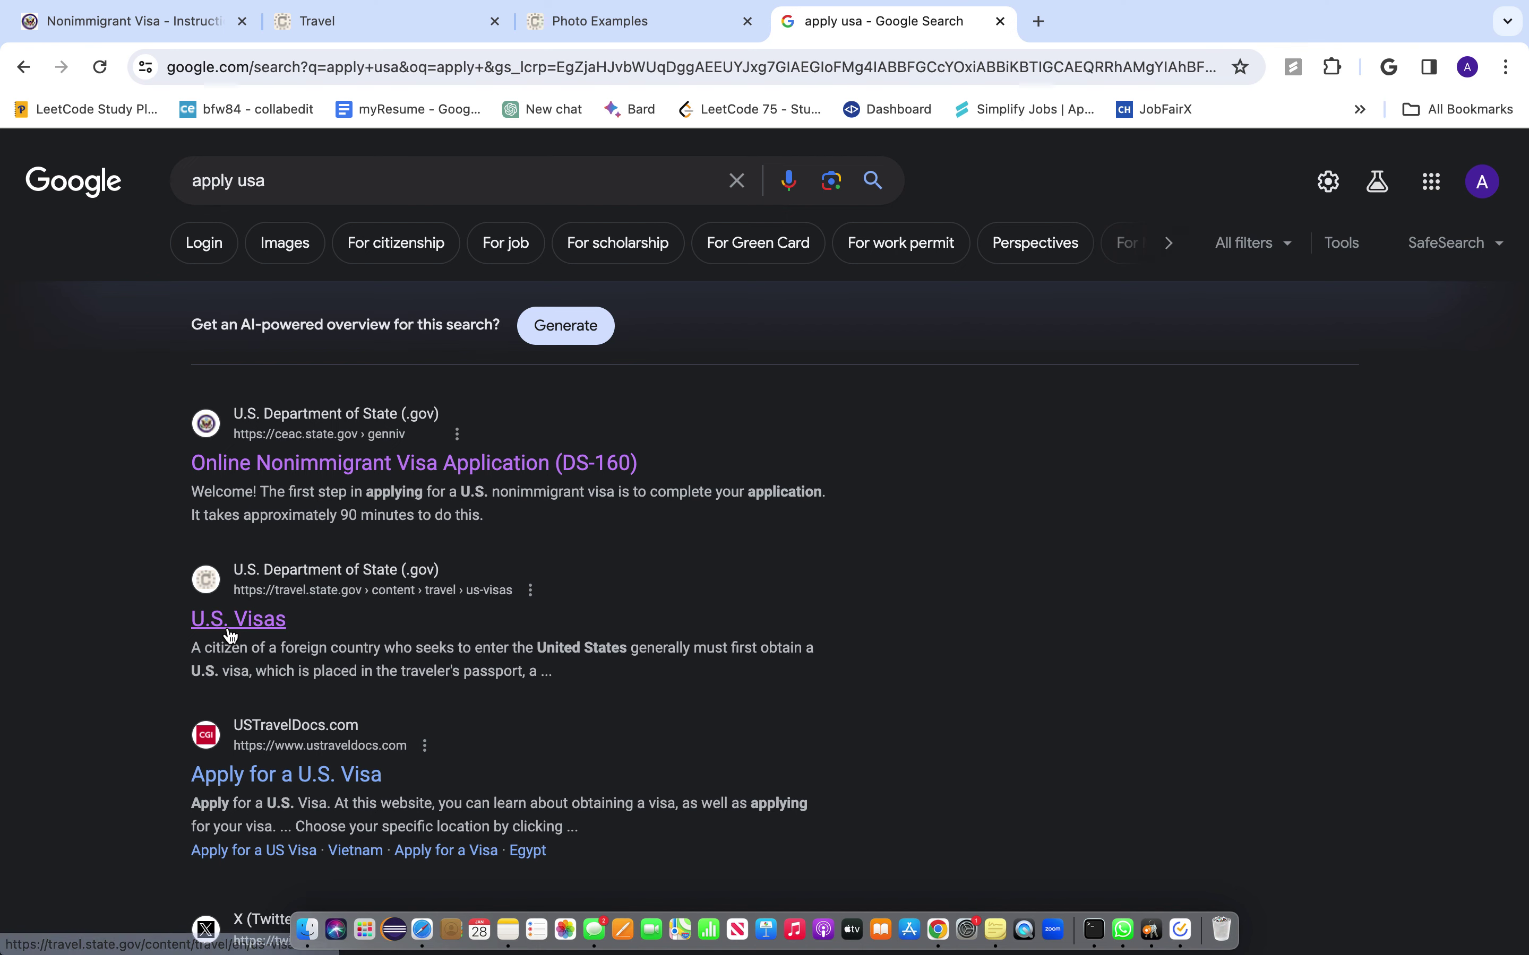
- Open the U.S. Visas page and go to its Tourism & Visit section
{"action": "left_click", "coordinate": [230, 631]}
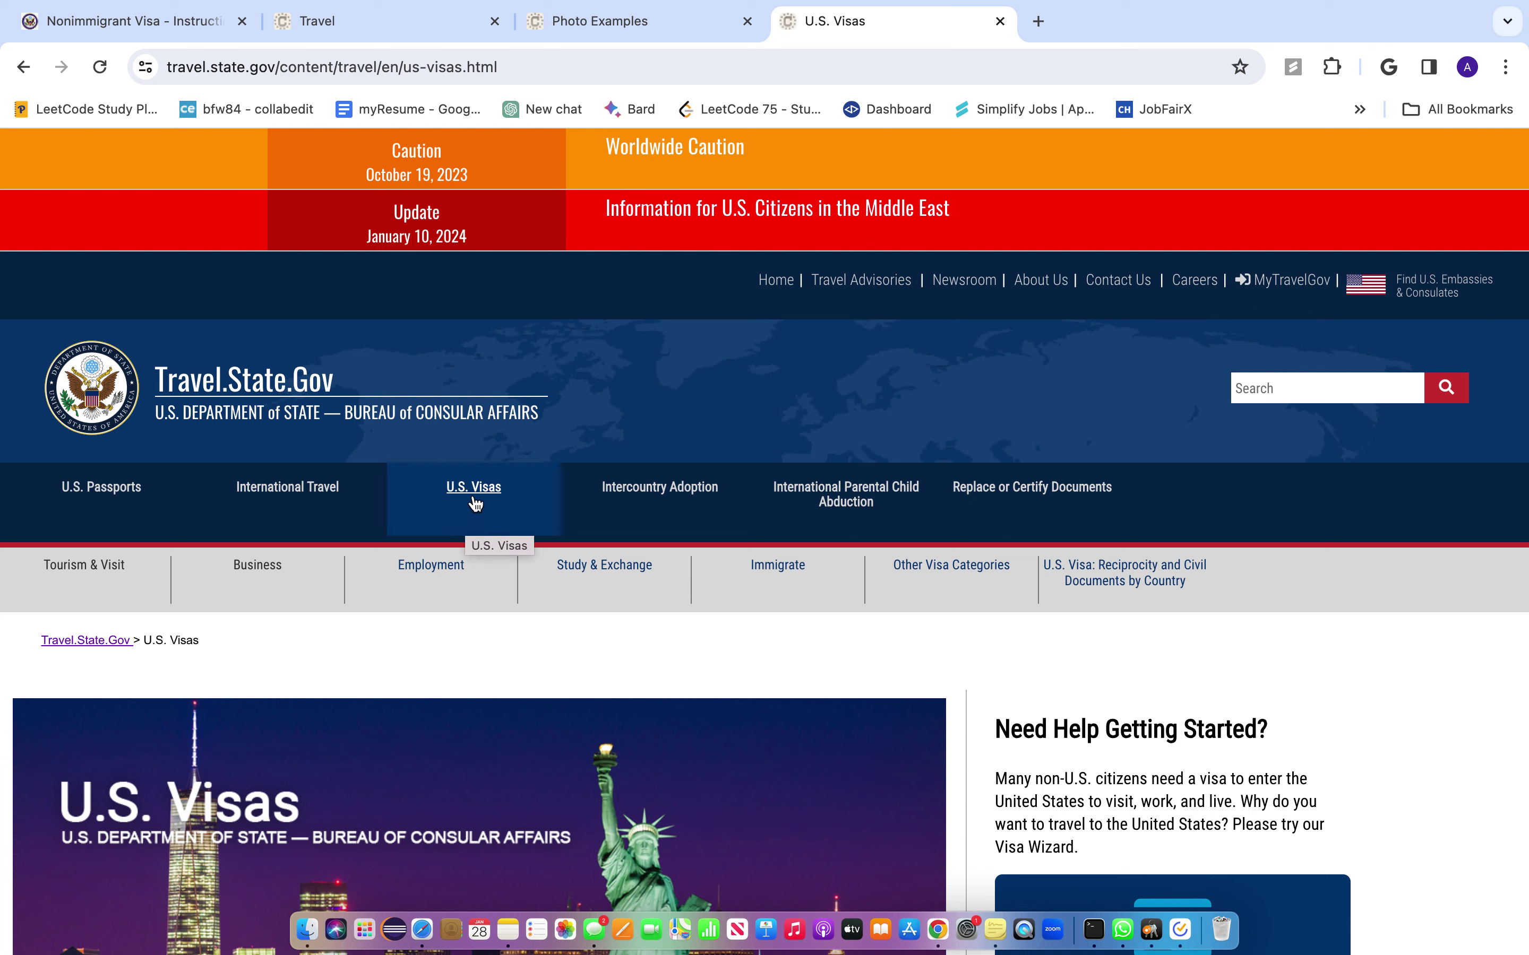
{"action": "left_click", "coordinate": [74, 577]}
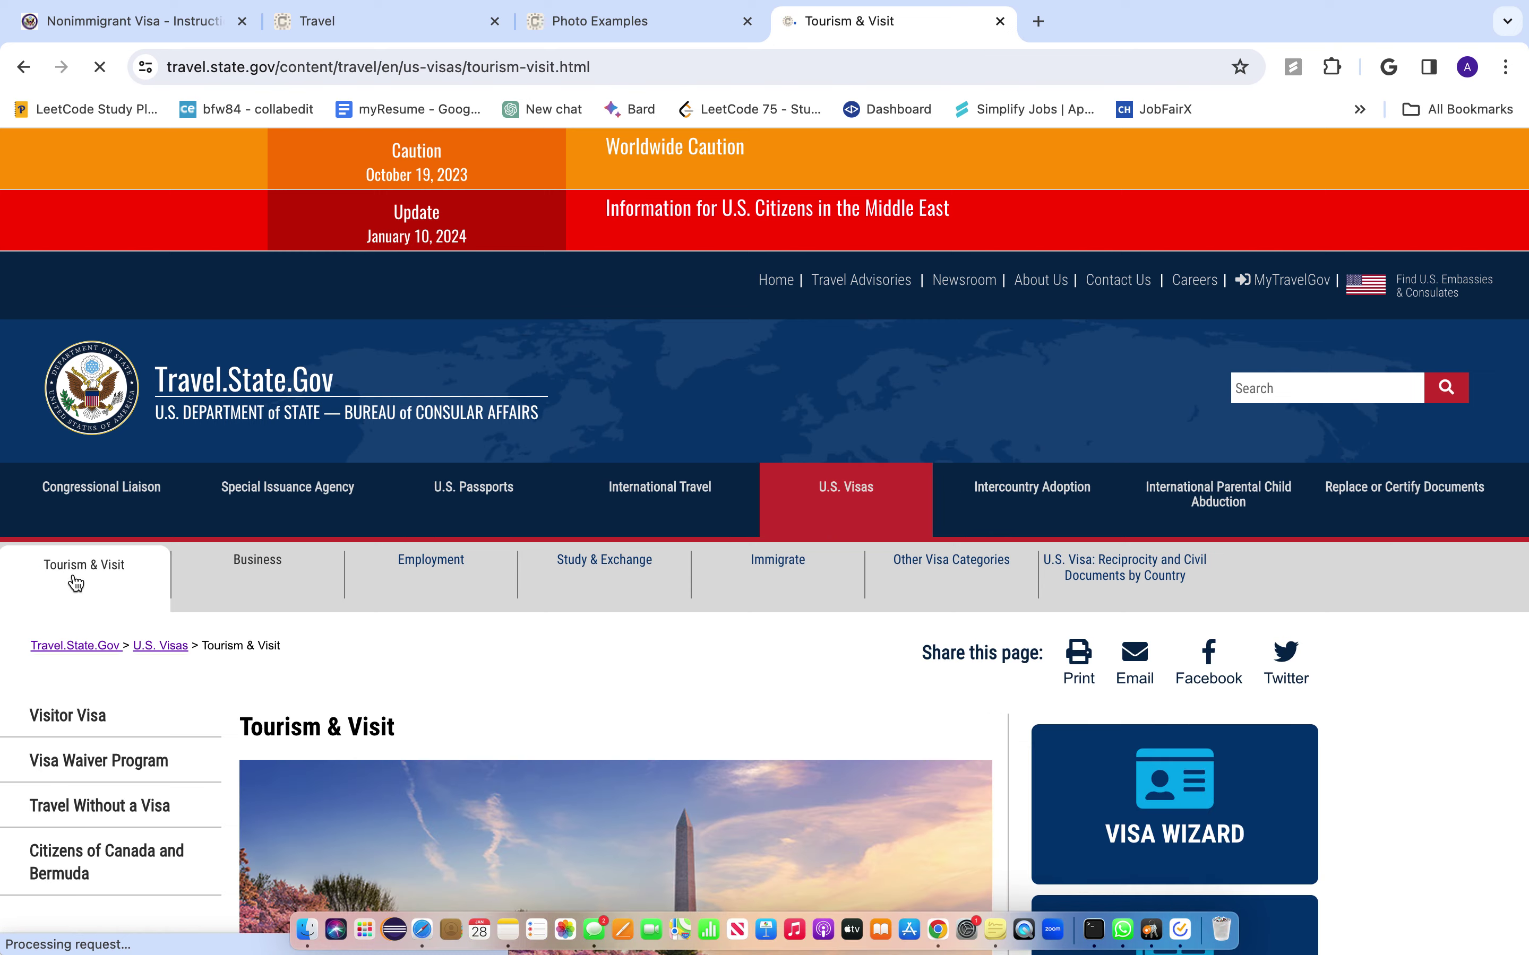
{"action": "scroll", "coordinate": [365, 726], "scroll_direction": "down", "scroll_amount": 3}
{"action": "scroll", "coordinate": [366, 726], "scroll_direction": "down", "scroll_amount": 8}
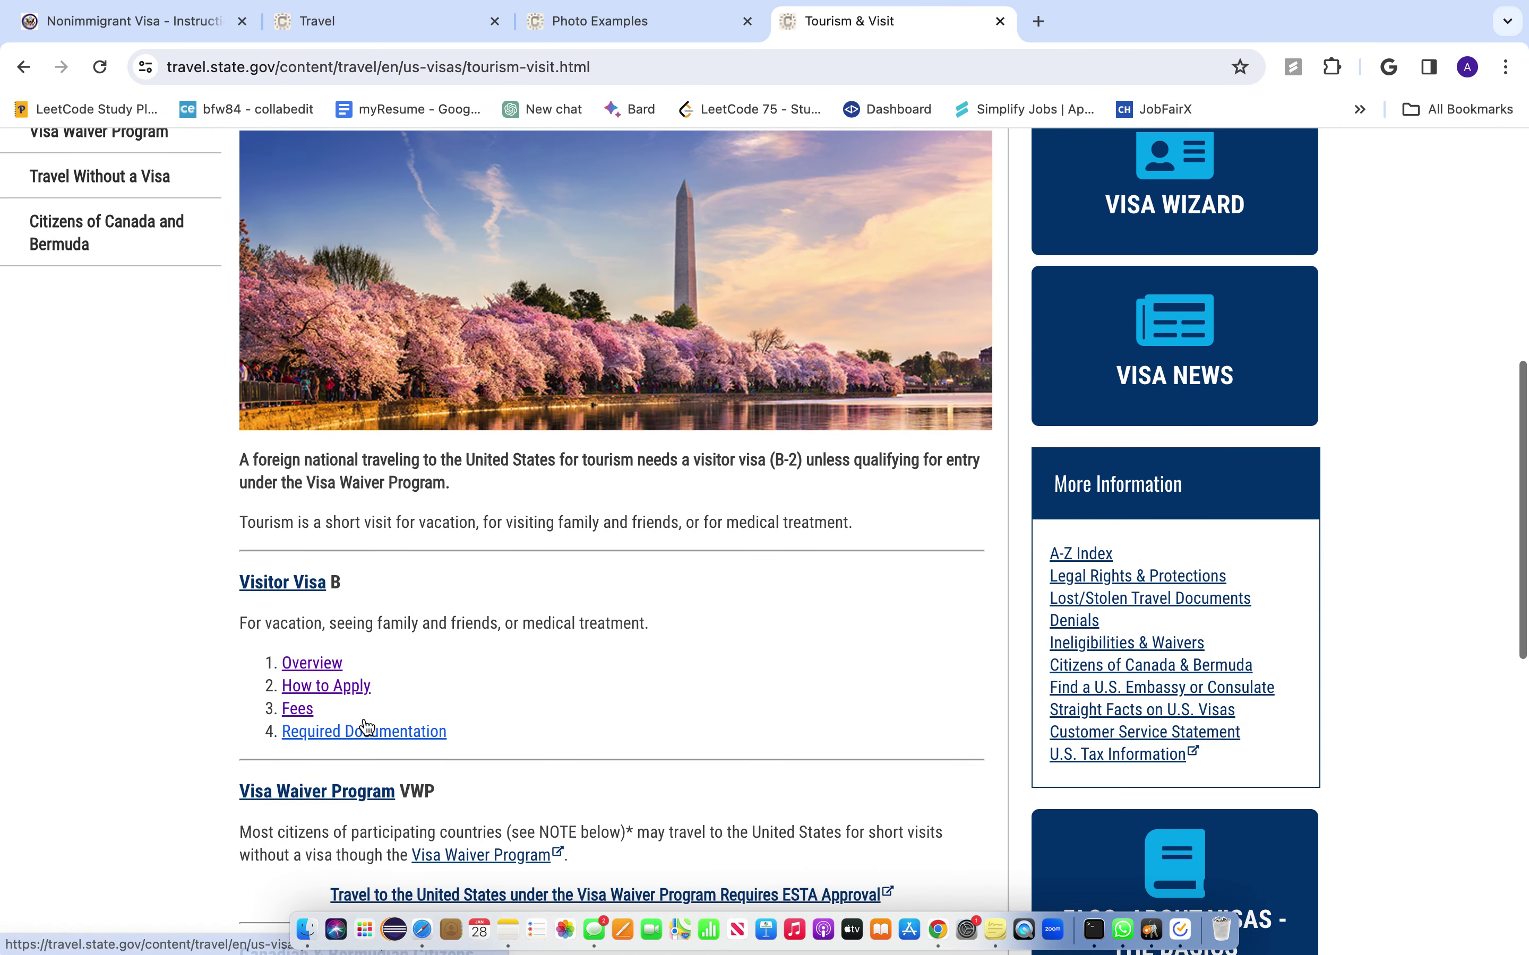
{"action": "scroll", "coordinate": [365, 725], "scroll_direction": "up", "scroll_amount": 6}
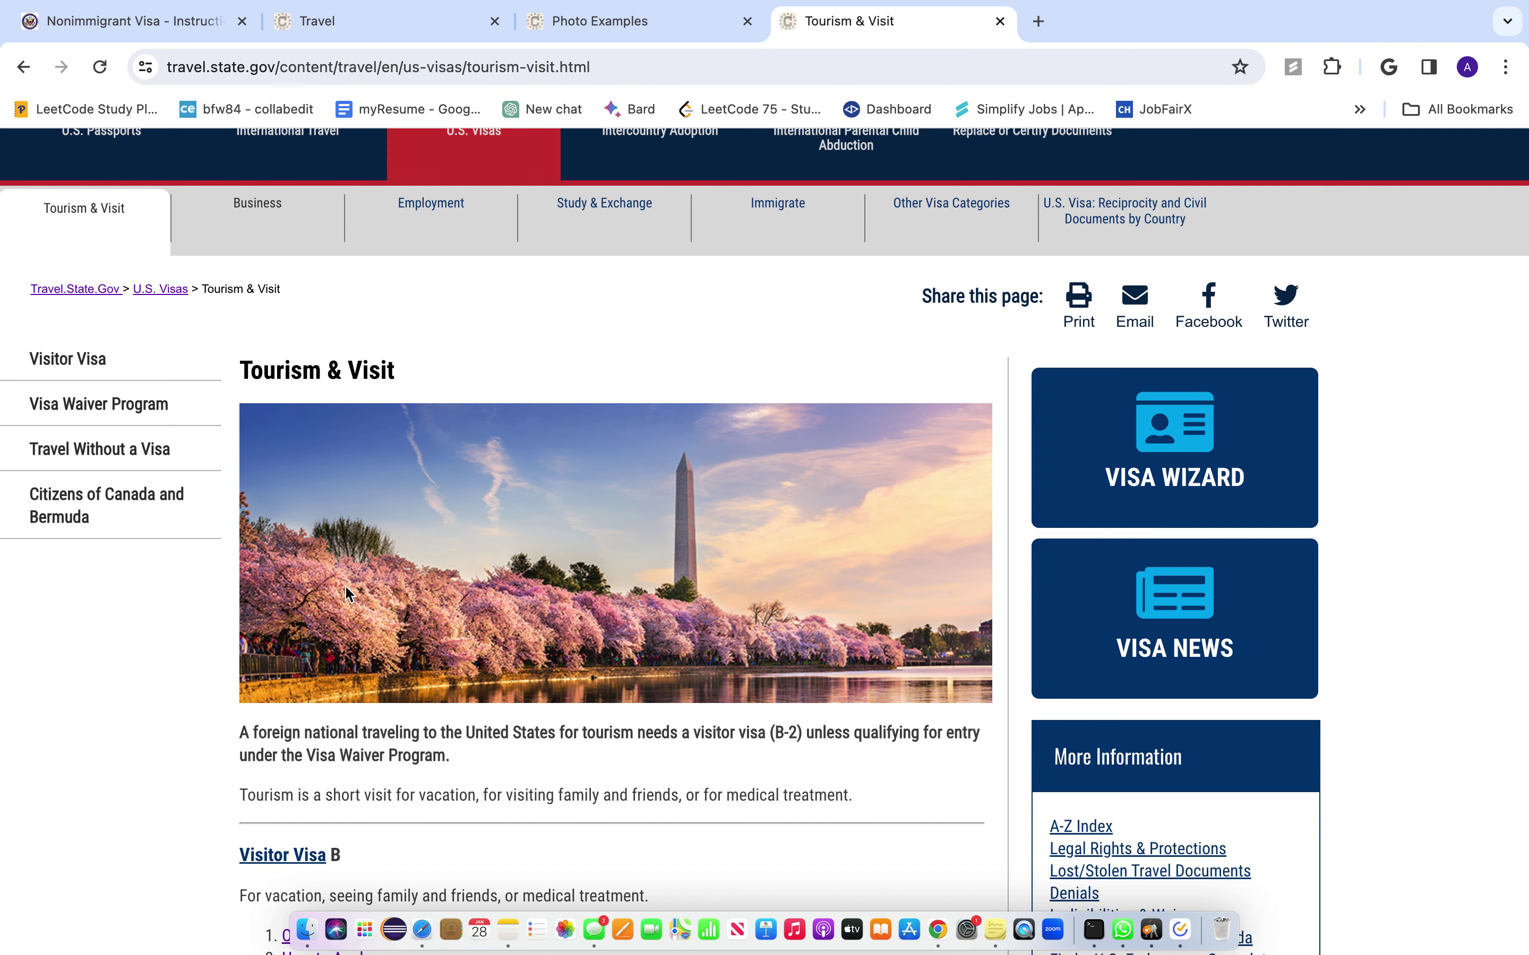
- Find Visitor Visa on the Tourism & Visit page and open its Overview
{"action": "scroll", "coordinate": [309, 667], "scroll_direction": "down", "scroll_amount": 3}
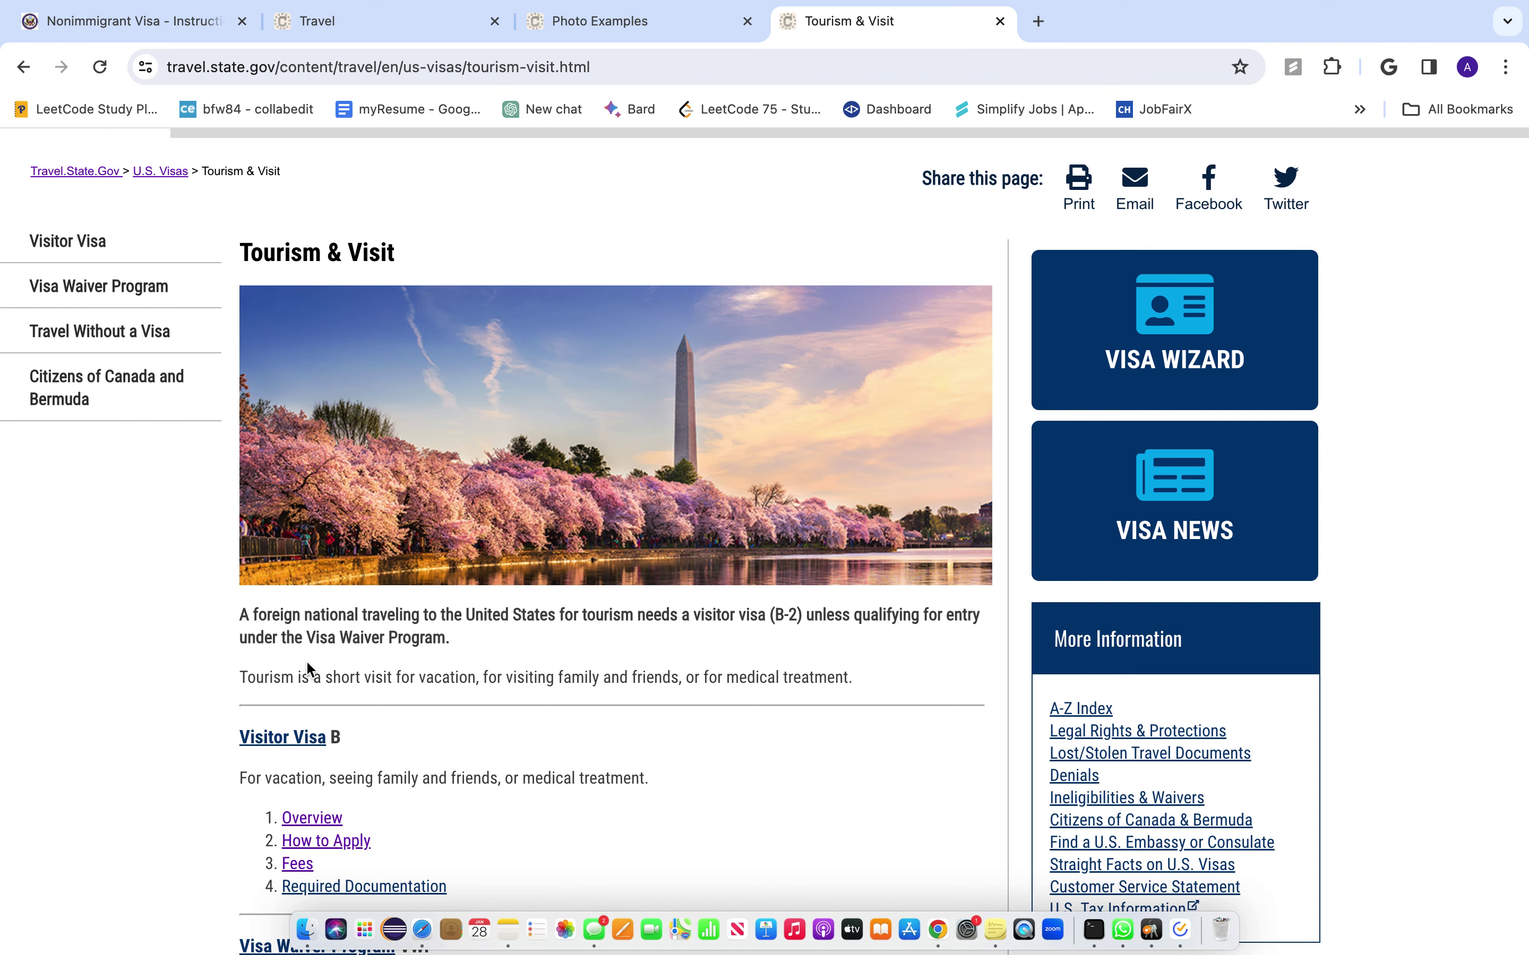
{"action": "scroll", "coordinate": [305, 661], "scroll_direction": "down", "scroll_amount": 3}
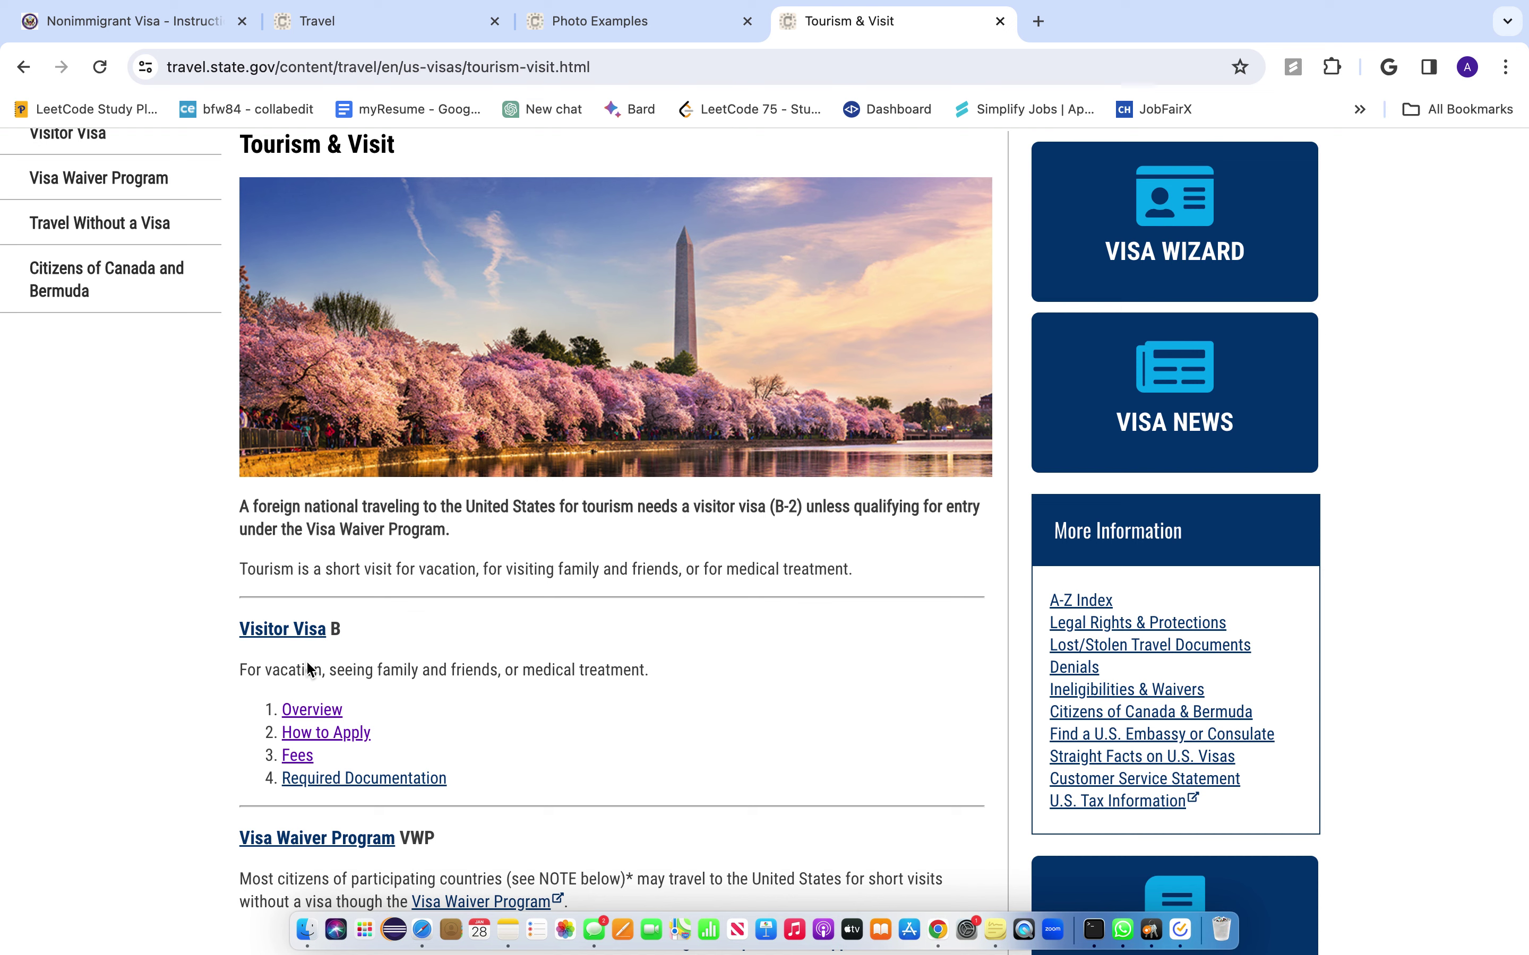
{"action": "scroll", "coordinate": [307, 666], "scroll_direction": "down", "scroll_amount": 5}
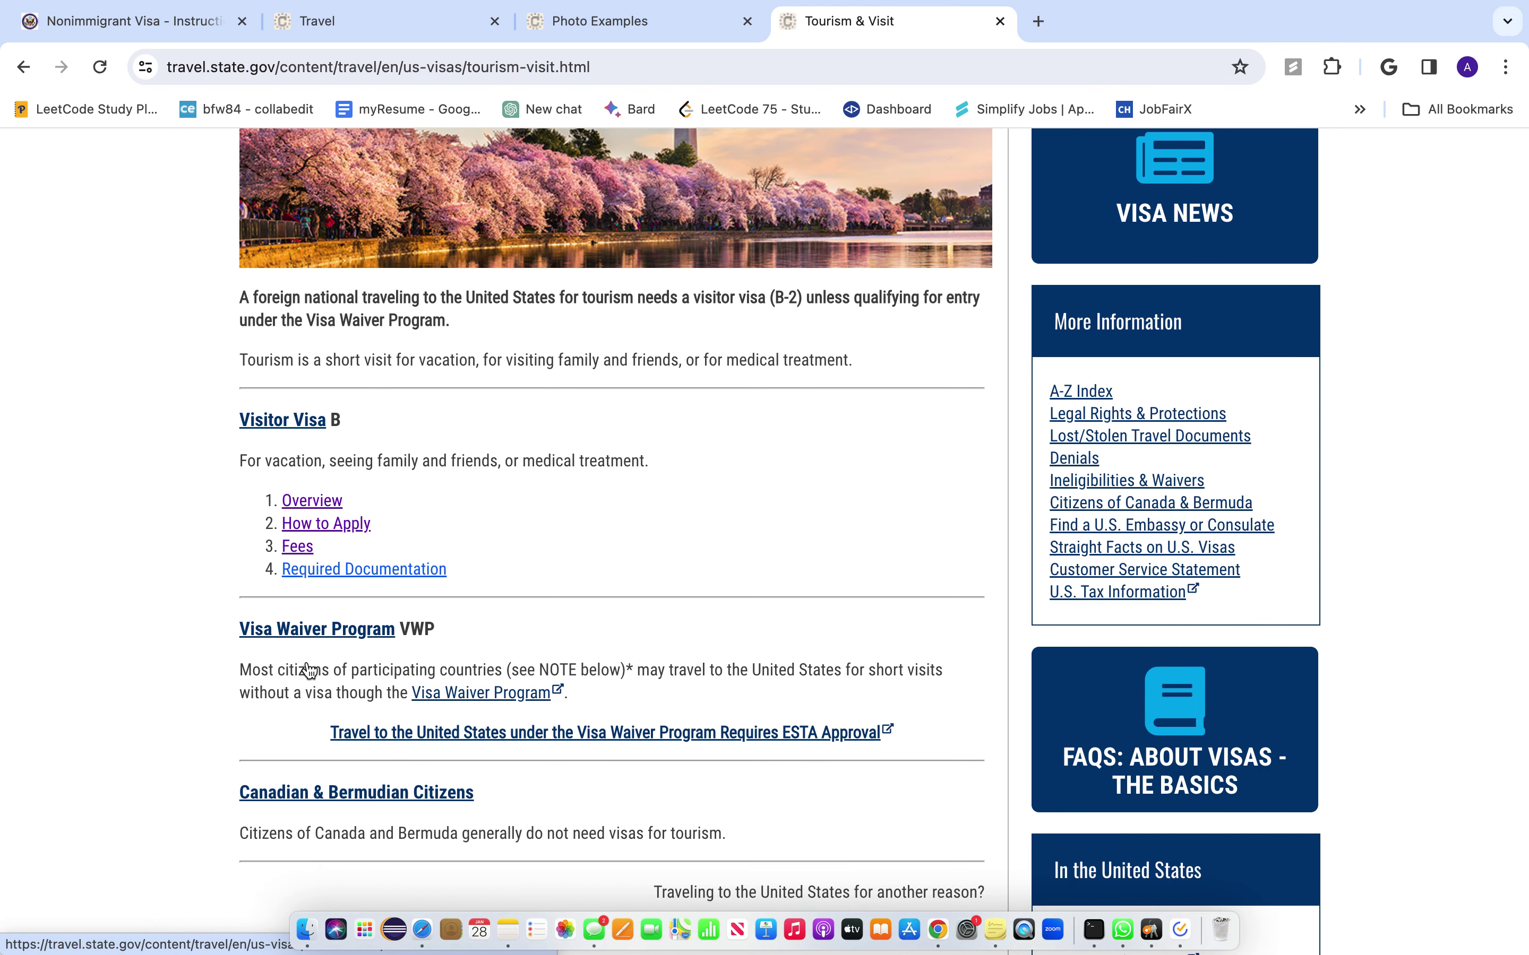
{"action": "scroll", "coordinate": [309, 669], "scroll_direction": "down", "scroll_amount": 2}
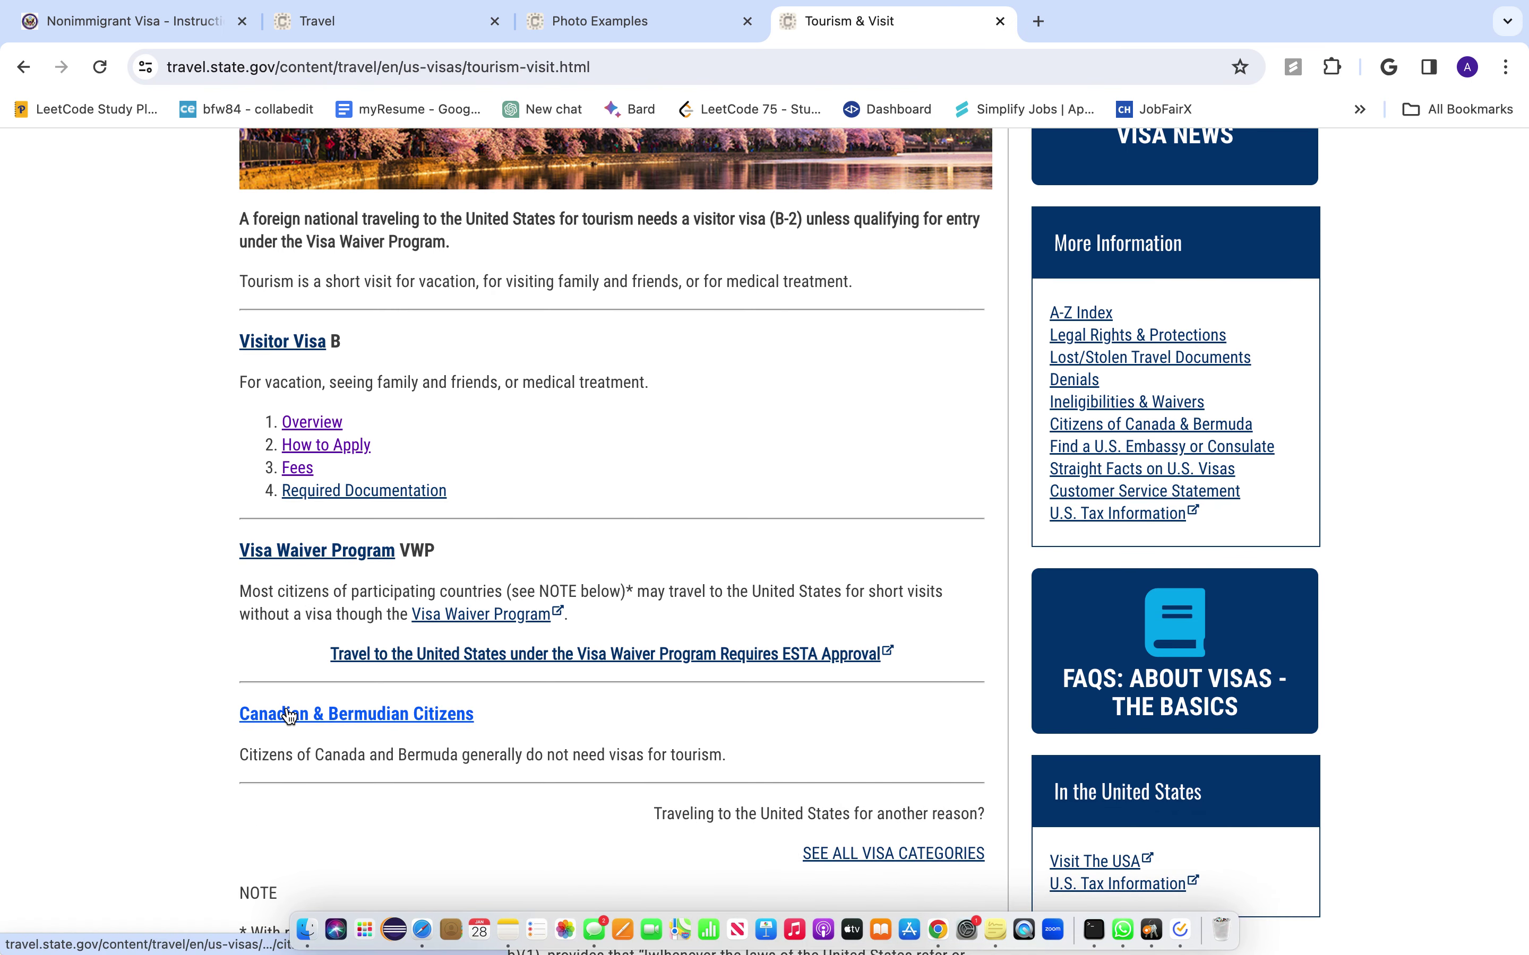
{"action": "scroll", "coordinate": [289, 716], "scroll_direction": "down", "scroll_amount": 8}
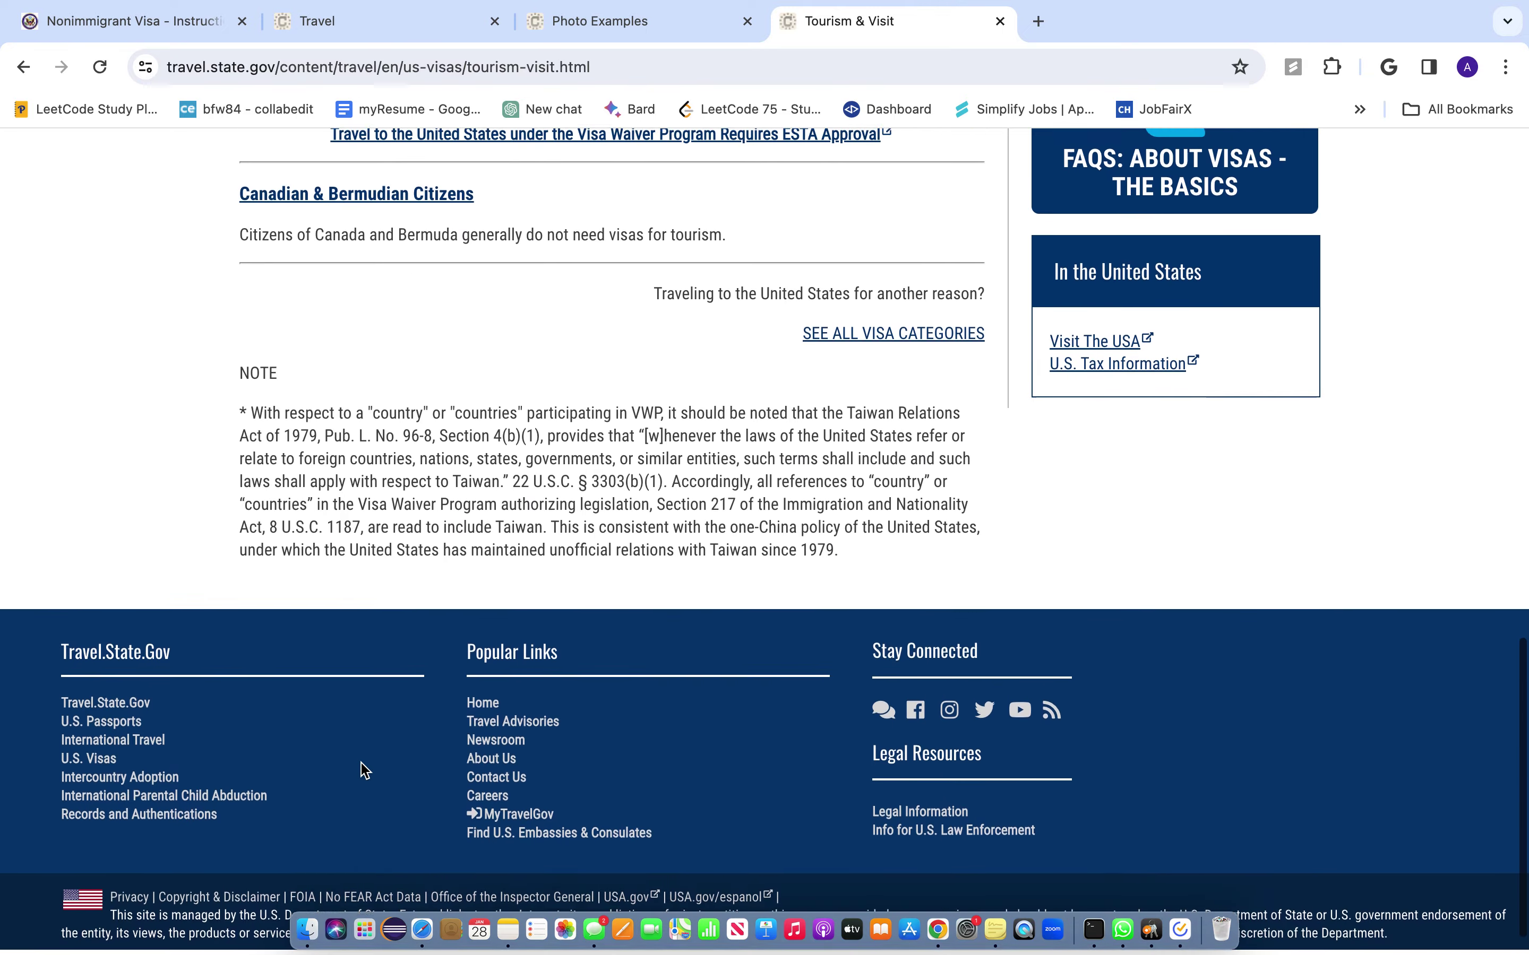
{"action": "scroll", "coordinate": [364, 769], "scroll_direction": "up", "scroll_amount": 10}
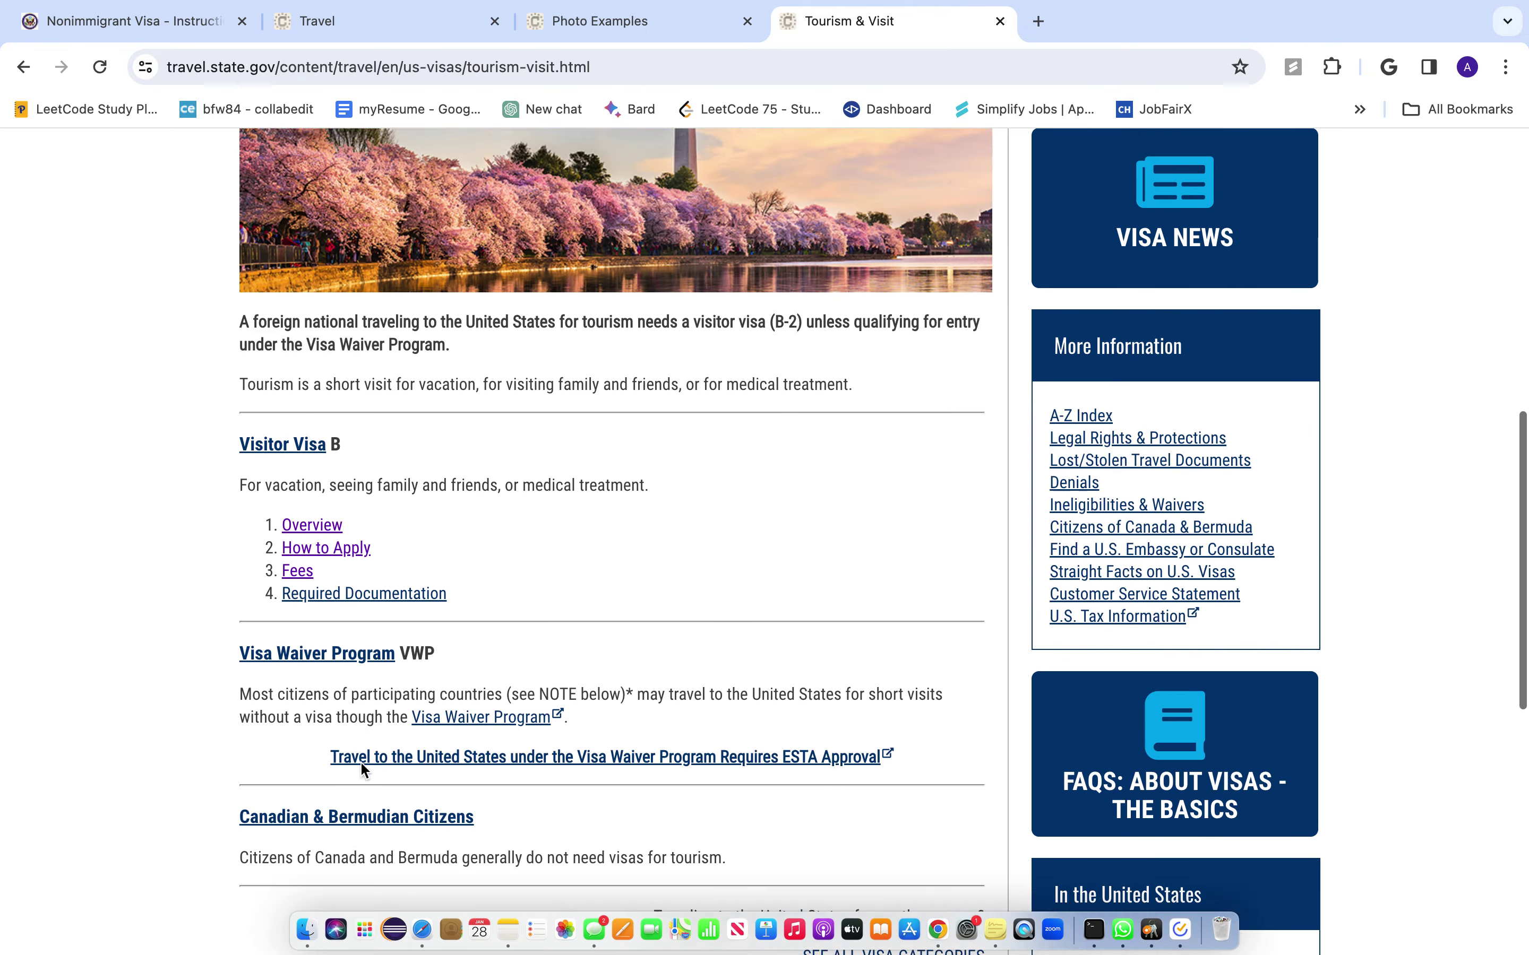
{"action": "scroll", "coordinate": [361, 766], "scroll_direction": "up", "scroll_amount": 4}
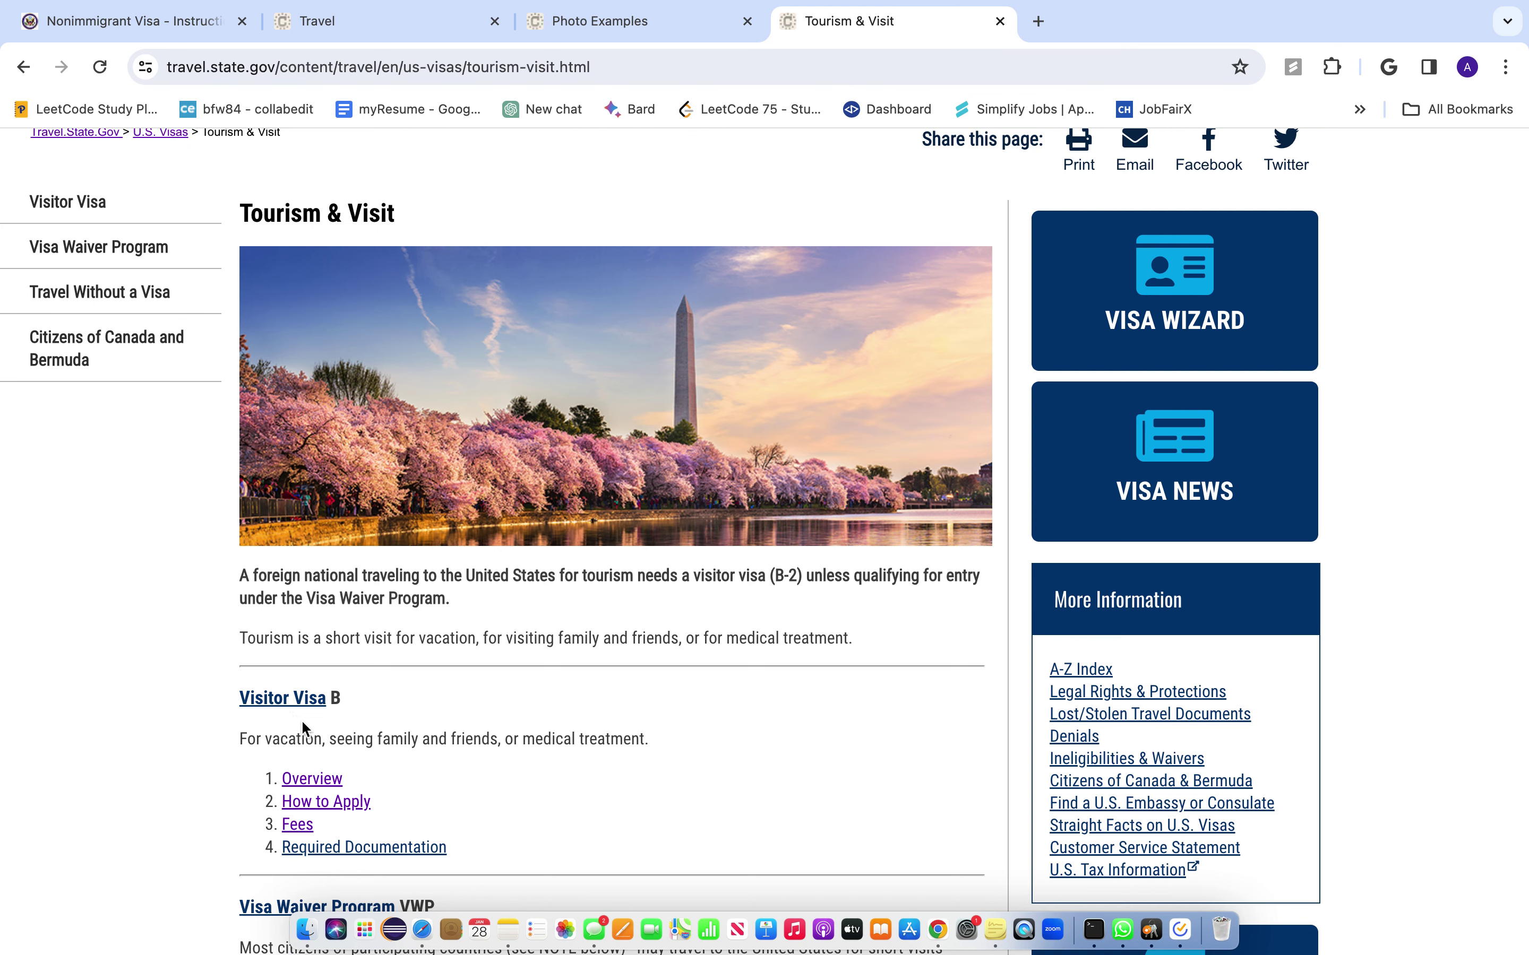
{"action": "left_click", "coordinate": [313, 788]}
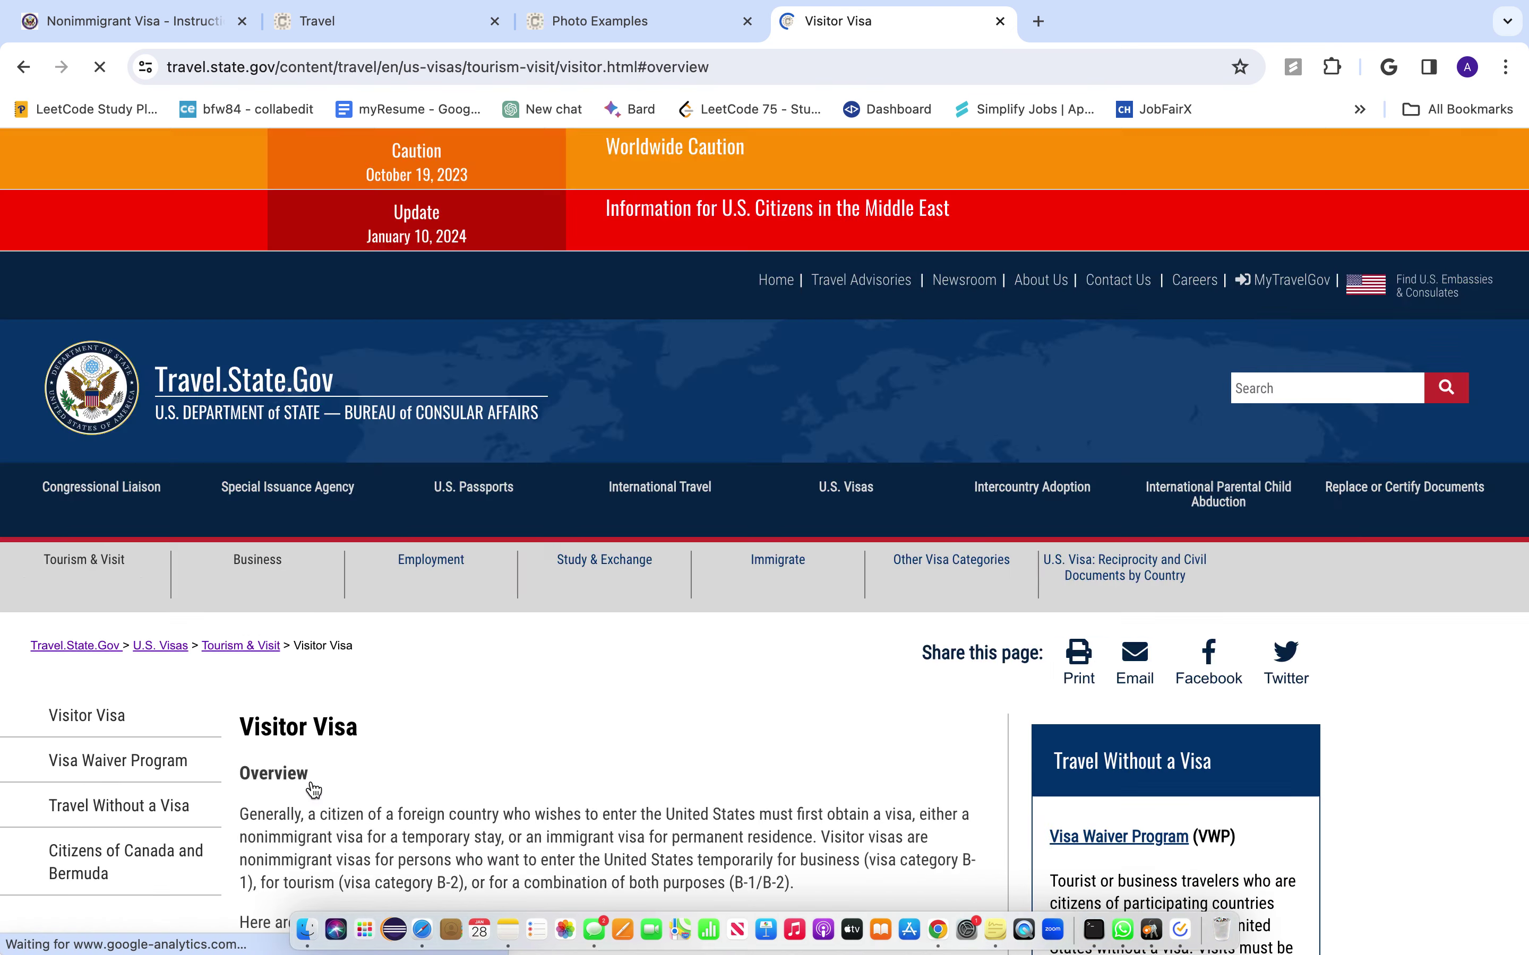
- Expand Tourism (B-2) on the Visitor Visa page to show its permitted activities
{"action": "scroll", "coordinate": [455, 756], "scroll_direction": "down", "scroll_amount": 3}
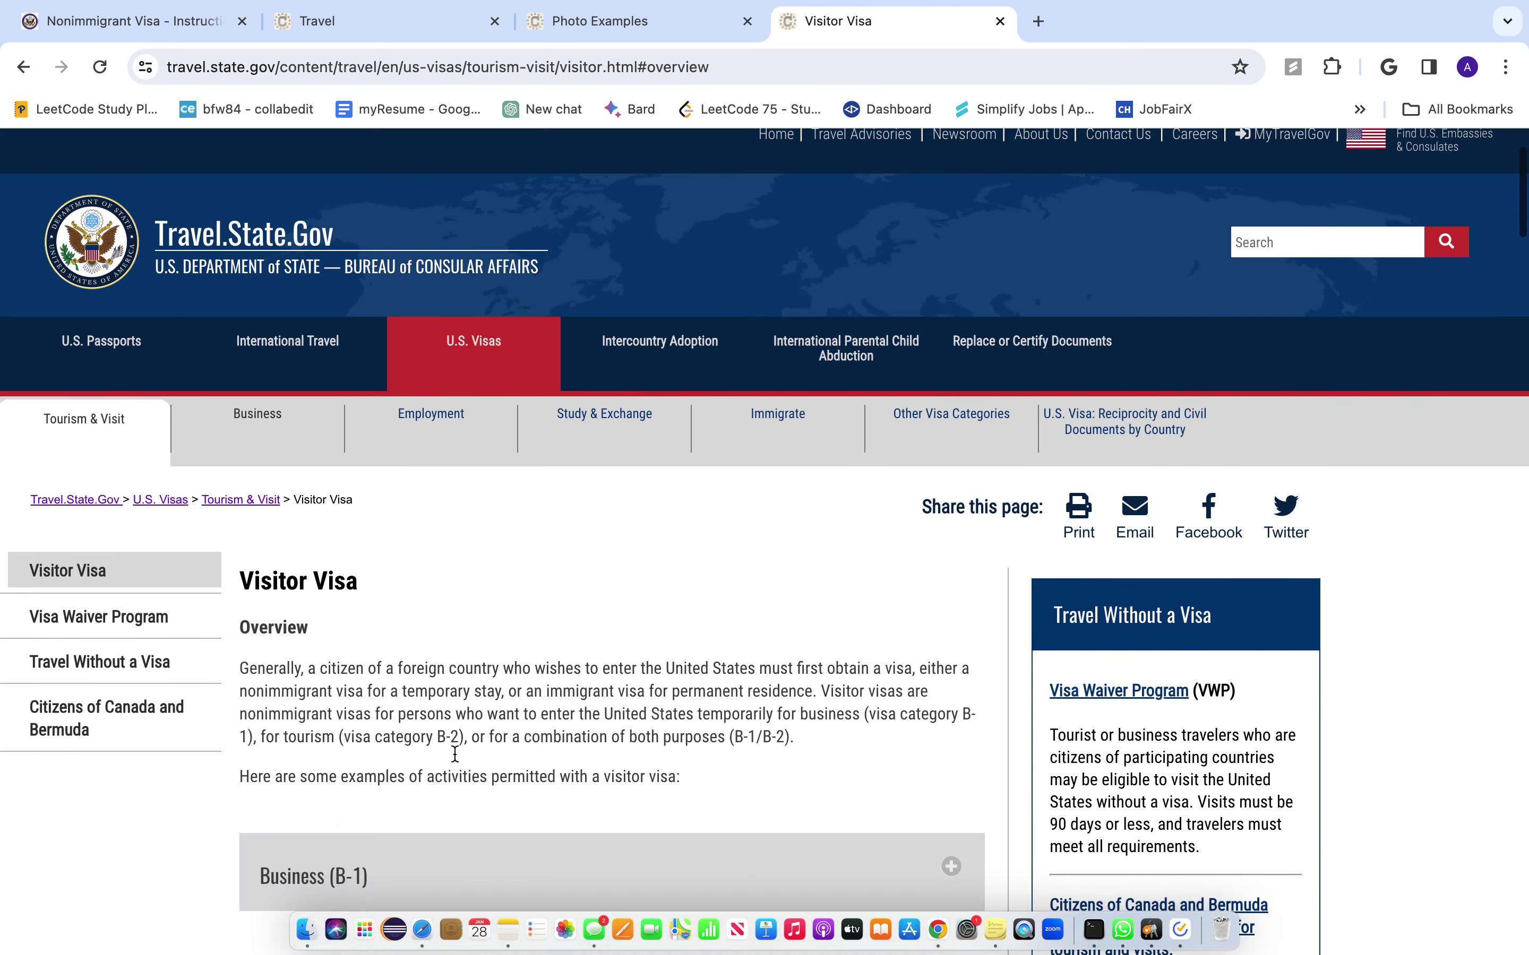
{"action": "scroll", "coordinate": [375, 819], "scroll_direction": "down", "scroll_amount": 3}
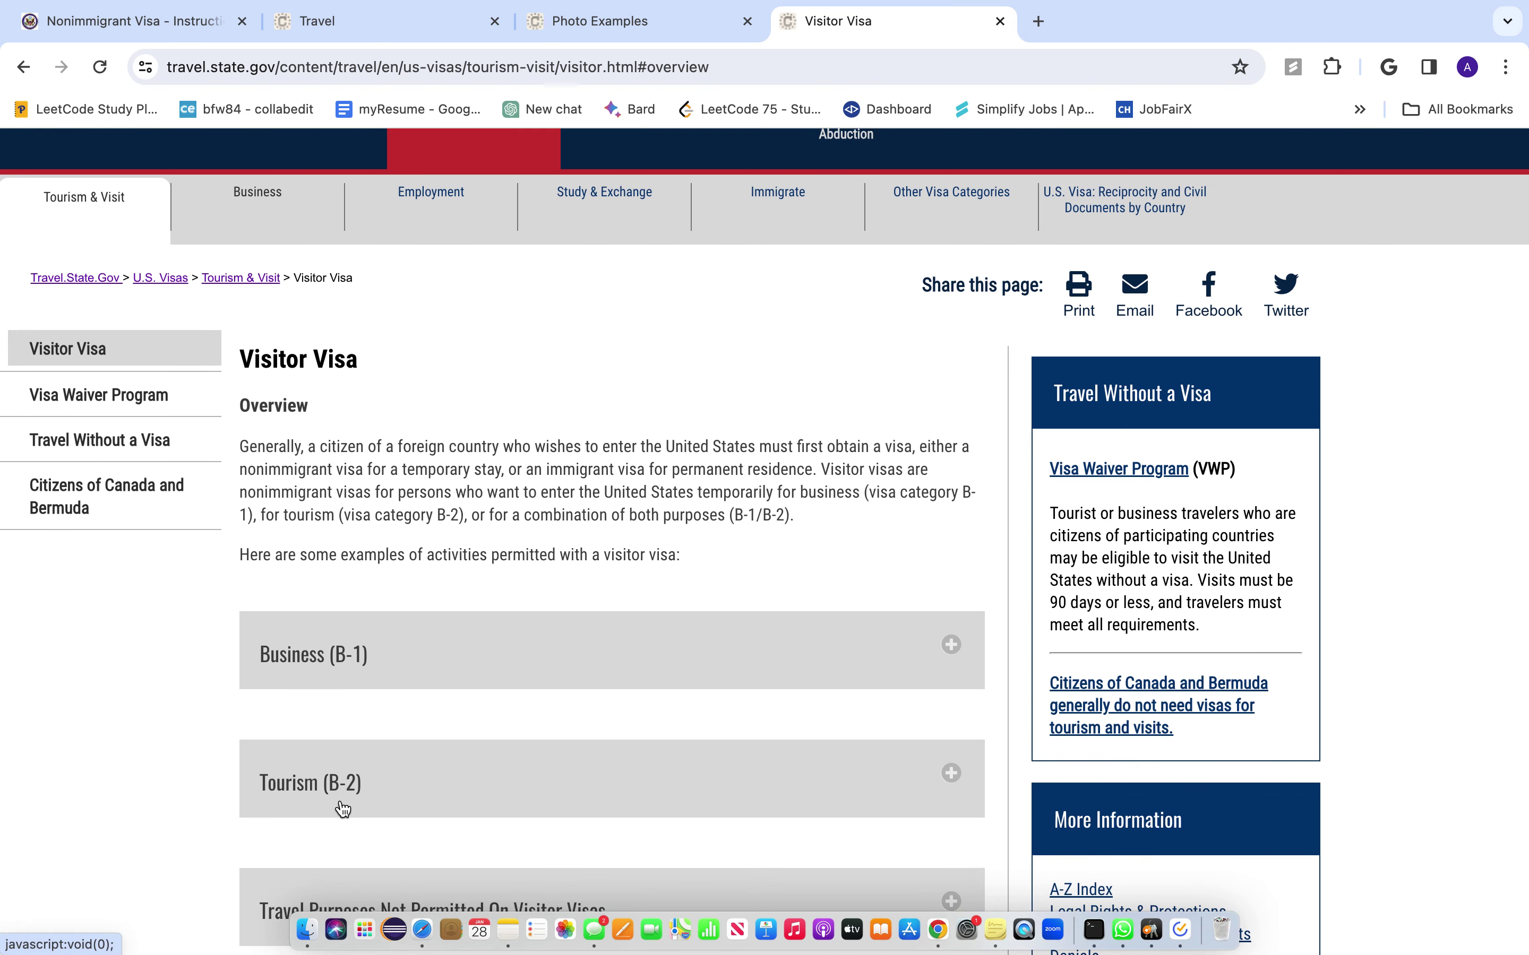
{"action": "scroll", "coordinate": [352, 804], "scroll_direction": "down", "scroll_amount": 3}
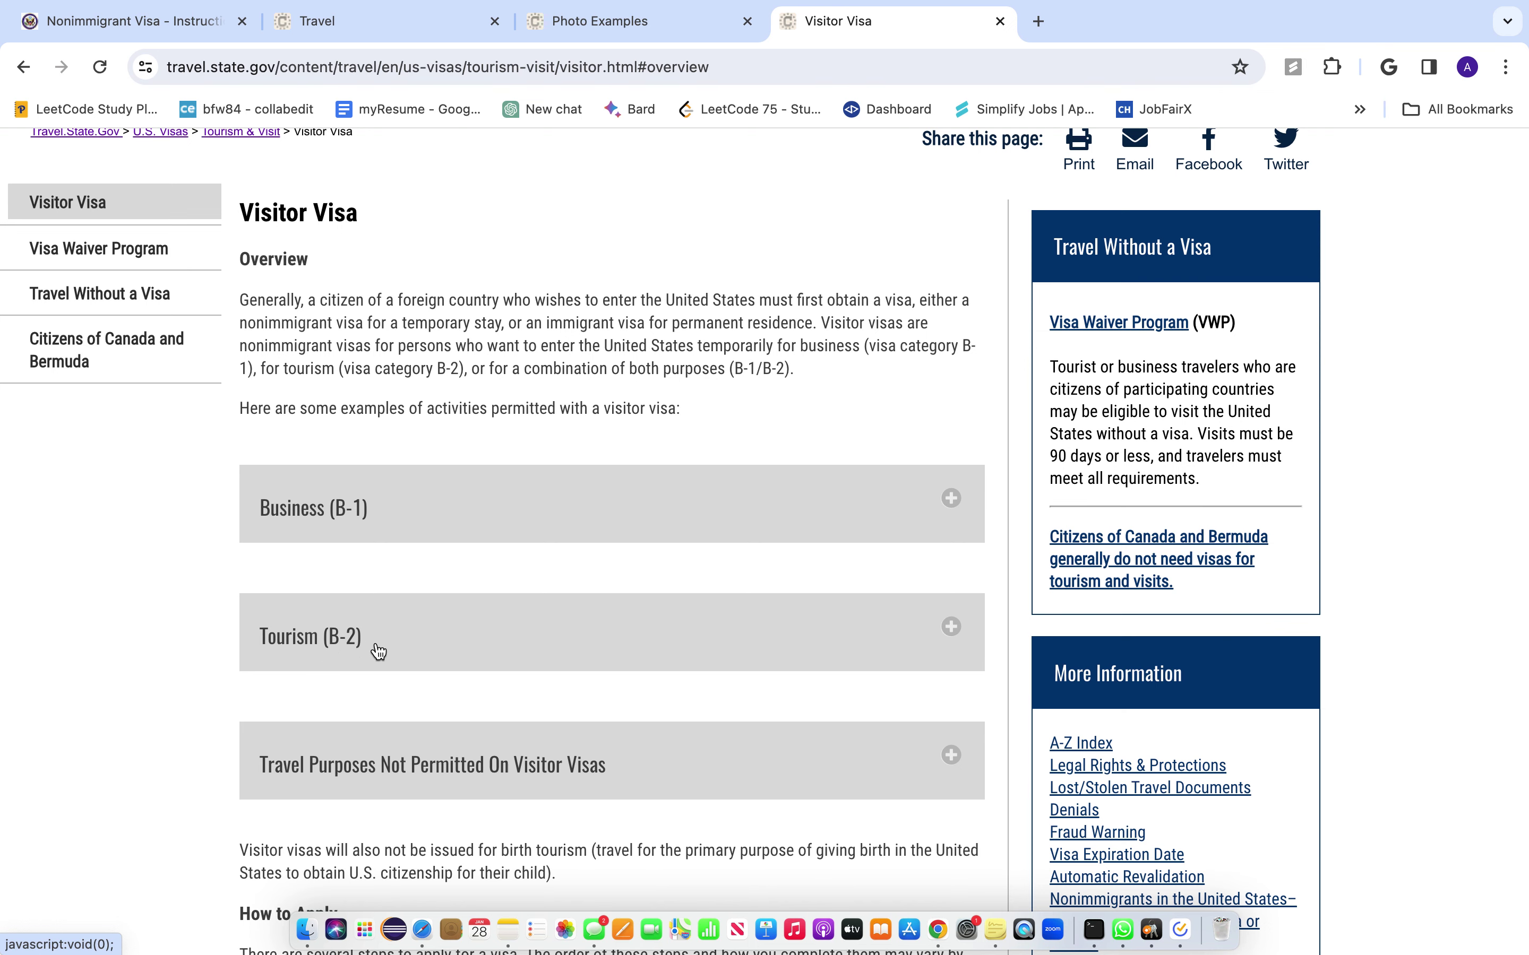
{"action": "scroll", "coordinate": [378, 651], "scroll_direction": "down", "scroll_amount": 3}
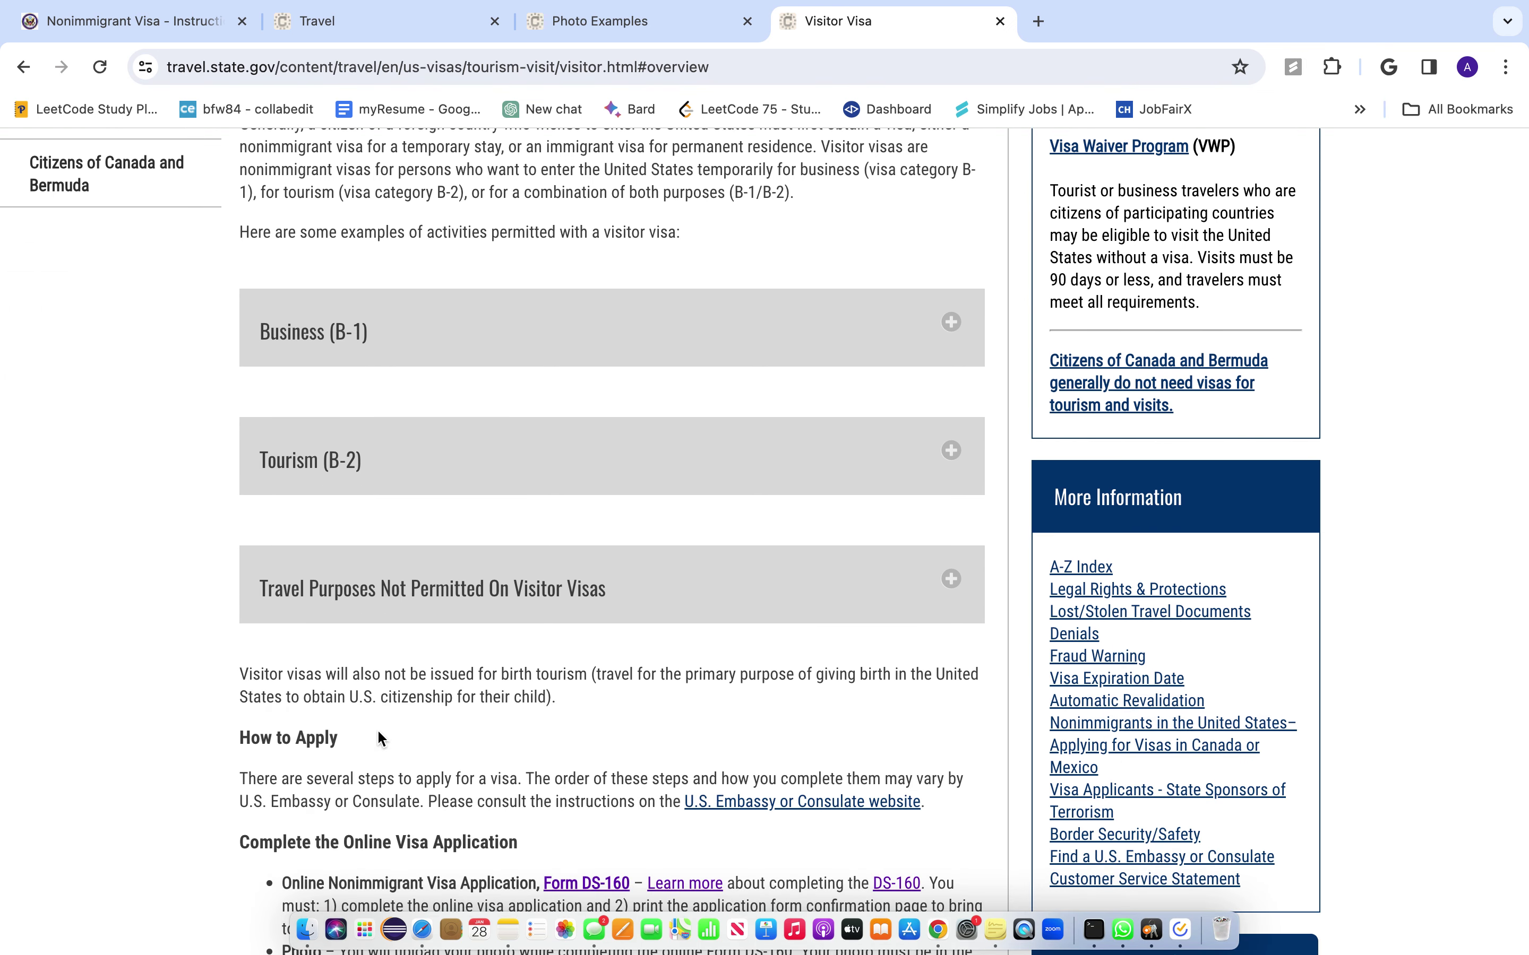
{"action": "scroll", "coordinate": [376, 735], "scroll_direction": "down", "scroll_amount": 2}
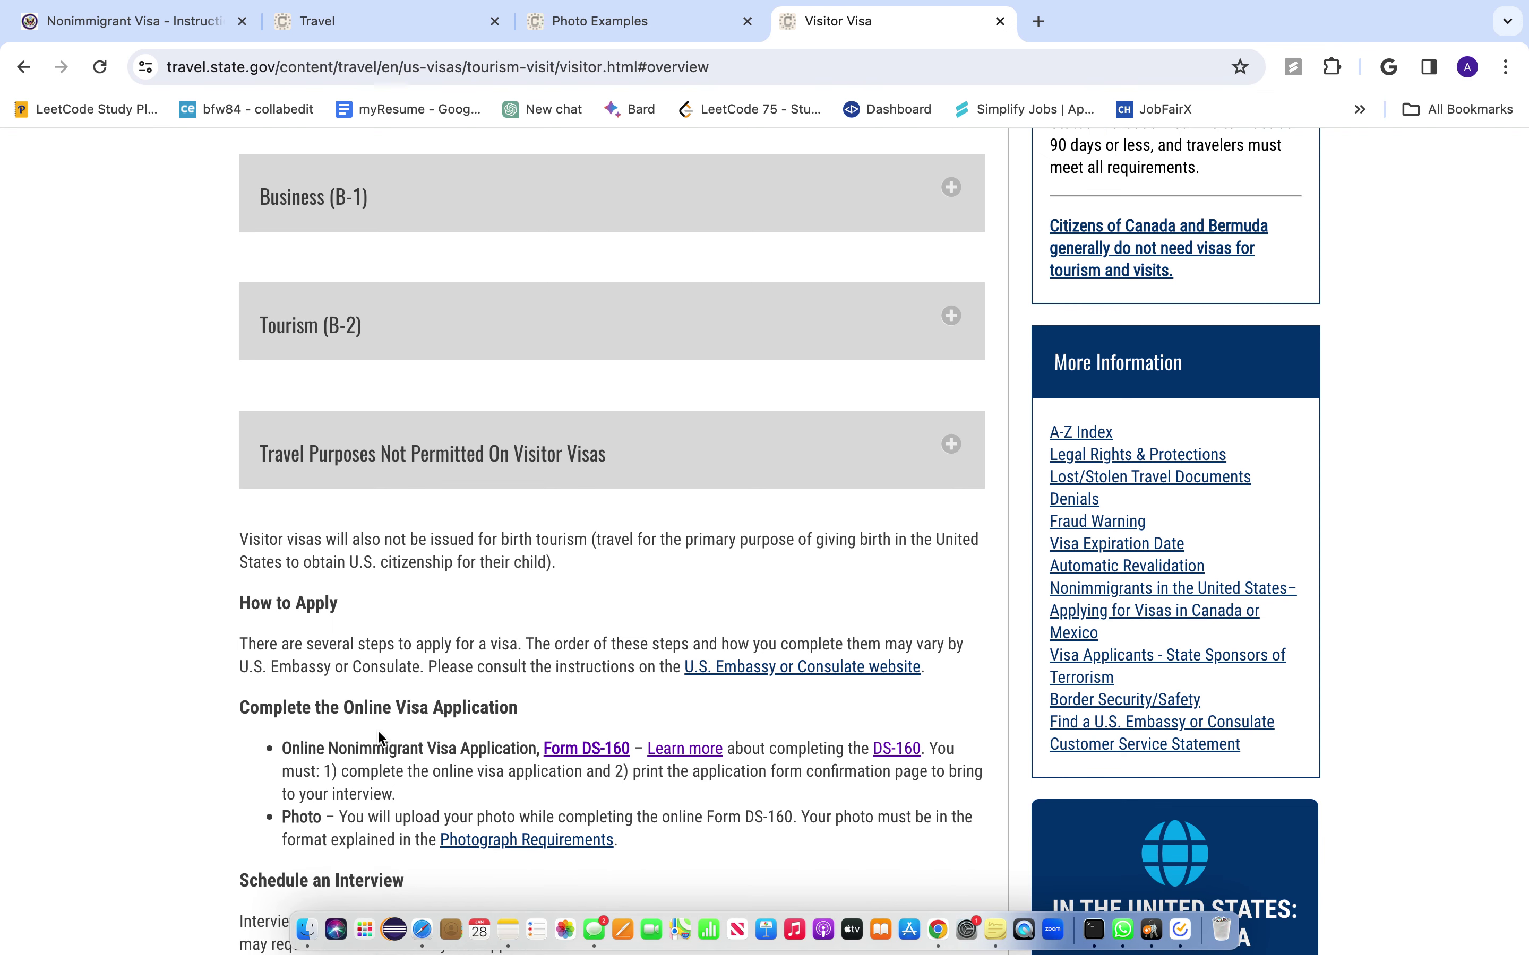
{"action": "scroll", "coordinate": [386, 803], "scroll_direction": "down", "scroll_amount": 5}
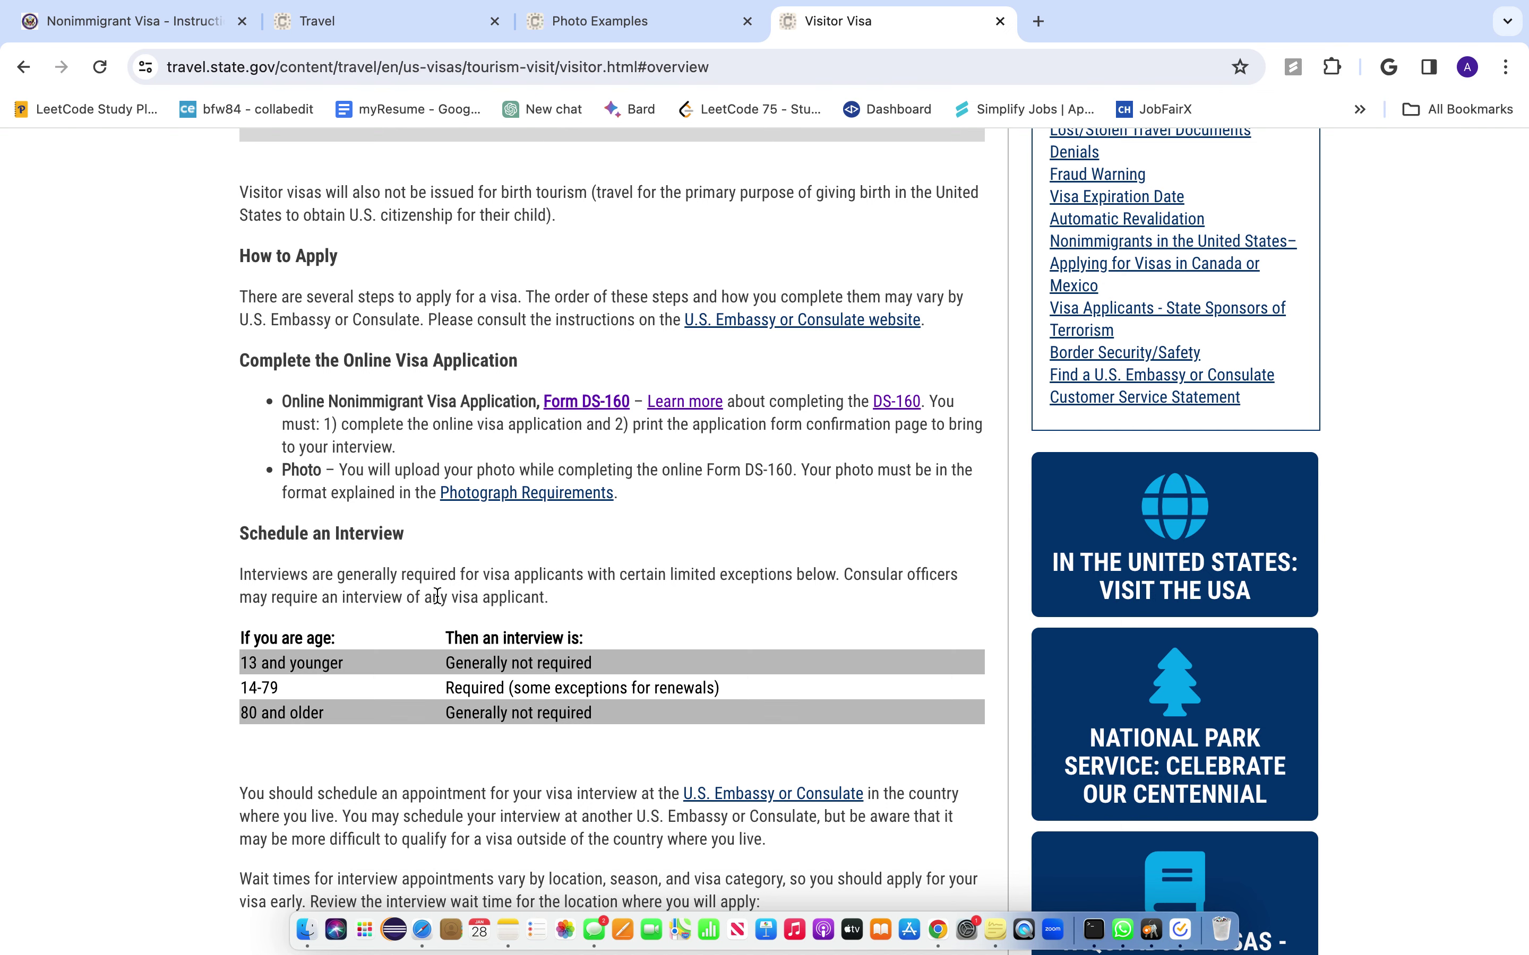
{"action": "scroll", "coordinate": [499, 547], "scroll_direction": "up", "scroll_amount": 5}
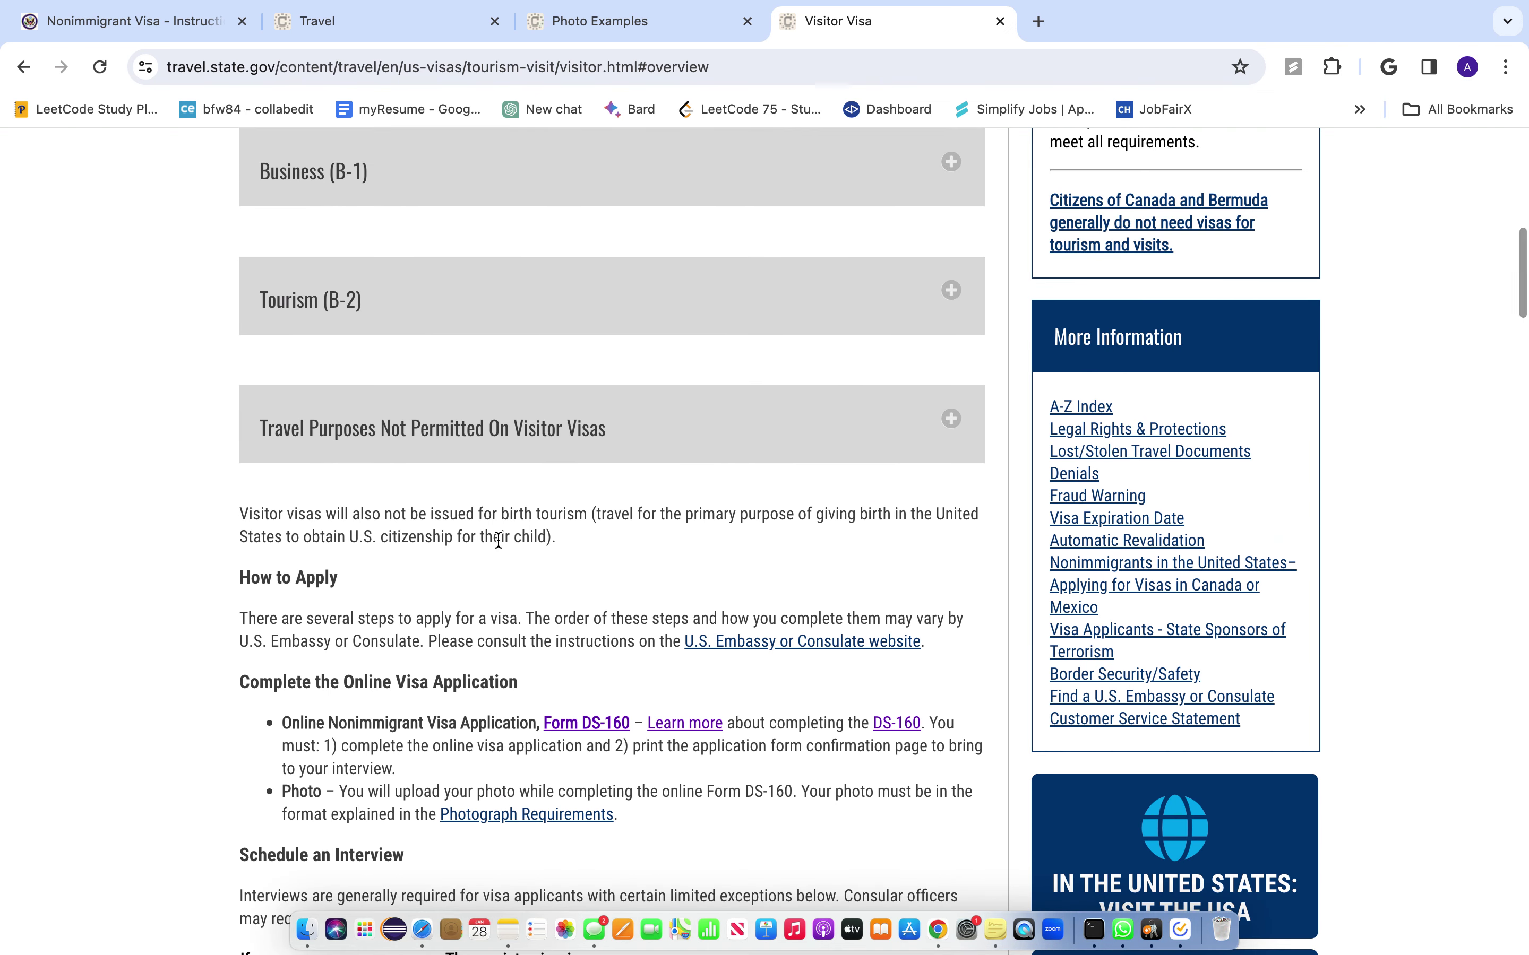
{"action": "left_click", "coordinate": [801, 303]}
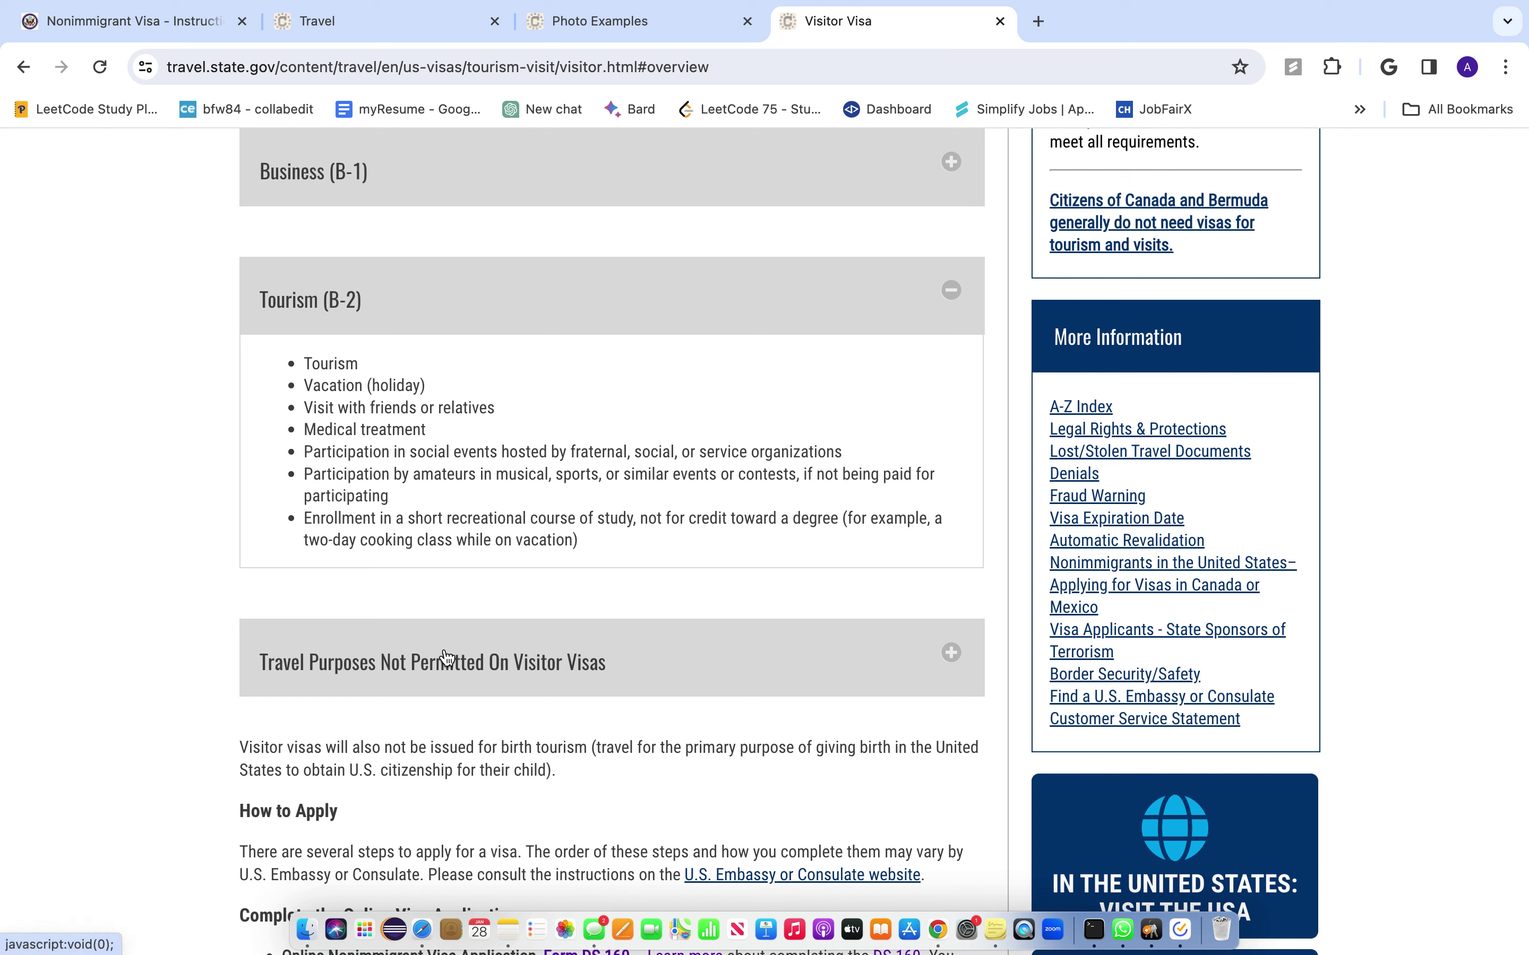
- Follow the Form DS-160 link to the online application
{"action": "scroll", "coordinate": [499, 693], "scroll_direction": "down", "scroll_amount": 3}
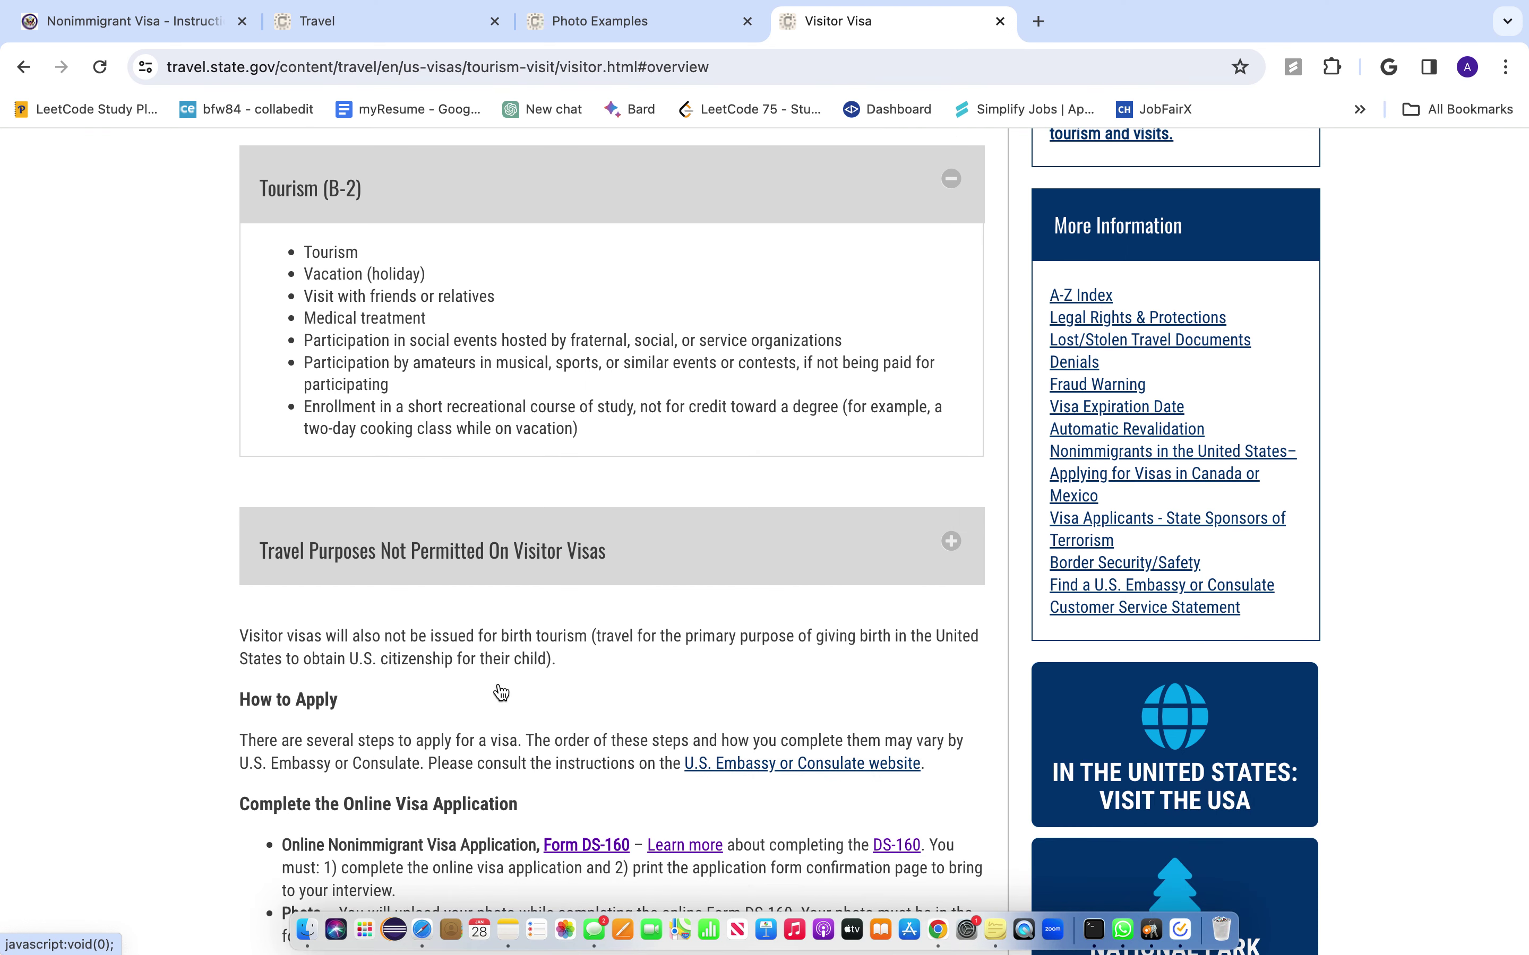
{"action": "scroll", "coordinate": [501, 693], "scroll_direction": "down", "scroll_amount": 2}
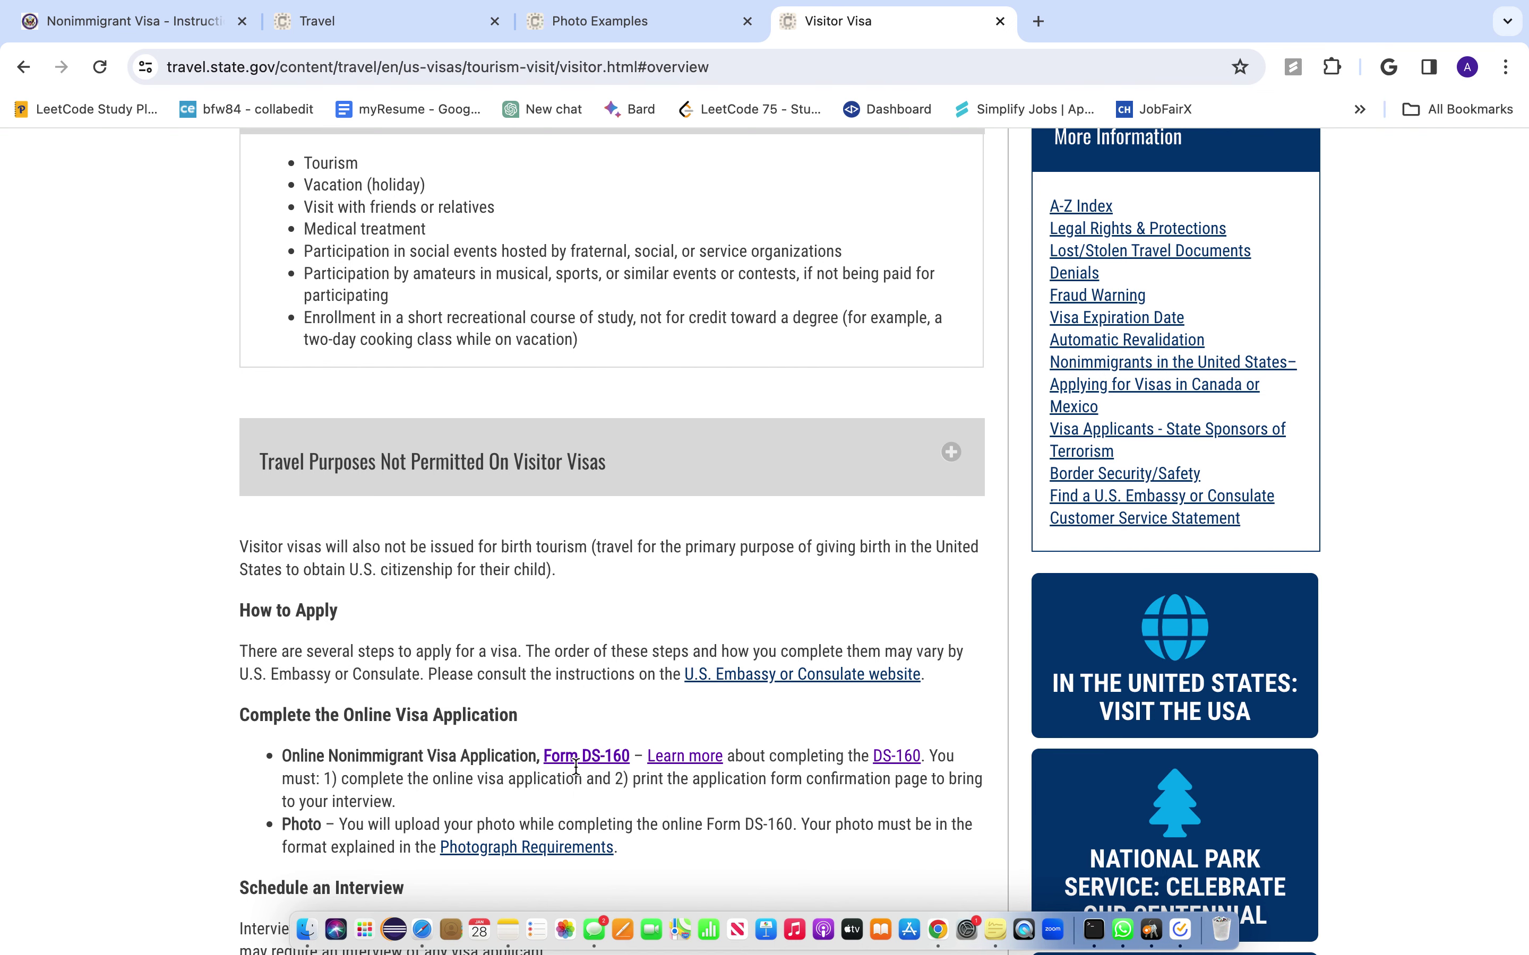
{"action": "left_click", "coordinate": [585, 758]}
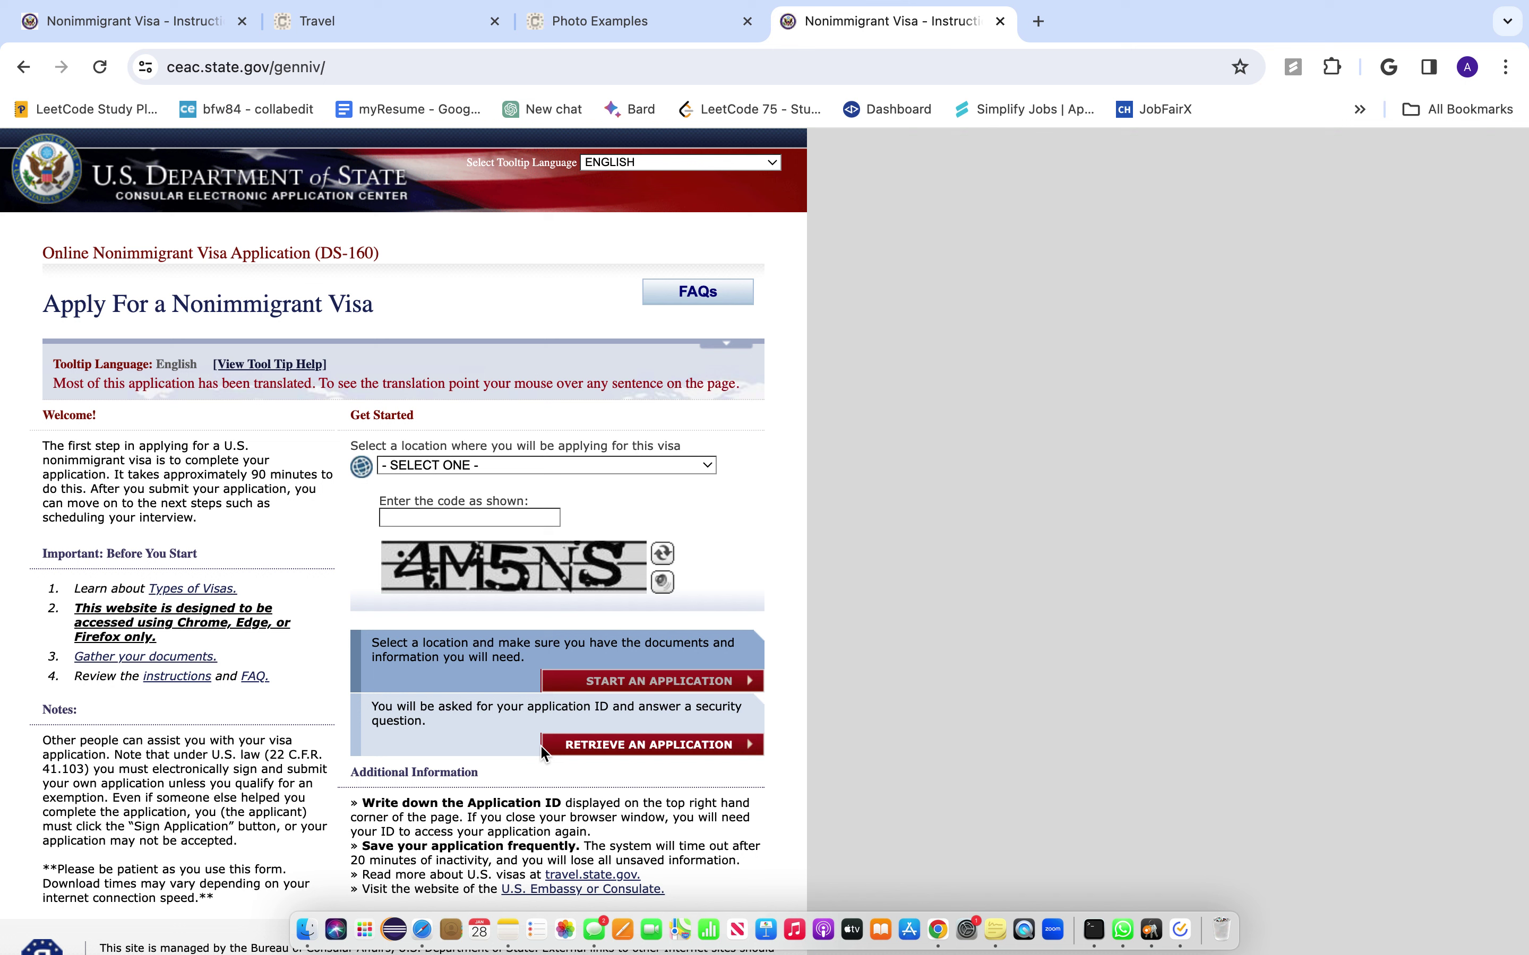
- Choose NEPAL, KATHMANDU as the application location and enter the CAPTCHA code shown
{"action": "left_click", "coordinate": [605, 468]}
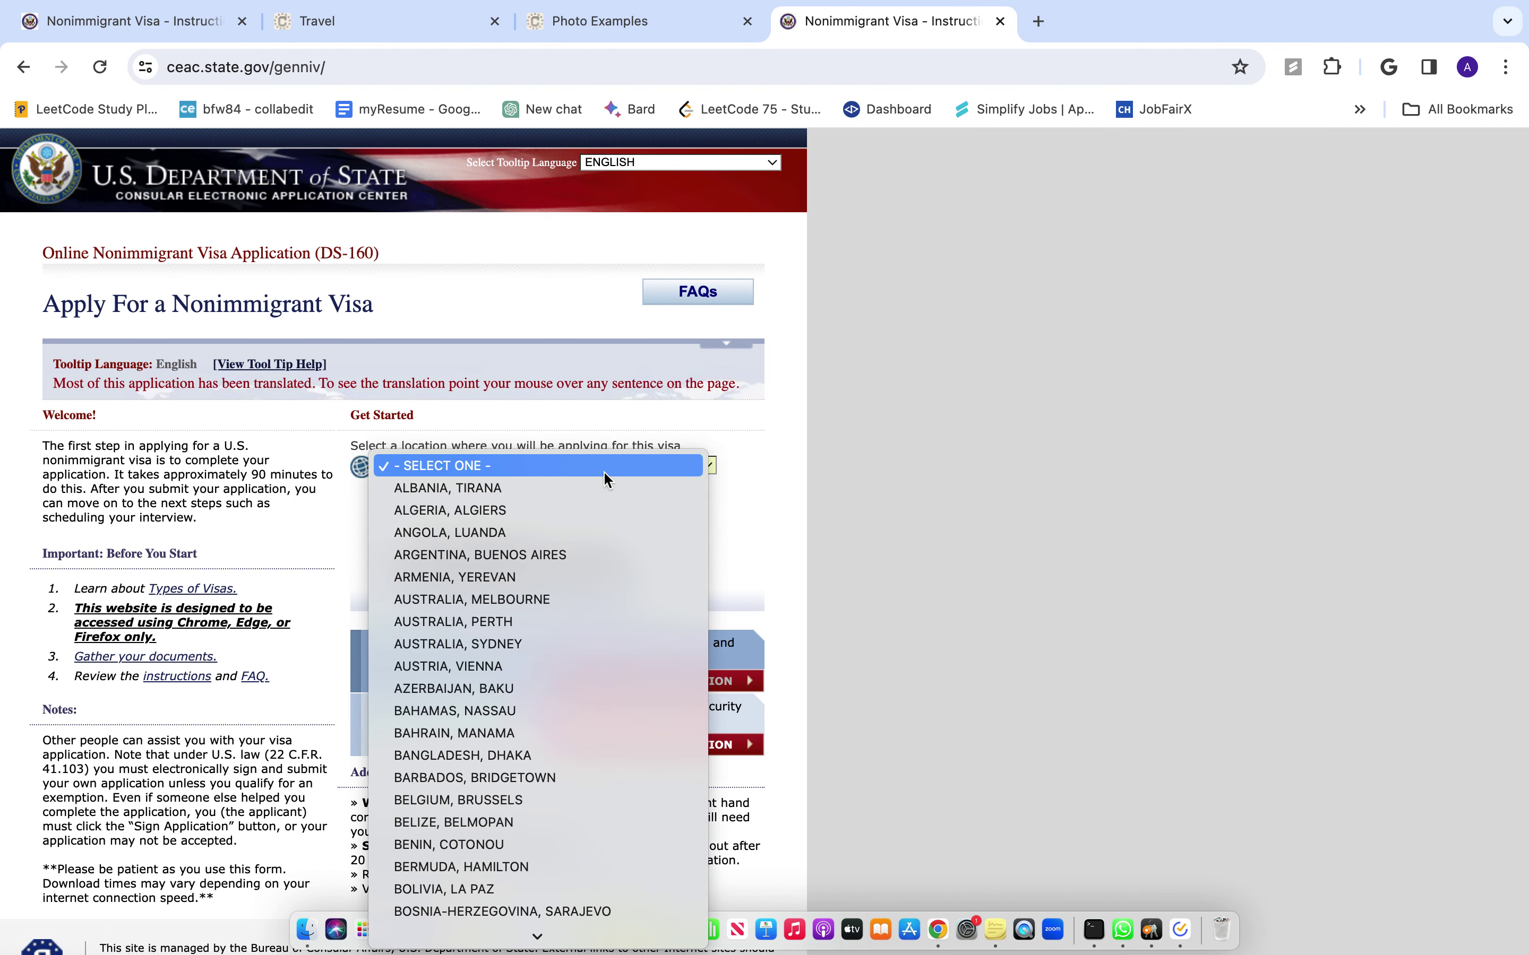
{"action": "type", "text": "nepal"}
{"action": "key", "text": "Return"}
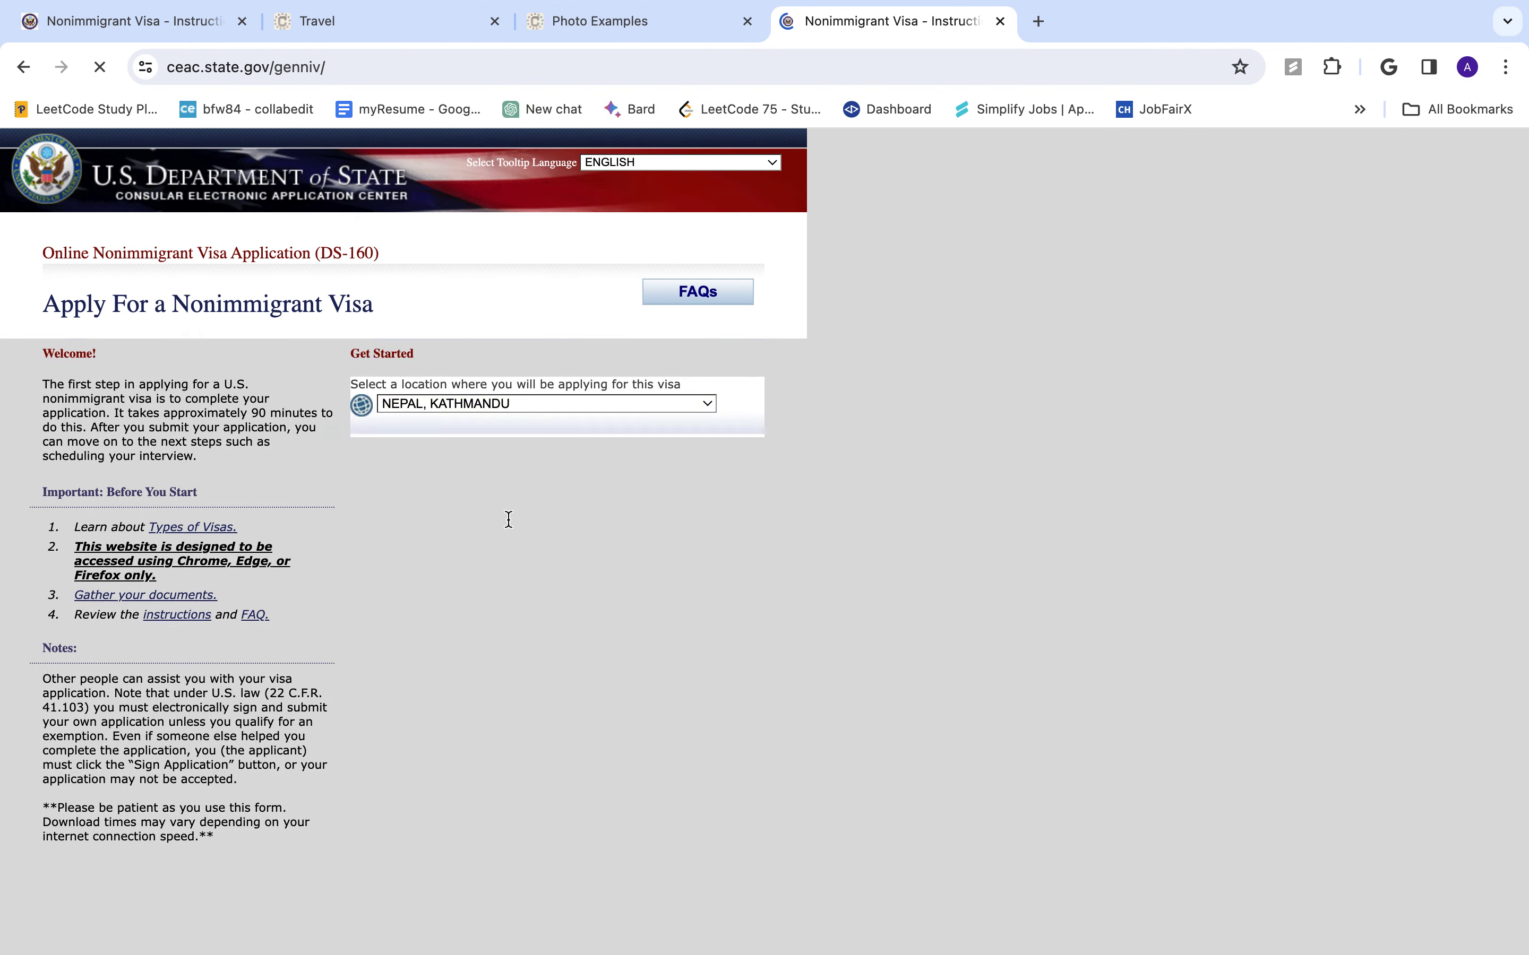
{"action": "left_click", "coordinate": [509, 520]}
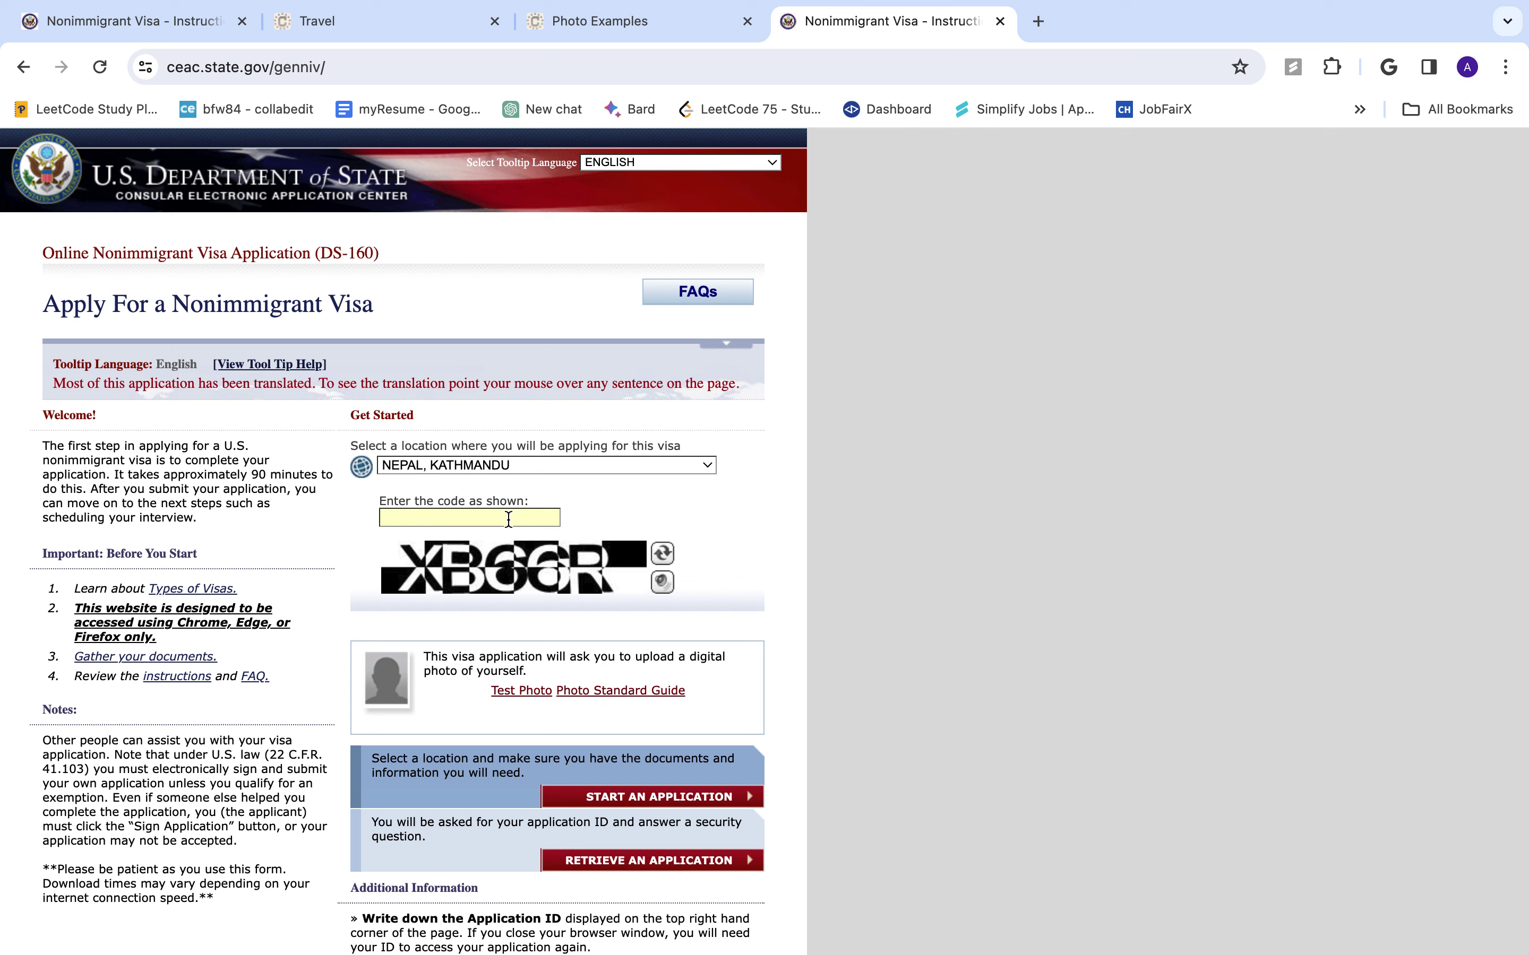
{"action": "type", "text": "XB66R"}
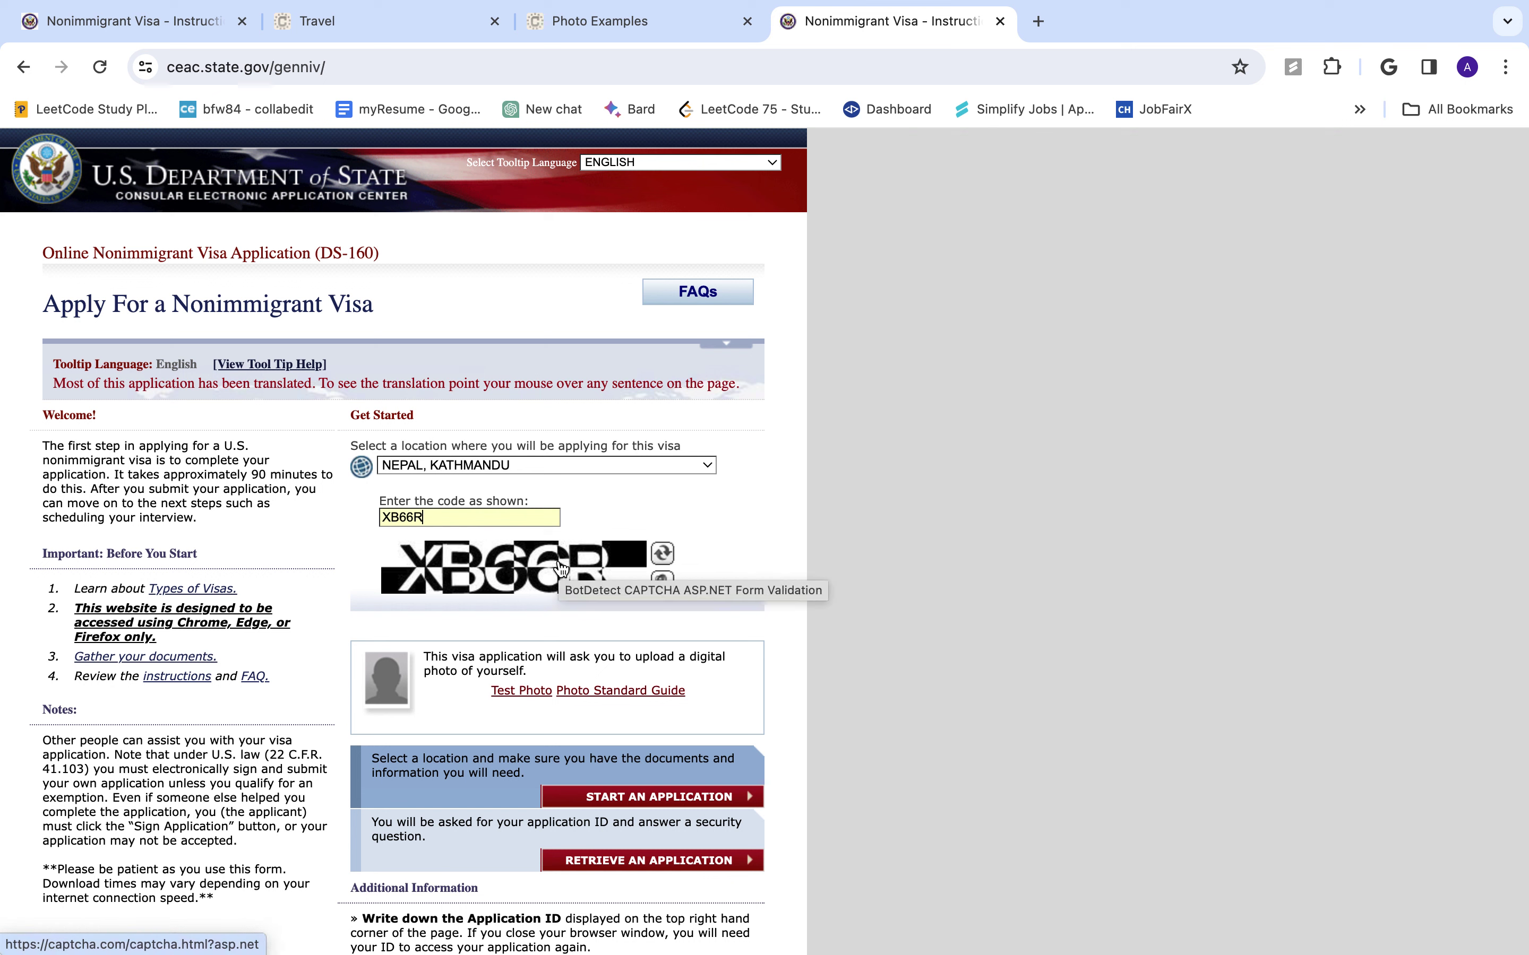
- Start a new application, answer the mother's-mother security question, and continue
{"action": "left_click", "coordinate": [667, 799]}
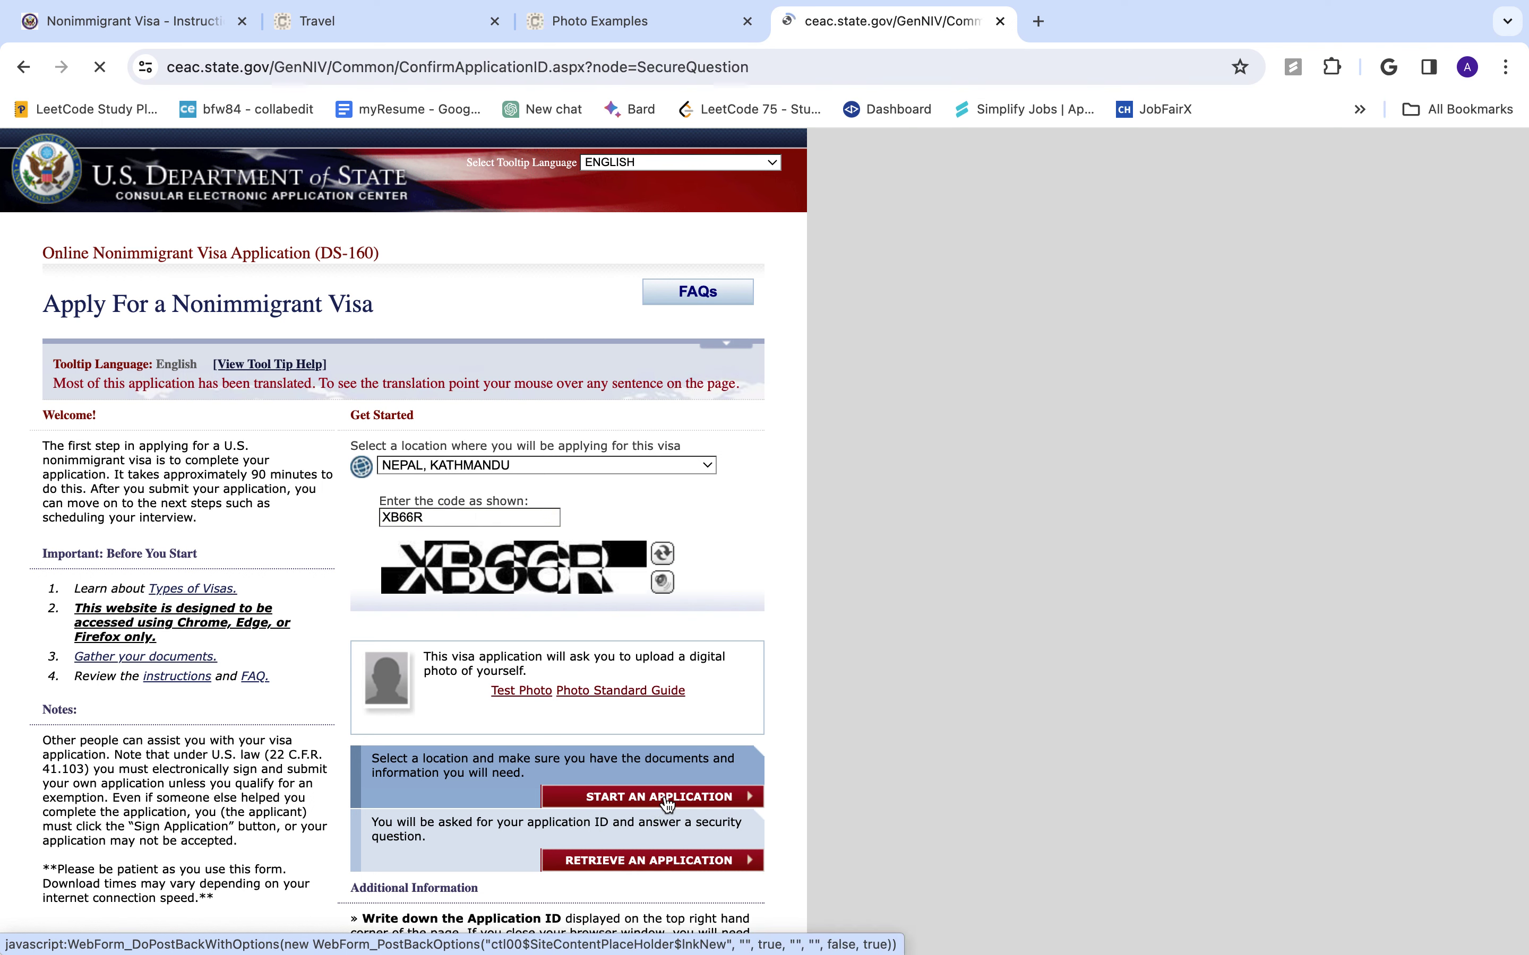
{"action": "scroll", "coordinate": [265, 632], "scroll_direction": "down", "scroll_amount": 2}
{"action": "scroll", "coordinate": [265, 634], "scroll_direction": "down", "scroll_amount": 2}
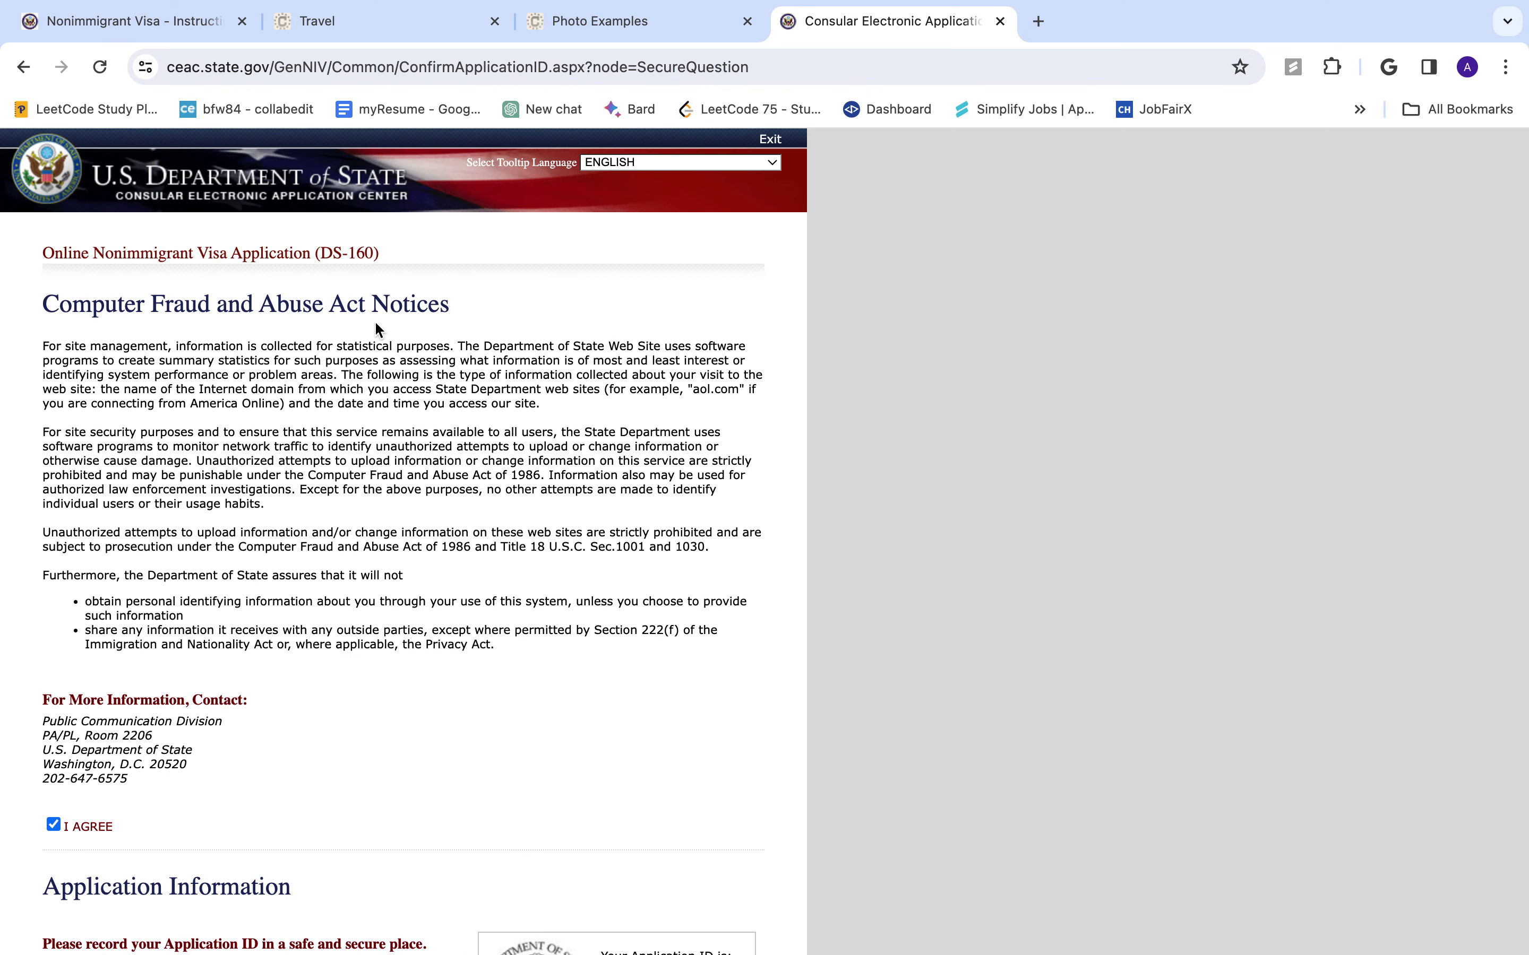
{"action": "scroll", "coordinate": [356, 571], "scroll_direction": "down", "scroll_amount": 4}
{"action": "scroll", "coordinate": [353, 564], "scroll_direction": "down", "scroll_amount": 5}
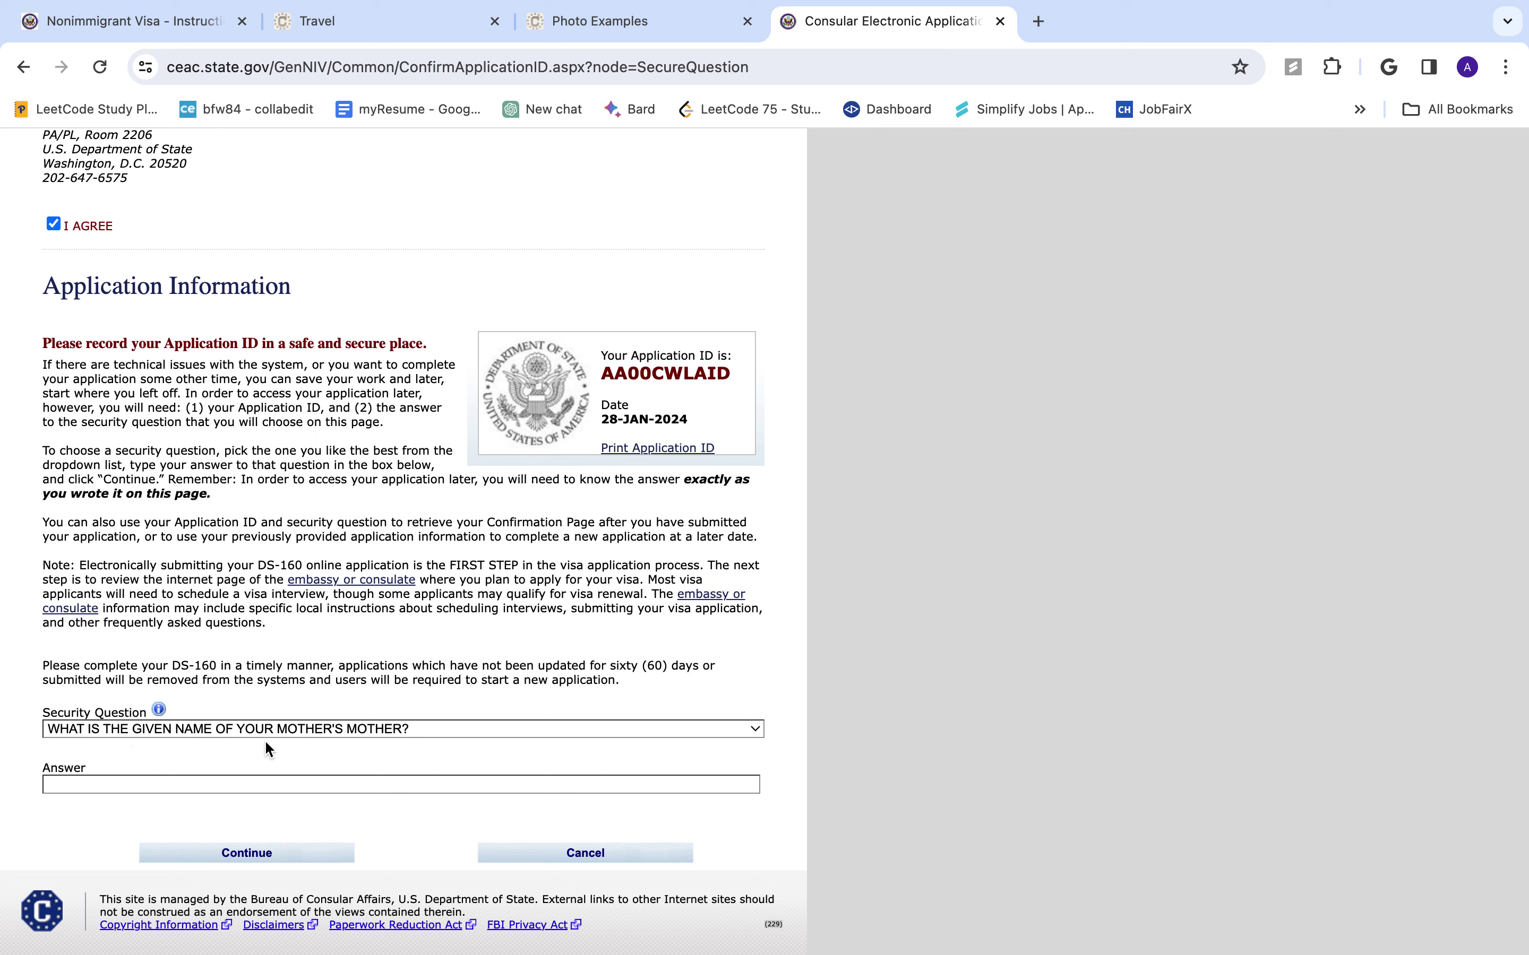
{"action": "left_click", "coordinate": [258, 793]}
{"action": "left_click", "coordinate": [287, 858]}
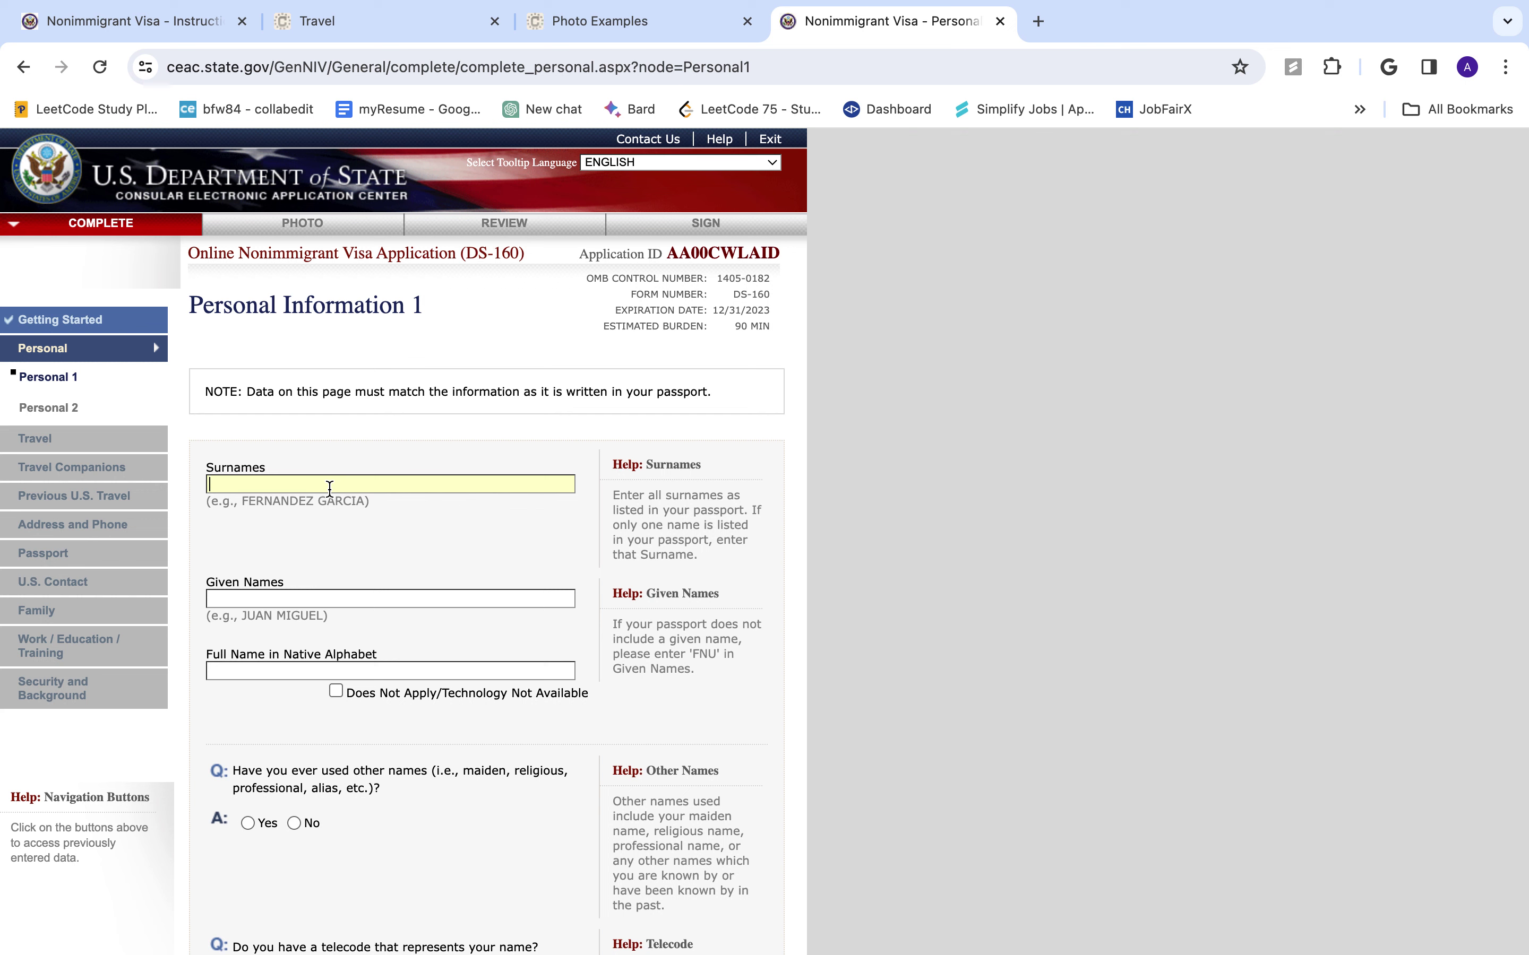
- Enter the applicant's surname and given names
{"action": "key", "text": "Tab"}
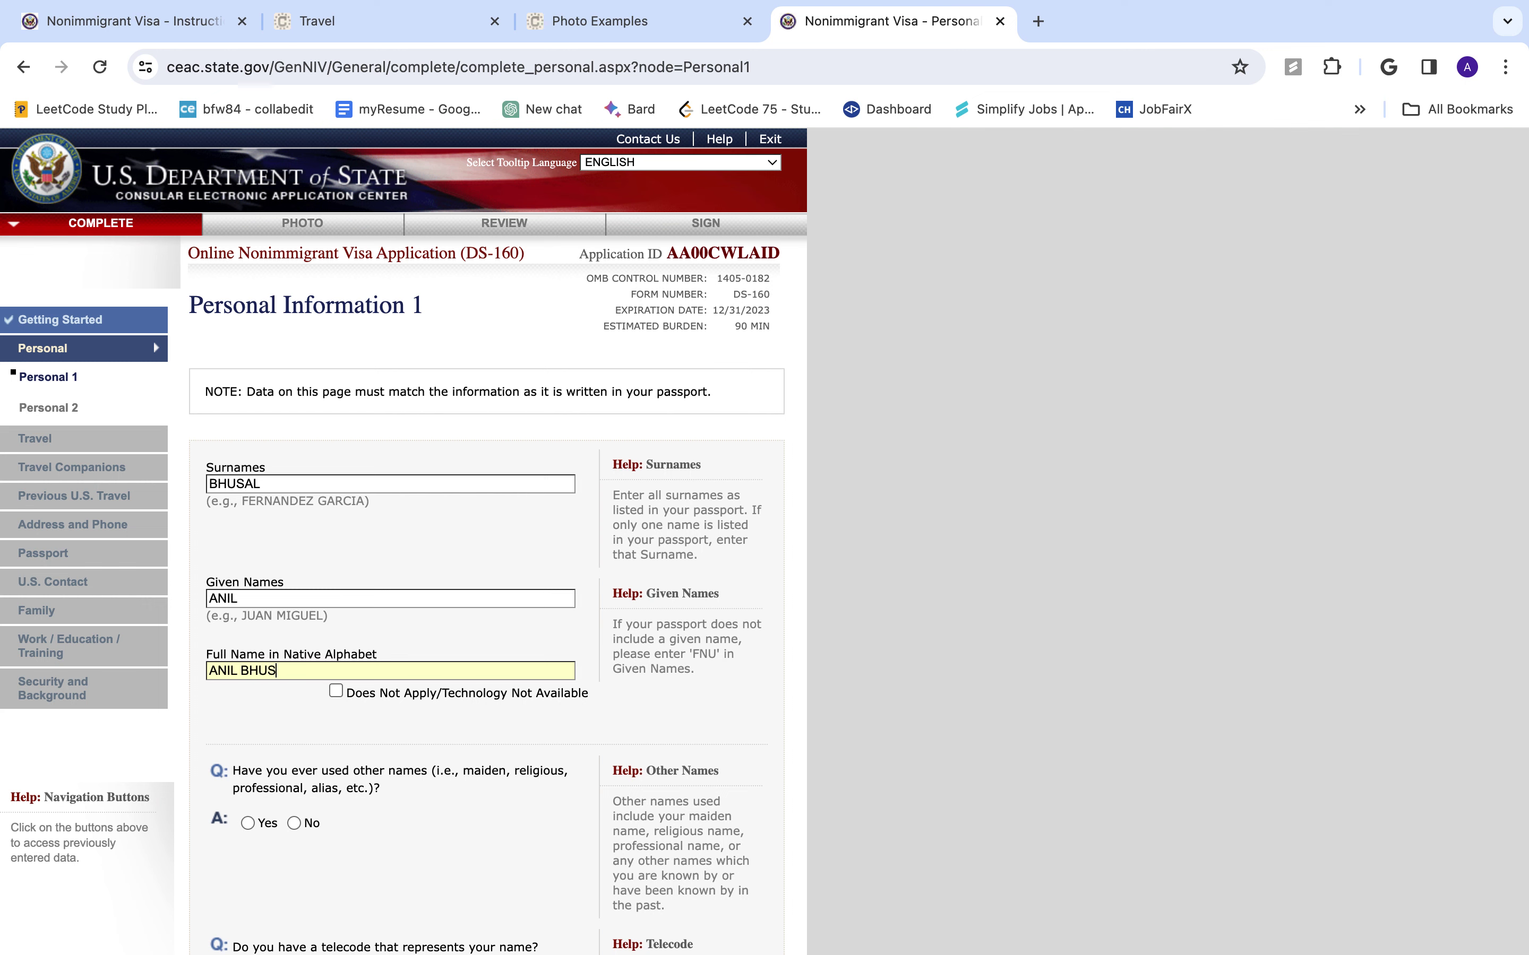
- Mark the native-alphabet name Does Not Apply and answer No to other names used
{"action": "scroll", "coordinate": [350, 541], "scroll_direction": "down", "scroll_amount": 3}
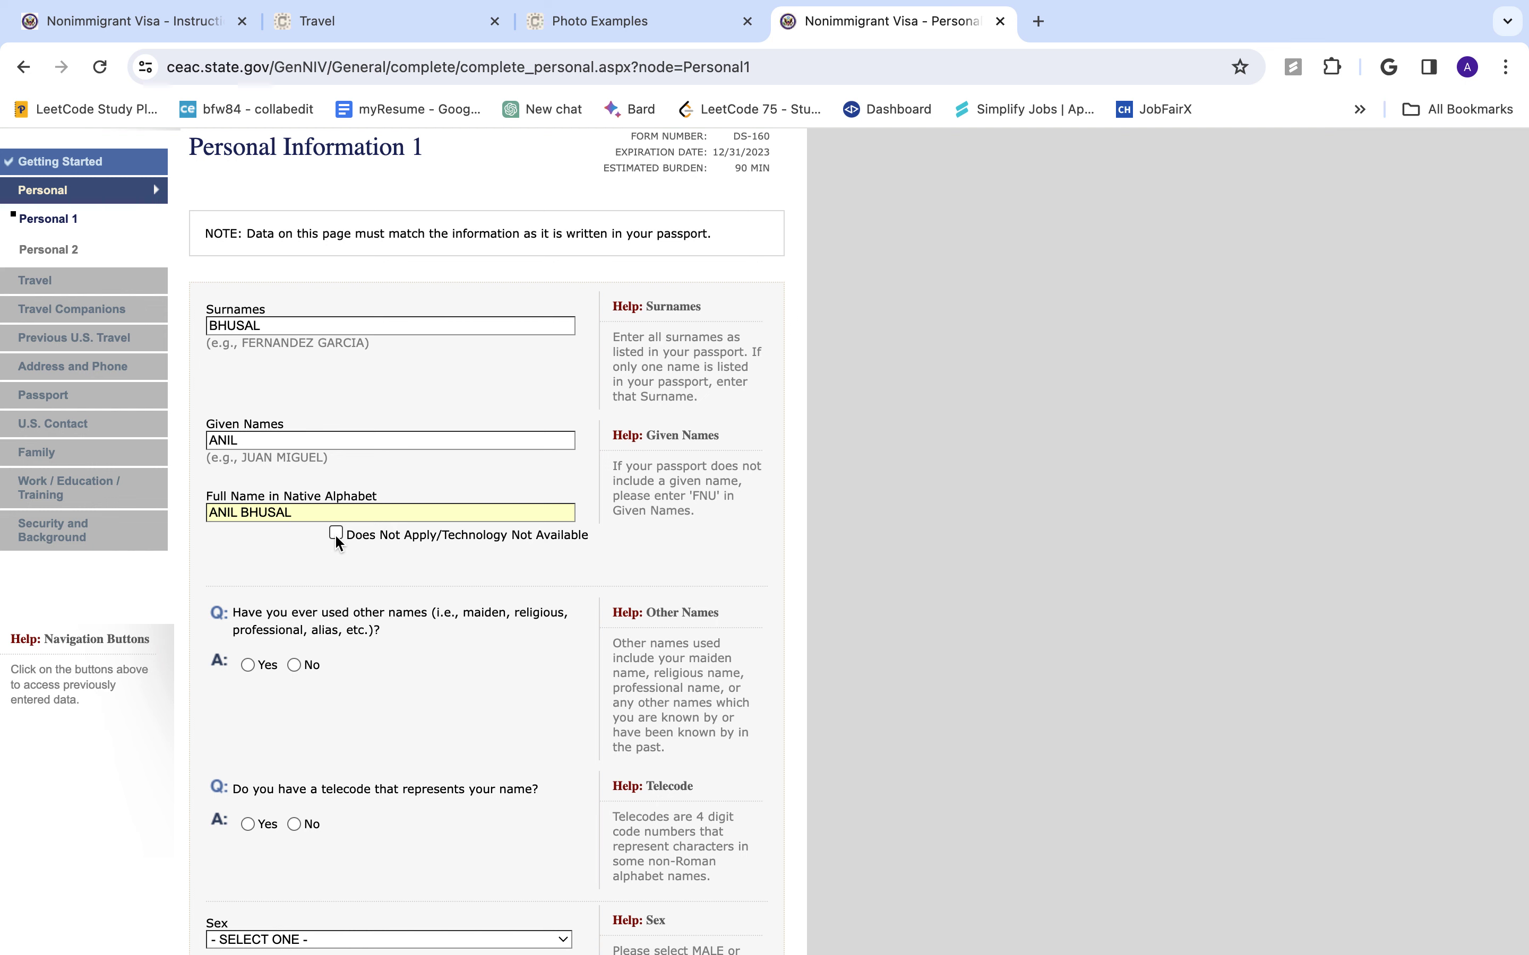
{"action": "left_click", "coordinate": [335, 534]}
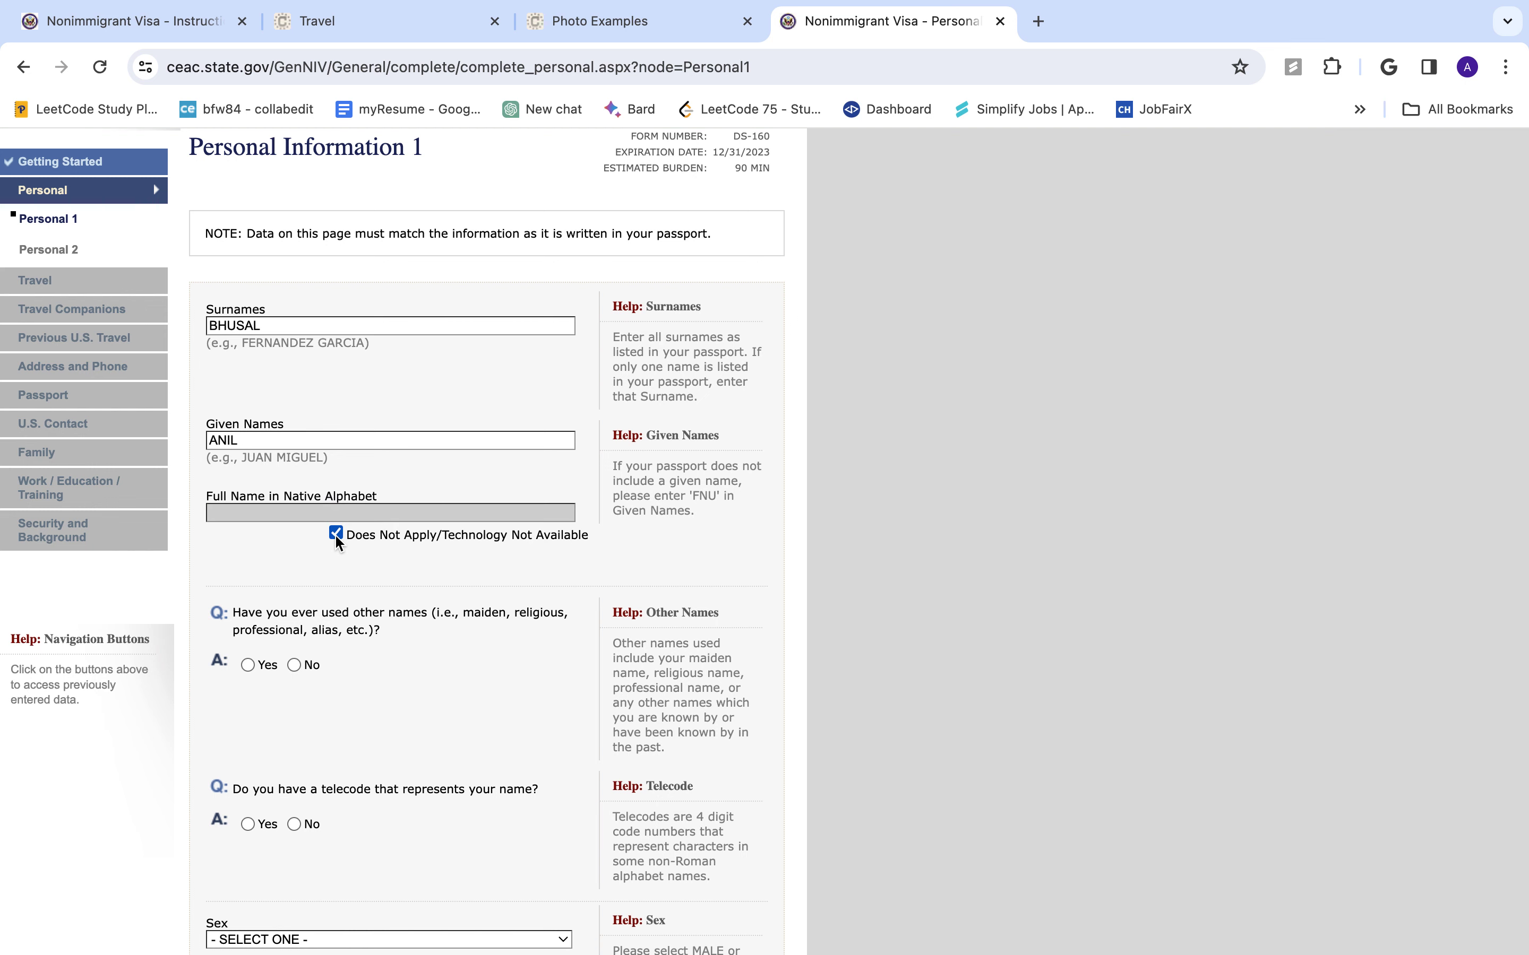
{"action": "scroll", "coordinate": [336, 542], "scroll_direction": "down", "scroll_amount": 2}
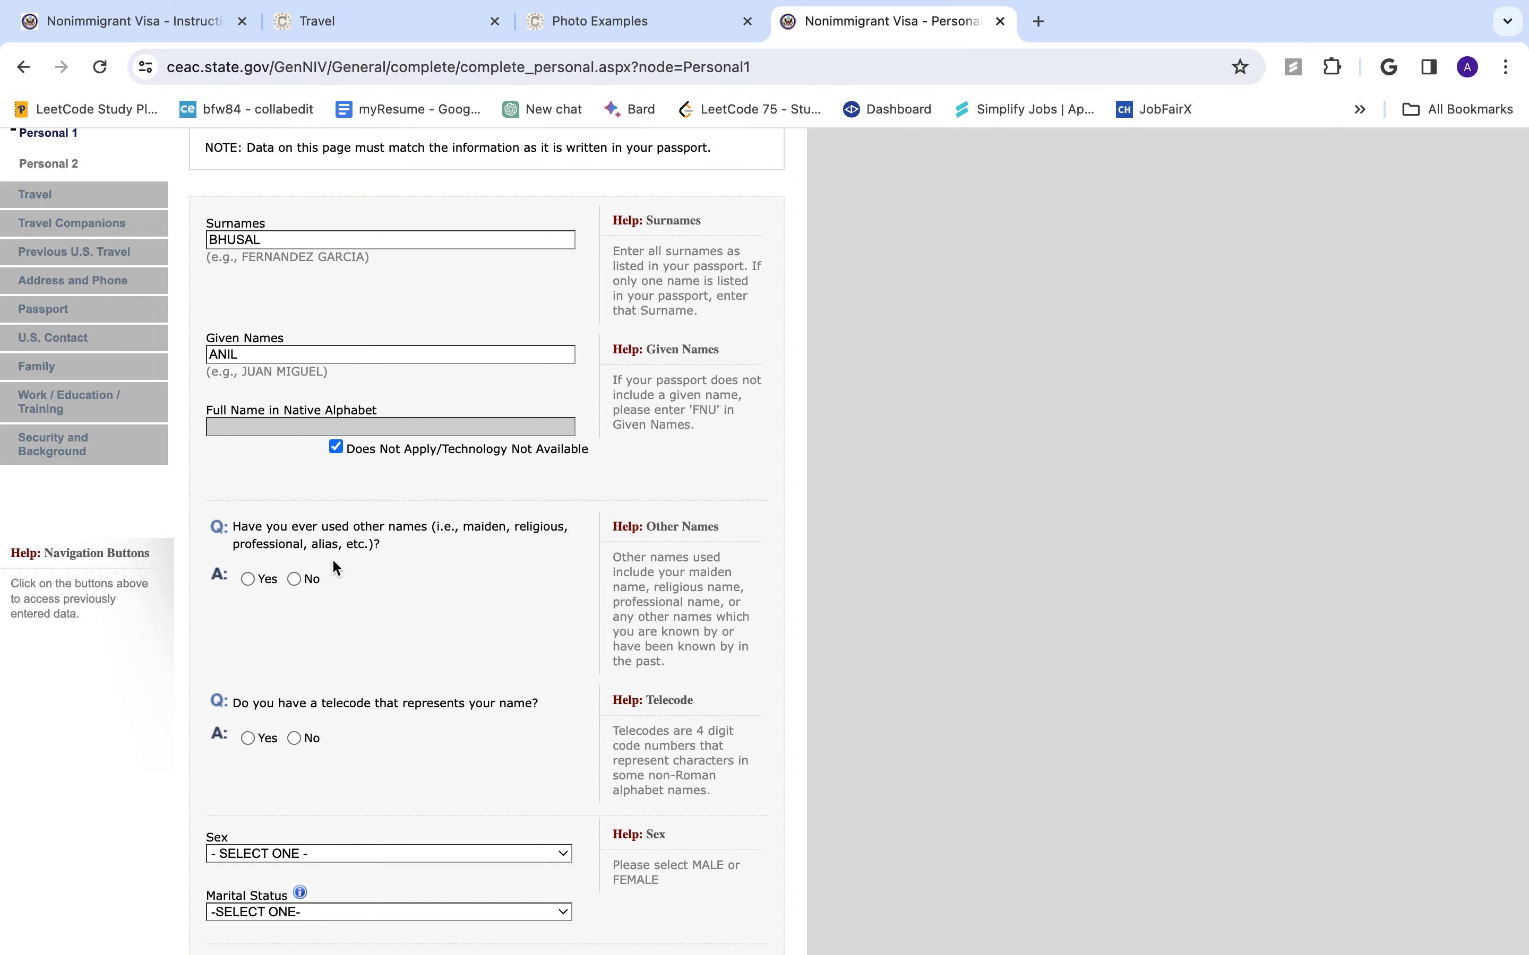
{"action": "left_click", "coordinate": [295, 577]}
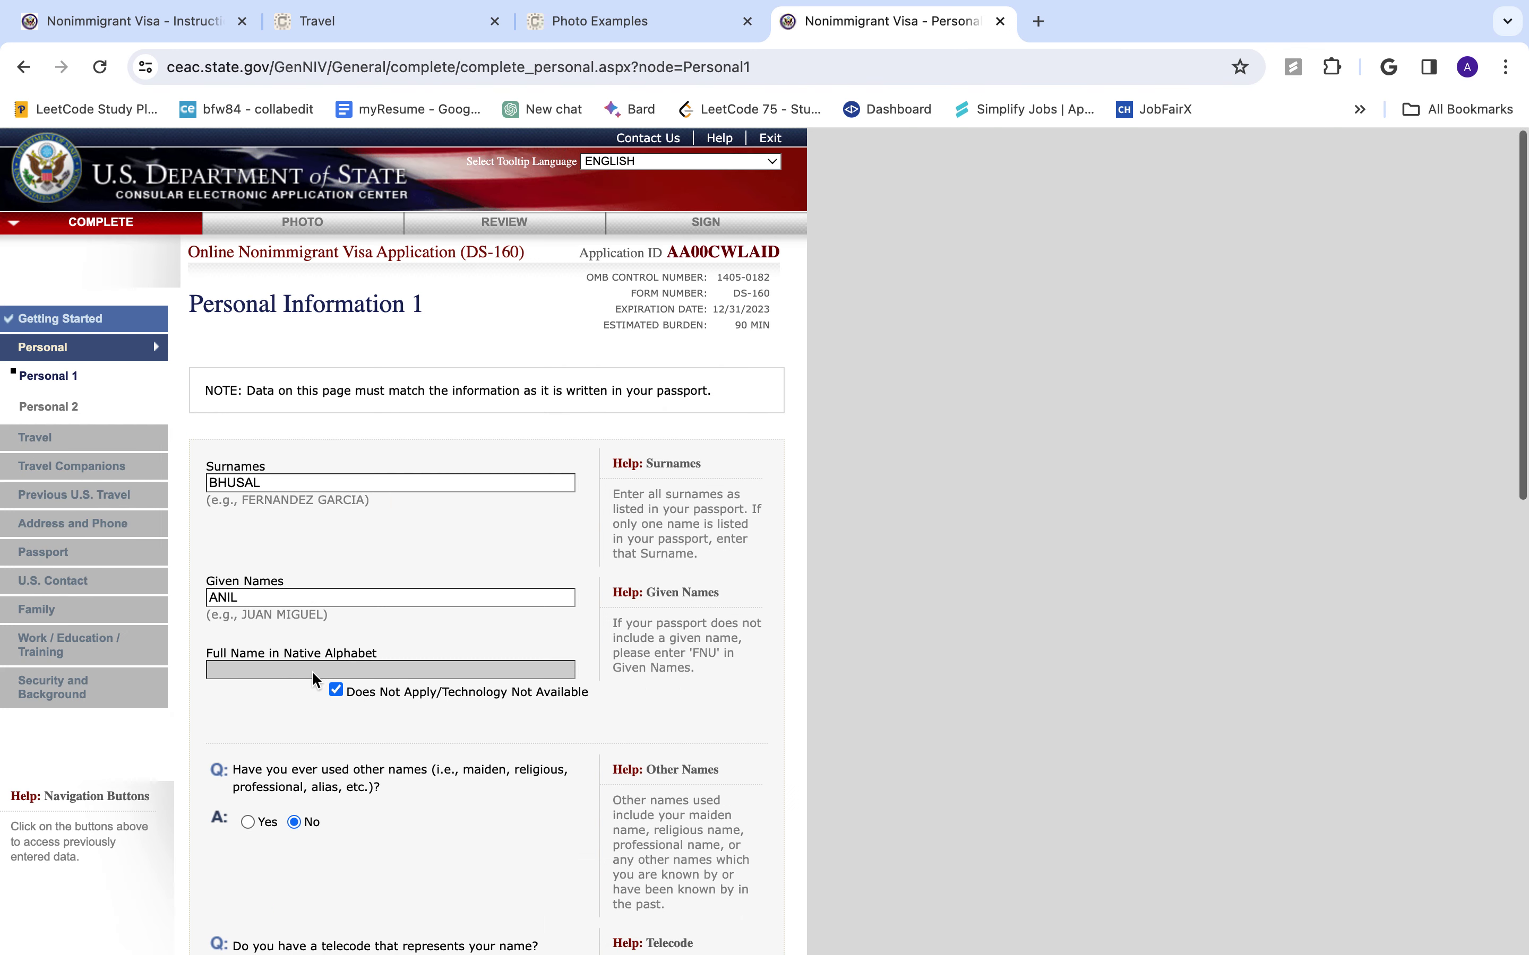
- Answer No to telecode, and set sex to MALE and marital status to SINGLE
{"action": "scroll", "coordinate": [311, 671], "scroll_direction": "down", "scroll_amount": 8}
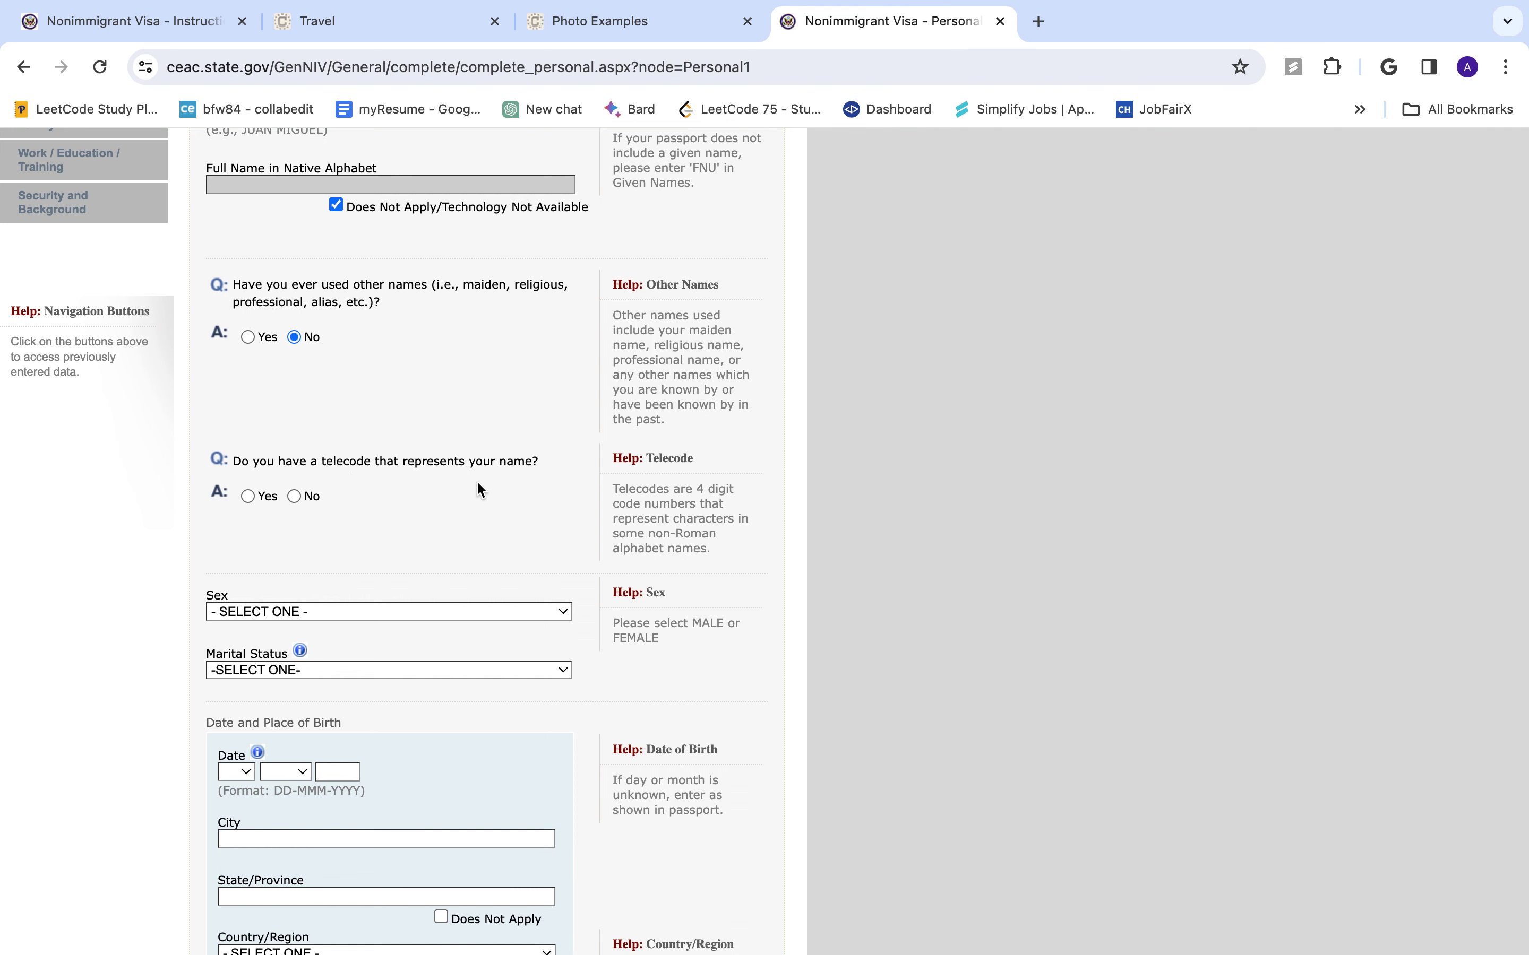
{"action": "left_click", "coordinate": [307, 497]}
{"action": "scroll", "coordinate": [340, 671], "scroll_direction": "down", "scroll_amount": 8}
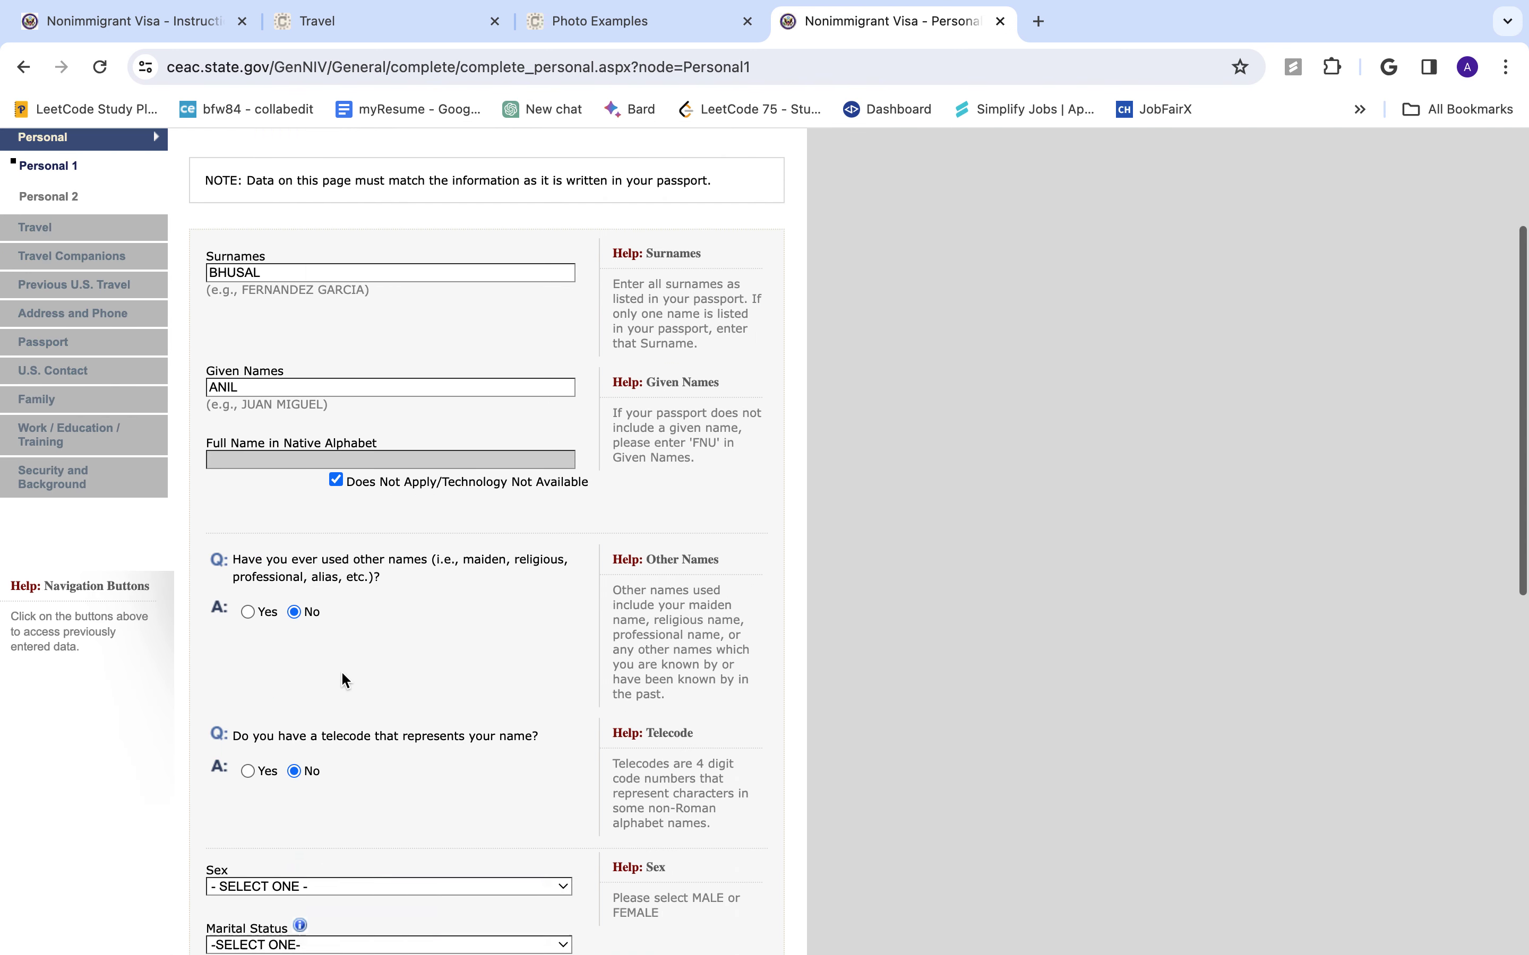
{"action": "left_click", "coordinate": [363, 641]}
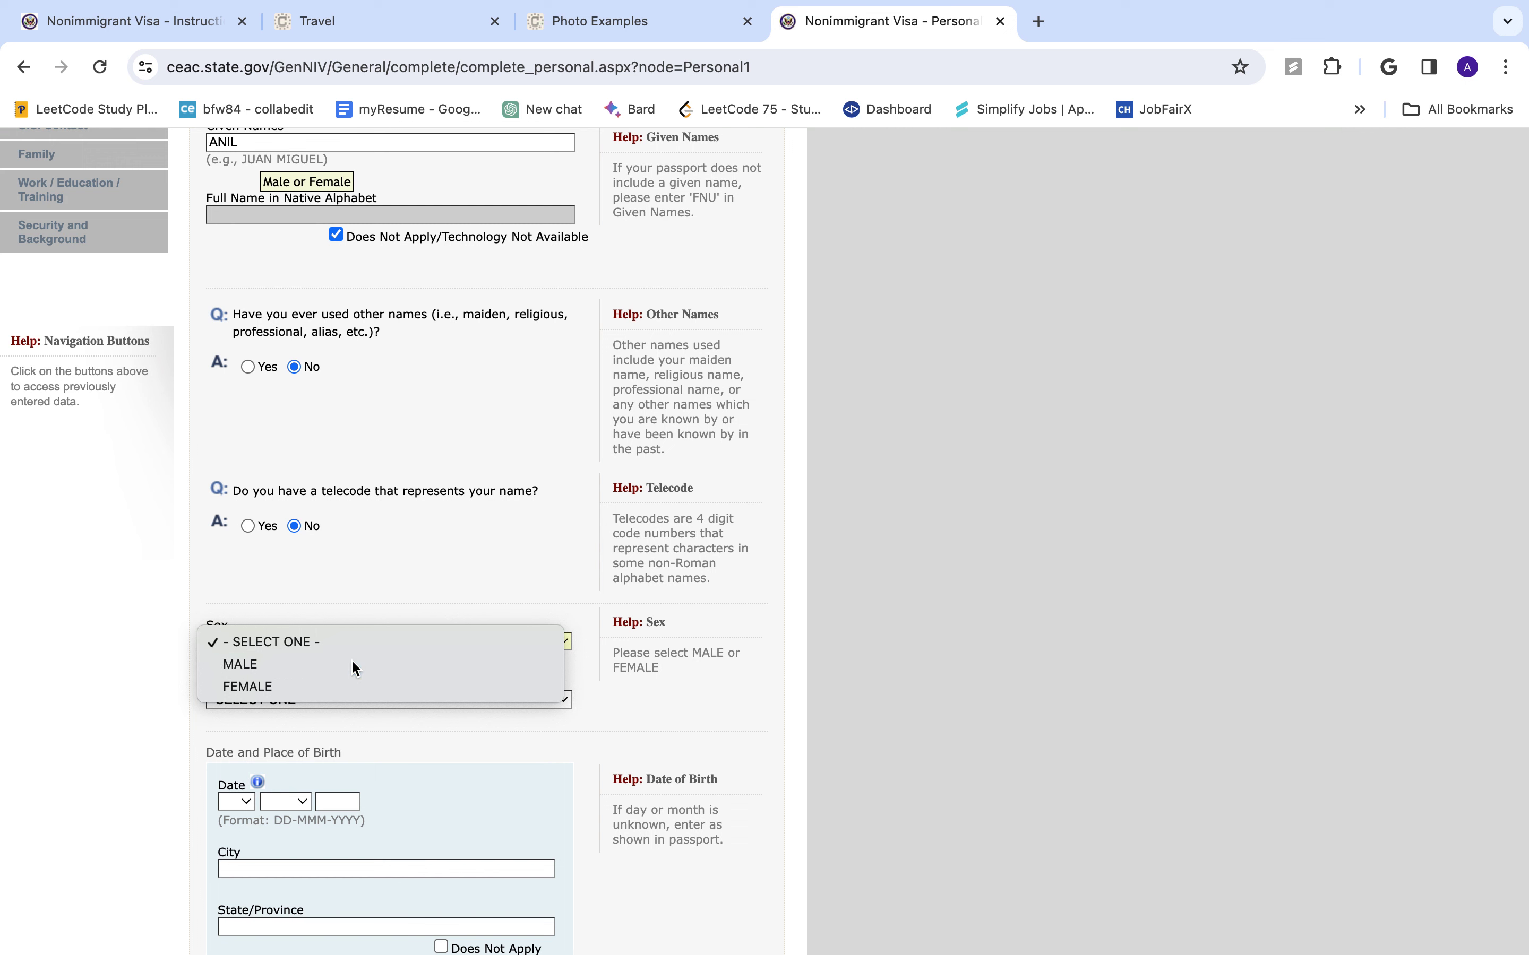
{"action": "left_click", "coordinate": [351, 661]}
{"action": "left_click", "coordinate": [329, 701]}
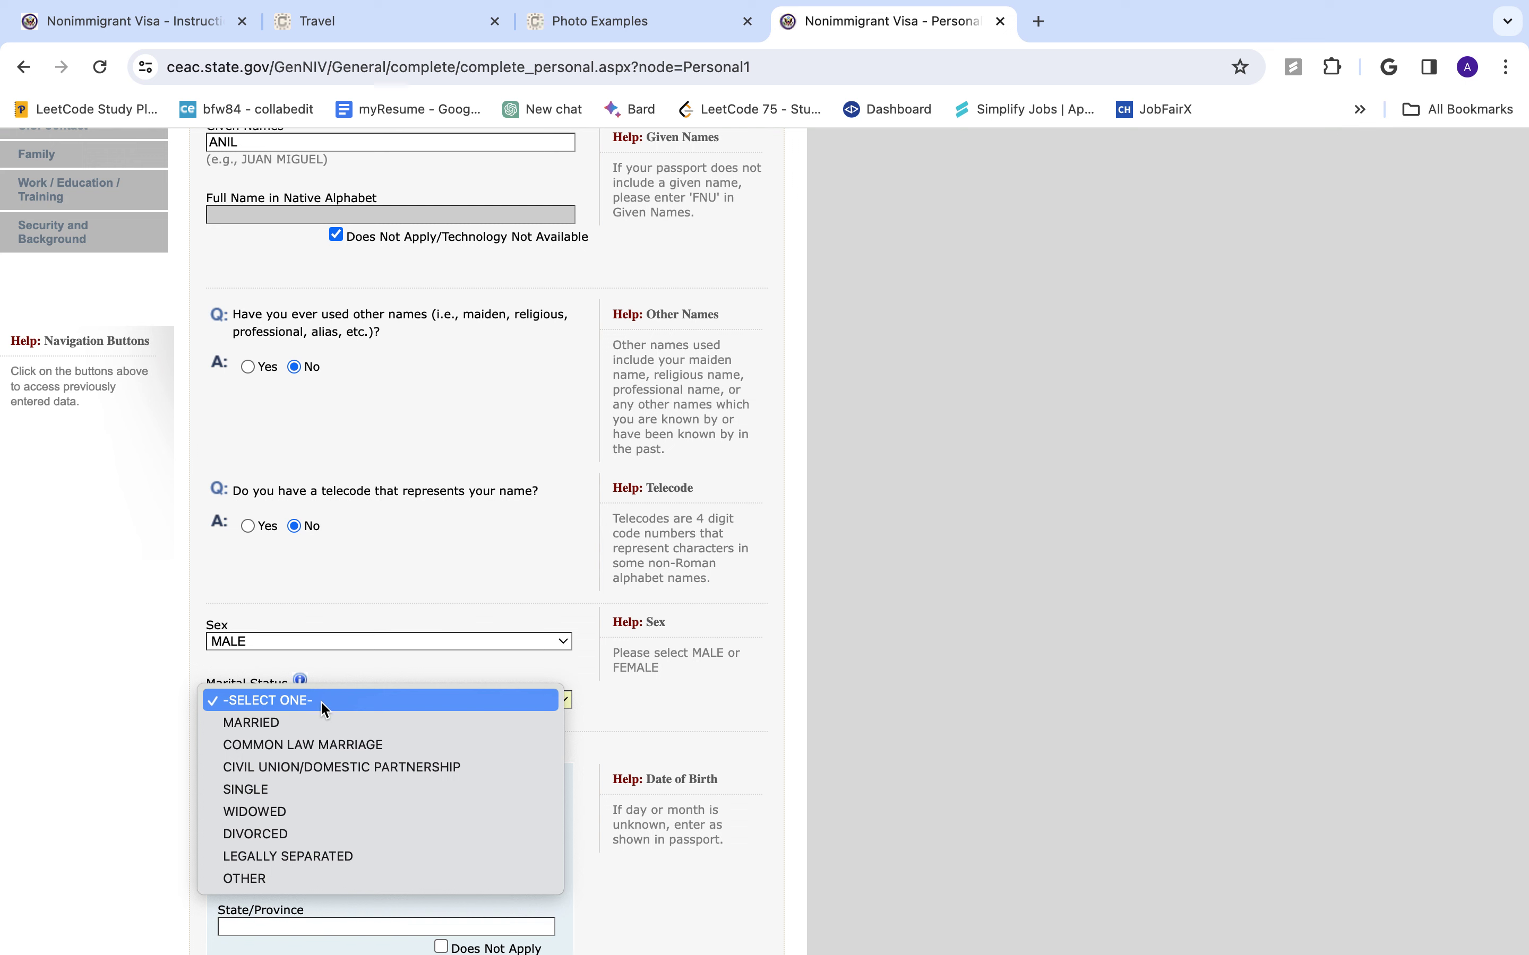
{"action": "left_click", "coordinate": [320, 722]}
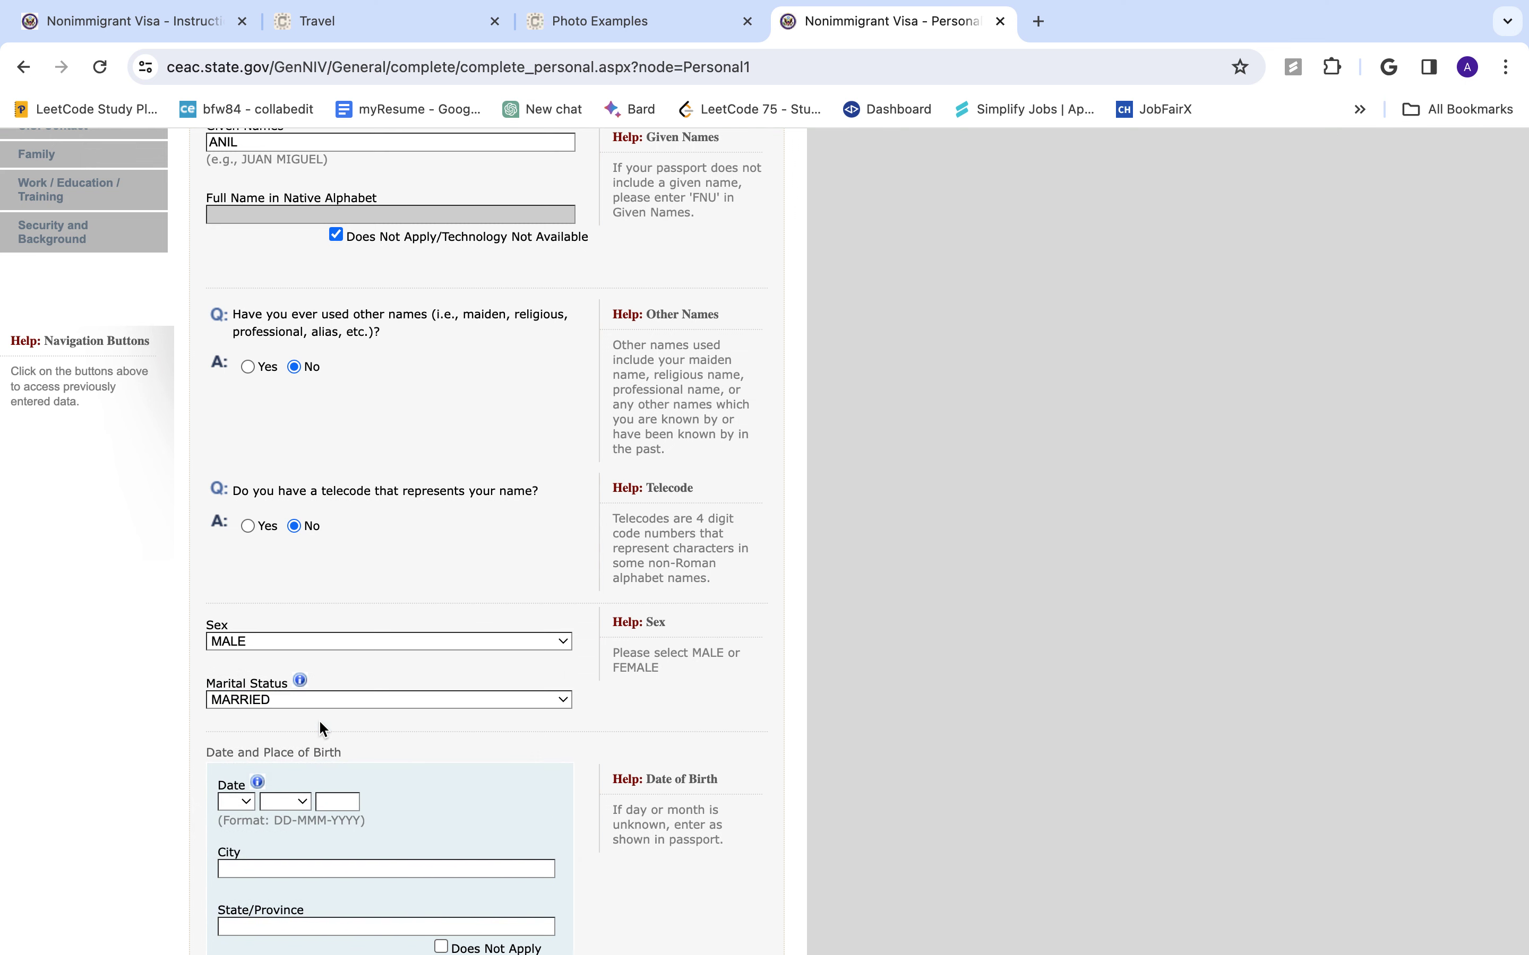
{"action": "left_click", "coordinate": [335, 699]}
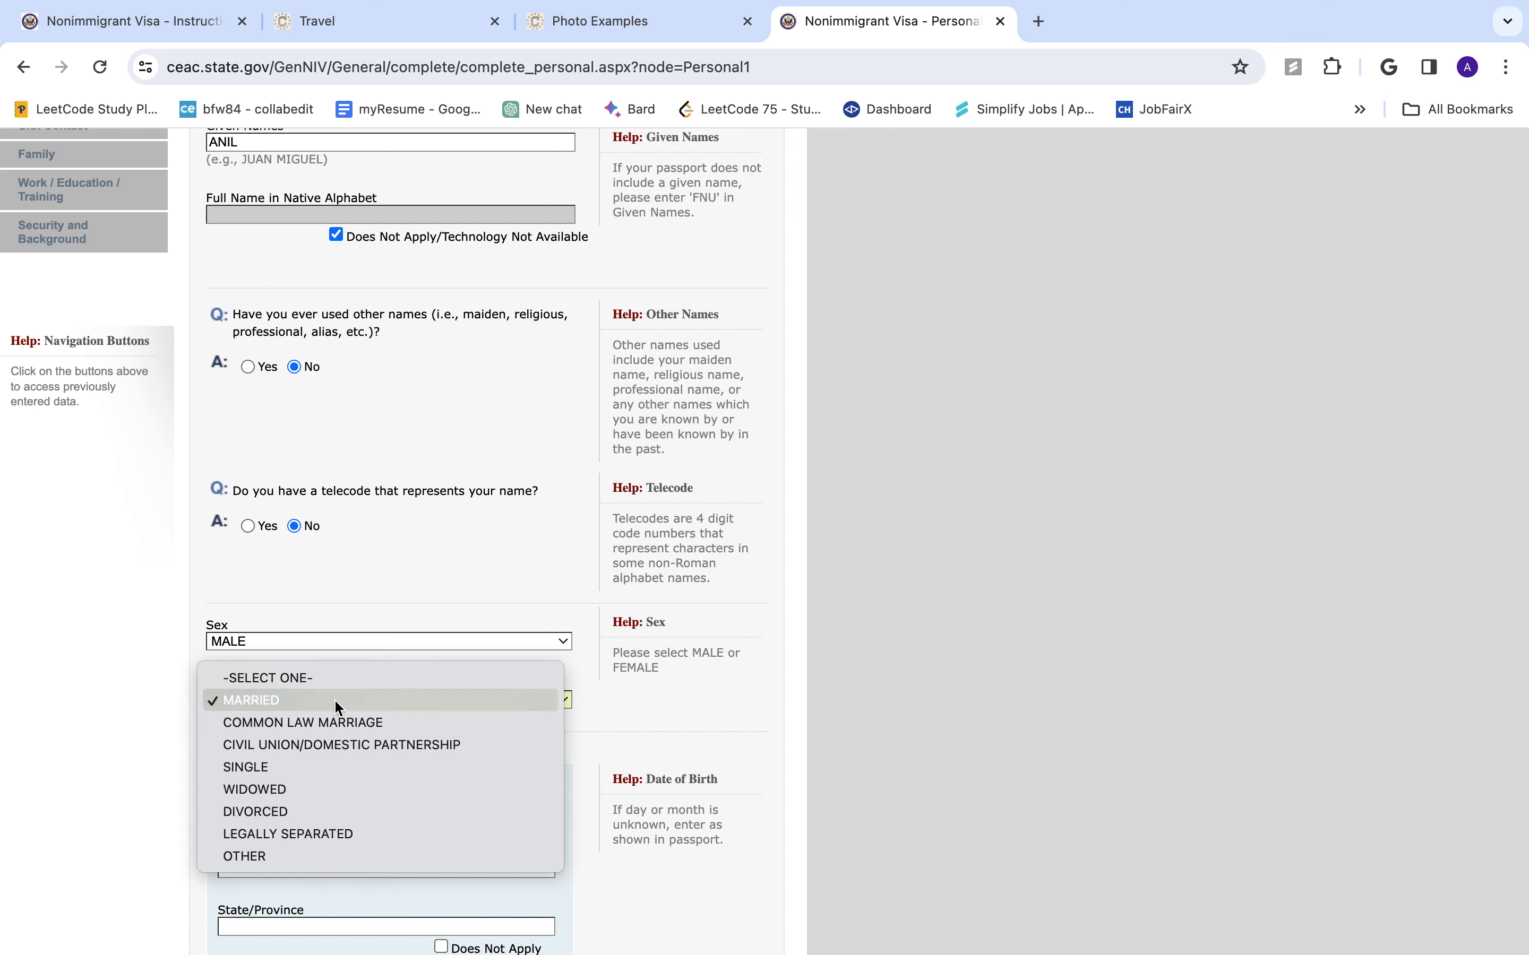
{"action": "left_click", "coordinate": [299, 768]}
- Set the date of birth to 01 JAN 1995
{"action": "scroll", "coordinate": [302, 781], "scroll_direction": "down", "scroll_amount": 3}
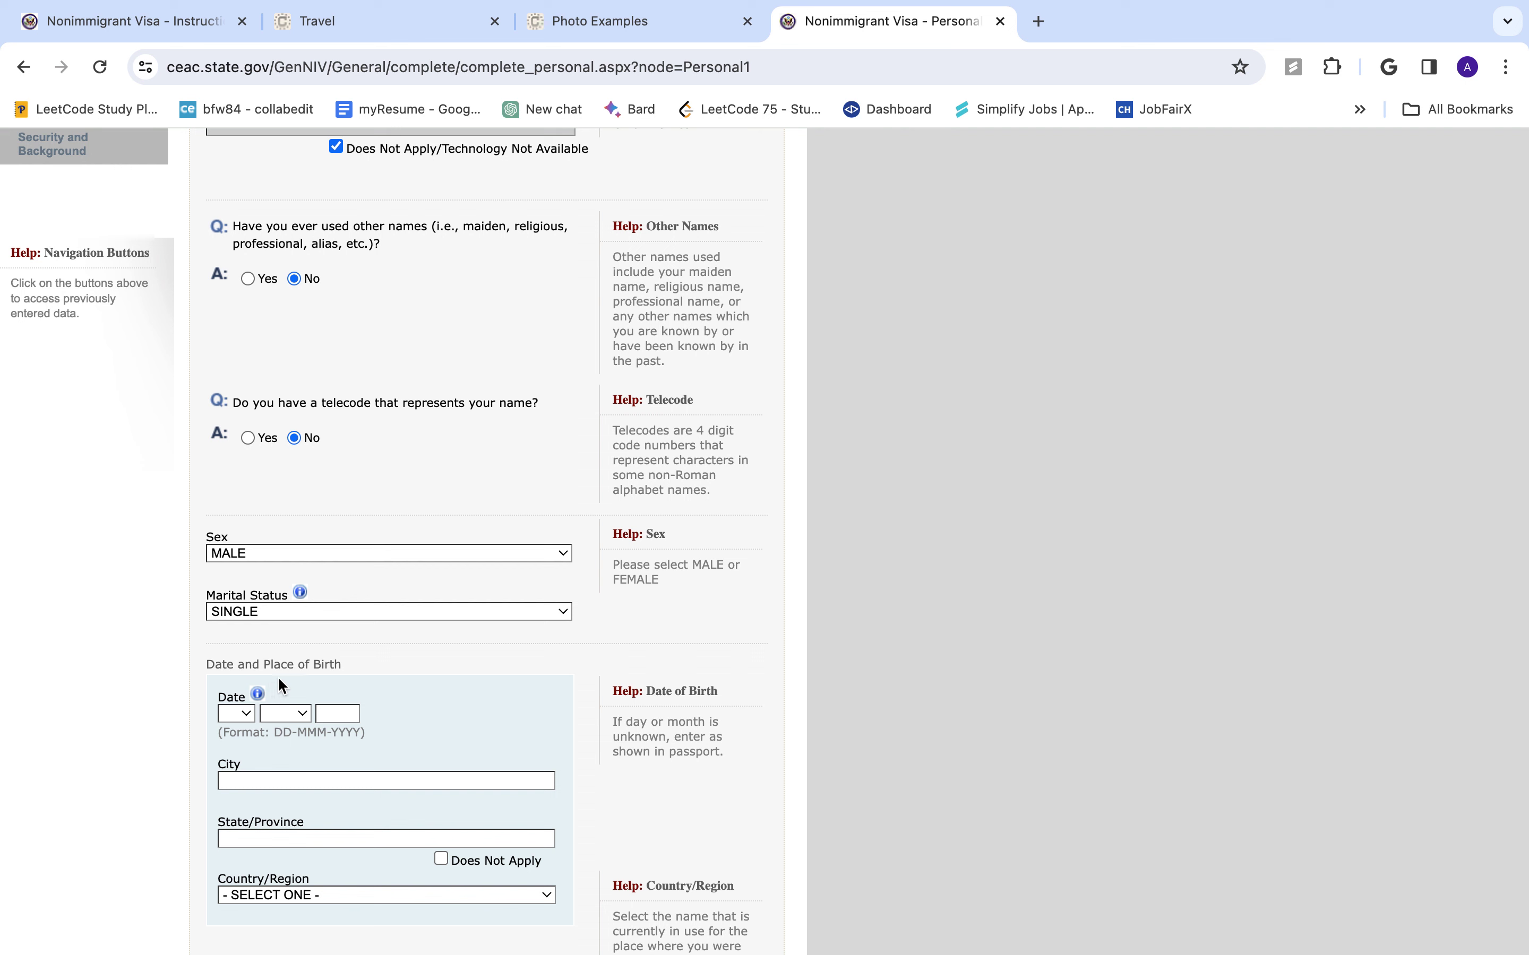
{"action": "left_click", "coordinate": [243, 711]}
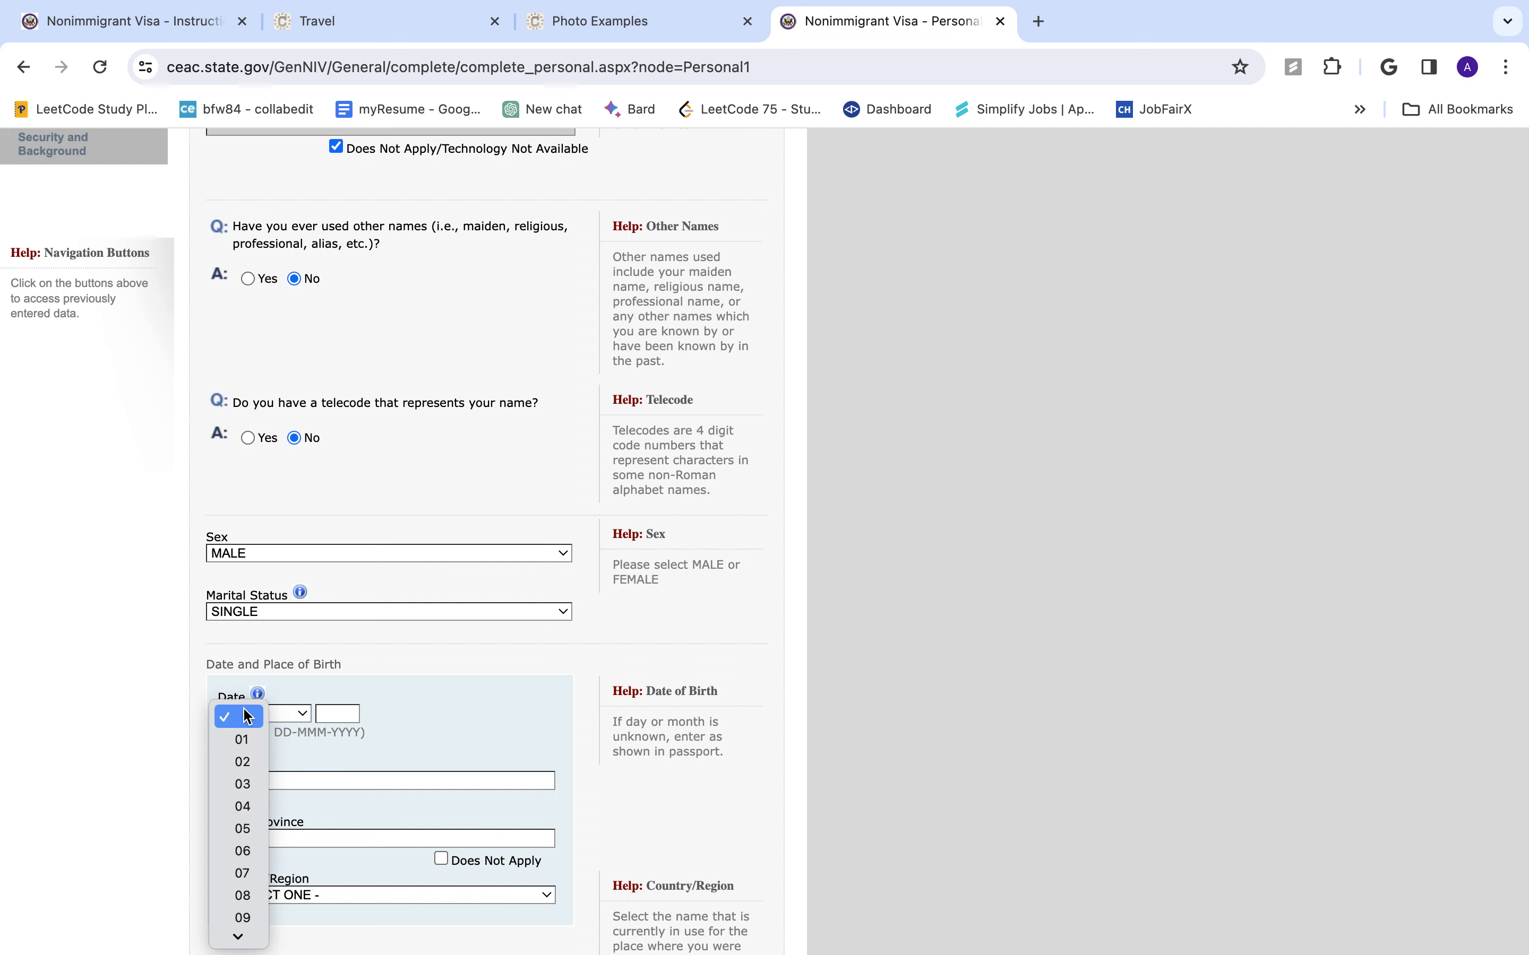
{"action": "left_click", "coordinate": [262, 737]}
{"action": "left_click", "coordinate": [285, 713]}
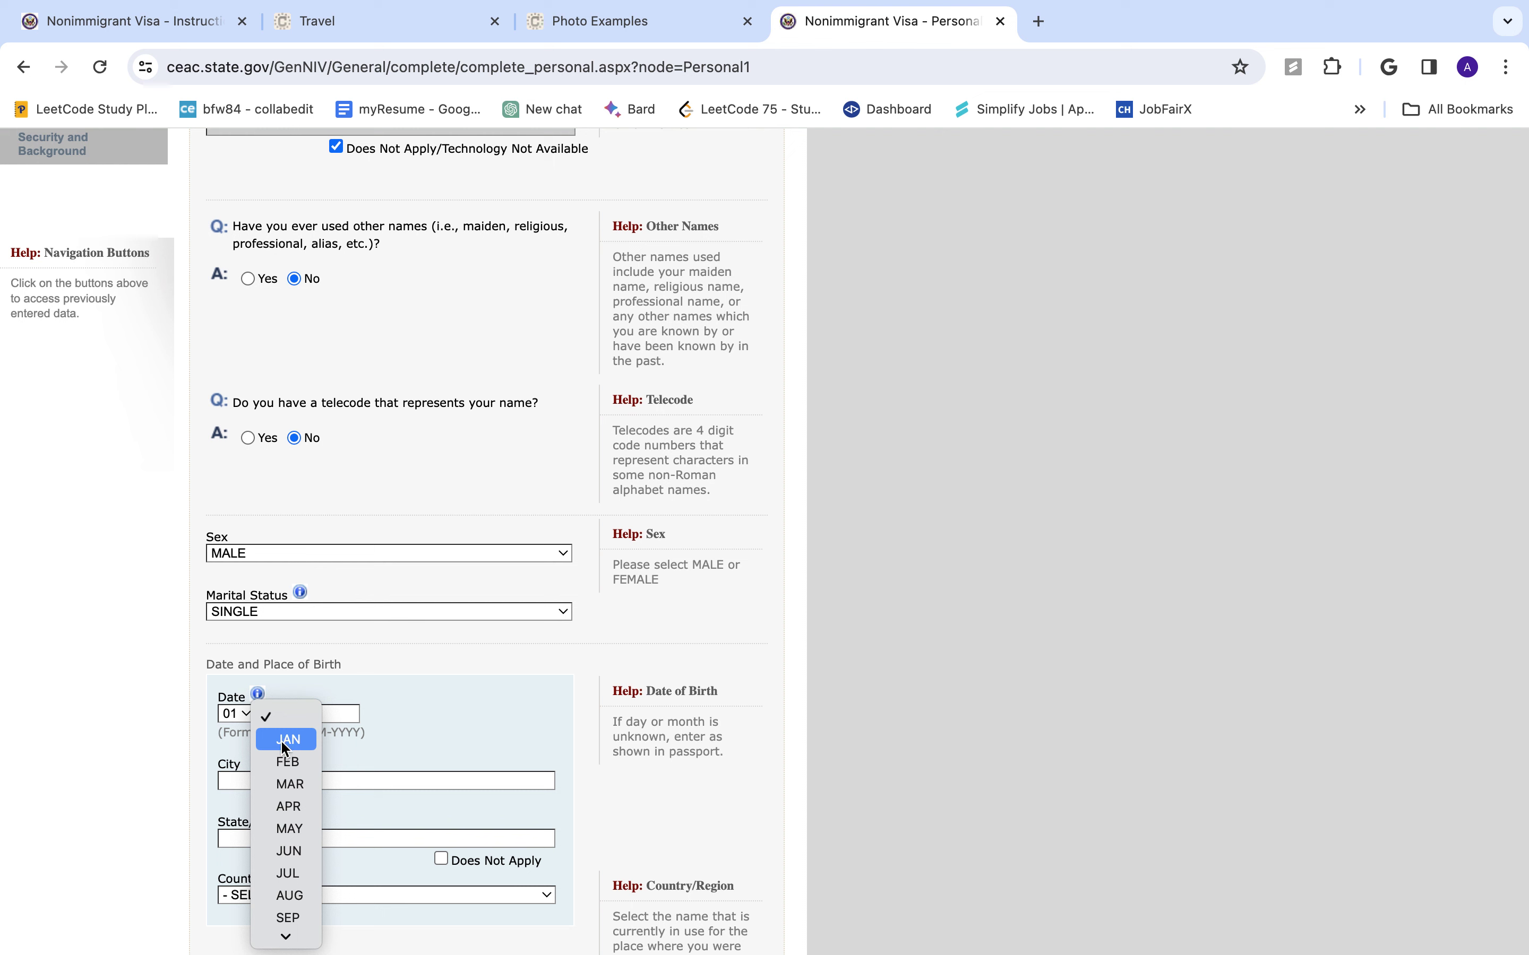
{"action": "left_click", "coordinate": [324, 720]}
{"action": "left_click", "coordinate": [332, 716]}
{"action": "type", "text": "1995"}
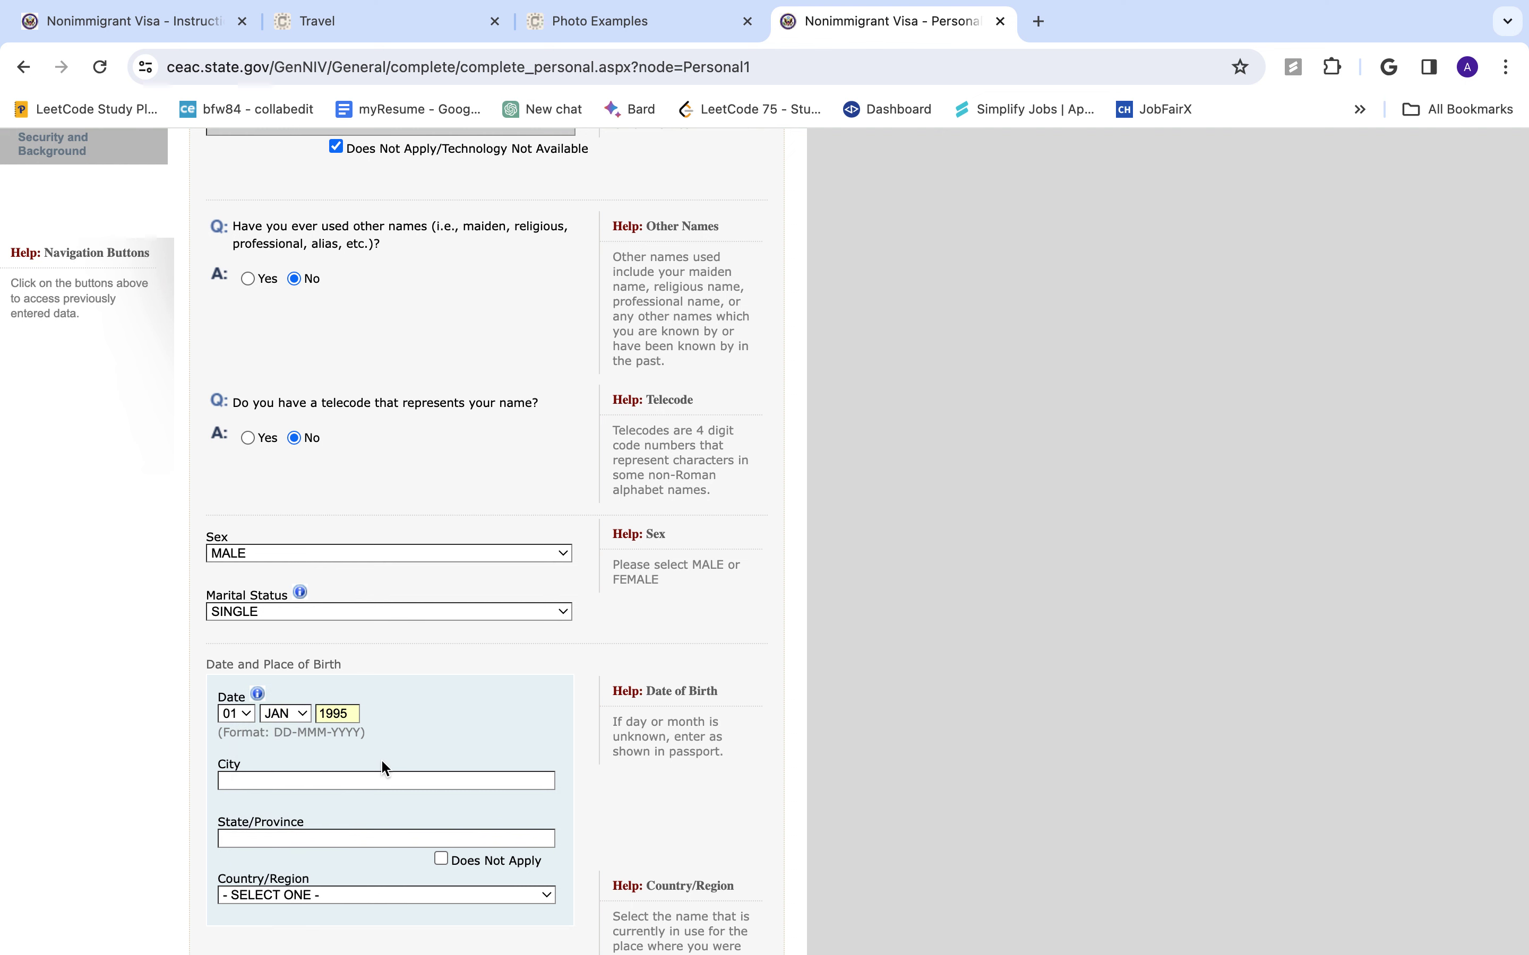
- Enter birthplace KATHMANDU, BAGIMATI, NEPAL and continue to Personal Information 2
{"action": "scroll", "coordinate": [404, 733], "scroll_direction": "down", "scroll_amount": 2}
{"action": "left_click", "coordinate": [455, 667]}
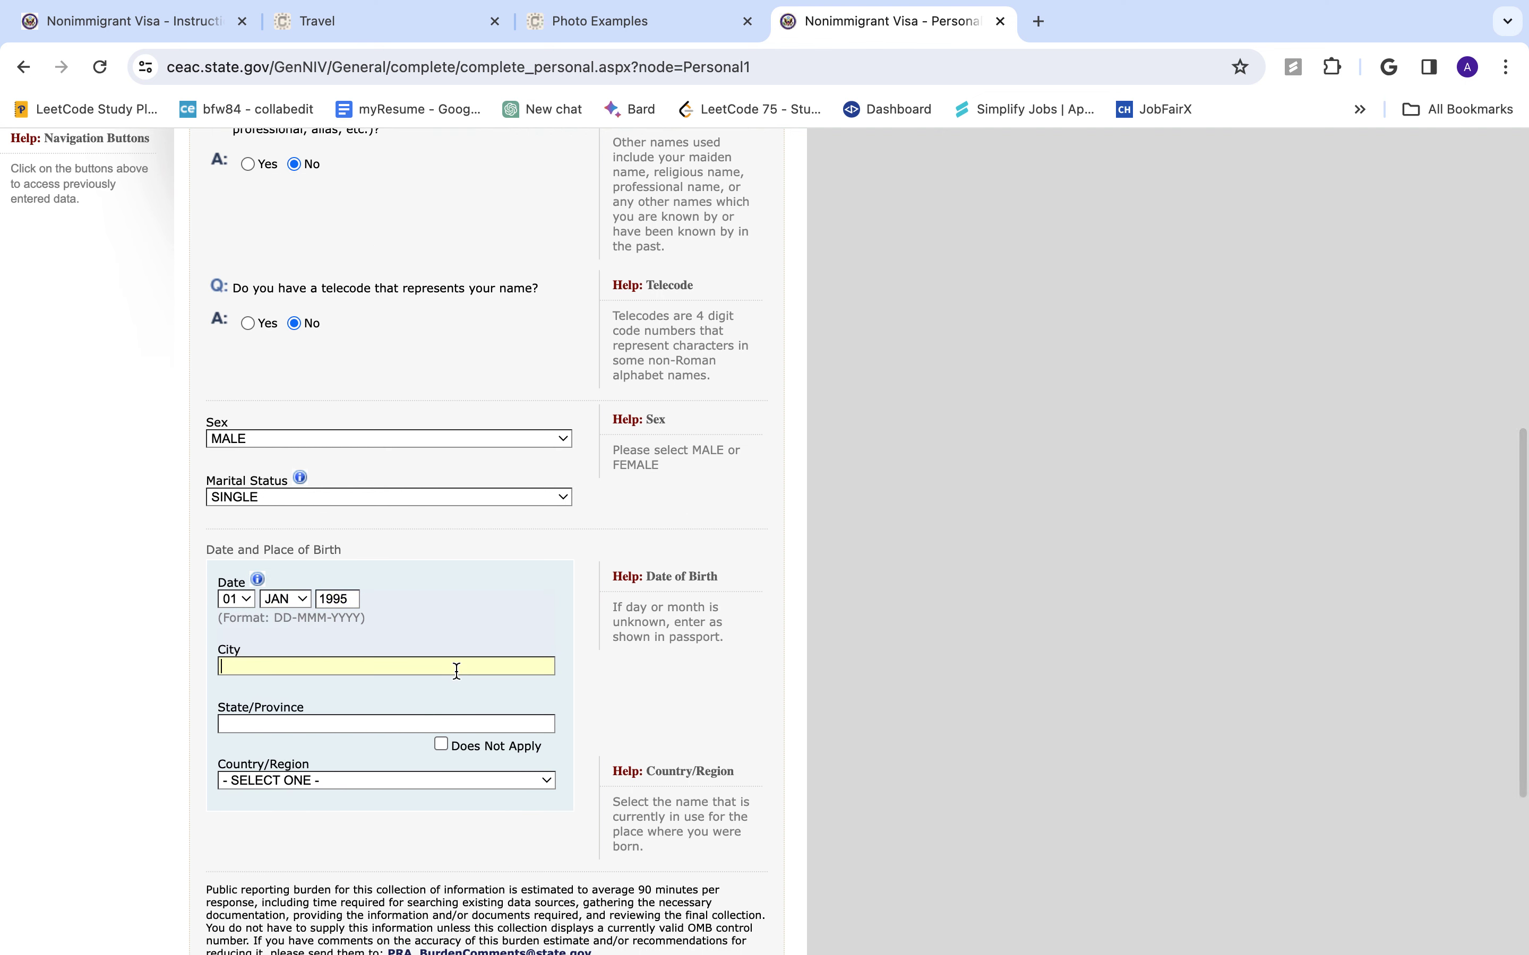
{"action": "type", "text": "KATHMANDU"}
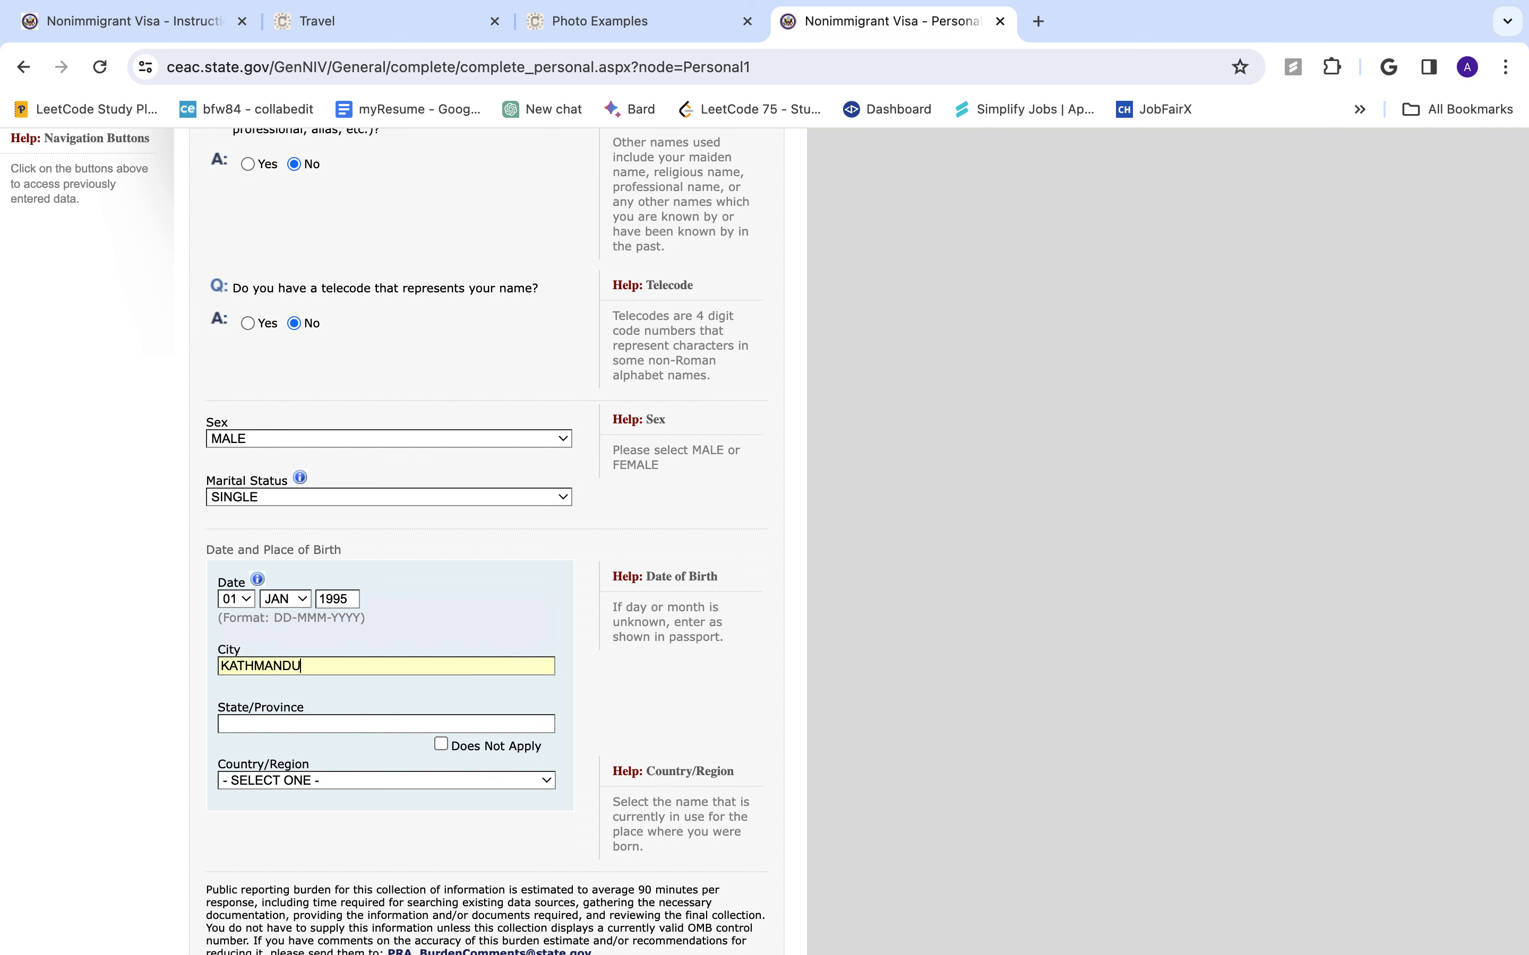
{"action": "left_click", "coordinate": [438, 725]}
{"action": "type", "text": "BAGI"}
{"action": "type", "text": "MATI"}
{"action": "left_click", "coordinate": [425, 783]}
{"action": "type", "text": "nepal"}
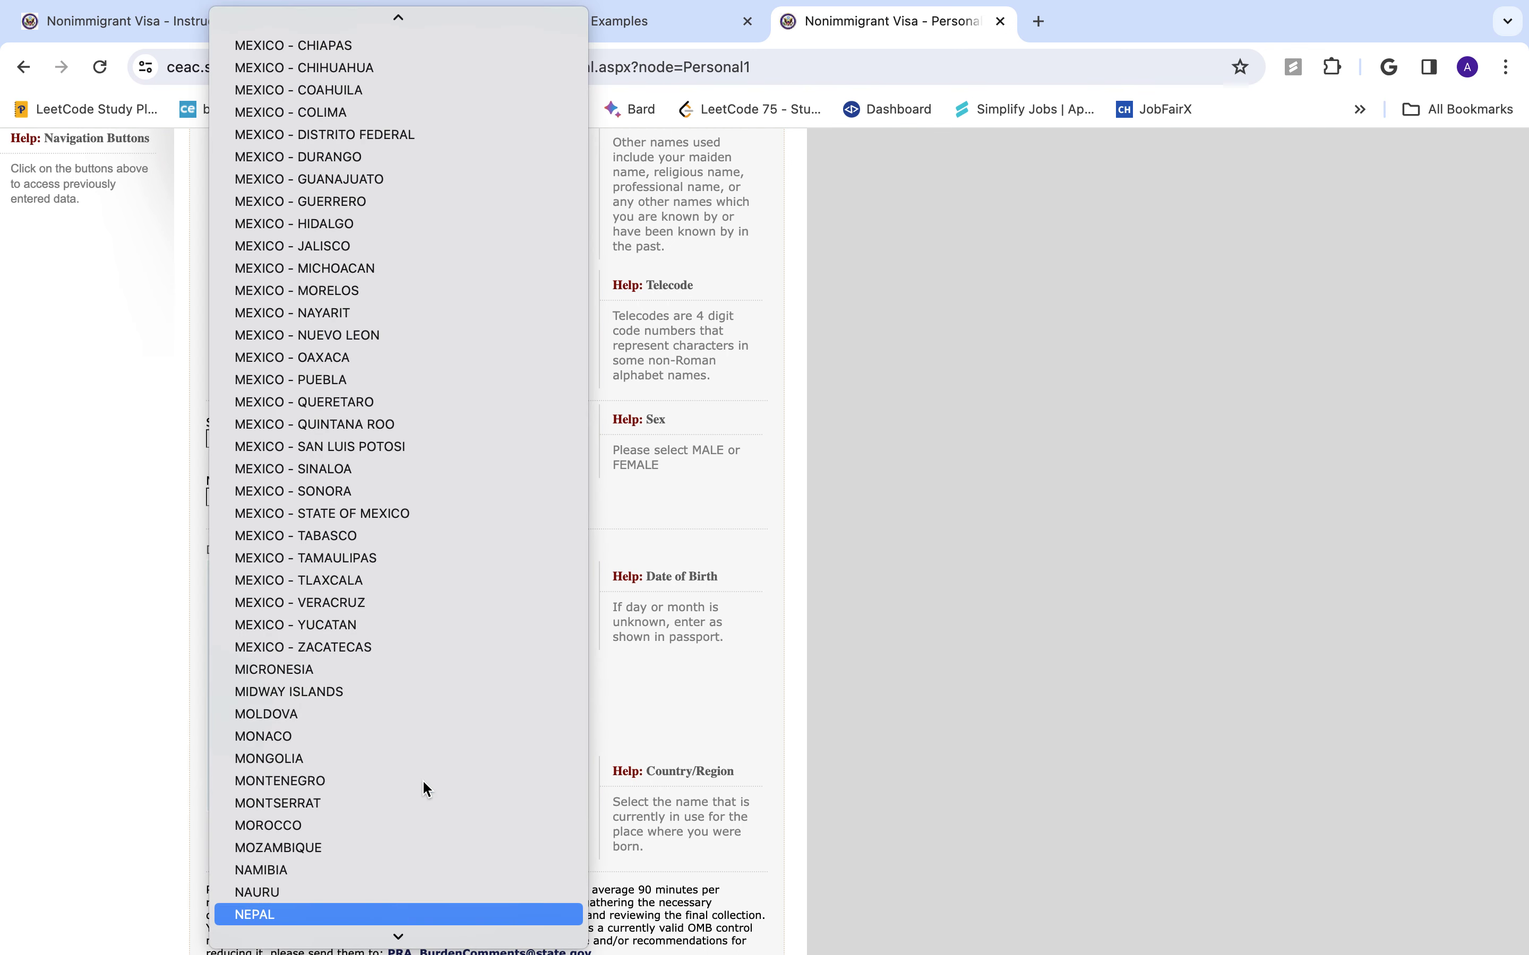
{"action": "key", "text": "Return"}
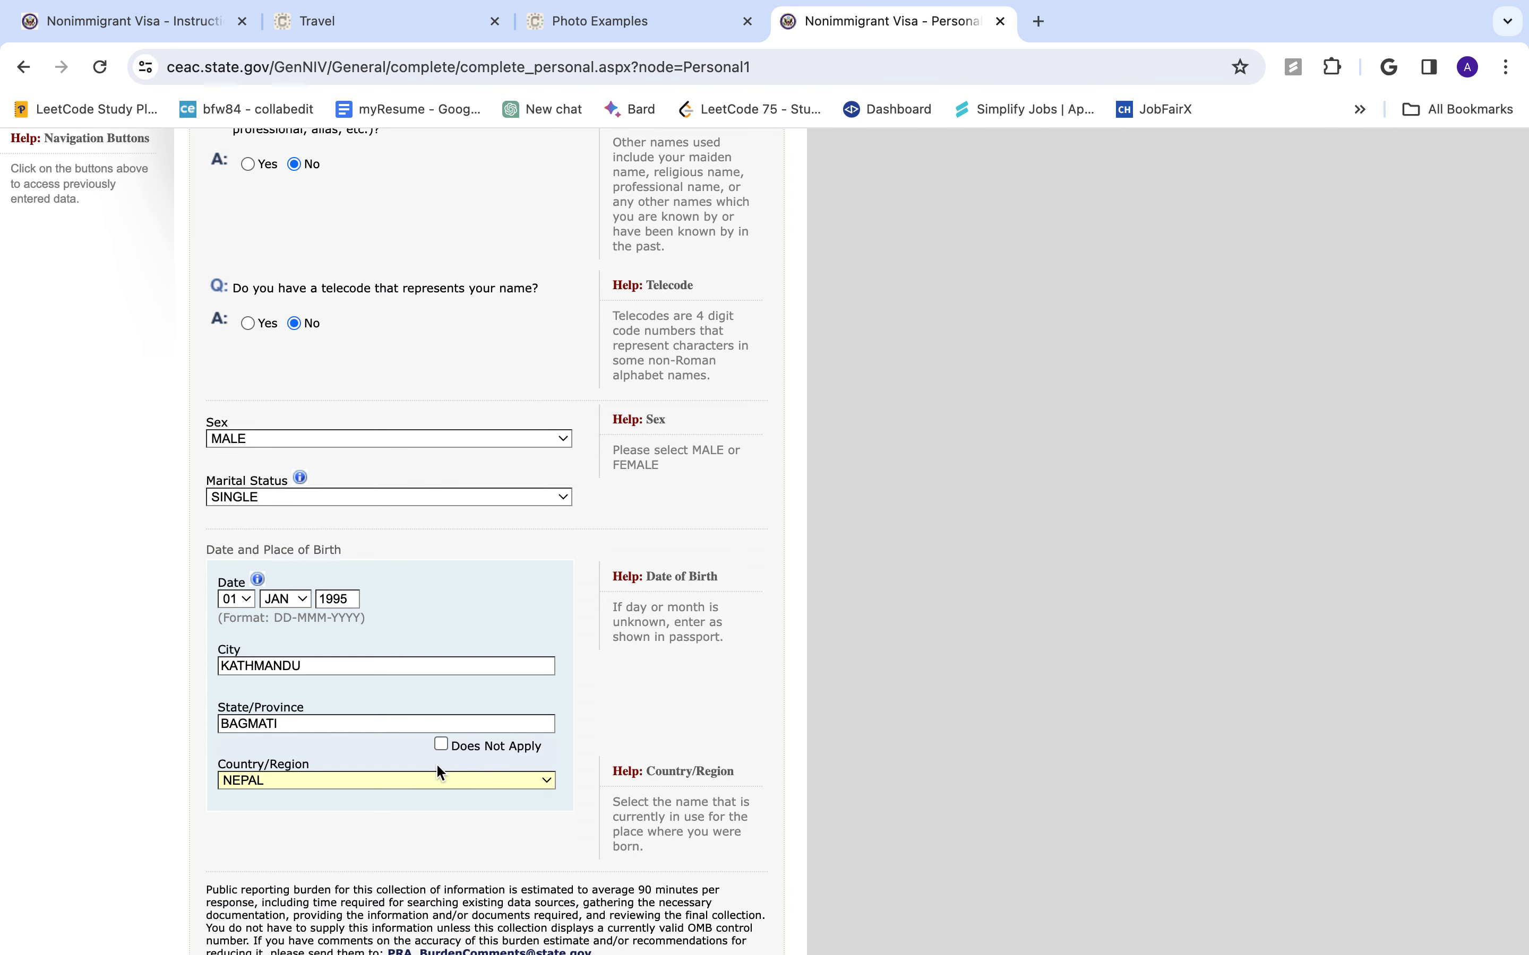
{"action": "scroll", "coordinate": [438, 766], "scroll_direction": "down", "scroll_amount": 3}
{"action": "scroll", "coordinate": [438, 767], "scroll_direction": "up", "scroll_amount": 4}
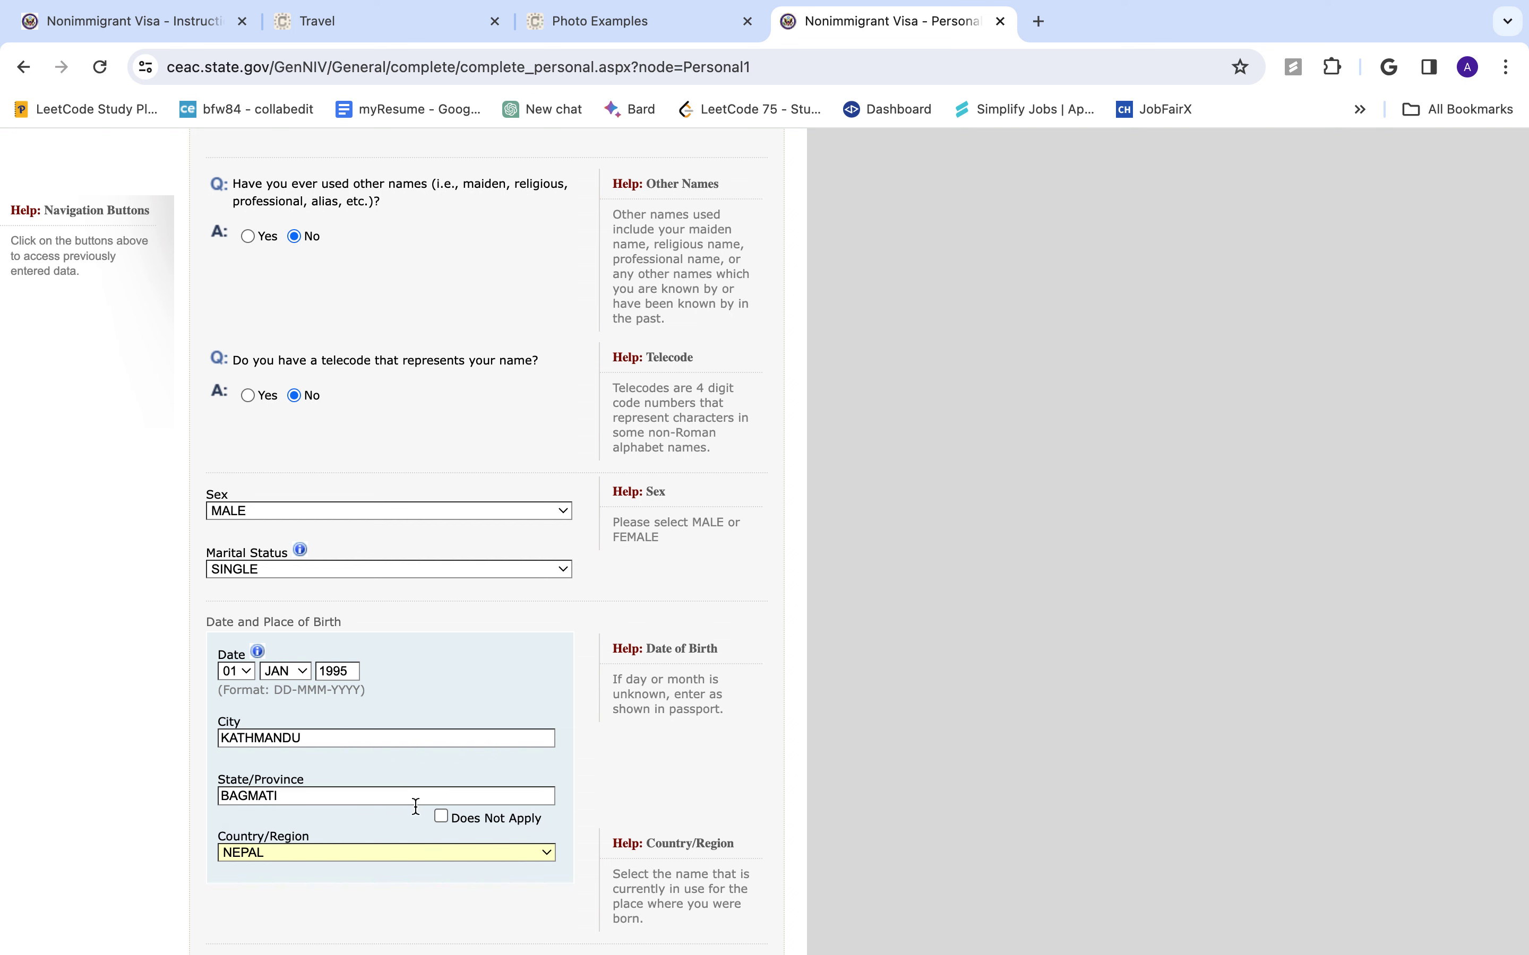
{"action": "scroll", "coordinate": [416, 813], "scroll_direction": "up", "scroll_amount": 3}
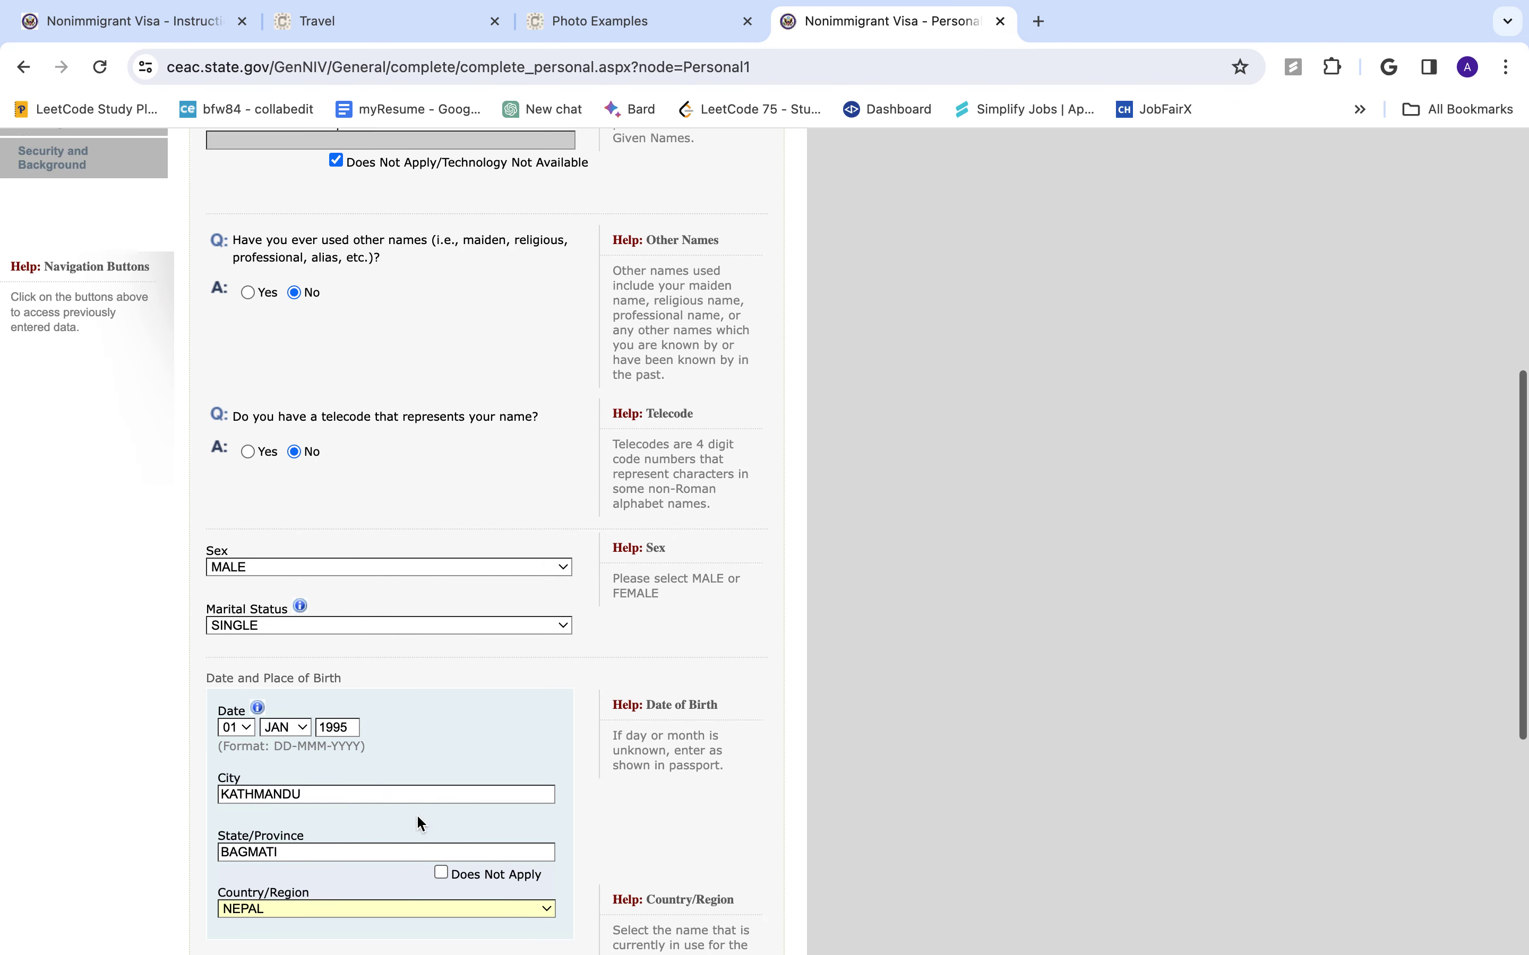
{"action": "scroll", "coordinate": [419, 819], "scroll_direction": "down", "scroll_amount": 9}
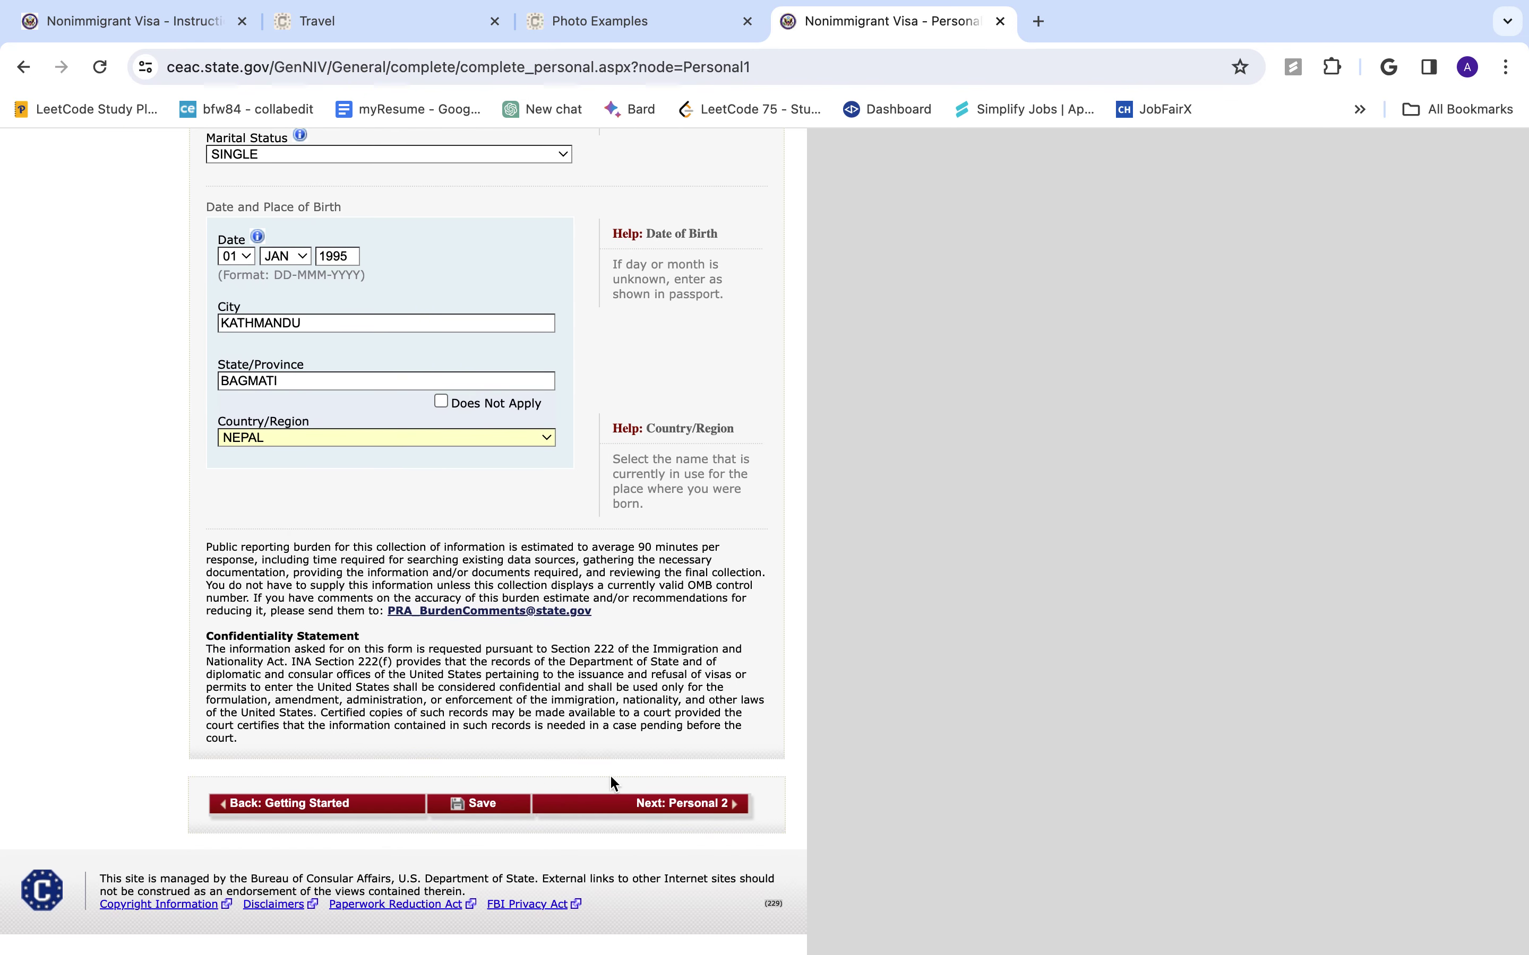
{"action": "left_click", "coordinate": [657, 804]}
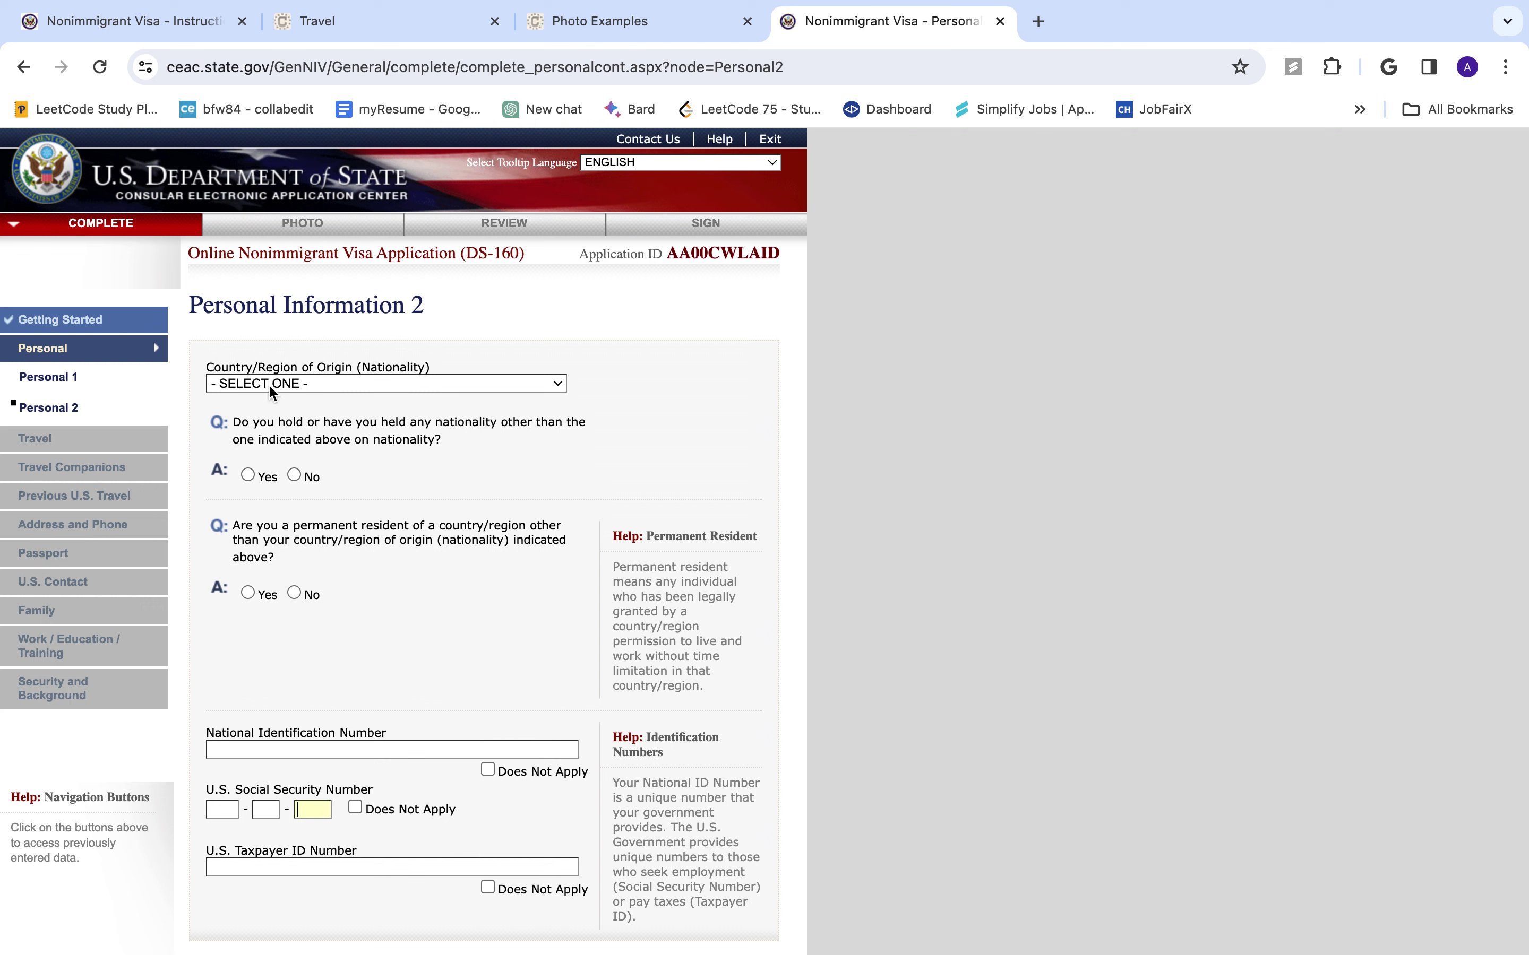
- Set nationality to NEPAL and answer No to permanent residency elsewhere
{"action": "left_click", "coordinate": [308, 384]}
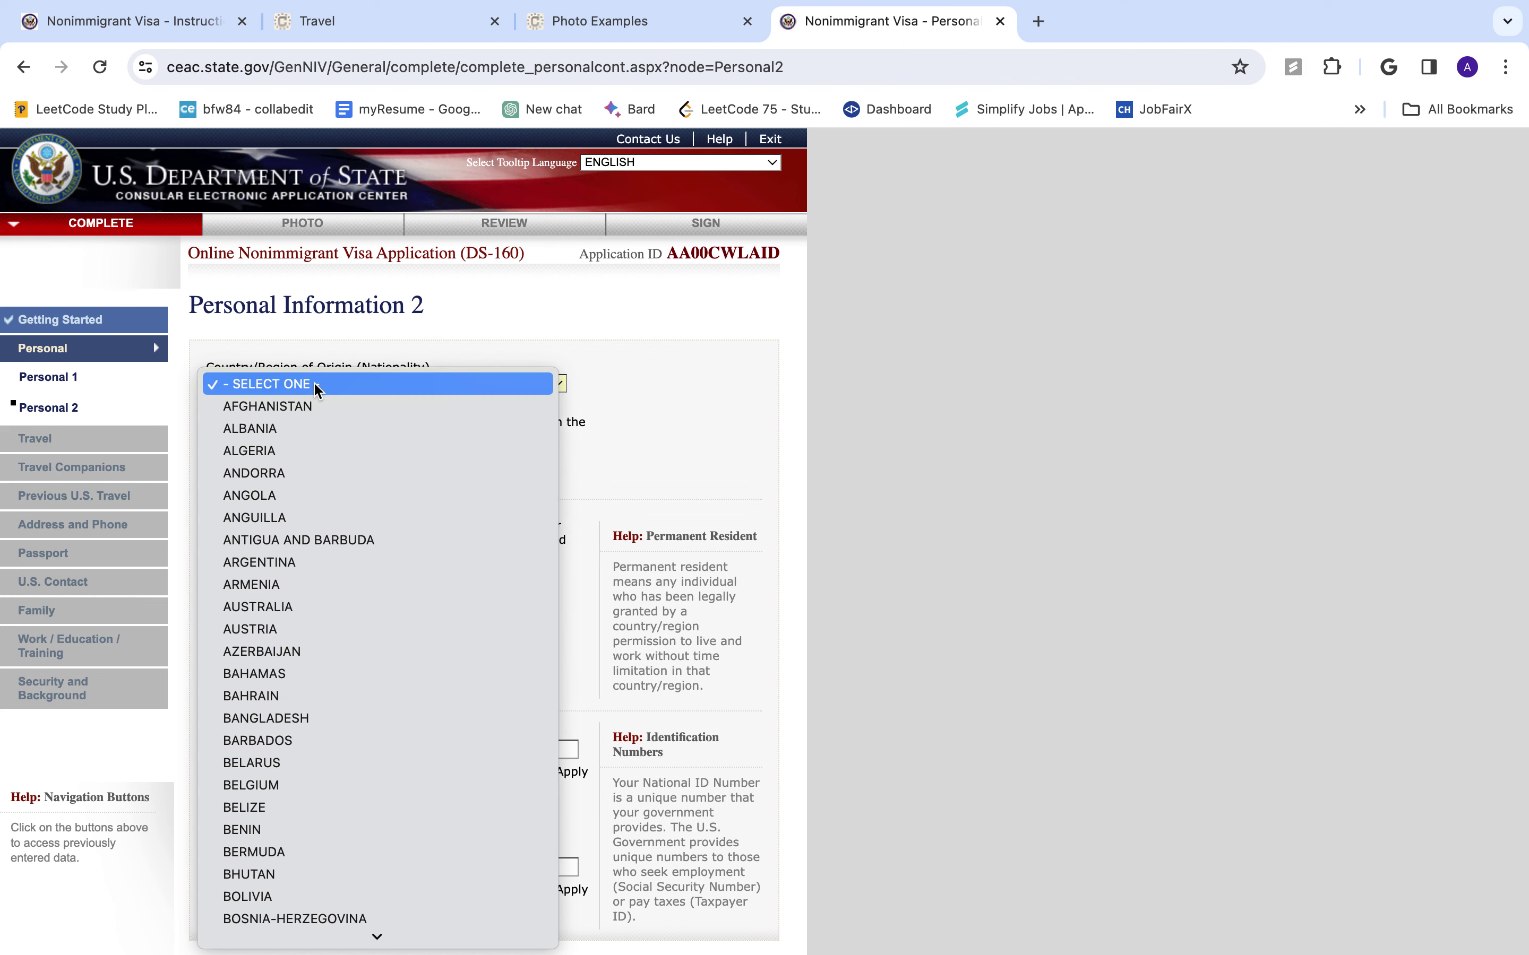
{"action": "type", "text": "ne"}
{"action": "key", "text": "Return"}
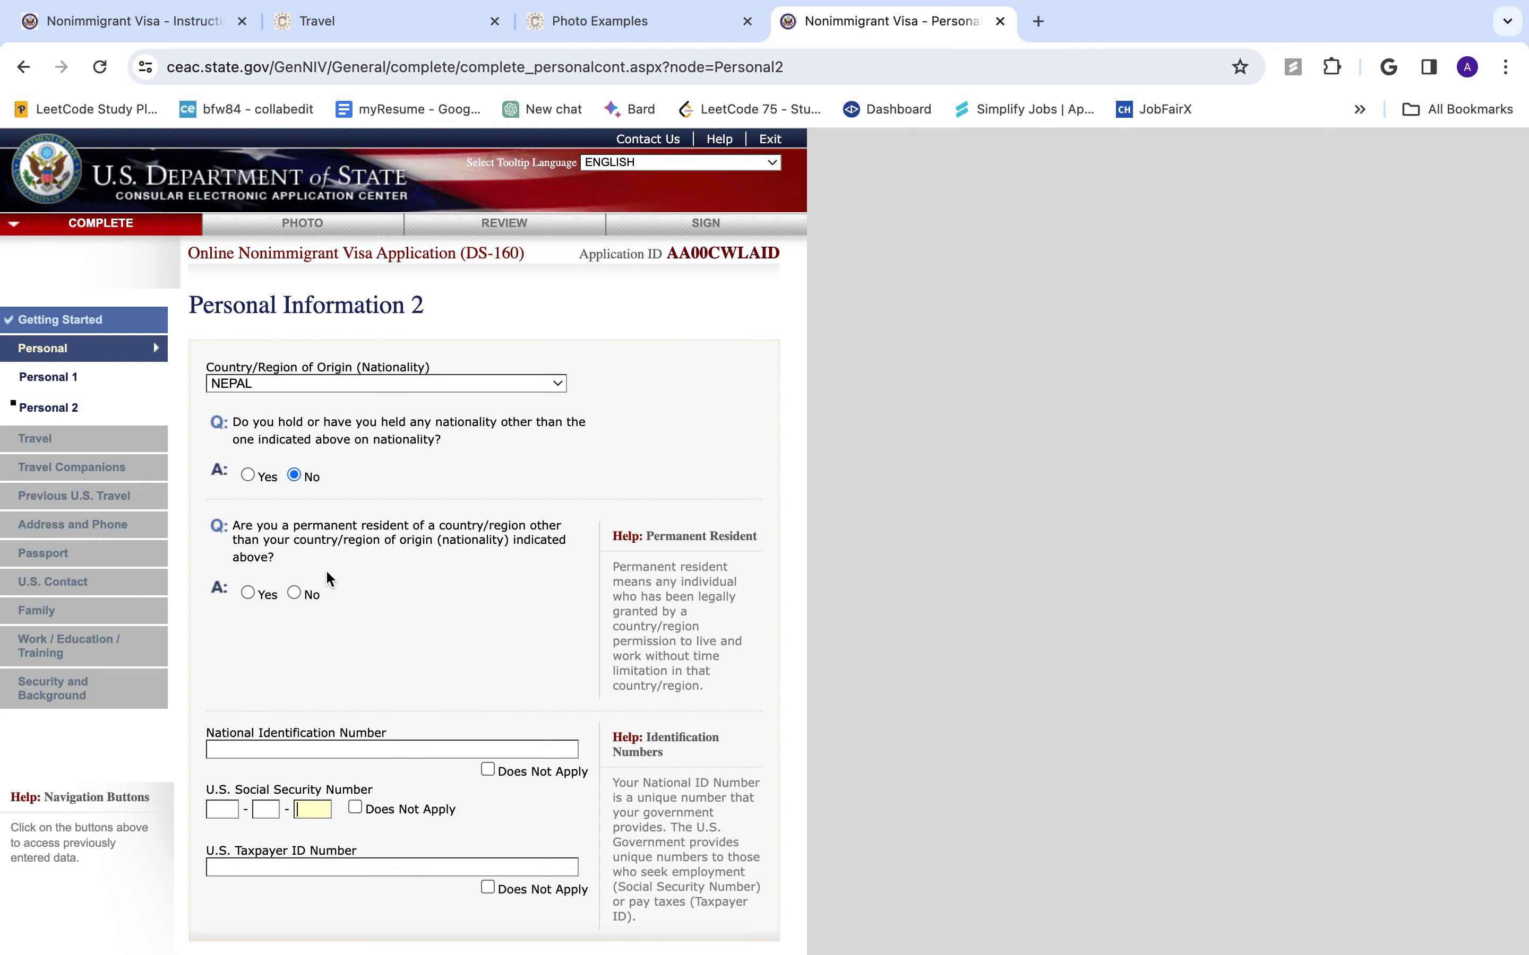
{"action": "left_click", "coordinate": [294, 590]}
{"action": "scroll", "coordinate": [332, 632], "scroll_direction": "down", "scroll_amount": 3}
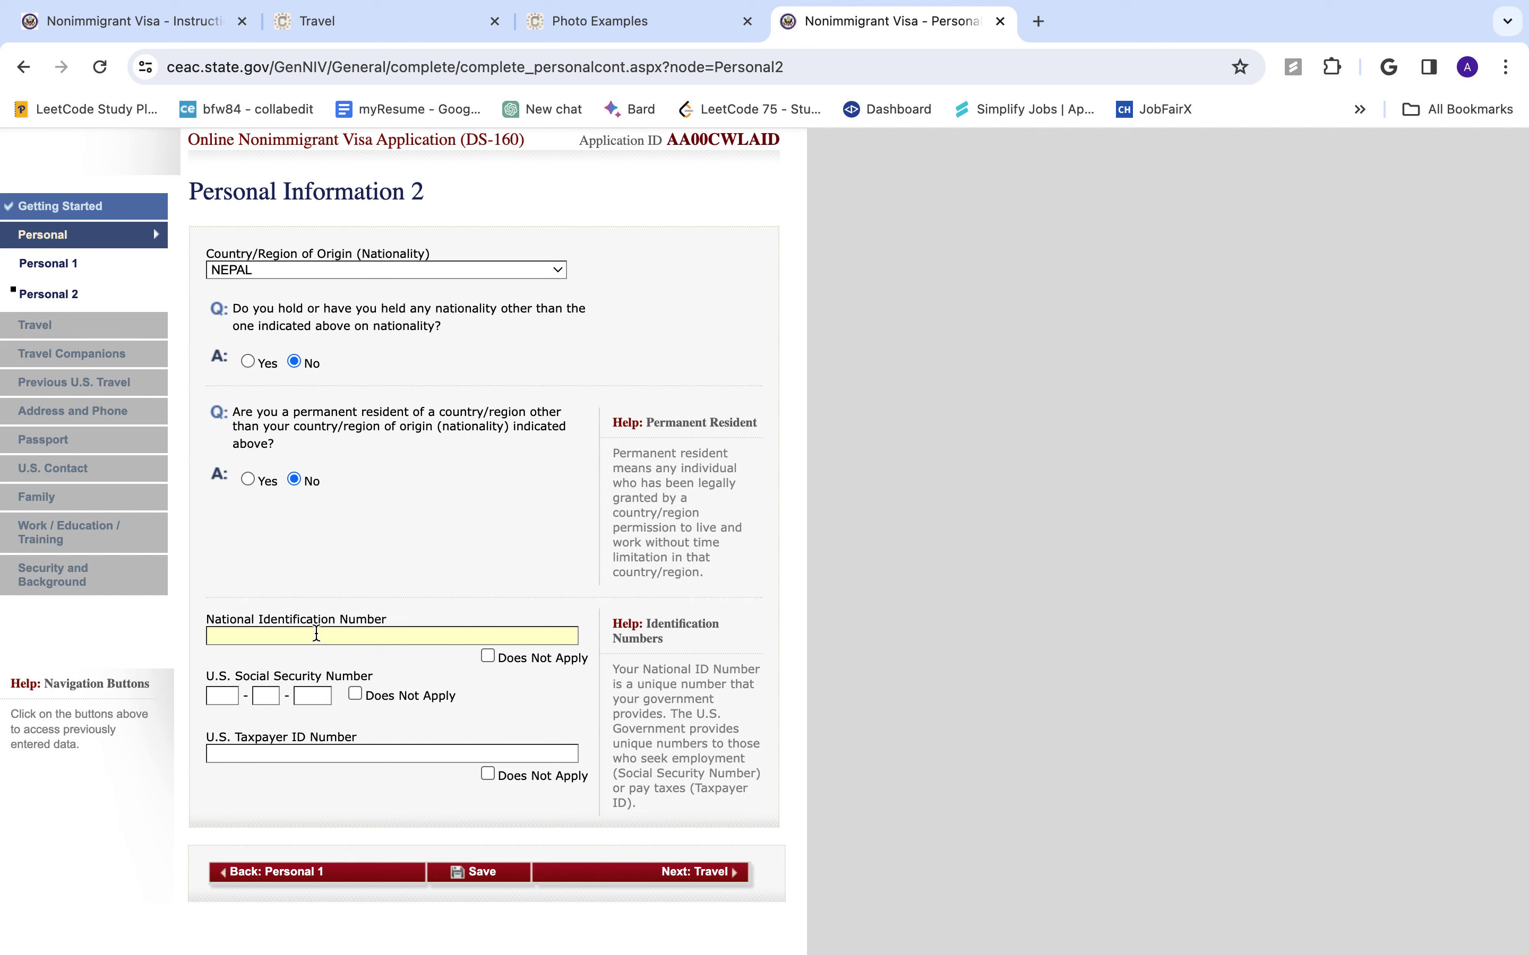
- Mark National ID, U.S. SSN and Taxpayer ID as Does Not Apply, then continue
{"action": "type", "text": "12345678"}
{"action": "left_click", "coordinate": [488, 657]}
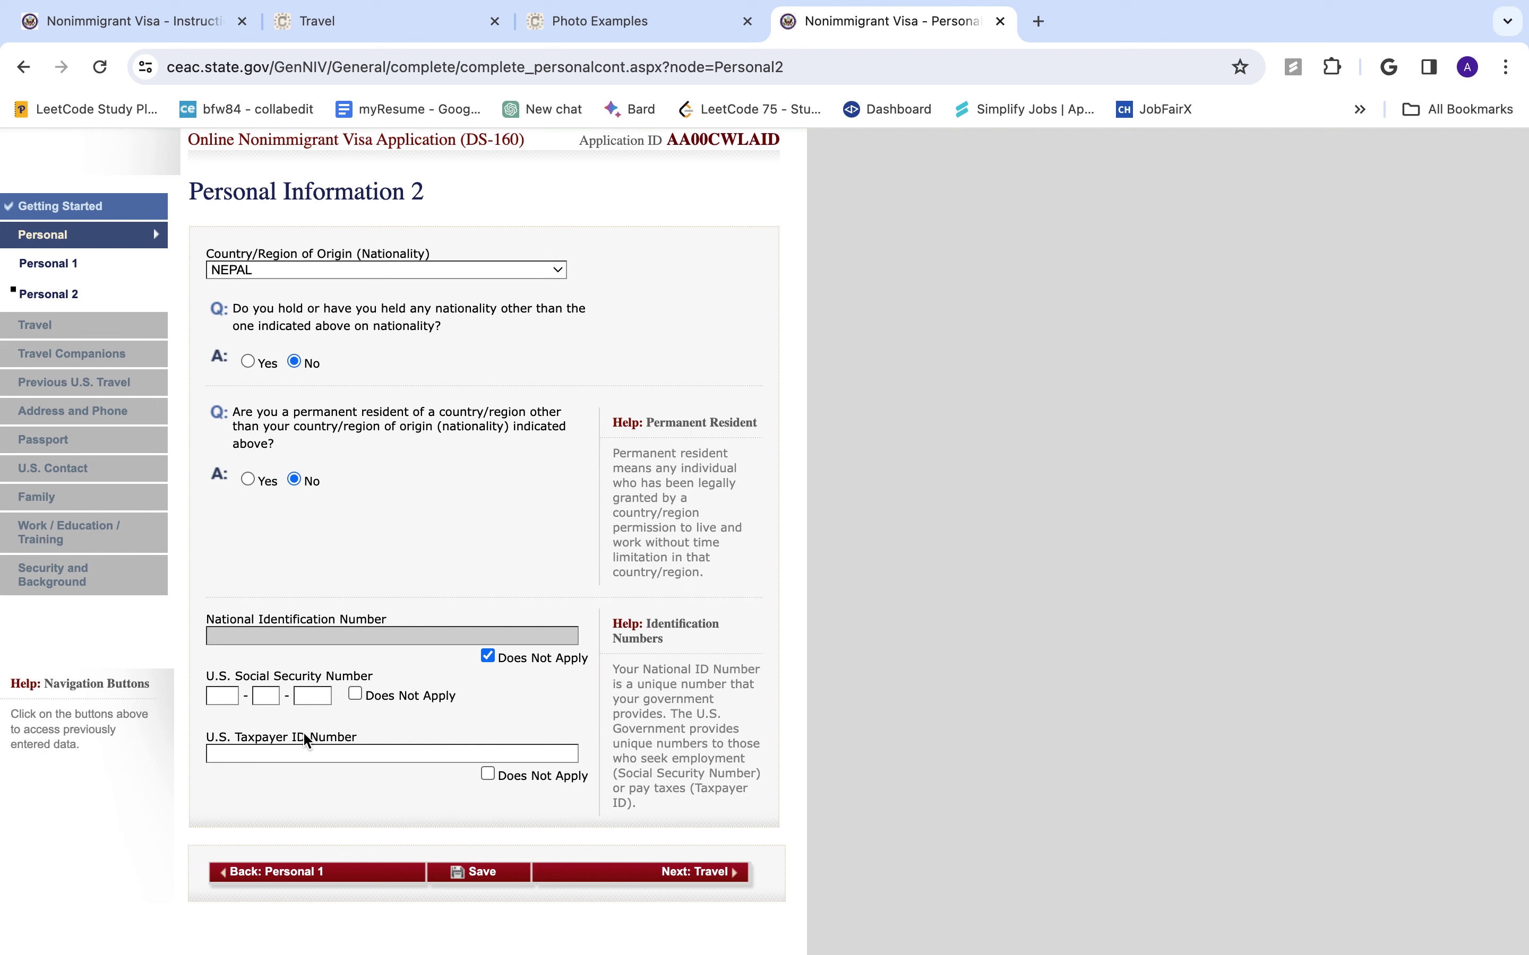
{"action": "left_click", "coordinate": [355, 694]}
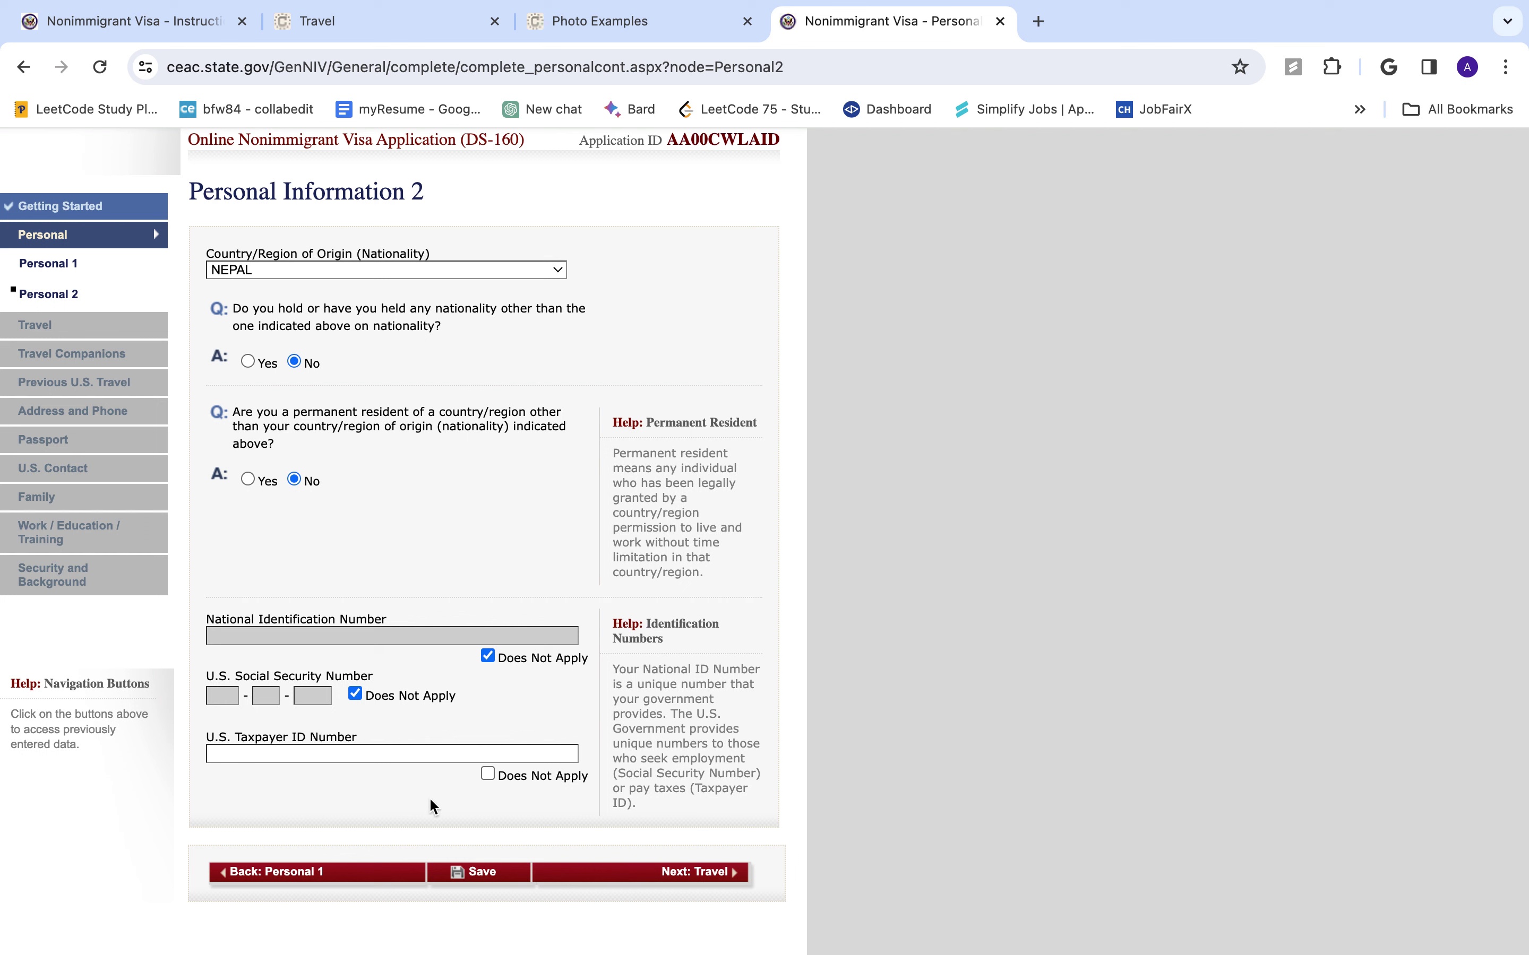
{"action": "left_click", "coordinate": [487, 774]}
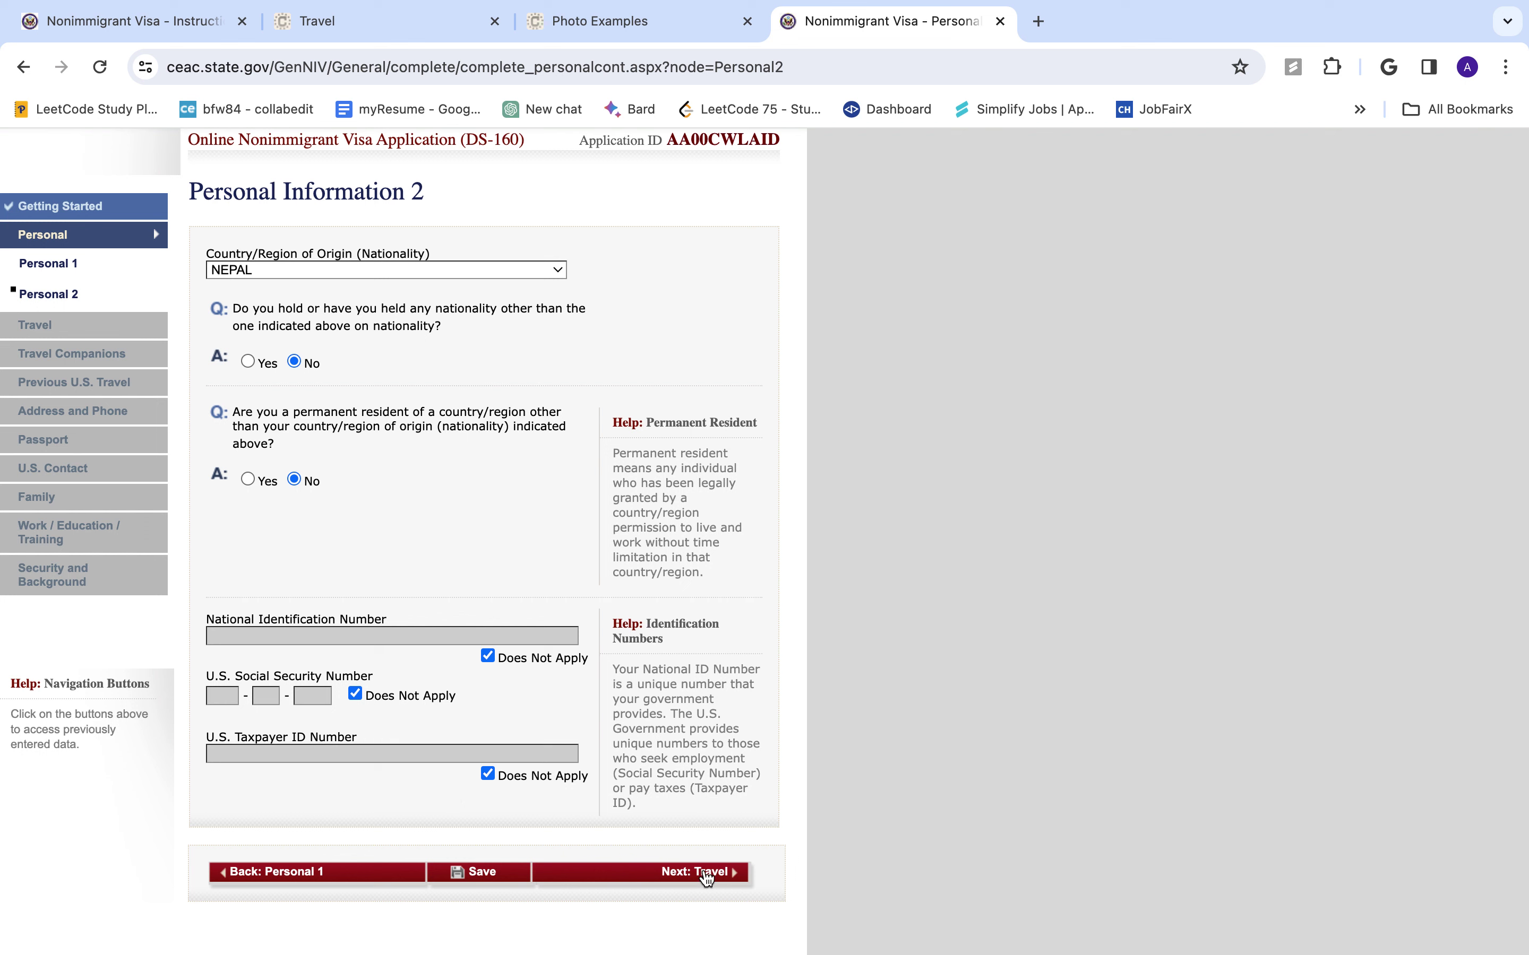
{"action": "left_click", "coordinate": [706, 875]}
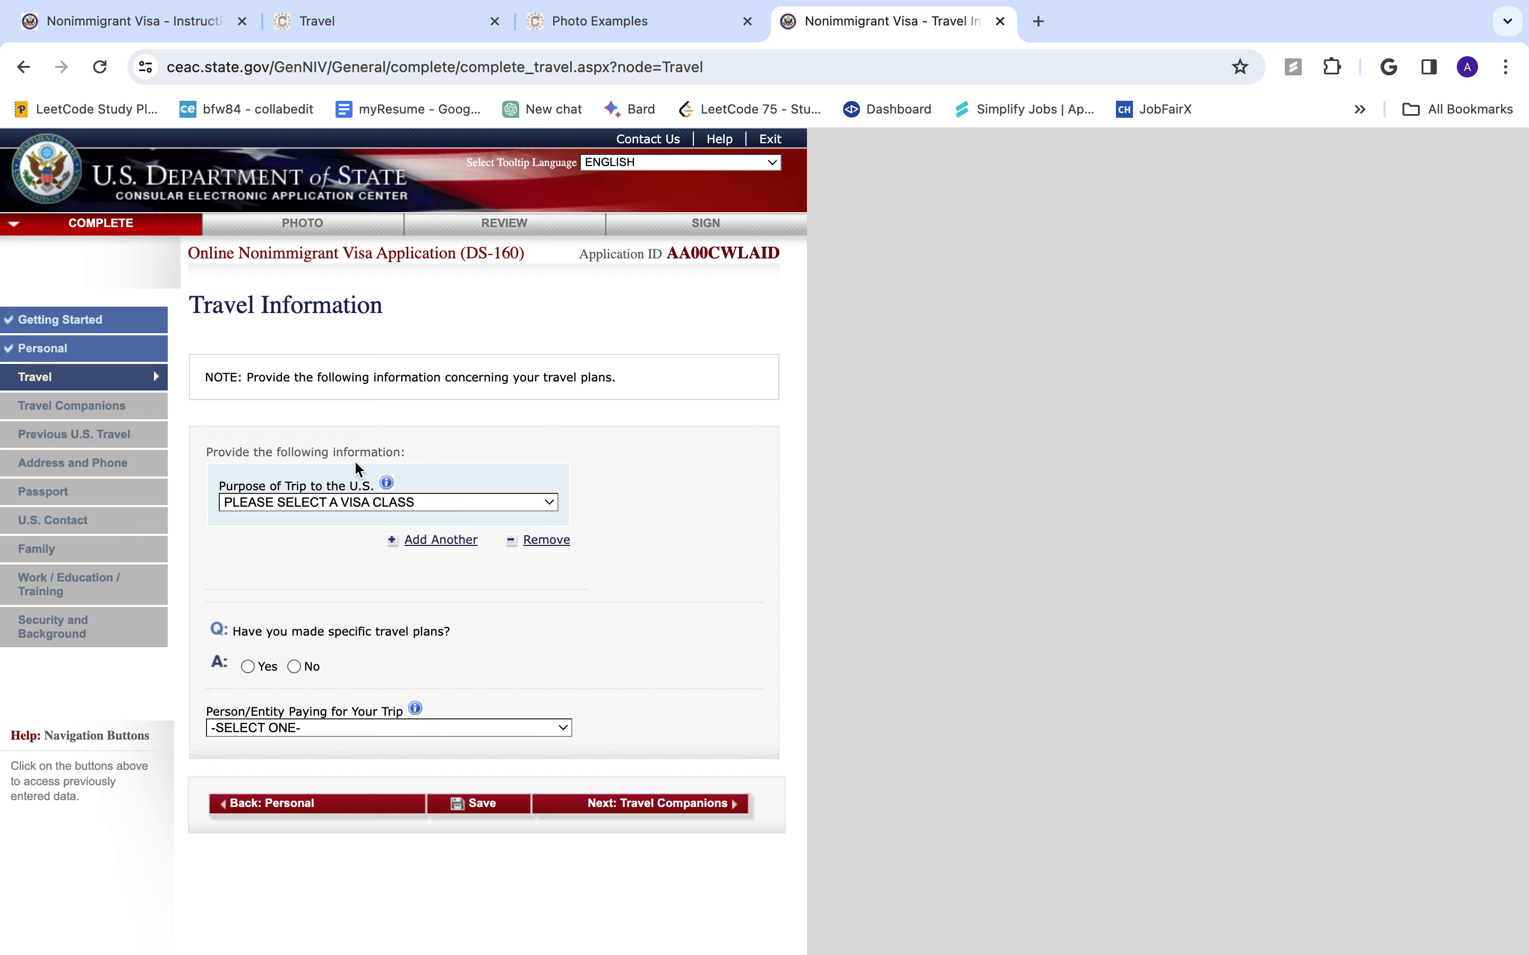
- Set trip purpose to TEMP. BUSINESS PLEASURE VISITOR (B), specified as TOURISM/MEDICAL TREATMENT (B2)
{"action": "left_click", "coordinate": [343, 498]}
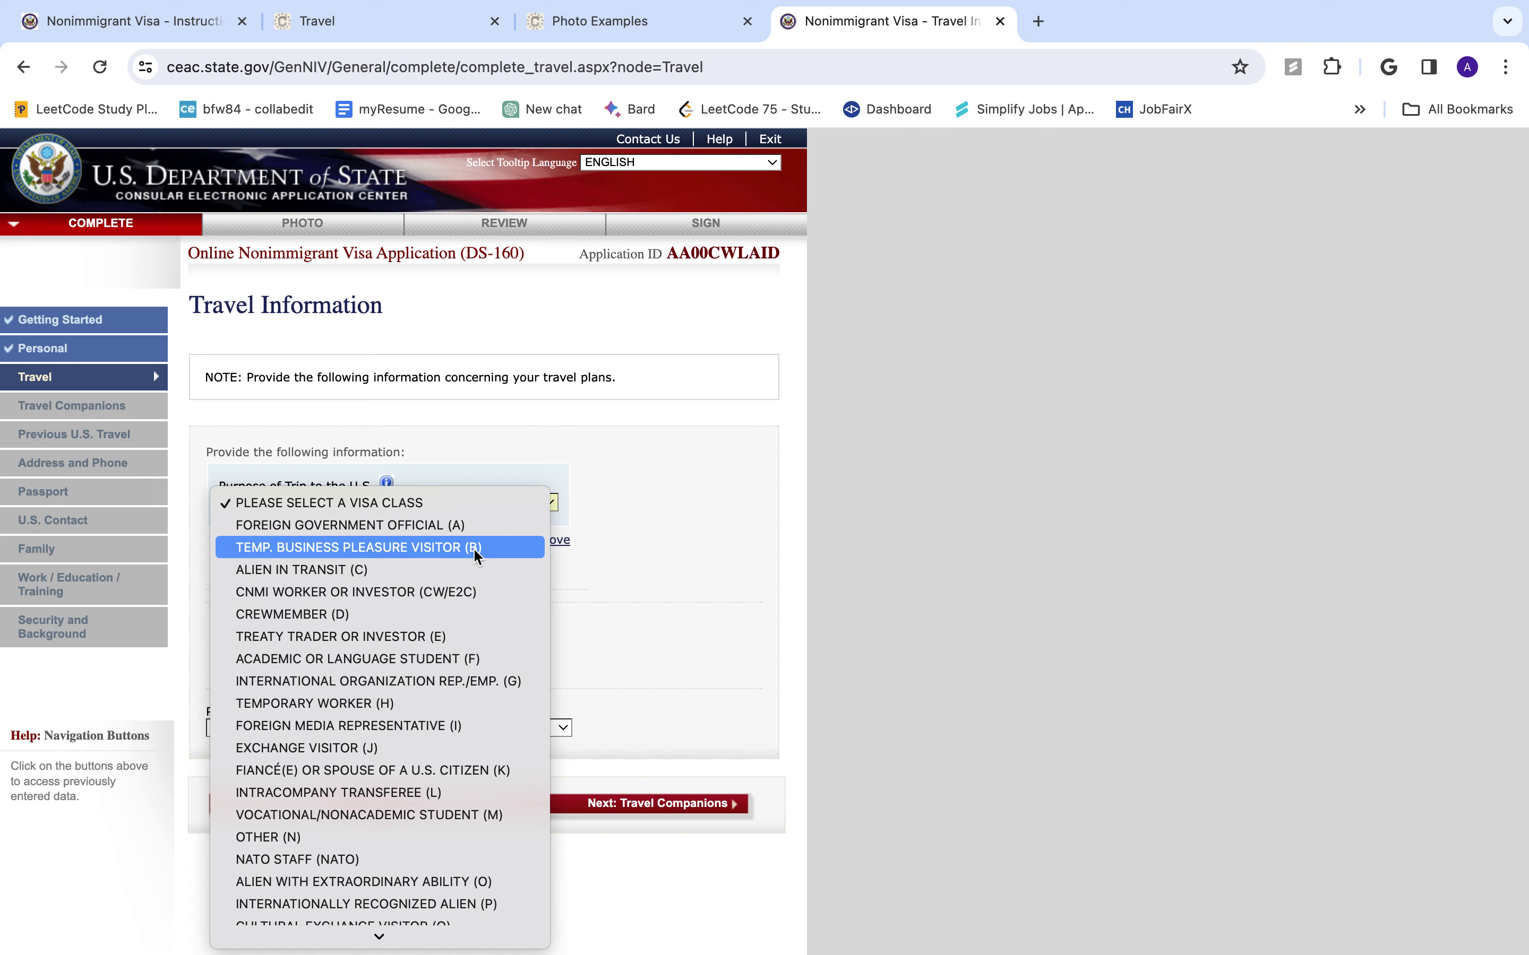
{"action": "left_click", "coordinate": [368, 554]}
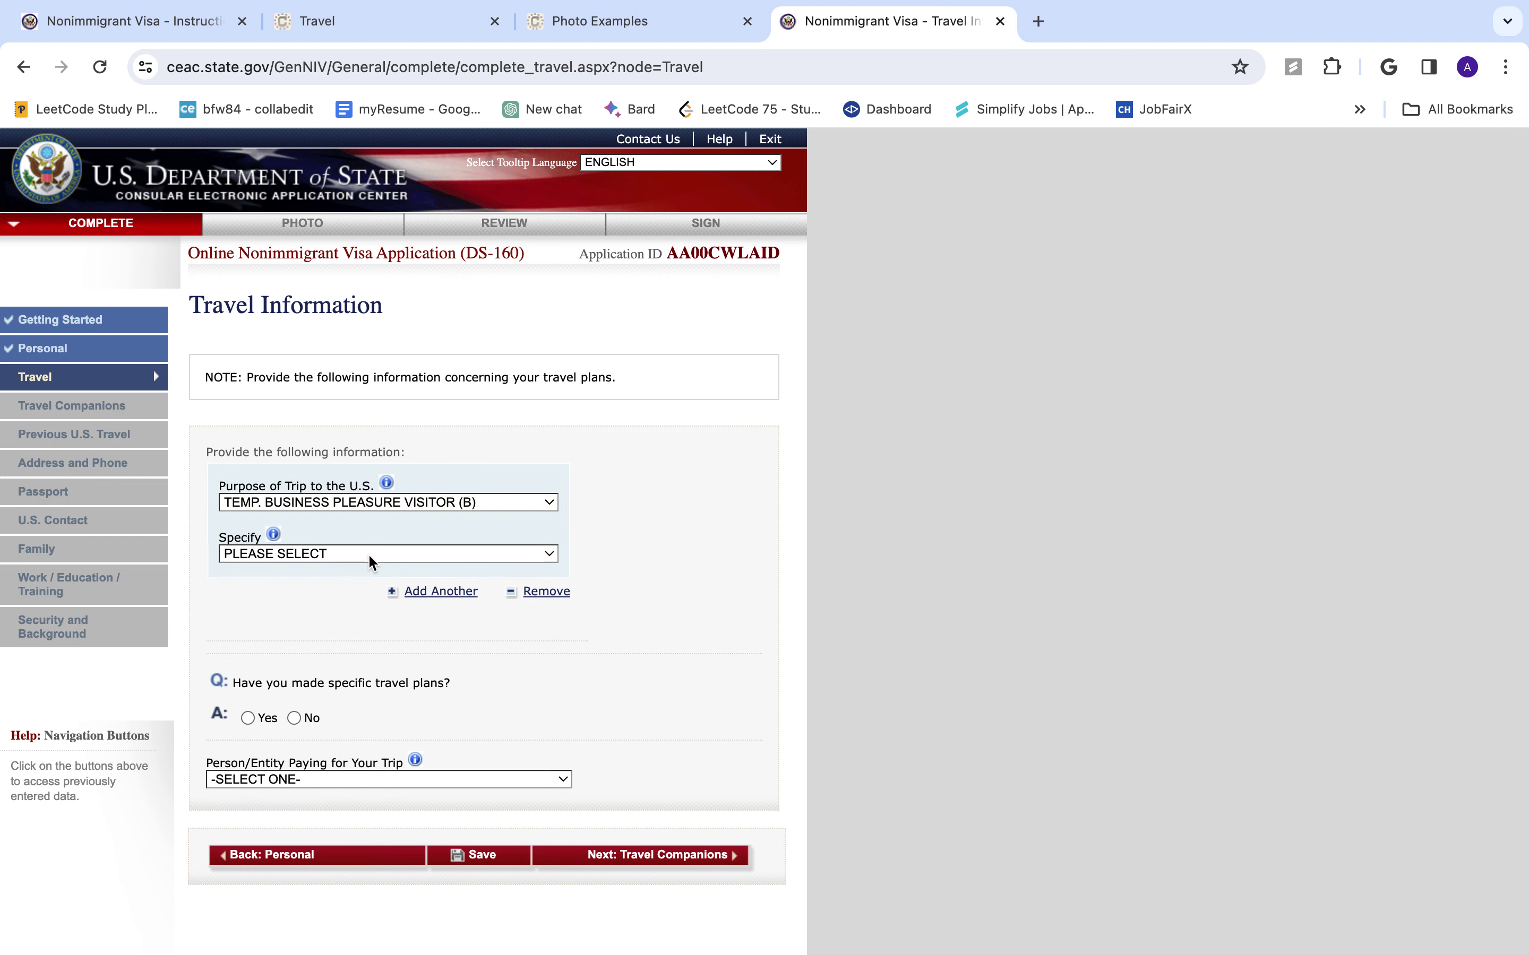
{"action": "left_click", "coordinate": [367, 554]}
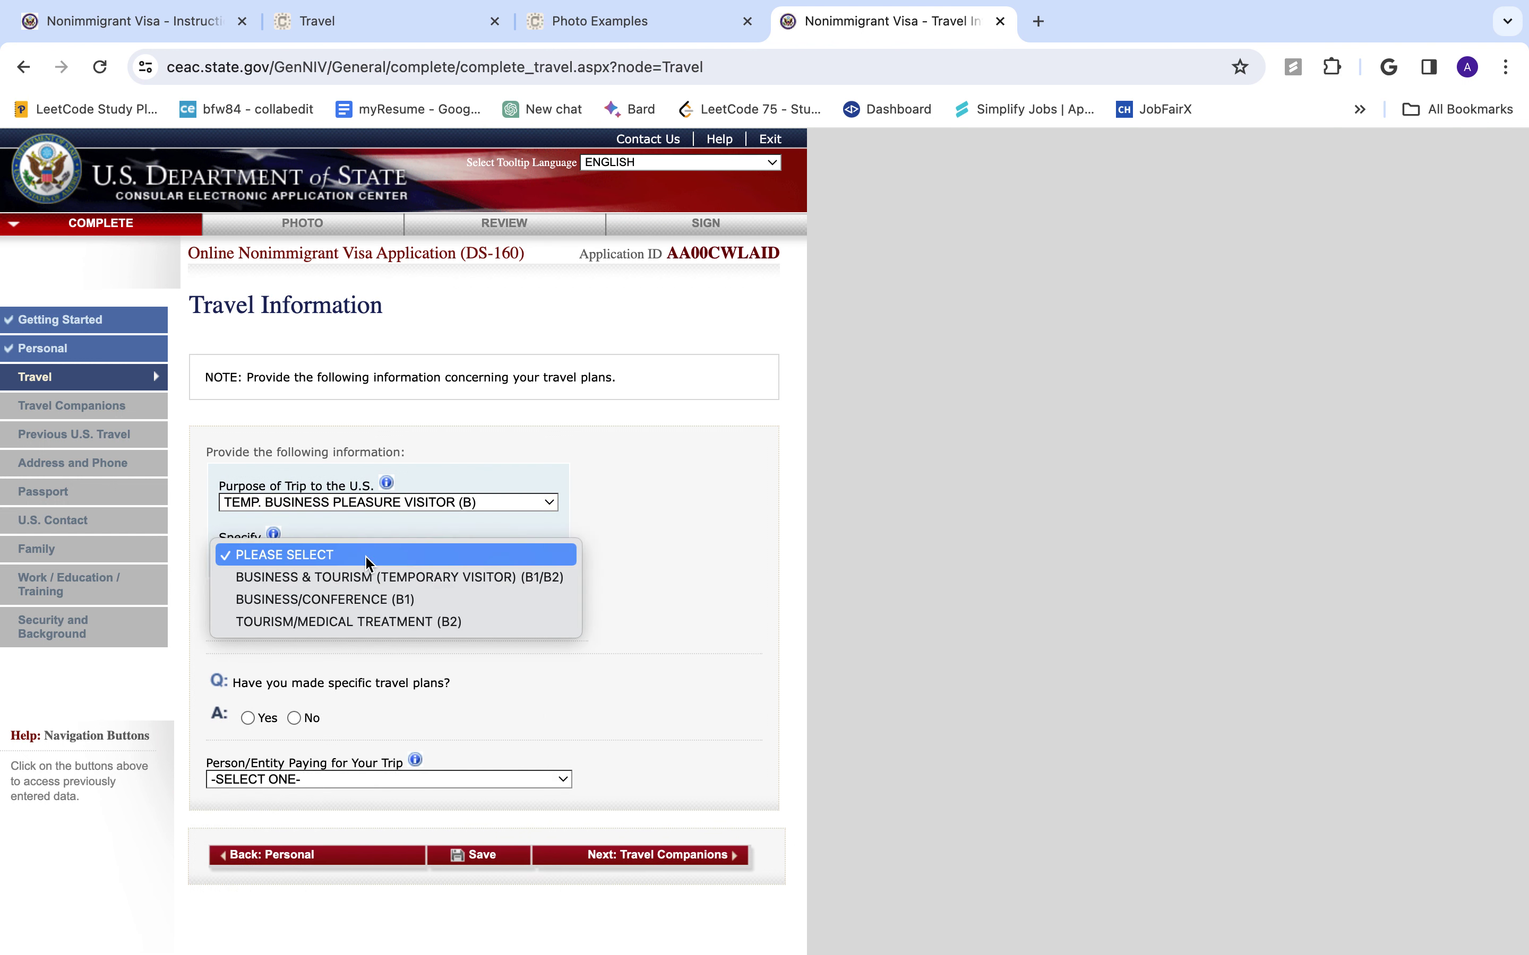
{"action": "left_click", "coordinate": [376, 622]}
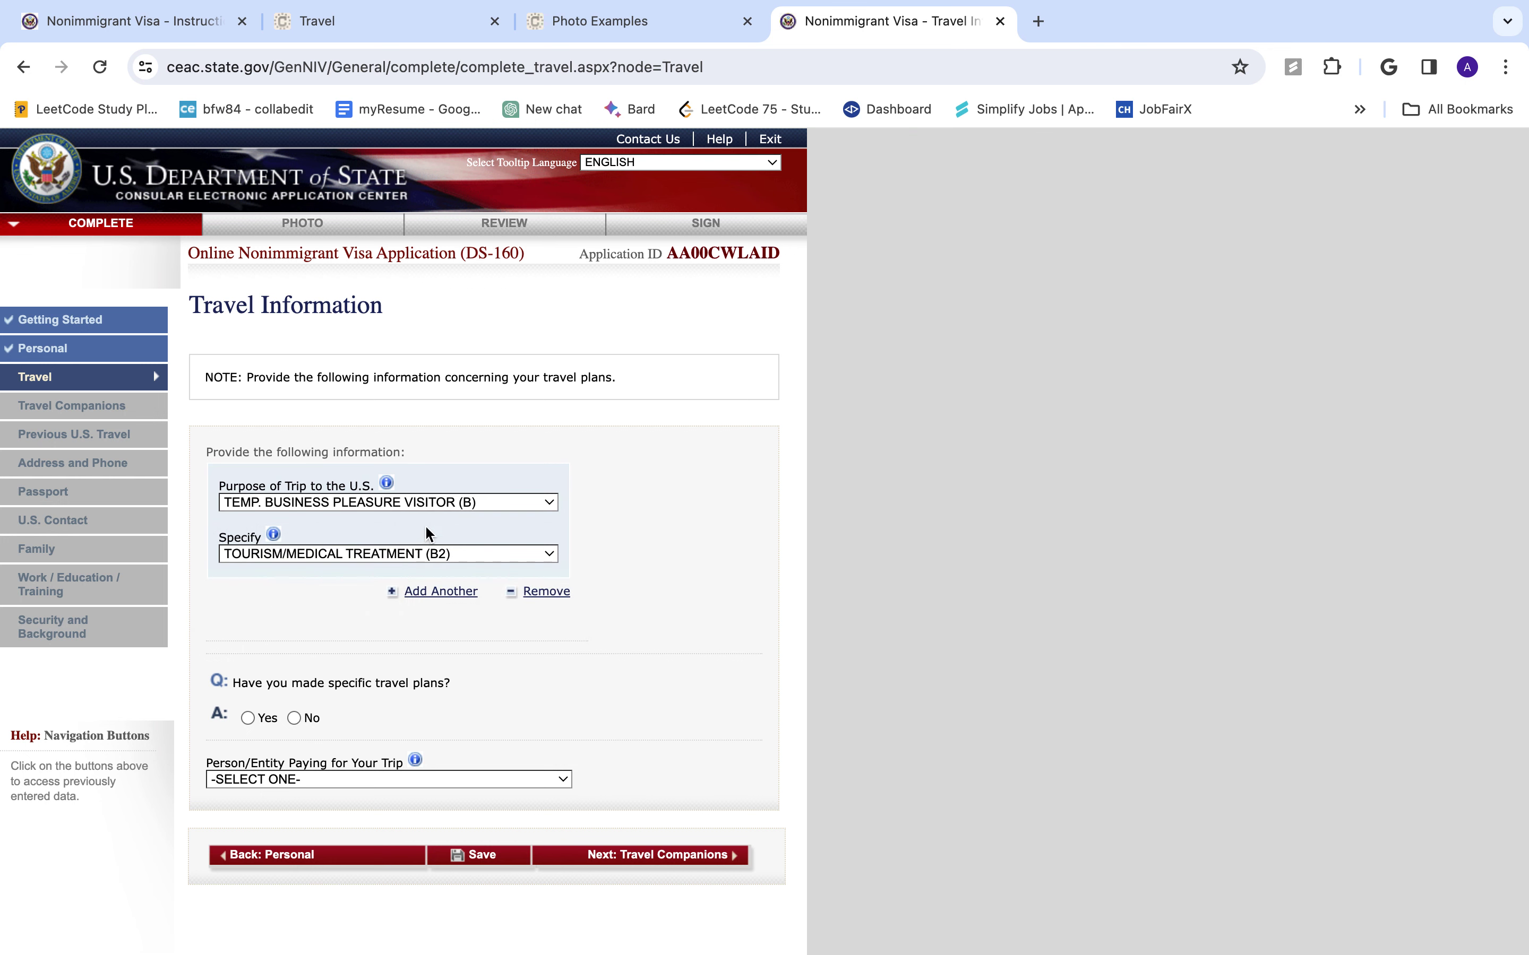
{"action": "left_click", "coordinate": [408, 555]}
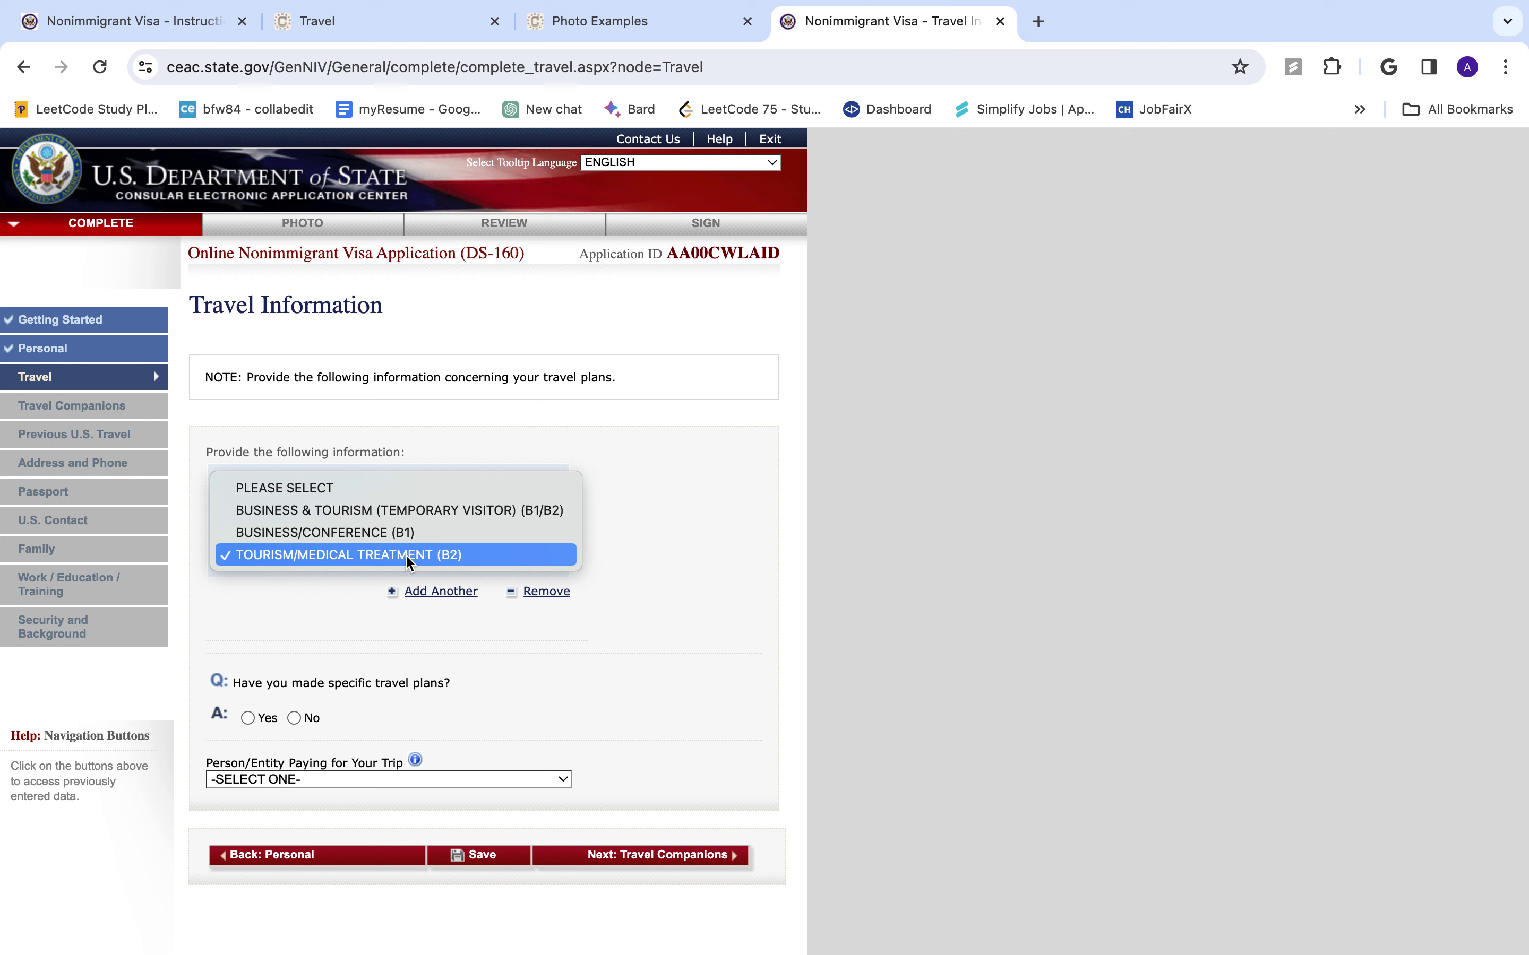
{"action": "left_click", "coordinate": [406, 555]}
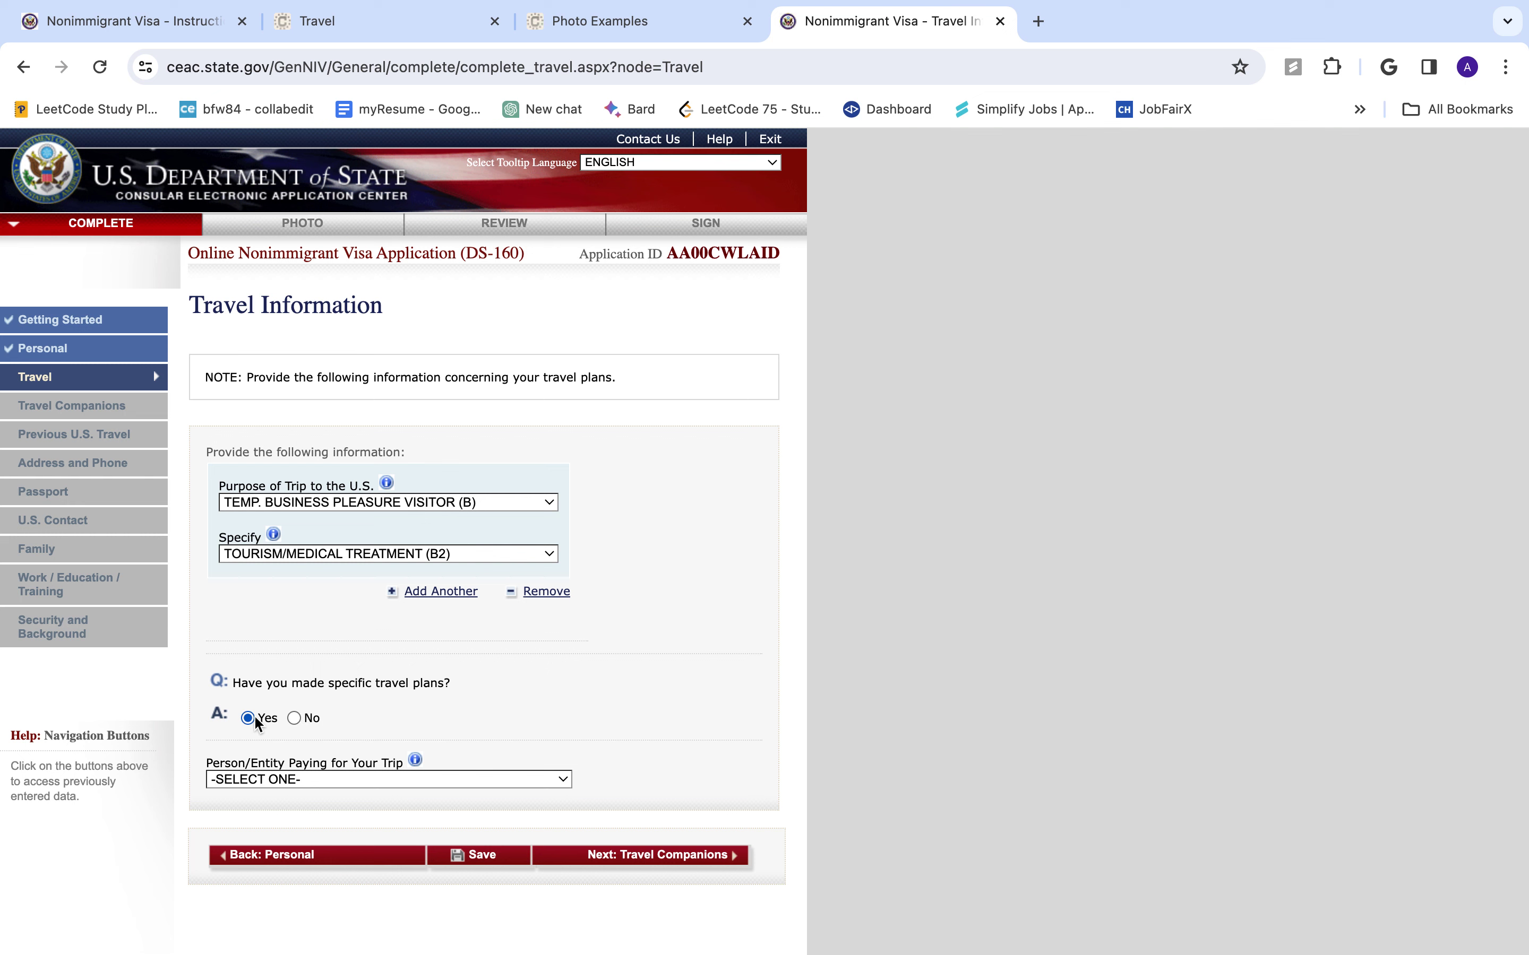
- Set arrival date 01 MAR 2024 with arrival city NEW YORK
{"action": "scroll", "coordinate": [259, 695], "scroll_direction": "down", "scroll_amount": 2}
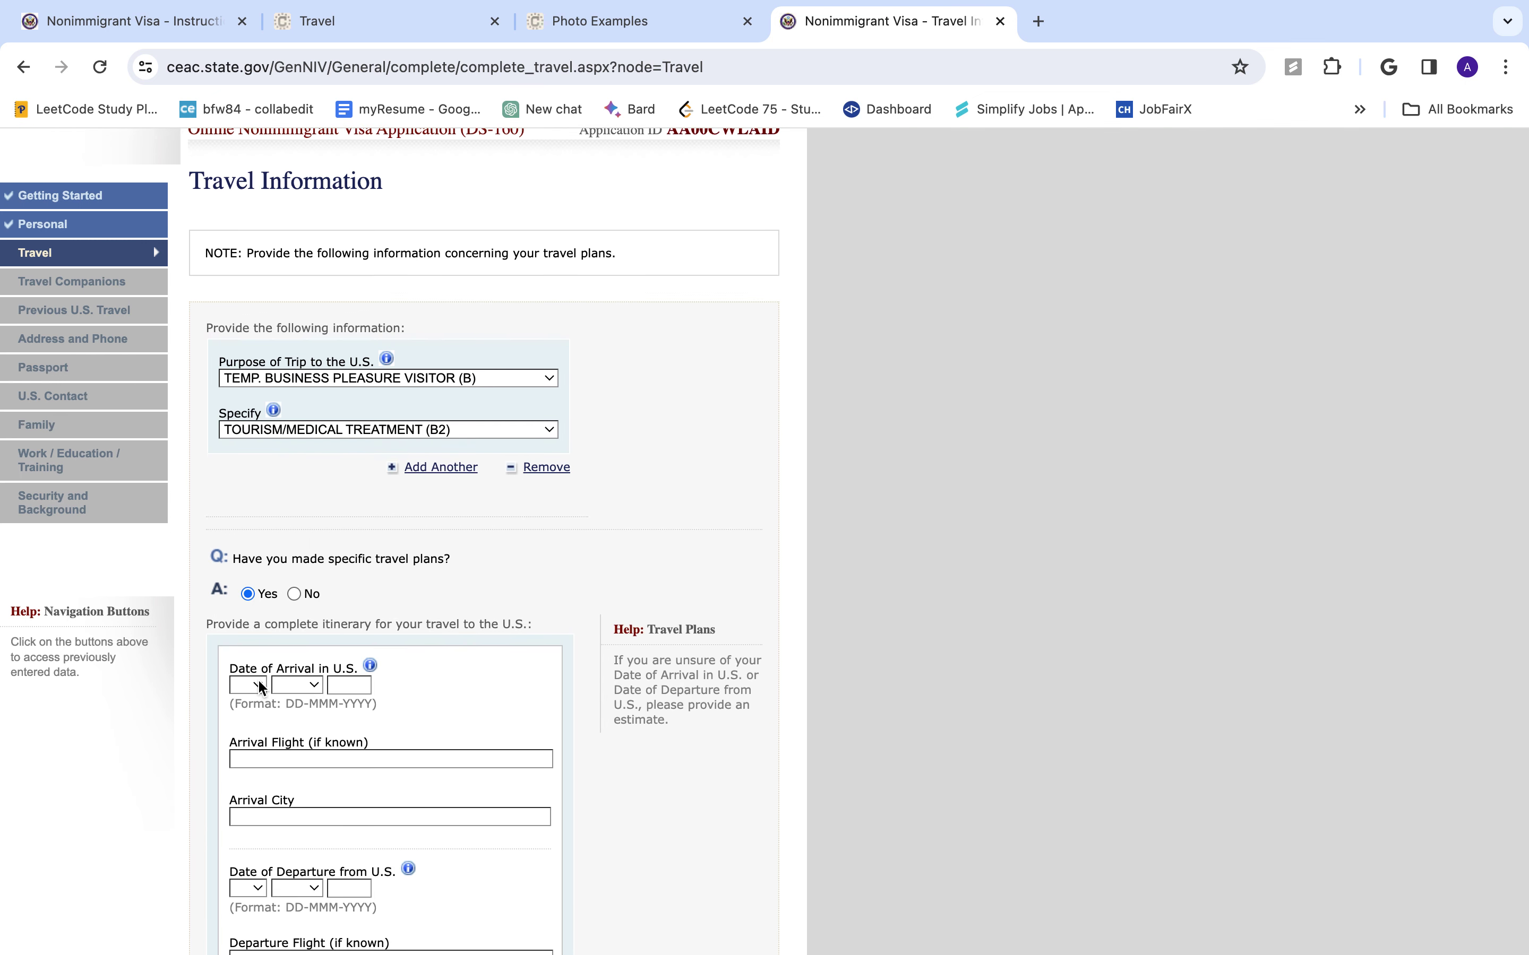
{"action": "left_click", "coordinate": [259, 686]}
{"action": "left_click", "coordinate": [262, 710]}
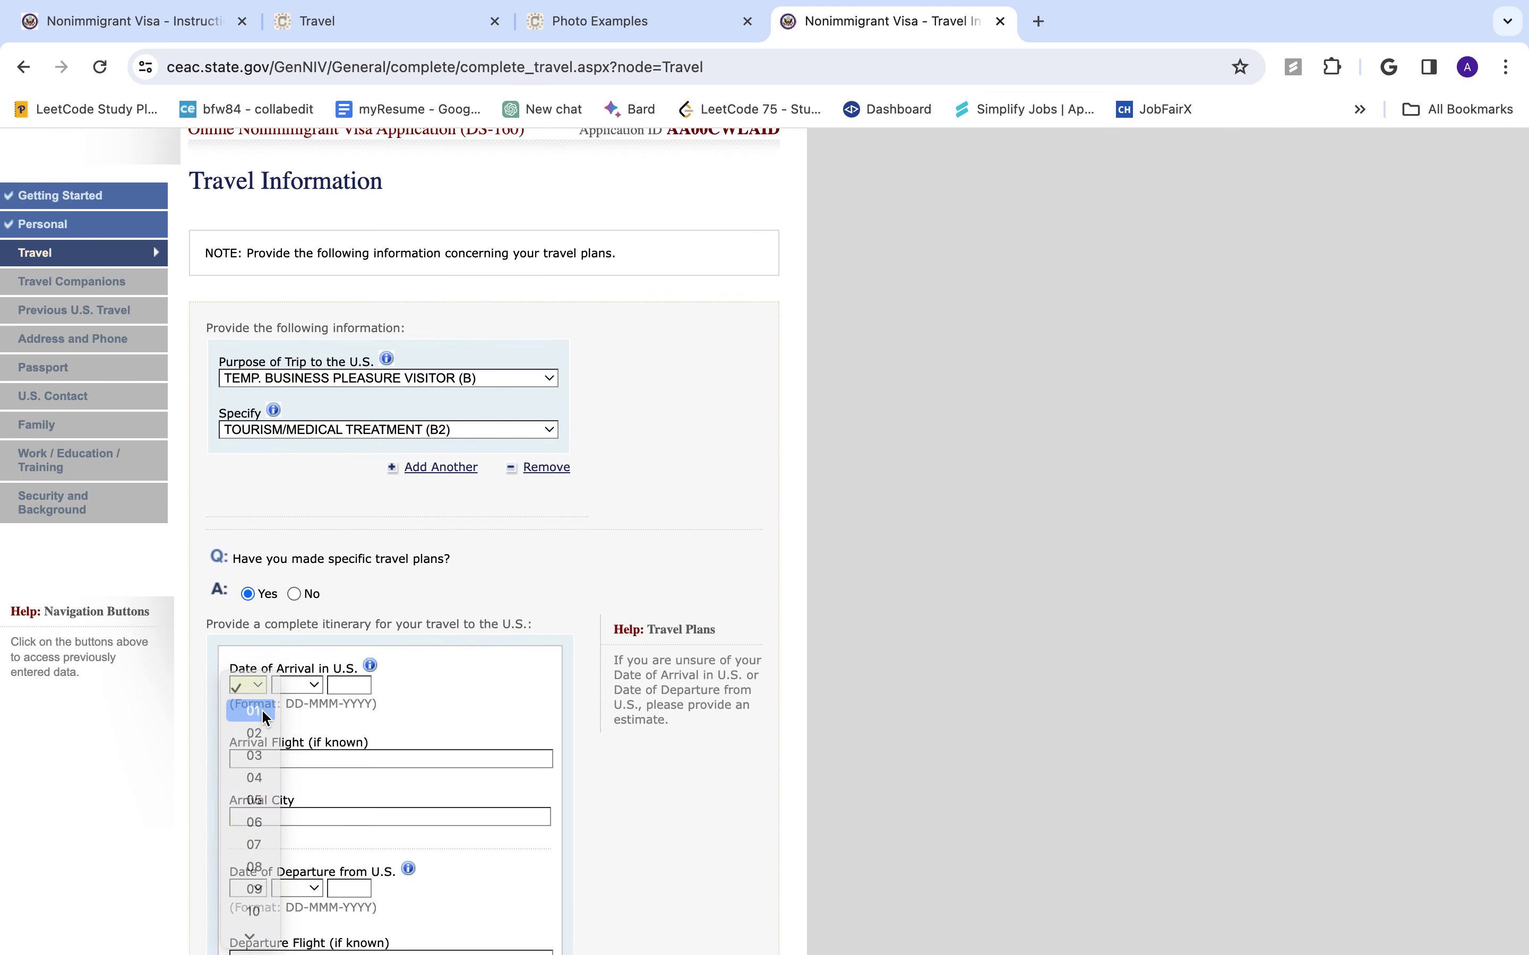
{"action": "left_click", "coordinate": [285, 687]}
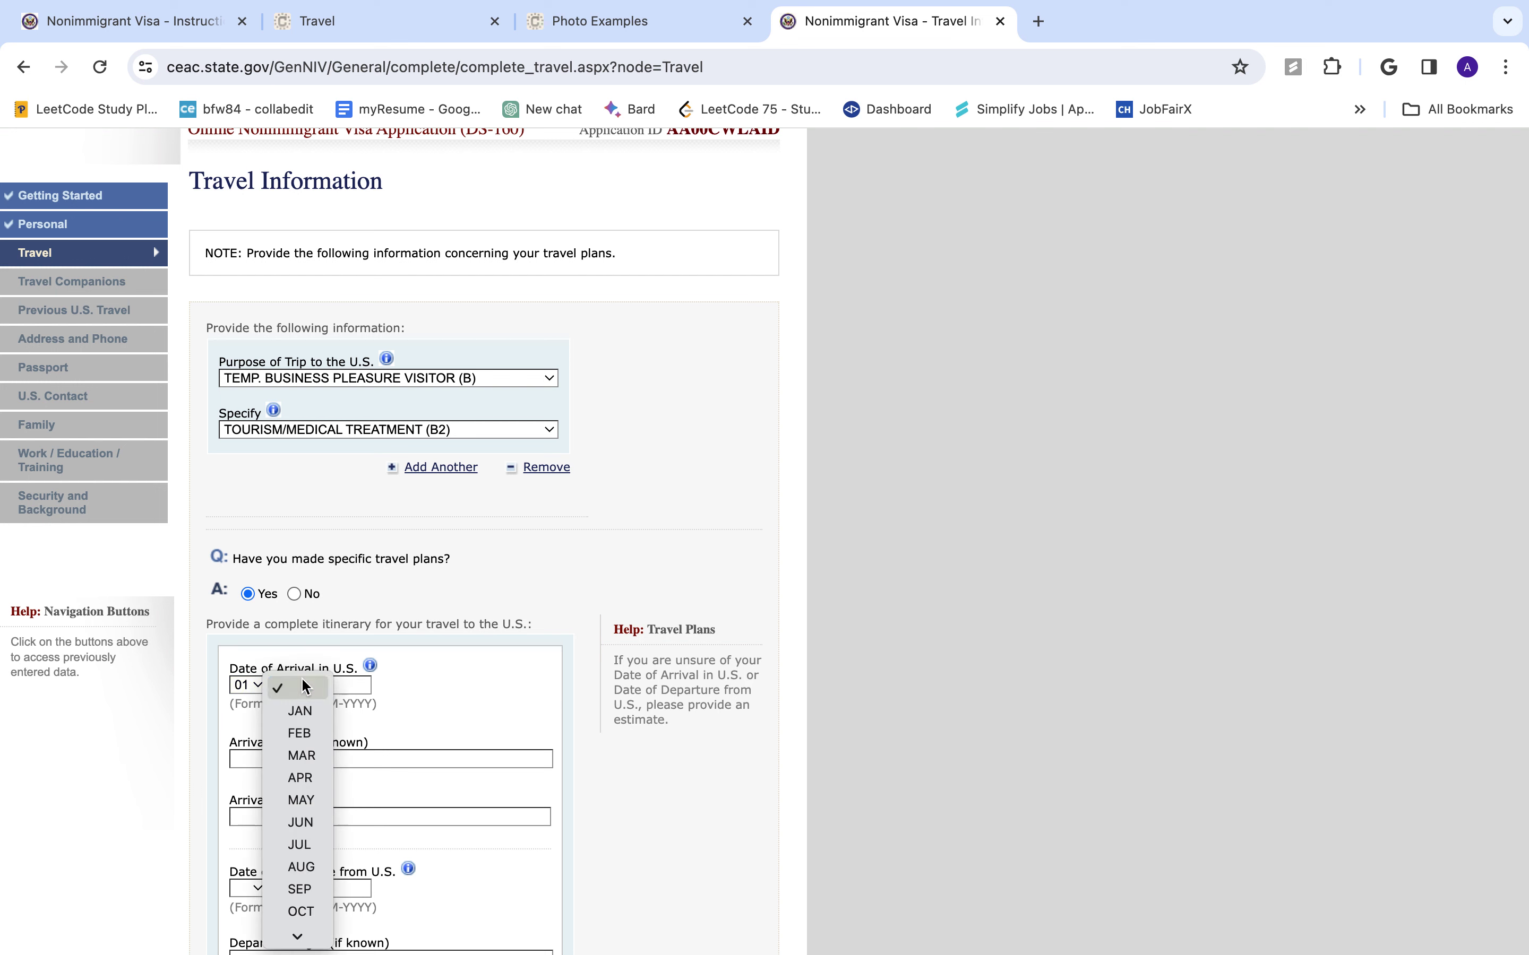
{"action": "left_click", "coordinate": [297, 755]}
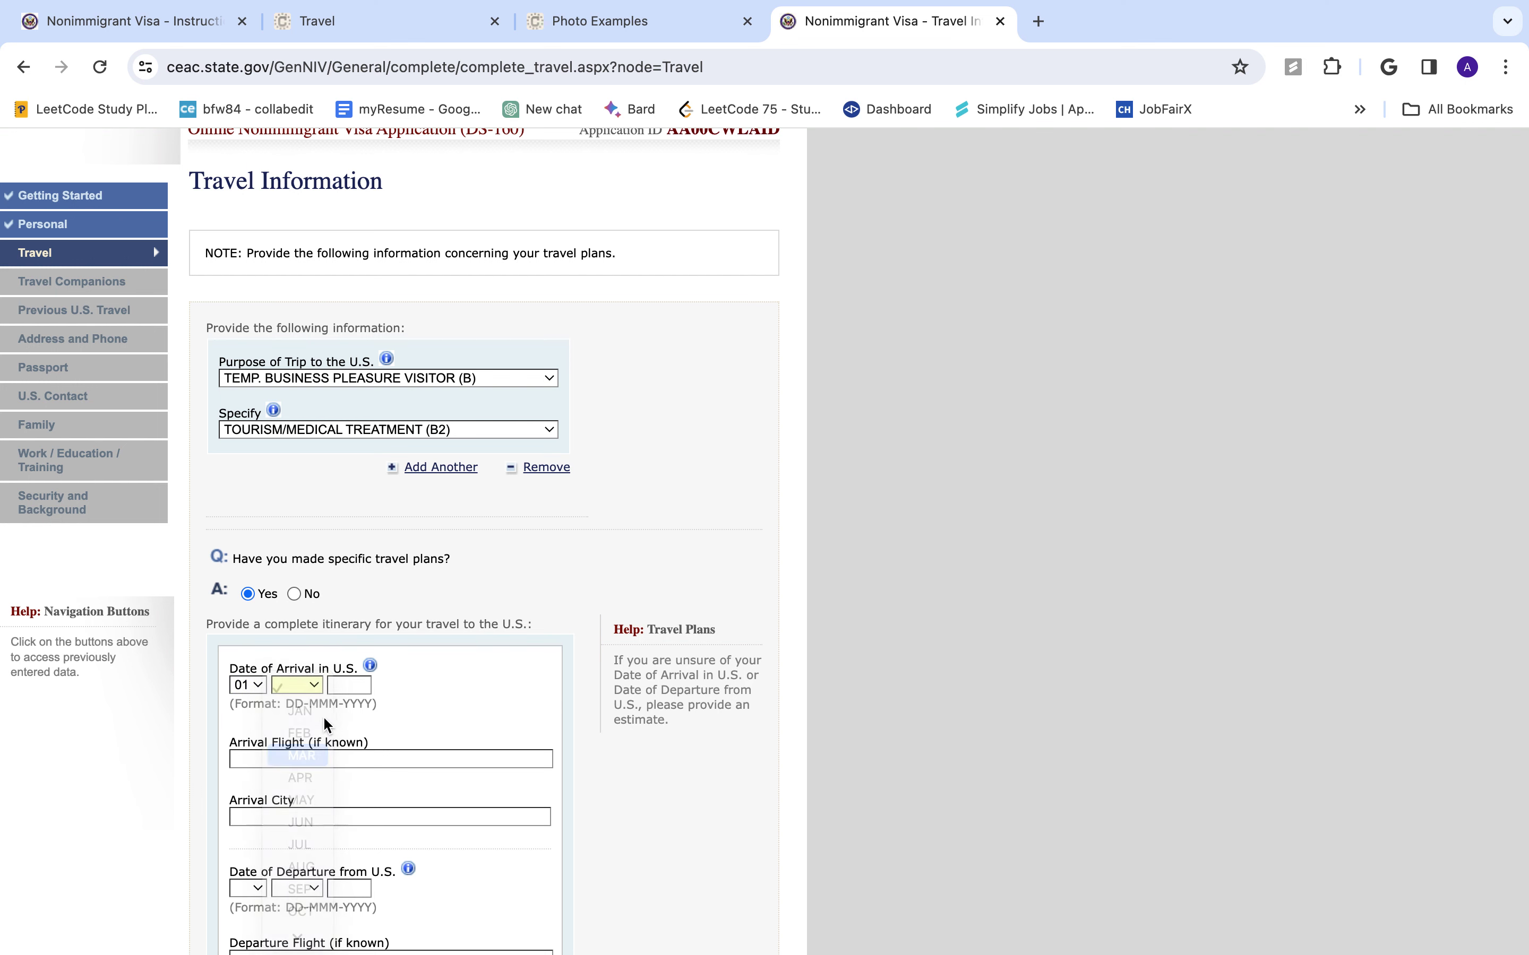
{"action": "left_click", "coordinate": [352, 689]}
{"action": "type", "text": "2024"}
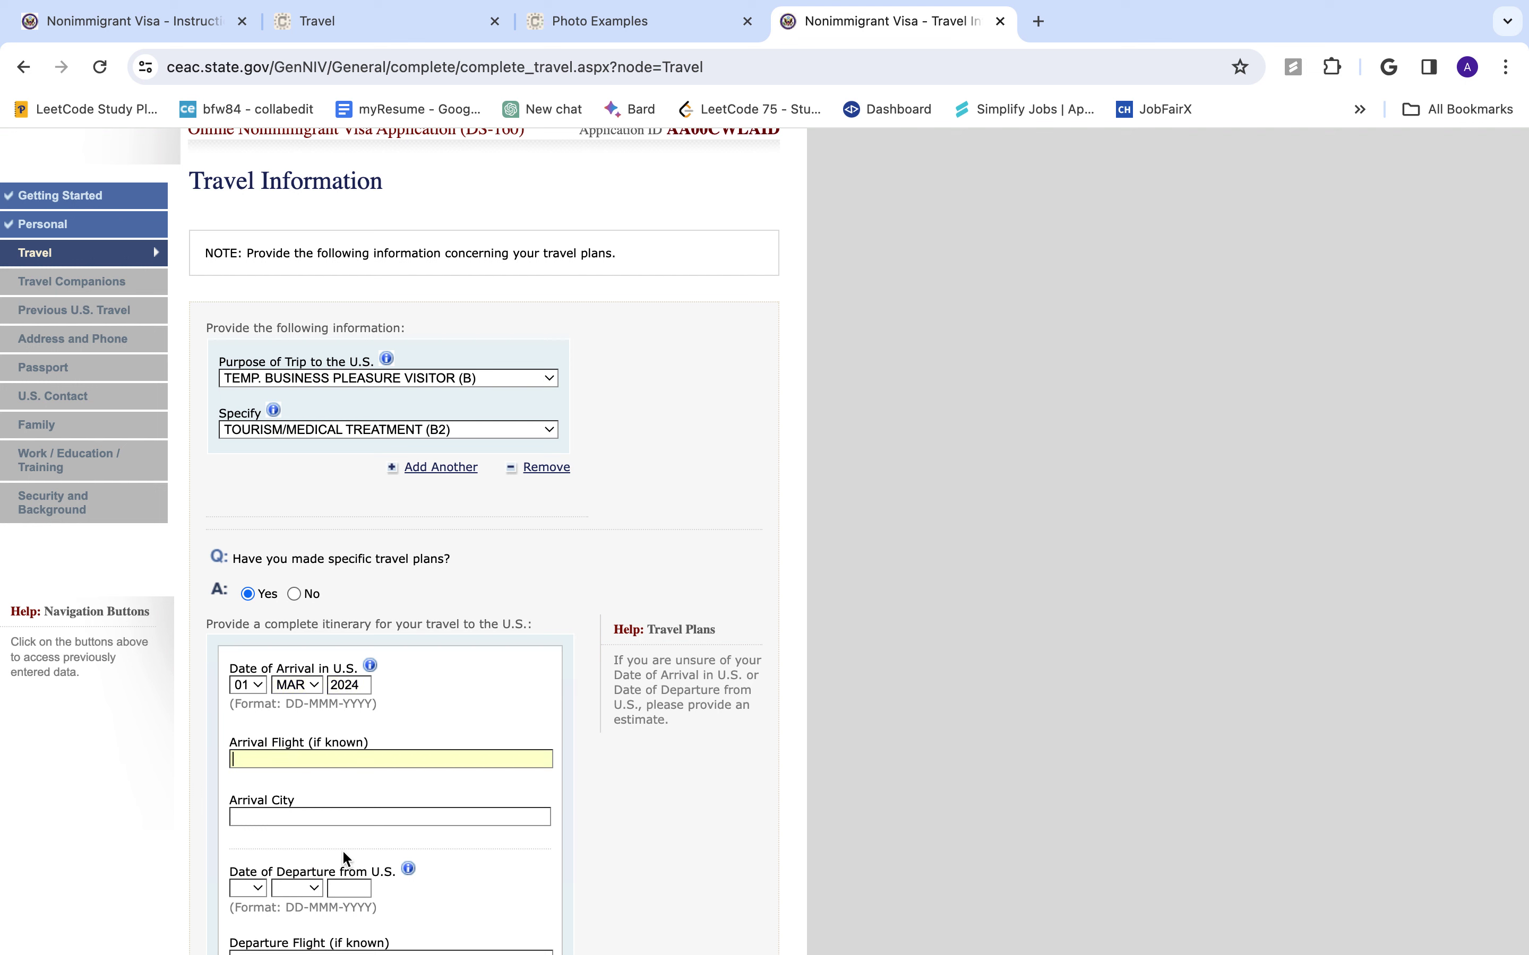
{"action": "type", "text": "NEW YORK"}
{"action": "scroll", "coordinate": [370, 816], "scroll_direction": "down", "scroll_amount": 3}
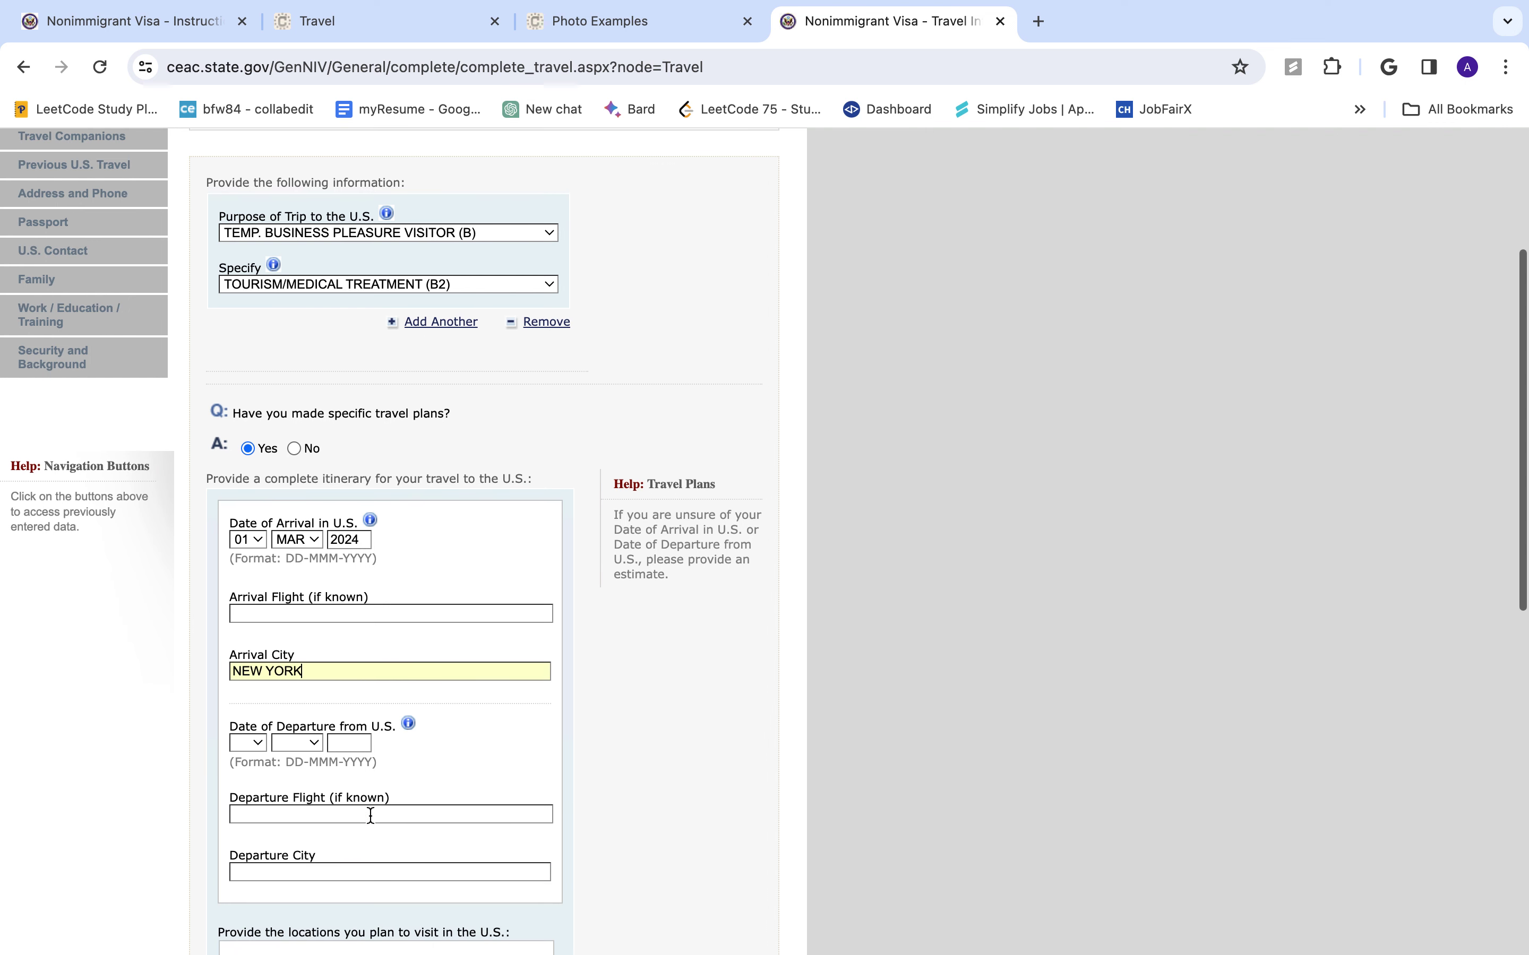
- Set the departure date to 01 JUN 2024
{"action": "left_click", "coordinate": [246, 745]}
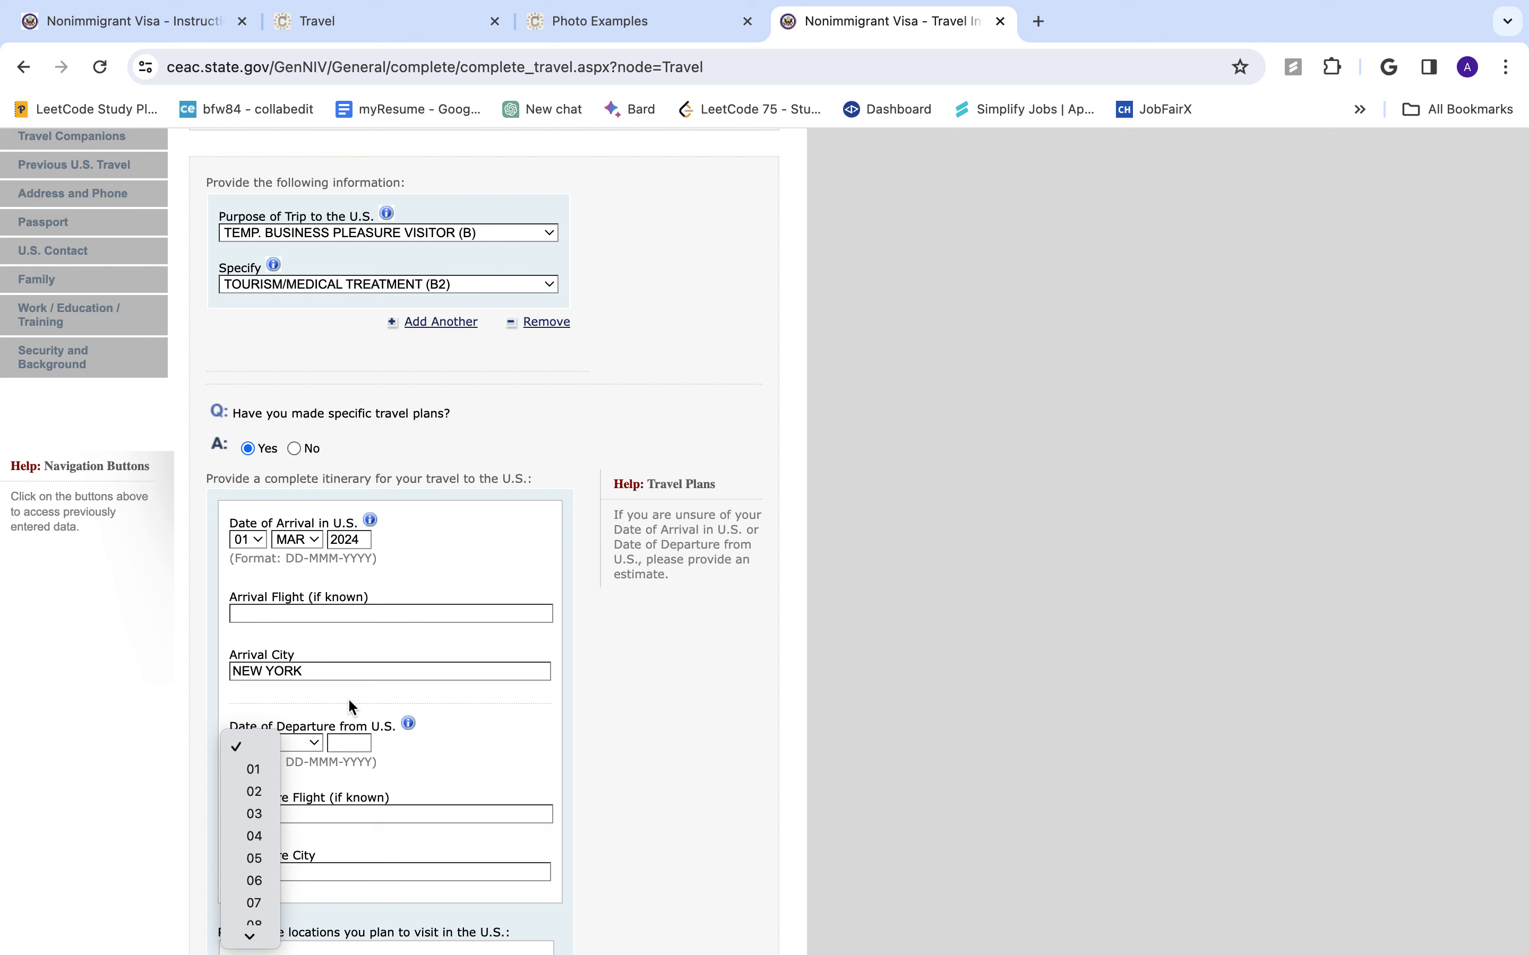
{"action": "left_click", "coordinate": [290, 728]}
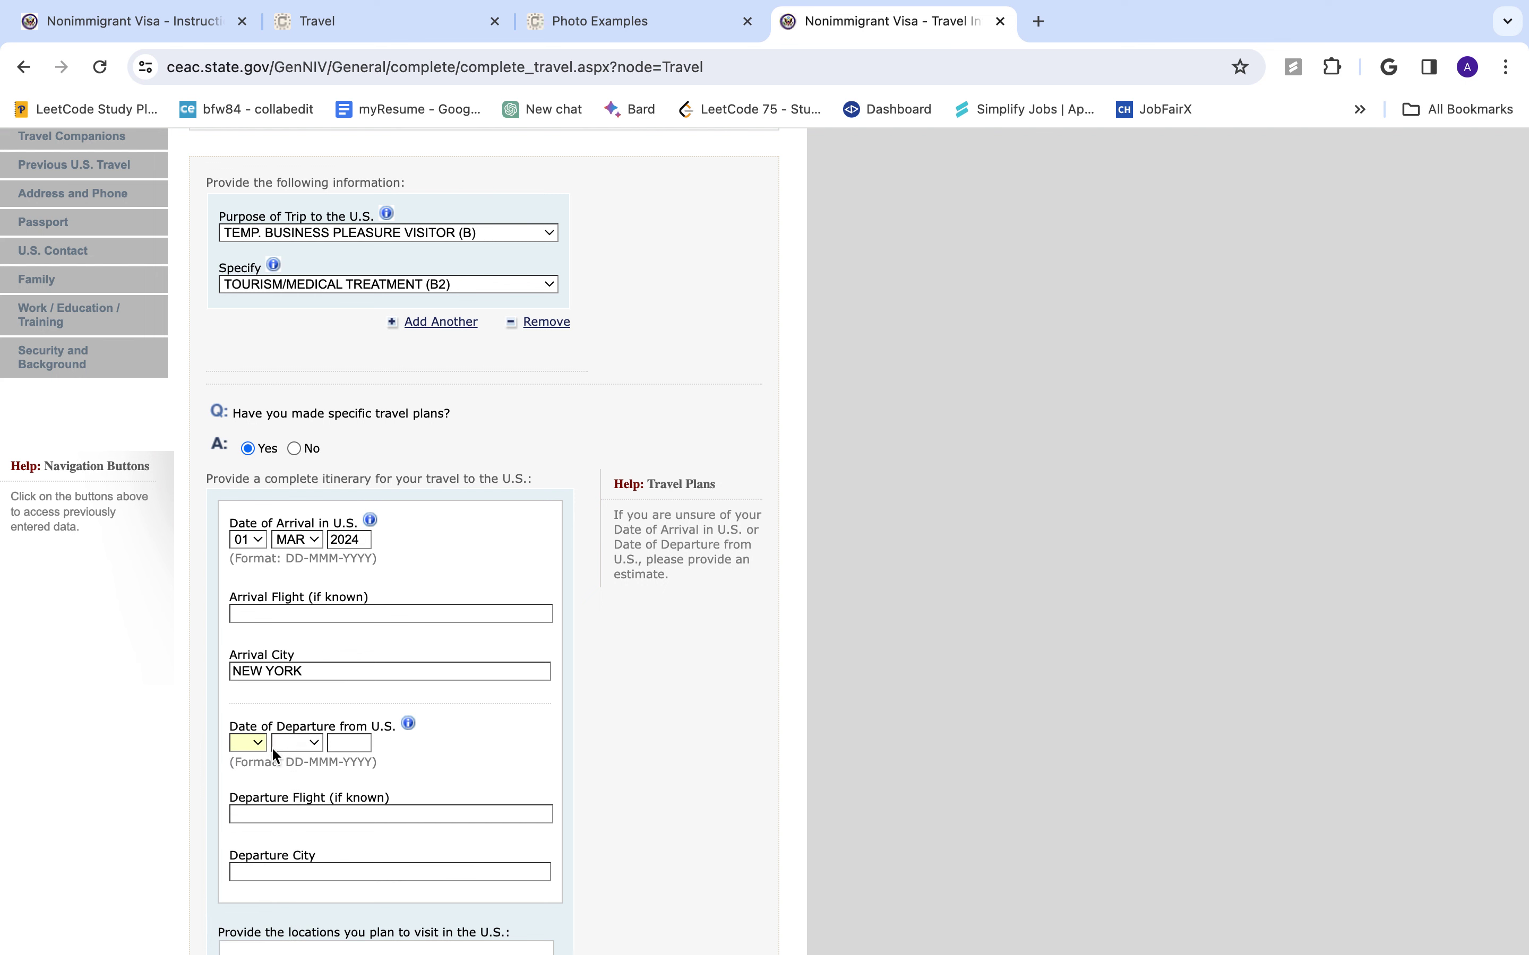
{"action": "left_click", "coordinate": [252, 746]}
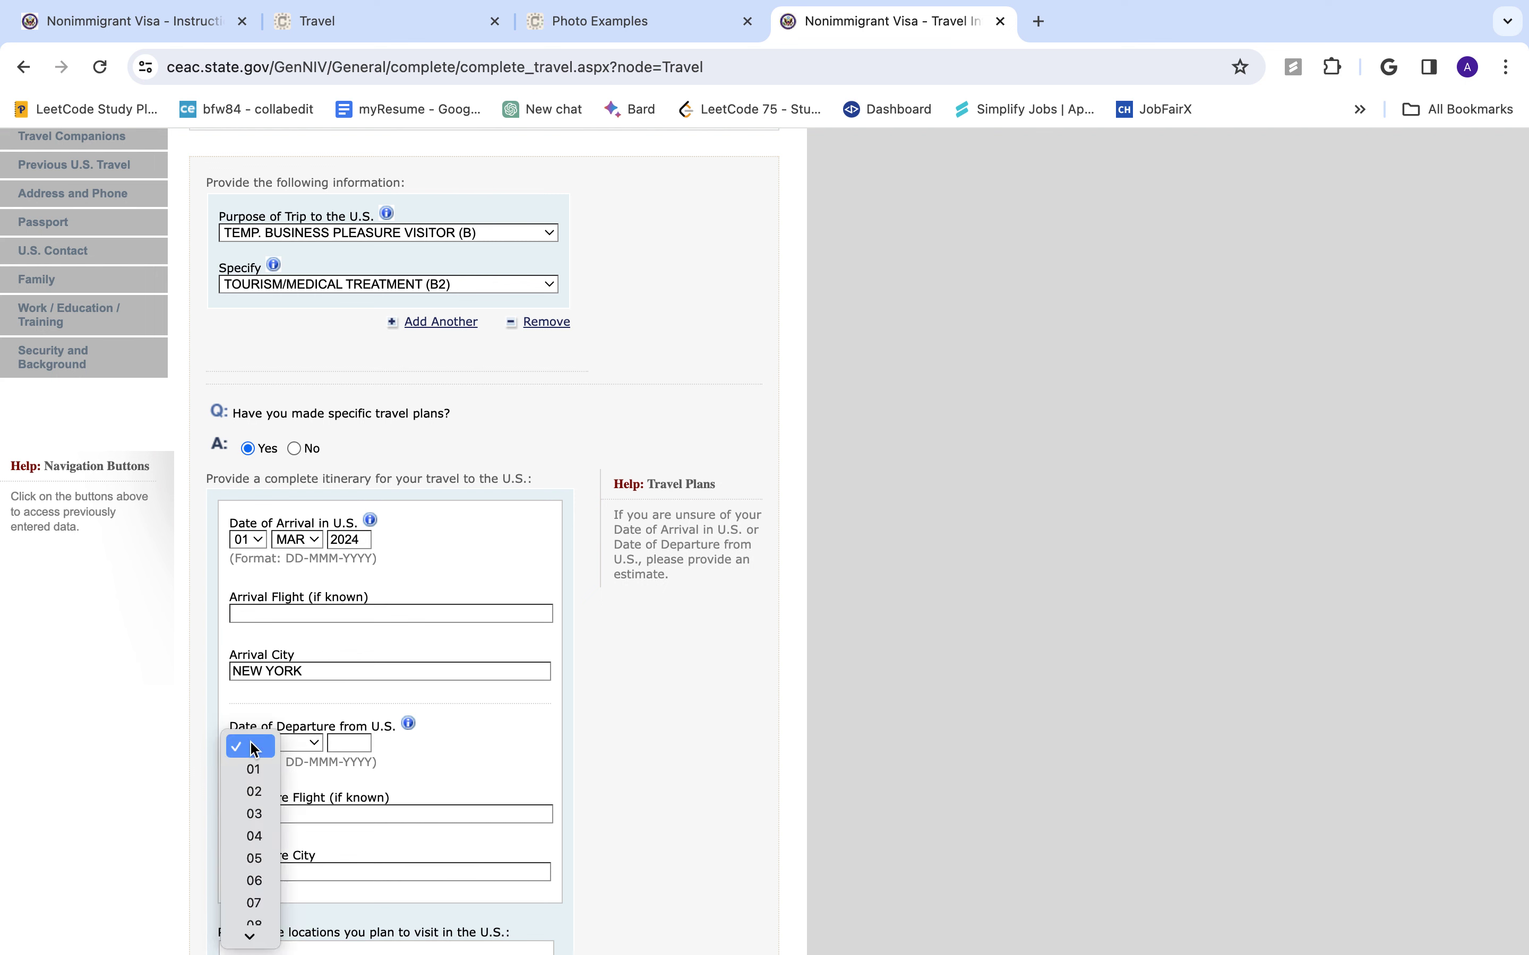
{"action": "left_click", "coordinate": [253, 770]}
{"action": "left_click", "coordinate": [303, 749]}
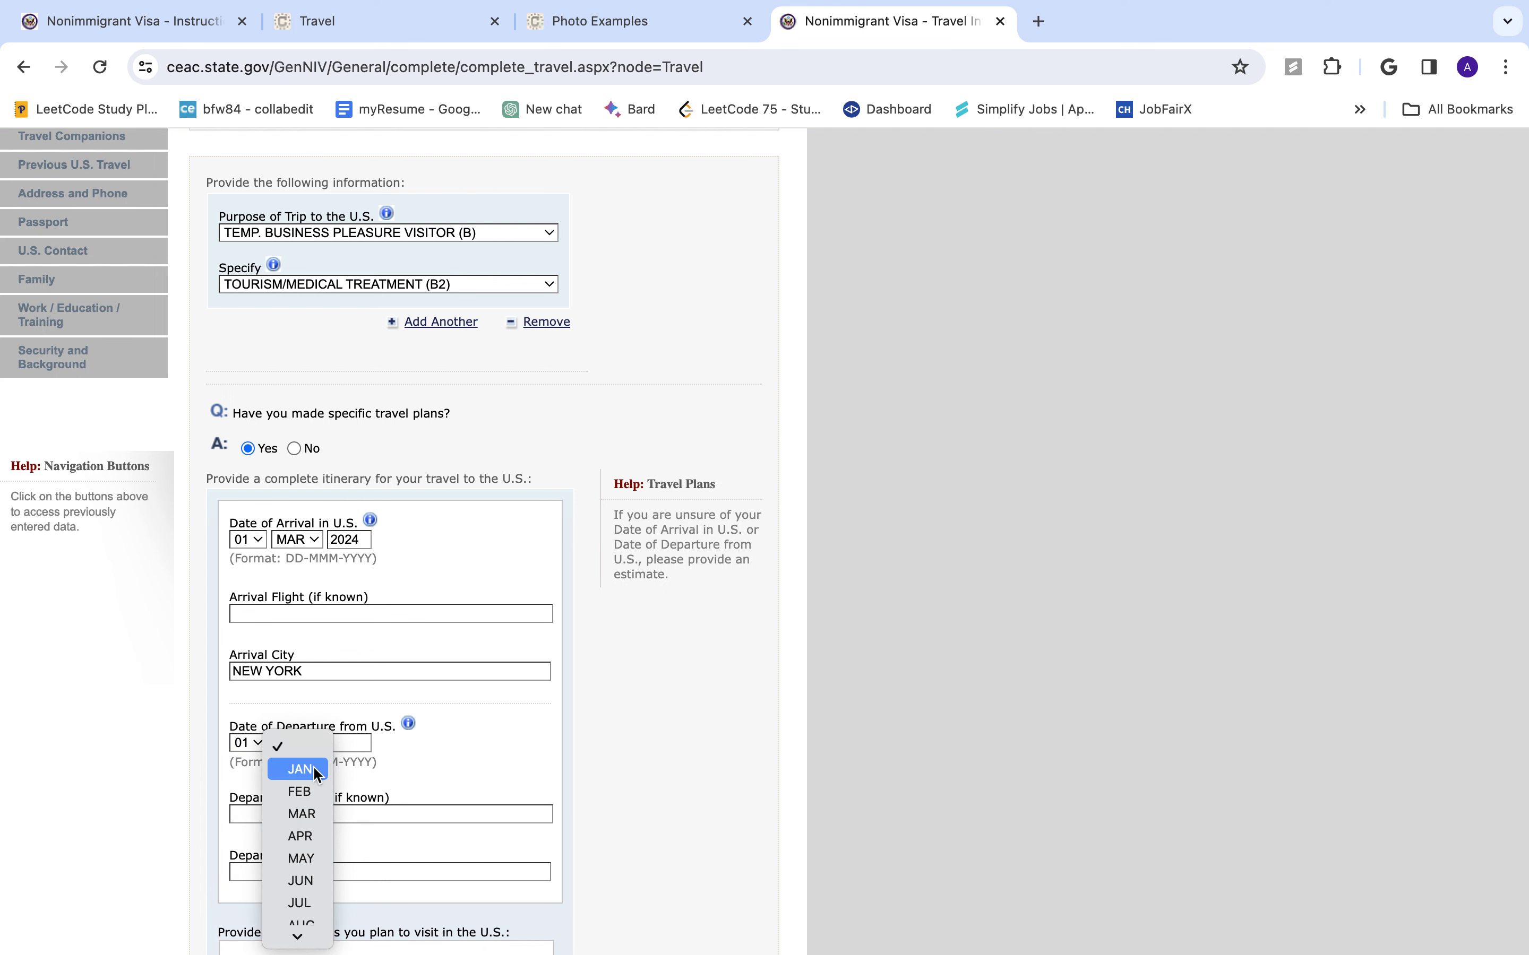
{"action": "left_click", "coordinate": [300, 881]}
{"action": "left_click", "coordinate": [351, 743]}
{"action": "type", "text": "2024"}
- Enter departure city NEW YORK and location to visit NEW YROK
{"action": "scroll", "coordinate": [456, 782], "scroll_direction": "down", "scroll_amount": 3}
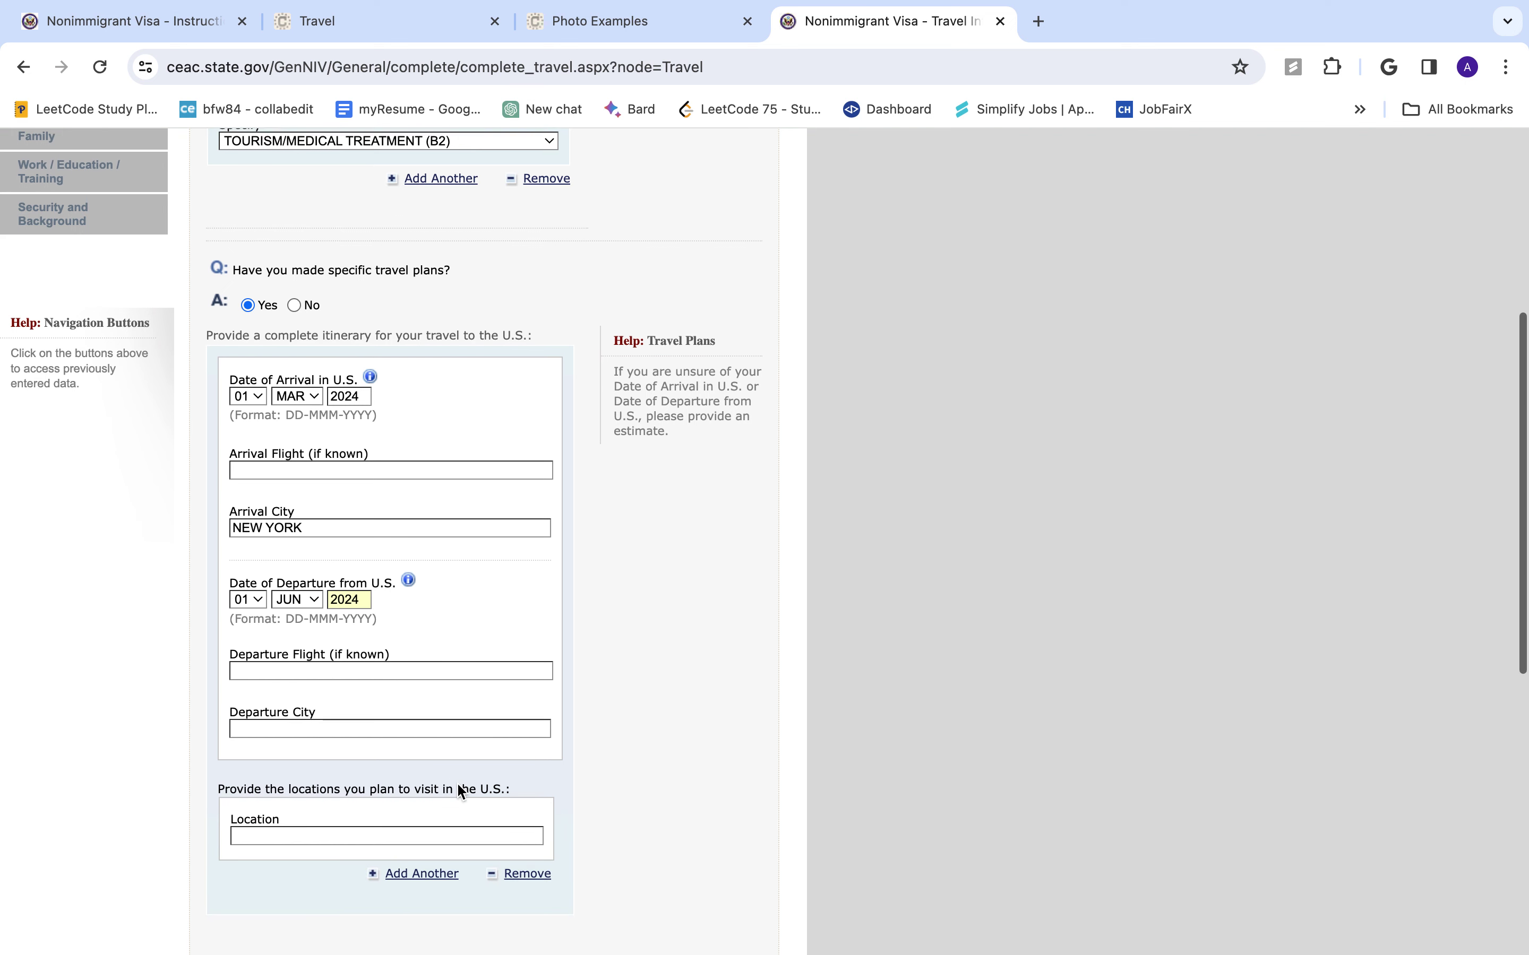
{"action": "left_click", "coordinate": [307, 670]}
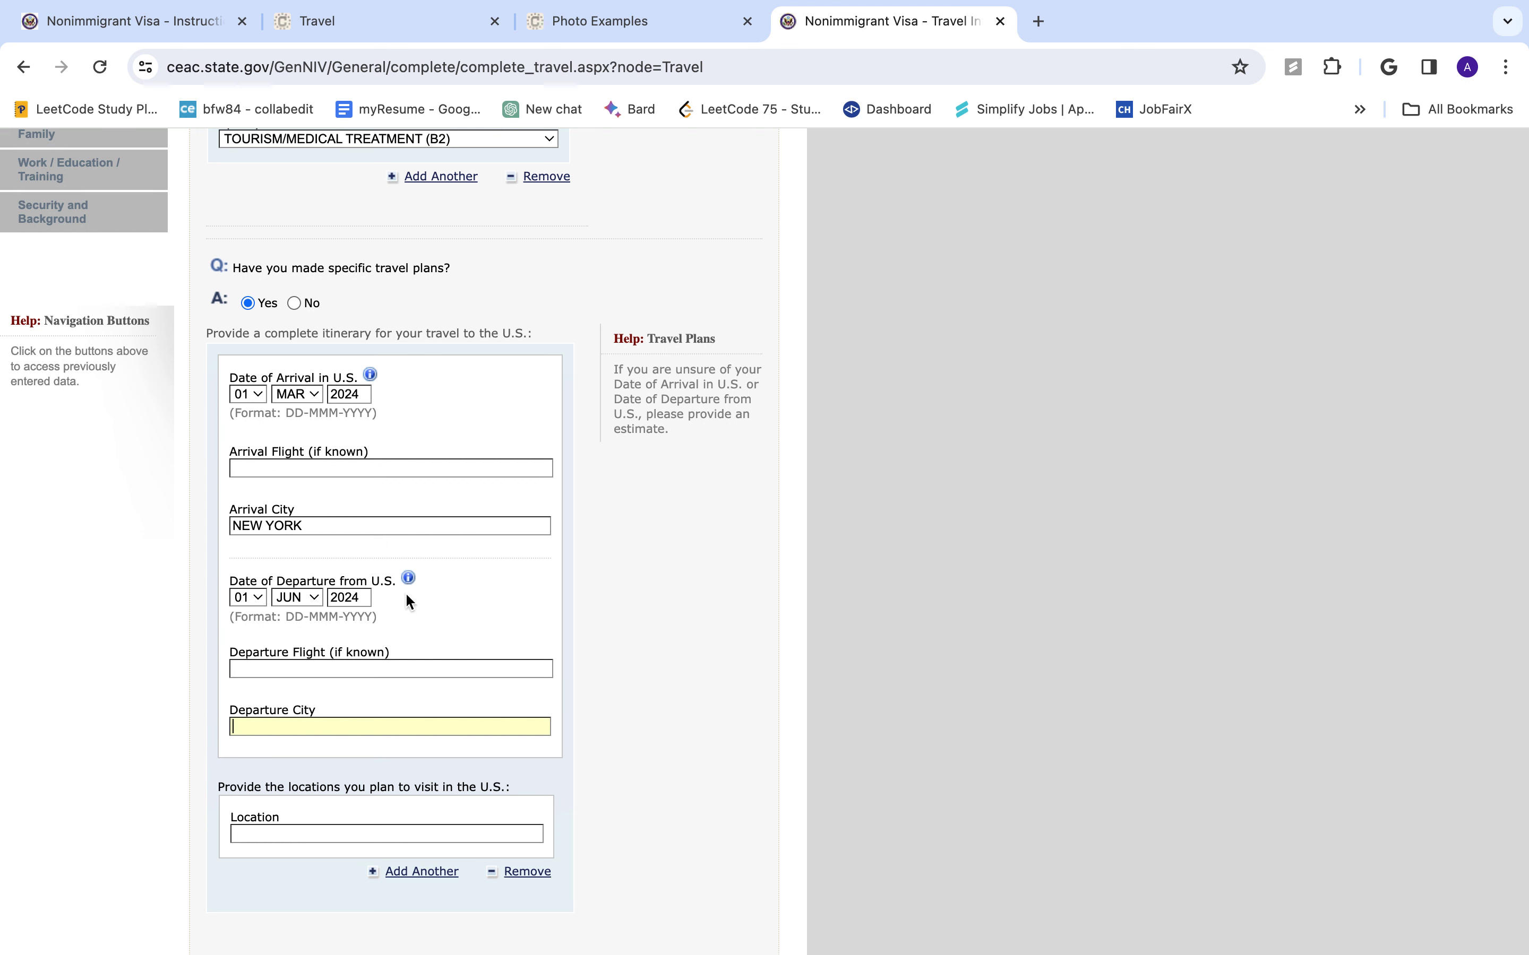
{"action": "type", "text": "N"}
{"action": "key", "text": "BackSpace"}
{"action": "type", "text": "NEW YORK"}
{"action": "left_click", "coordinate": [265, 837]}
{"action": "type", "text": "NEW YROK"}
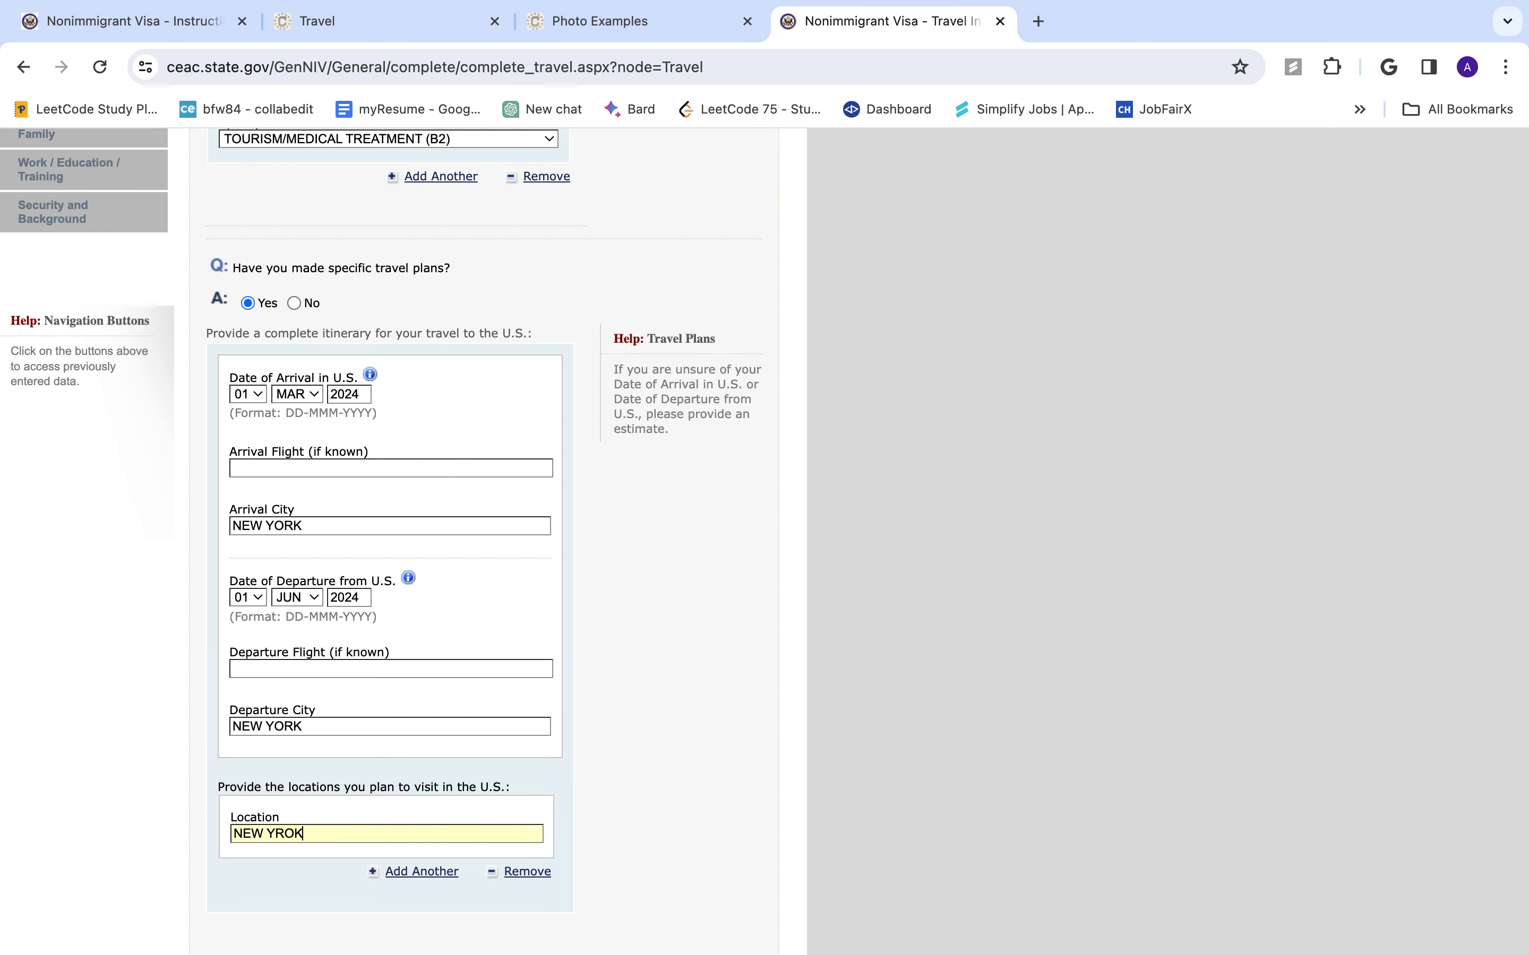
{"action": "scroll", "coordinate": [571, 832], "scroll_direction": "down", "scroll_amount": 5}
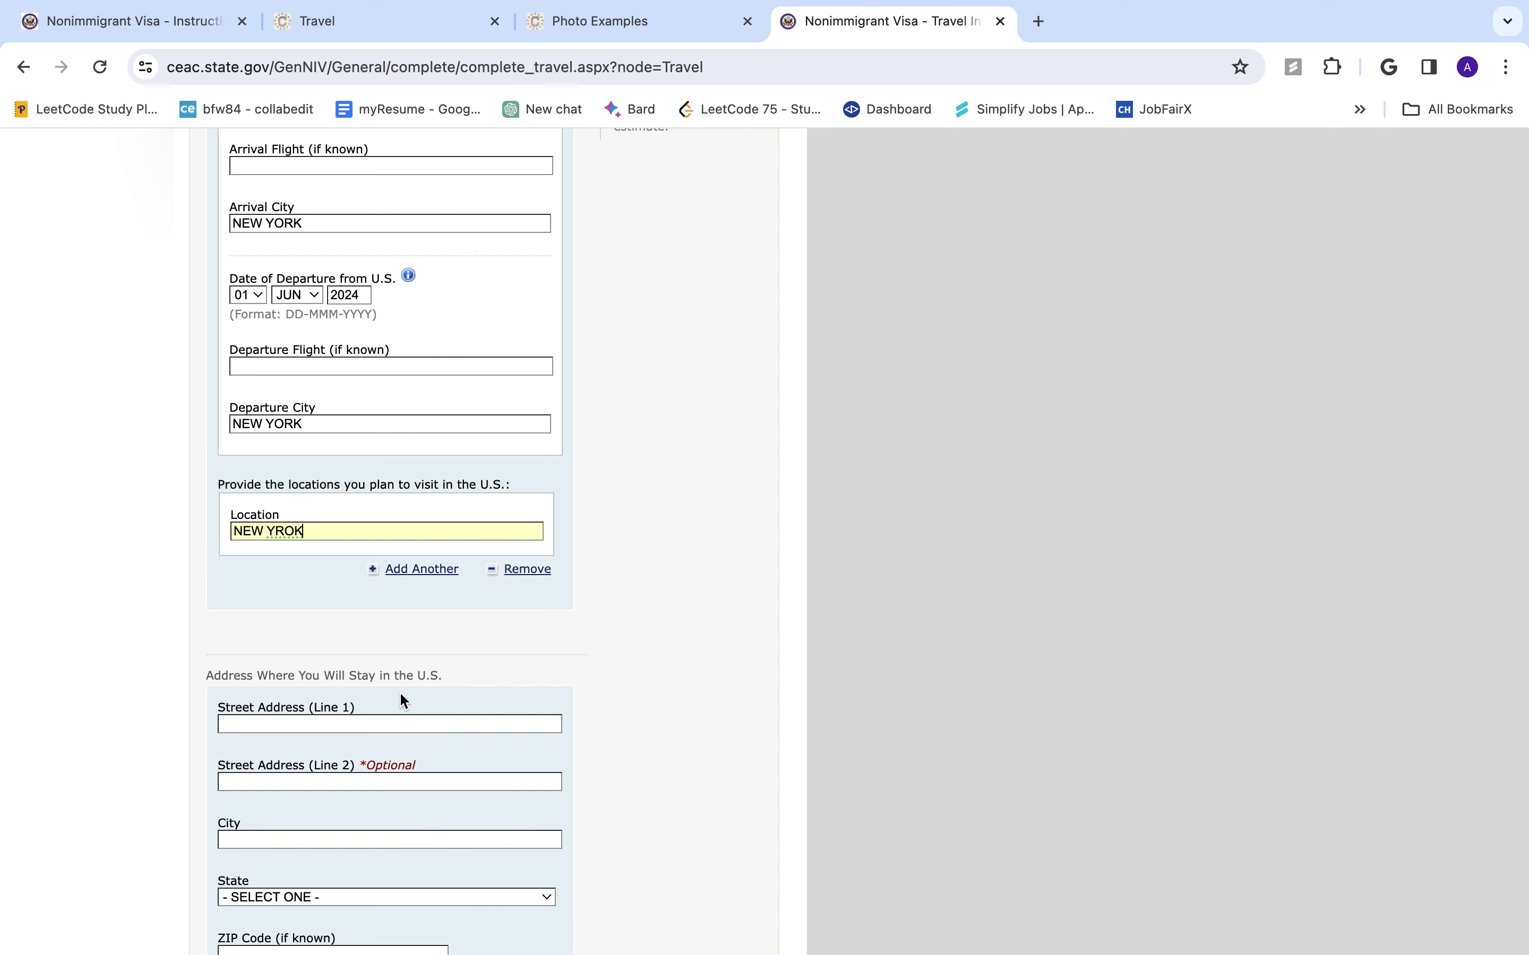
- Enter the U.S. stay street address and city, with state NEW YORK
{"action": "scroll", "coordinate": [409, 696], "scroll_direction": "down", "scroll_amount": 1}
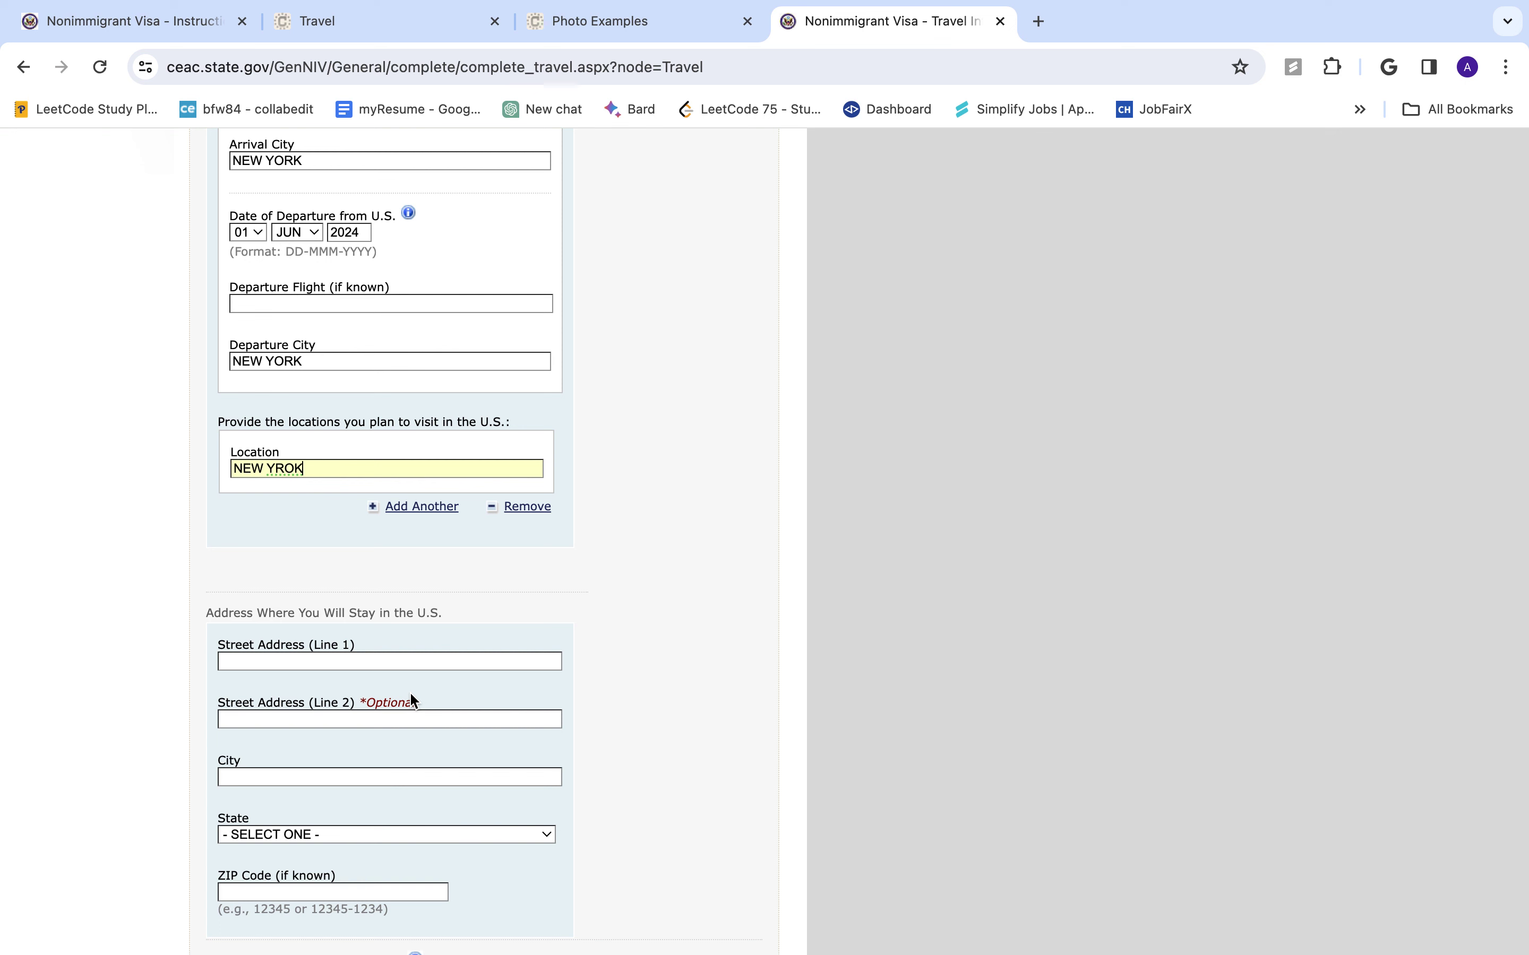
{"action": "left_click", "coordinate": [407, 664]}
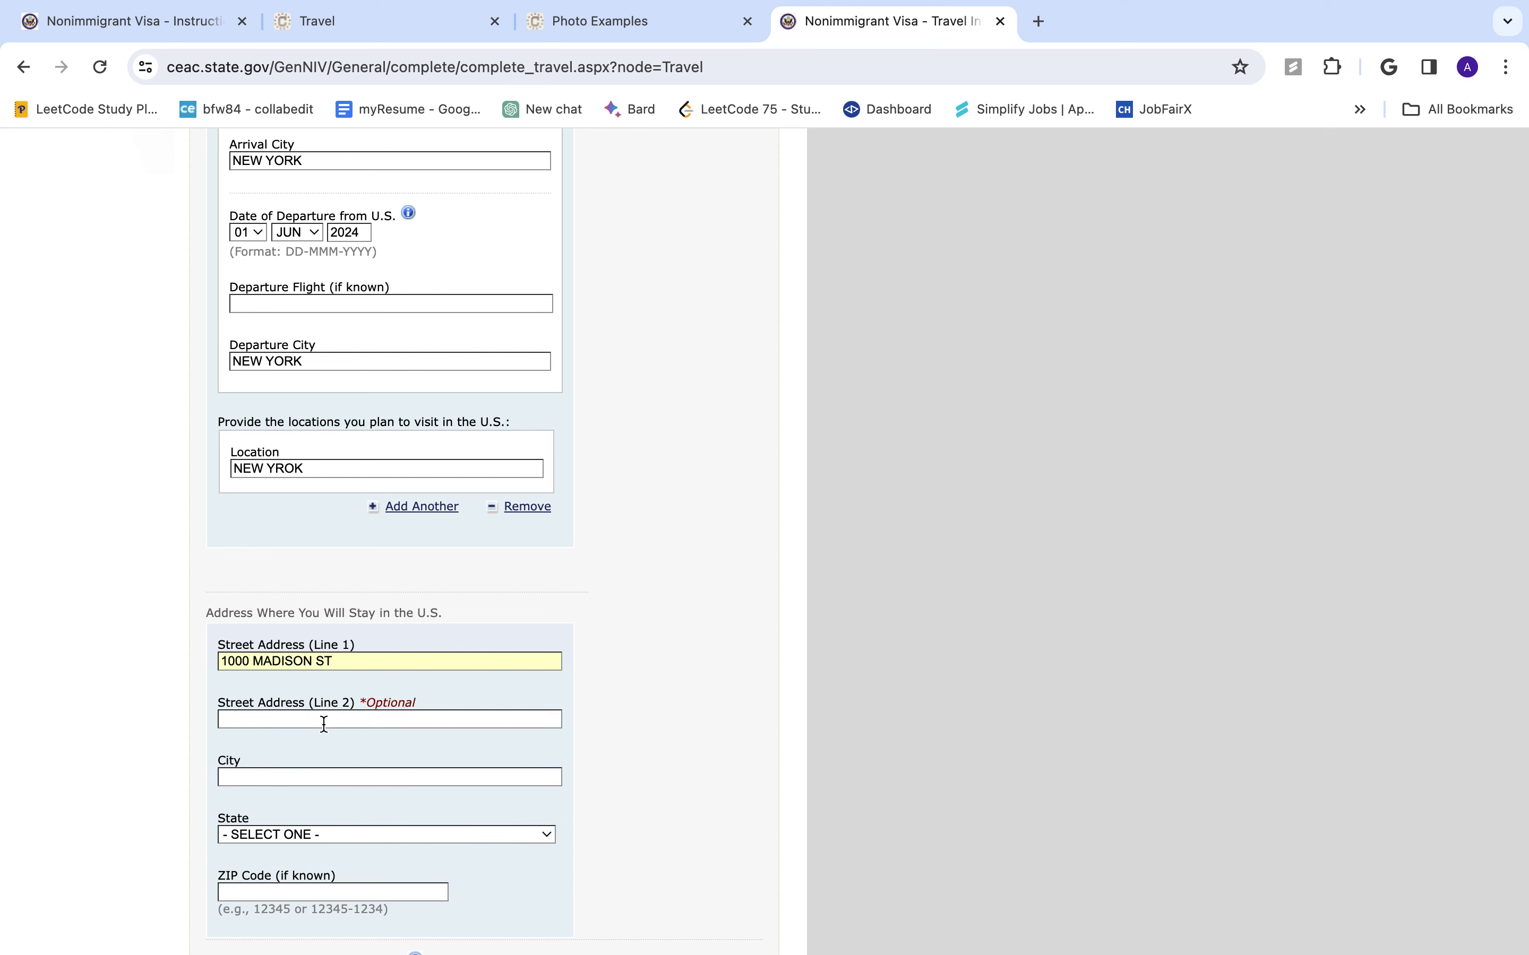
{"action": "type", "text": "NEW YROK"}
{"action": "key", "text": "BackSpace"}
{"action": "key", "text": "BackSpace"}
{"action": "key", "text": "BackSpace"}
{"action": "type", "text": "ORK"}
{"action": "key", "text": "Tab"}
{"action": "left_click", "coordinate": [341, 832]}
{"action": "type", "text": "new"}
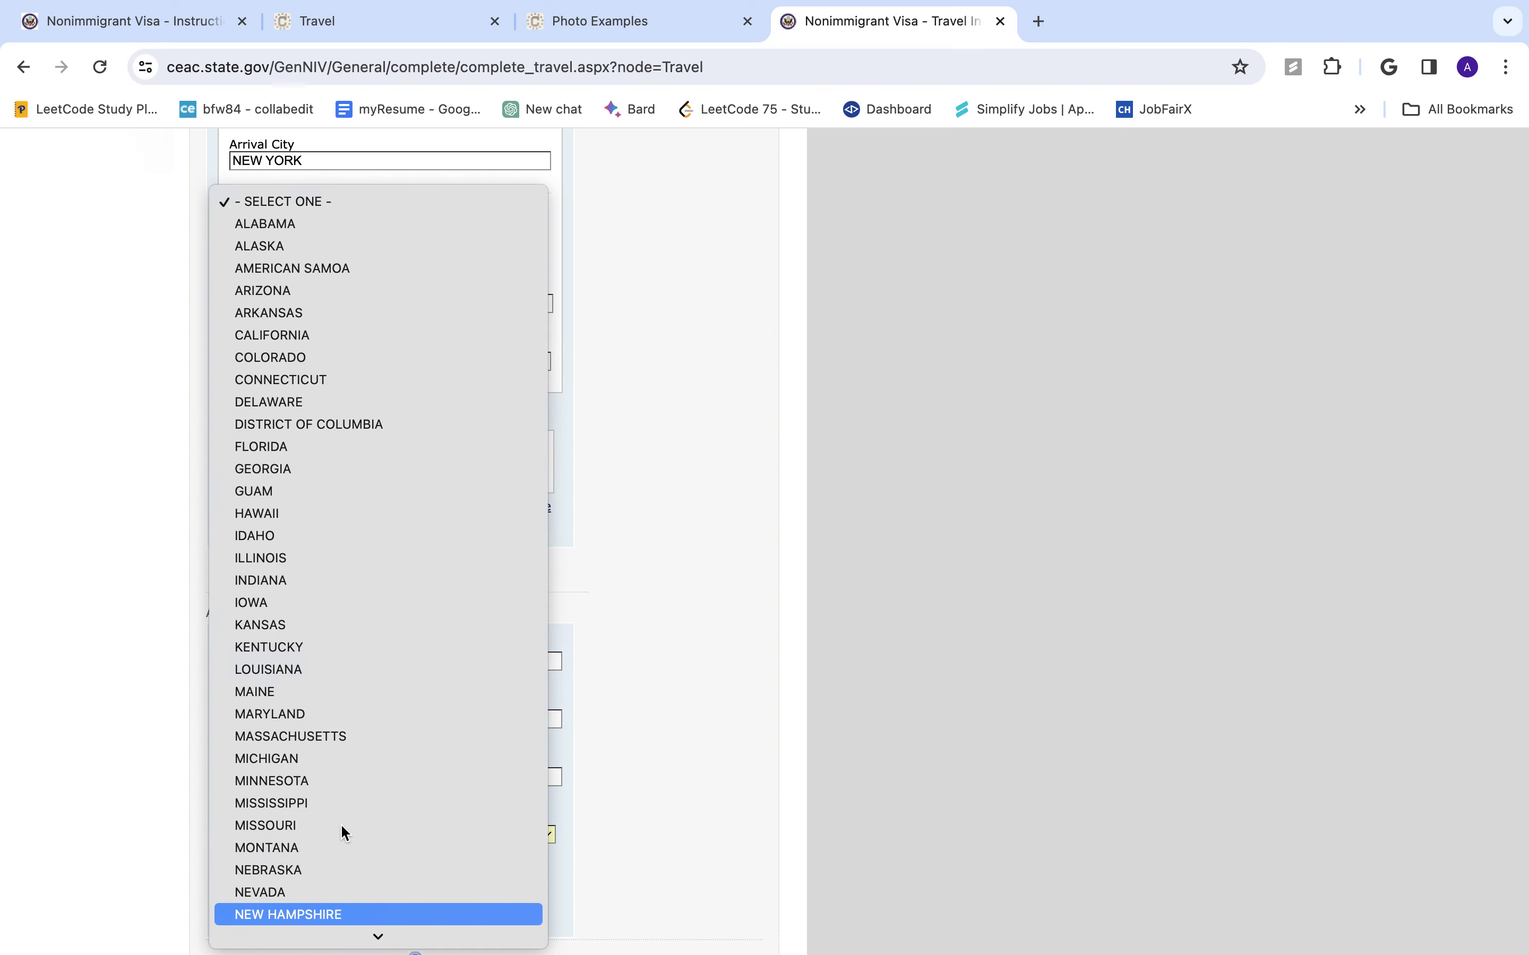
{"action": "key", "text": "Down"}
{"action": "key", "text": "Down"}
{"action": "key", "text": "Down"}
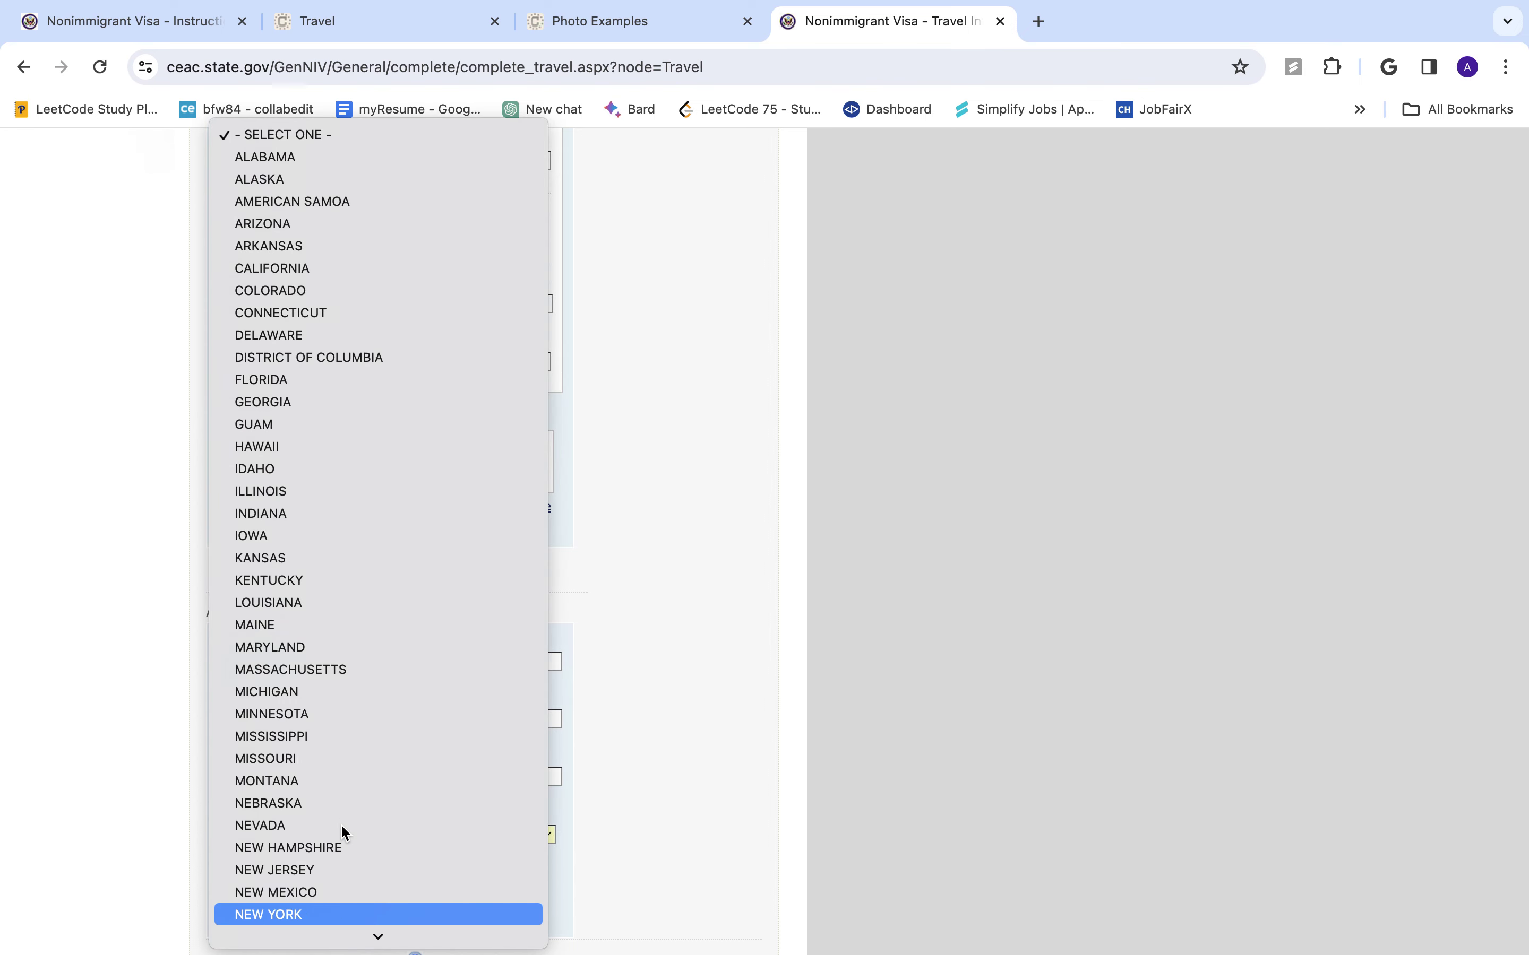
{"action": "key", "text": "Return"}
{"action": "scroll", "coordinate": [344, 815], "scroll_direction": "down", "scroll_amount": 3}
{"action": "left_click", "coordinate": [353, 789]}
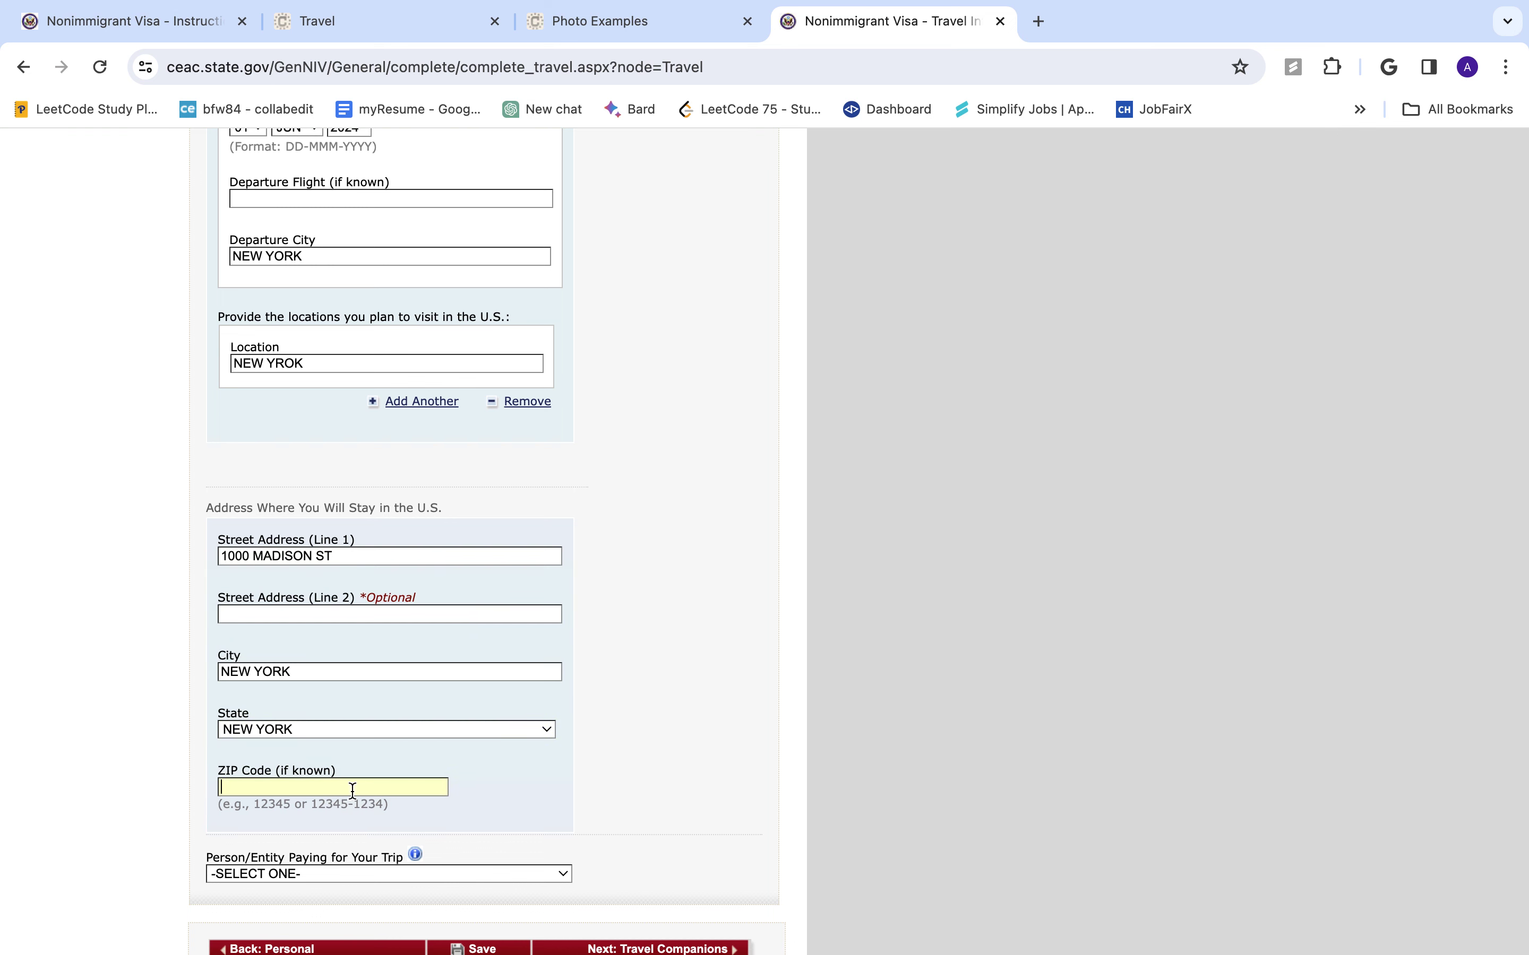
{"action": "scroll", "coordinate": [343, 826], "scroll_direction": "down", "scroll_amount": 3}
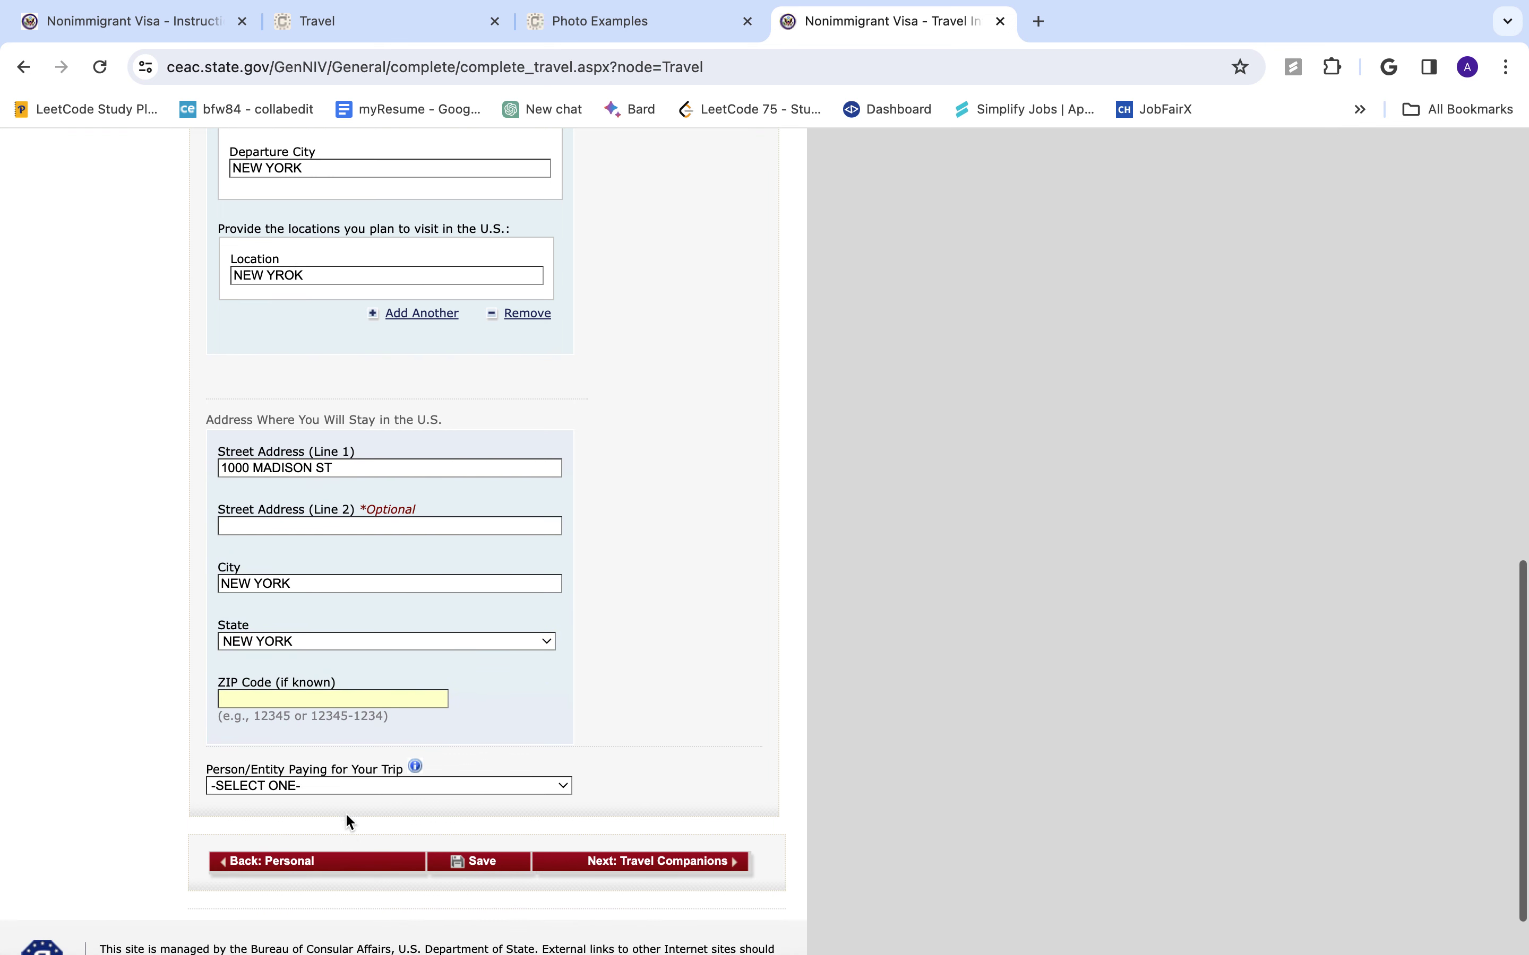
- Set the trip payer to SELF and continue to Travel Companions
{"action": "left_click", "coordinate": [366, 789]}
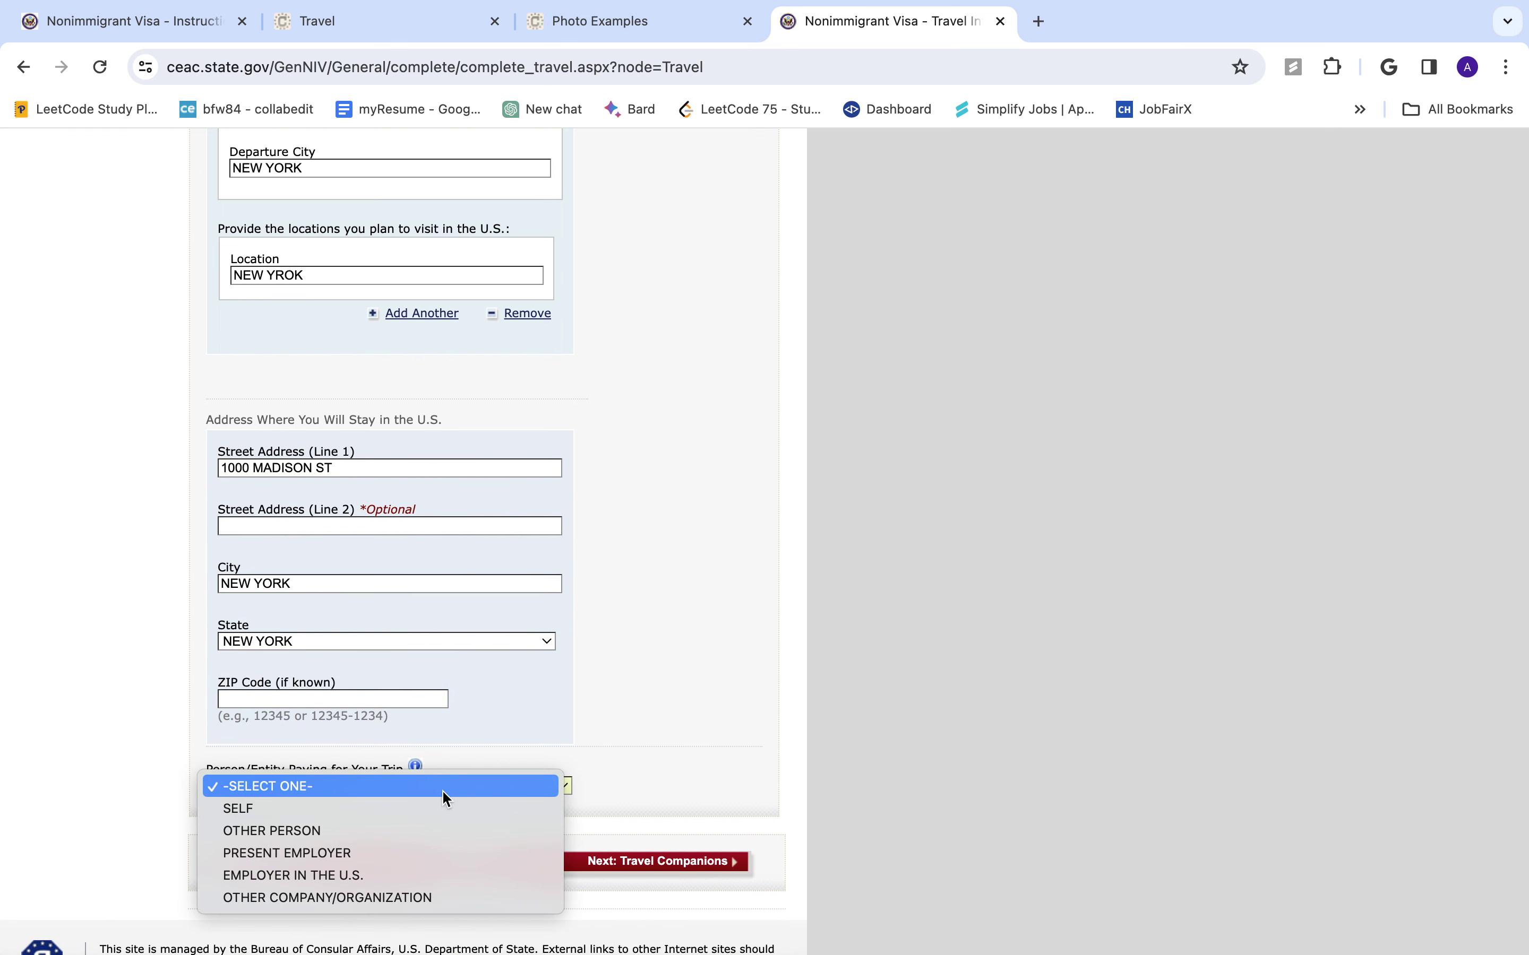
{"action": "left_click", "coordinate": [423, 810]}
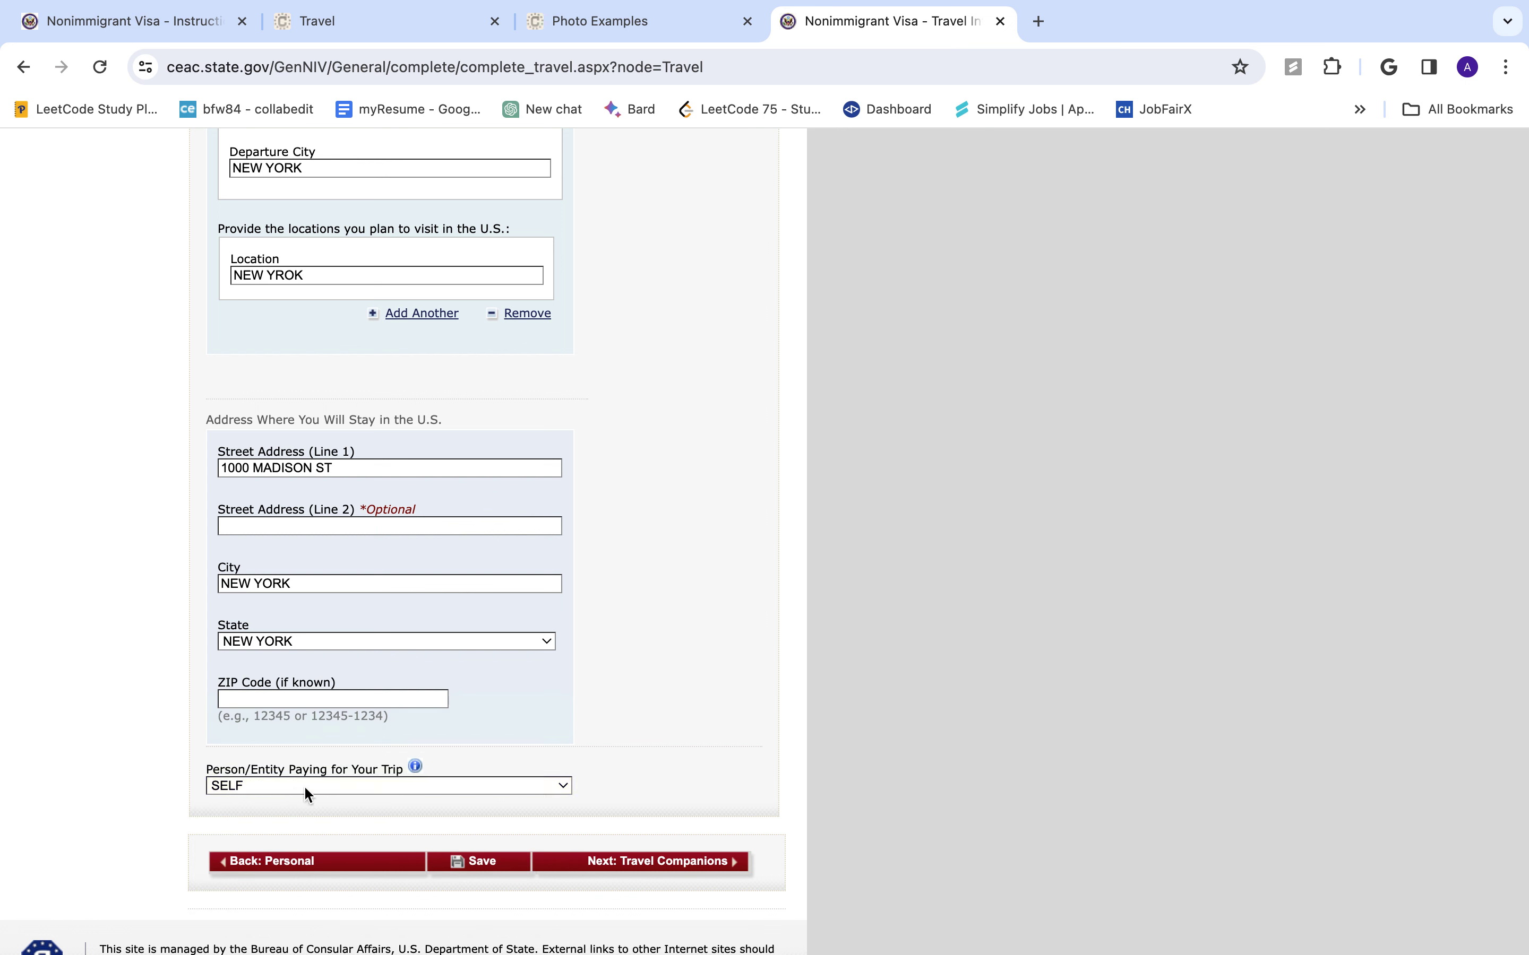
{"action": "left_click", "coordinate": [385, 795]}
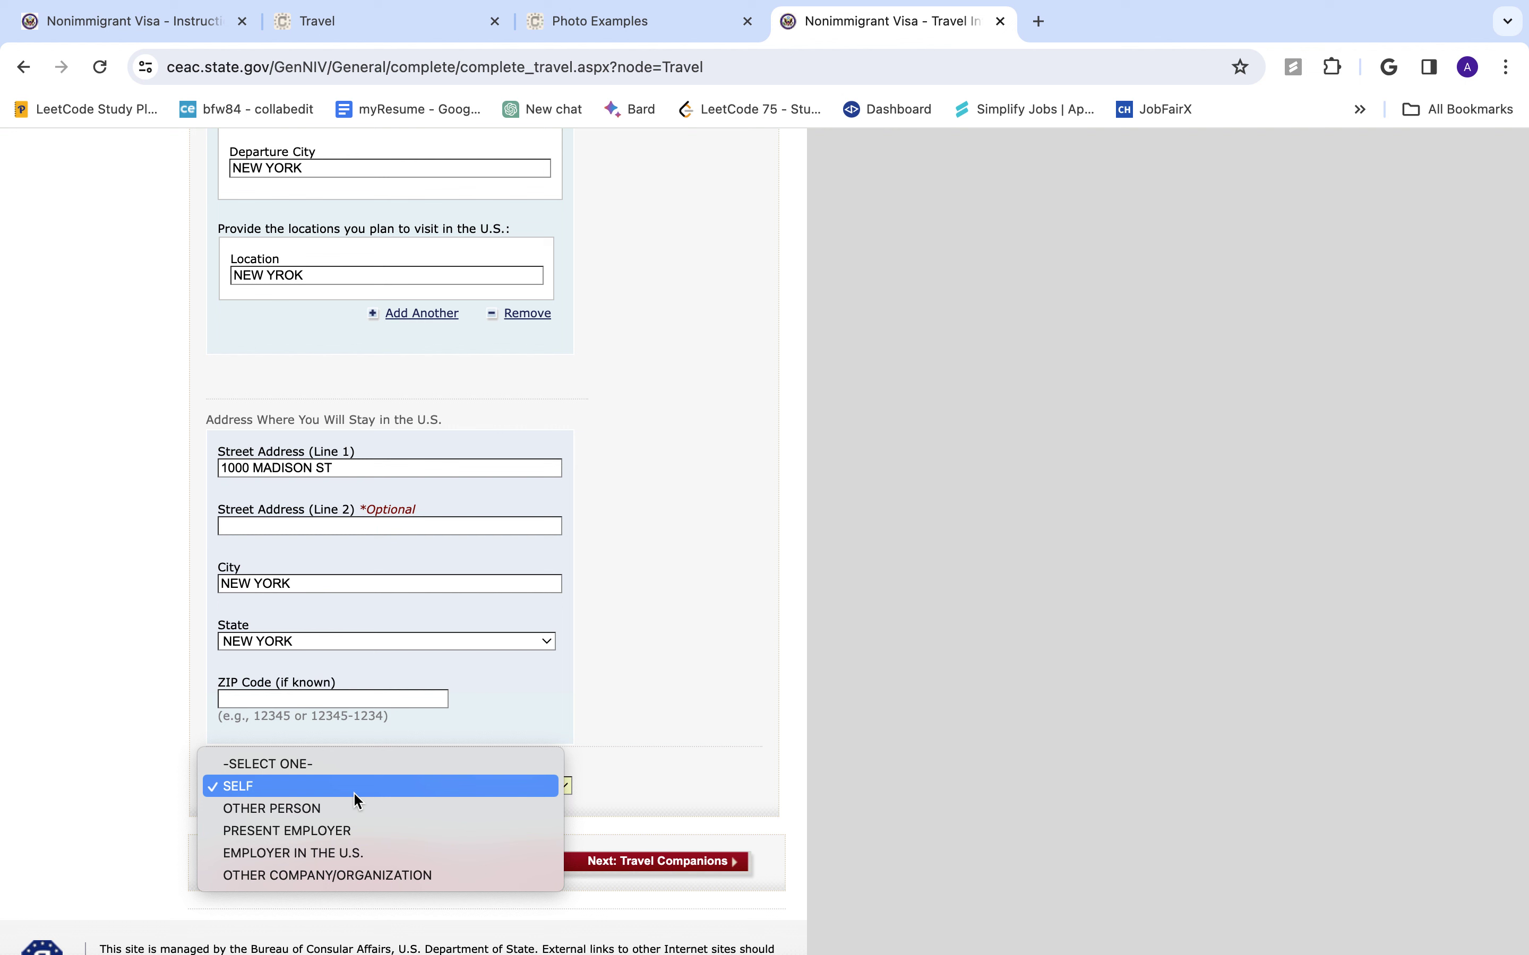
{"action": "left_click", "coordinate": [355, 830]}
{"action": "left_click", "coordinate": [387, 788]}
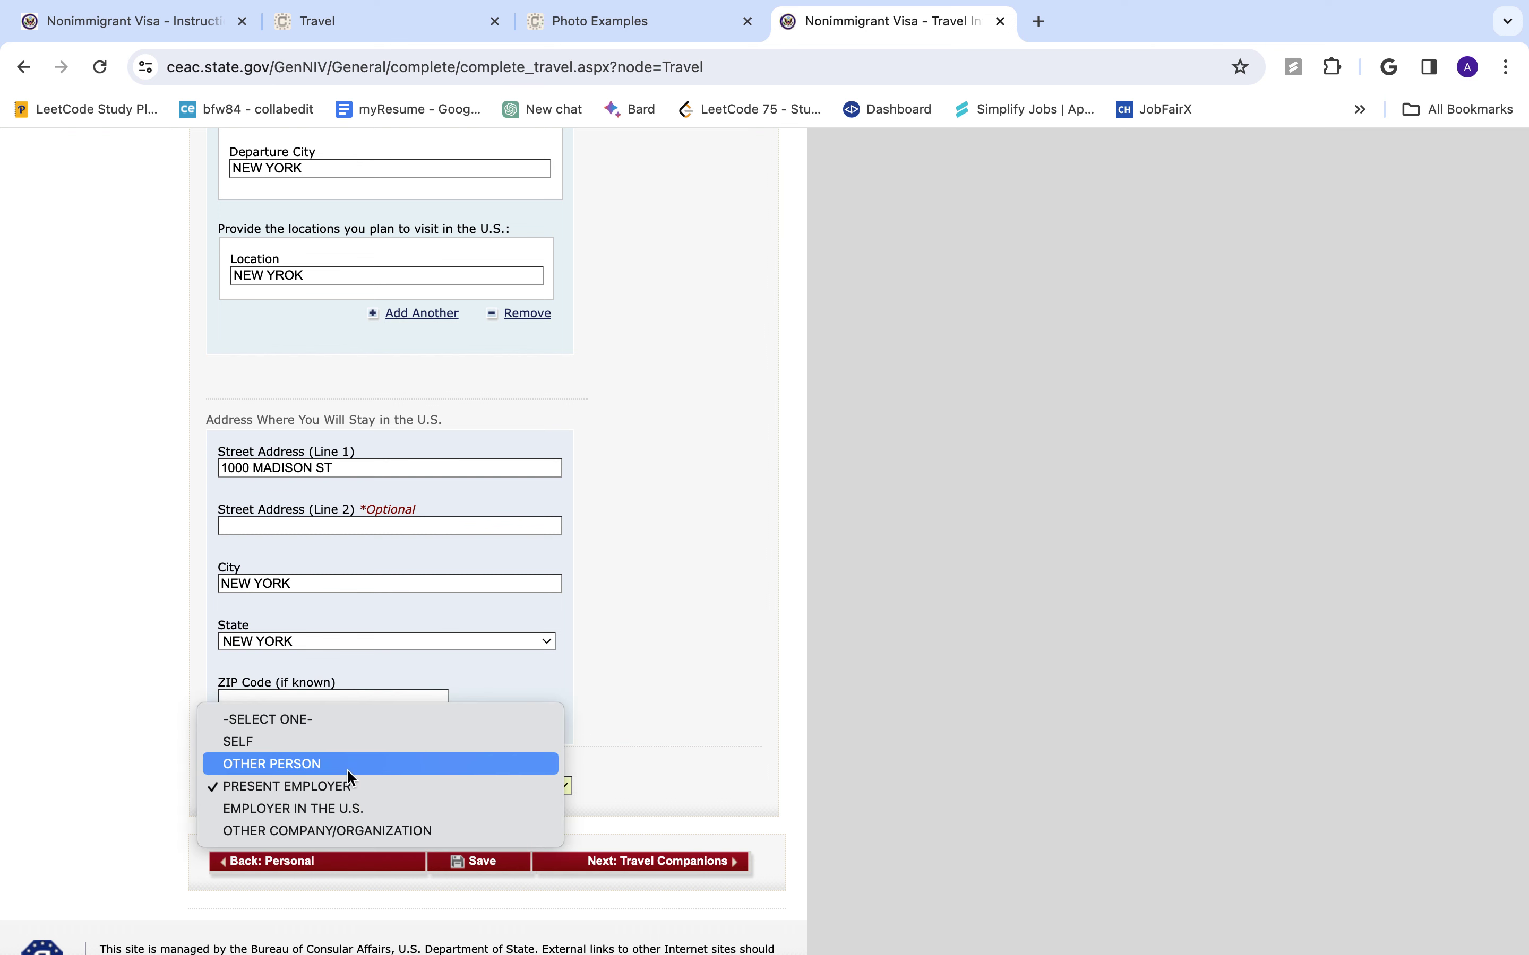
{"action": "left_click", "coordinate": [359, 741]}
{"action": "left_click", "coordinate": [637, 870]}
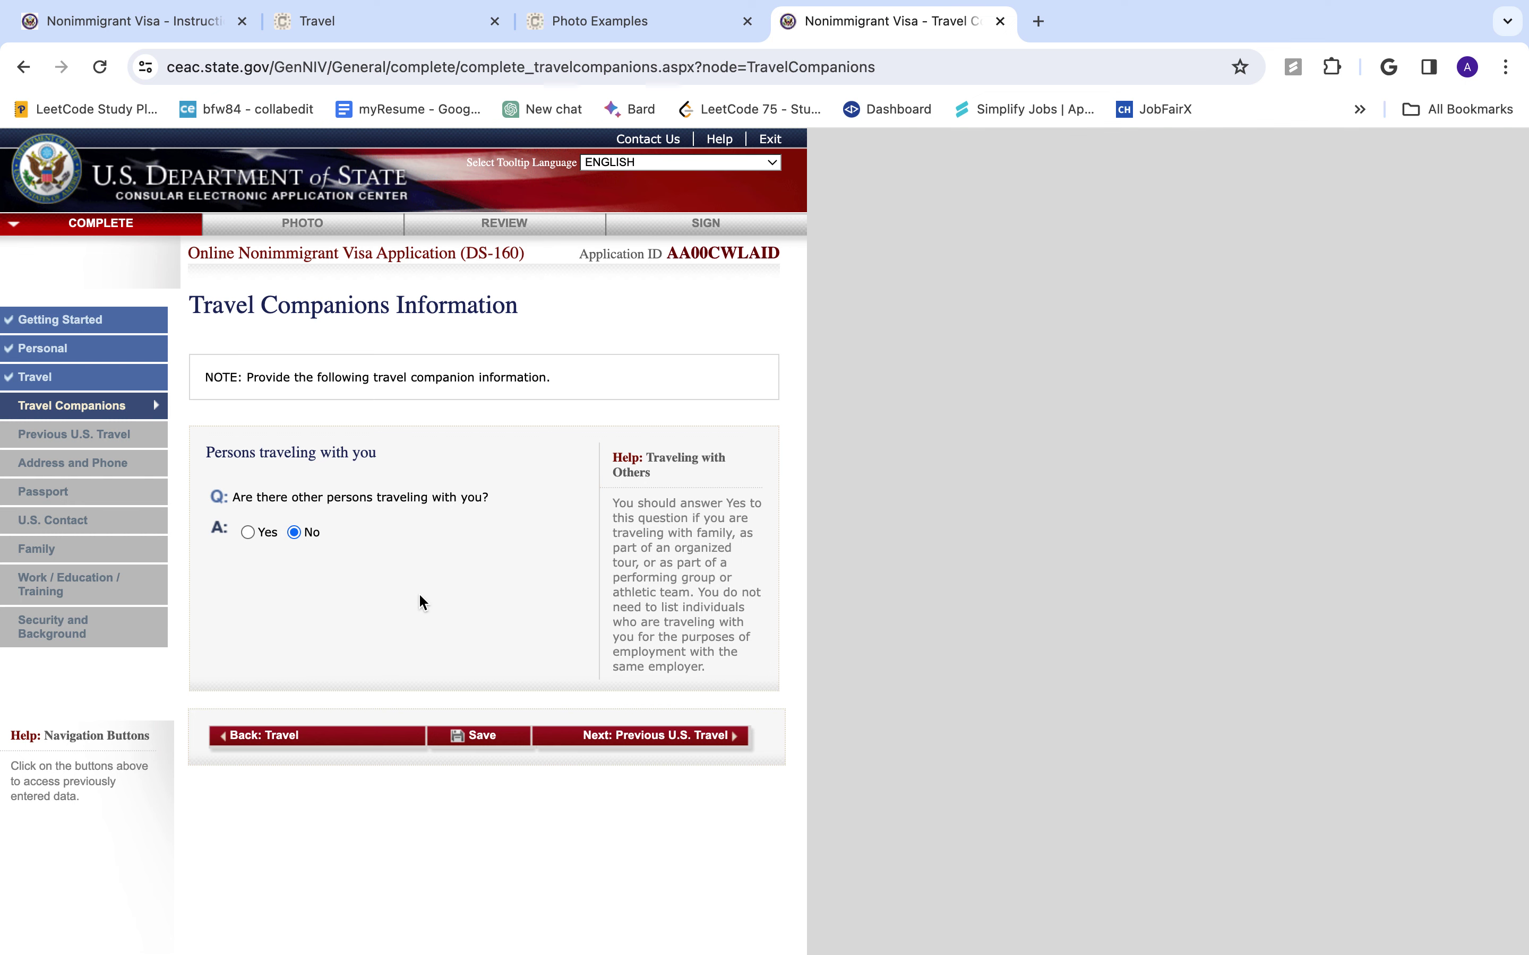
- Leave travel companions as No and continue to the Previous U.S. Travel page
{"action": "left_click", "coordinate": [670, 738]}
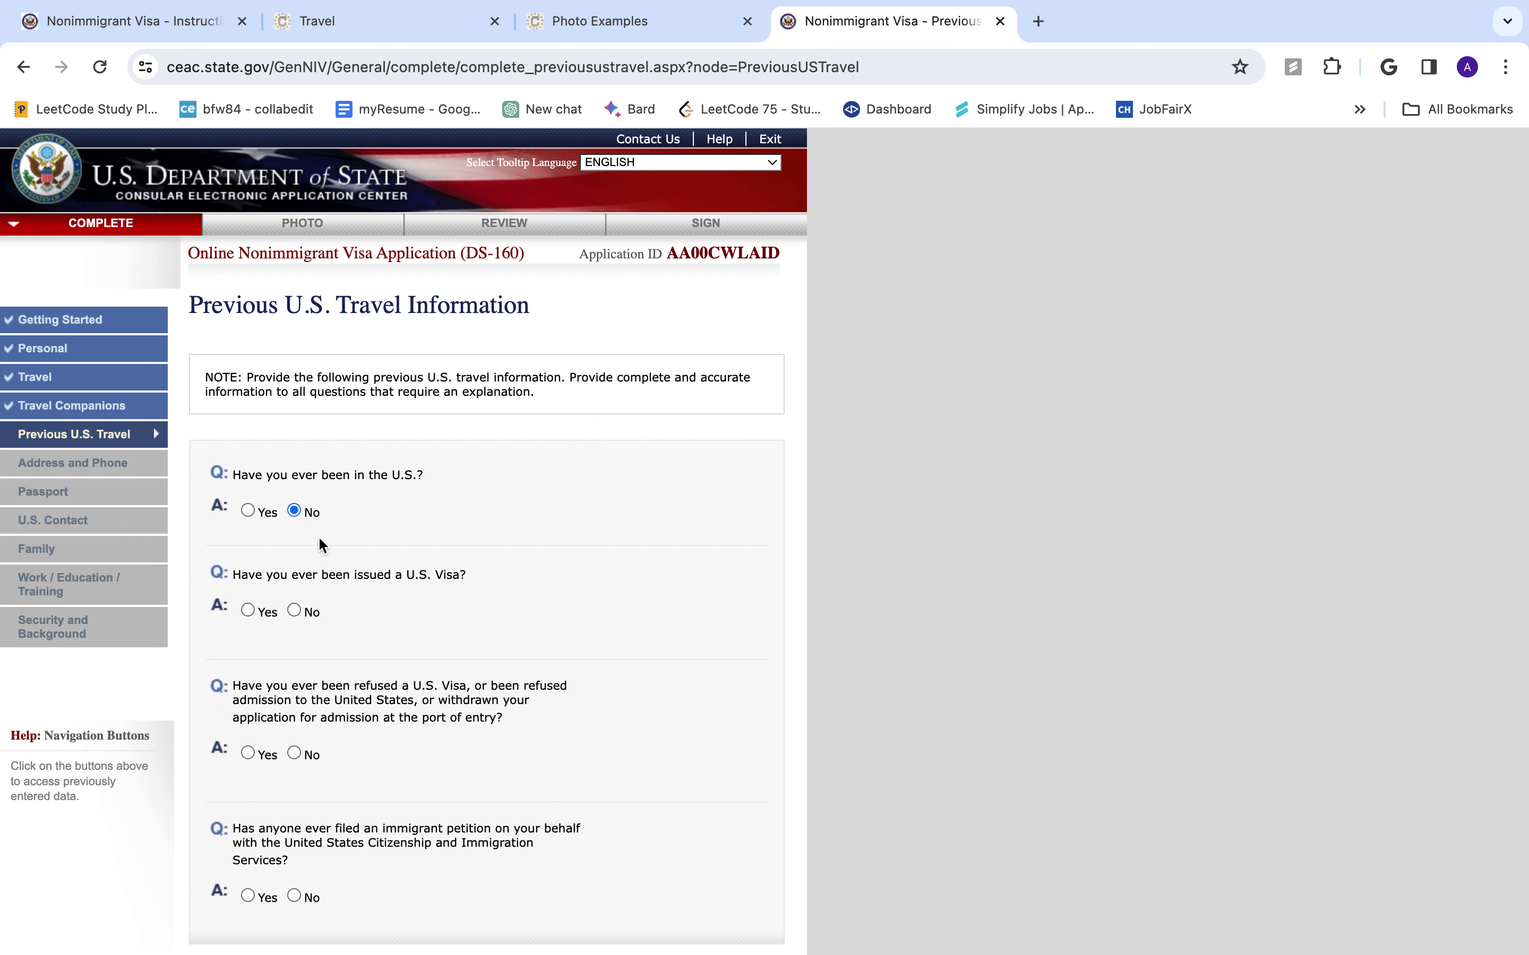
- Answer No to prior U.S. visa, visa refusal and immigrant petition, then go to Address and Phone
{"action": "left_click", "coordinate": [295, 610]}
{"action": "scroll", "coordinate": [375, 681], "scroll_direction": "down", "scroll_amount": 2}
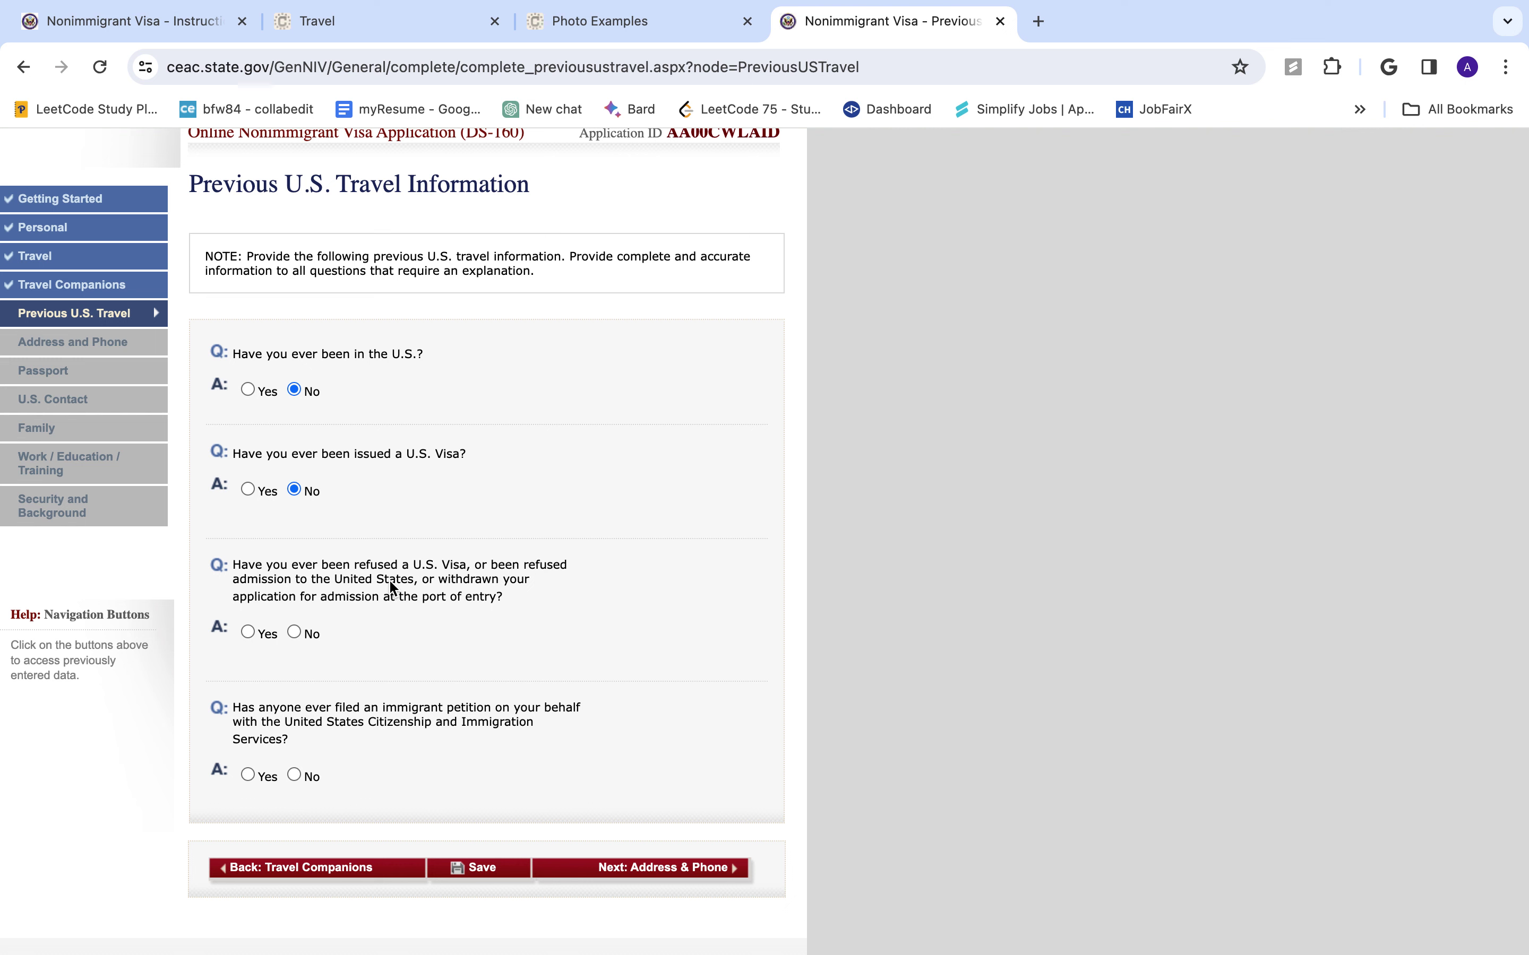
{"action": "left_click", "coordinate": [303, 630]}
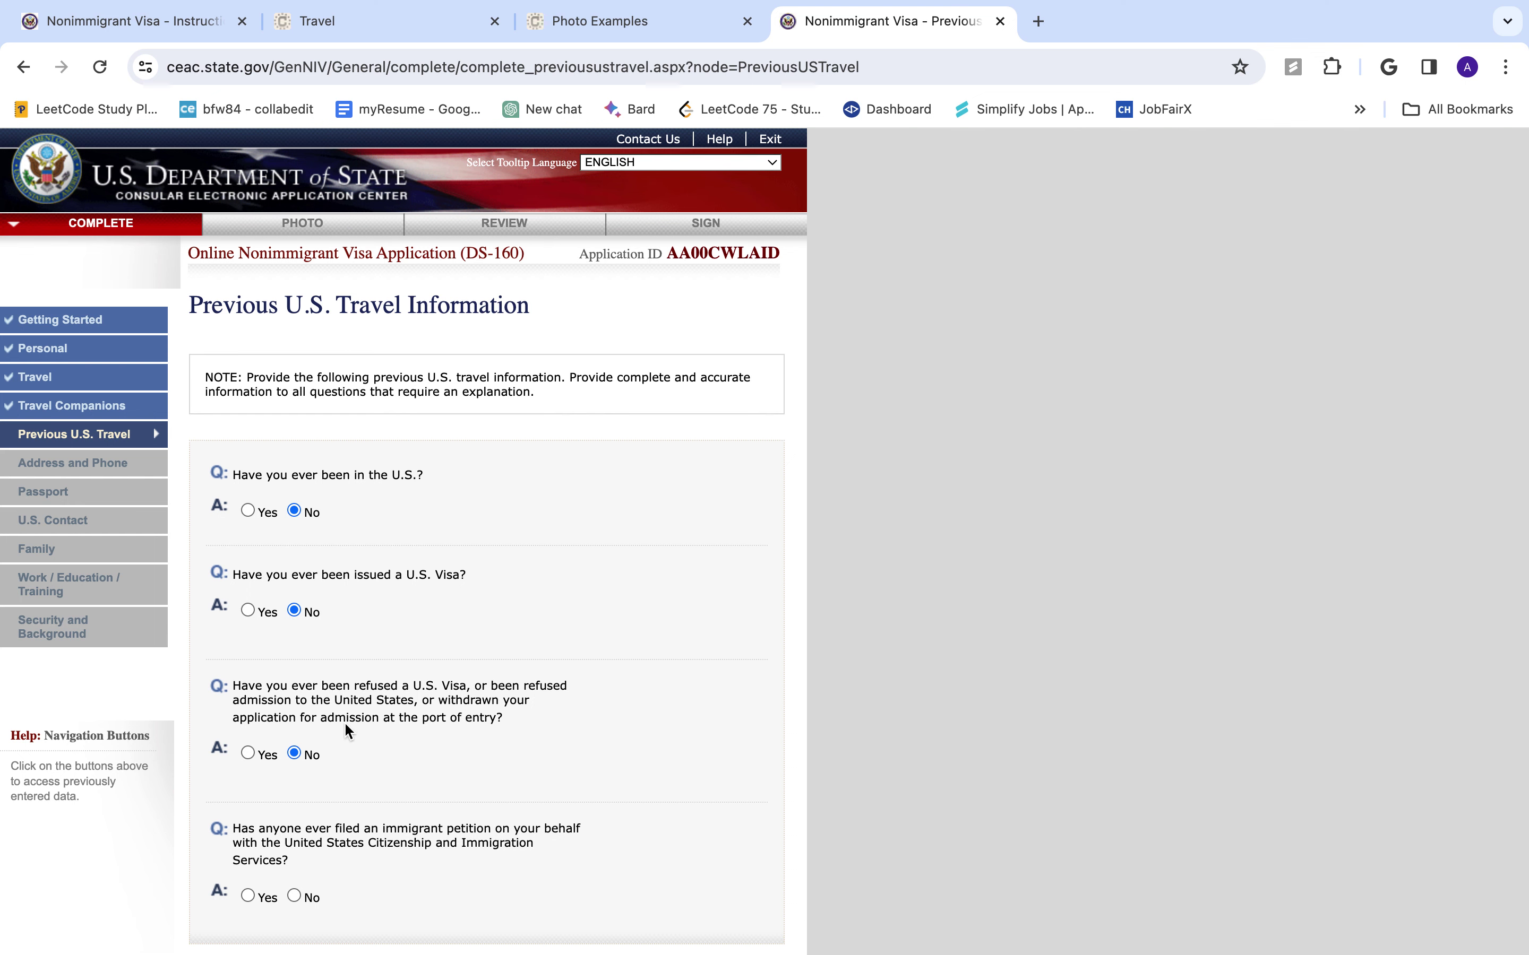
{"action": "scroll", "coordinate": [429, 764], "scroll_direction": "down", "scroll_amount": 2}
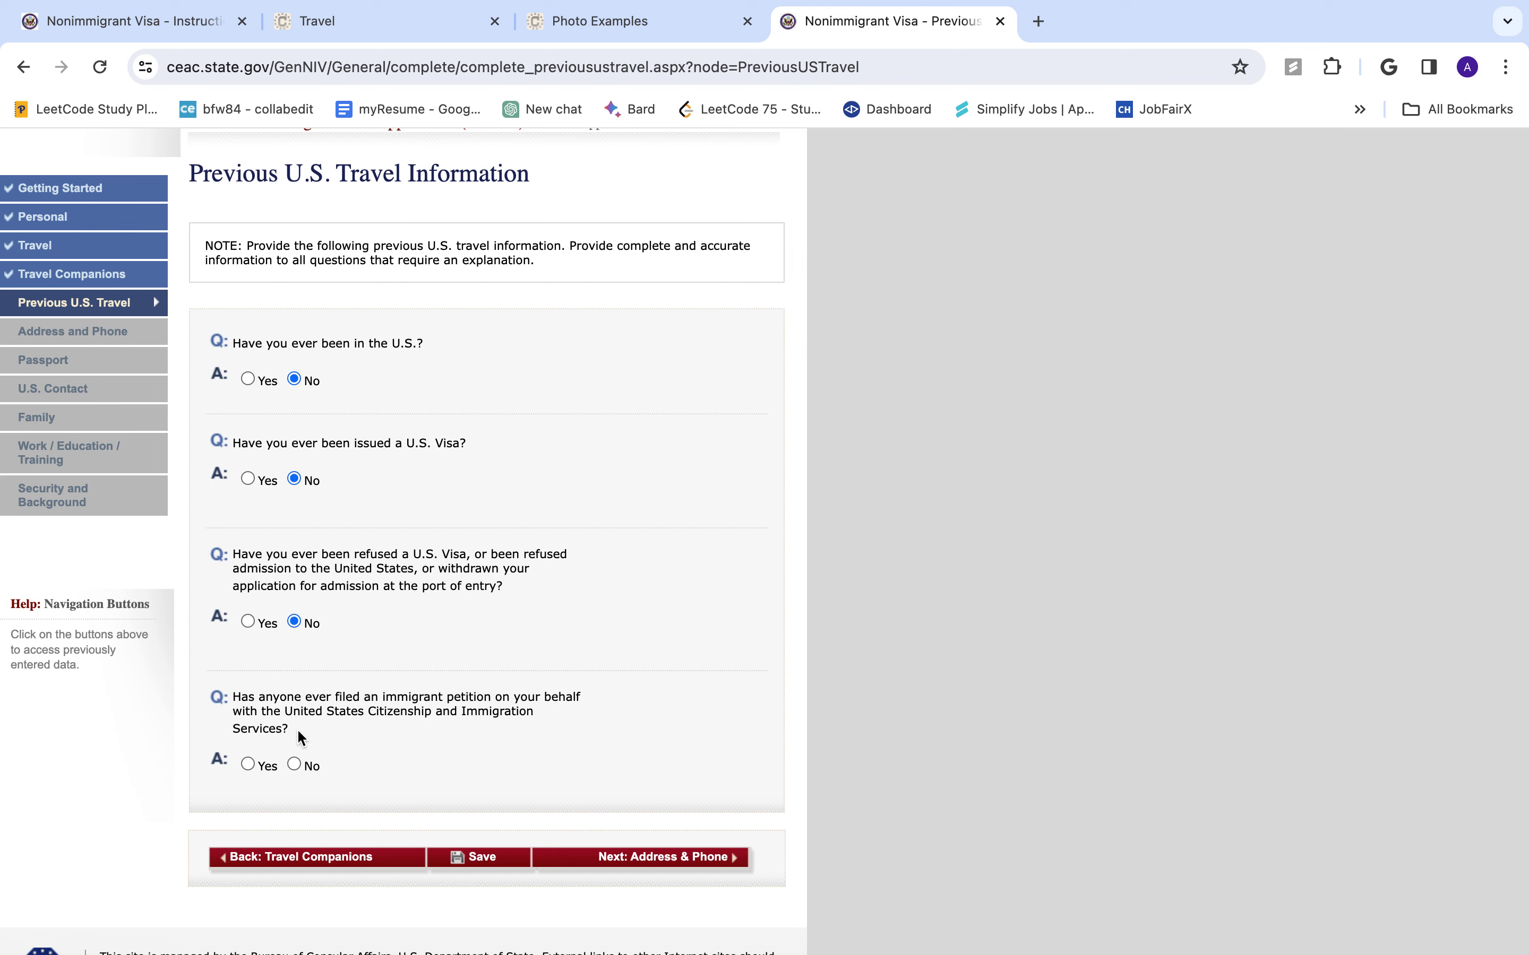
{"action": "left_click", "coordinate": [291, 763]}
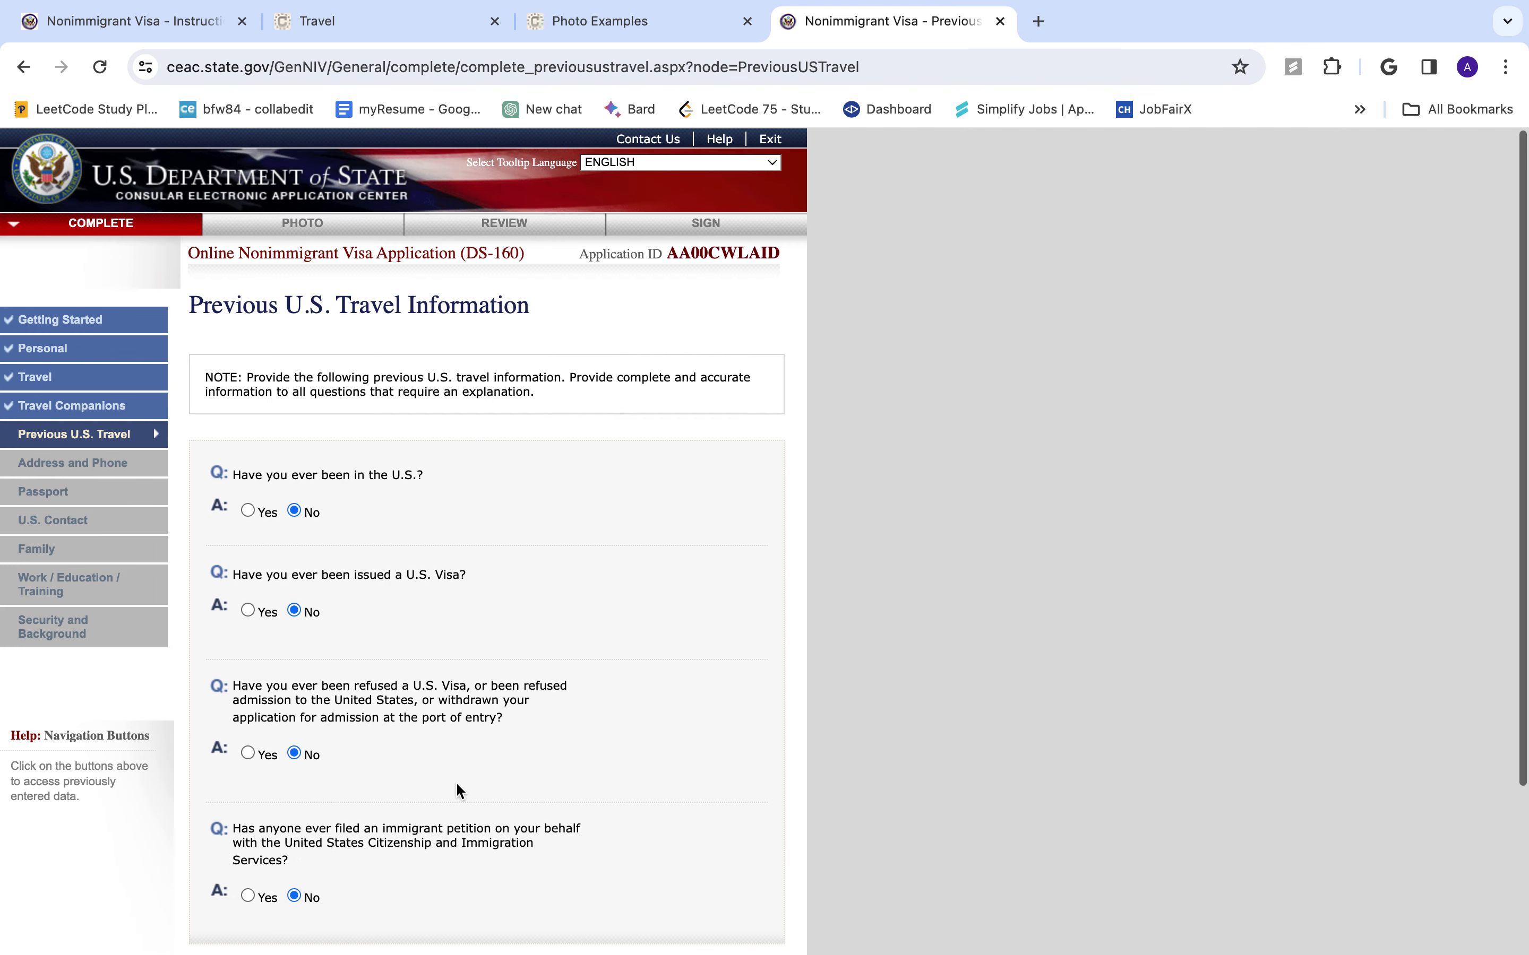
{"action": "scroll", "coordinate": [470, 849], "scroll_direction": "down", "scroll_amount": 3}
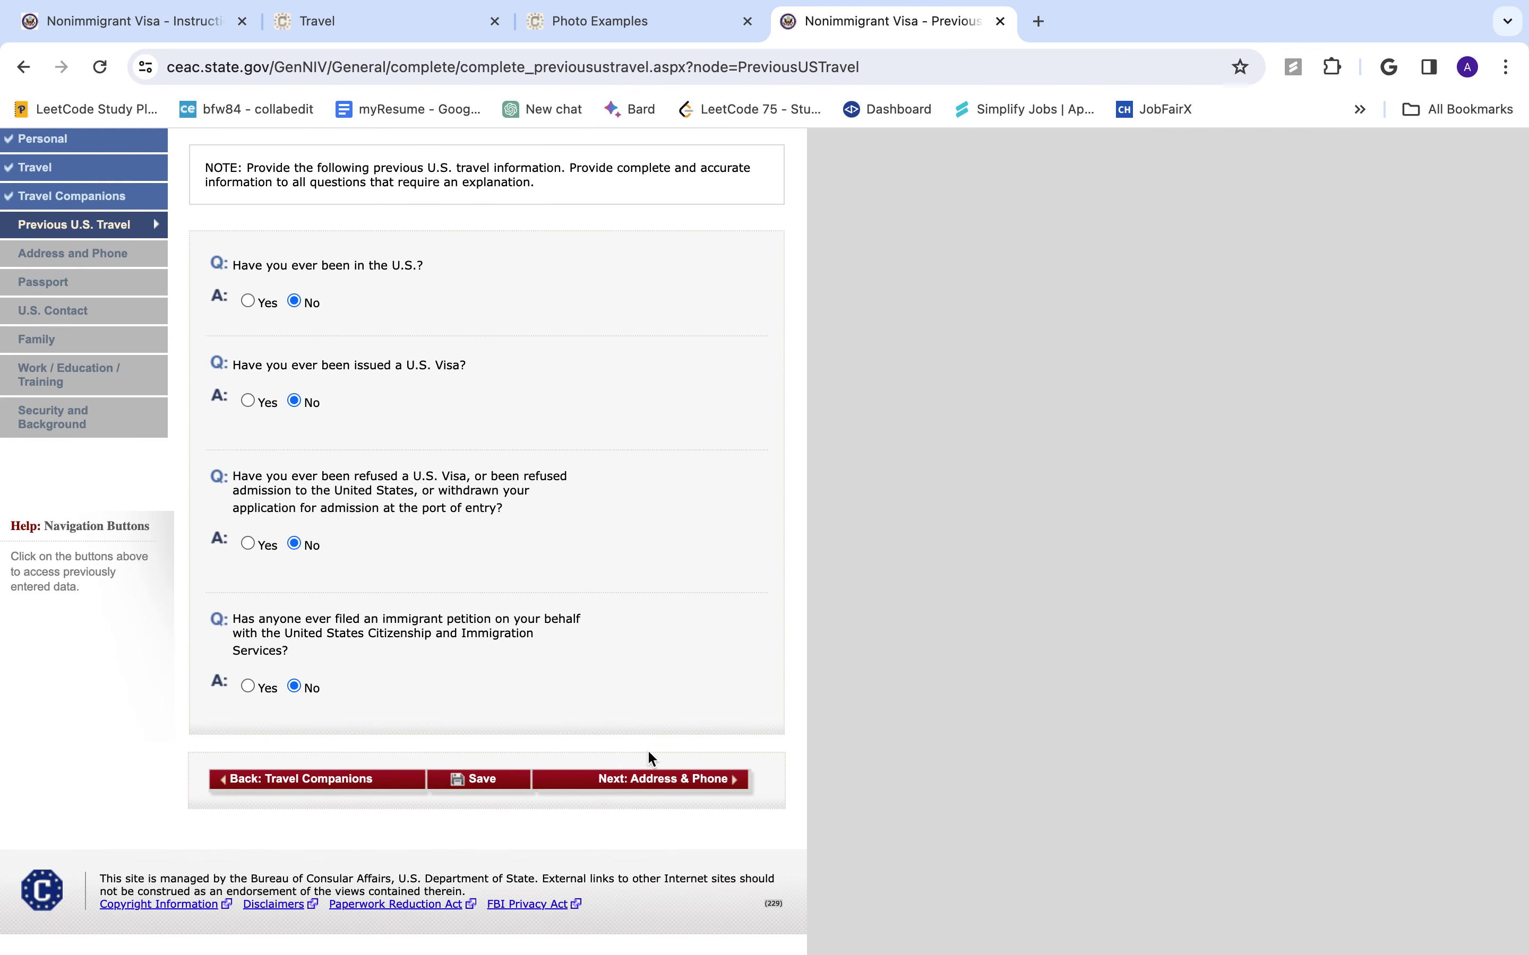
{"action": "scroll", "coordinate": [651, 759], "scroll_direction": "up", "scroll_amount": 2}
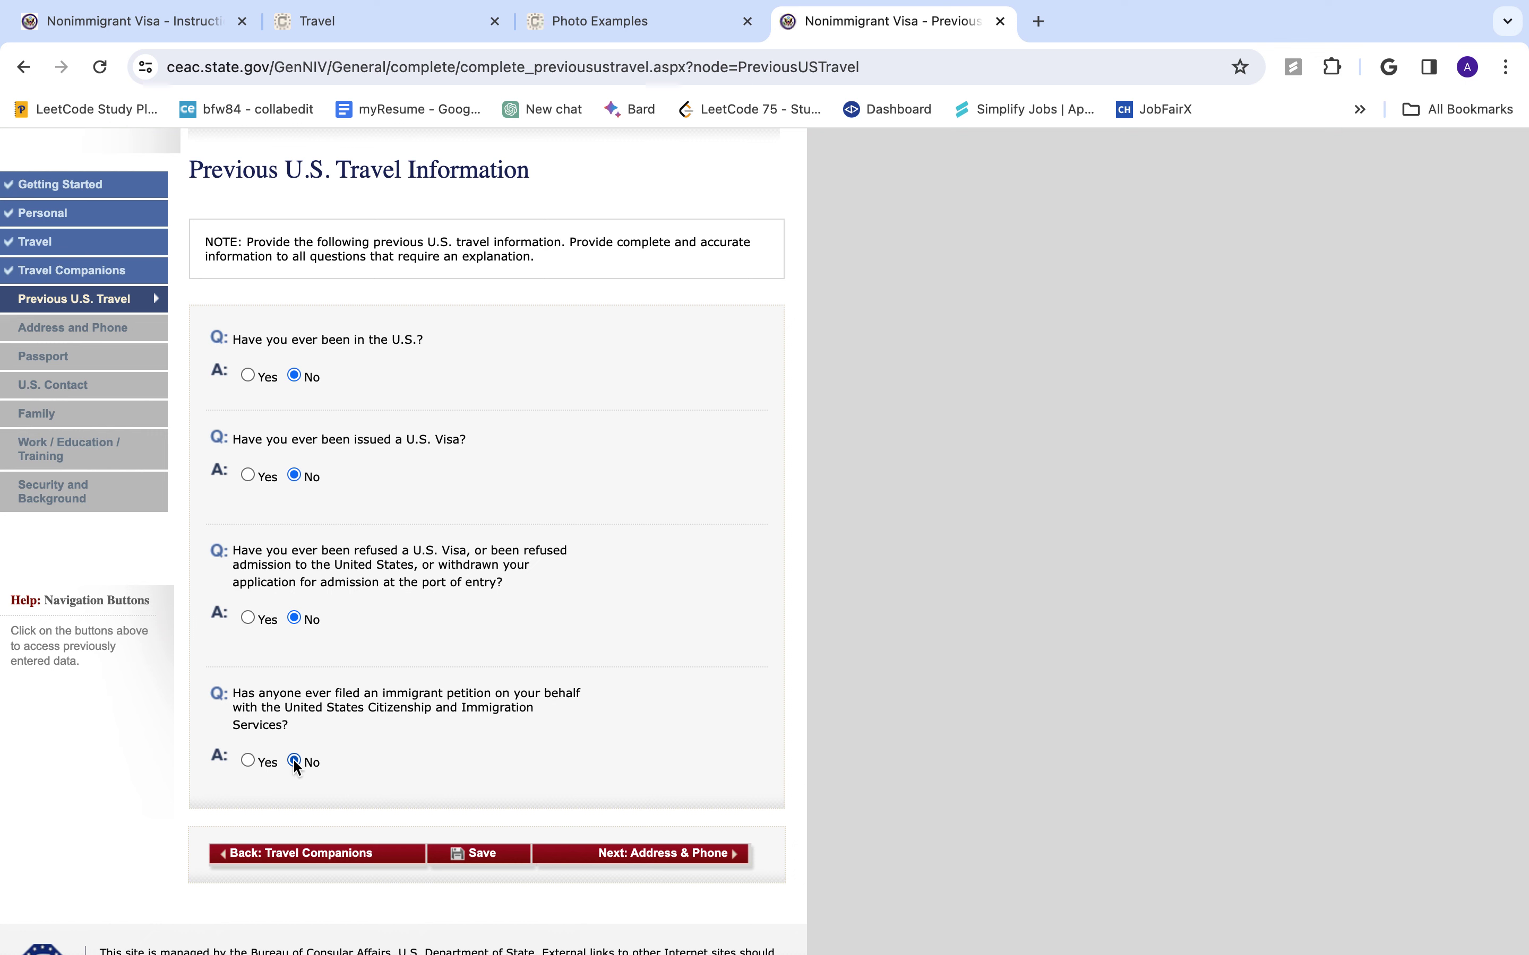
{"action": "left_click", "coordinate": [658, 854]}
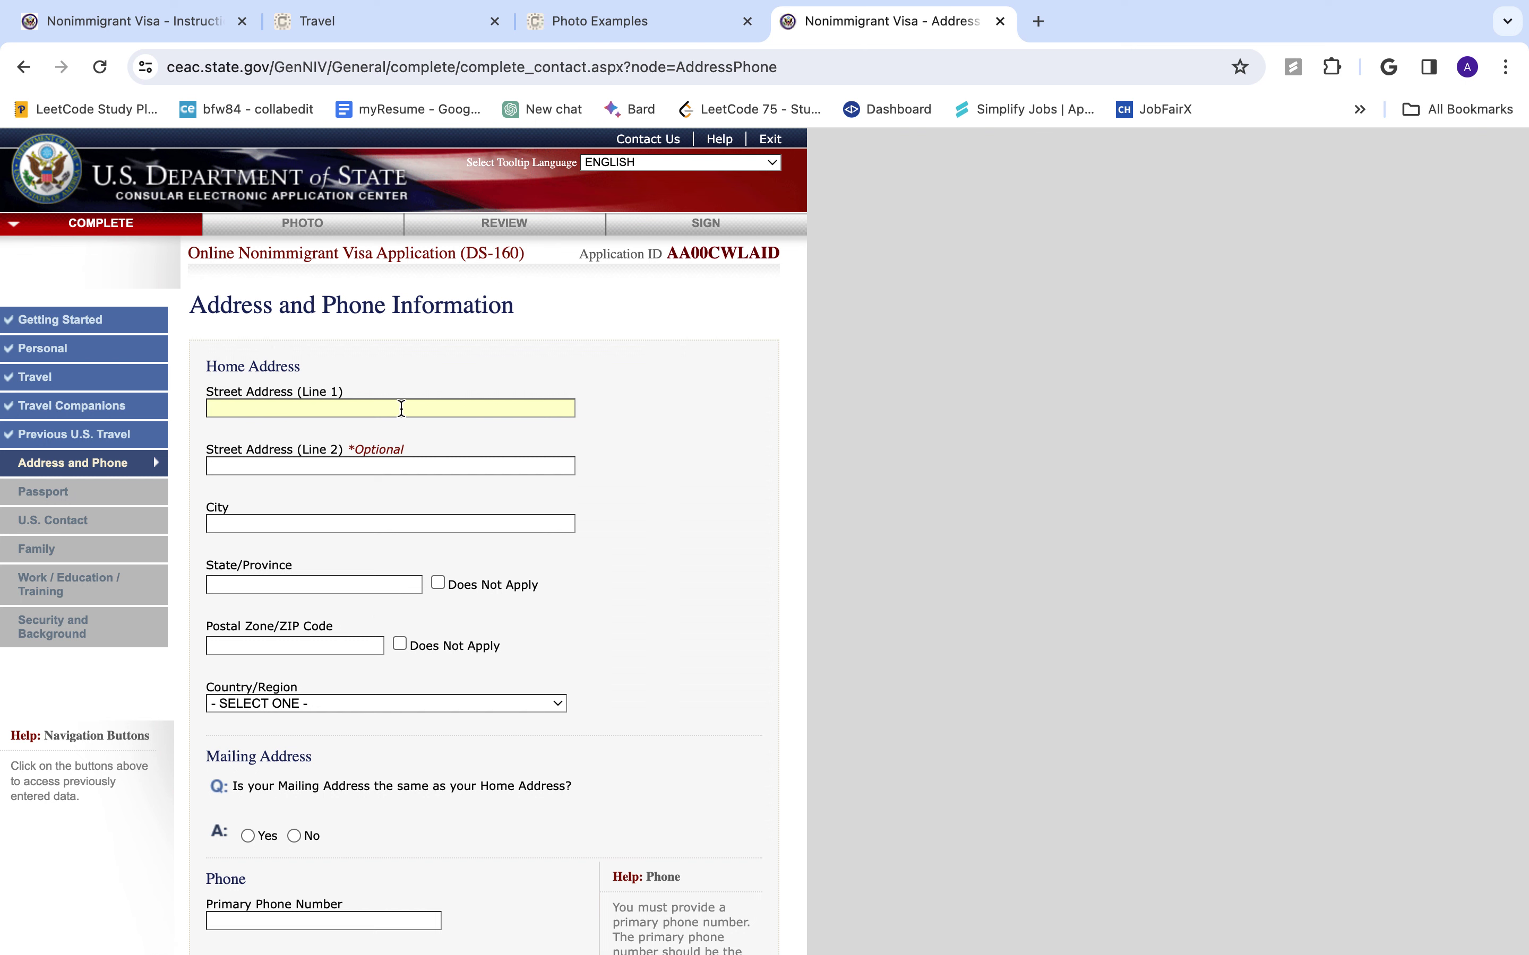
{"action": "scroll", "coordinate": [494, 300], "scroll_direction": "down", "scroll_amount": 15}
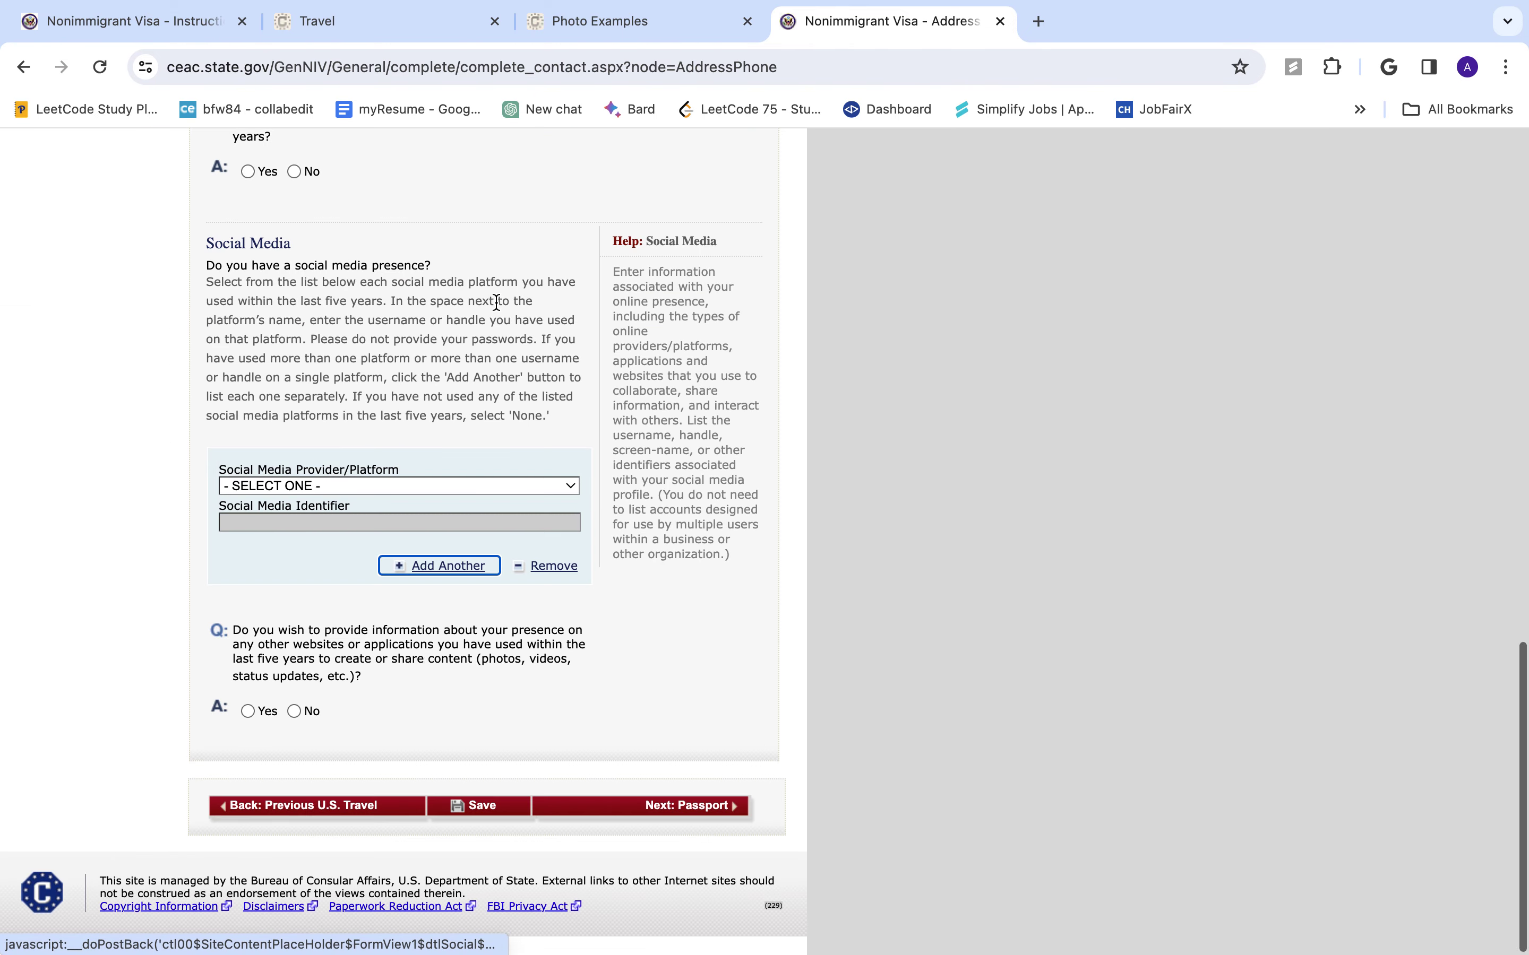
{"action": "scroll", "coordinate": [494, 300], "scroll_direction": "up", "scroll_amount": 15}
{"action": "left_click", "coordinate": [426, 388]}
{"action": "key", "text": "BackSpace"}
{"action": "key", "text": "BackSpace"}
{"action": "key", "text": "BackSpace"}
{"action": "type", "text": "ON ST"}
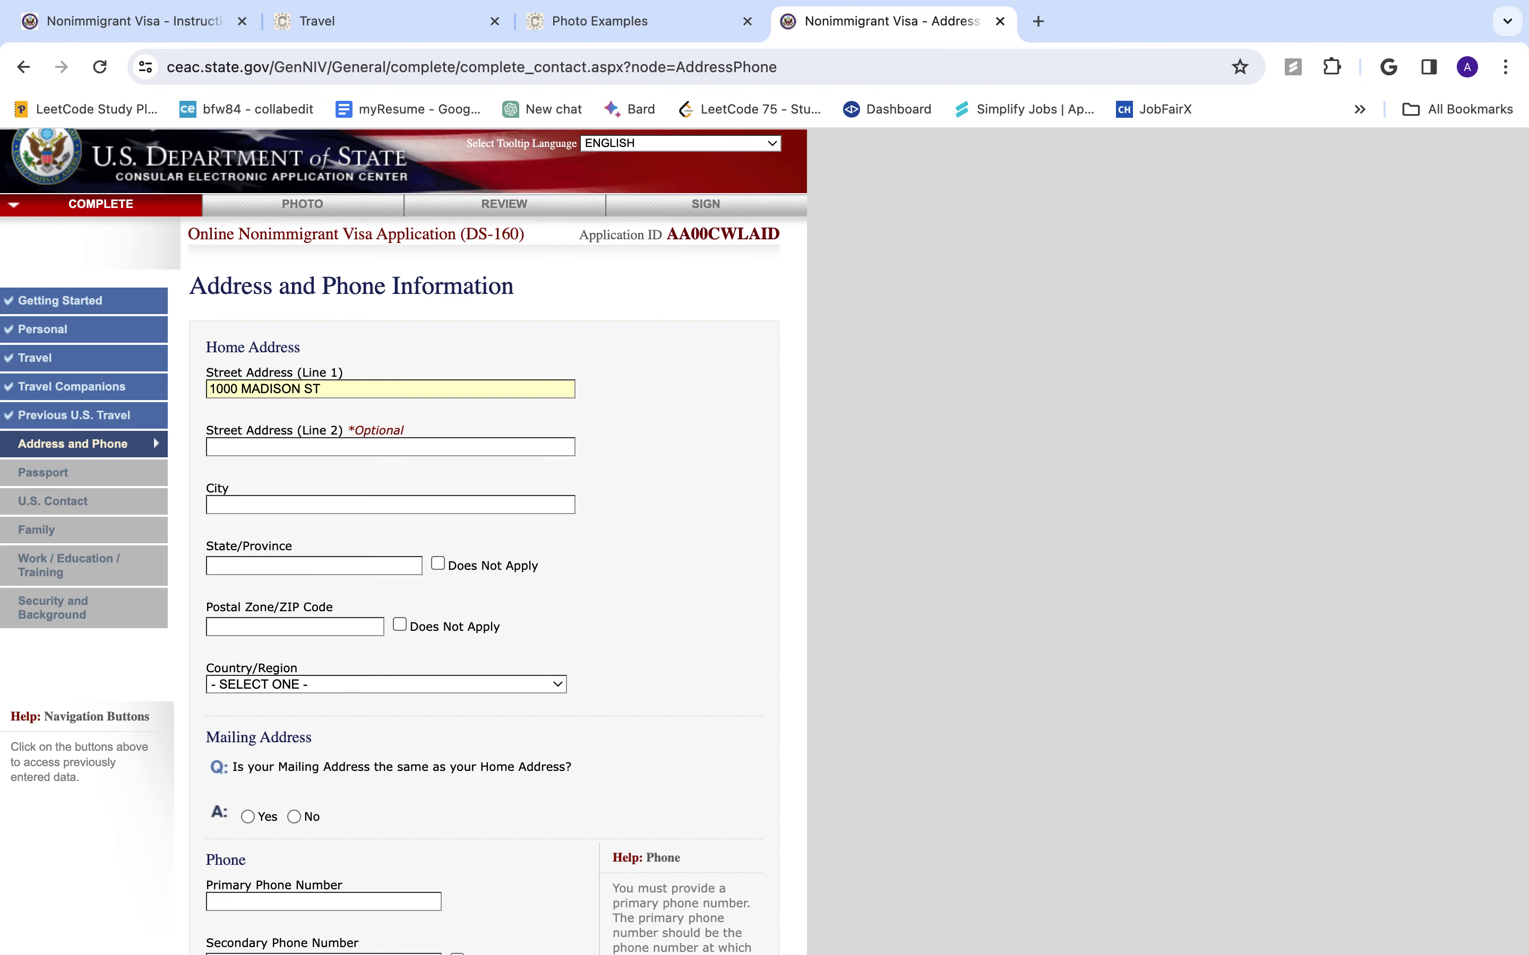
{"action": "key", "text": "Tab"}
{"action": "scroll", "coordinate": [425, 397], "scroll_direction": "down", "scroll_amount": 15}
{"action": "scroll", "coordinate": [426, 397], "scroll_direction": "up", "scroll_amount": 10}
{"action": "scroll", "coordinate": [422, 387], "scroll_direction": "up", "scroll_amount": 8}
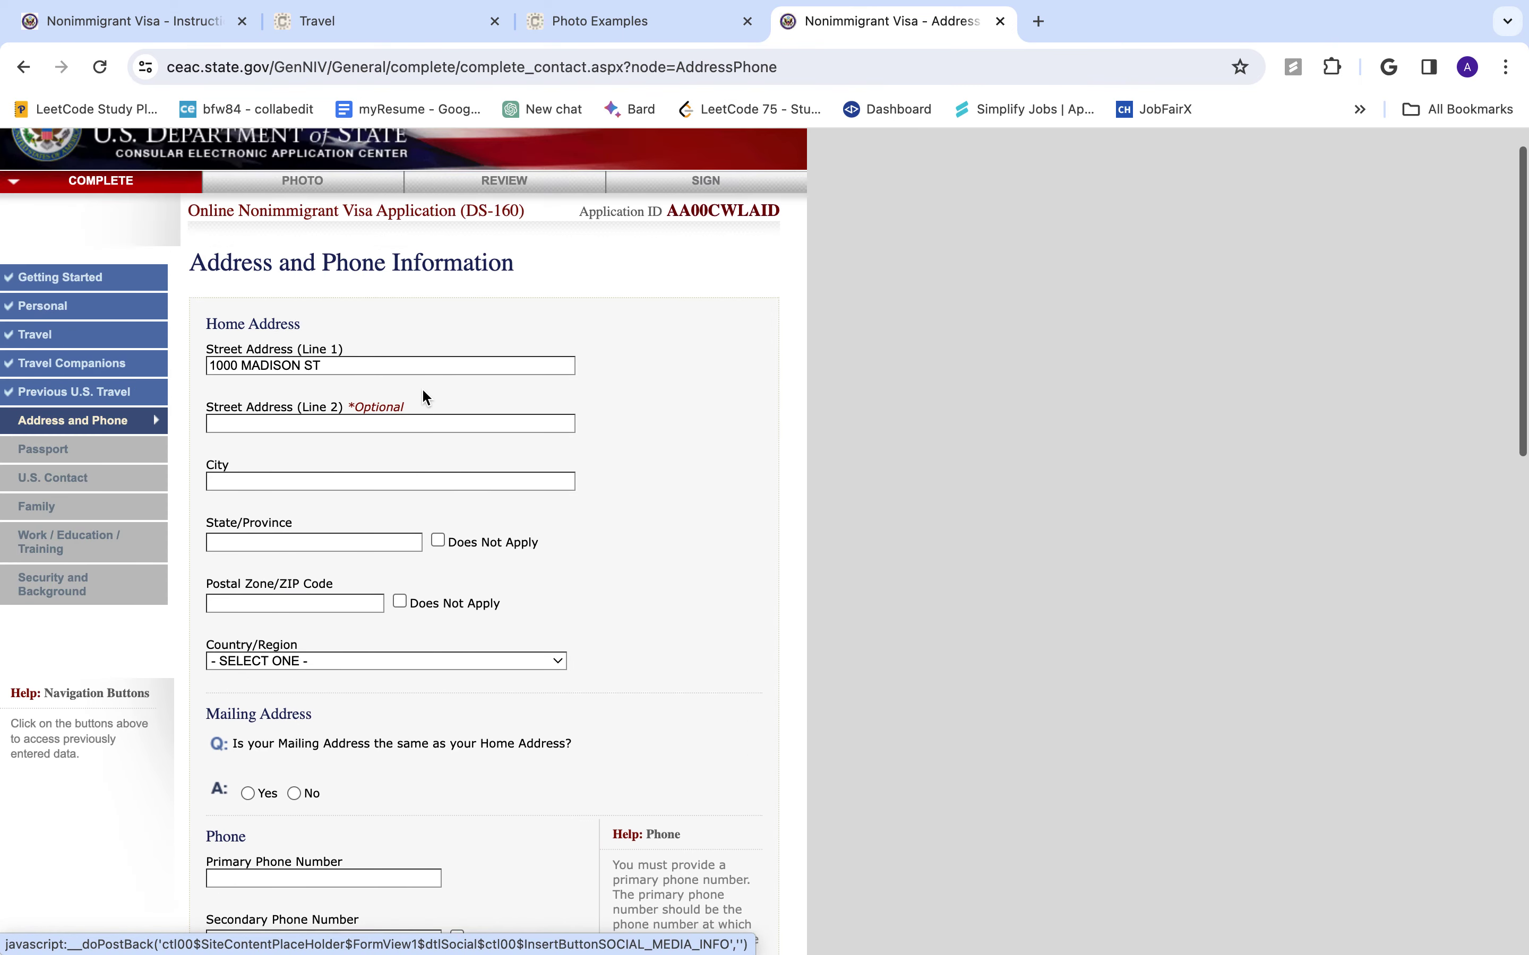
{"action": "left_click", "coordinate": [362, 483]}
{"action": "type", "text": "NEW YORK"}
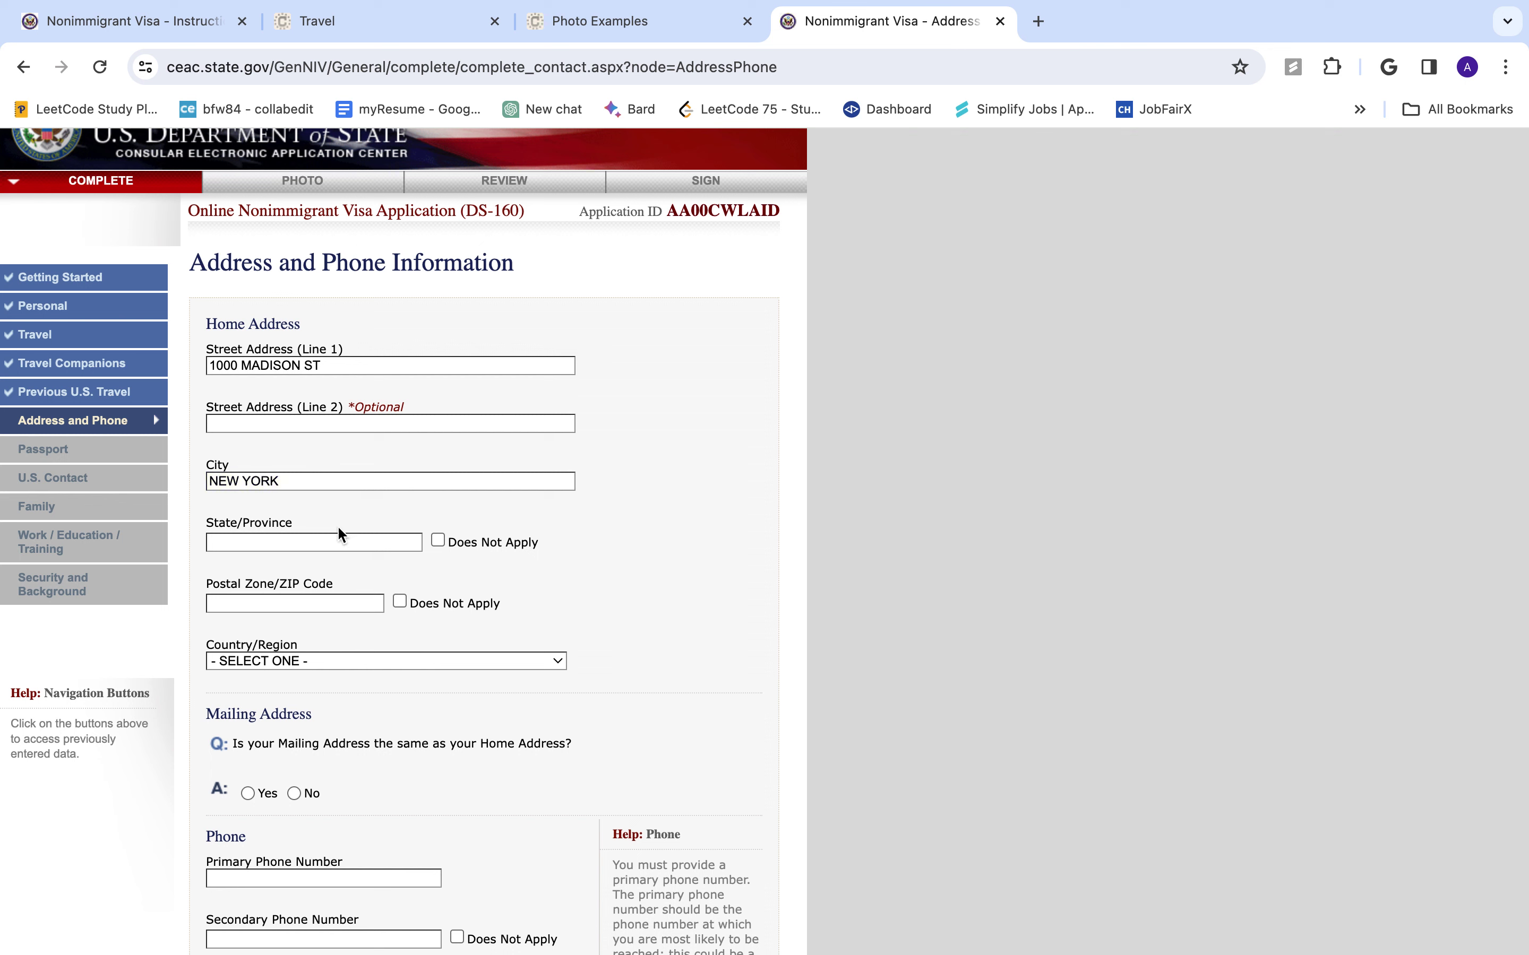
{"action": "left_click", "coordinate": [376, 541]}
{"action": "left_click", "coordinate": [438, 540]}
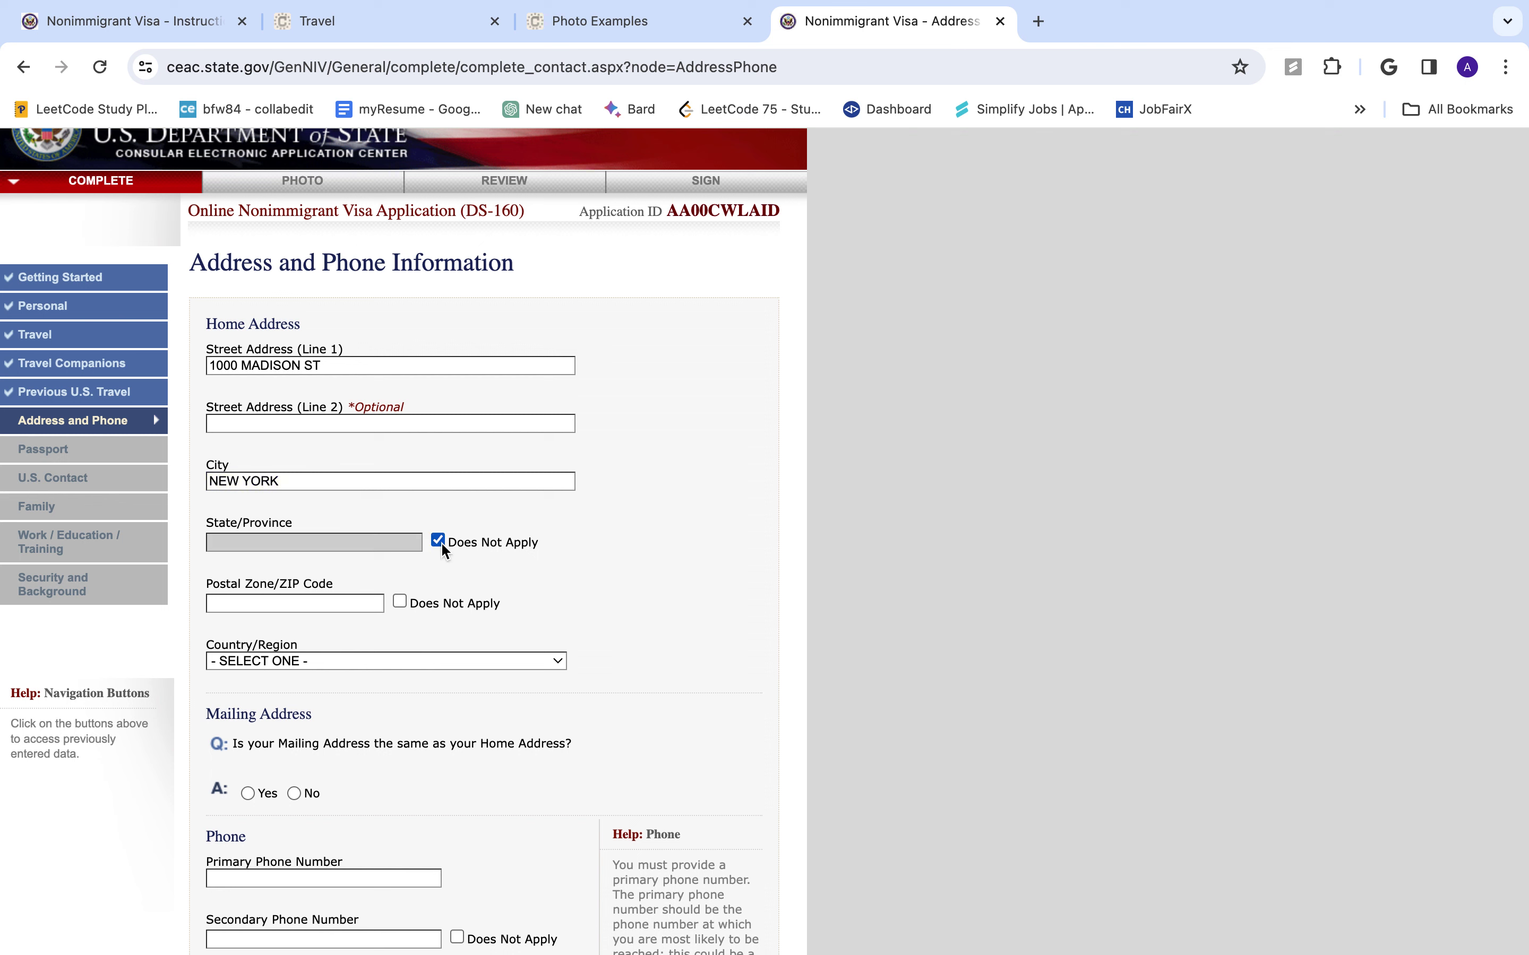
{"action": "left_click", "coordinate": [438, 541]}
{"action": "left_click", "coordinate": [326, 544]}
{"action": "type", "text": "N"}
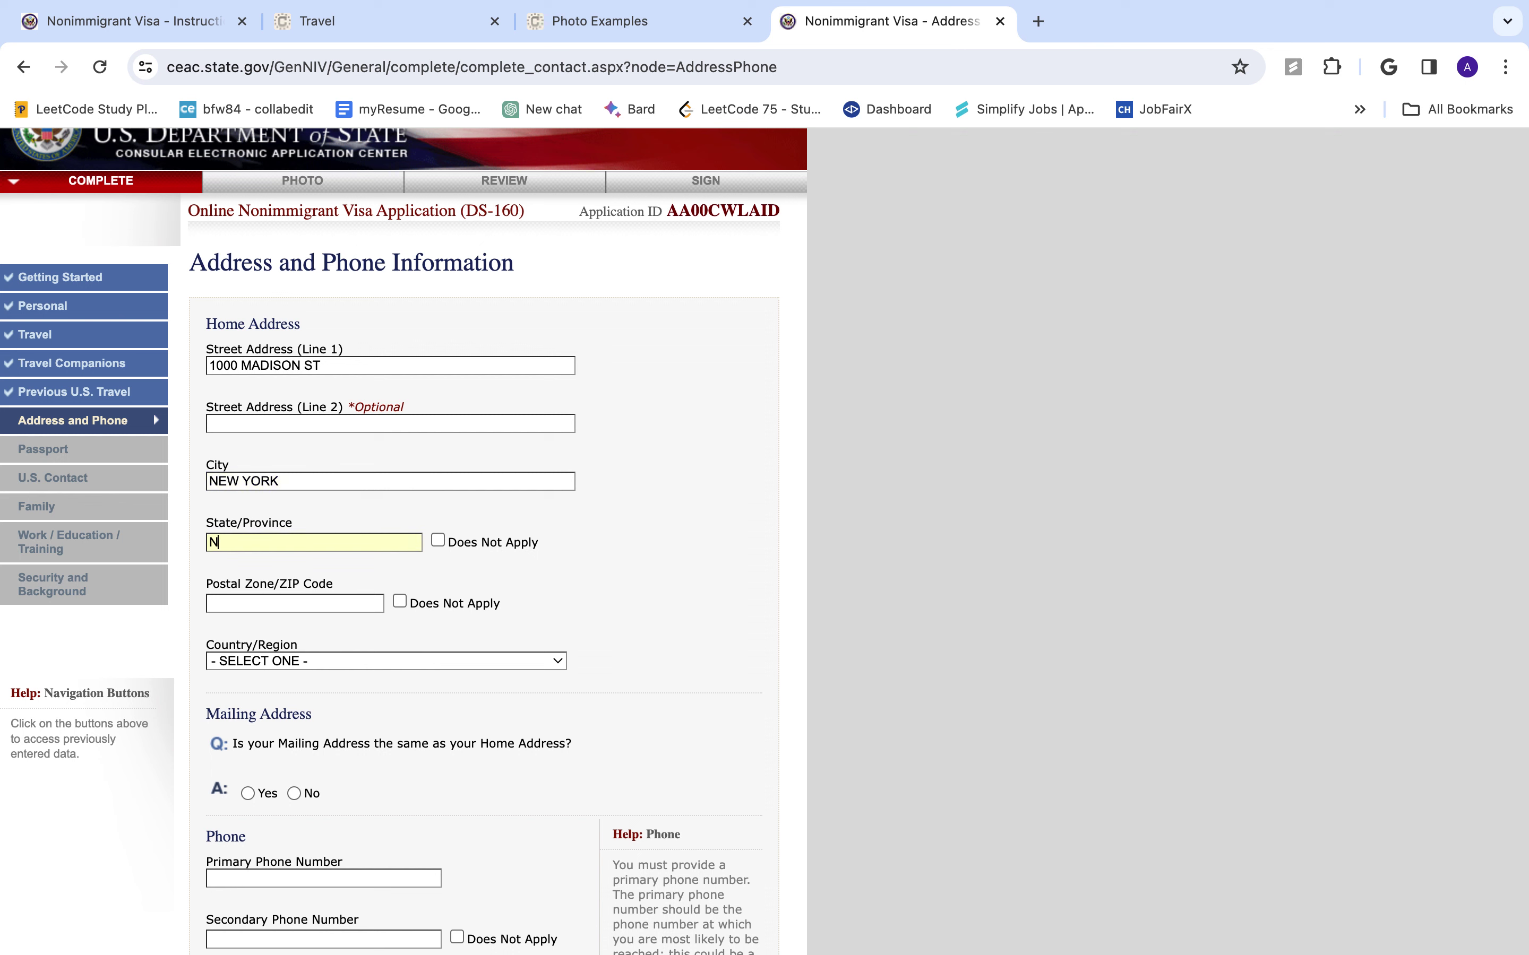
{"action": "type", "text": "EW YORK"}
{"action": "type", "text": "10001"}
{"action": "left_click", "coordinate": [302, 661]}
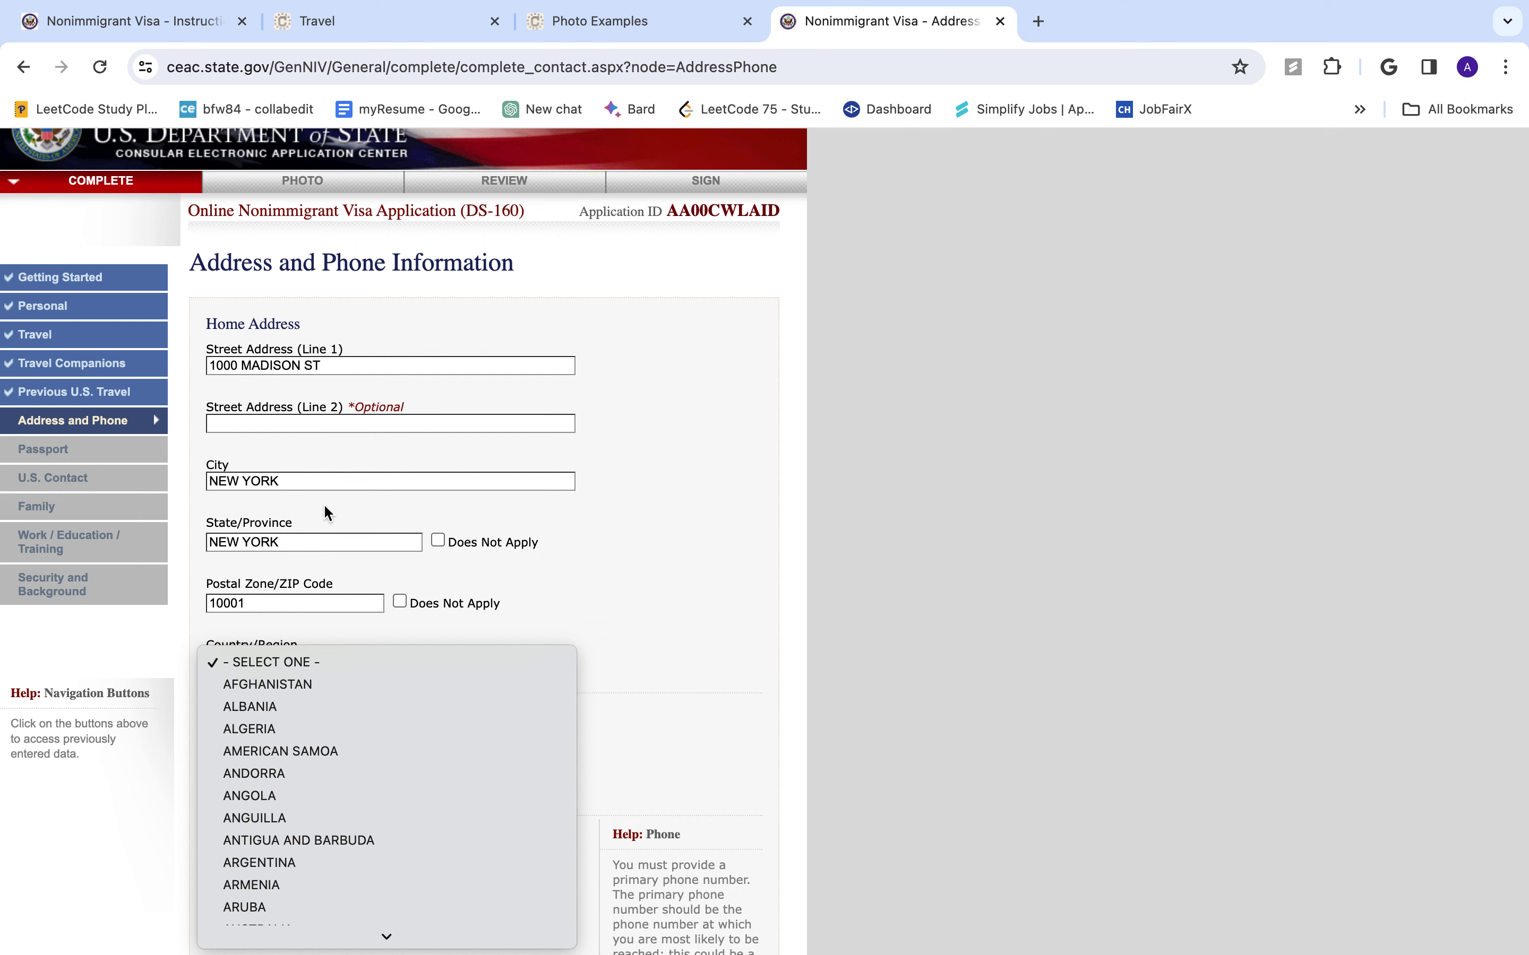
{"action": "left_click", "coordinate": [647, 303]}
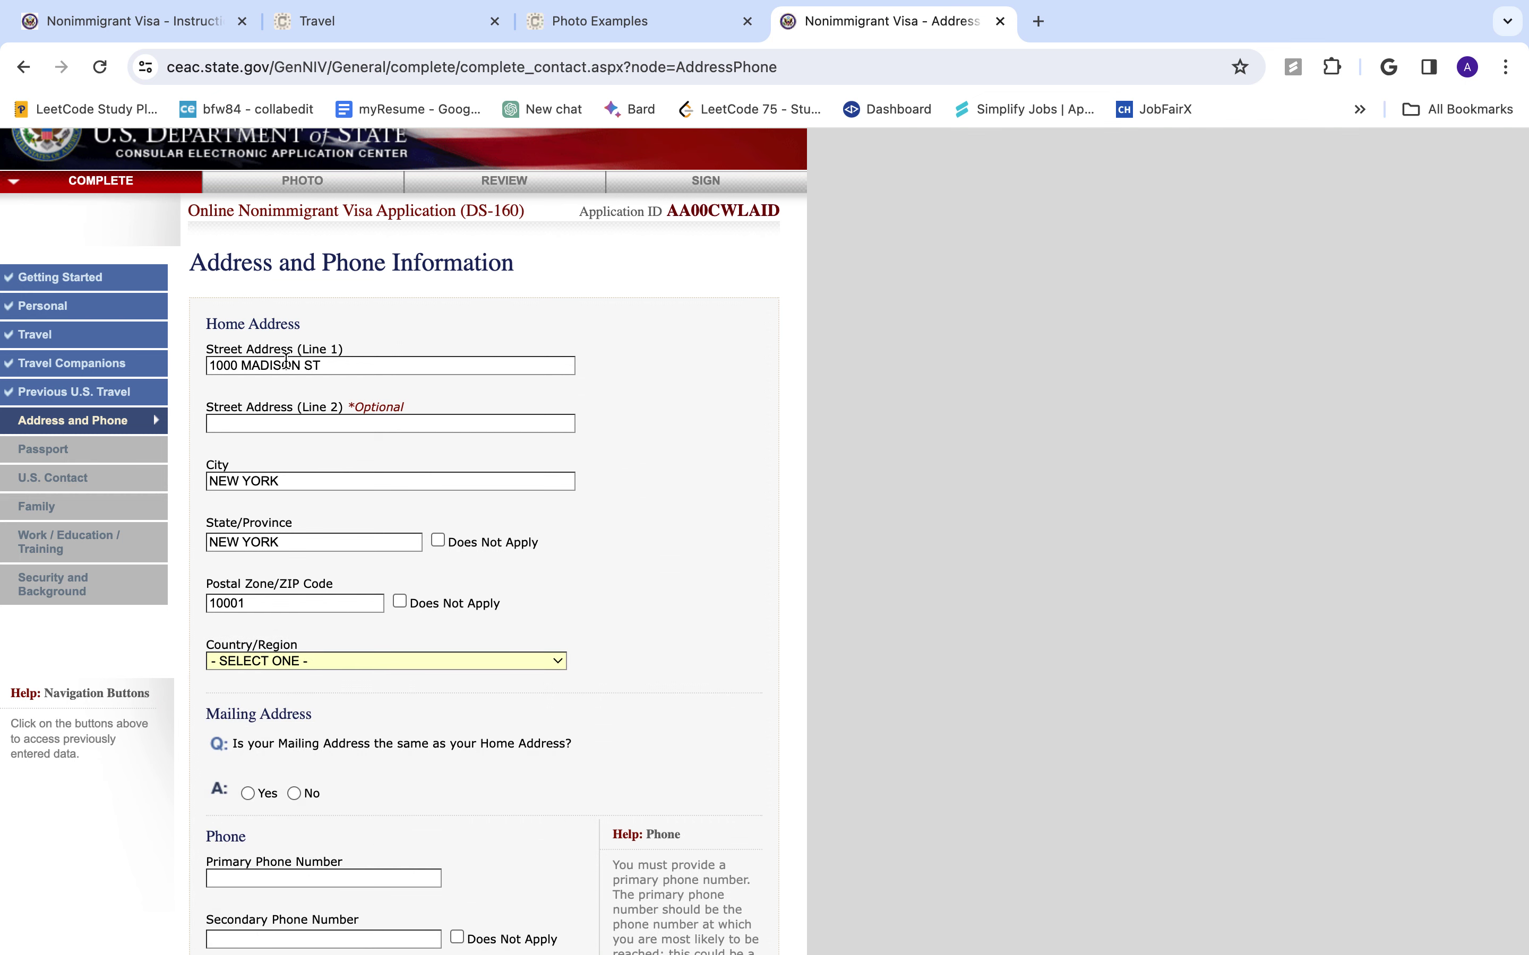
{"action": "scroll", "coordinate": [285, 360], "scroll_direction": "up", "scroll_amount": 1}
{"action": "triple_click", "coordinate": [342, 403]}
{"action": "key", "text": "BackSpace"}
{"action": "triple_click", "coordinate": [301, 525]}
{"action": "key", "text": "BackSpace"}
{"action": "triple_click", "coordinate": [289, 583]}
{"action": "key", "text": "BackSpace"}
{"action": "triple_click", "coordinate": [276, 645]}
{"action": "key", "text": "BackSpace"}
{"action": "left_click", "coordinate": [496, 408]}
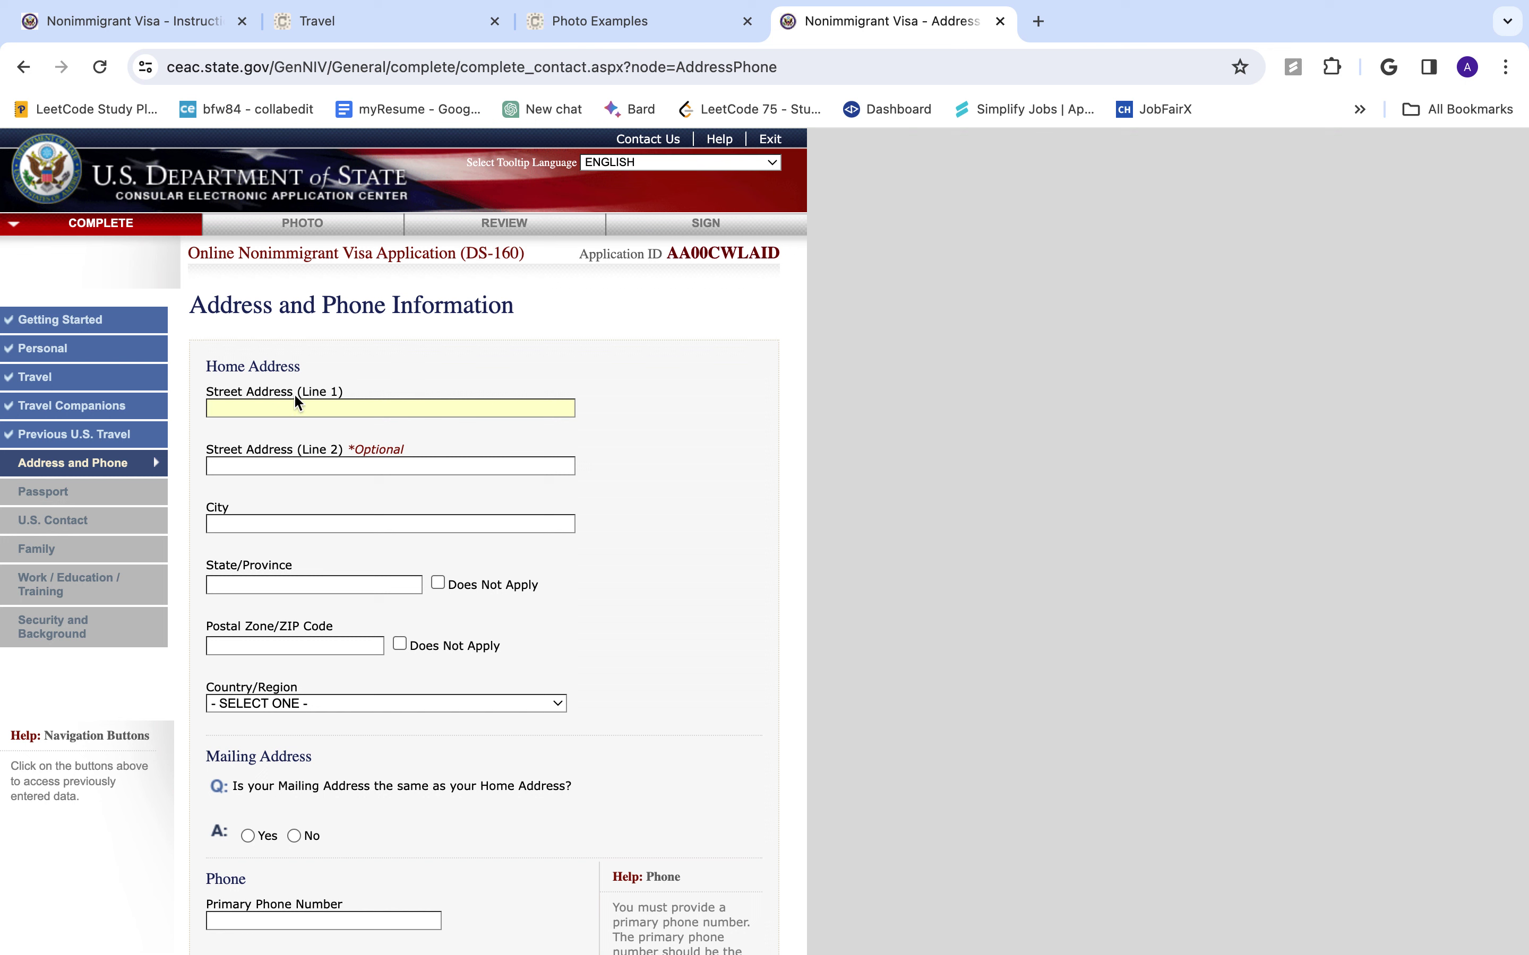
- Enter KATHMANDU as the home street address and the city
{"action": "type", "text": "KATHMANDU"}
{"action": "key", "text": "Tab"}
{"action": "scroll", "coordinate": [443, 563], "scroll_direction": "down", "scroll_amount": 20}
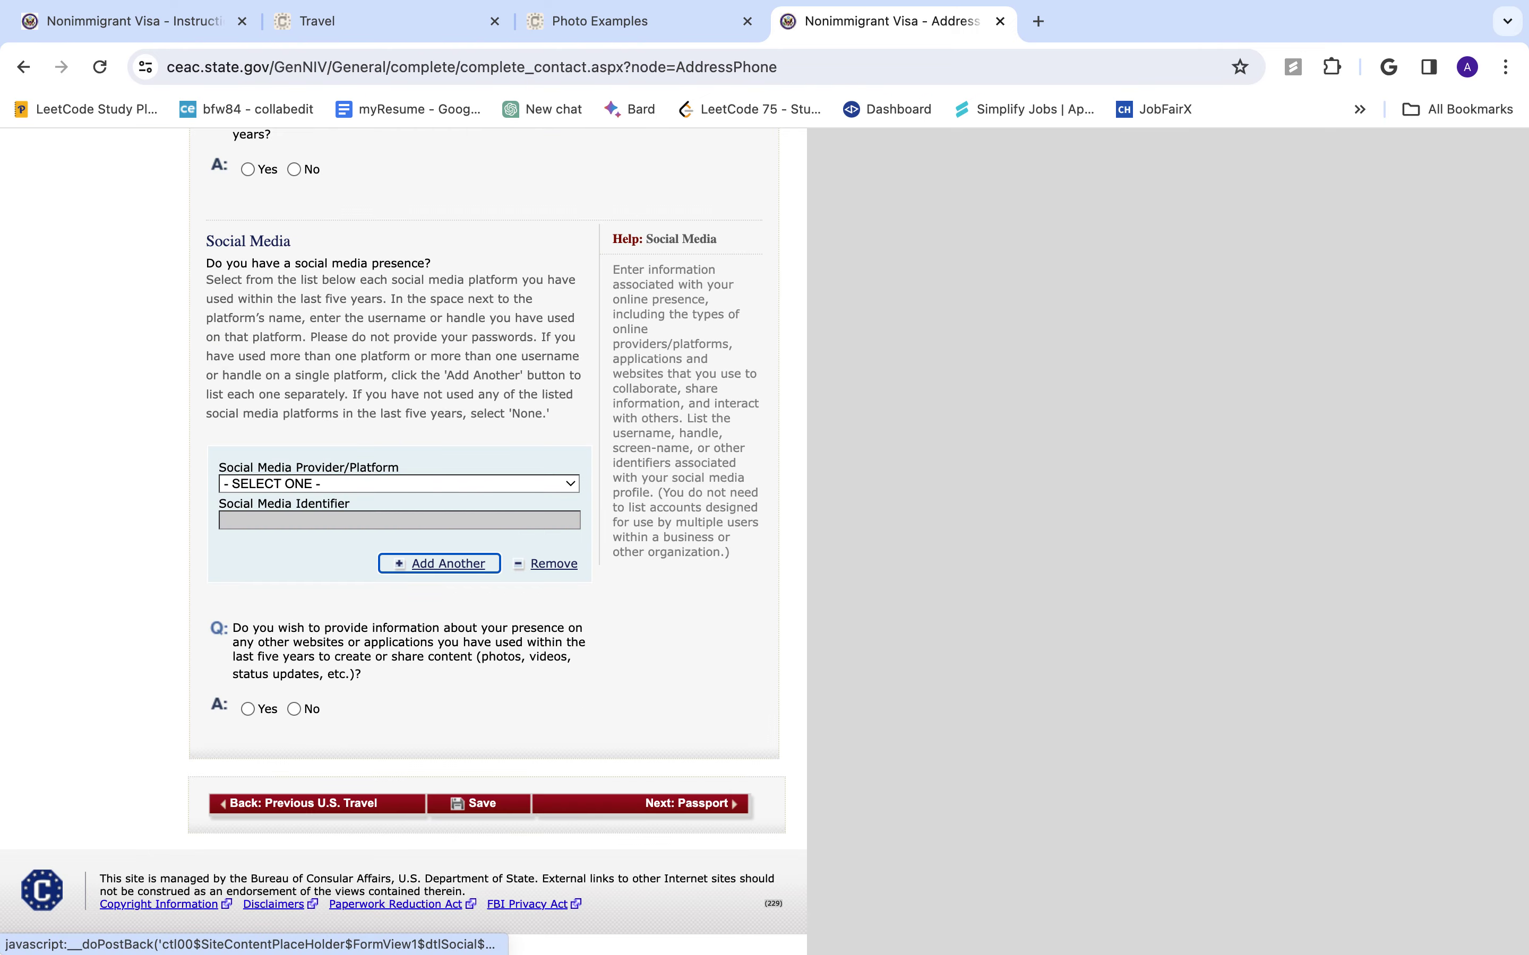
{"action": "scroll", "coordinate": [443, 563], "scroll_direction": "up", "scroll_amount": 12}
{"action": "scroll", "coordinate": [333, 522], "scroll_direction": "up", "scroll_amount": 8}
{"action": "left_click", "coordinate": [333, 520]}
{"action": "type", "text": "KATHAM"}
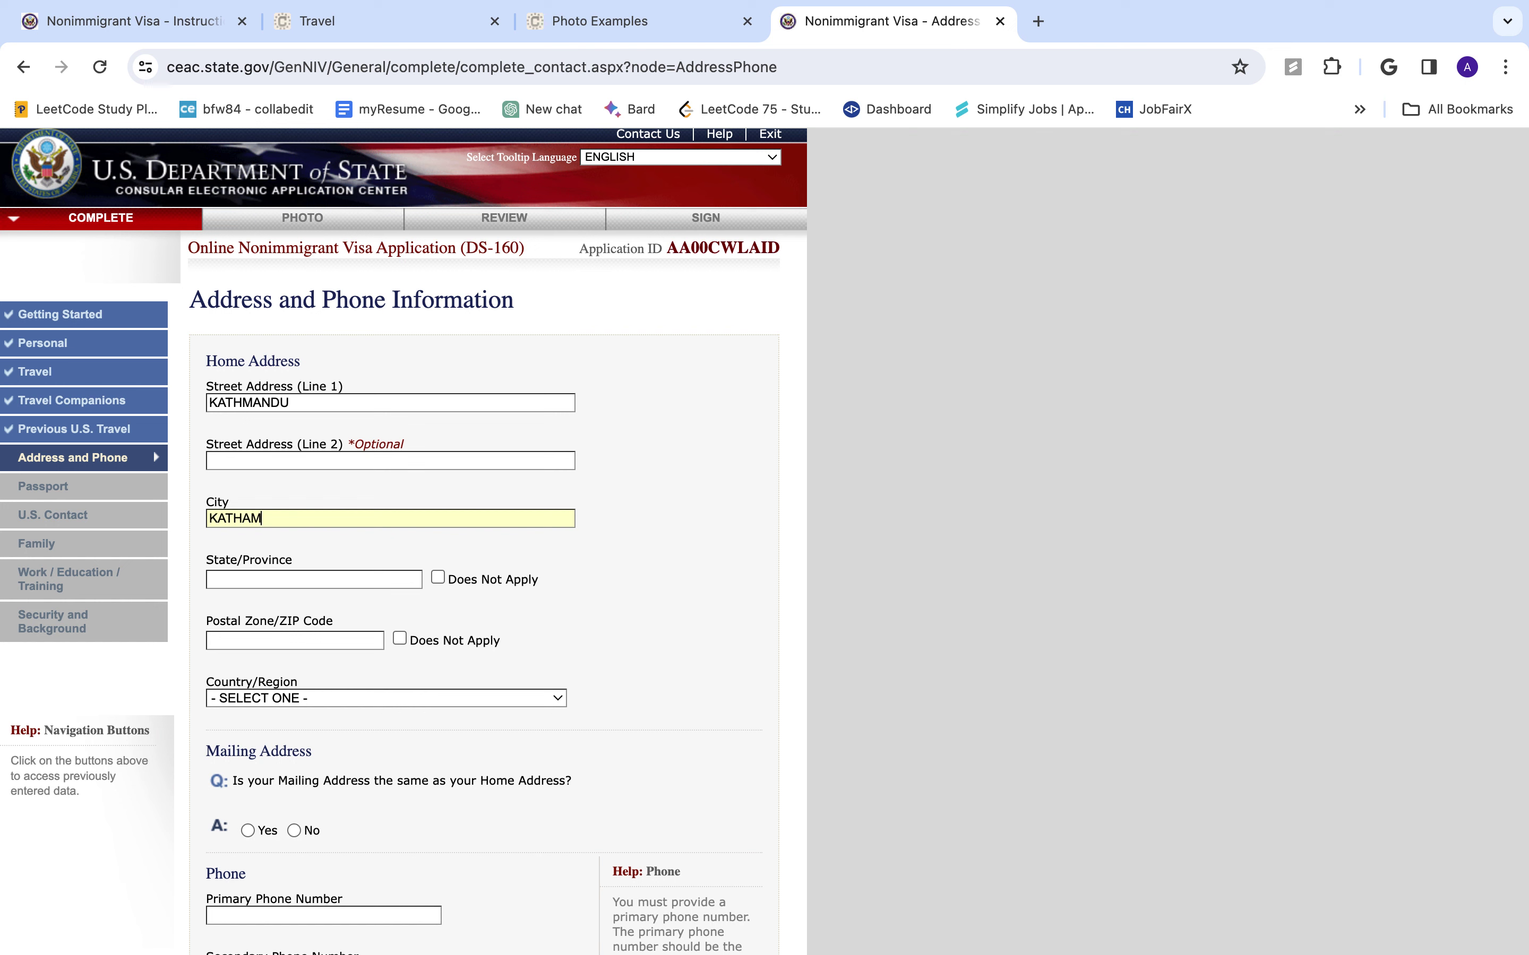
{"action": "type", "text": "AND"}
{"action": "key", "text": "BackSpace"}
{"action": "key", "text": "BackSpace"}
{"action": "key", "text": "BackSpace"}
{"action": "key", "text": "BackSpace"}
{"action": "key", "text": "BackSpace"}
{"action": "type", "text": "MANDU"}
- Mark home state/province and ZIP as not applicable and set the country to NEPAL
{"action": "left_click", "coordinate": [438, 577]}
{"action": "left_click", "coordinate": [399, 640]}
{"action": "scroll", "coordinate": [420, 681], "scroll_direction": "down", "scroll_amount": 2}
{"action": "left_click", "coordinate": [492, 549]}
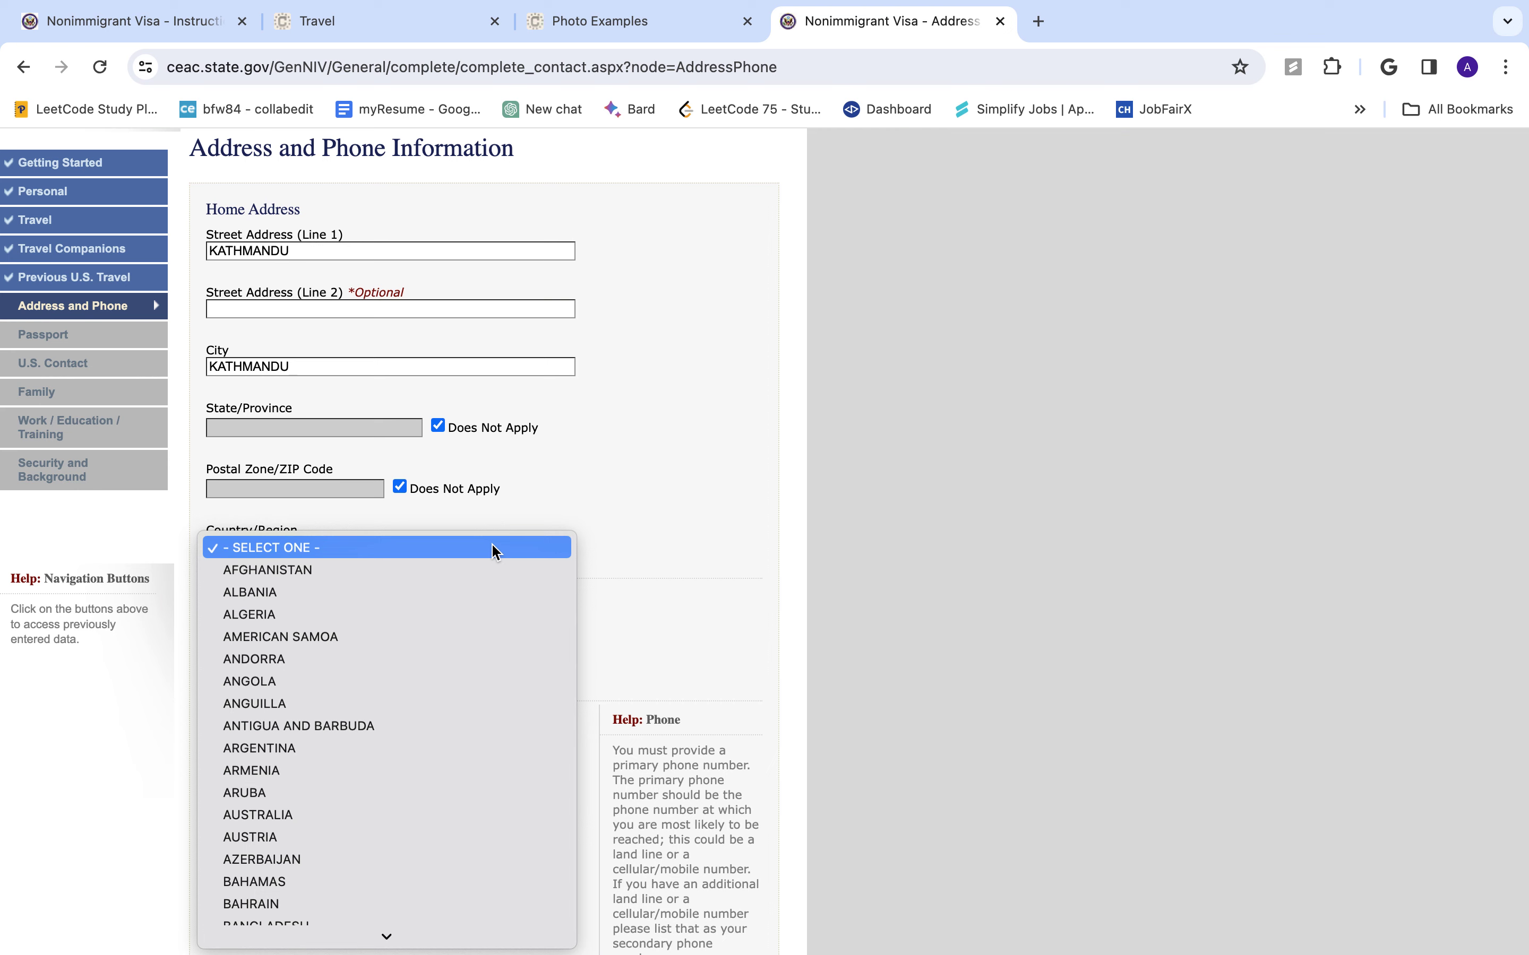
{"action": "type", "text": "ne"}
{"action": "key", "text": "Return"}
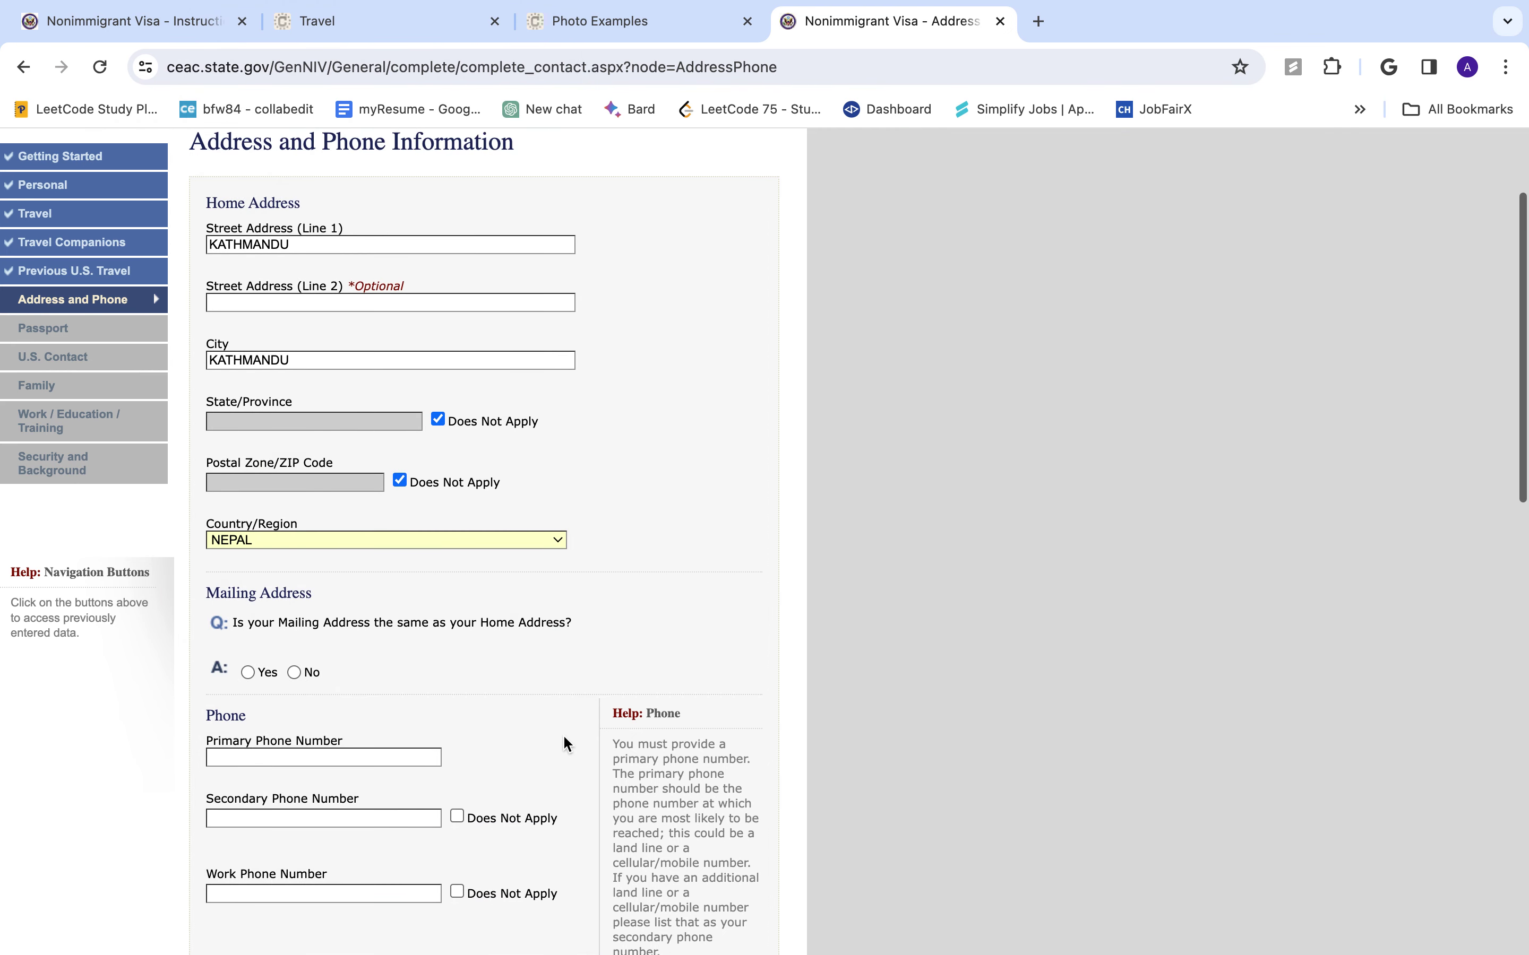
- Indicate that the mailing address is the same as the home address
{"action": "scroll", "coordinate": [566, 744], "scroll_direction": "down", "scroll_amount": 2}
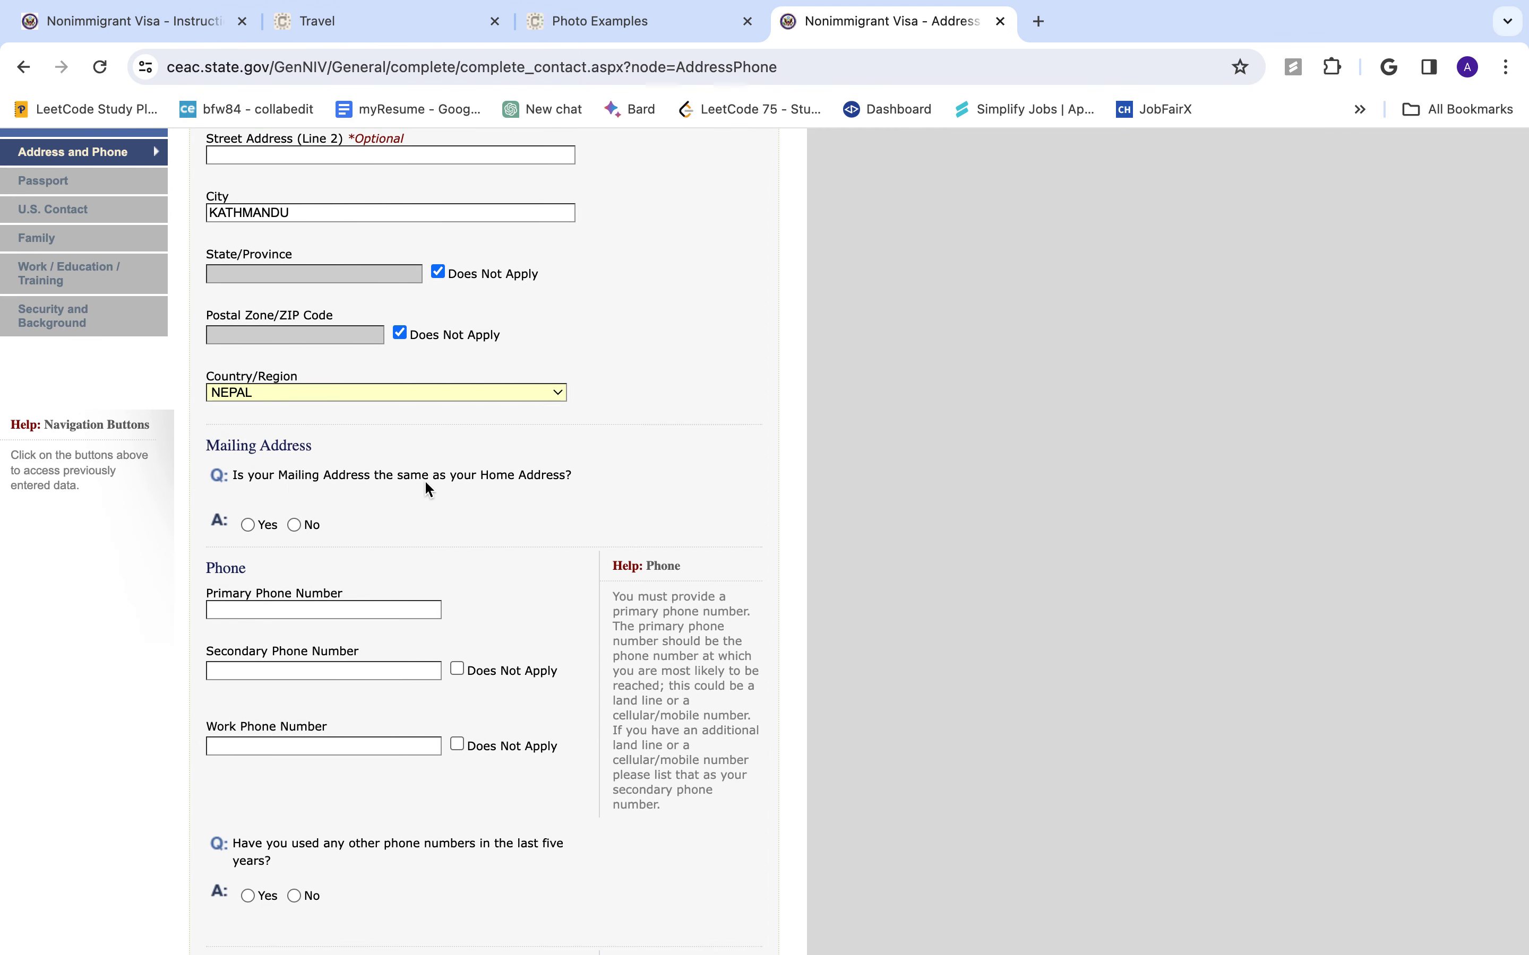
{"action": "left_click", "coordinate": [248, 525]}
{"action": "scroll", "coordinate": [478, 641], "scroll_direction": "down", "scroll_amount": 5}
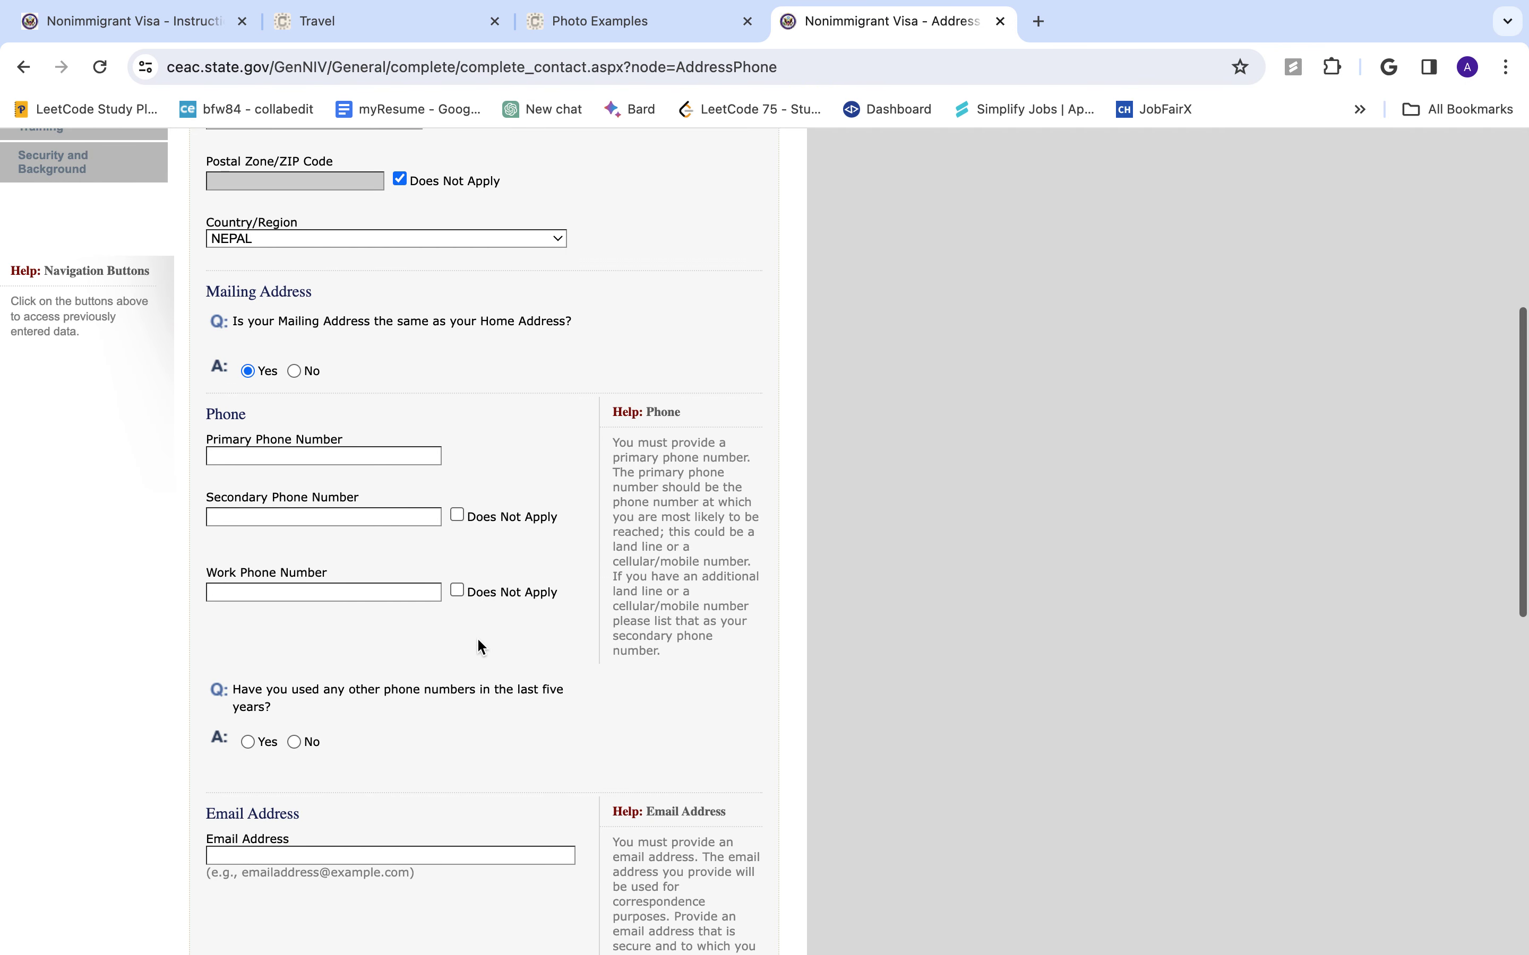
{"action": "scroll", "coordinate": [476, 637], "scroll_direction": "up", "scroll_amount": 2}
- Enter the primary phone number, mark secondary and work phones not applicable, and answer No to other numbers
{"action": "left_click", "coordinate": [457, 626]}
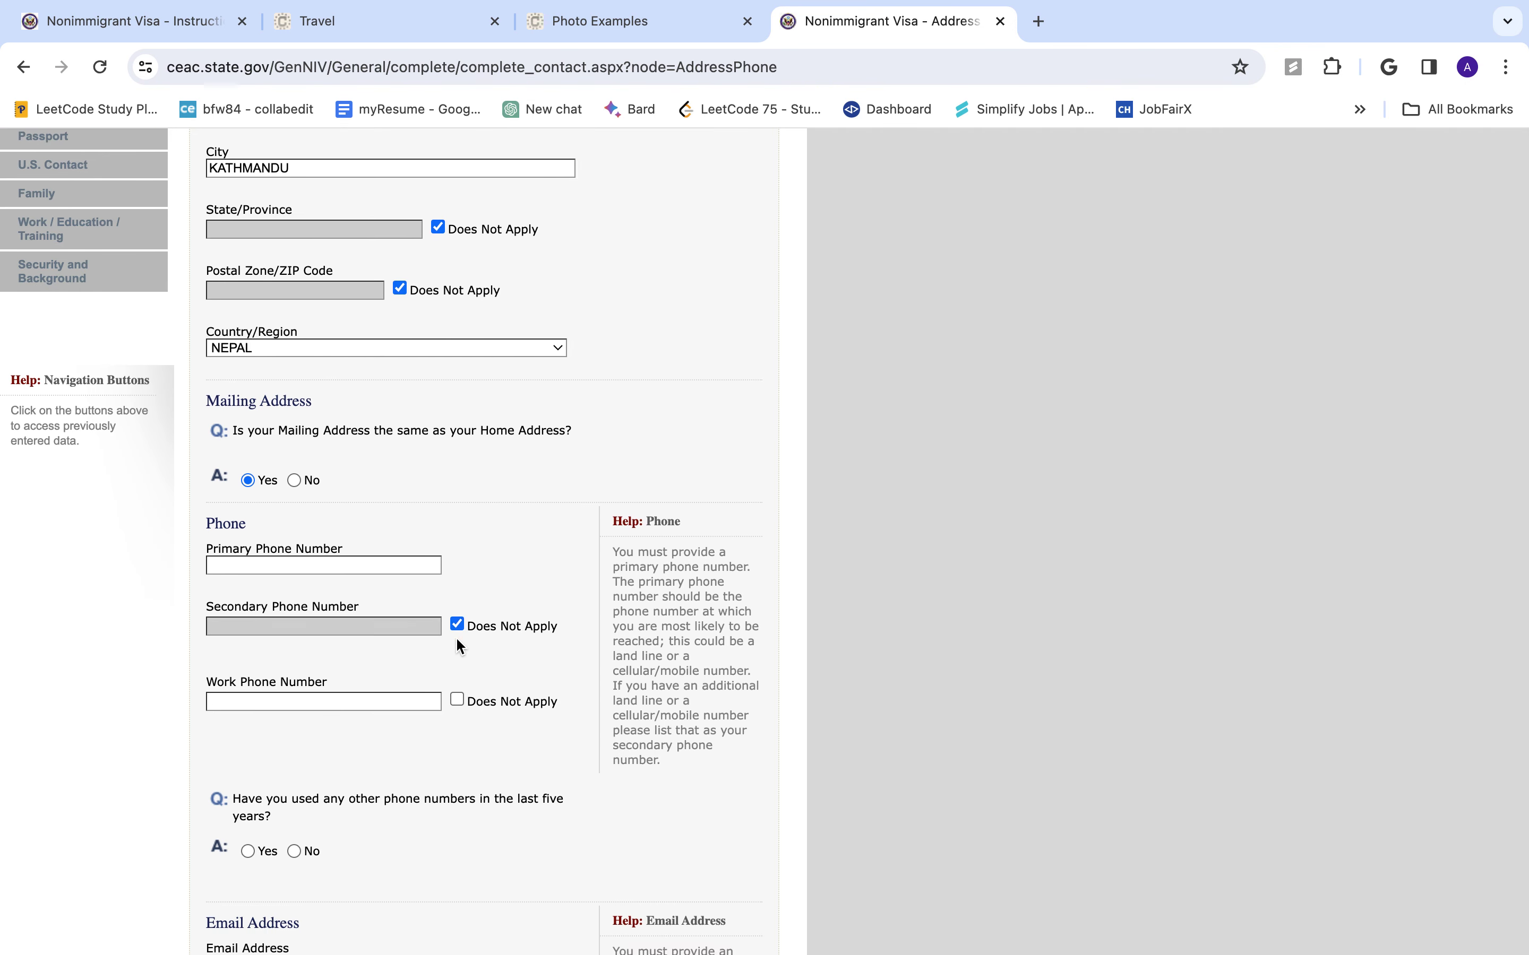
{"action": "left_click", "coordinate": [458, 700]}
{"action": "type", "text": "9841000000"}
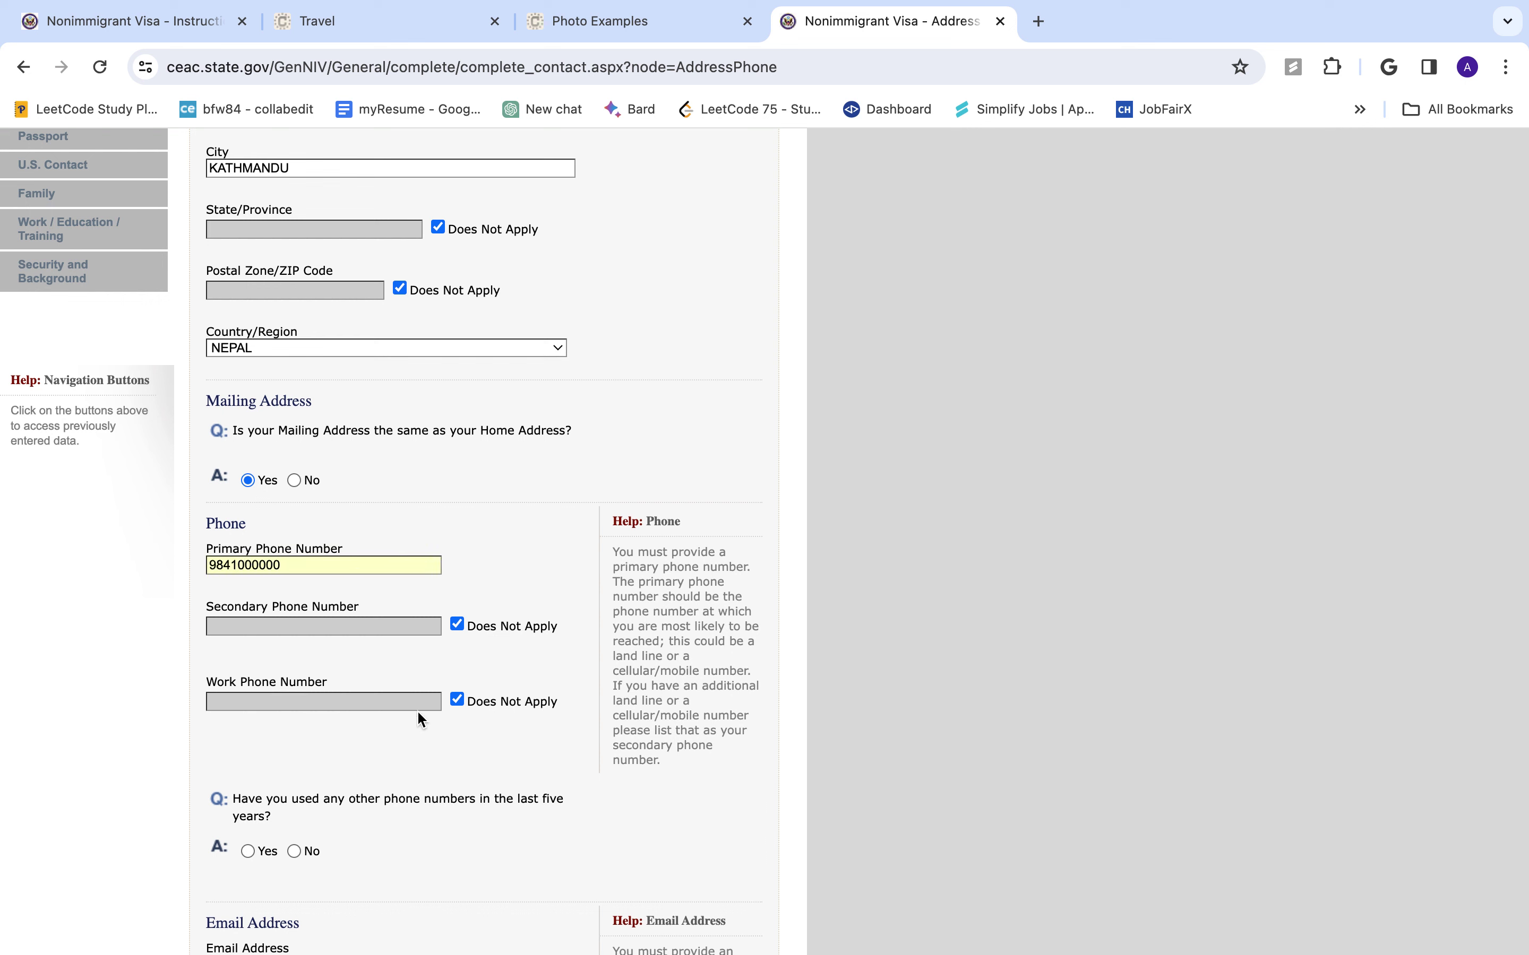
{"action": "scroll", "coordinate": [417, 710], "scroll_direction": "down", "scroll_amount": 4}
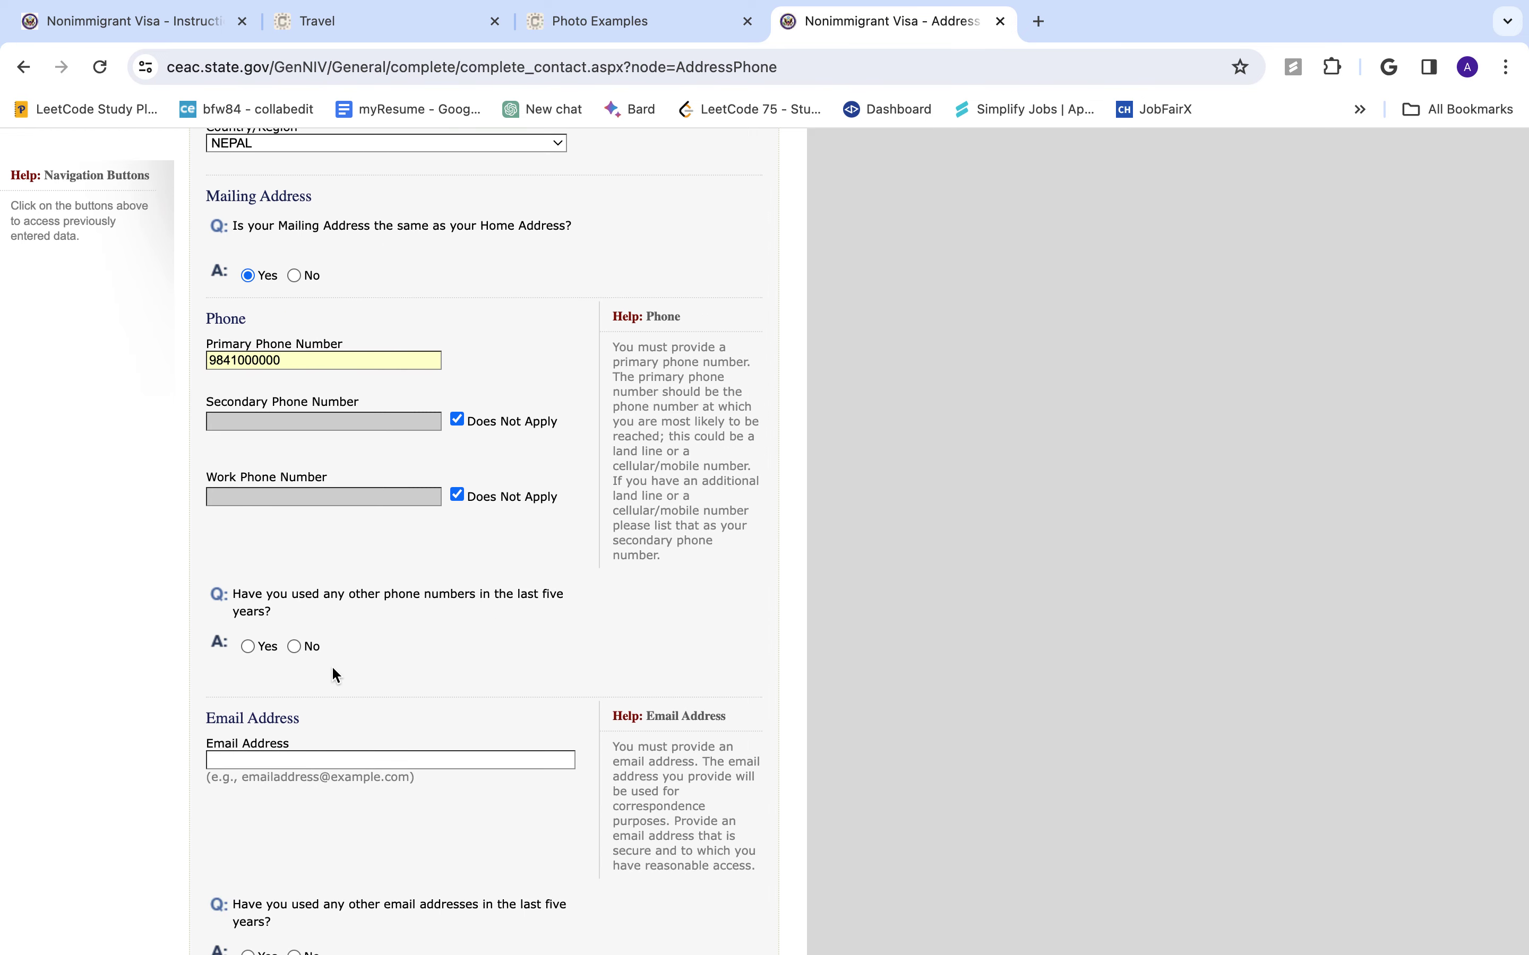
{"action": "left_click", "coordinate": [294, 637]}
{"action": "left_click", "coordinate": [294, 645]}
{"action": "scroll", "coordinate": [307, 767], "scroll_direction": "up", "scroll_amount": 5}
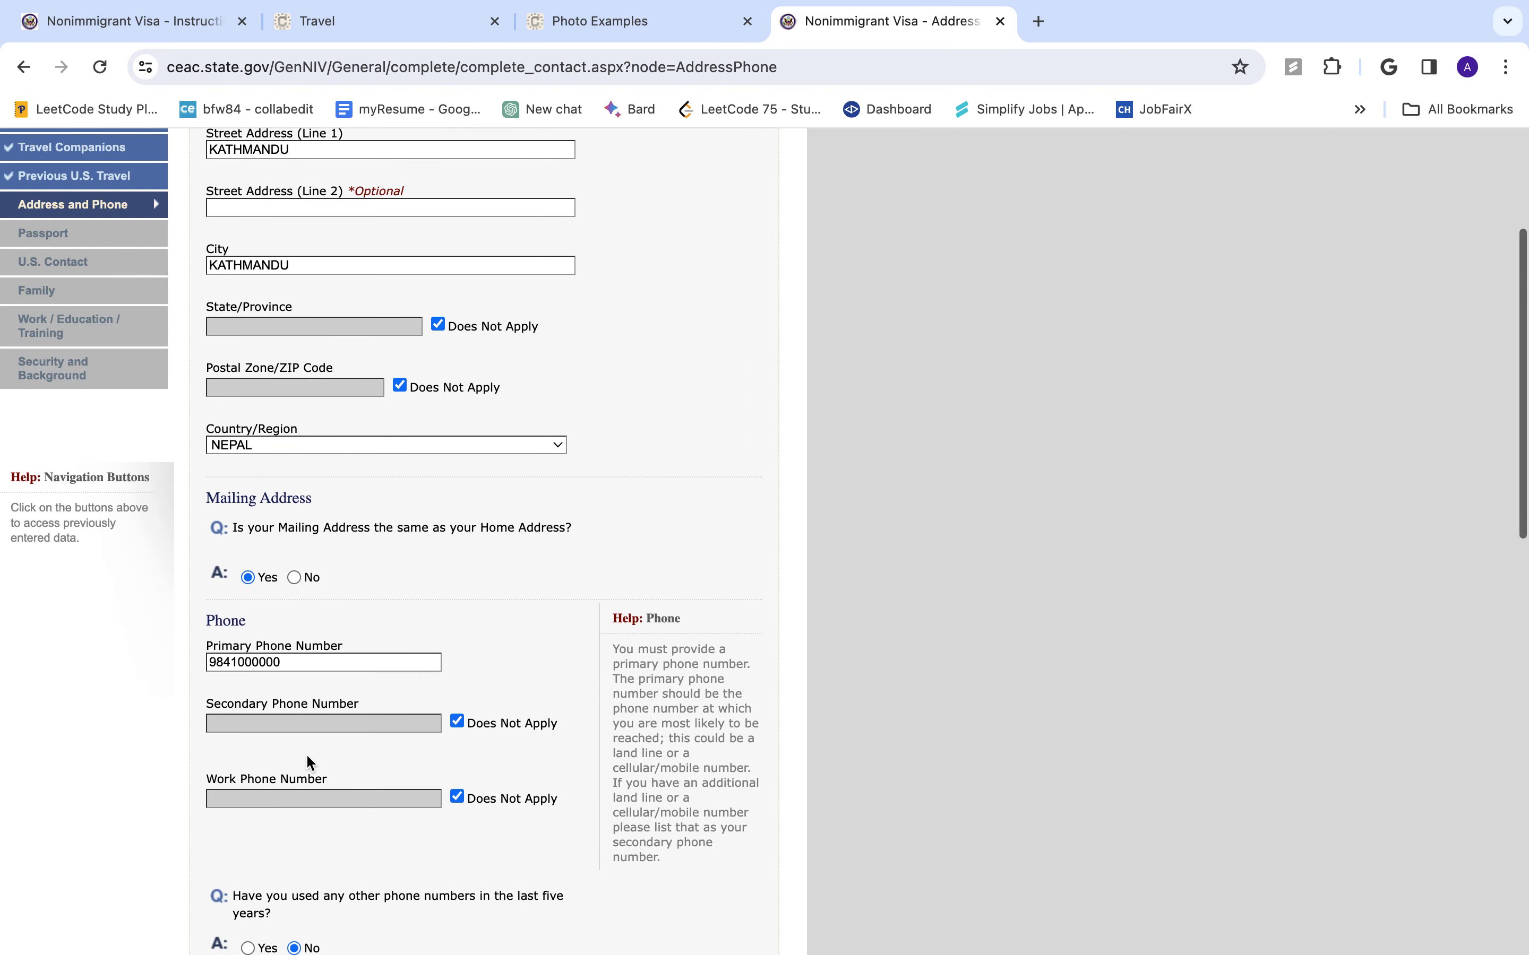
{"action": "scroll", "coordinate": [300, 799], "scroll_direction": "down", "scroll_amount": 8}
- Enter the applicant's e-mail address, fixing a typo, and answer No to other e-mail addresses
{"action": "left_click", "coordinate": [365, 568]}
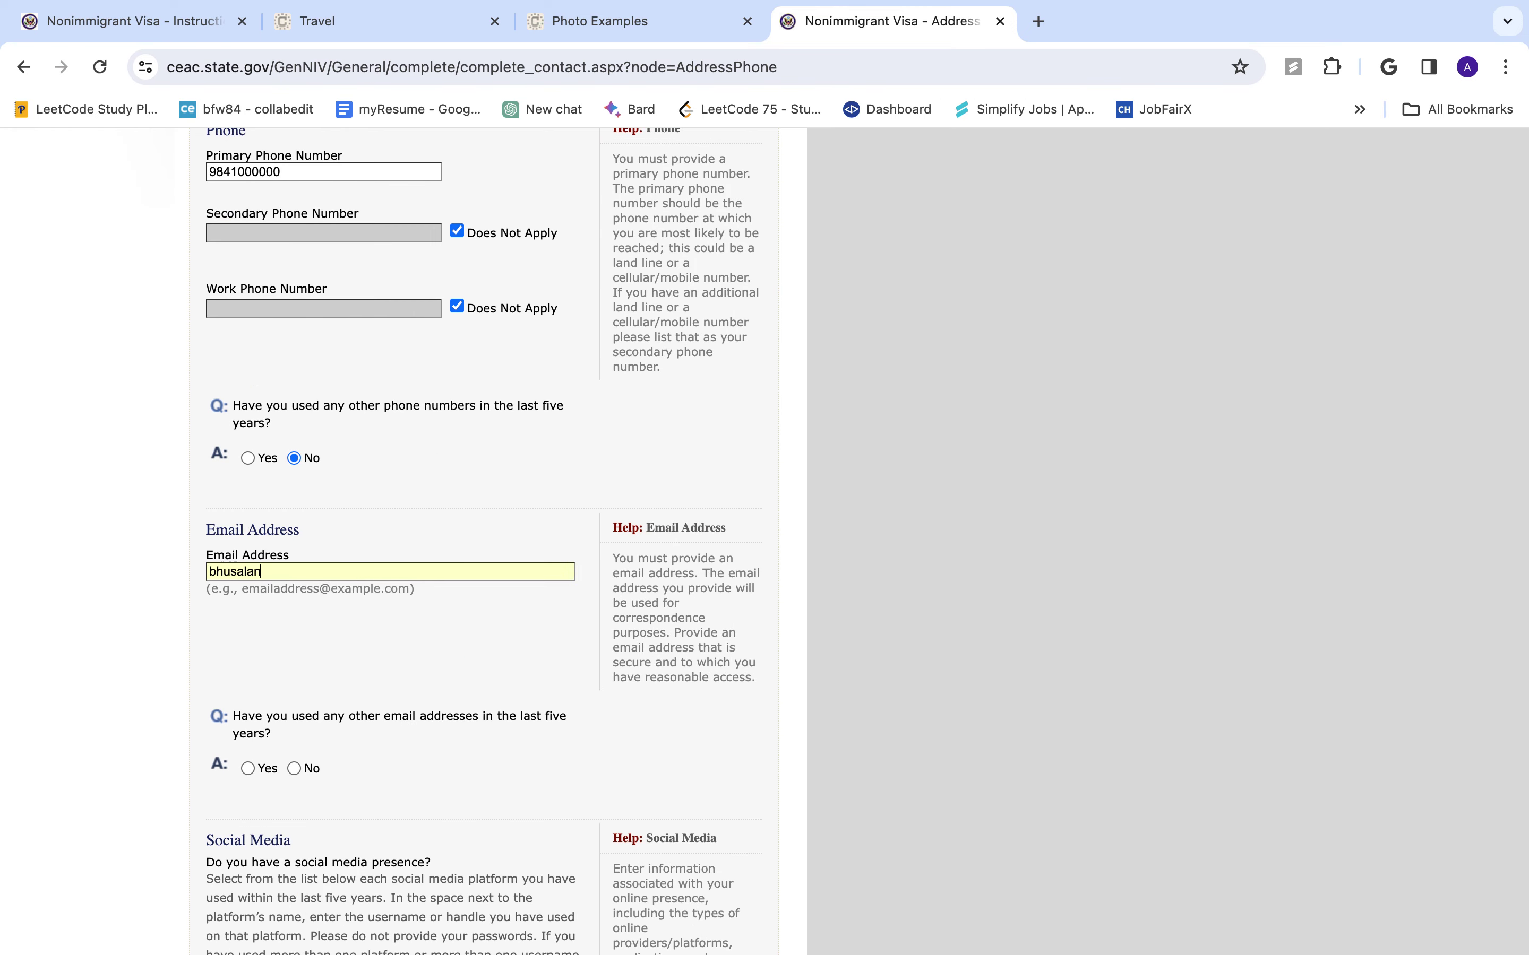
{"action": "left_click_drag", "start_coordinate": [288, 571], "coordinate": [263, 571]}
{"action": "key", "text": "BackSpace"}
{"action": "type", "text": "l0000000"}
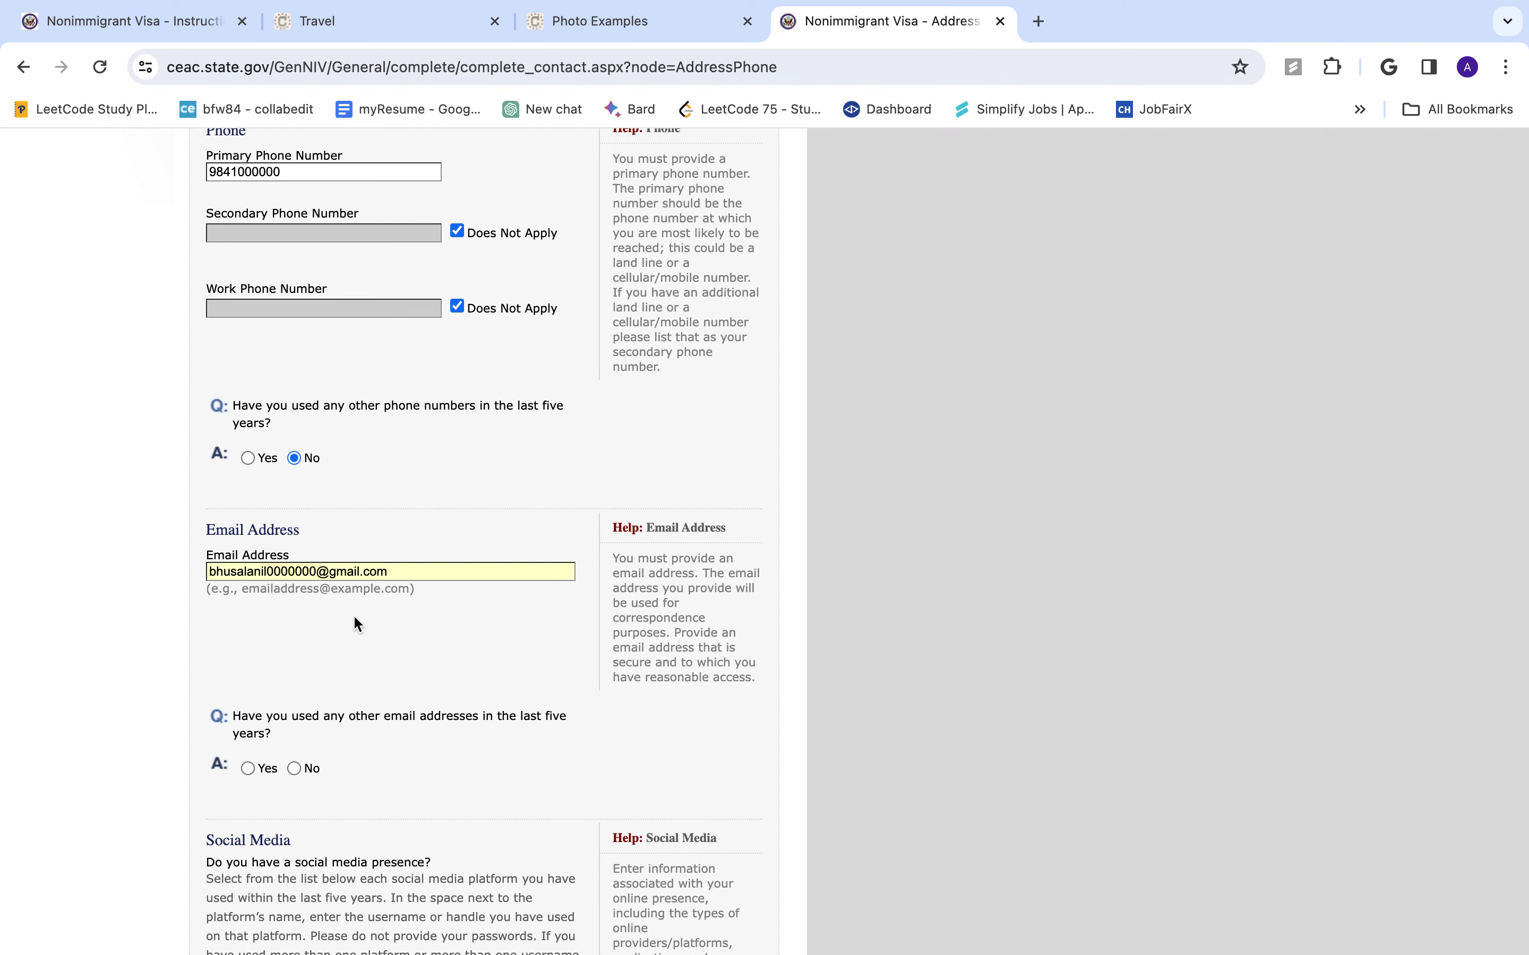
{"action": "scroll", "coordinate": [355, 623], "scroll_direction": "down", "scroll_amount": 3}
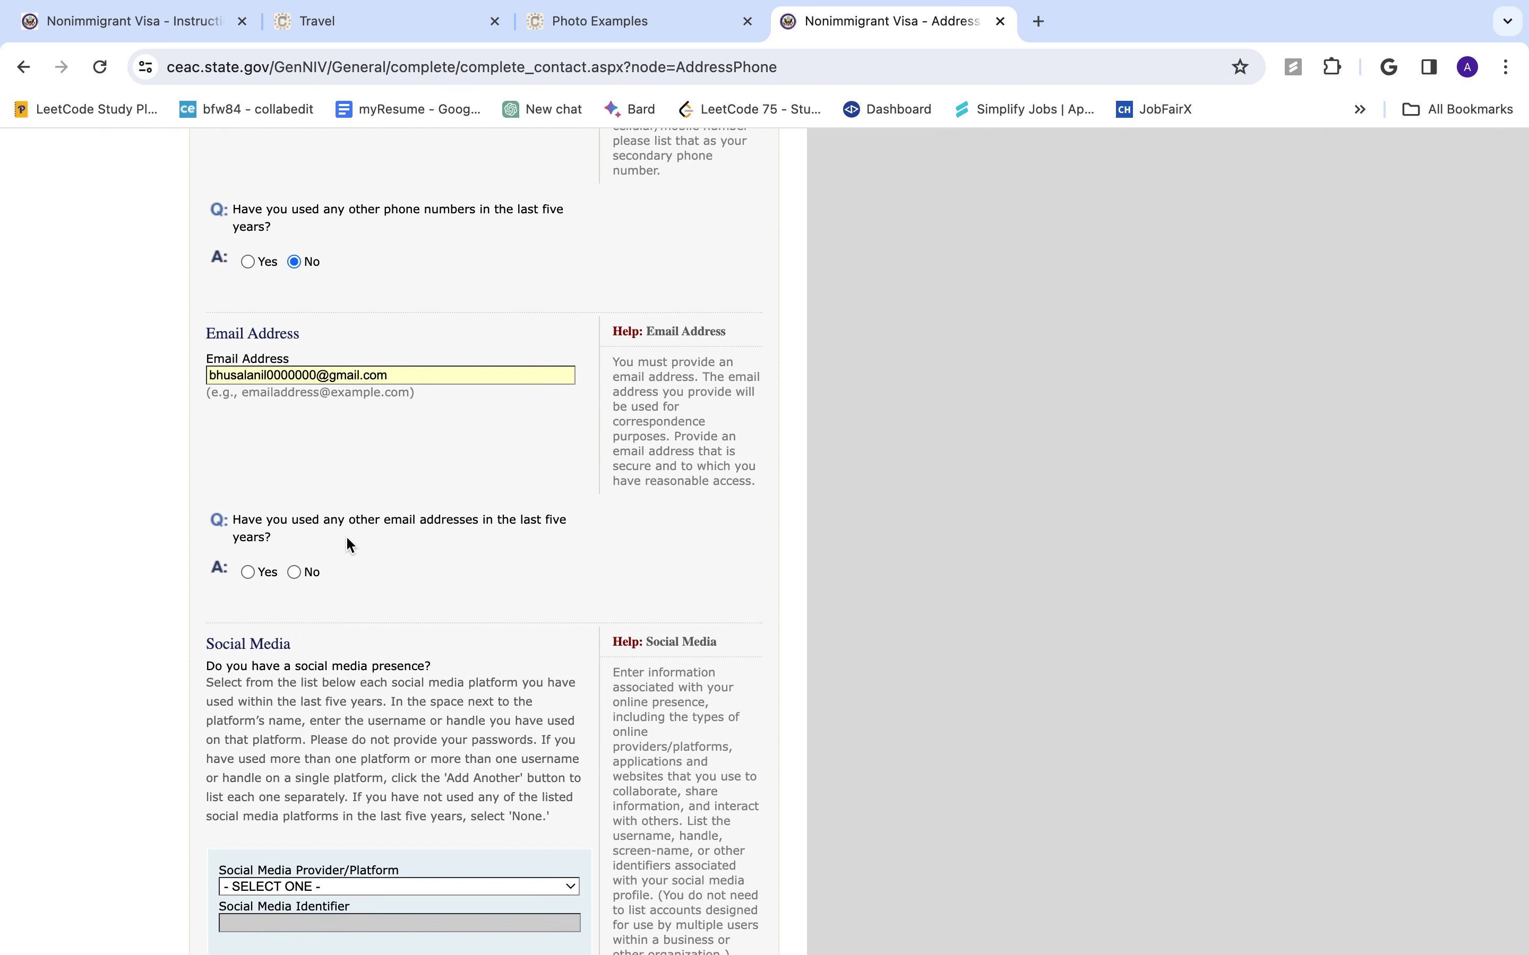
{"action": "left_click", "coordinate": [294, 571]}
- Choose YOUTUBE as the social media provider
{"action": "scroll", "coordinate": [296, 583], "scroll_direction": "down", "scroll_amount": 10}
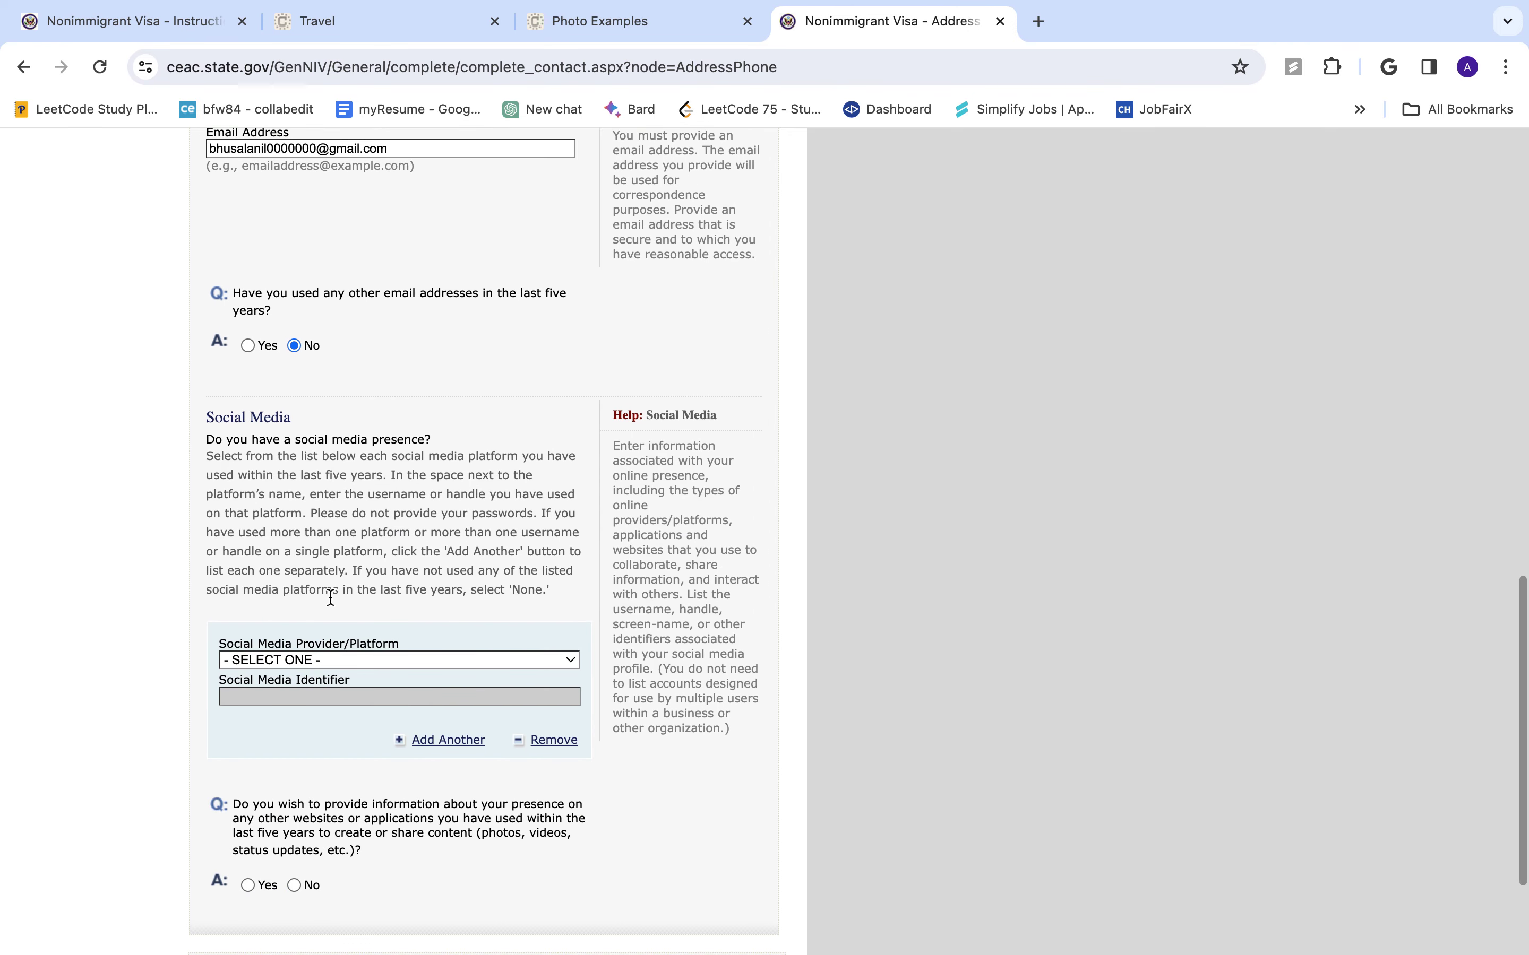
{"action": "left_click", "coordinate": [324, 660]}
{"action": "left_click", "coordinate": [431, 588]}
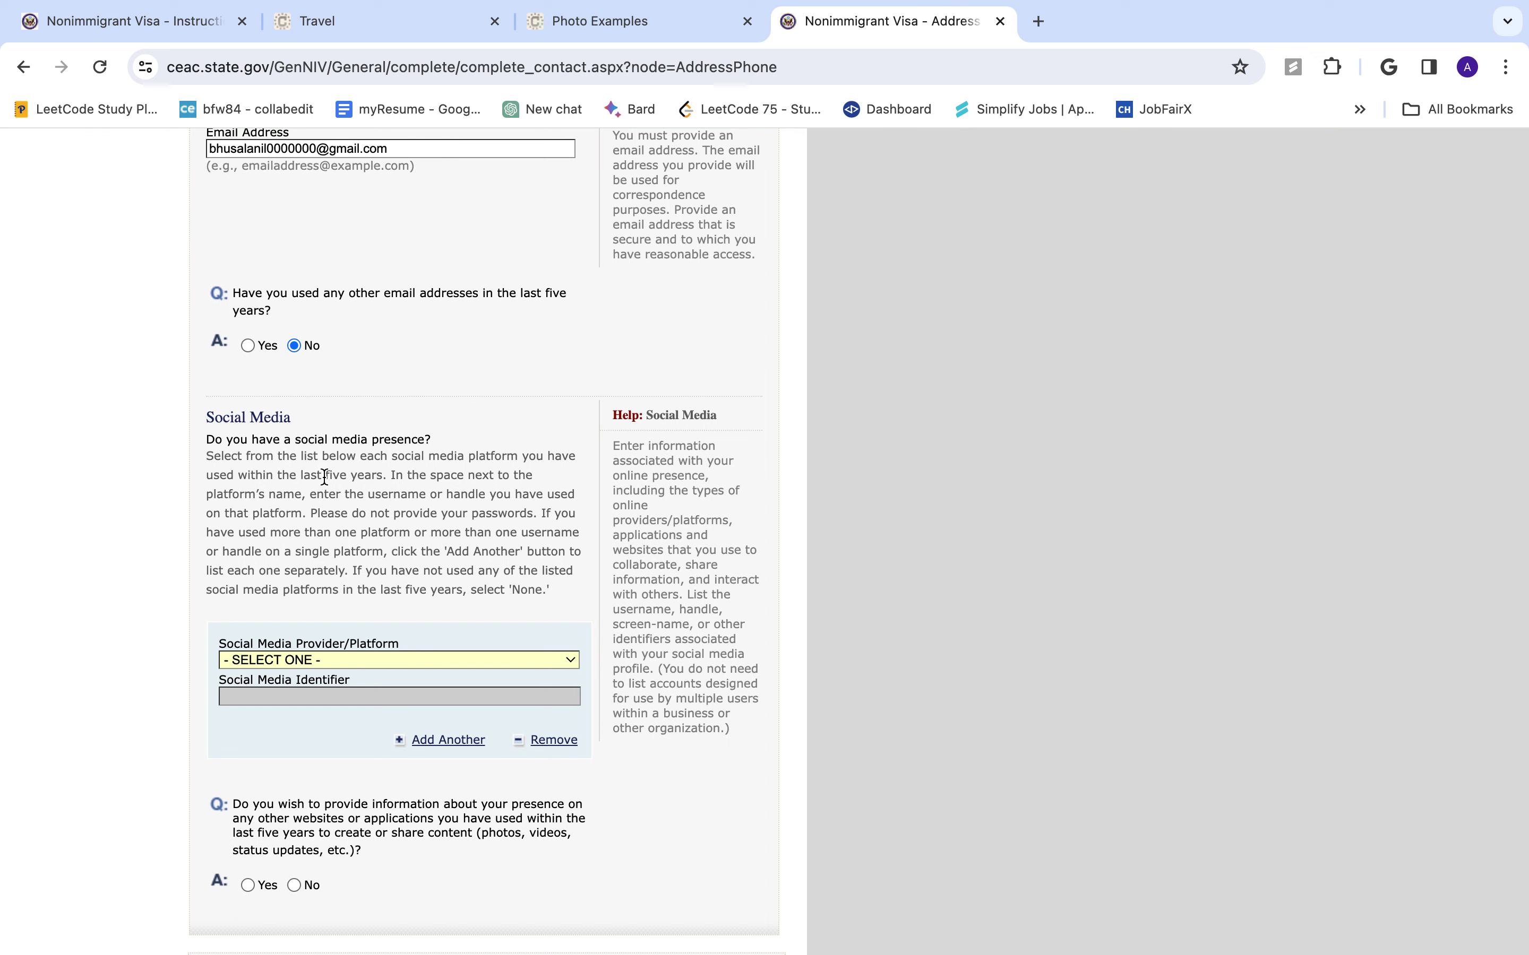
{"action": "left_click", "coordinate": [402, 660]}
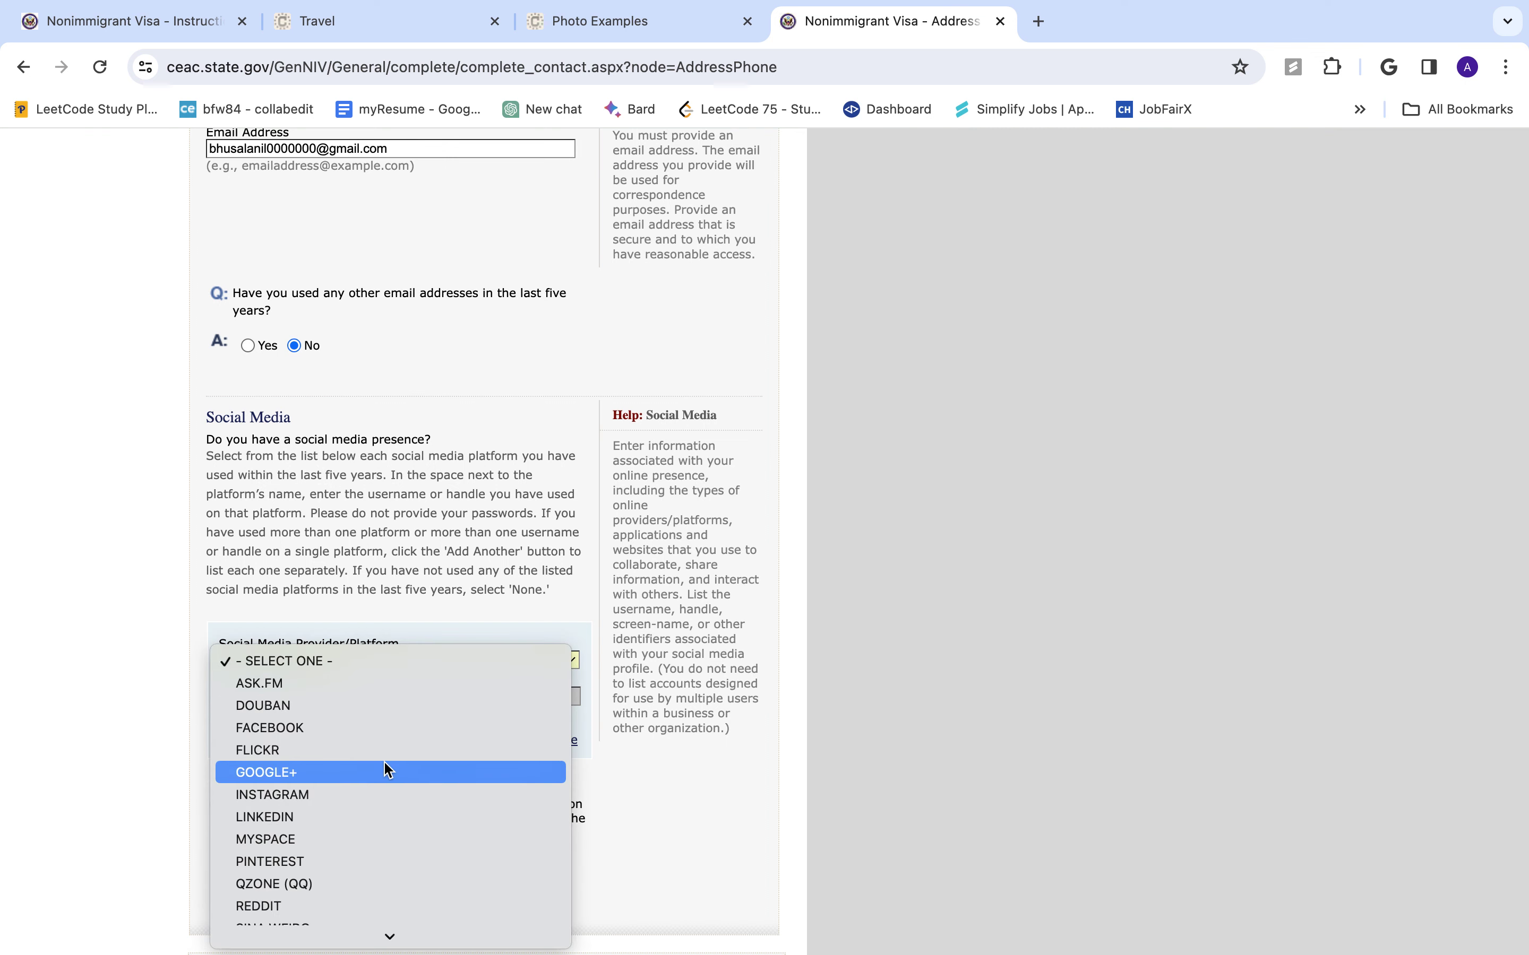
{"action": "scroll", "coordinate": [388, 769], "scroll_direction": "down", "scroll_amount": 5}
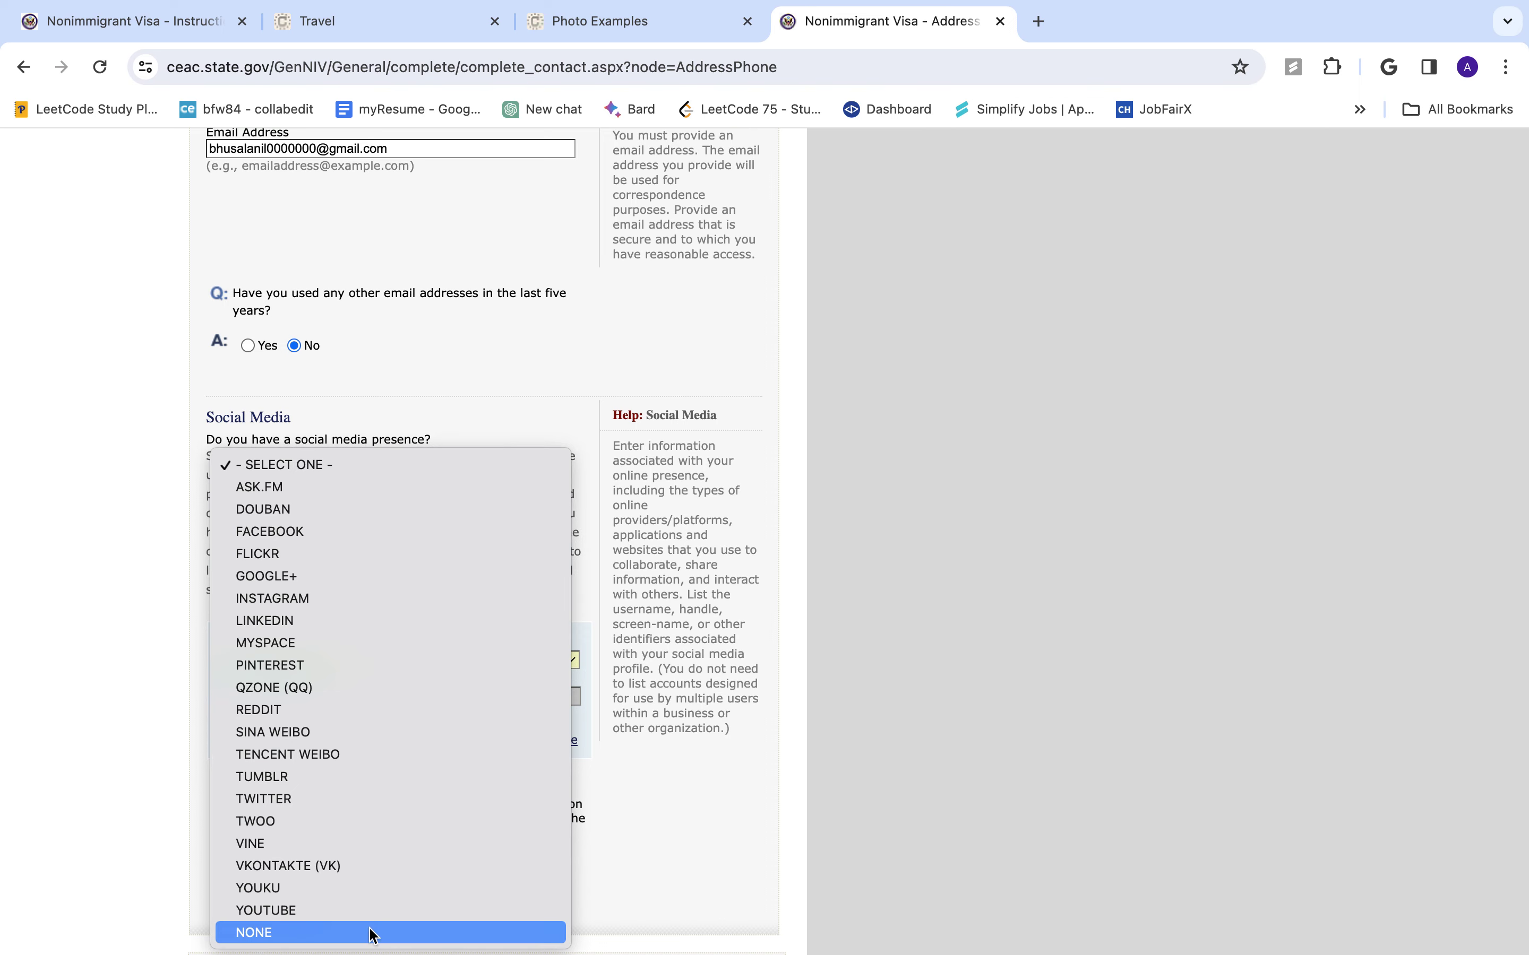
{"action": "left_click", "coordinate": [381, 912]}
{"action": "scroll", "coordinate": [366, 790], "scroll_direction": "up", "scroll_amount": 5}
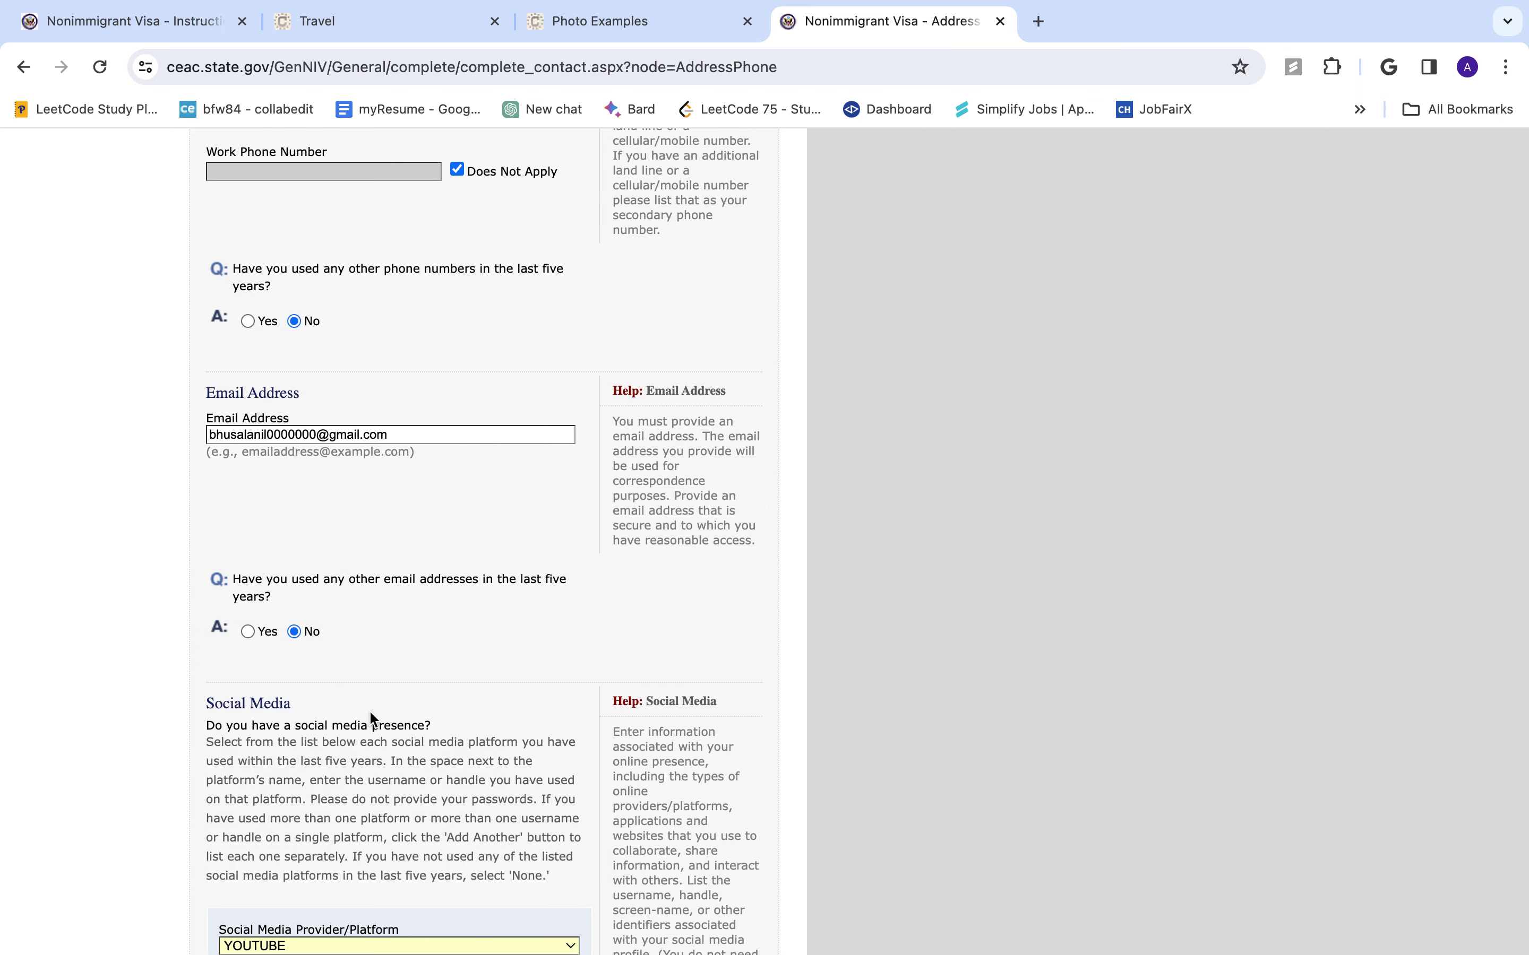
{"action": "scroll", "coordinate": [369, 709], "scroll_direction": "down", "scroll_amount": 6}
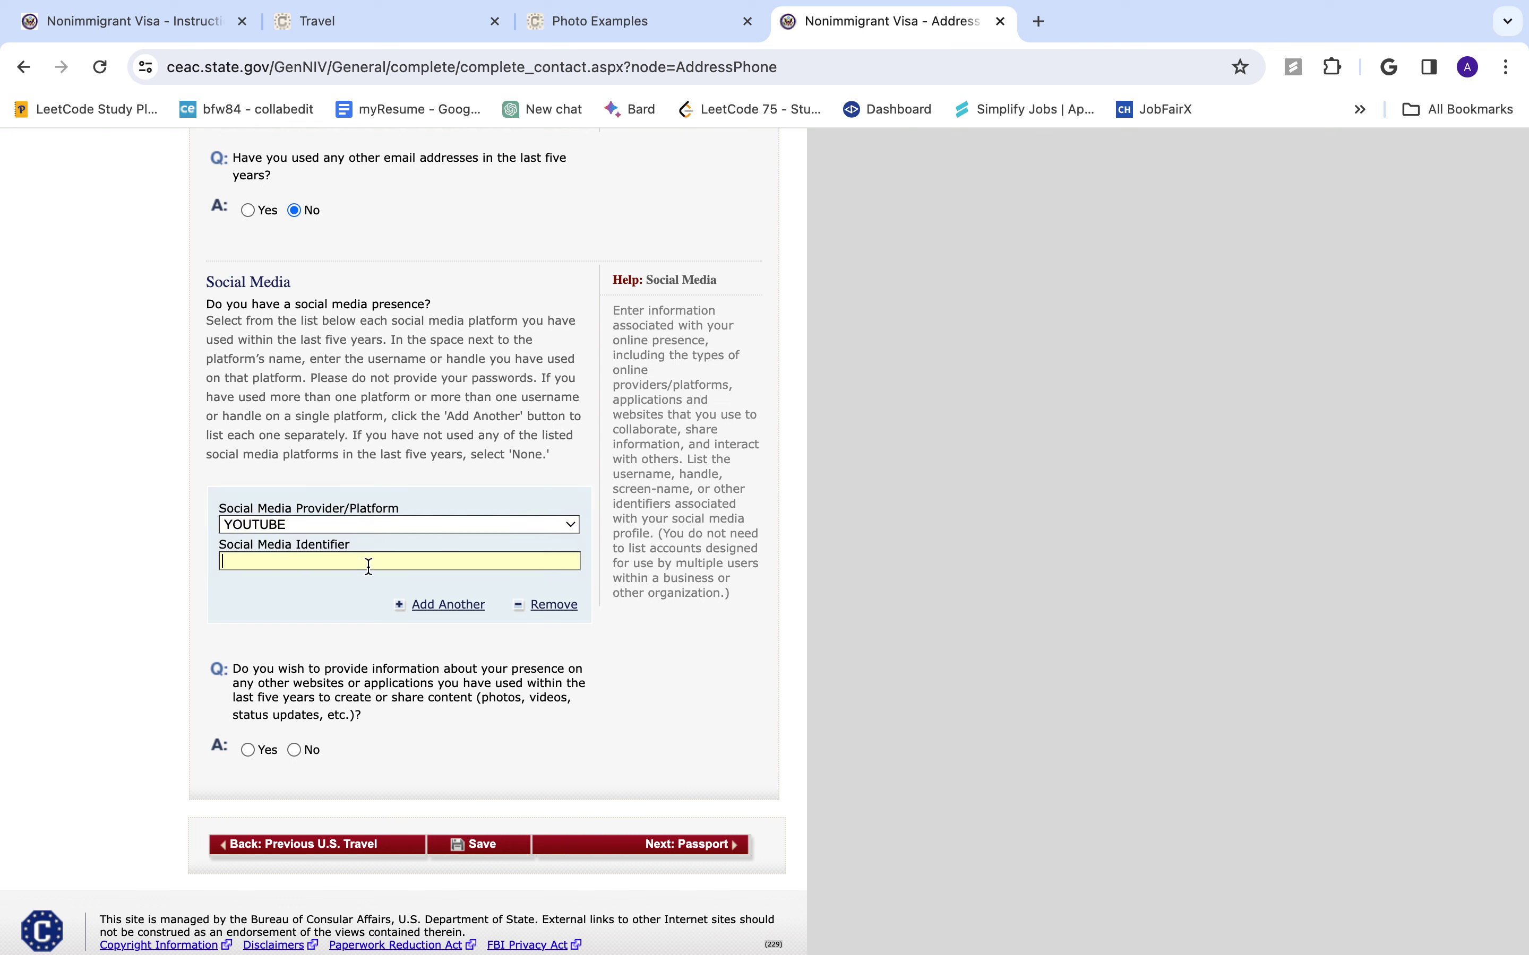
- Enter the applicant's name as the YouTube identifier and answer No to other websites
{"action": "left_click", "coordinate": [295, 749]}
{"action": "scroll", "coordinate": [559, 807], "scroll_direction": "down", "scroll_amount": 4}
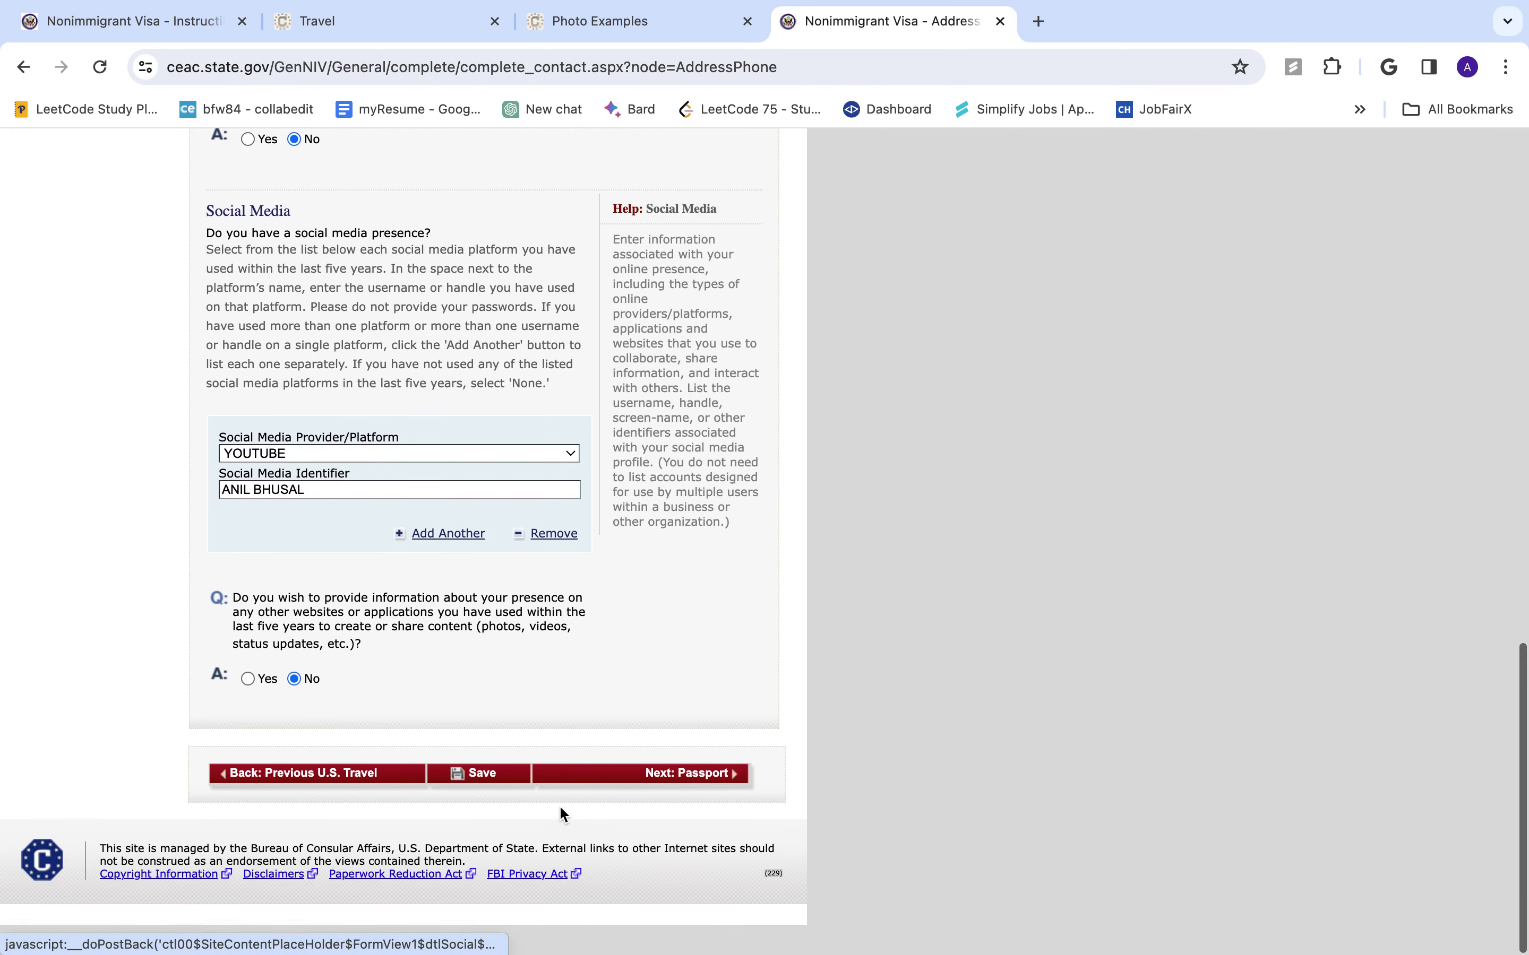
- On the Passport page, choose REGULAR, enter the passport number, and mark book number not applicable
{"action": "left_click", "coordinate": [664, 801]}
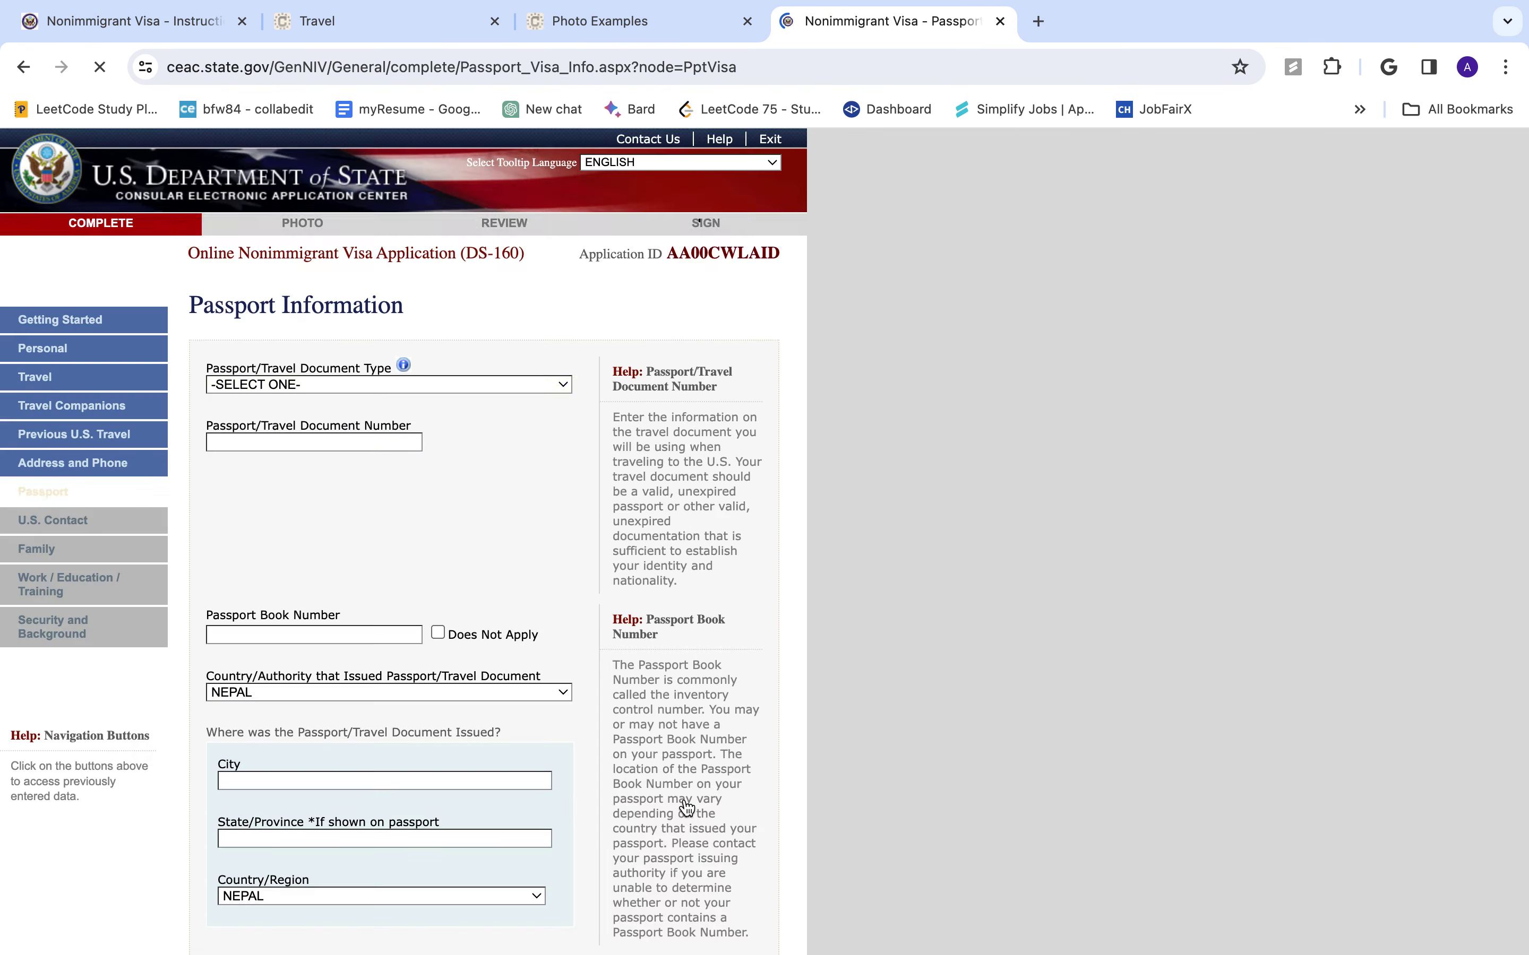
{"action": "left_click", "coordinate": [324, 385]}
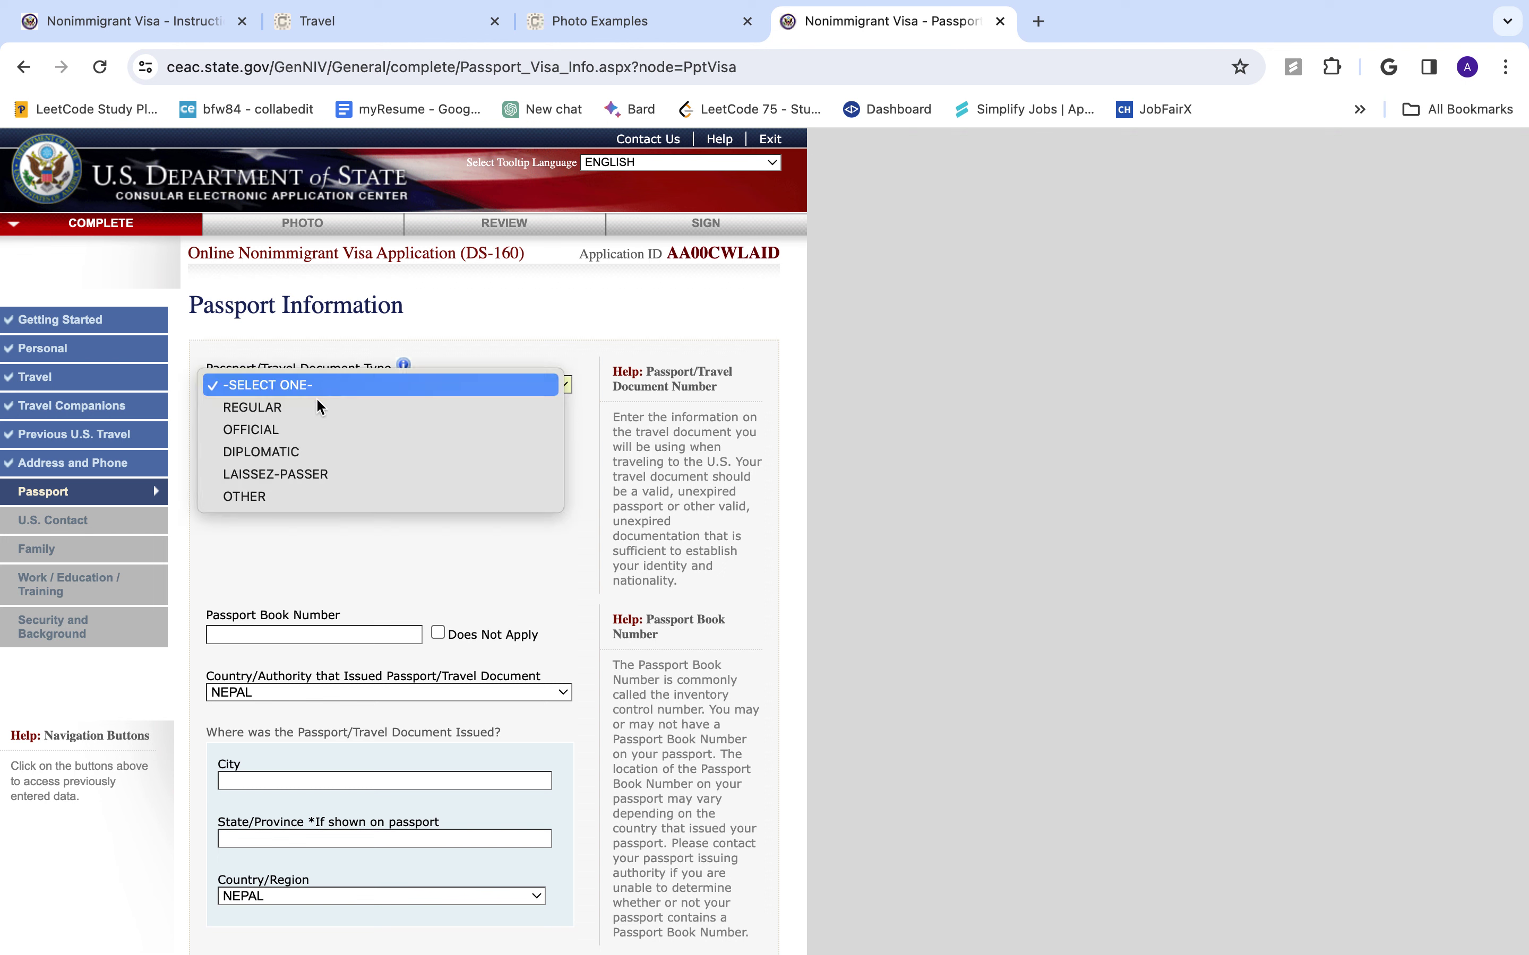
{"action": "left_click", "coordinate": [311, 414]}
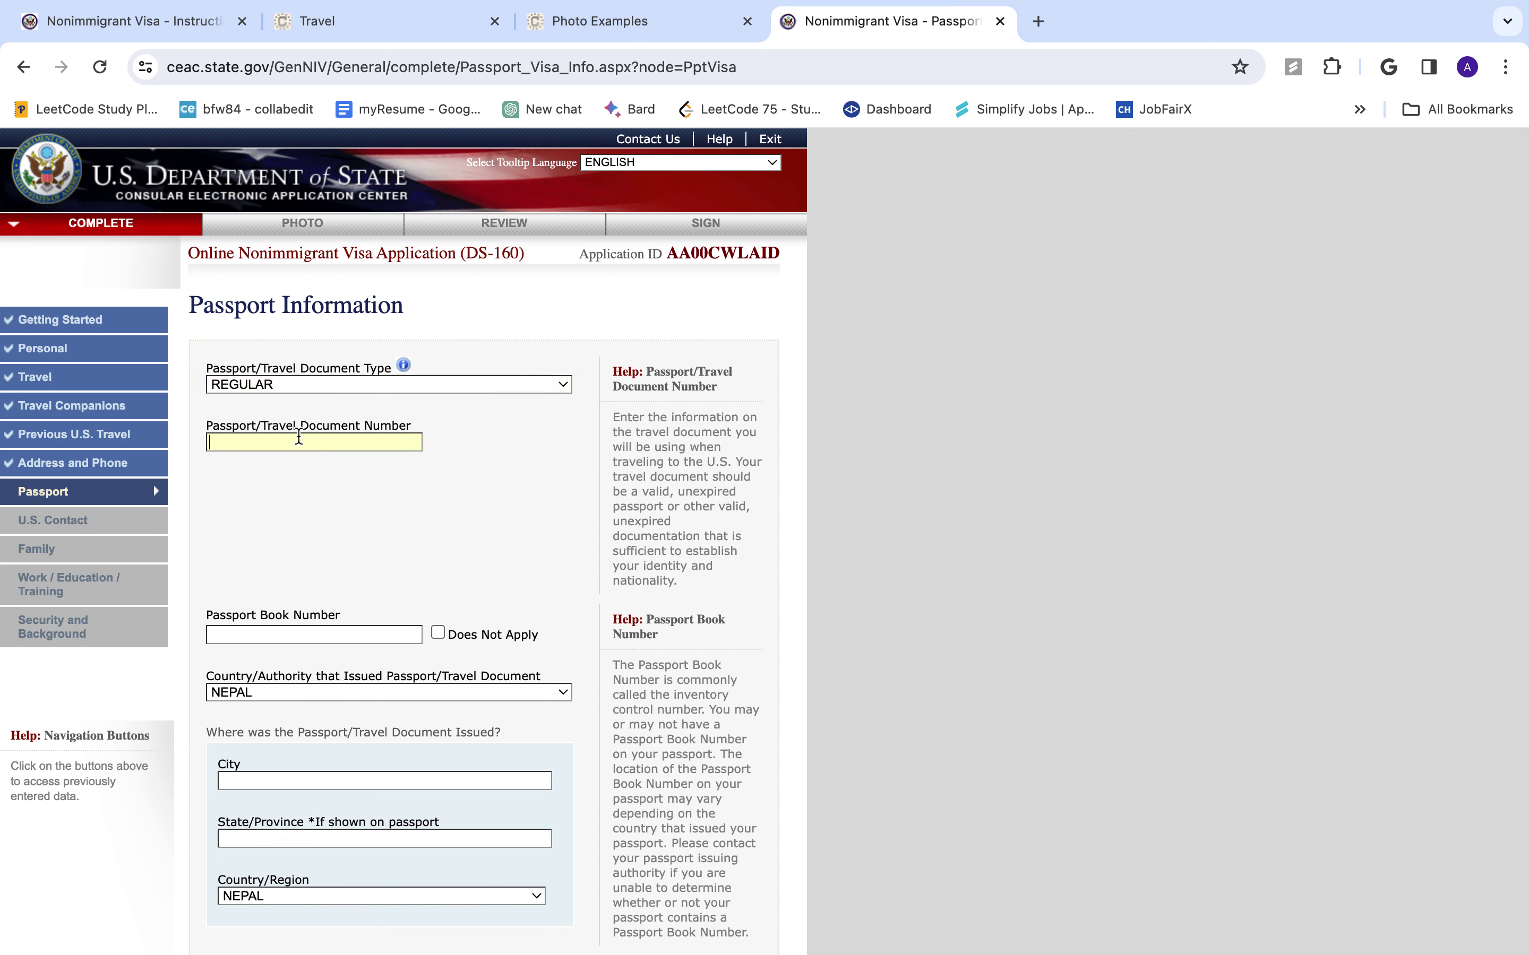
{"action": "type", "text": "1001001"}
{"action": "scroll", "coordinate": [287, 575], "scroll_direction": "down", "scroll_amount": 3}
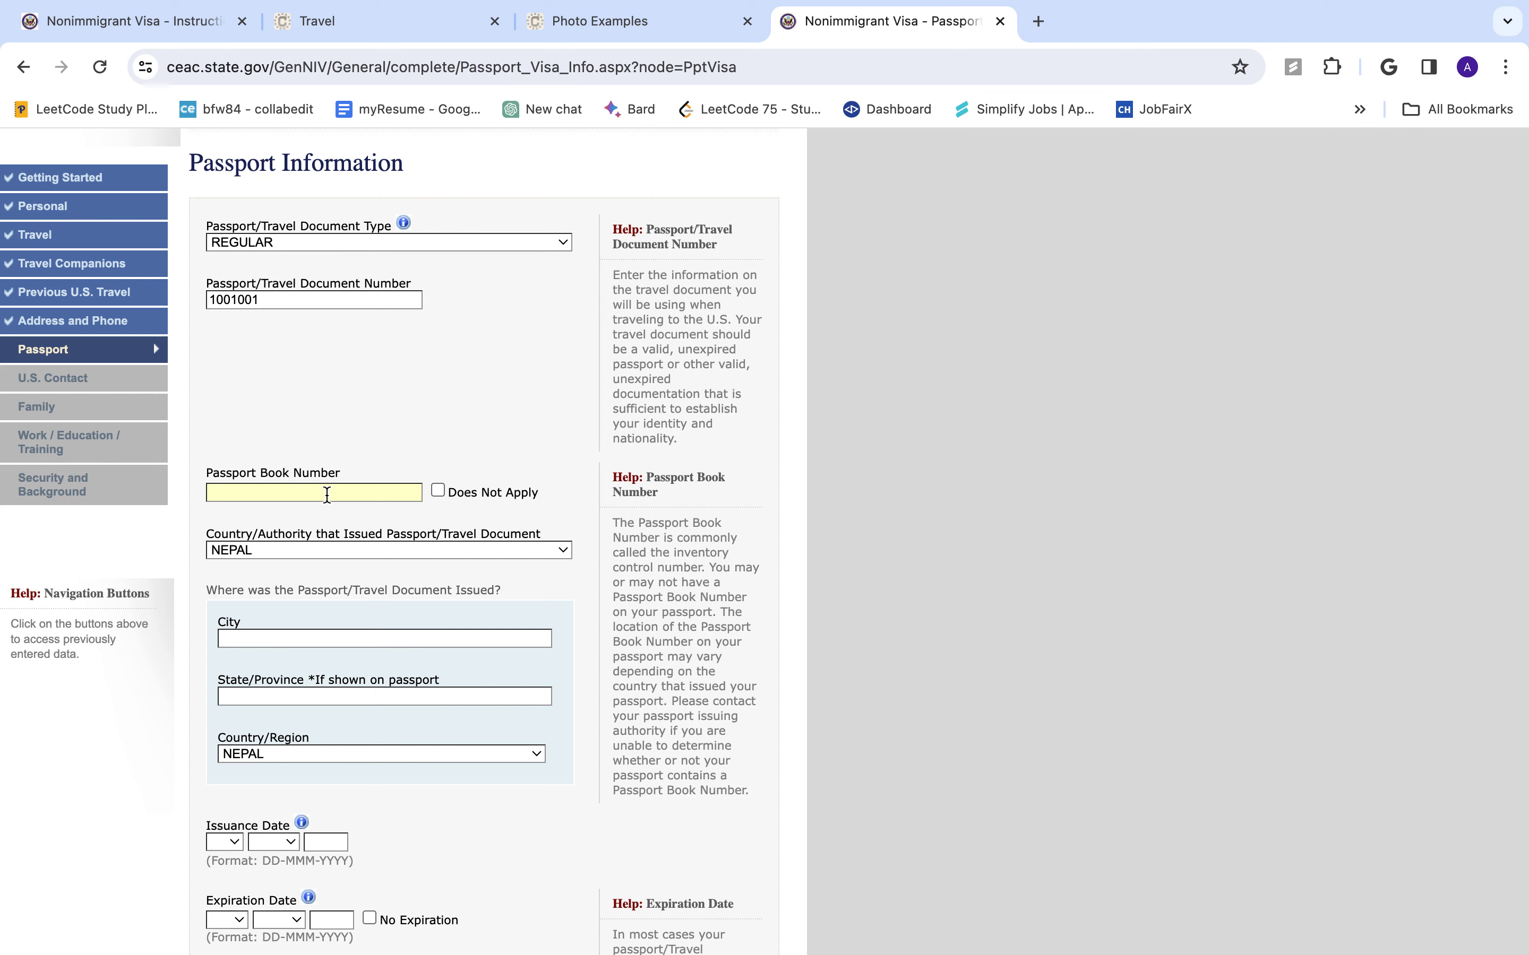
{"action": "left_click", "coordinate": [437, 491]}
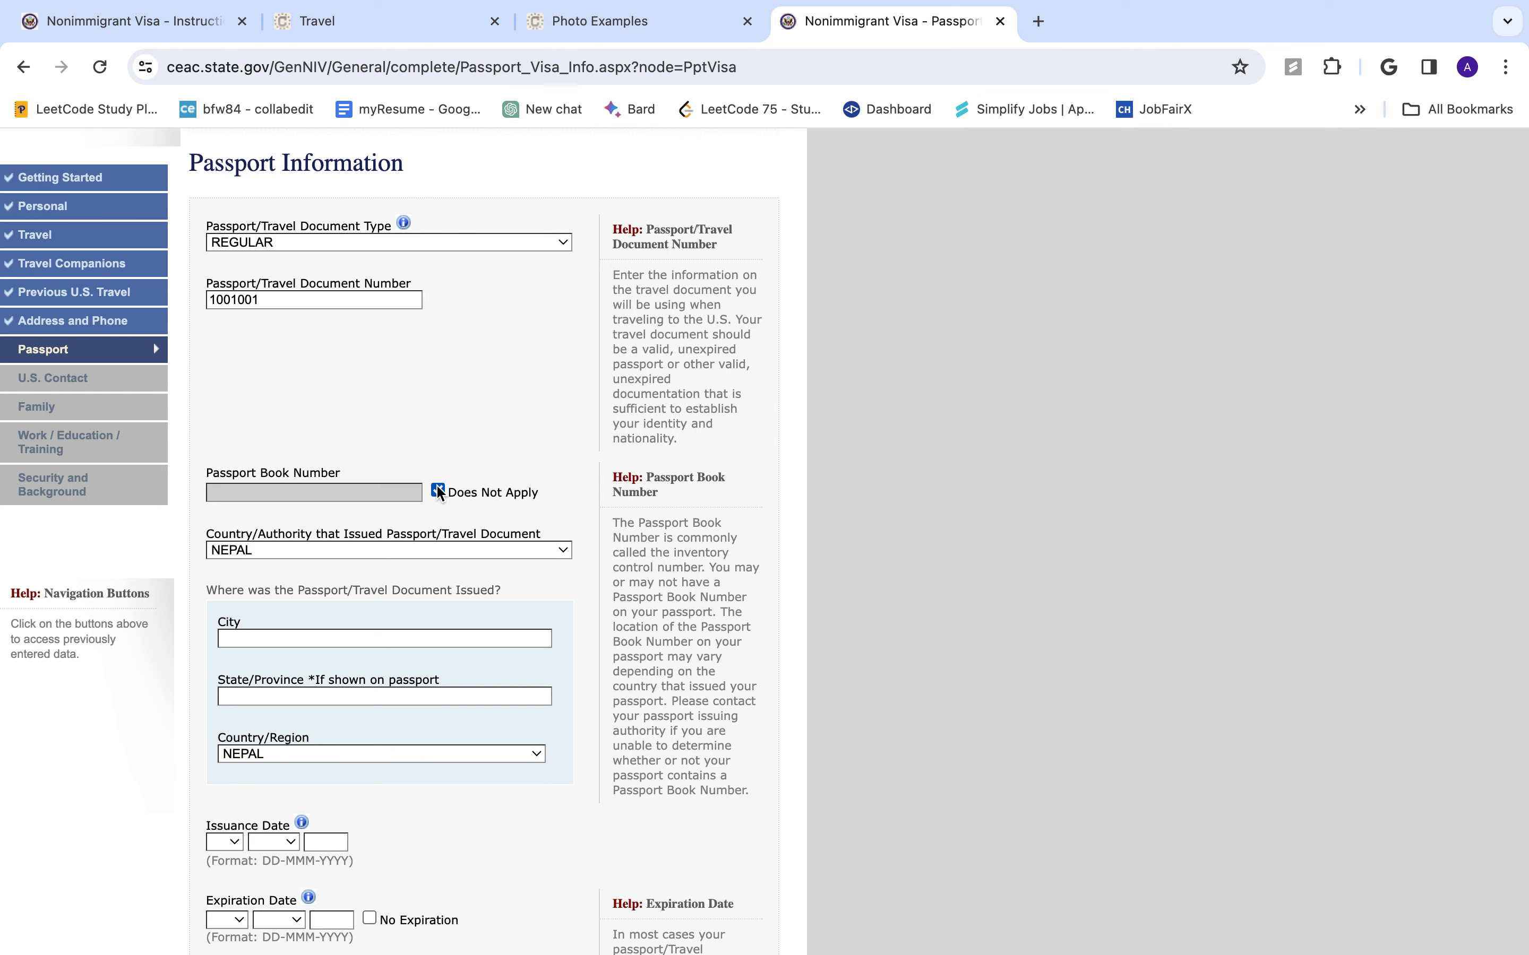
{"action": "scroll", "coordinate": [409, 534], "scroll_direction": "down", "scroll_amount": 2}
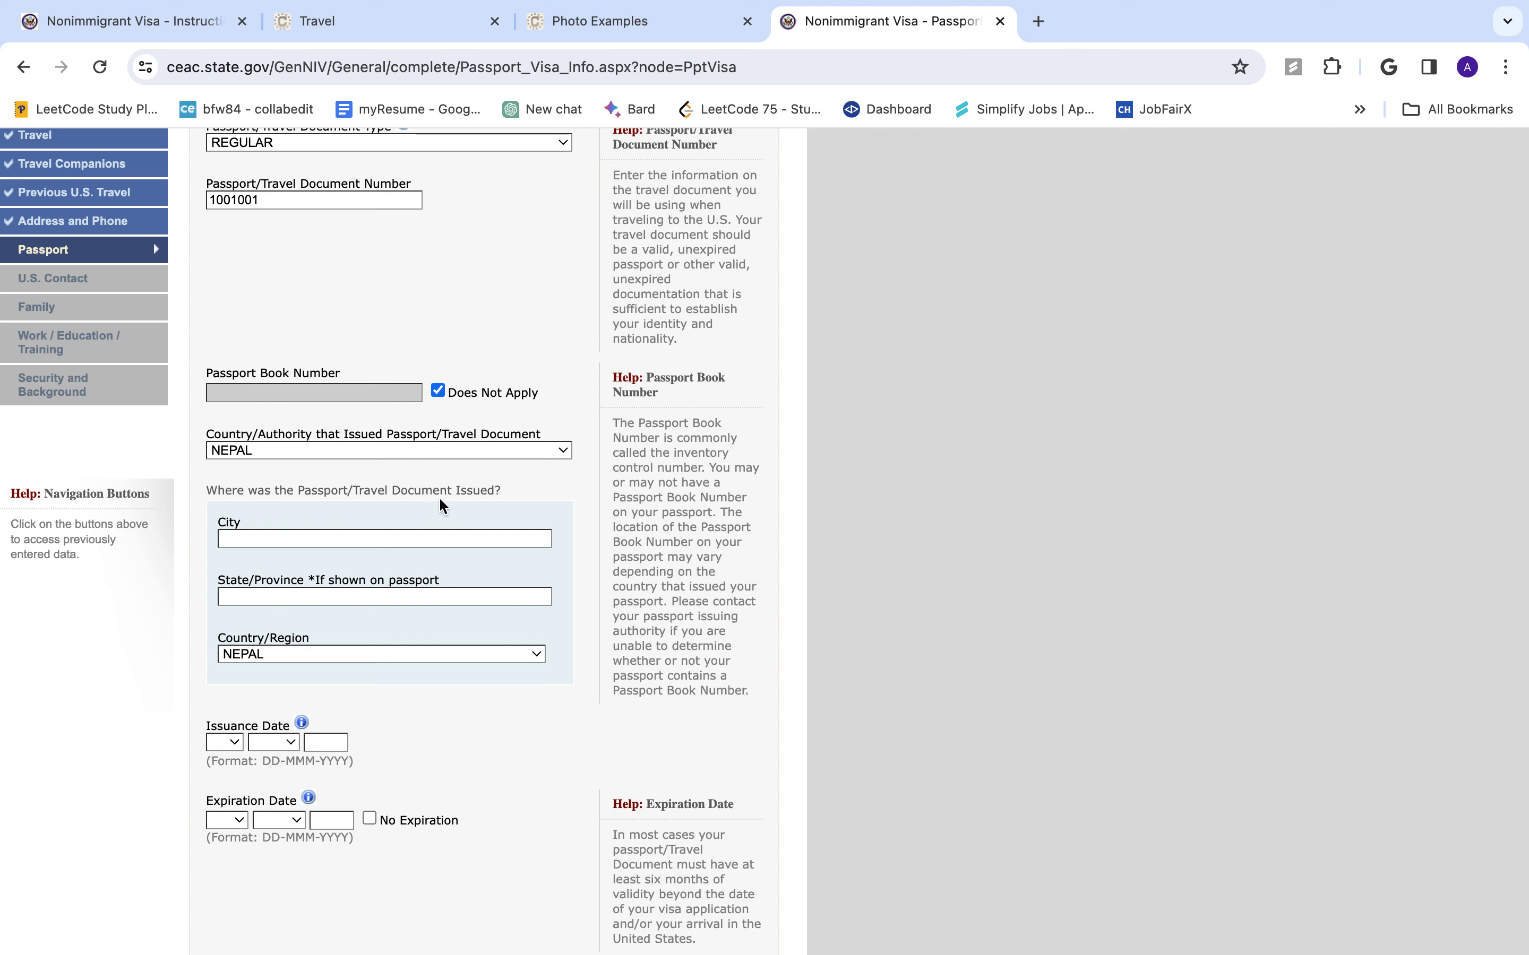
- Set the passport's city and state/province of issue to KATHMANDU
{"action": "left_click", "coordinate": [435, 538]}
{"action": "type", "text": "KATHAMANDU"}
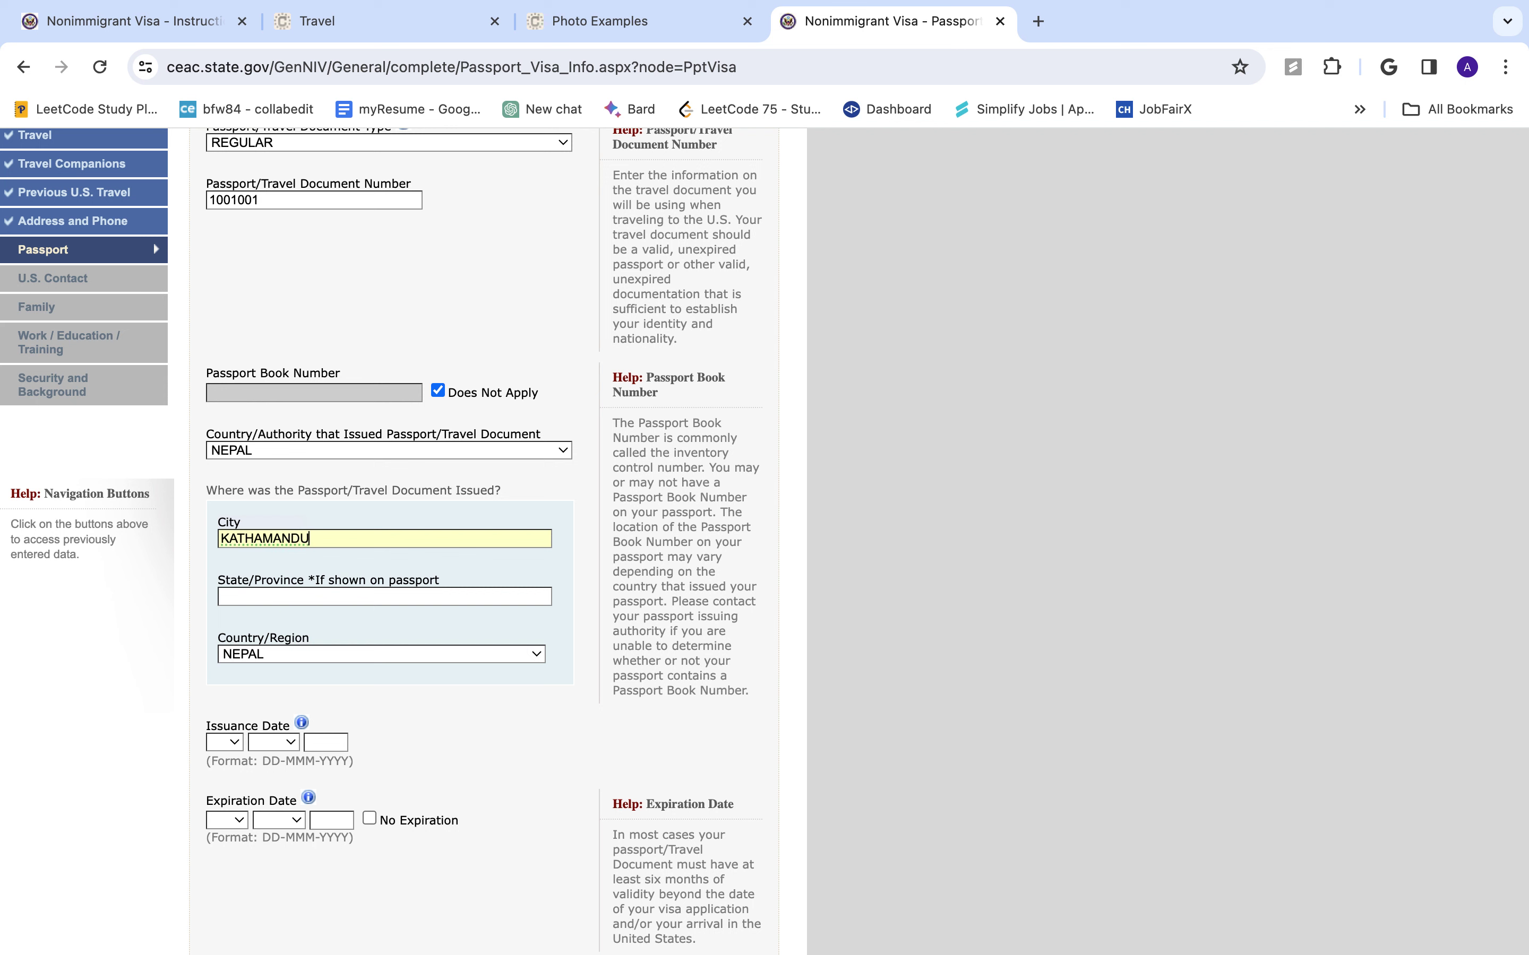
{"action": "left_click", "coordinate": [401, 598]}
{"action": "type", "text": "KATHMANDU"}
- Set the passport issuance date to 01 FEB 2016
{"action": "scroll", "coordinate": [335, 695], "scroll_direction": "down", "scroll_amount": 2}
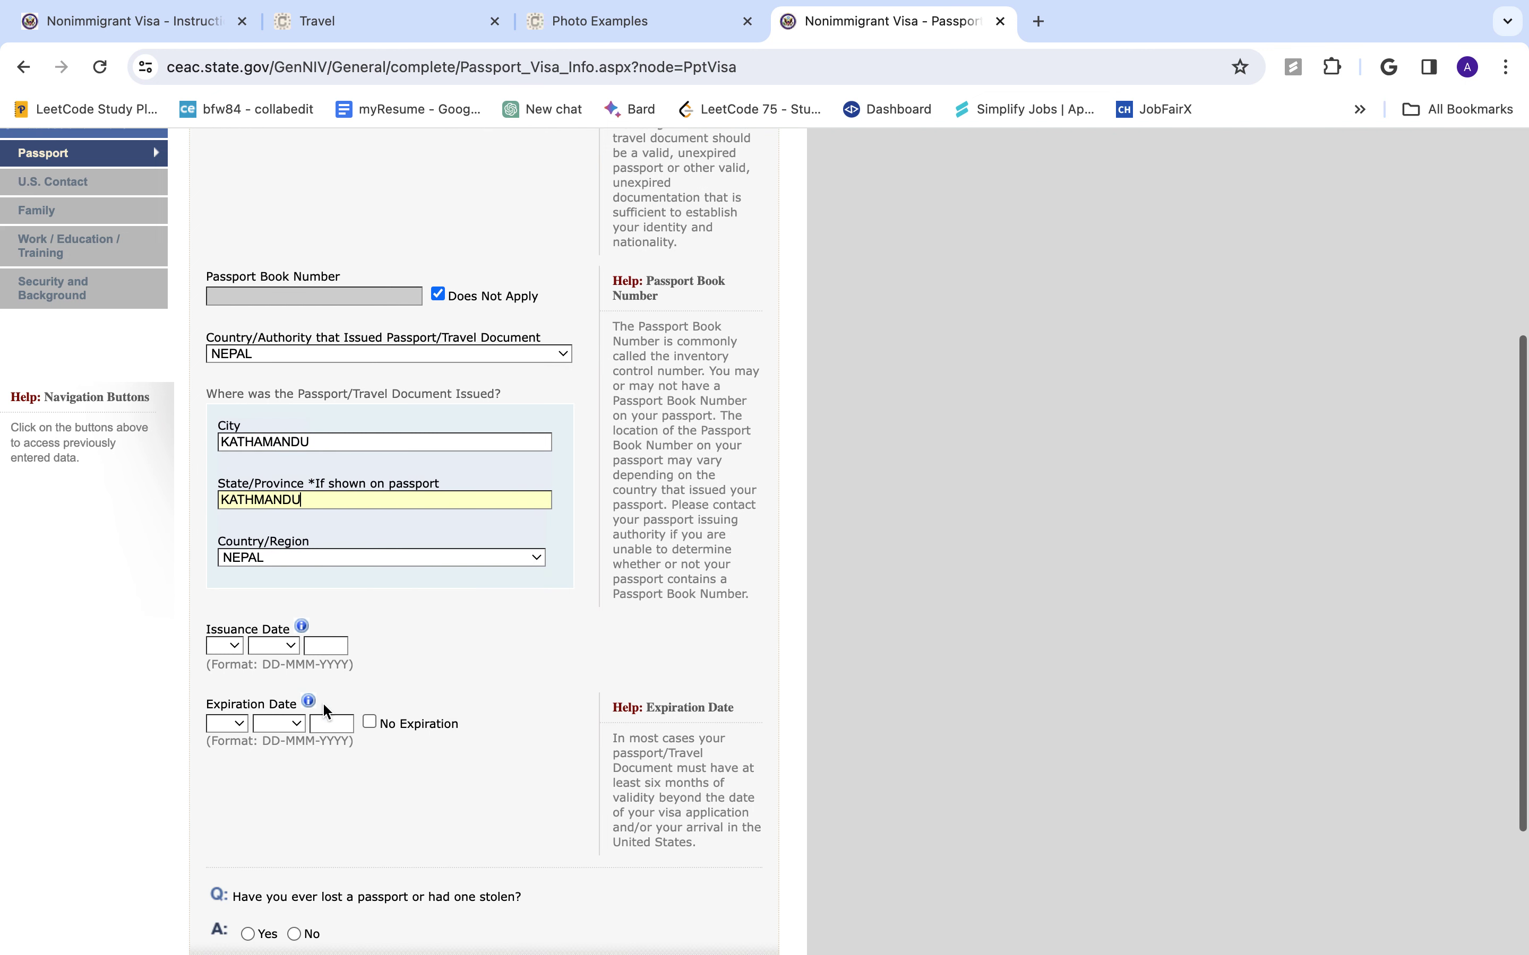
{"action": "left_click", "coordinate": [221, 646]}
{"action": "left_click", "coordinate": [231, 670]}
{"action": "left_click", "coordinate": [277, 647]}
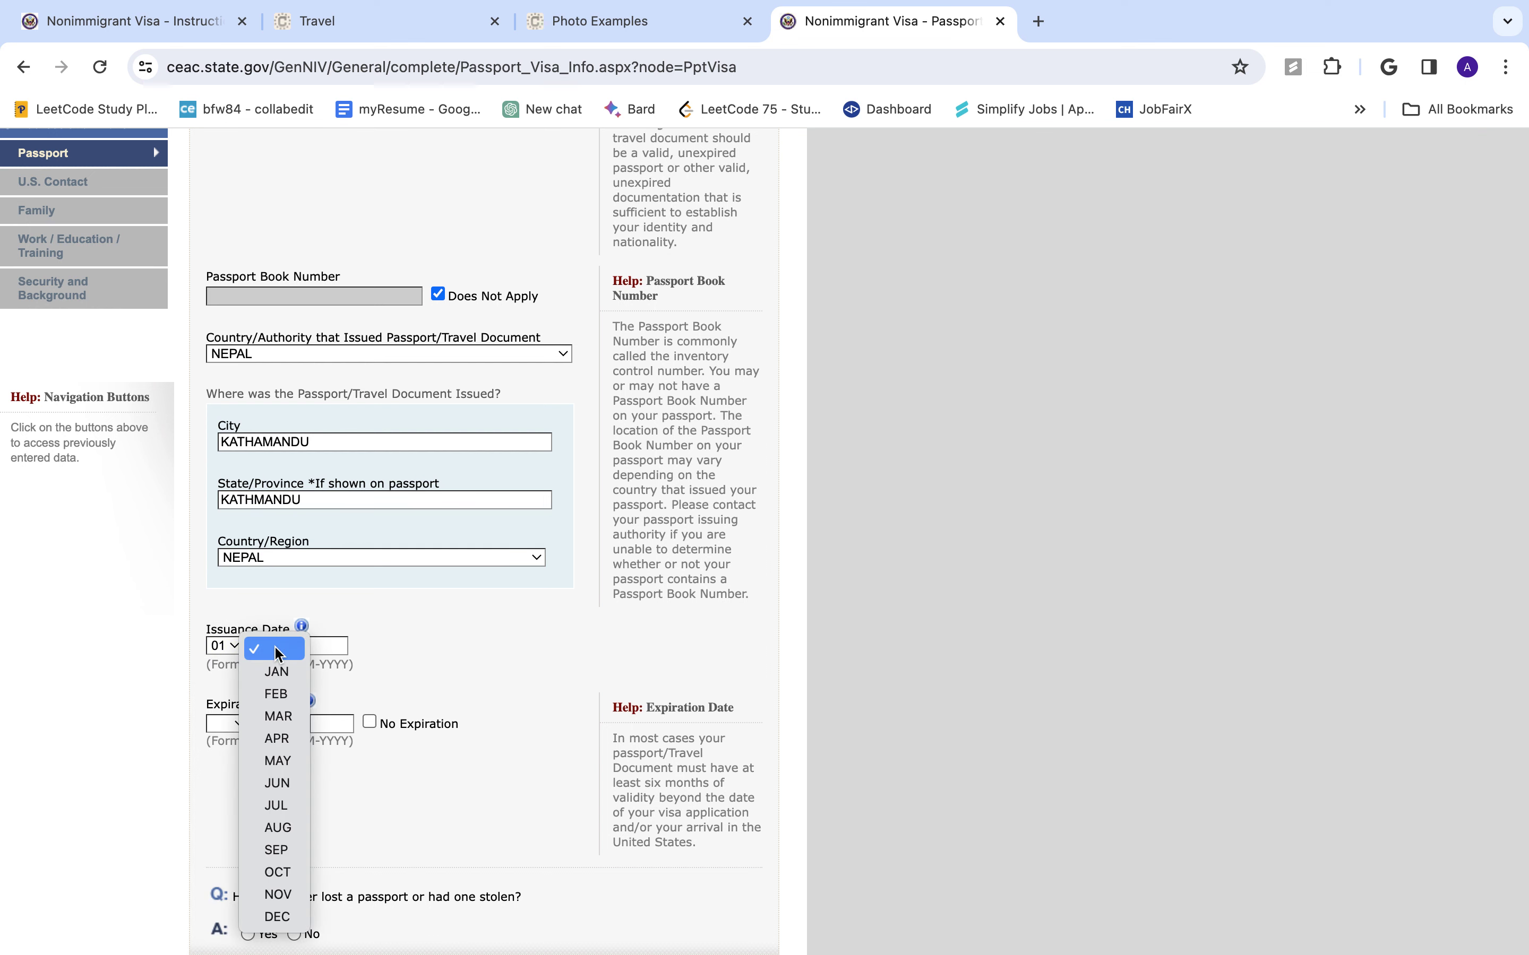
{"action": "left_click", "coordinate": [273, 672]}
{"action": "left_click", "coordinate": [285, 648]}
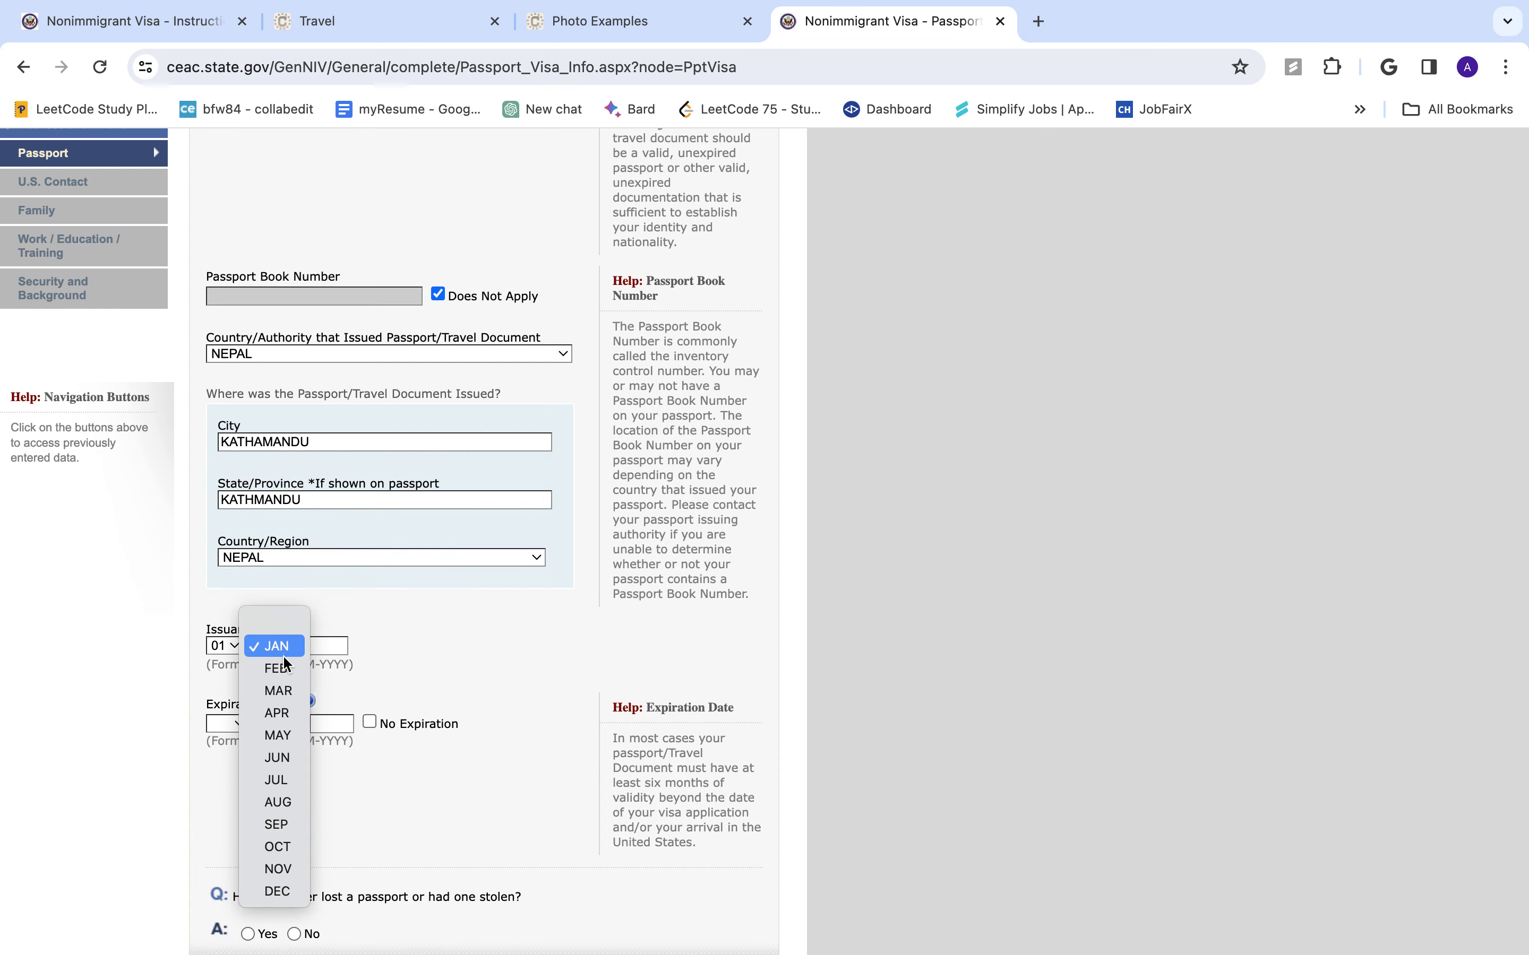
{"action": "left_click", "coordinate": [278, 669]}
{"action": "left_click", "coordinate": [326, 645]}
{"action": "type", "text": "20"}
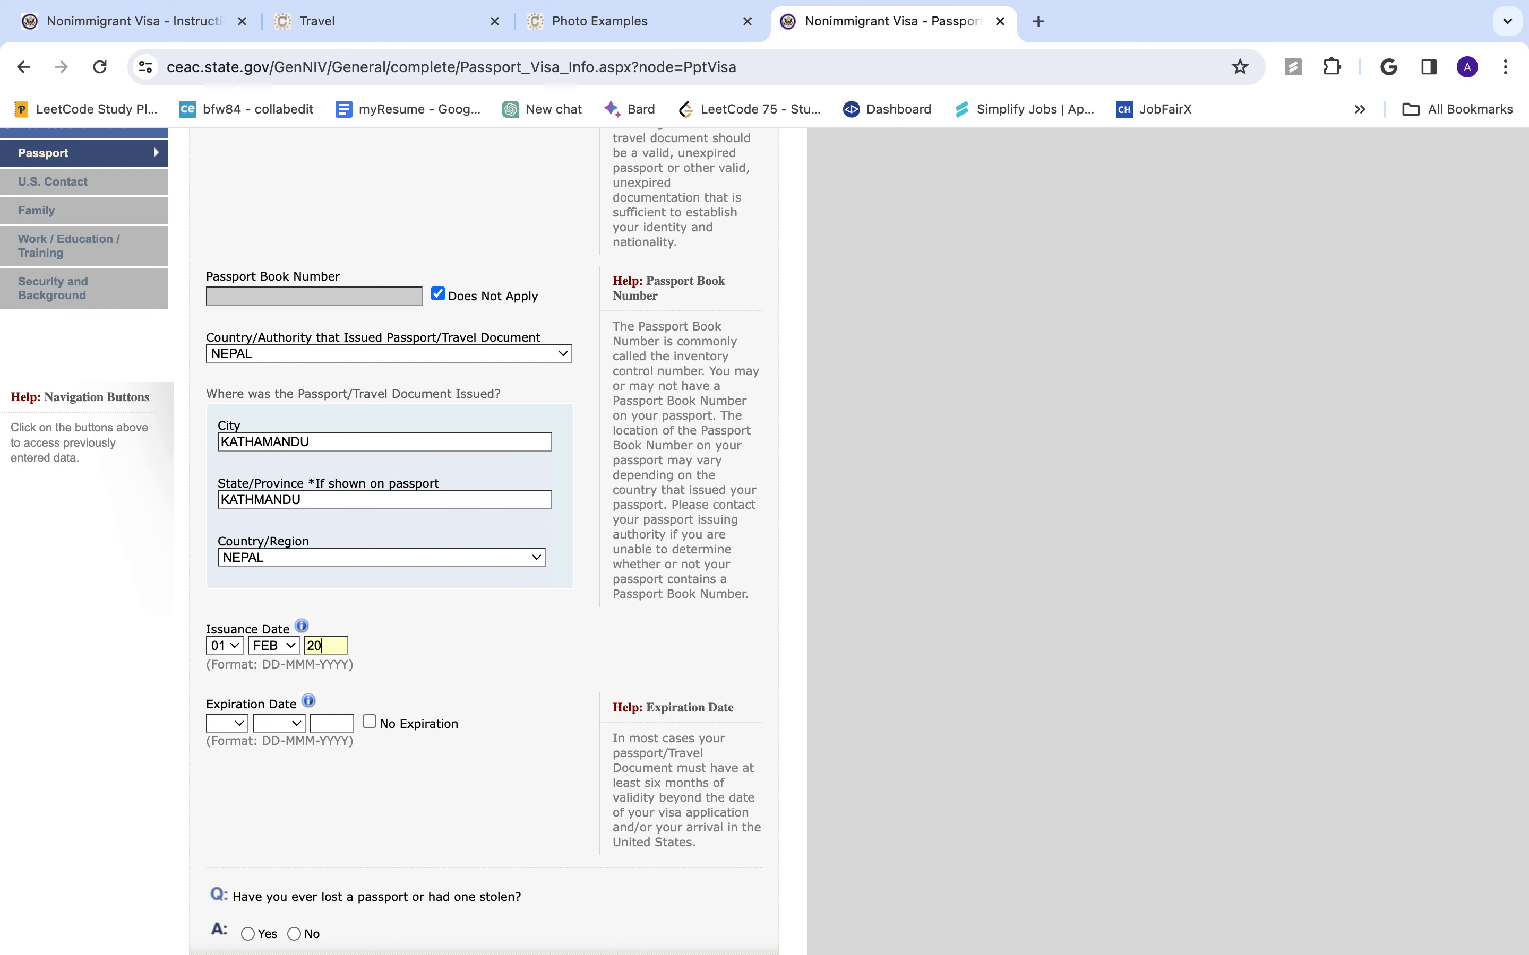
{"action": "type", "text": "16"}
- Set the passport expiration date to 31 JAN 2026
{"action": "left_click", "coordinate": [239, 724]}
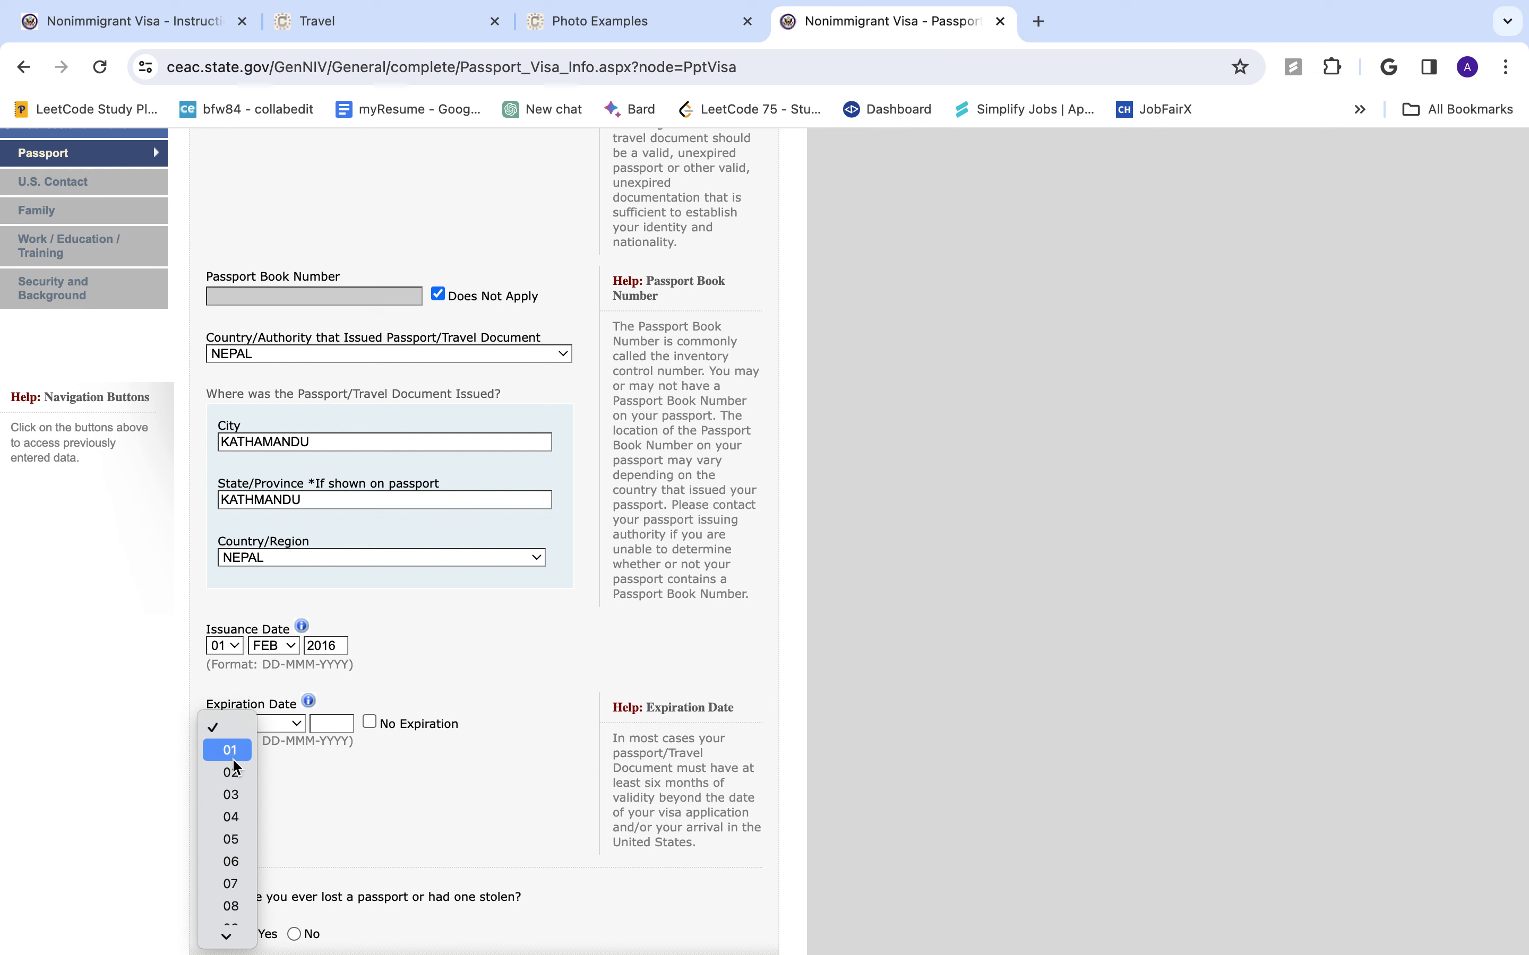
{"action": "scroll", "coordinate": [232, 822], "scroll_direction": "down", "scroll_amount": 10}
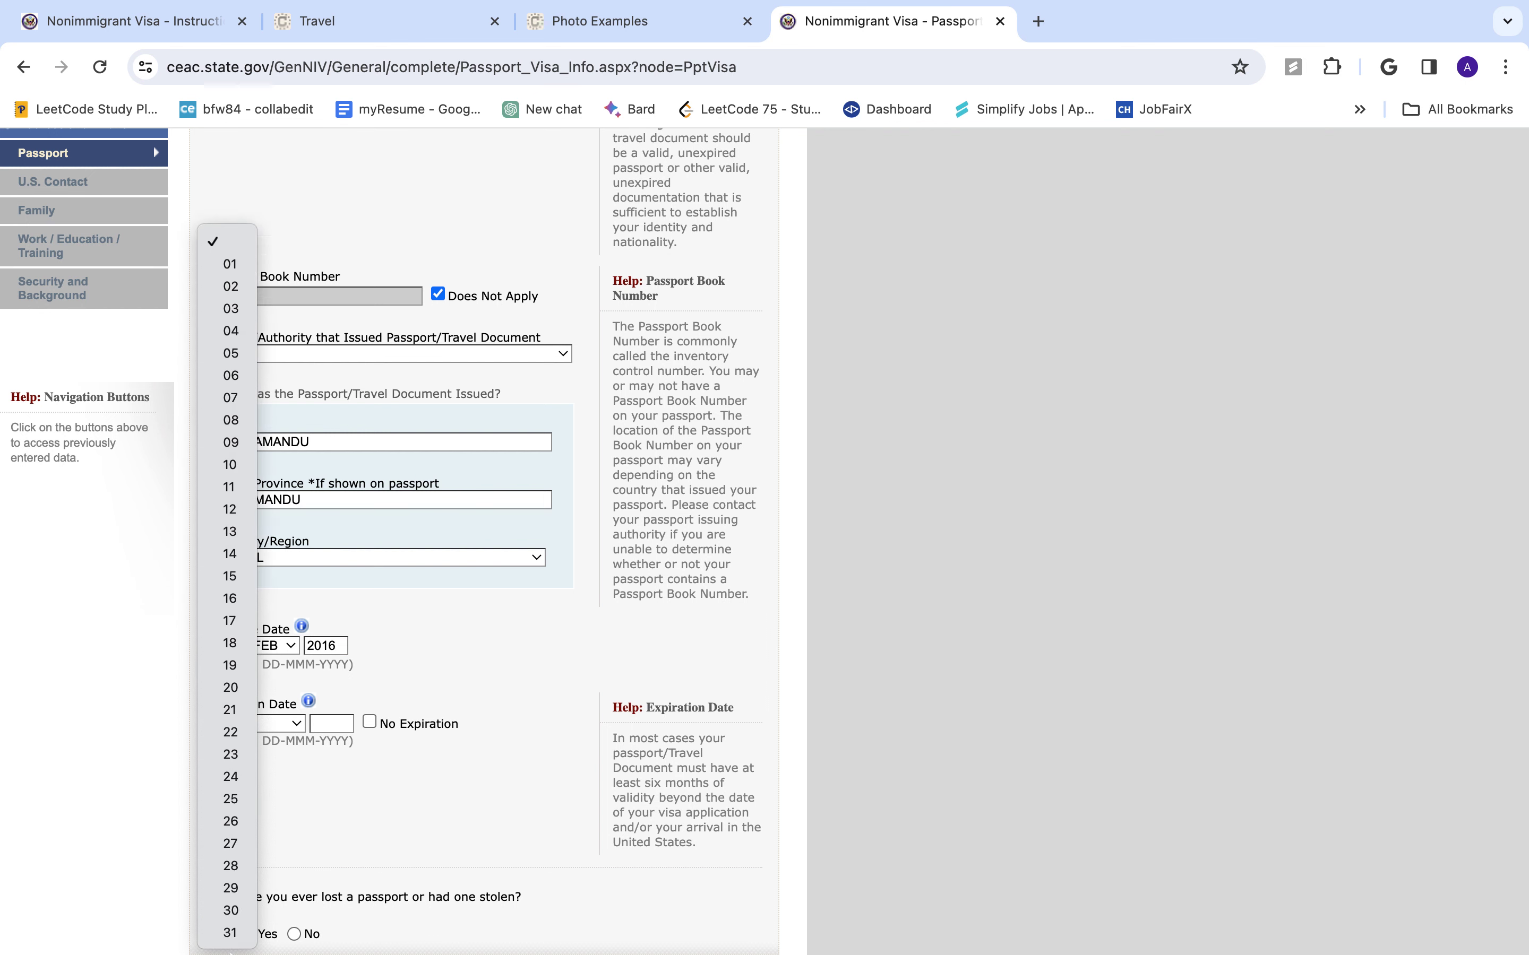
{"action": "left_click", "coordinate": [230, 932]}
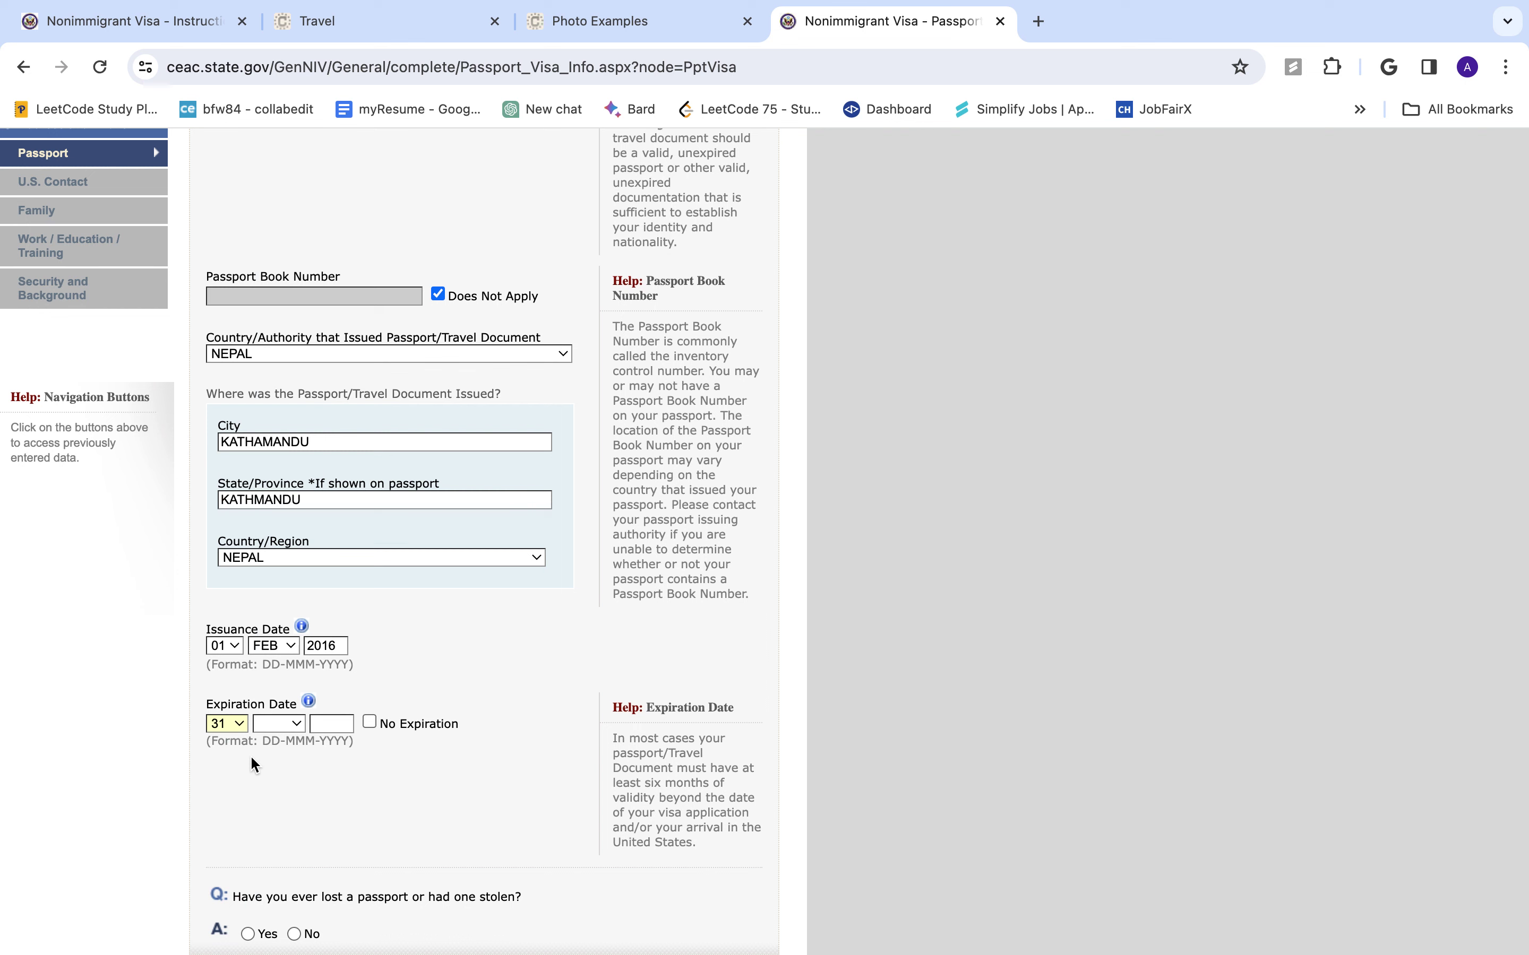
{"action": "left_click", "coordinate": [276, 726]}
{"action": "left_click", "coordinate": [282, 750]}
{"action": "left_click", "coordinate": [322, 720]}
{"action": "type", "text": "2026"}
- Answer No to ever losing a passport and continue to the U.S. Contact page
{"action": "scroll", "coordinate": [427, 727], "scroll_direction": "down", "scroll_amount": 3}
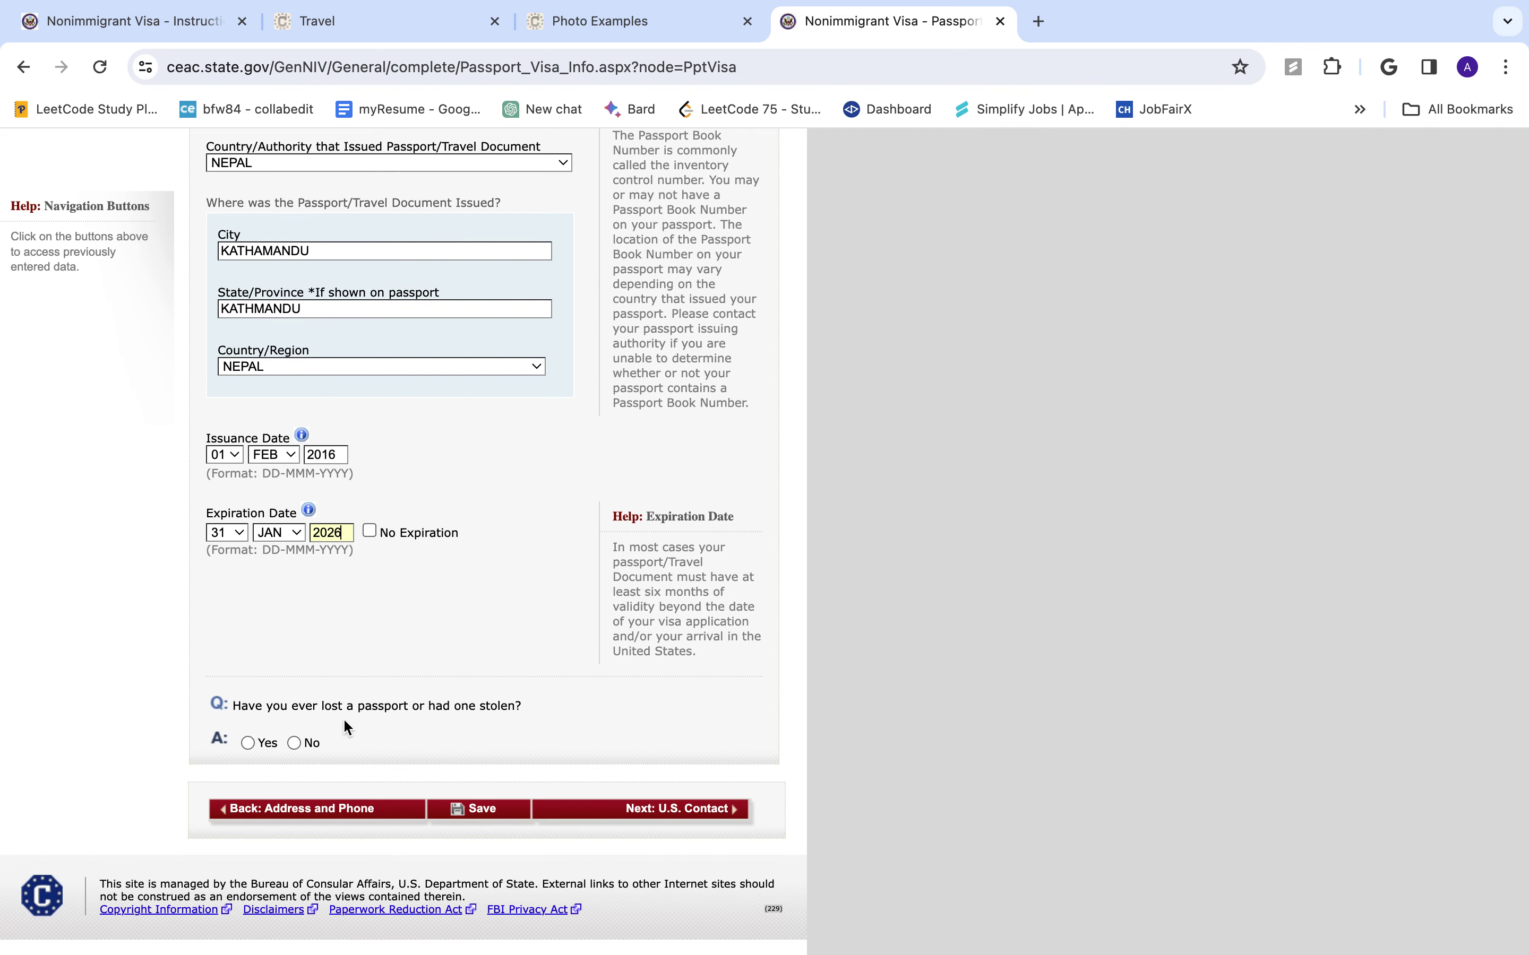
{"action": "left_click", "coordinate": [294, 743]}
{"action": "scroll", "coordinate": [509, 742], "scroll_direction": "down", "scroll_amount": 3}
{"action": "left_click", "coordinate": [645, 800]}
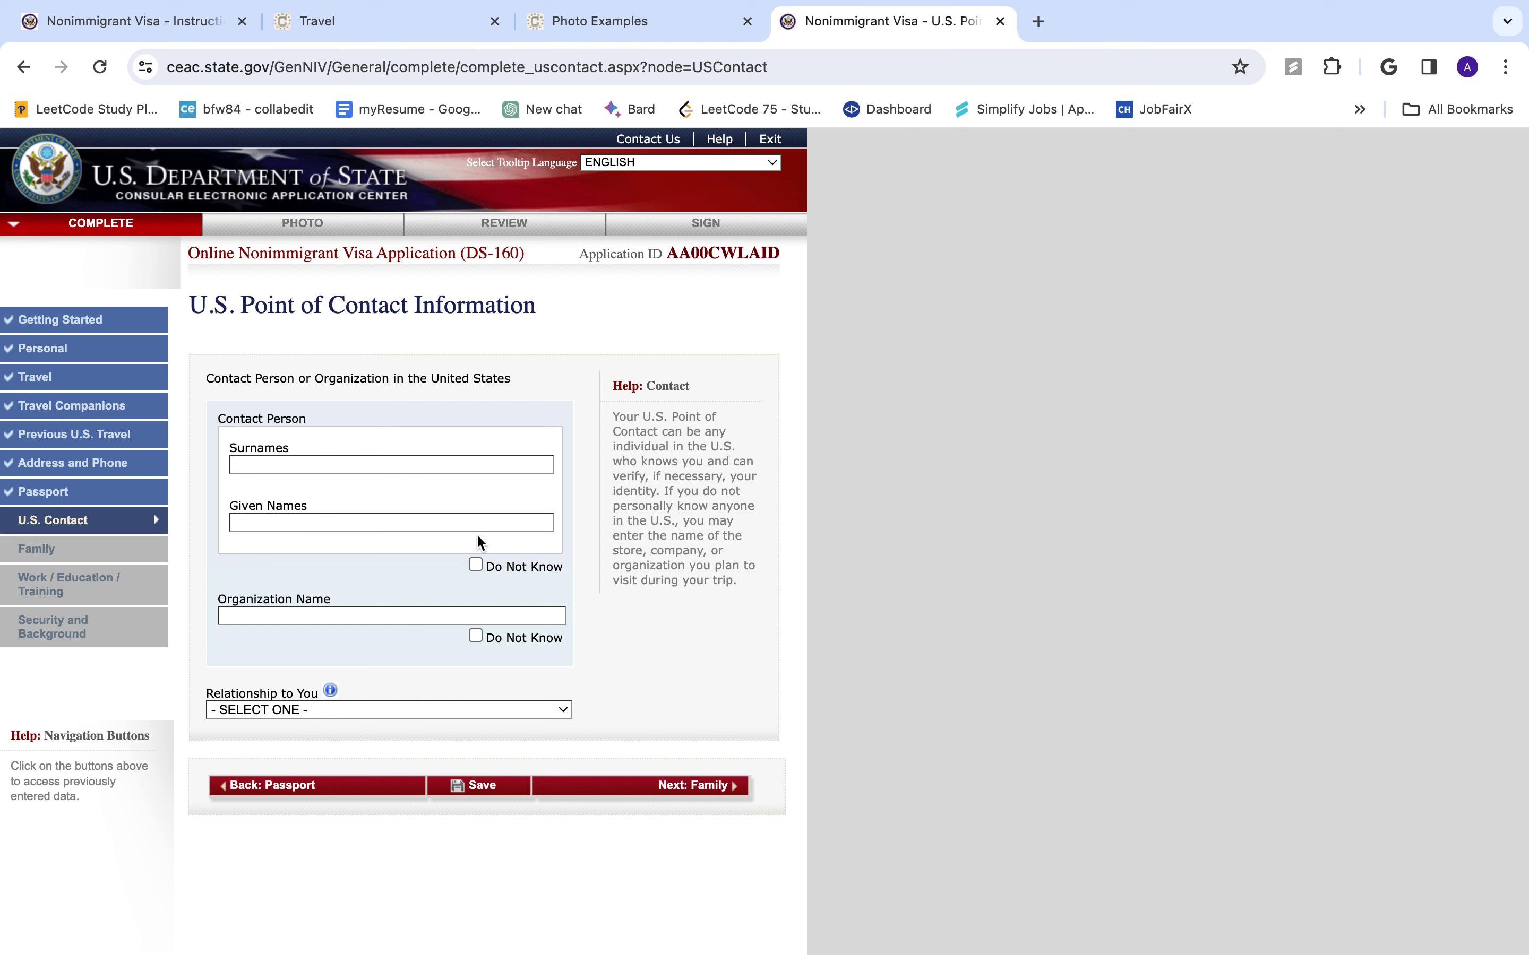
- Mark the contact organization unknown, enter the contact's surname and given name, and choose FRIEND
{"action": "left_click", "coordinate": [475, 565]}
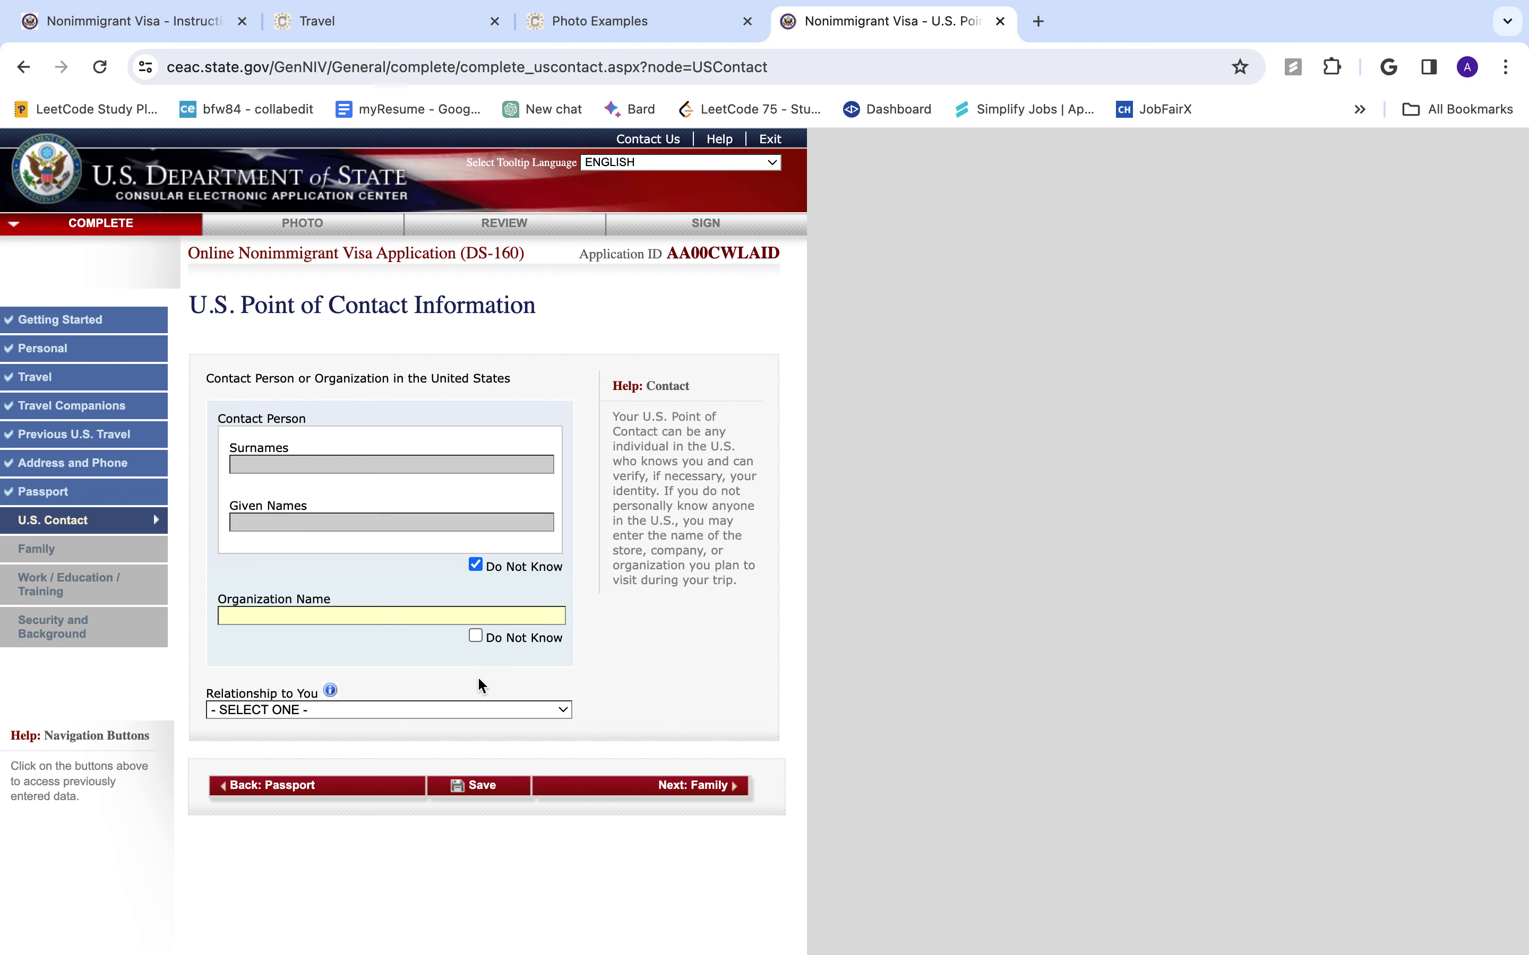
{"action": "left_click", "coordinate": [475, 636]}
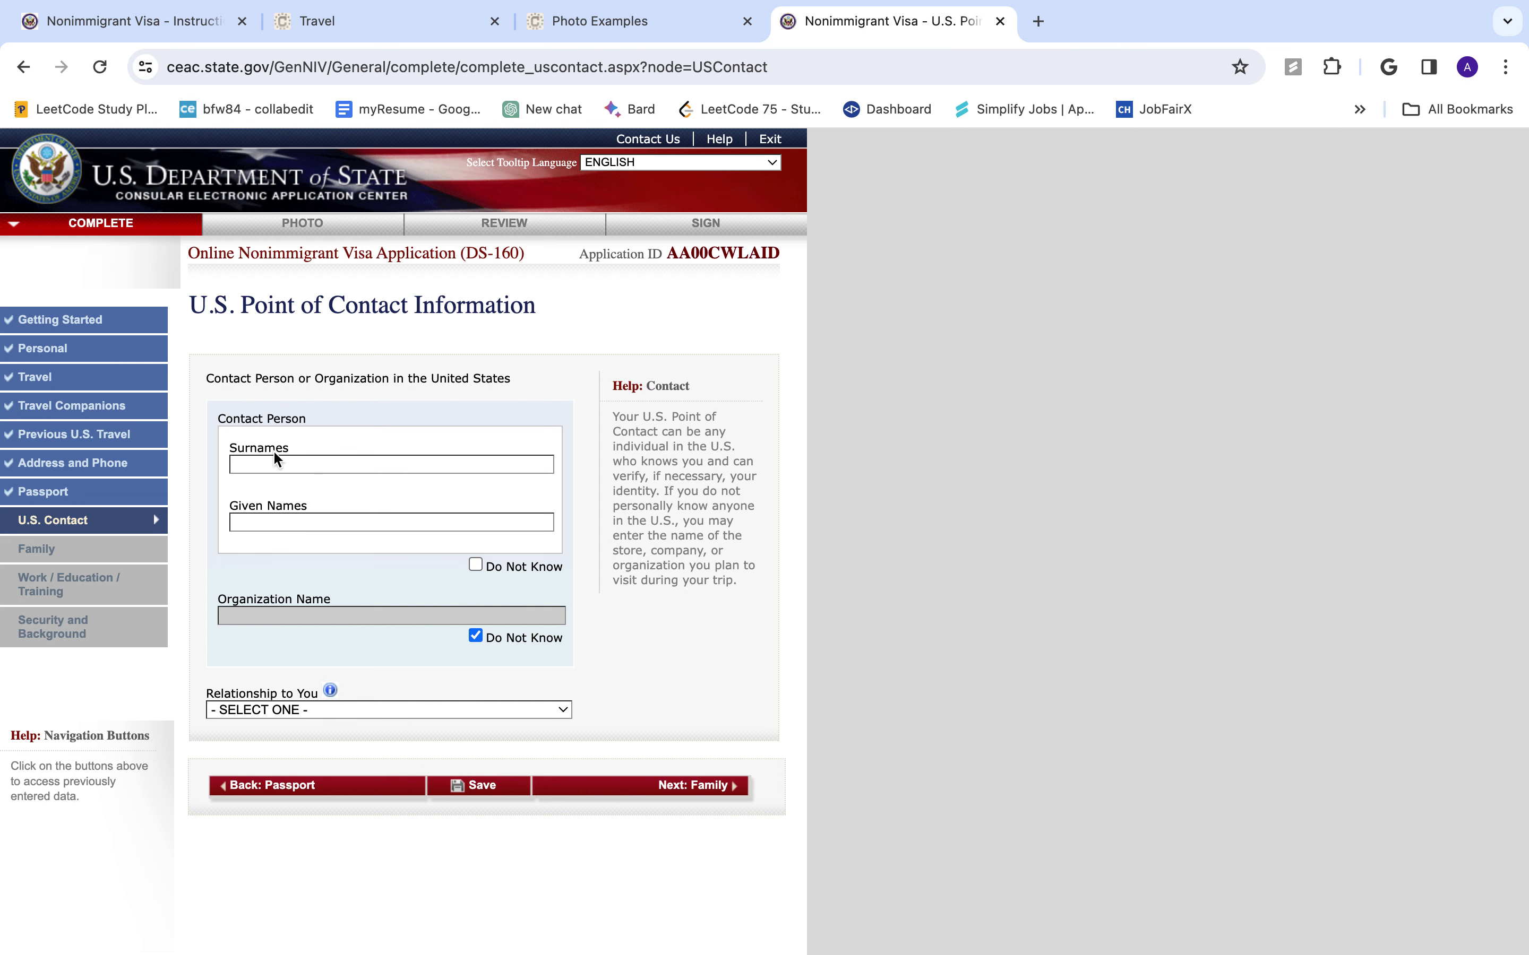
{"action": "key", "text": "Tab"}
{"action": "scroll", "coordinate": [350, 577], "scroll_direction": "down", "scroll_amount": 3}
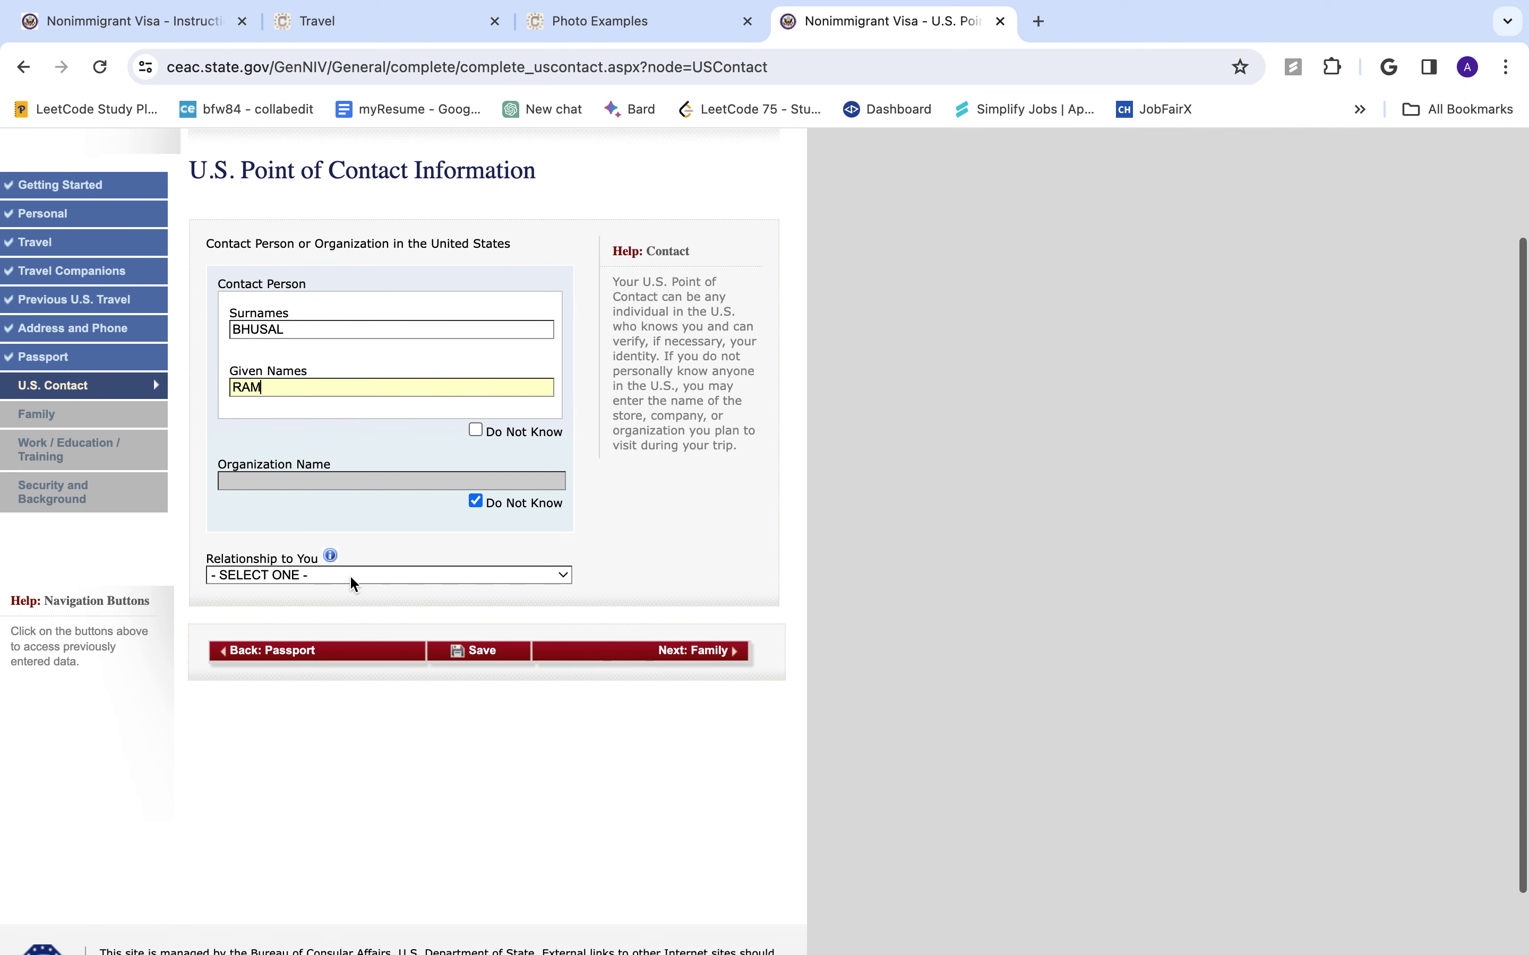
{"action": "left_click", "coordinate": [376, 572]}
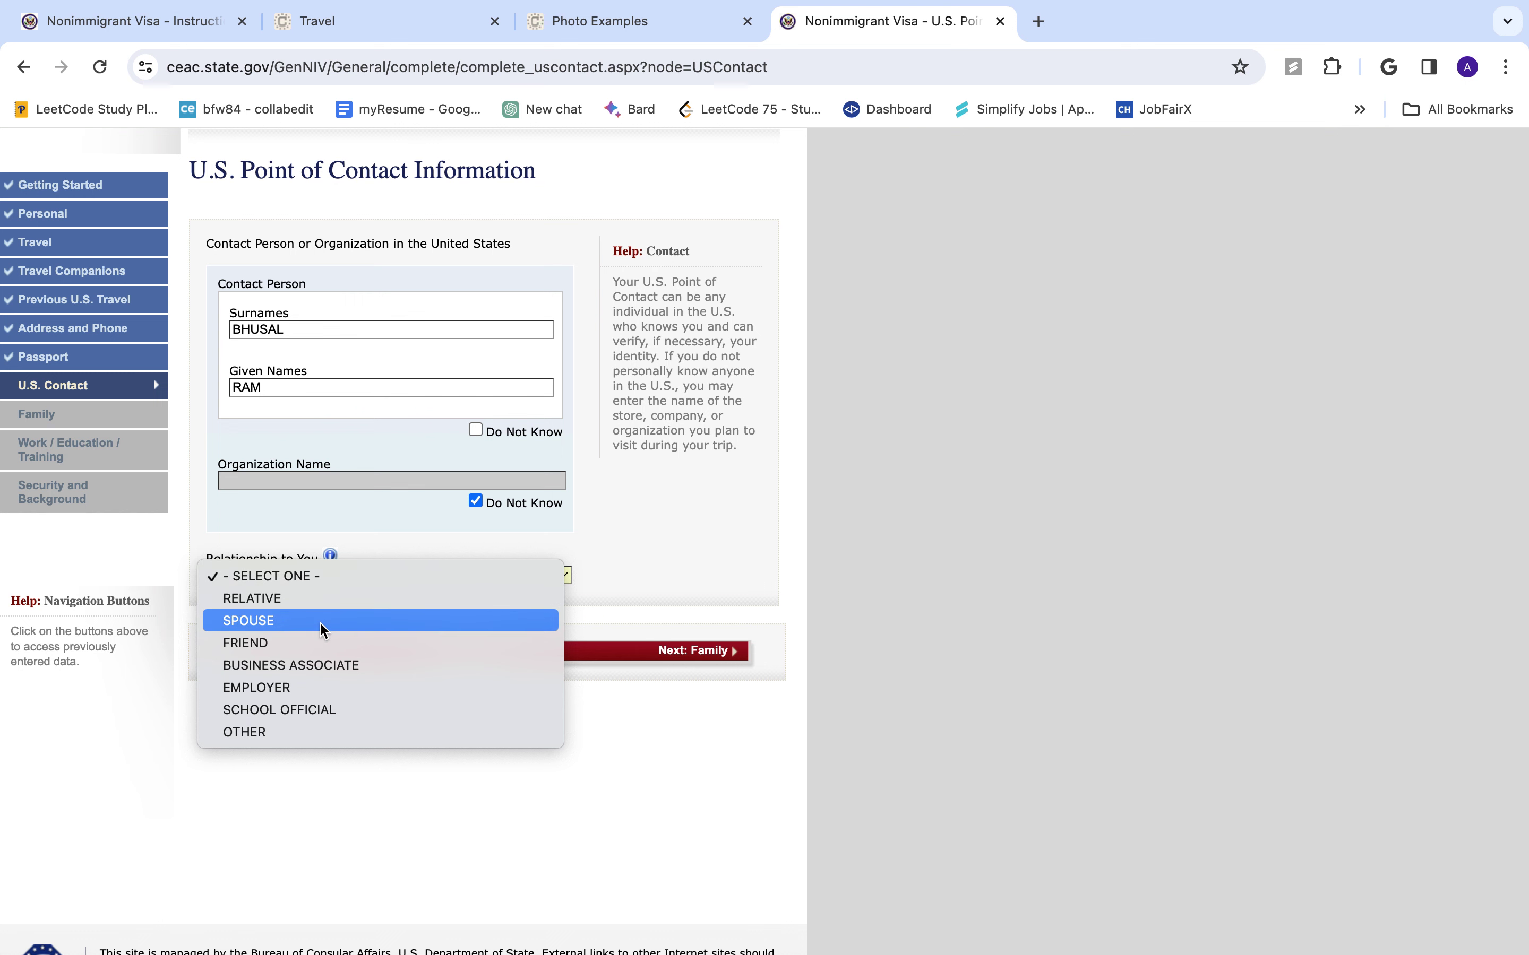
{"action": "left_click", "coordinate": [306, 643]}
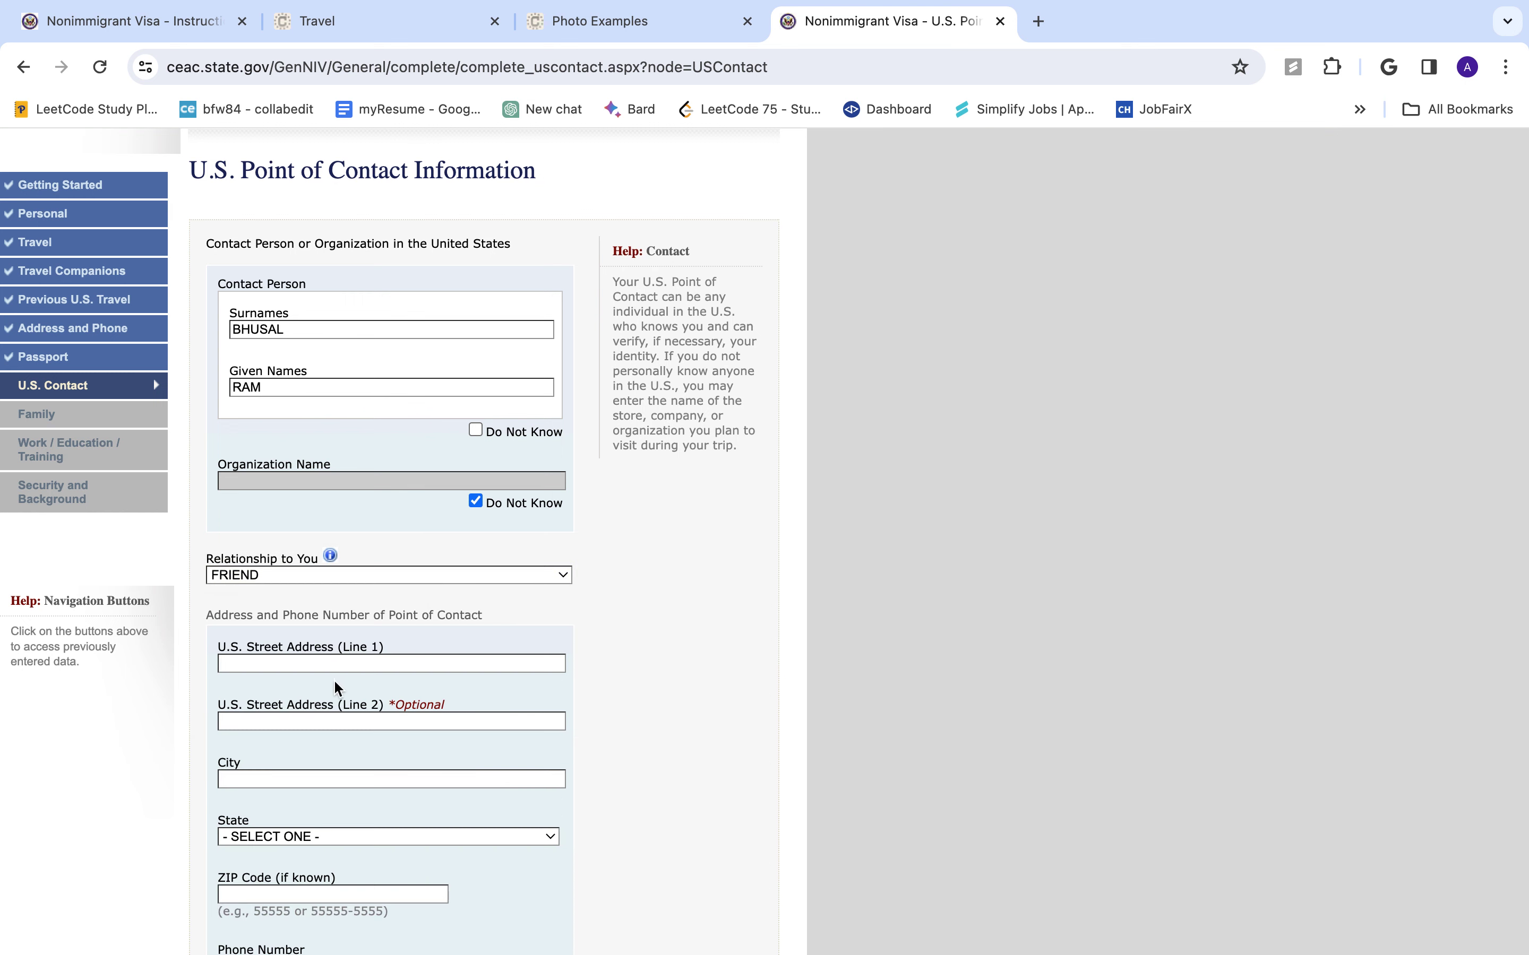
- Enter the contact's street address, with city and state set to NEW YORK
{"action": "key", "text": "Tab"}
{"action": "type", "text": "NEW TYORK"}
{"action": "scroll", "coordinate": [434, 488], "scroll_direction": "down", "scroll_amount": 5}
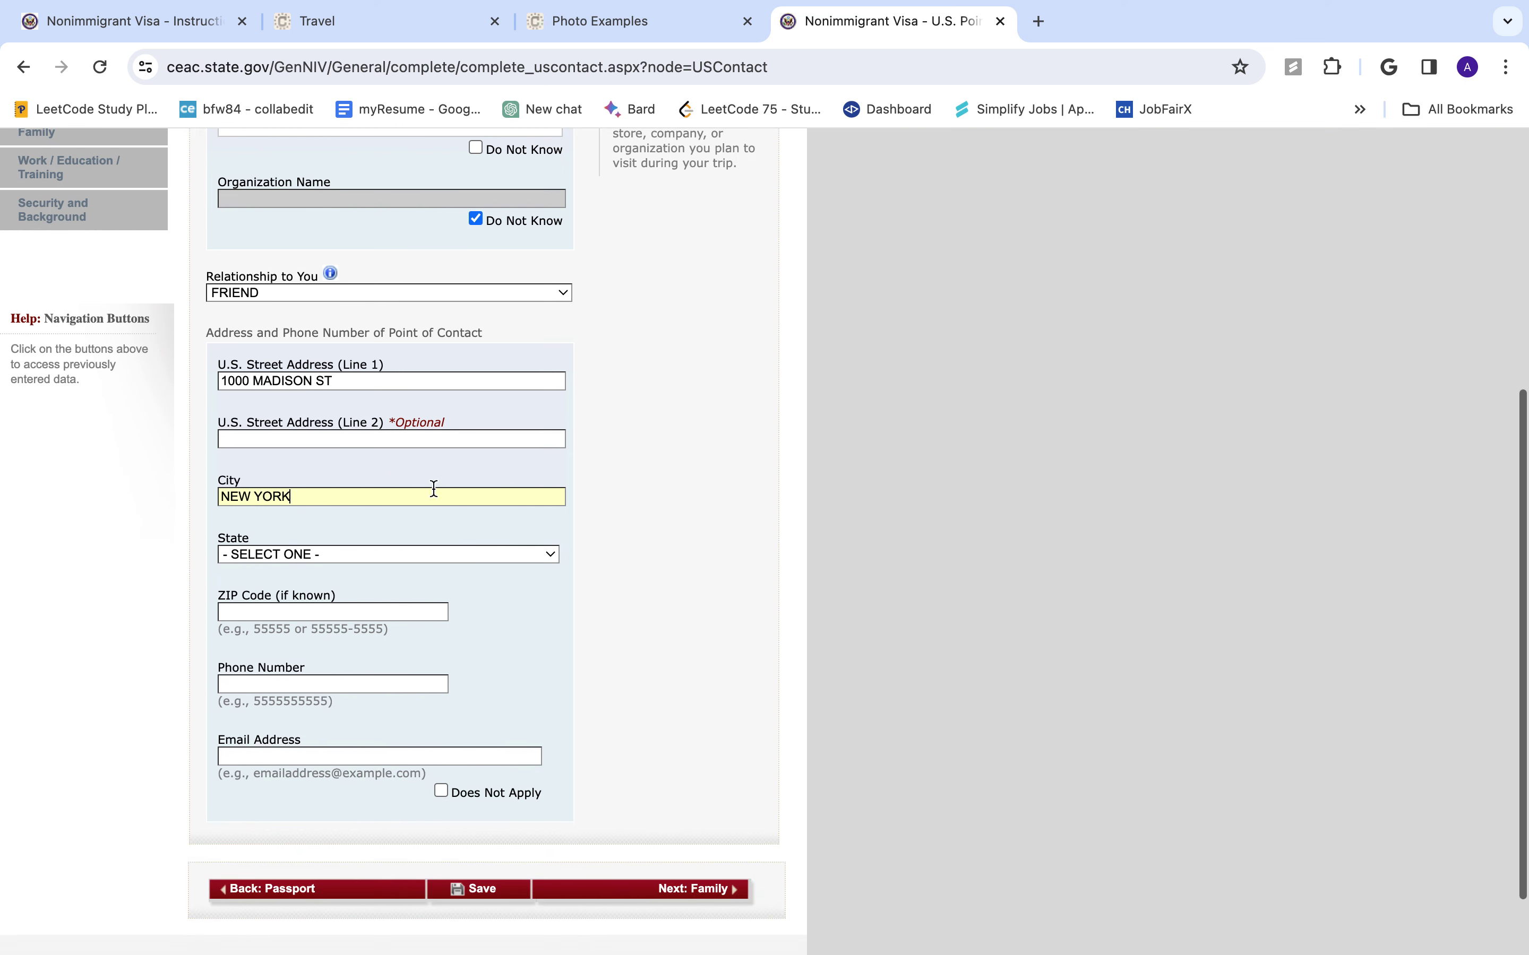
{"action": "left_click", "coordinate": [408, 554]}
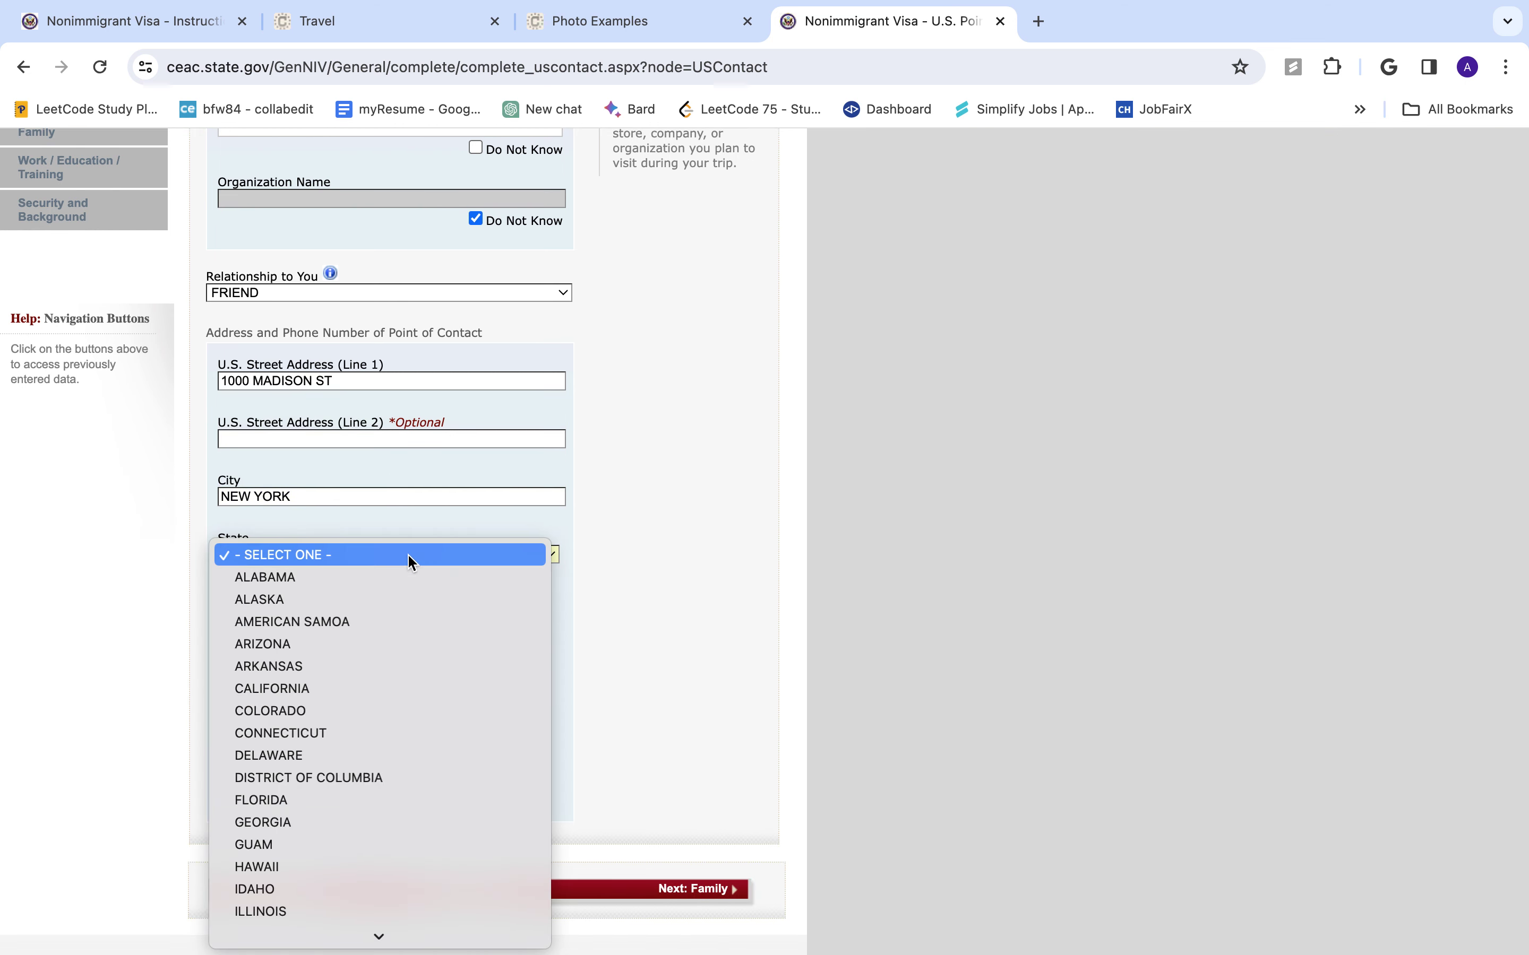
{"action": "type", "text": "NEW"}
{"action": "key", "text": "Down"}
{"action": "key", "text": "Down"}
{"action": "key", "text": "Down"}
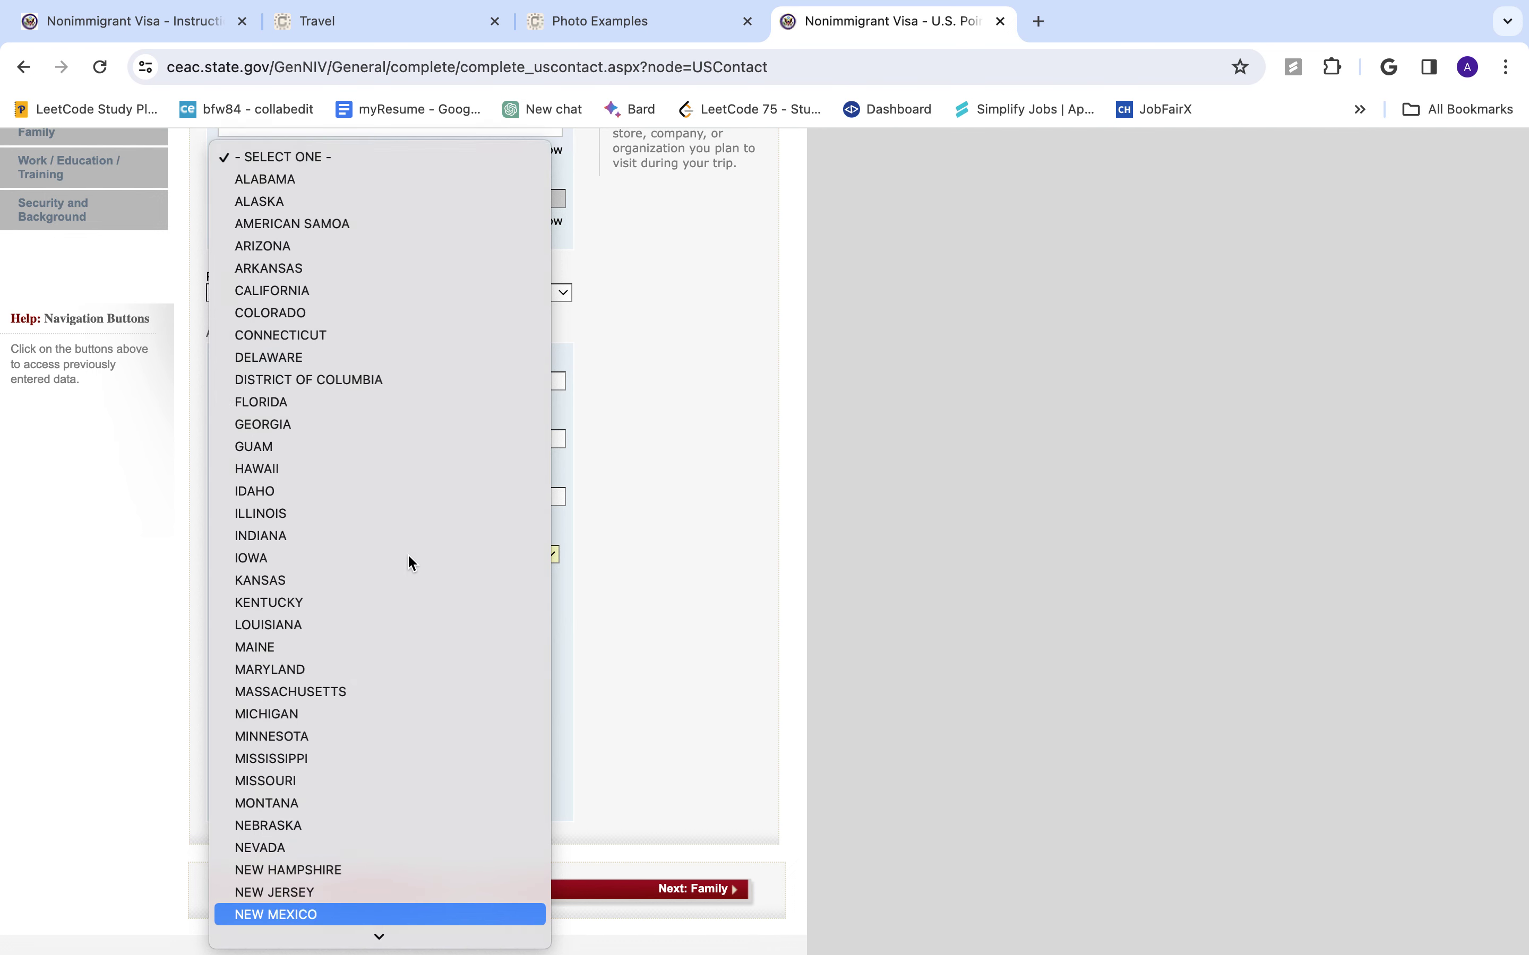
{"action": "key", "text": "Return"}
- Fill in the contact's phone number and e-mail, then continue to the Family page
{"action": "left_click", "coordinate": [336, 613]}
{"action": "left_click", "coordinate": [325, 685]}
{"action": "type", "text": "3"}
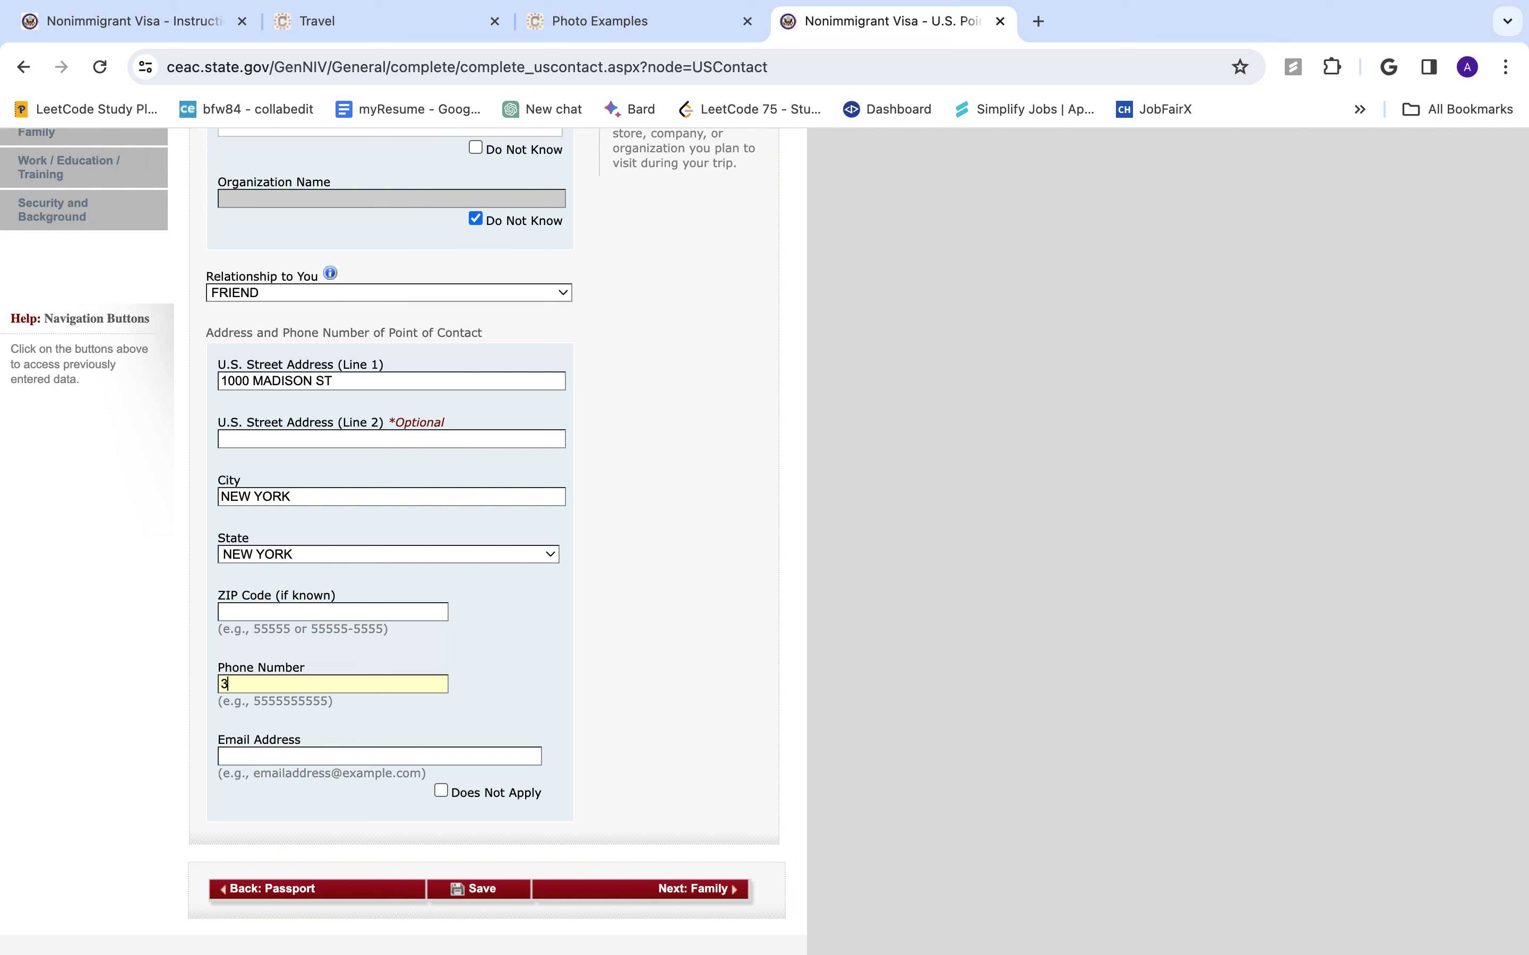
{"action": "type", "text": "47000000"}
{"action": "left_click", "coordinate": [303, 759]}
{"action": "type", "text": "hisemail@"}
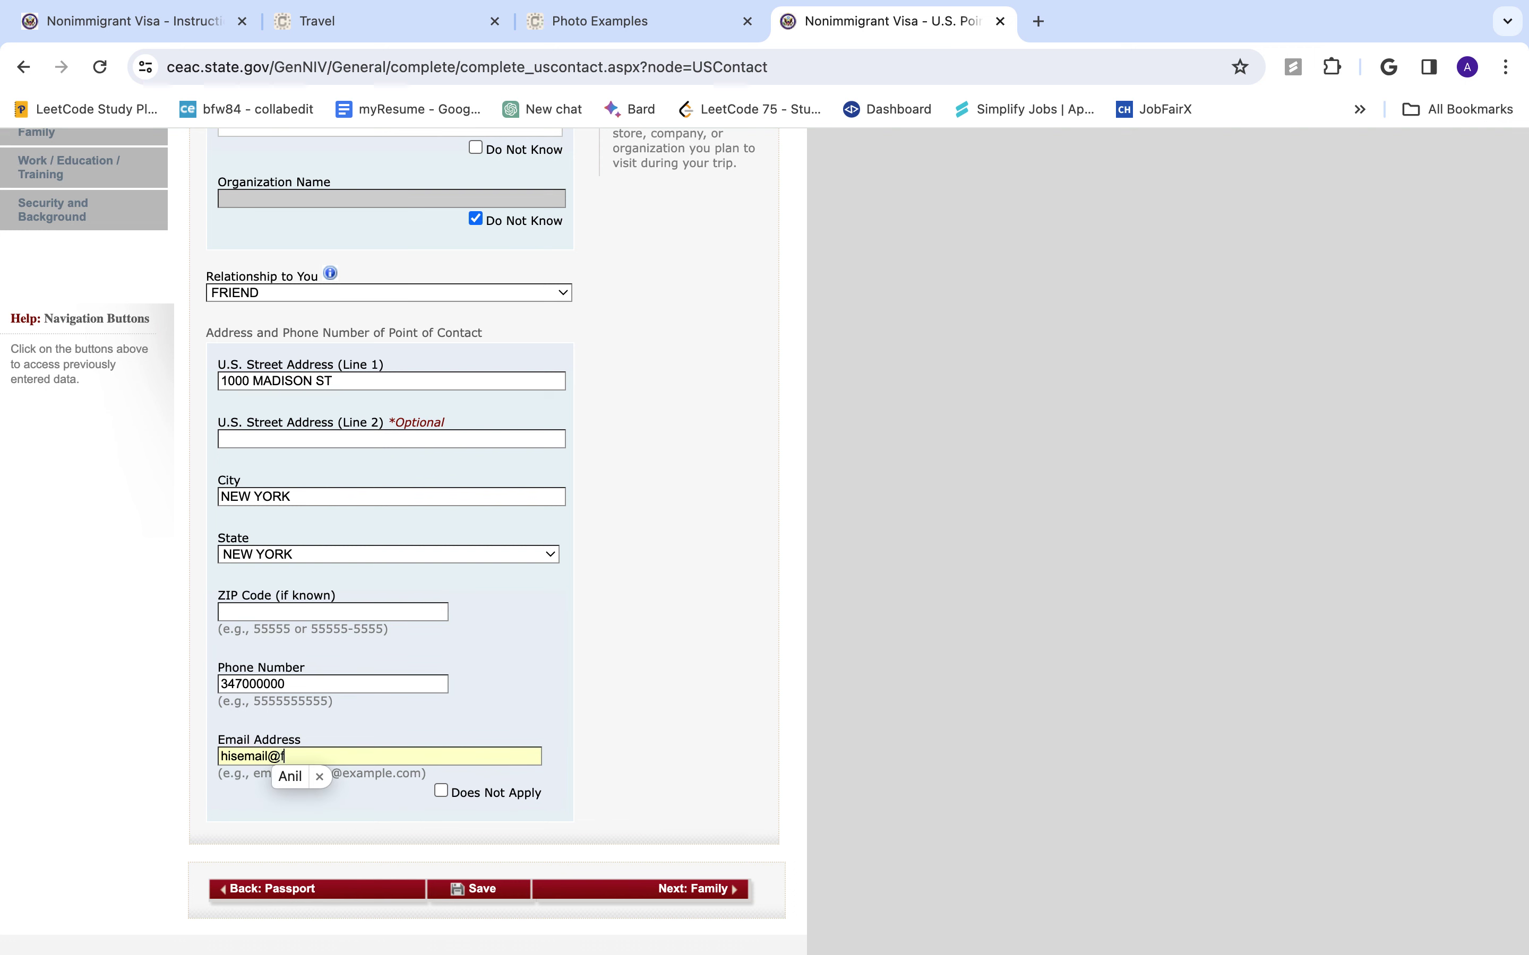
{"action": "type", "text": "gmail.com"}
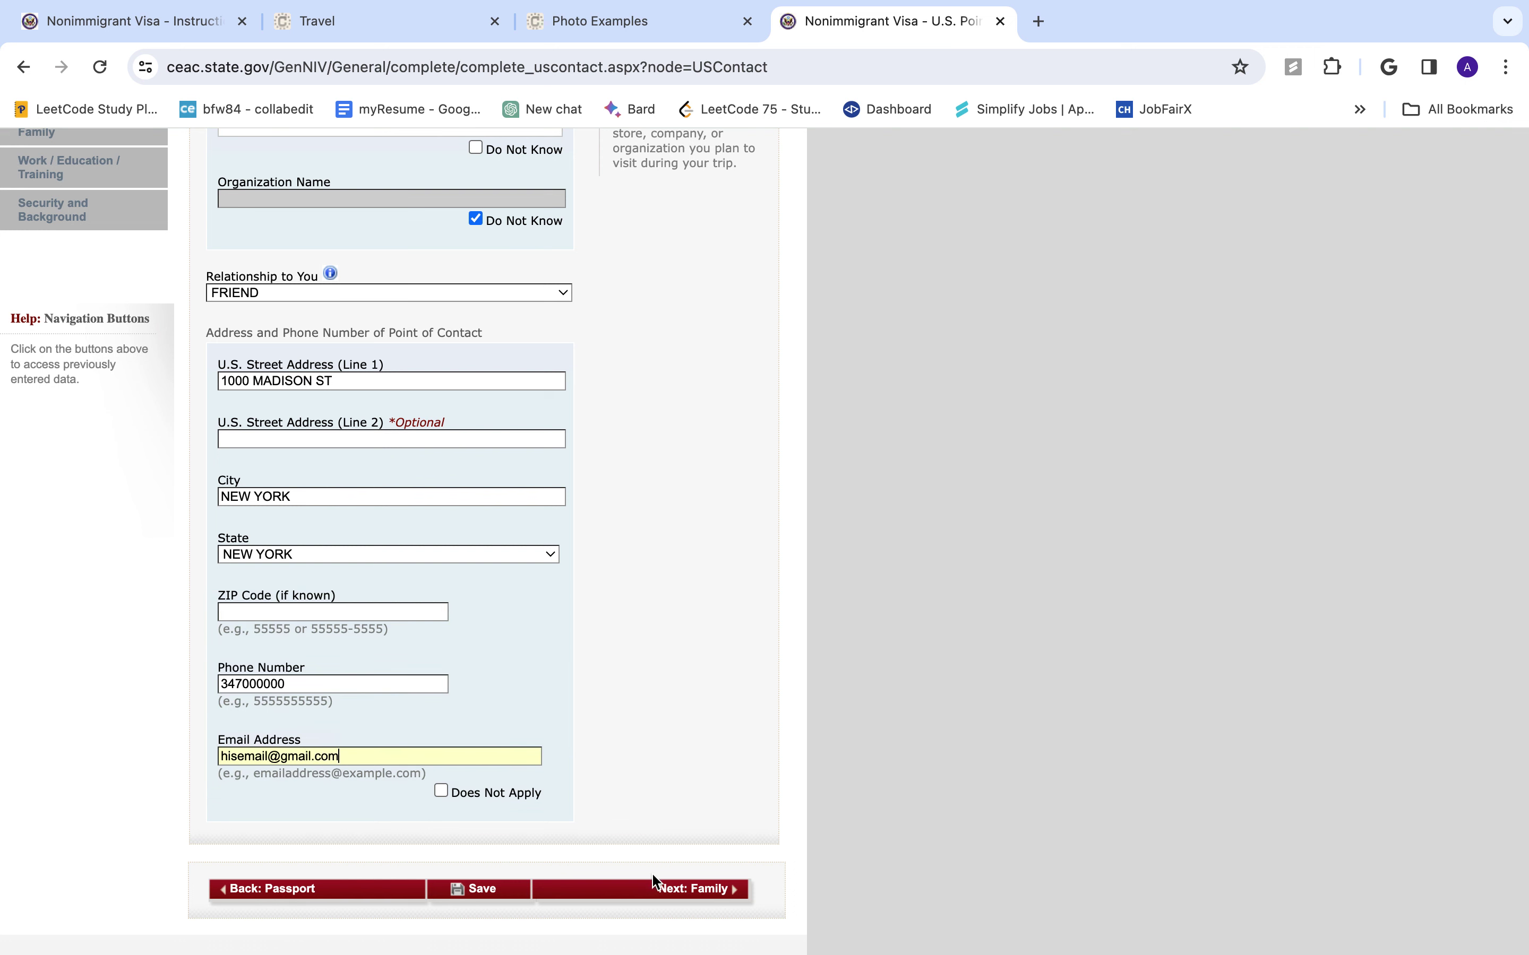
{"action": "left_click", "coordinate": [677, 889]}
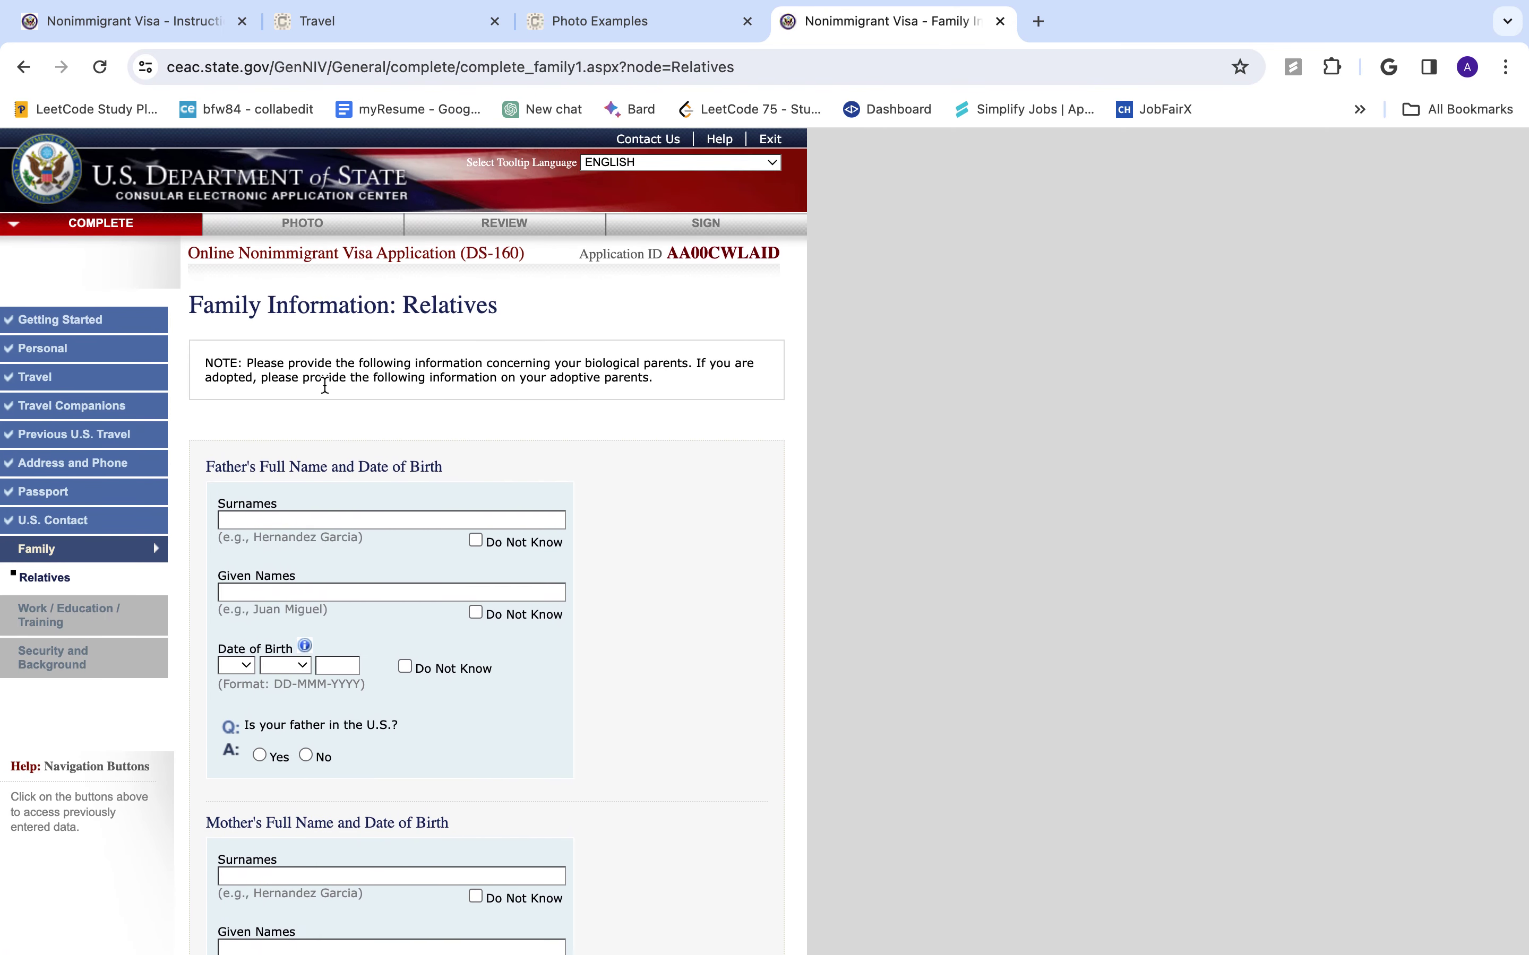
- Enter the father's surname and the given name FATHER
{"action": "scroll", "coordinate": [420, 587], "scroll_direction": "down", "scroll_amount": 1}
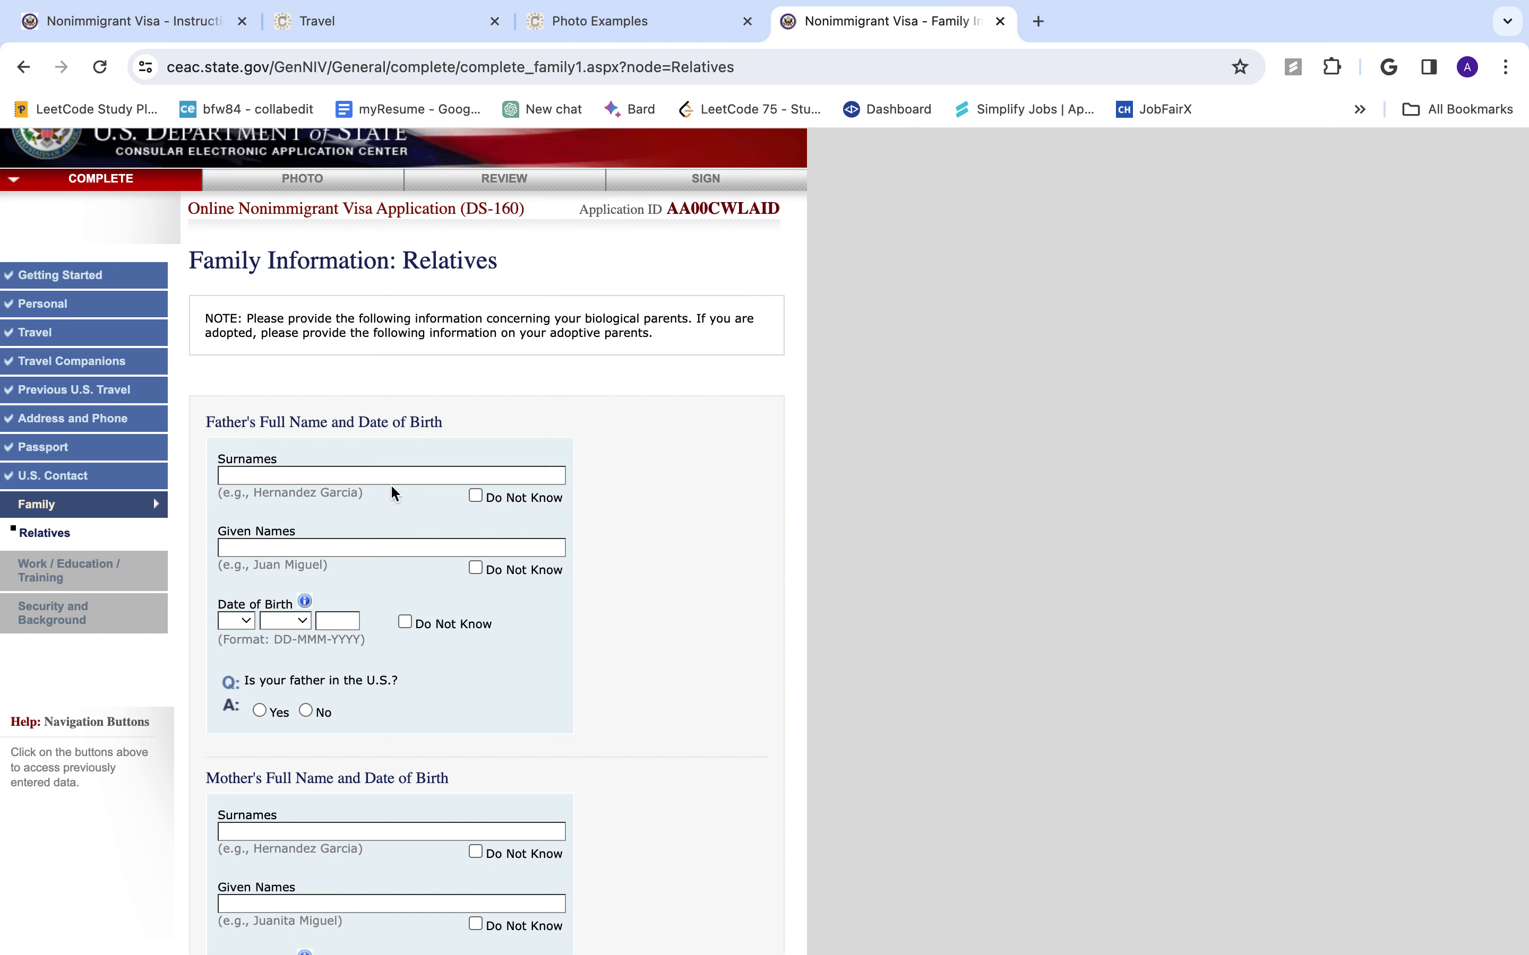
{"action": "scroll", "coordinate": [444, 696], "scroll_direction": "down", "scroll_amount": 10}
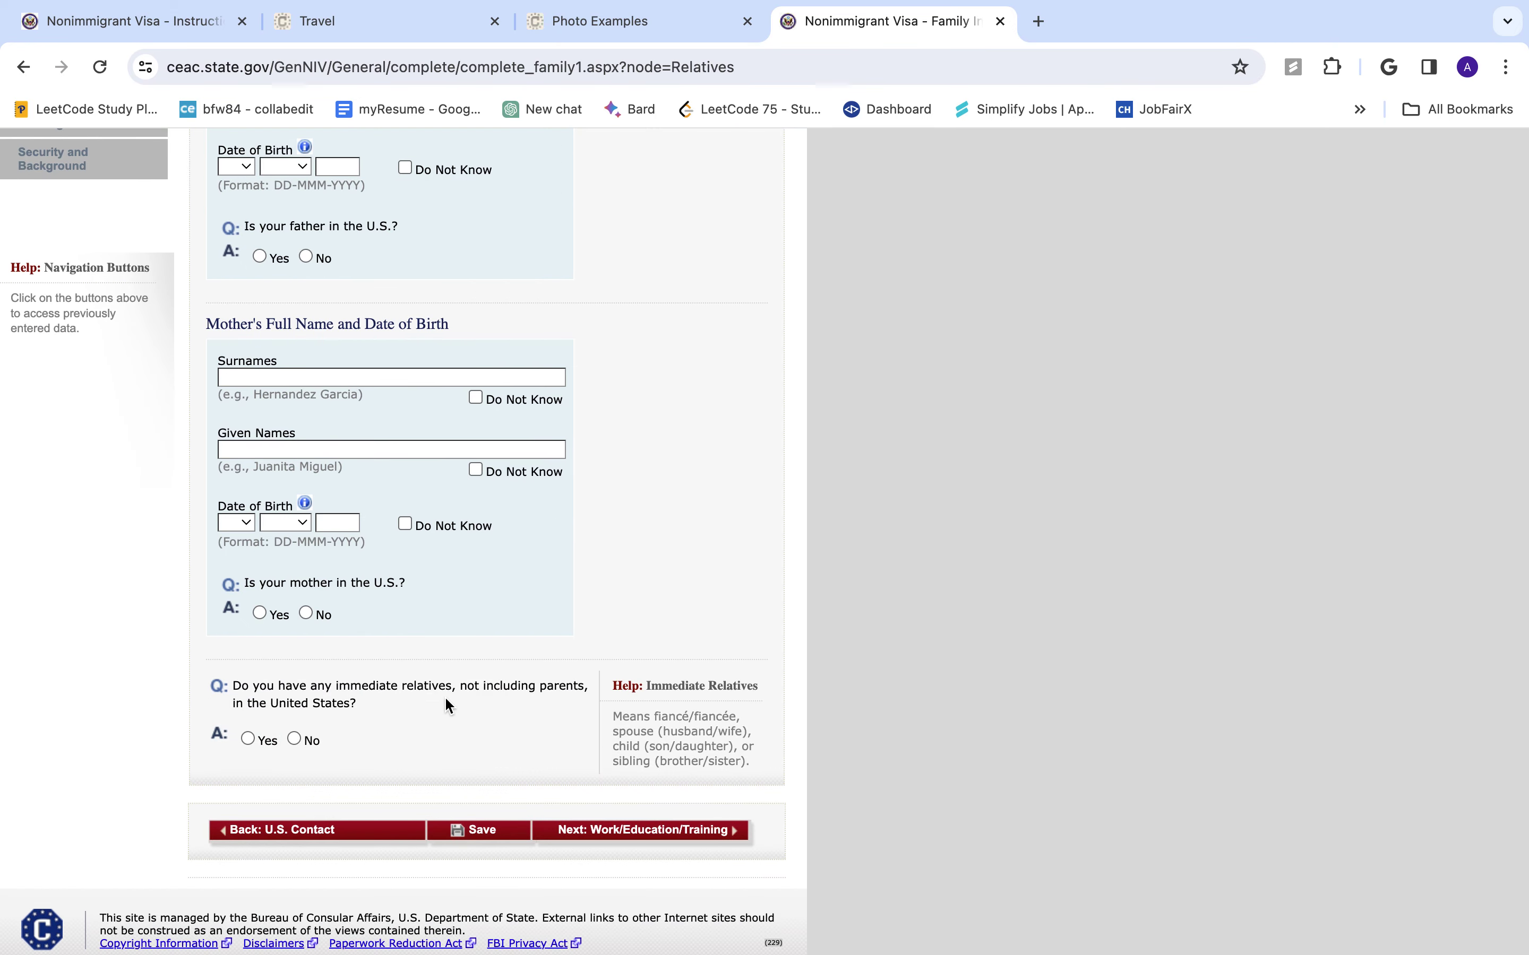
{"action": "scroll", "coordinate": [444, 696], "scroll_direction": "up", "scroll_amount": 10}
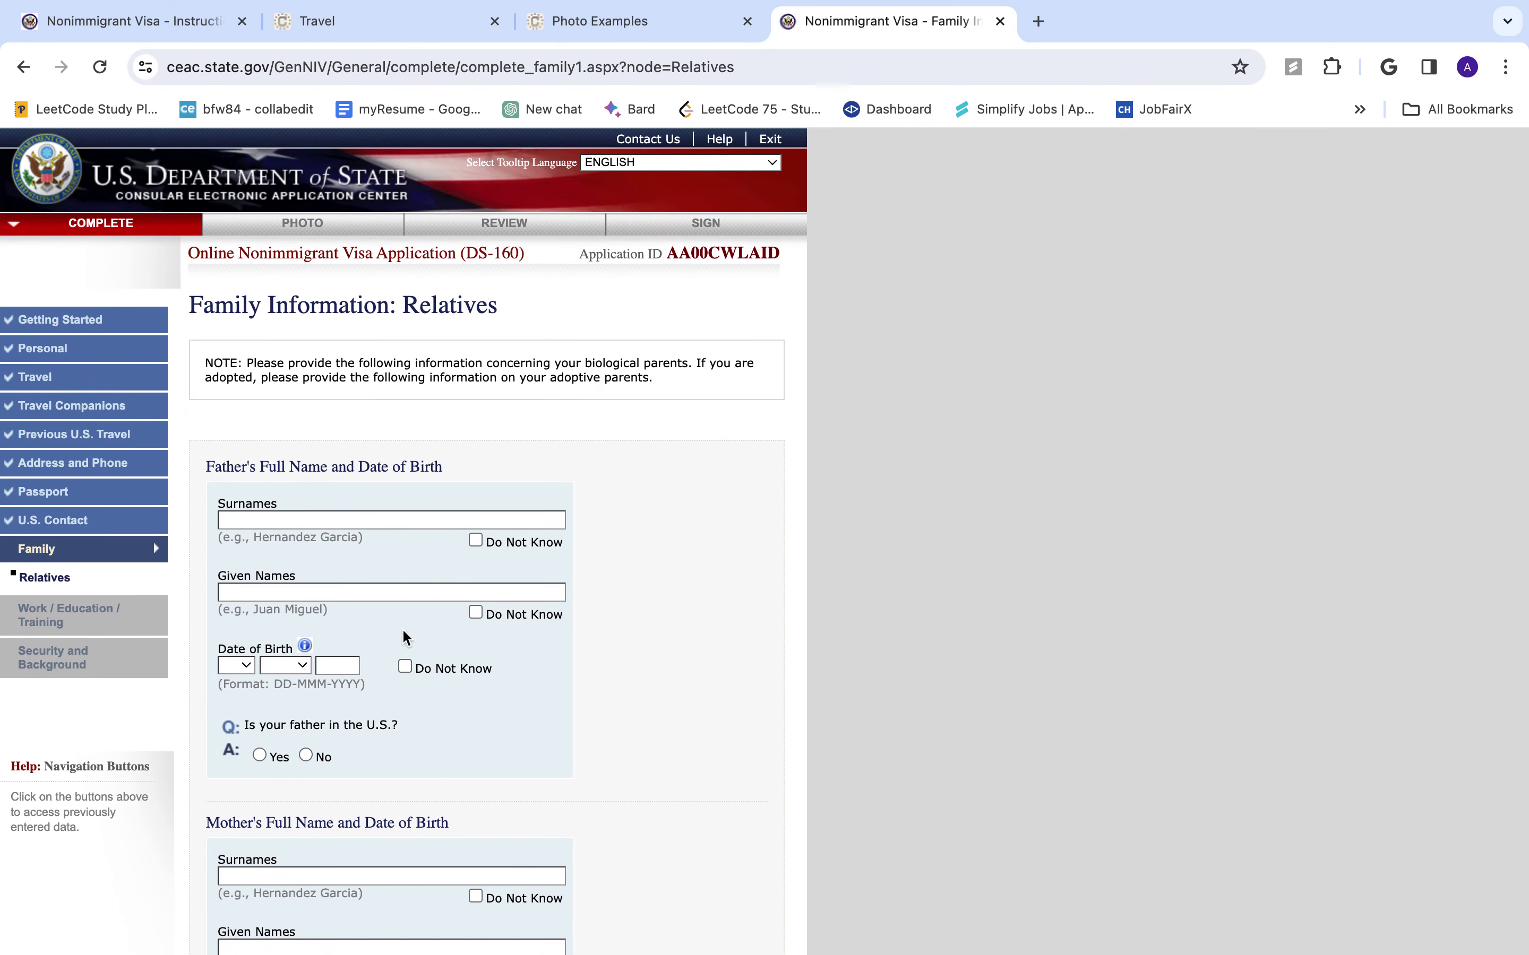
{"action": "left_click", "coordinate": [388, 522]}
{"action": "type", "text": "BHUSAL"}
{"action": "left_click", "coordinate": [381, 587]}
{"action": "type", "text": "K"}
{"action": "key", "text": "BackSpace"}
{"action": "type", "text": "FATHER"}
- Set the father's date of birth to 01 JAN 1970
{"action": "left_click", "coordinate": [239, 666]}
{"action": "left_click", "coordinate": [261, 687]}
{"action": "left_click", "coordinate": [296, 669]}
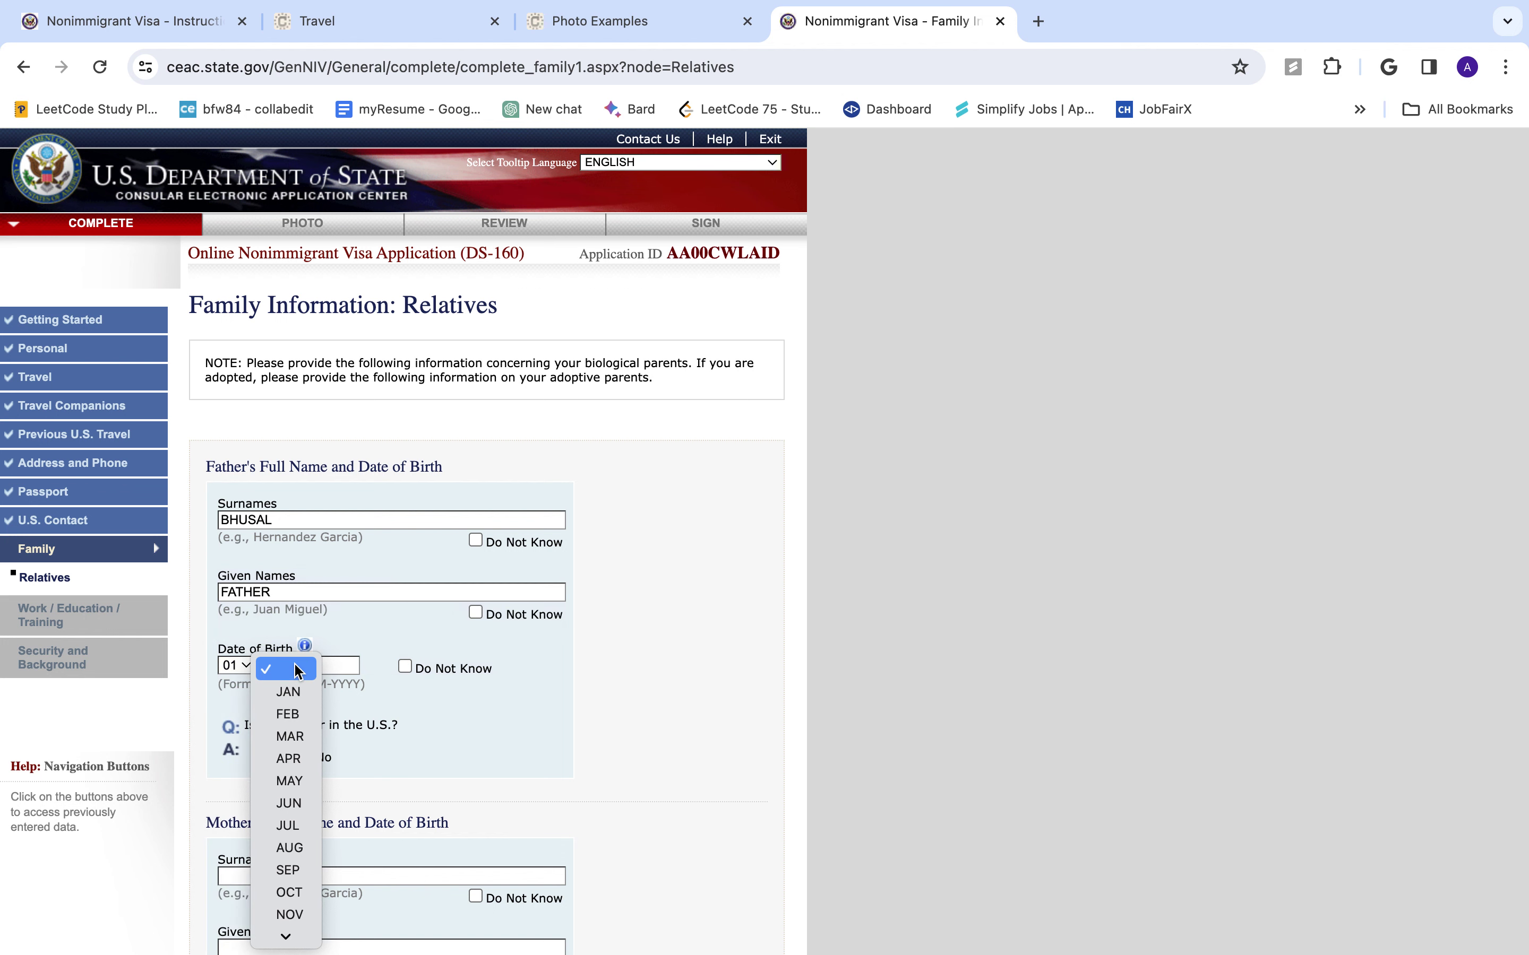
{"action": "left_click", "coordinate": [307, 691]}
{"action": "left_click", "coordinate": [345, 666]}
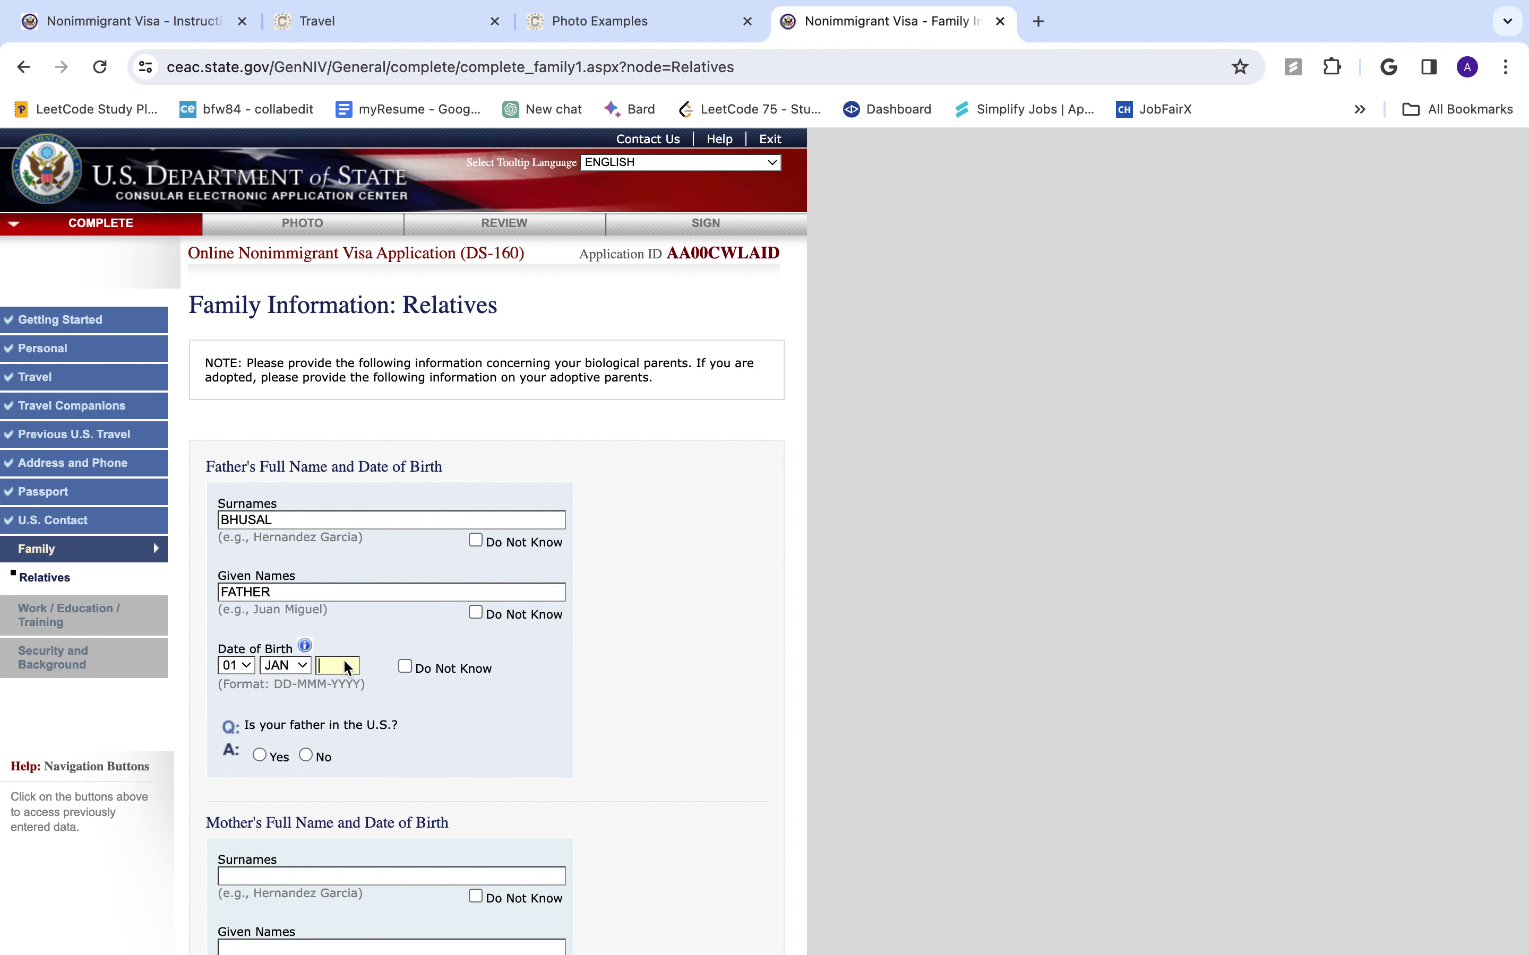
{"action": "type", "text": "1970"}
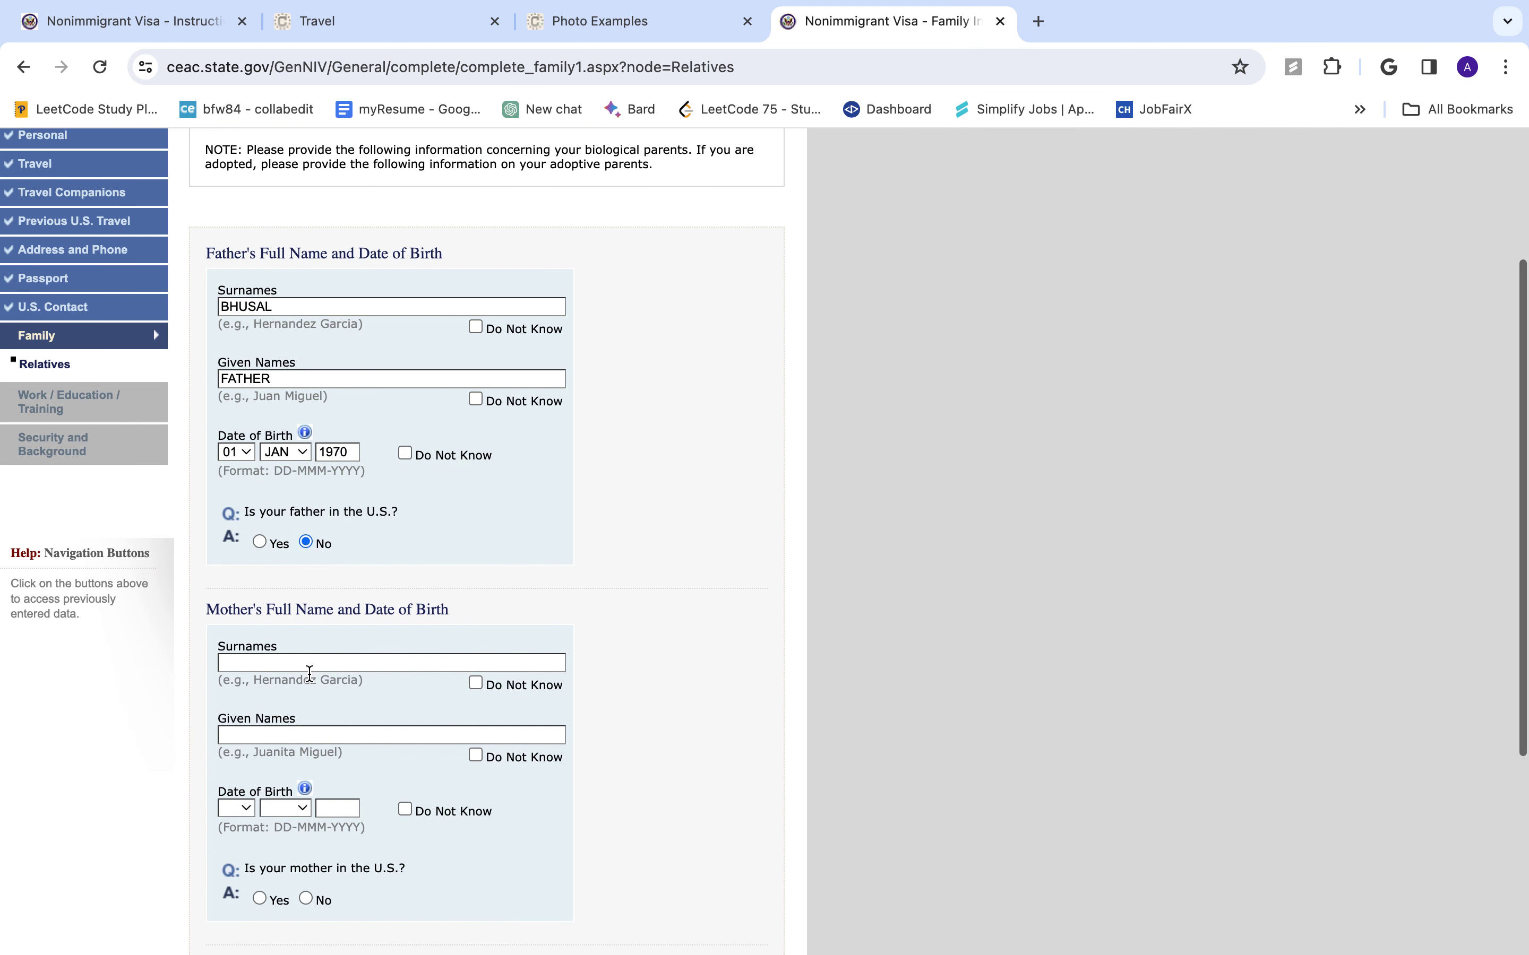
- Enter the mother's surname and her birth date, 01 JAN 1972
{"action": "left_click", "coordinate": [283, 660]}
{"action": "type", "text": "BHUSA"}
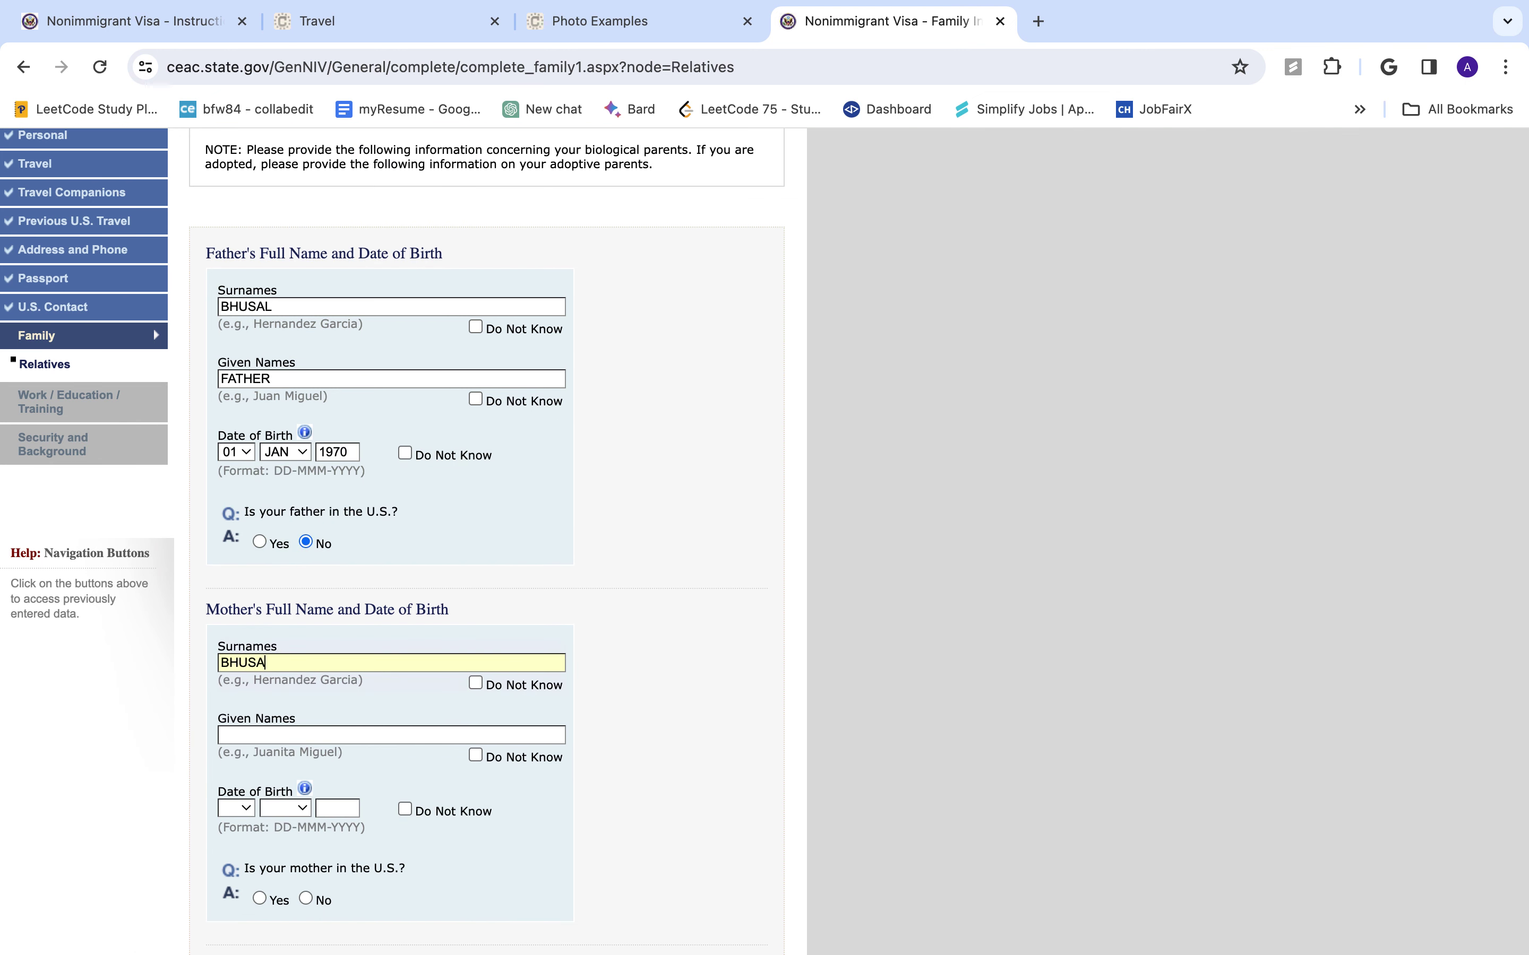
{"action": "type", "text": "LMOTHER"}
{"action": "scroll", "coordinate": [356, 737], "scroll_direction": "down", "scroll_amount": 2}
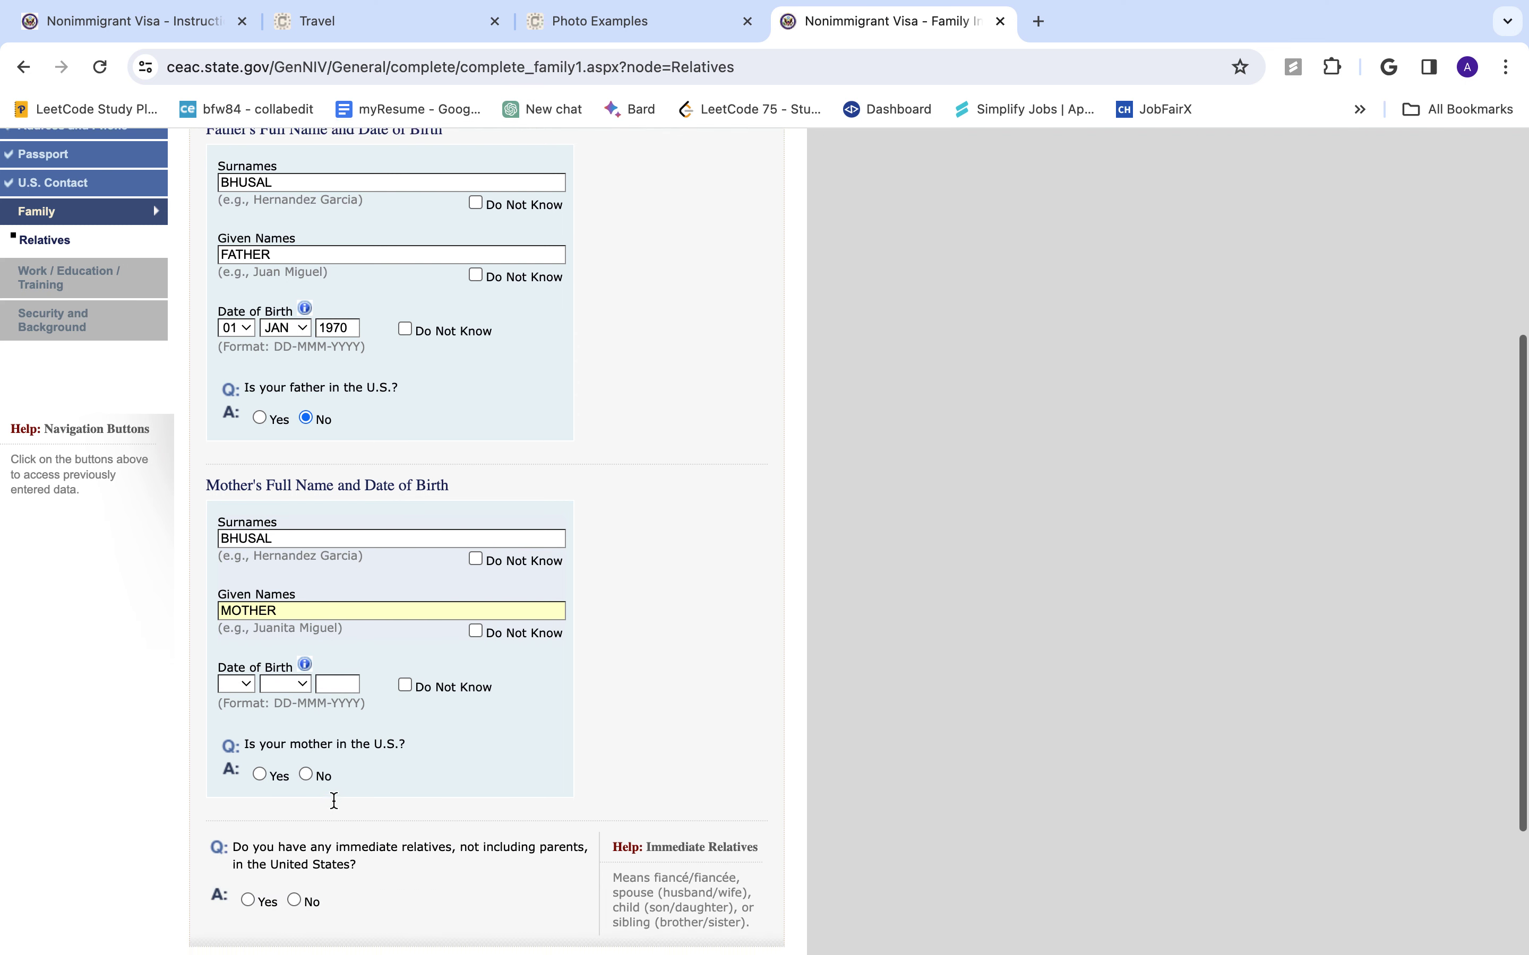
{"action": "left_click", "coordinate": [242, 681]}
{"action": "left_click", "coordinate": [255, 705]}
{"action": "left_click", "coordinate": [300, 677]}
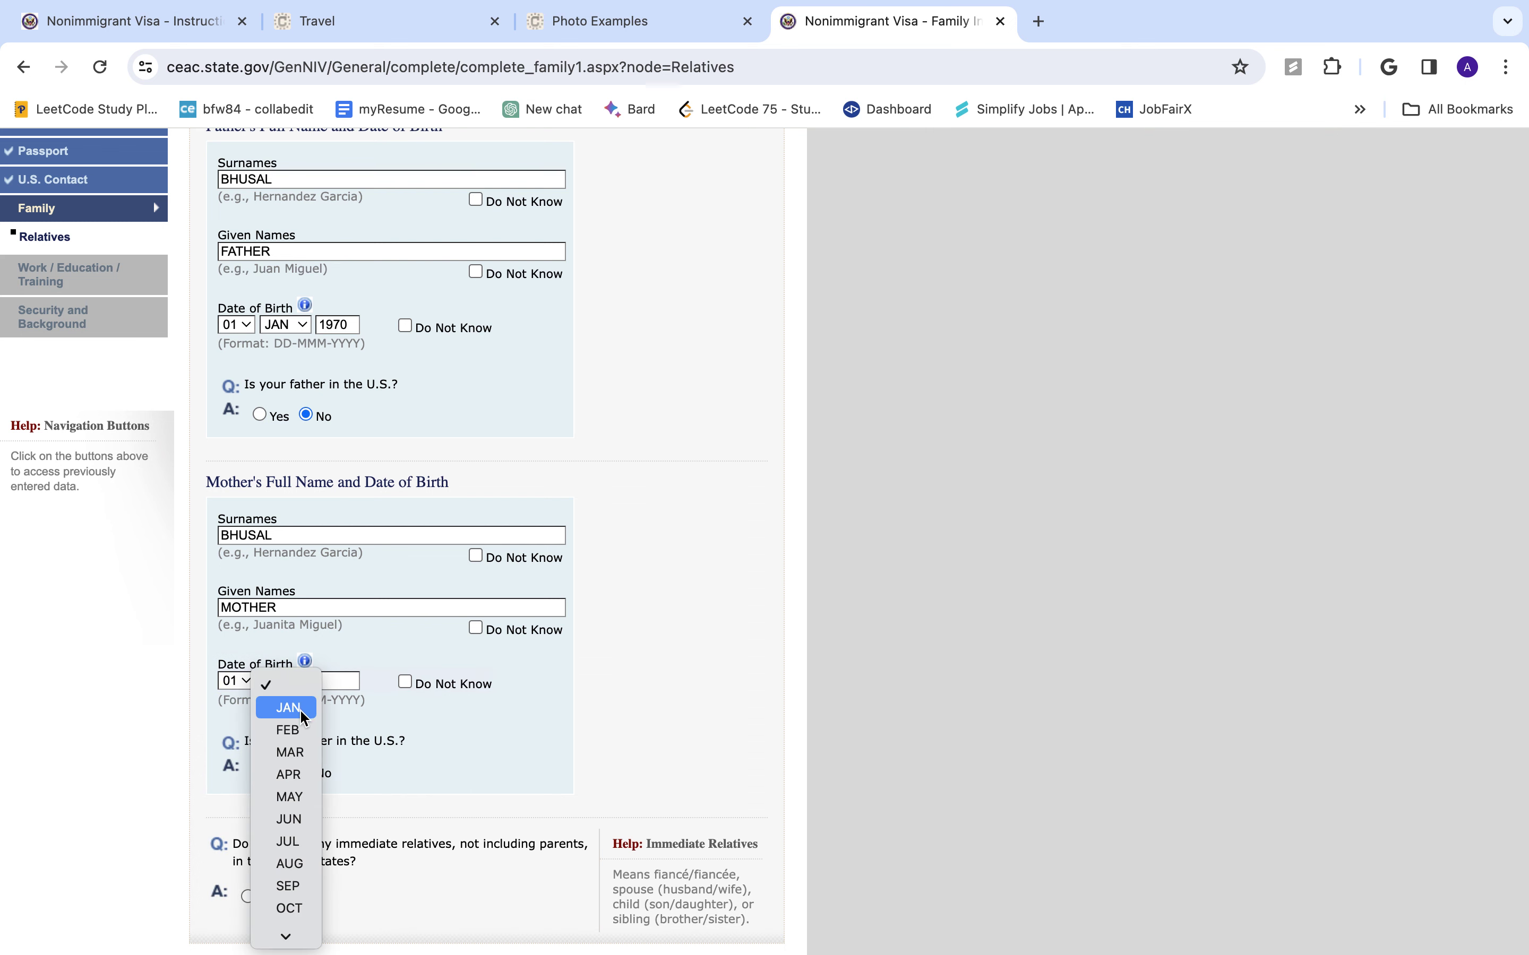
{"action": "left_click", "coordinate": [300, 707]}
{"action": "left_click", "coordinate": [349, 682]}
{"action": "type", "text": "1972"}
- Answer No for mother, immediate and other relatives in the U.S., then proceed to Work/Education
{"action": "scroll", "coordinate": [448, 700], "scroll_direction": "down", "scroll_amount": 3}
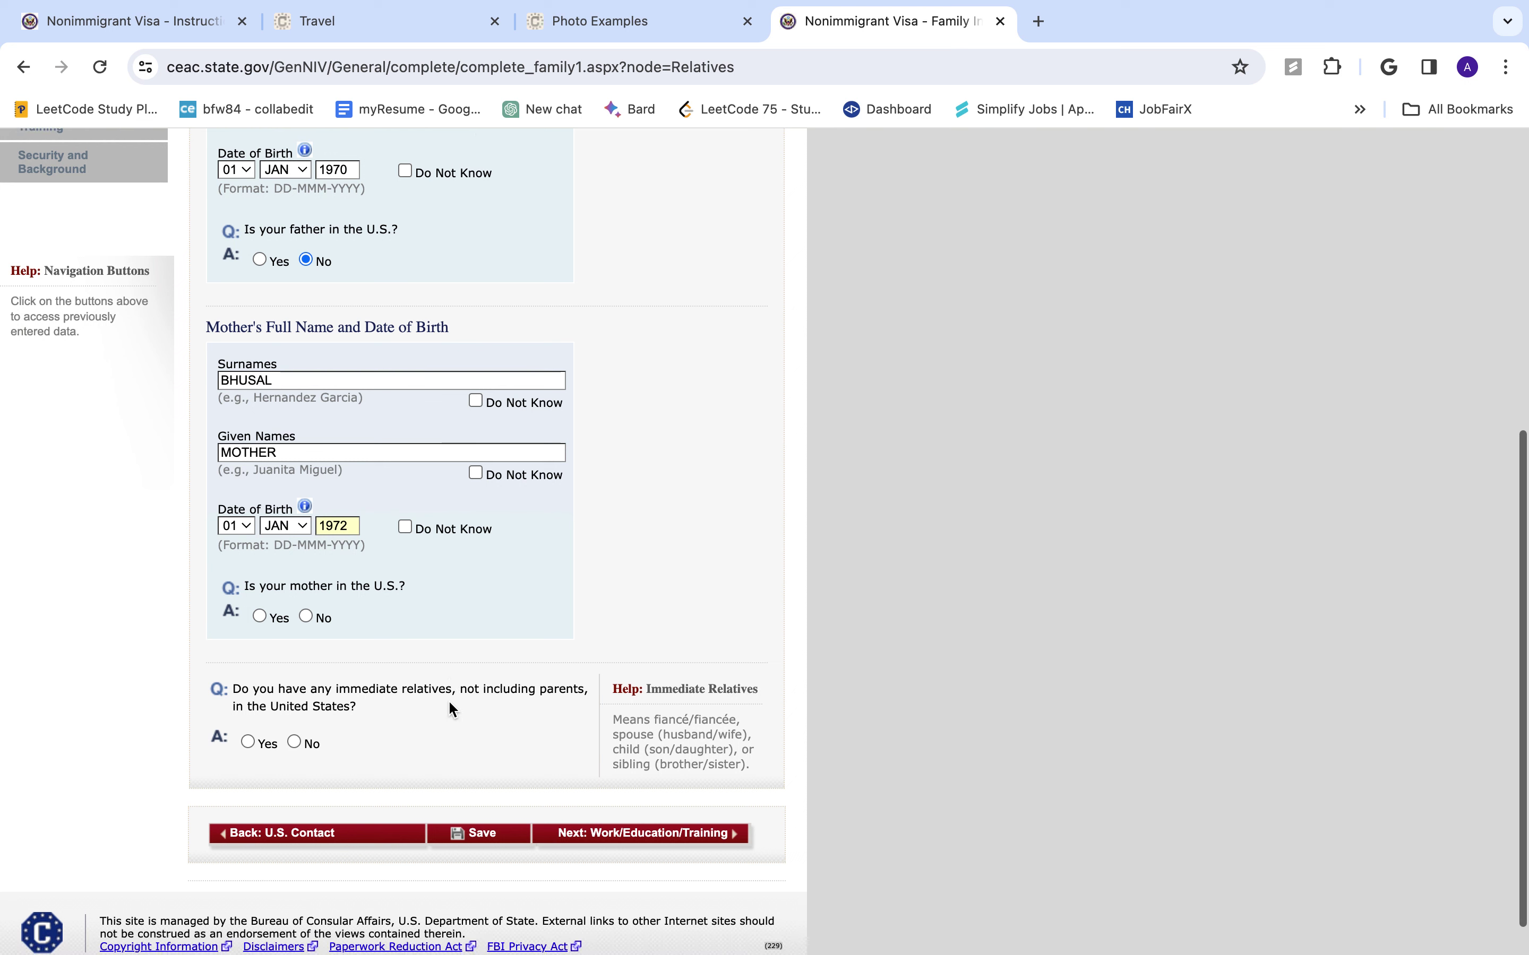
{"action": "left_click", "coordinate": [306, 617]}
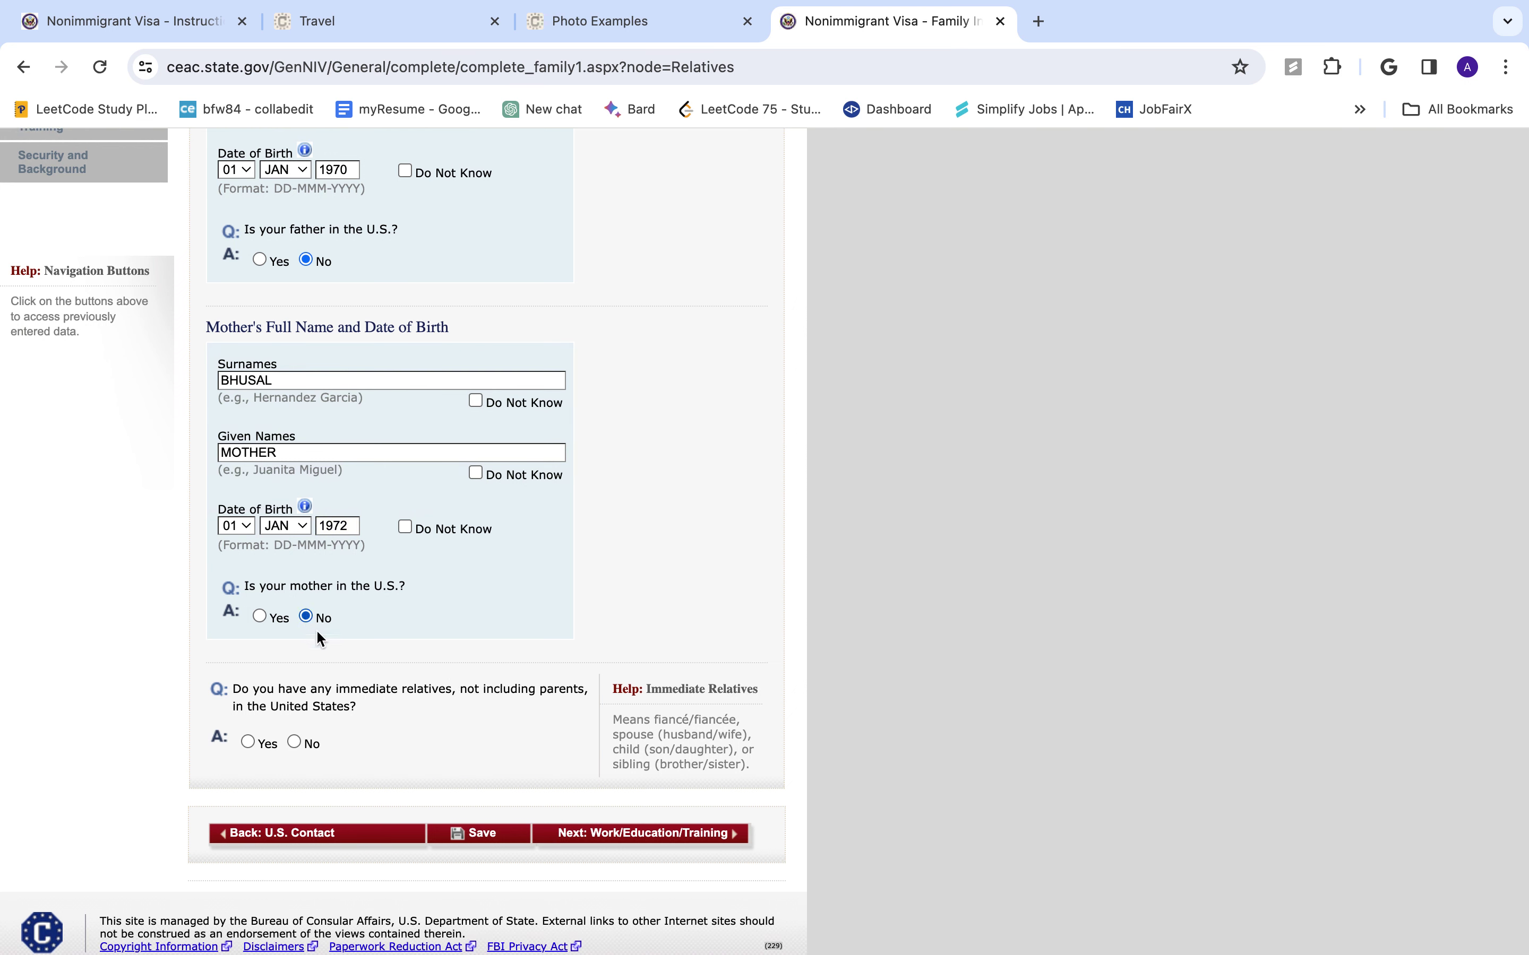
{"action": "scroll", "coordinate": [342, 641], "scroll_direction": "down", "scroll_amount": 1}
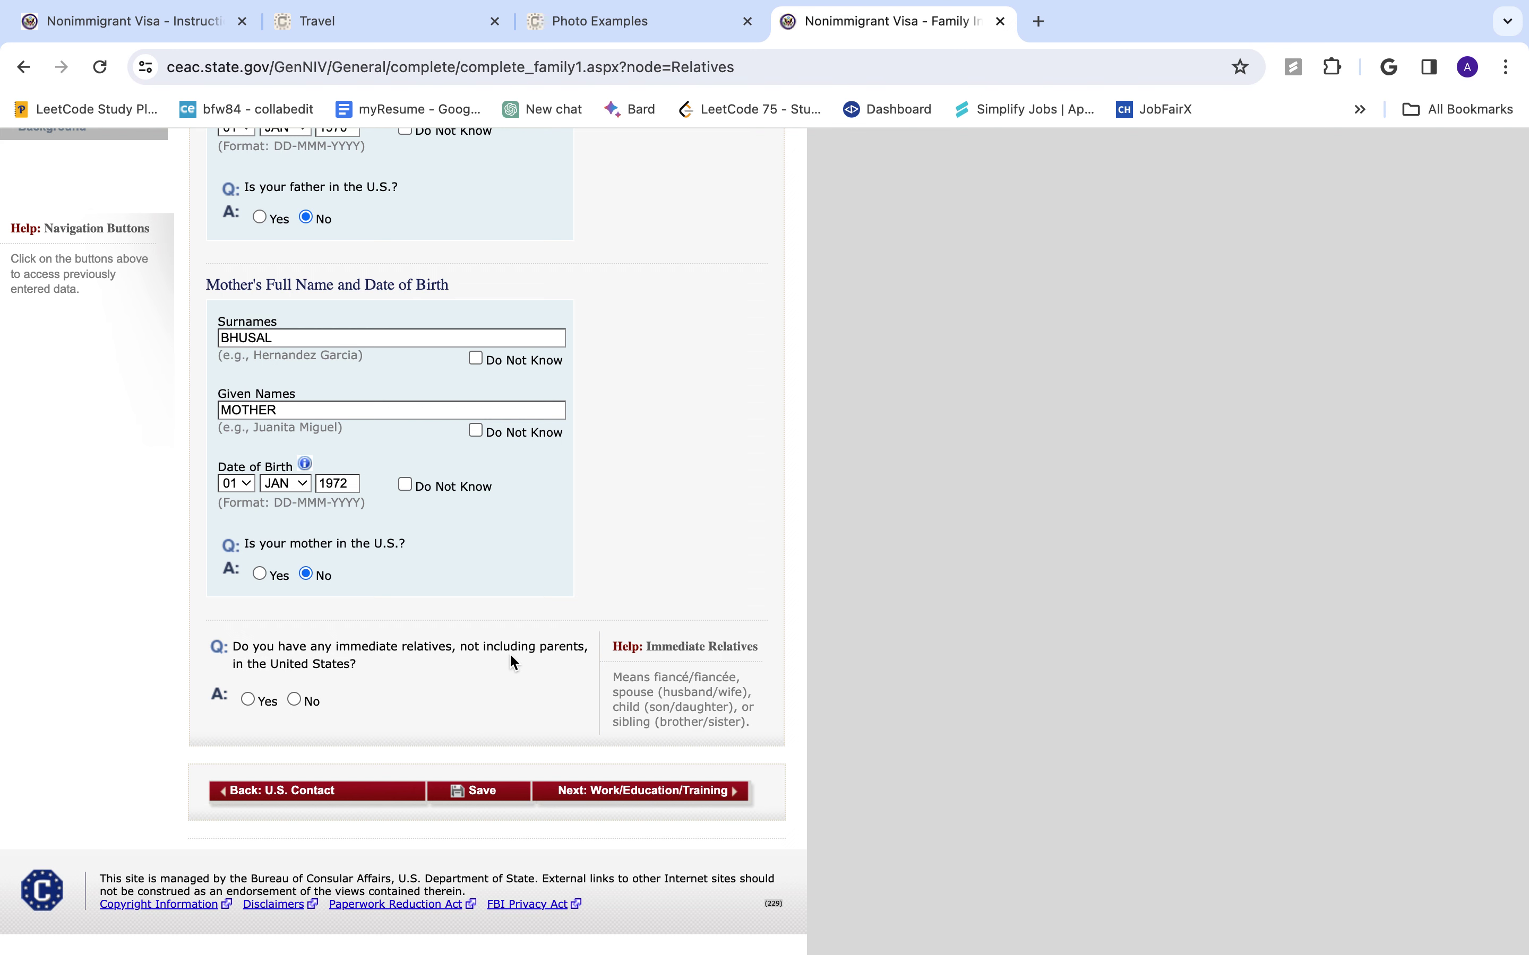
{"action": "left_click", "coordinate": [297, 699]}
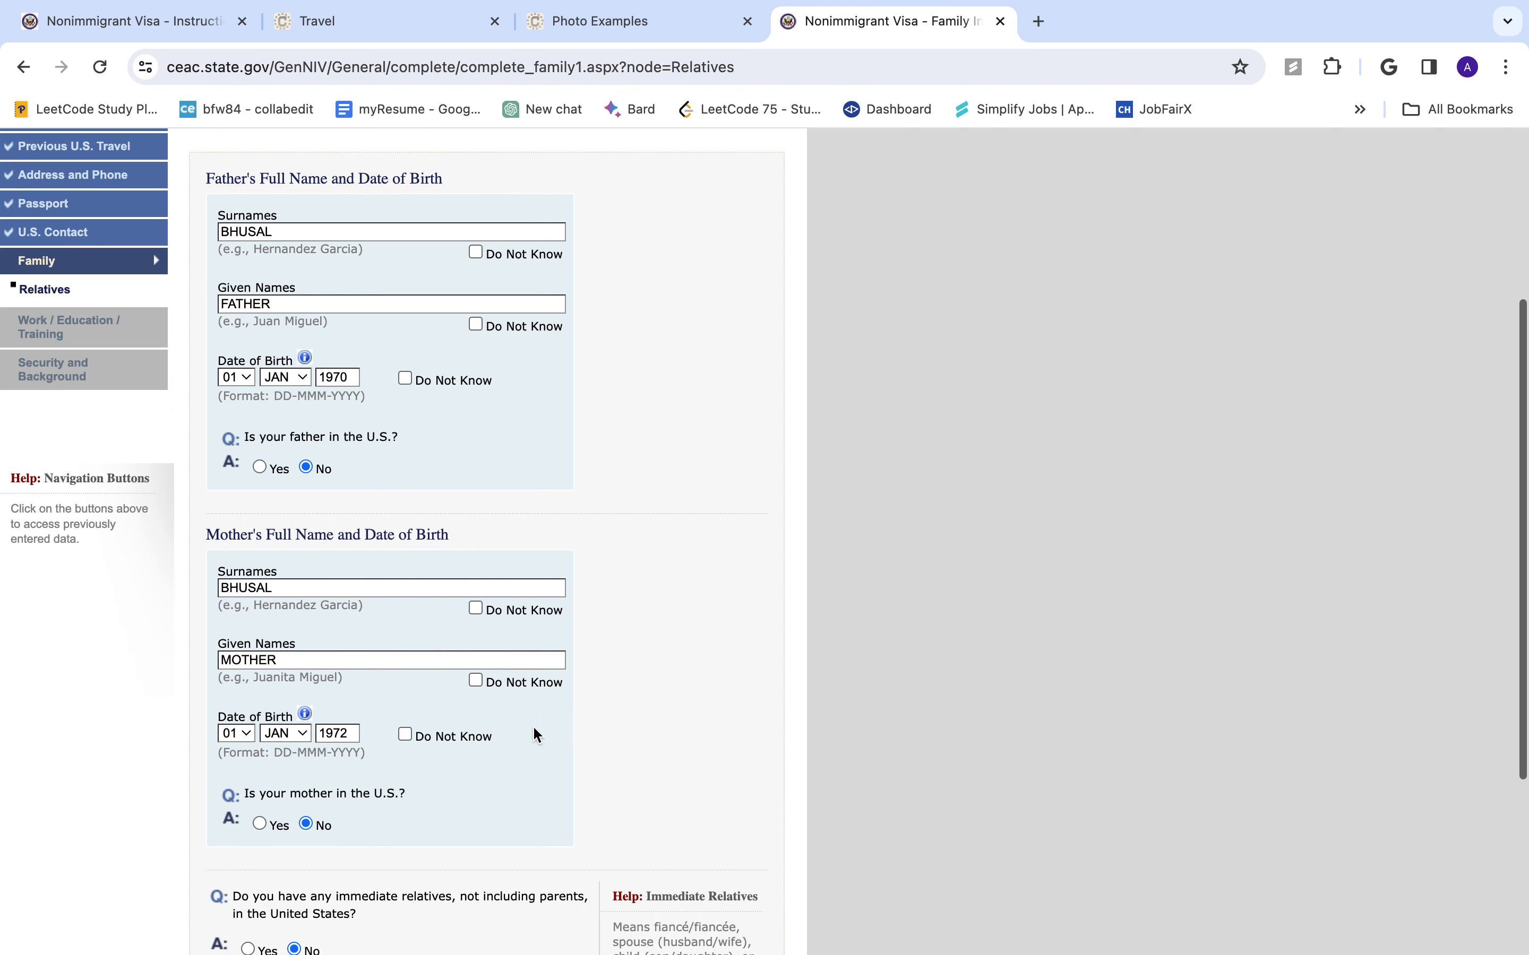
{"action": "scroll", "coordinate": [682, 759], "scroll_direction": "down", "scroll_amount": 5}
{"action": "left_click", "coordinate": [698, 801]}
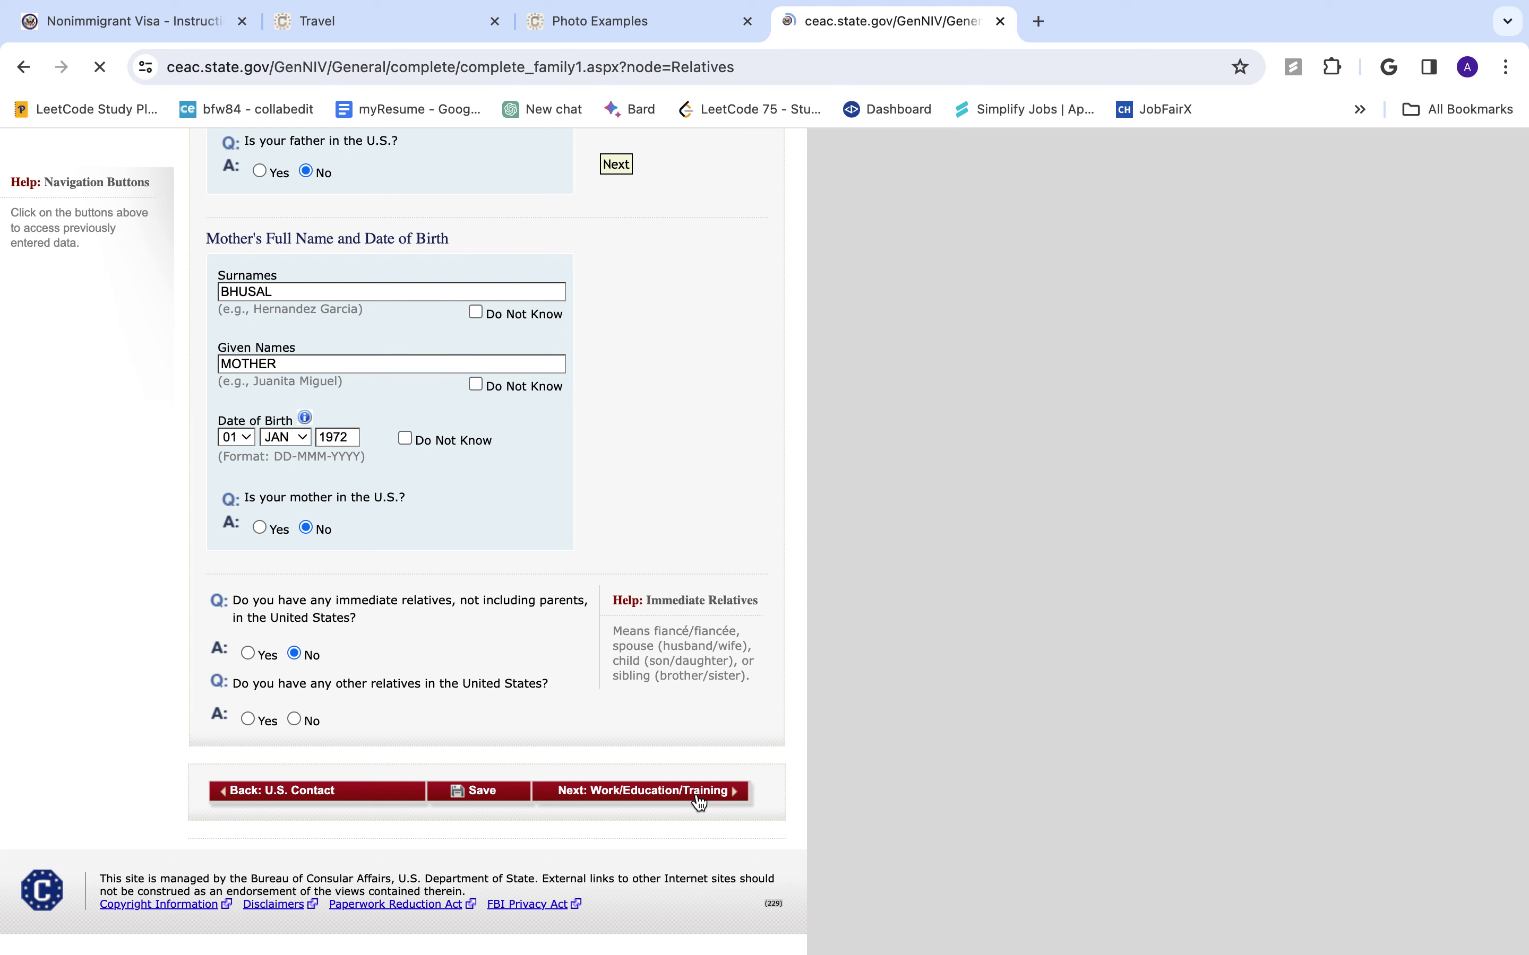
{"action": "scroll", "coordinate": [683, 790], "scroll_direction": "down", "scroll_amount": 10}
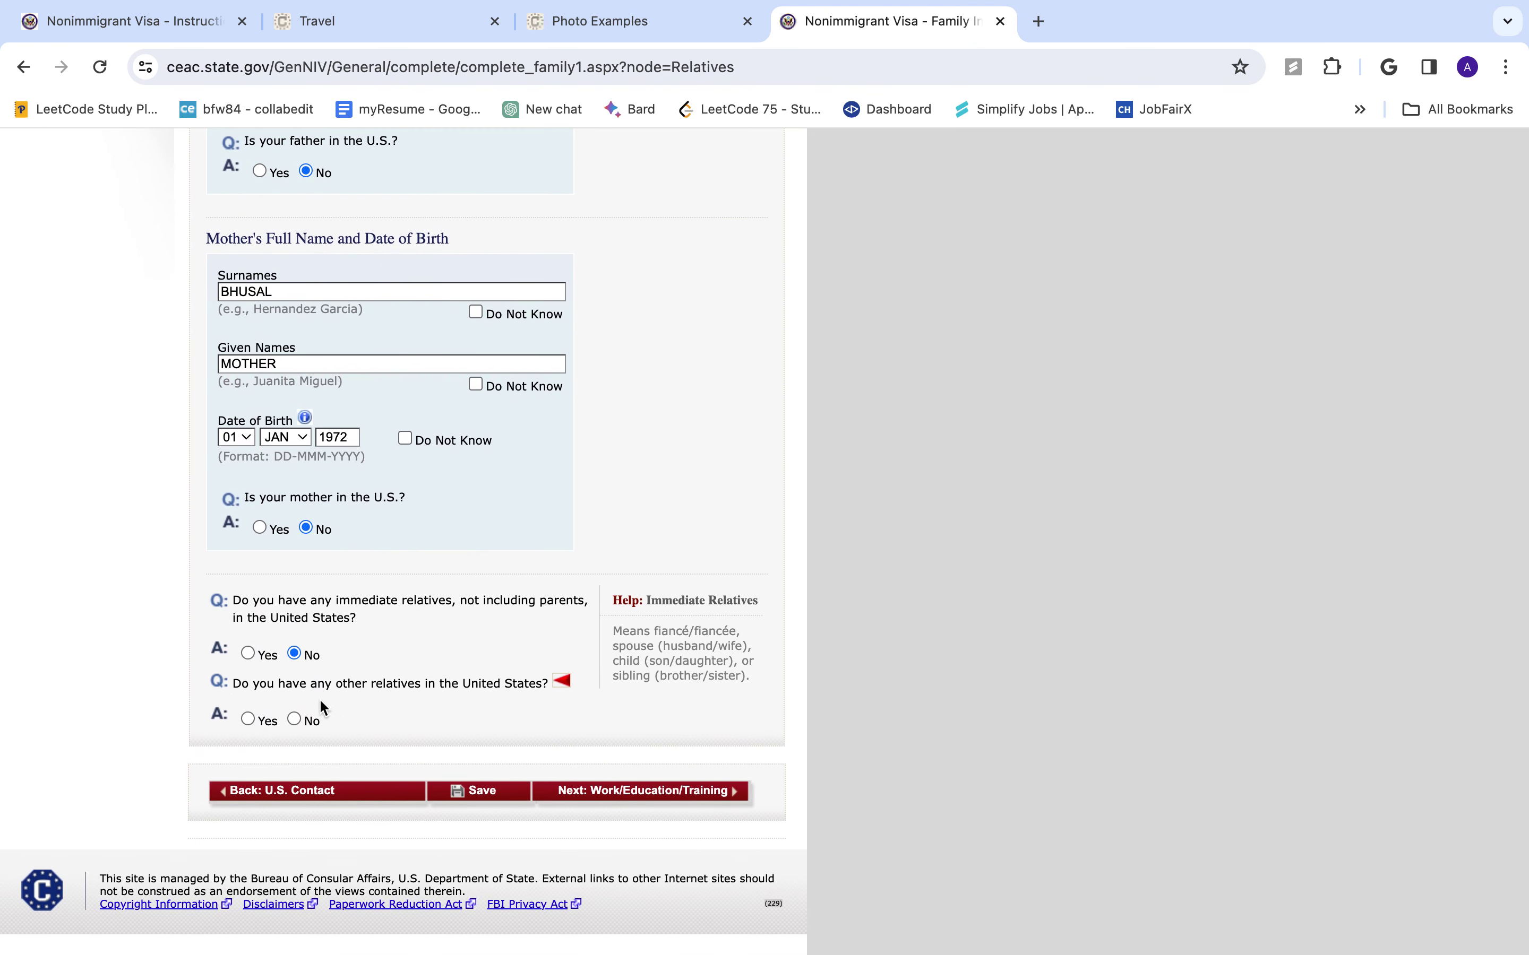
{"action": "left_click", "coordinate": [293, 721]}
{"action": "scroll", "coordinate": [685, 790], "scroll_direction": "down", "scroll_amount": 5}
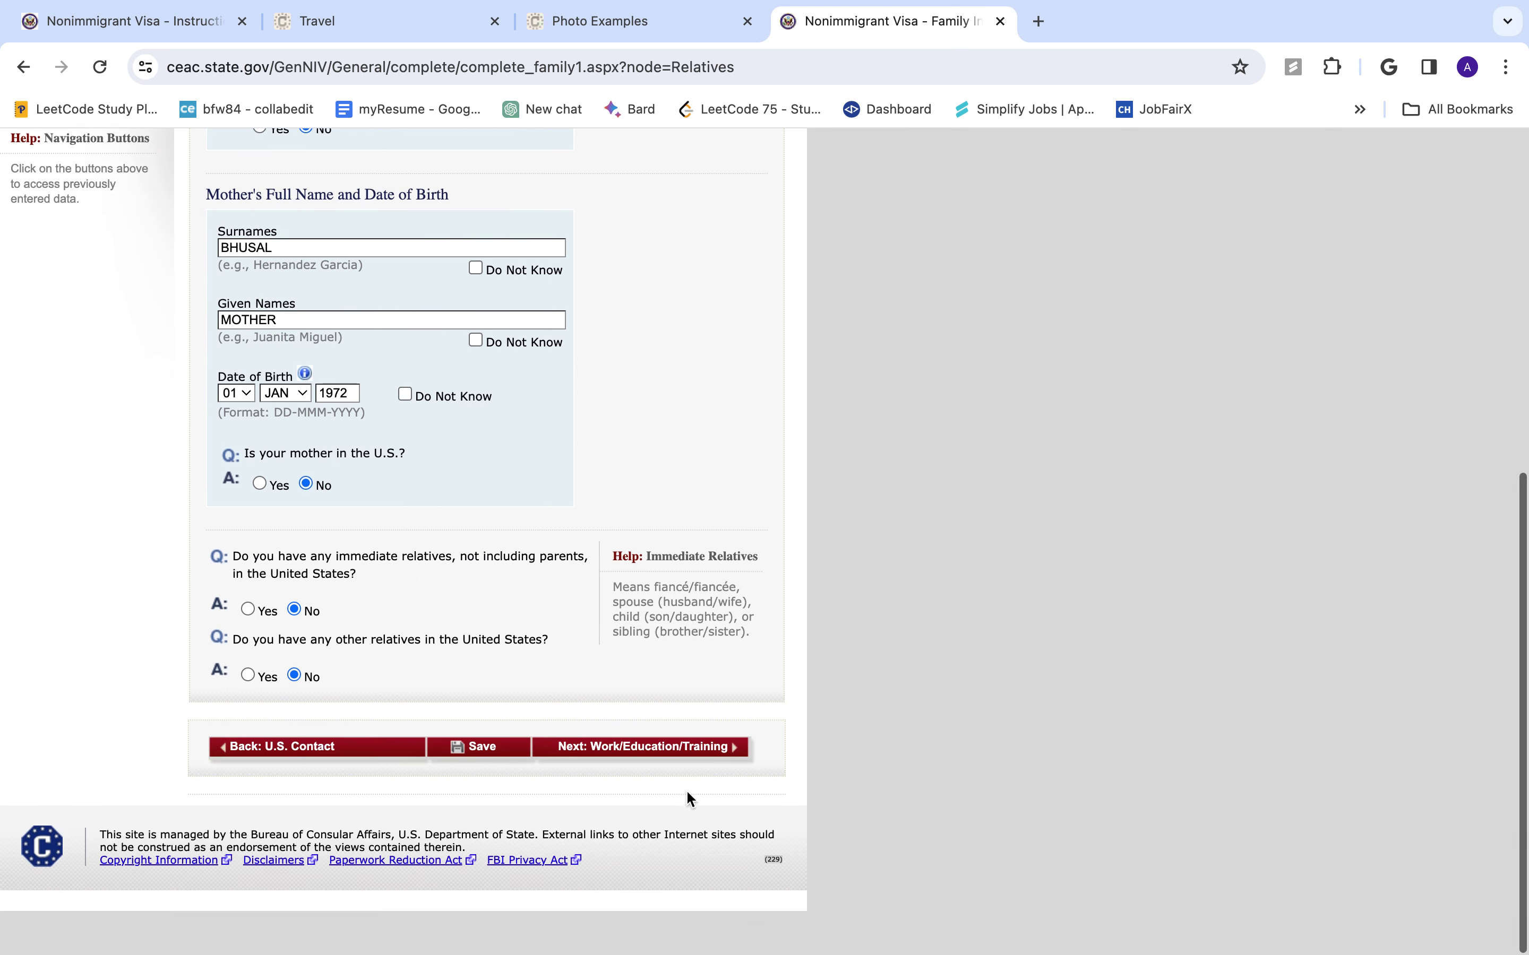
{"action": "left_click", "coordinate": [697, 792]}
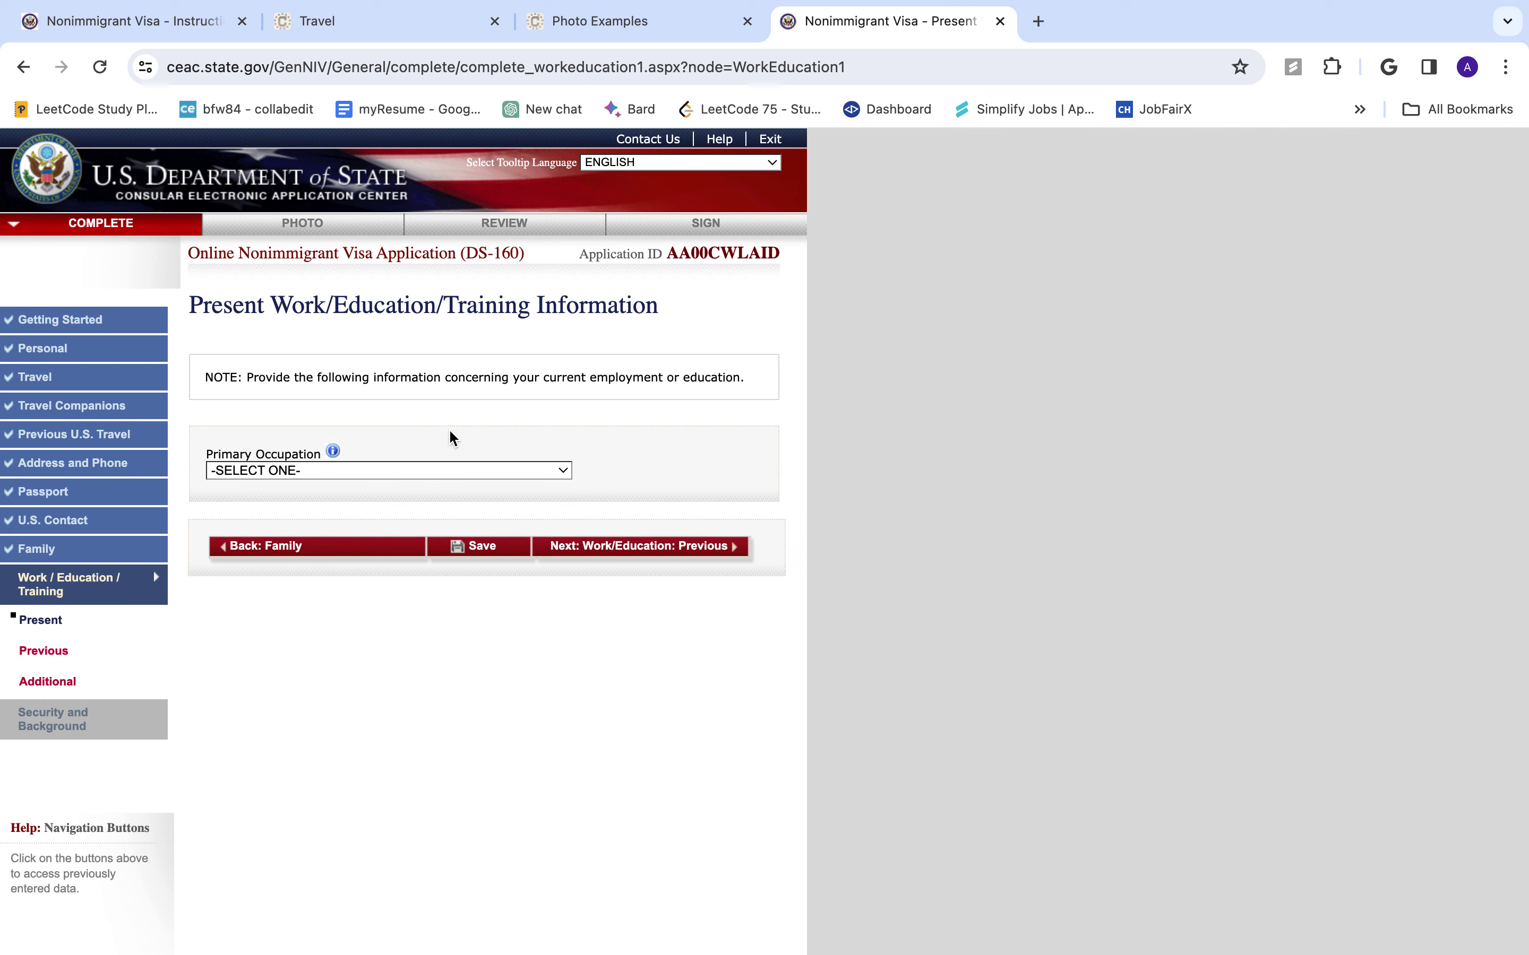
- Choose STUDENT as the primary occupation, then browse the other occupation options
{"action": "left_click", "coordinate": [451, 474]}
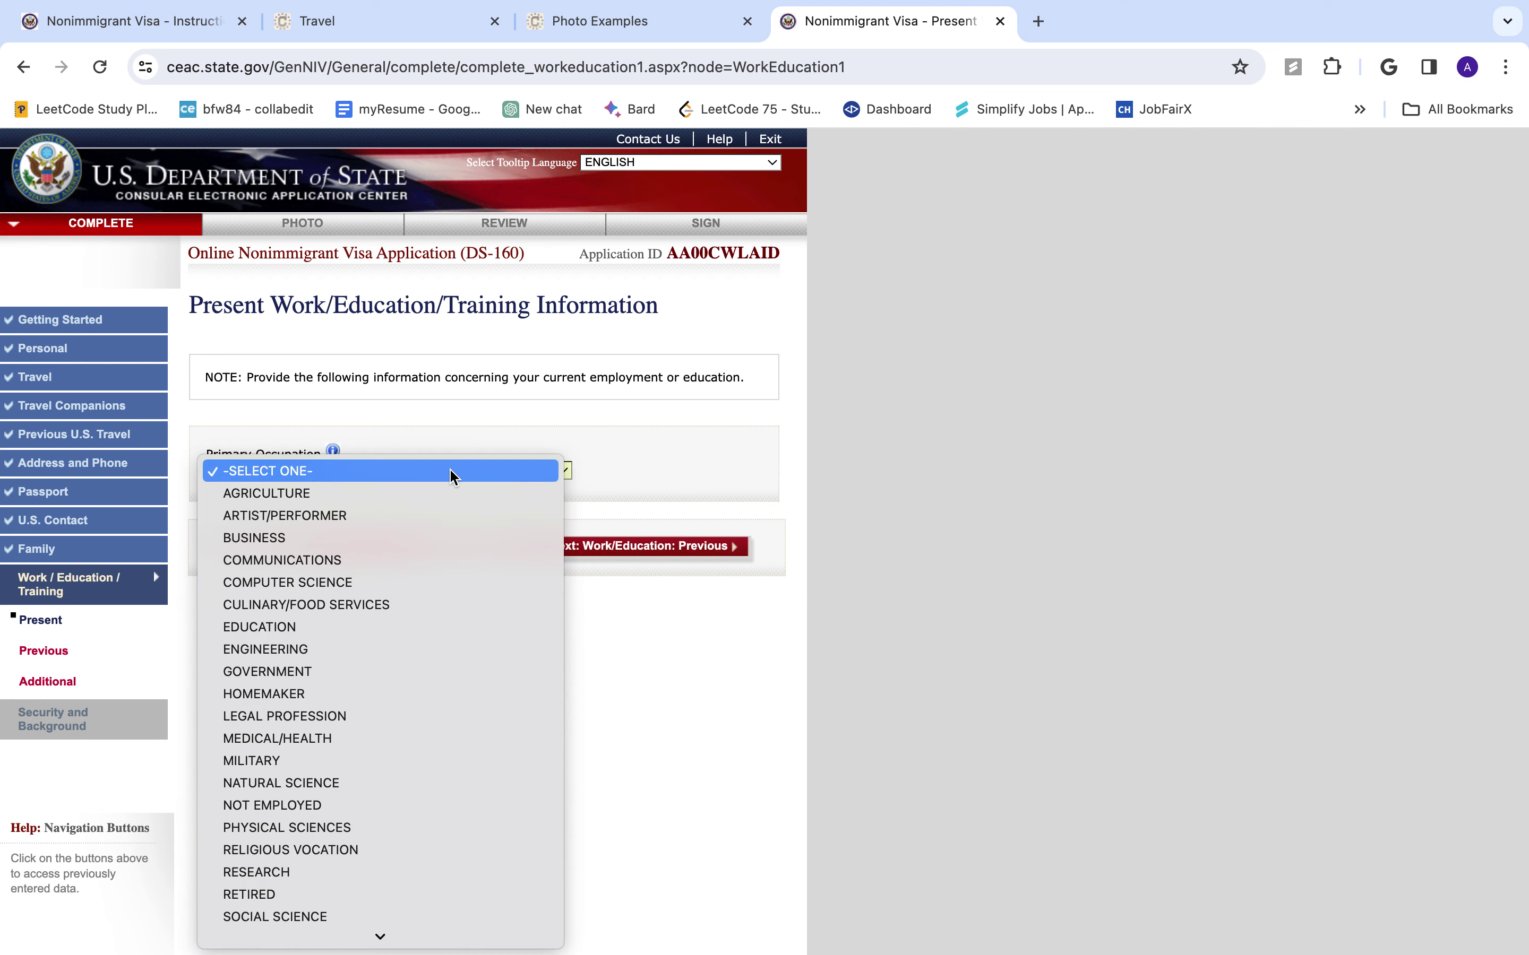
{"action": "scroll", "coordinate": [369, 777], "scroll_direction": "down", "scroll_amount": 2}
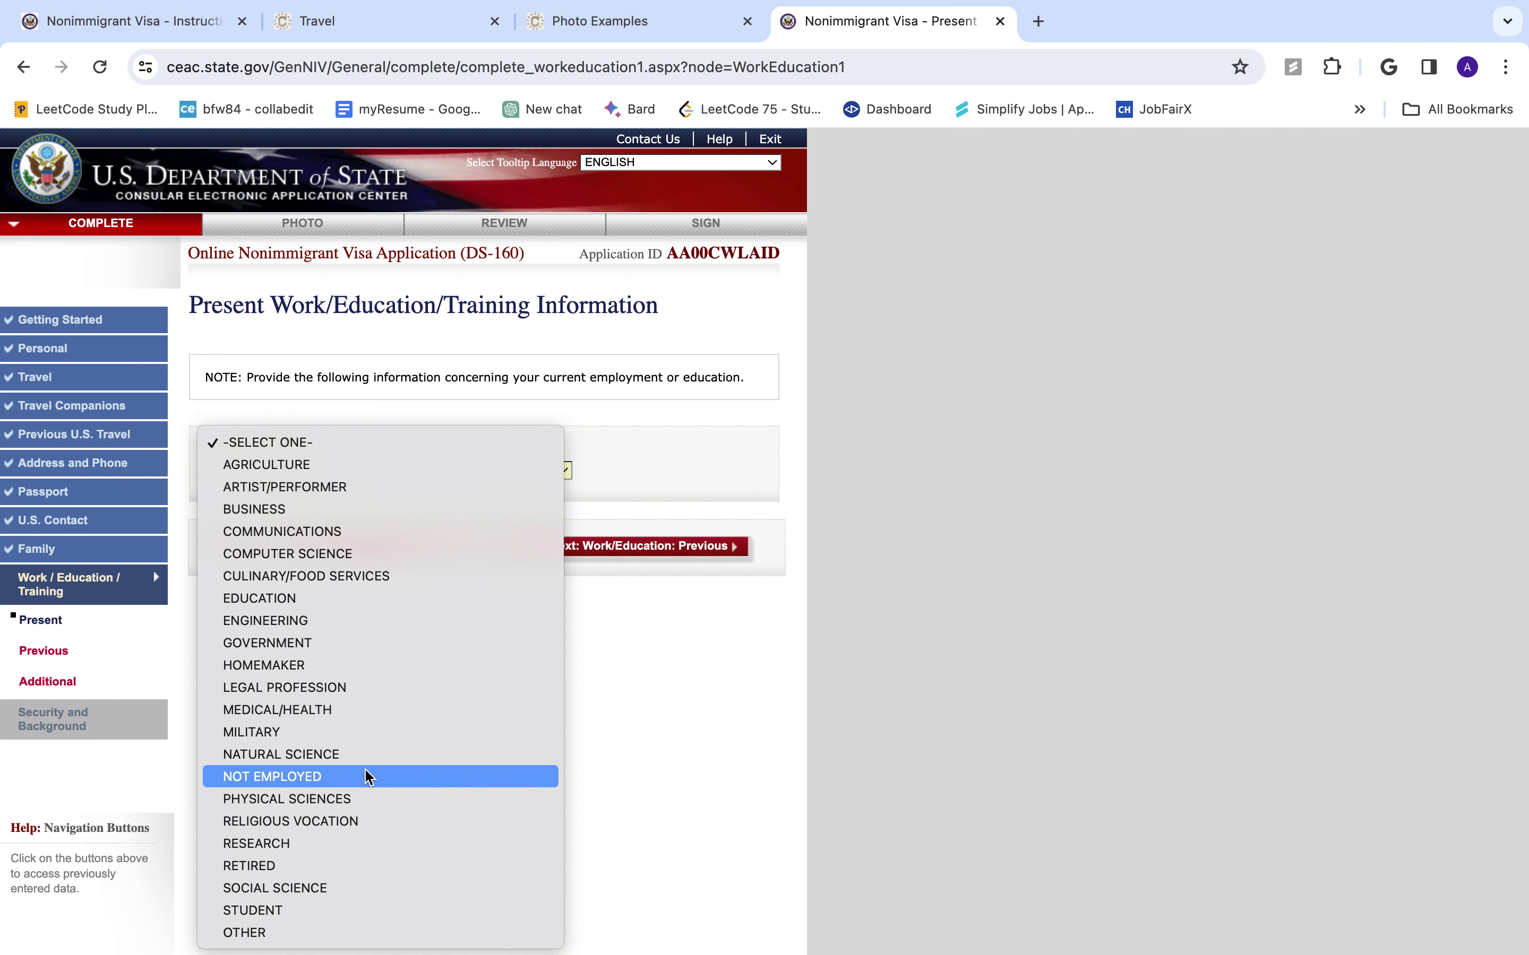
{"action": "left_click", "coordinate": [300, 910]}
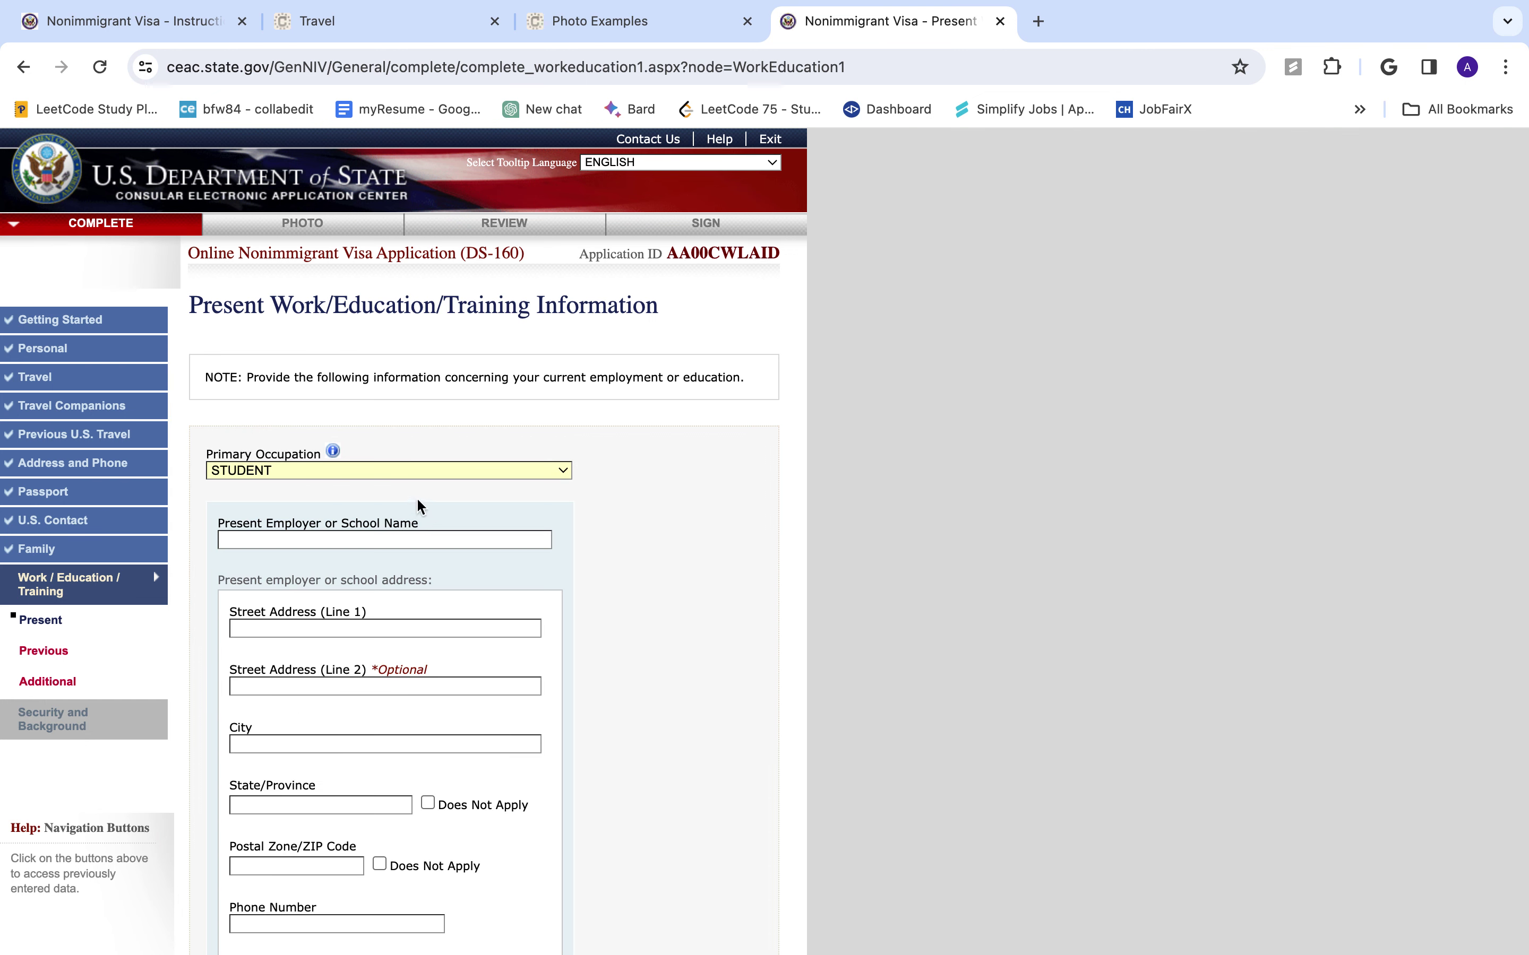
{"action": "left_click", "coordinate": [459, 471]}
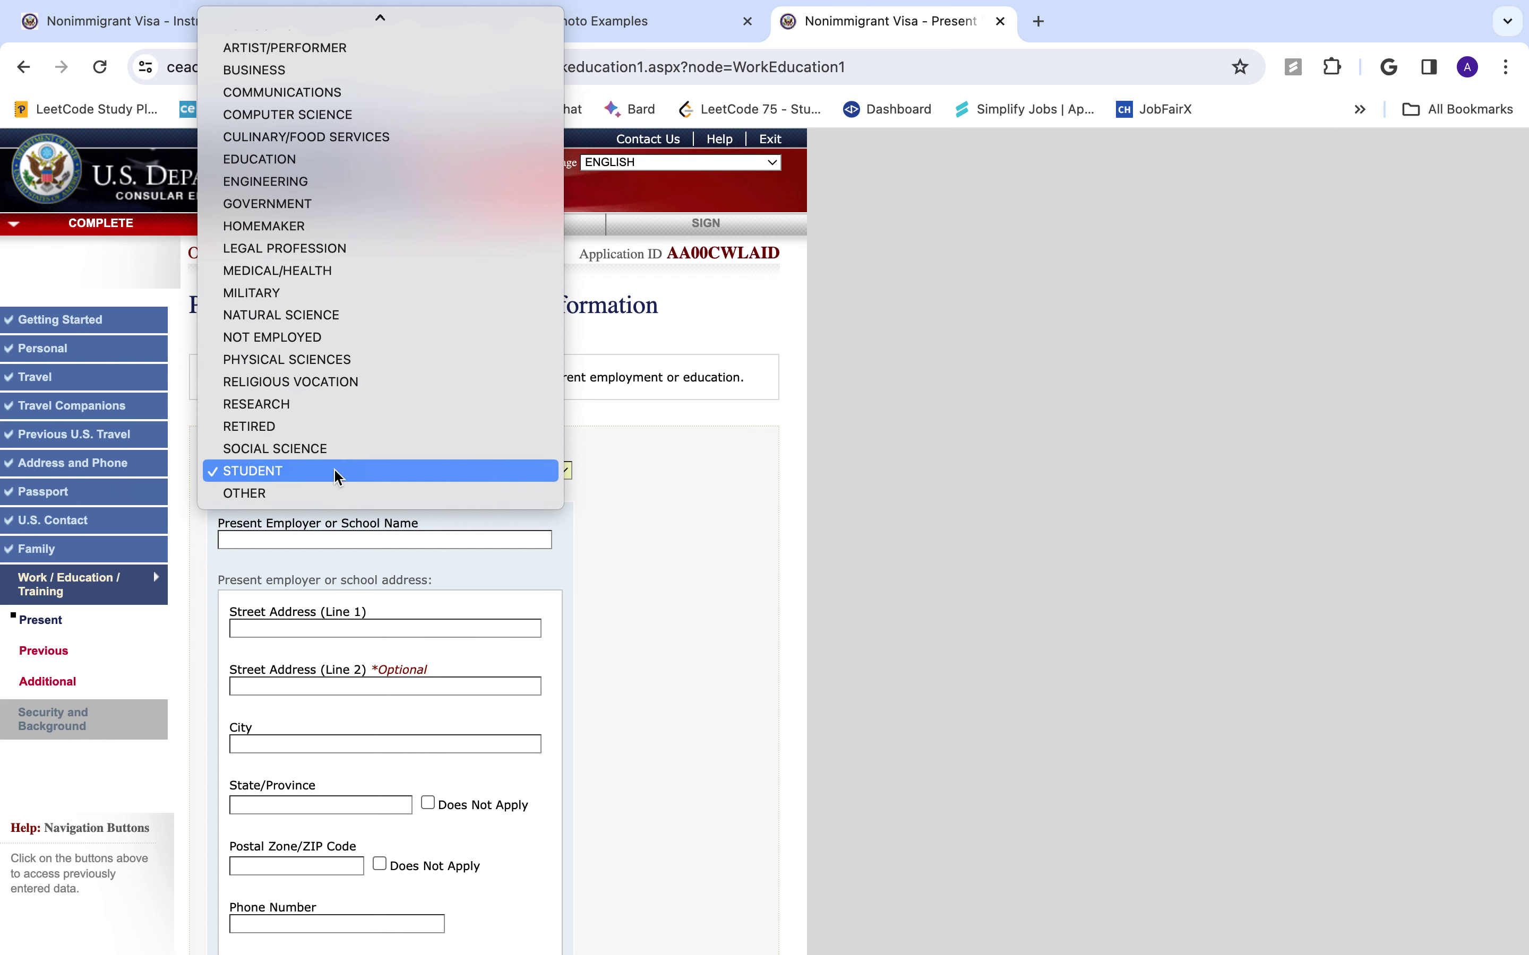
{"action": "key", "text": "Up"}
{"action": "key", "text": "Up"}
{"action": "key", "text": "Up"}
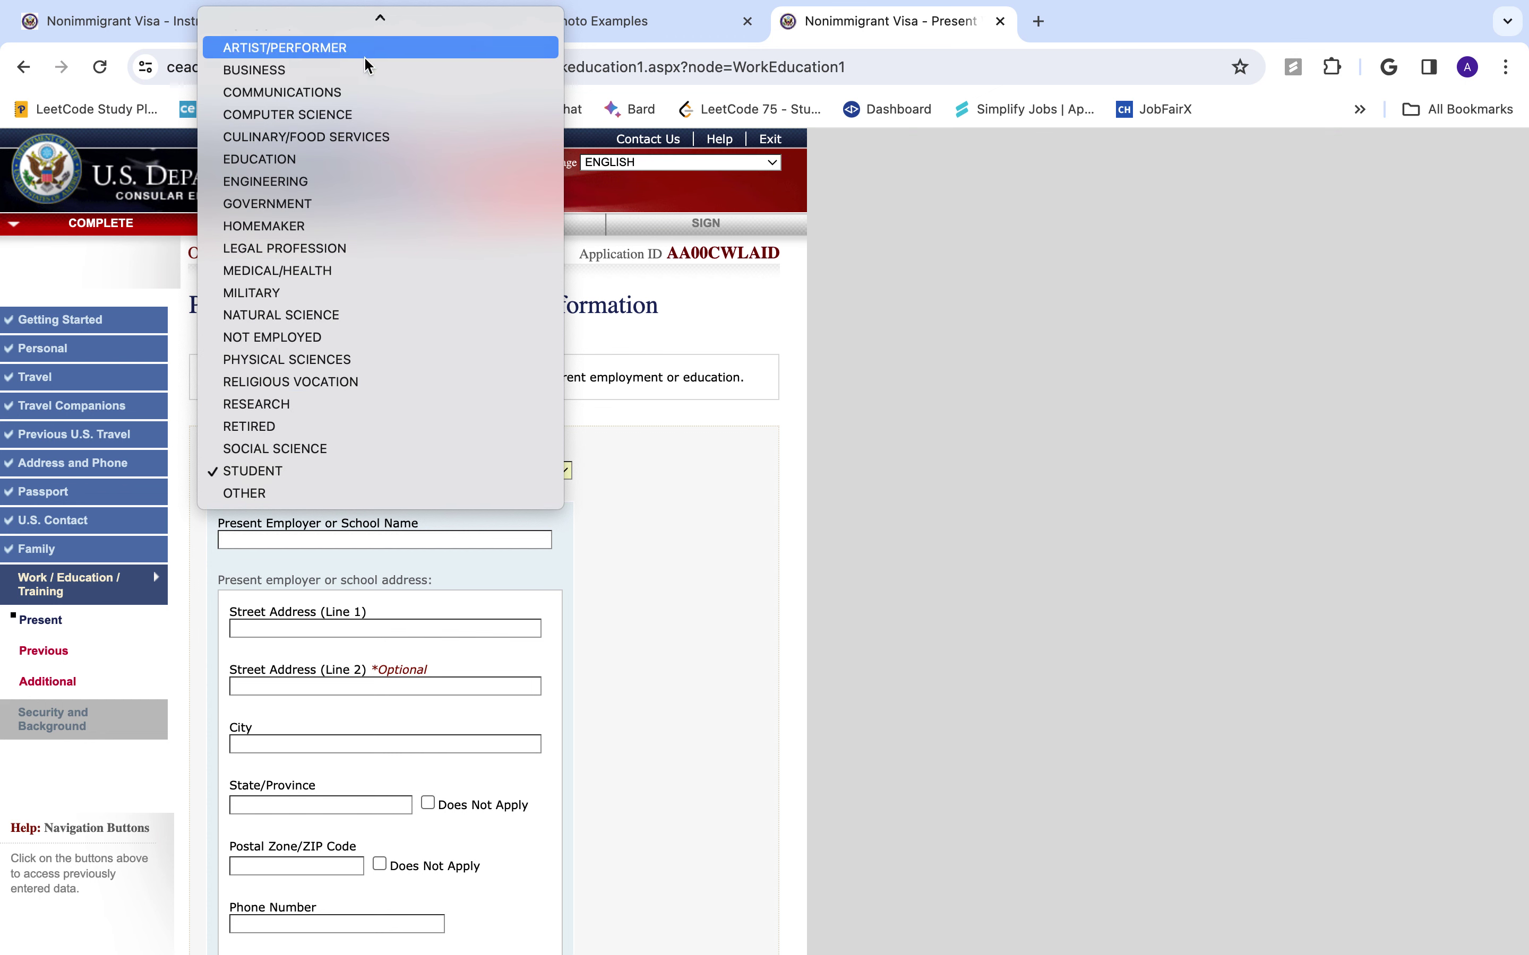
{"action": "key", "text": "Down"}
{"action": "key", "text": "Down"}
{"action": "key", "text": "Down"}
{"action": "key", "text": "Down"}
{"action": "key", "text": "Down"}
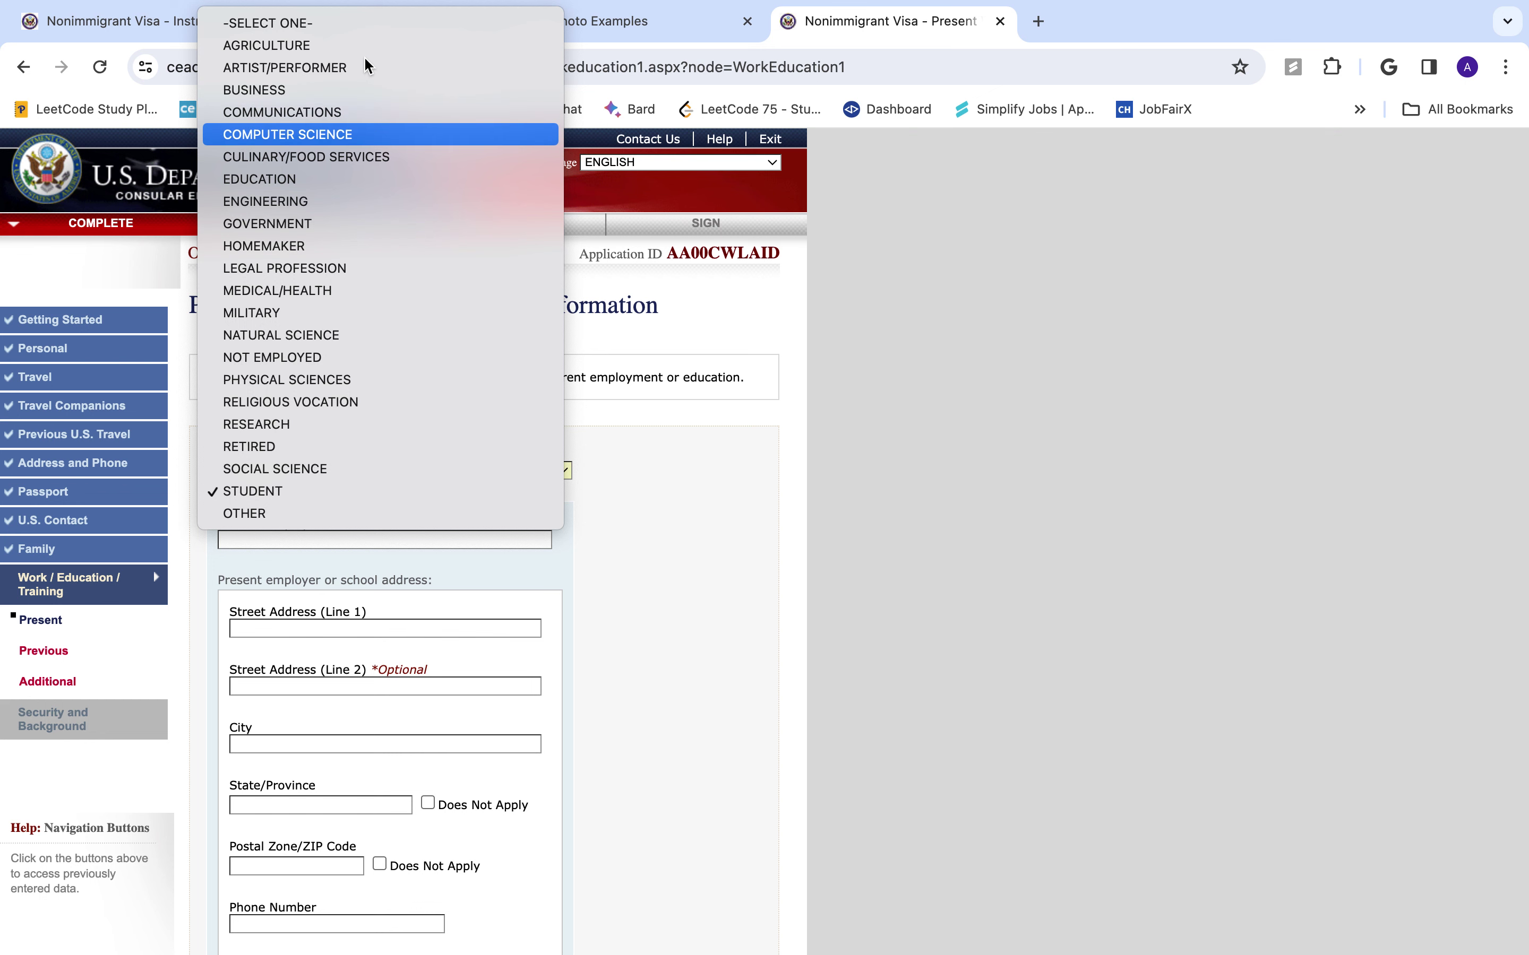
{"action": "key", "text": "Down"}
{"action": "key", "text": "Down"}
{"action": "key", "text": "Down"}
{"action": "key", "text": "Down"}
{"action": "key", "text": "Down"}
{"action": "key", "text": "Down"}
{"action": "key", "text": "Down"}
{"action": "key", "text": "Down"}
{"action": "key", "text": "Down"}
{"action": "key", "text": "Down"}
{"action": "key", "text": "Down"}
{"action": "key", "text": "Down"}
{"action": "key", "text": "Down"}
{"action": "key", "text": "Down"}
{"action": "key", "text": "Down"}
{"action": "key", "text": "Down"}
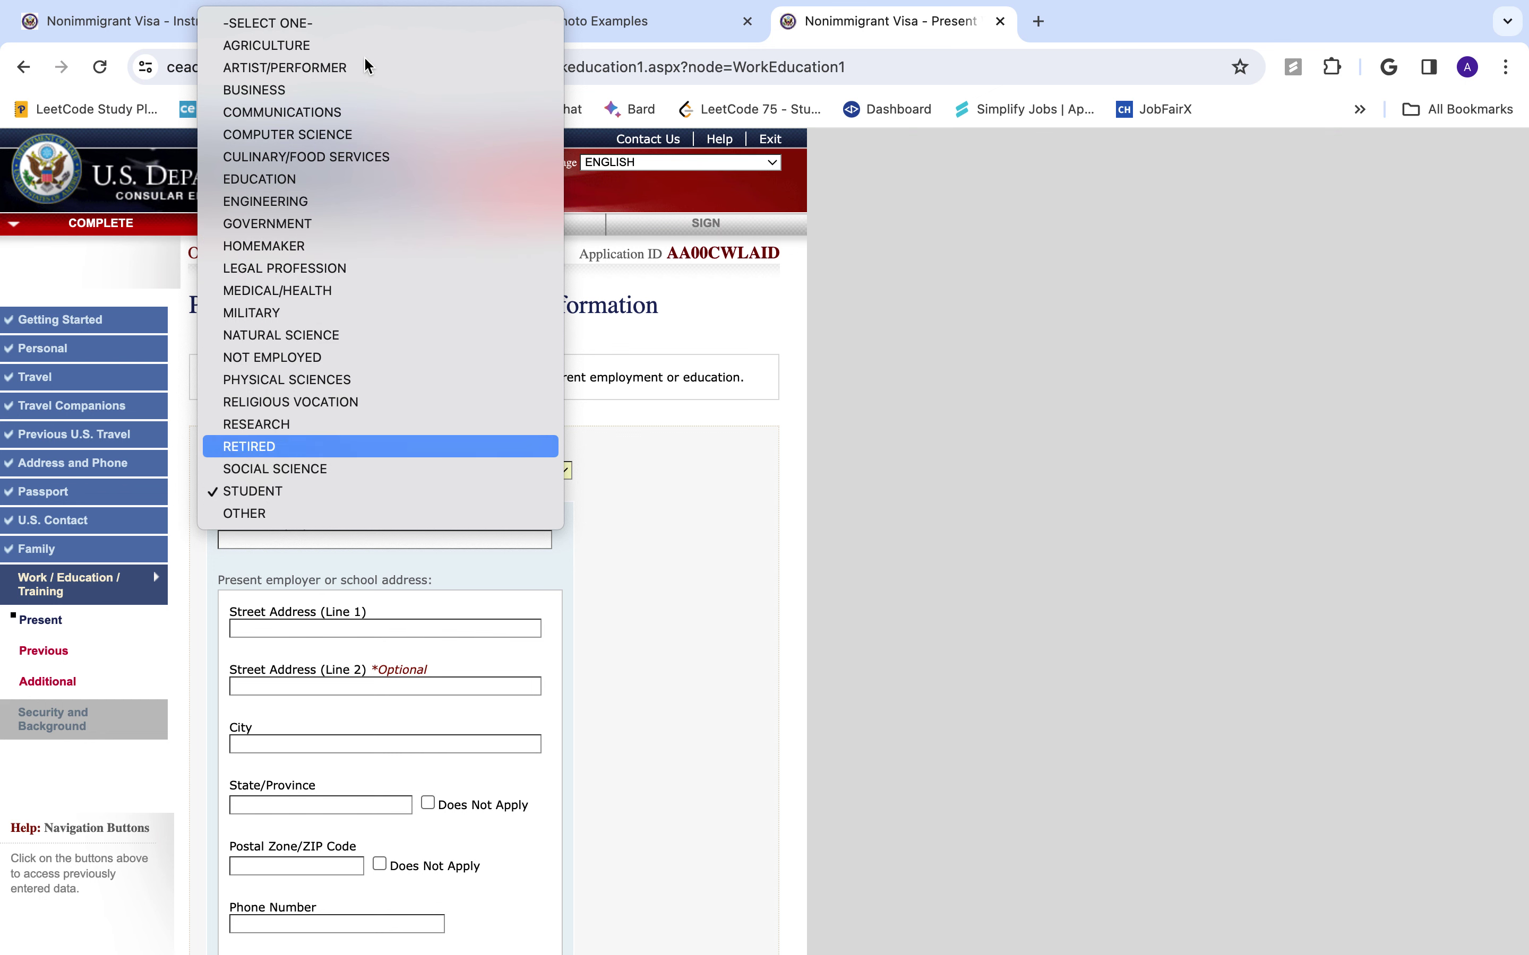
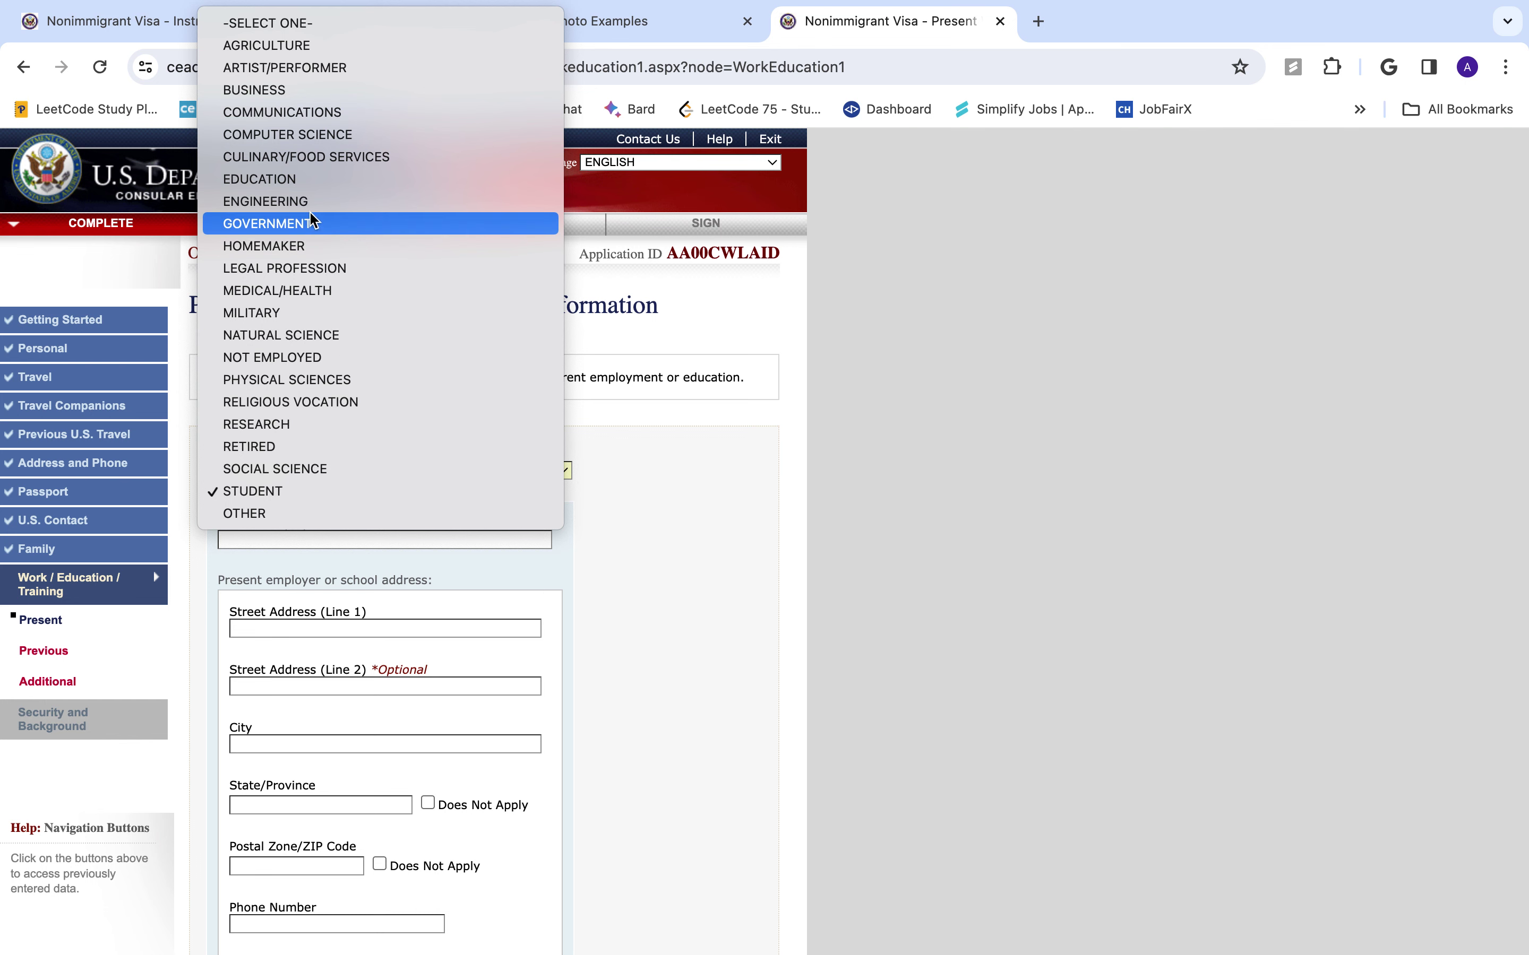
- Set the primary occupation to EDUCATION and enter the school name XYZ SECONDARY SCHOOL
{"action": "left_click", "coordinate": [327, 177]}
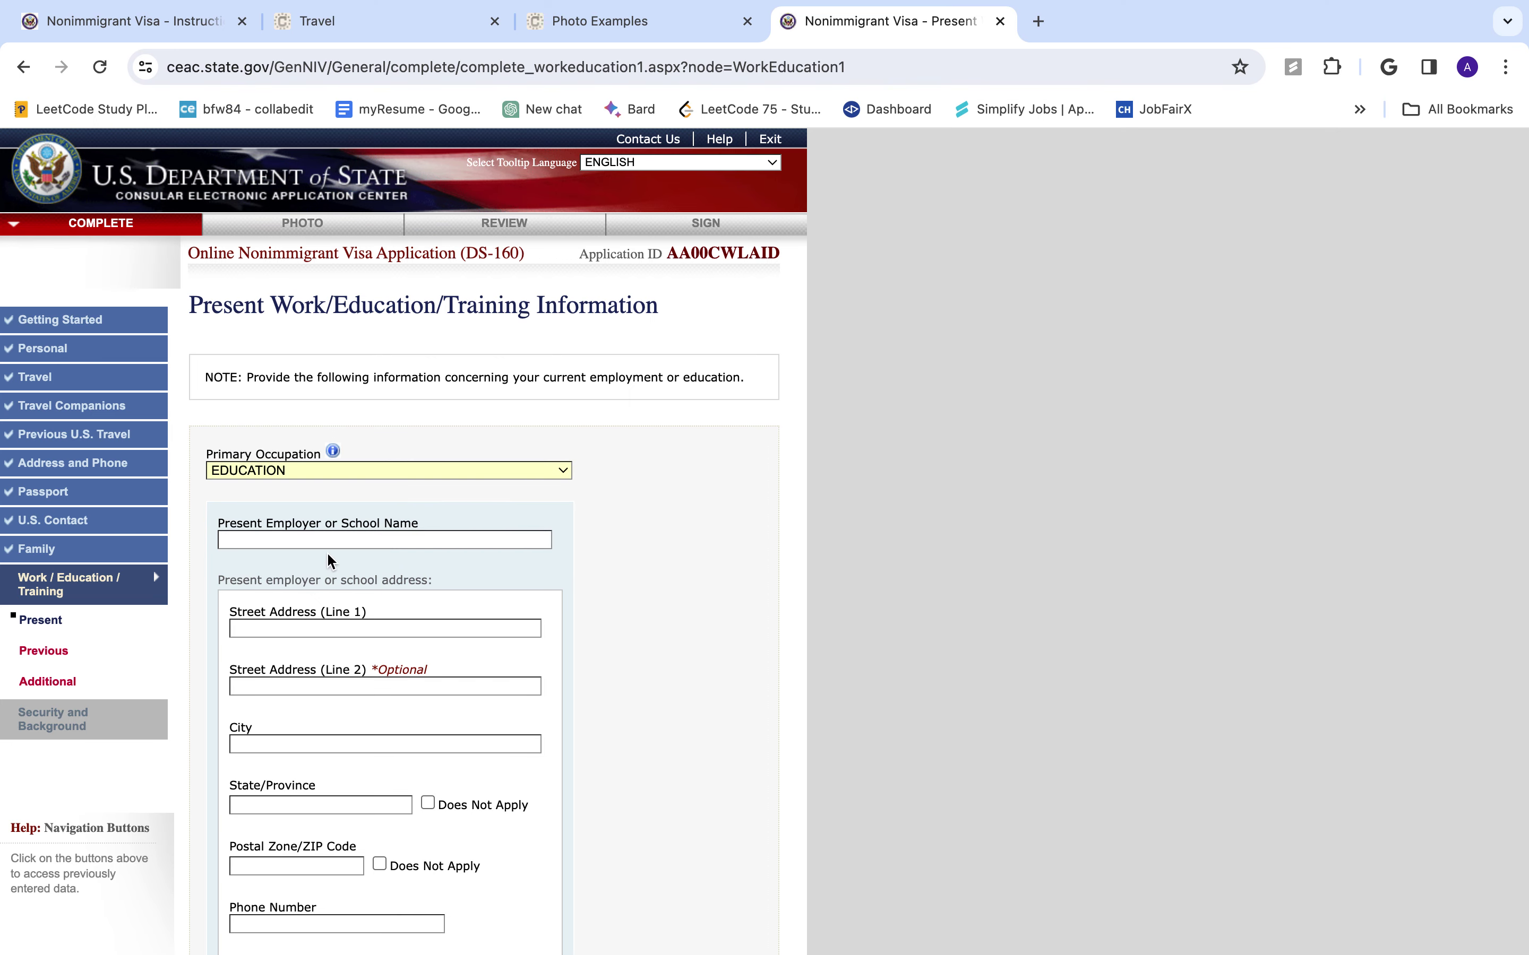
{"action": "left_click", "coordinate": [359, 538]}
{"action": "type", "text": "XYZ SECONDARY SCHOOL"}
- Enter the school's street KATHMANDU, city KATHMANDU and state BAGMATI
{"action": "left_click", "coordinate": [232, 629]}
{"action": "type", "text": "KATHE"}
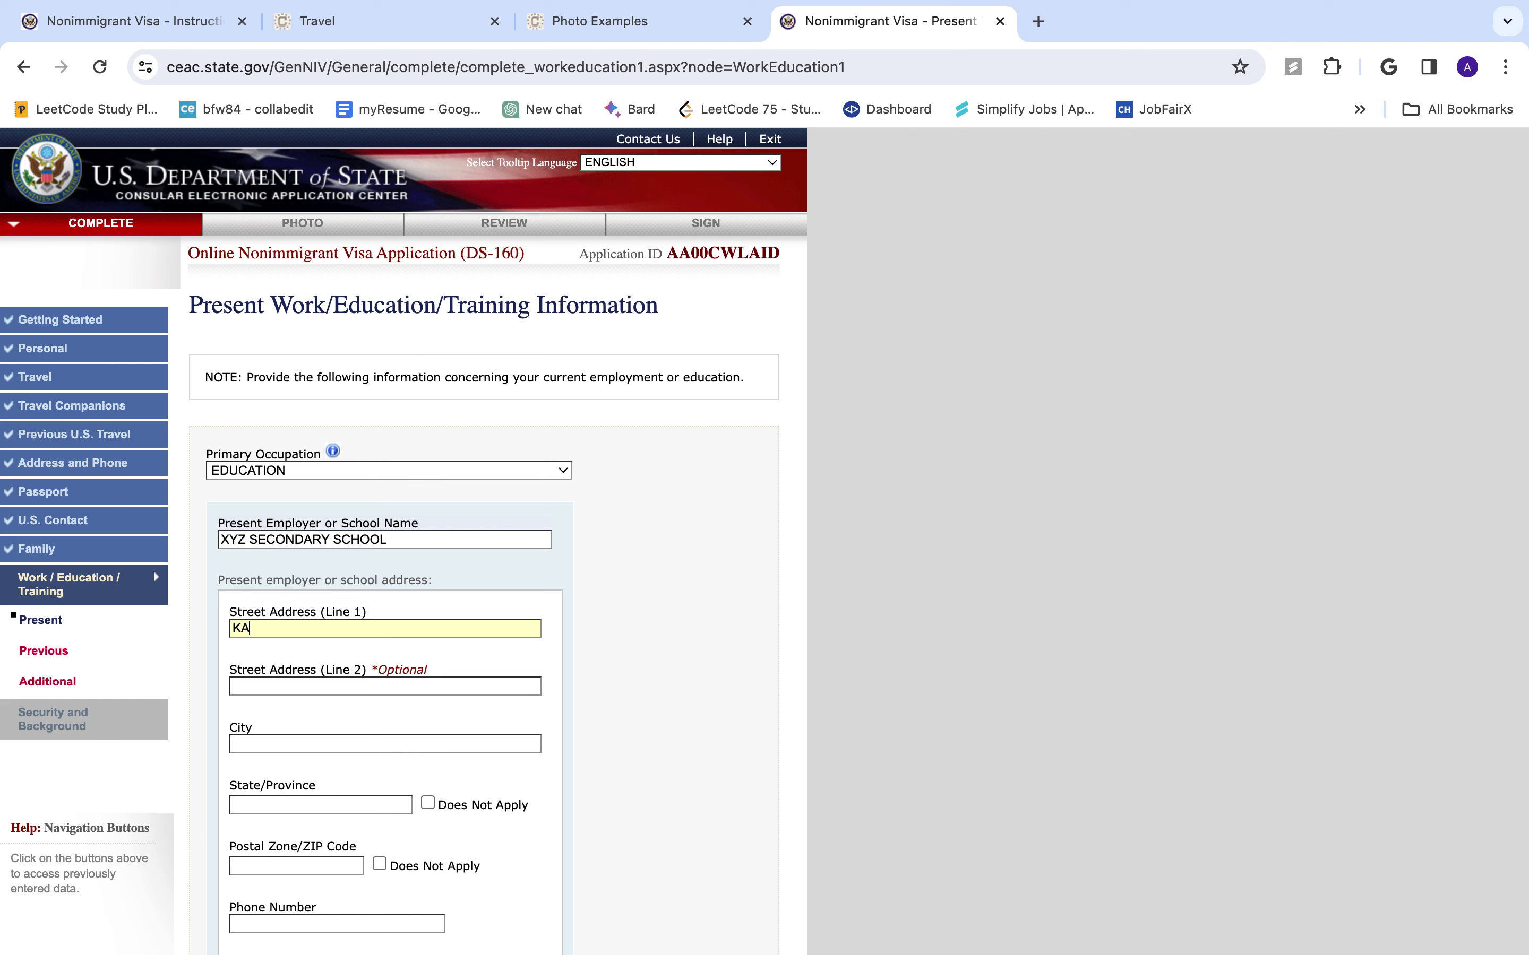
{"action": "key", "text": "BackSpace"}
{"action": "key", "text": "BackSpace"}
{"action": "type", "text": "HMANDU"}
{"action": "type", "text": "KATHMANDU"}
{"action": "type", "text": "BAG"}
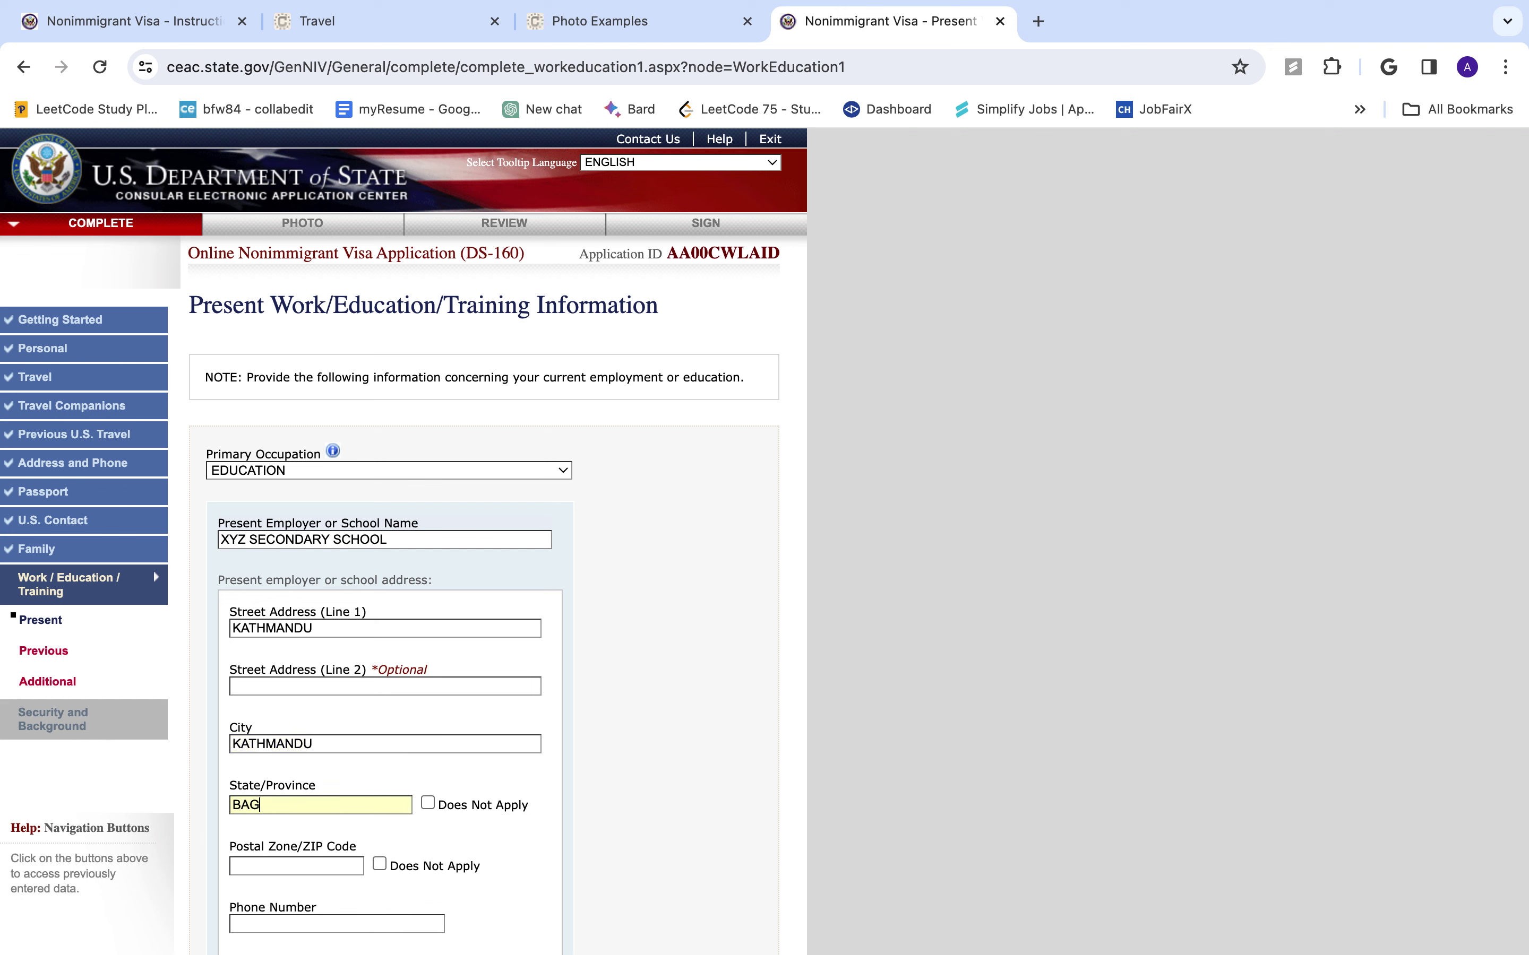
{"action": "type", "text": "MATI"}
{"action": "scroll", "coordinate": [345, 566], "scroll_direction": "down", "scroll_amount": 3}
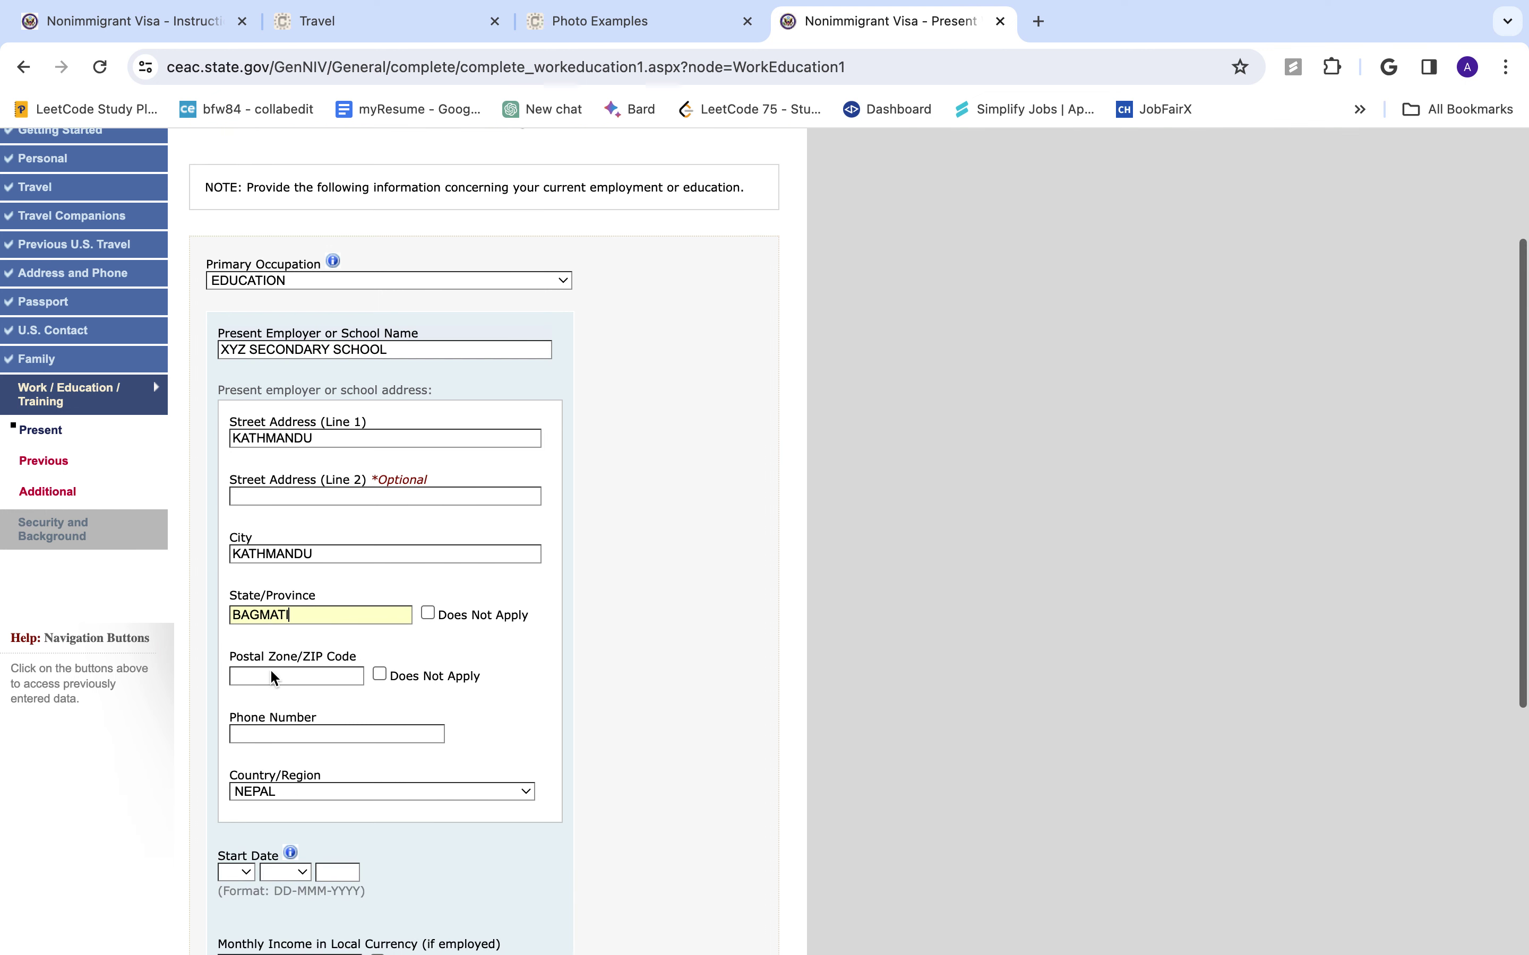
- Mark the school's postal code as not applicable and enter the school's phone number
{"action": "left_click", "coordinate": [379, 674]}
{"action": "scroll", "coordinate": [365, 764], "scroll_direction": "down", "scroll_amount": 2}
{"action": "left_click", "coordinate": [410, 632]}
{"action": "type", "text": "01"}
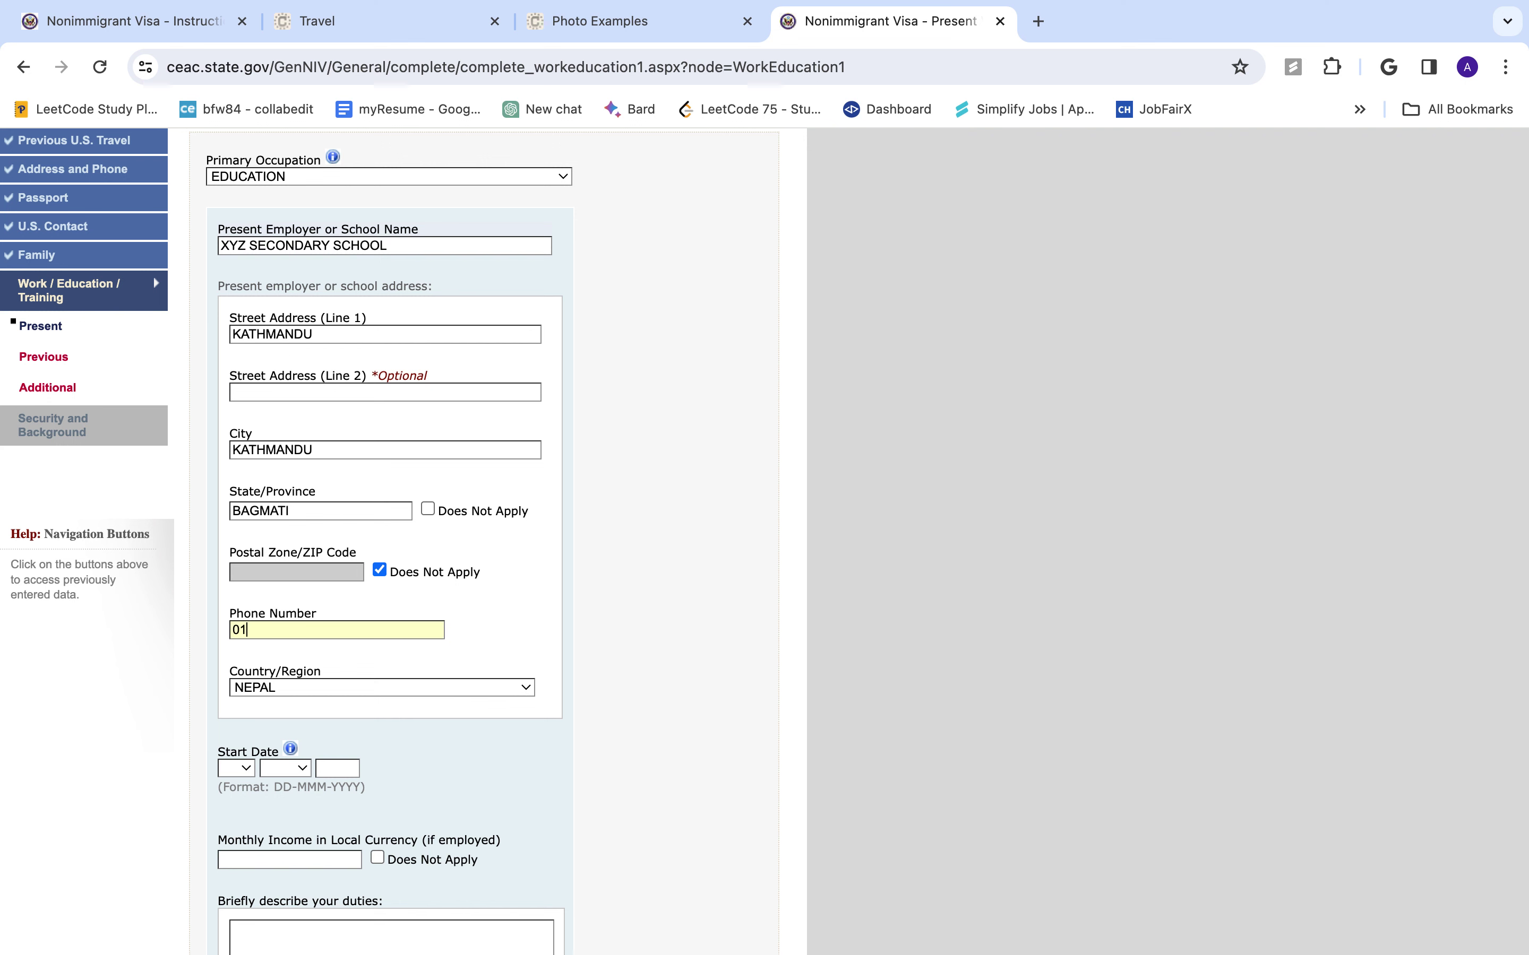
{"action": "type", "text": "000001"}
{"action": "scroll", "coordinate": [377, 679], "scroll_direction": "down", "scroll_amount": 3}
- Set the present school start date to 01 JAN 2010
{"action": "left_click", "coordinate": [237, 669]}
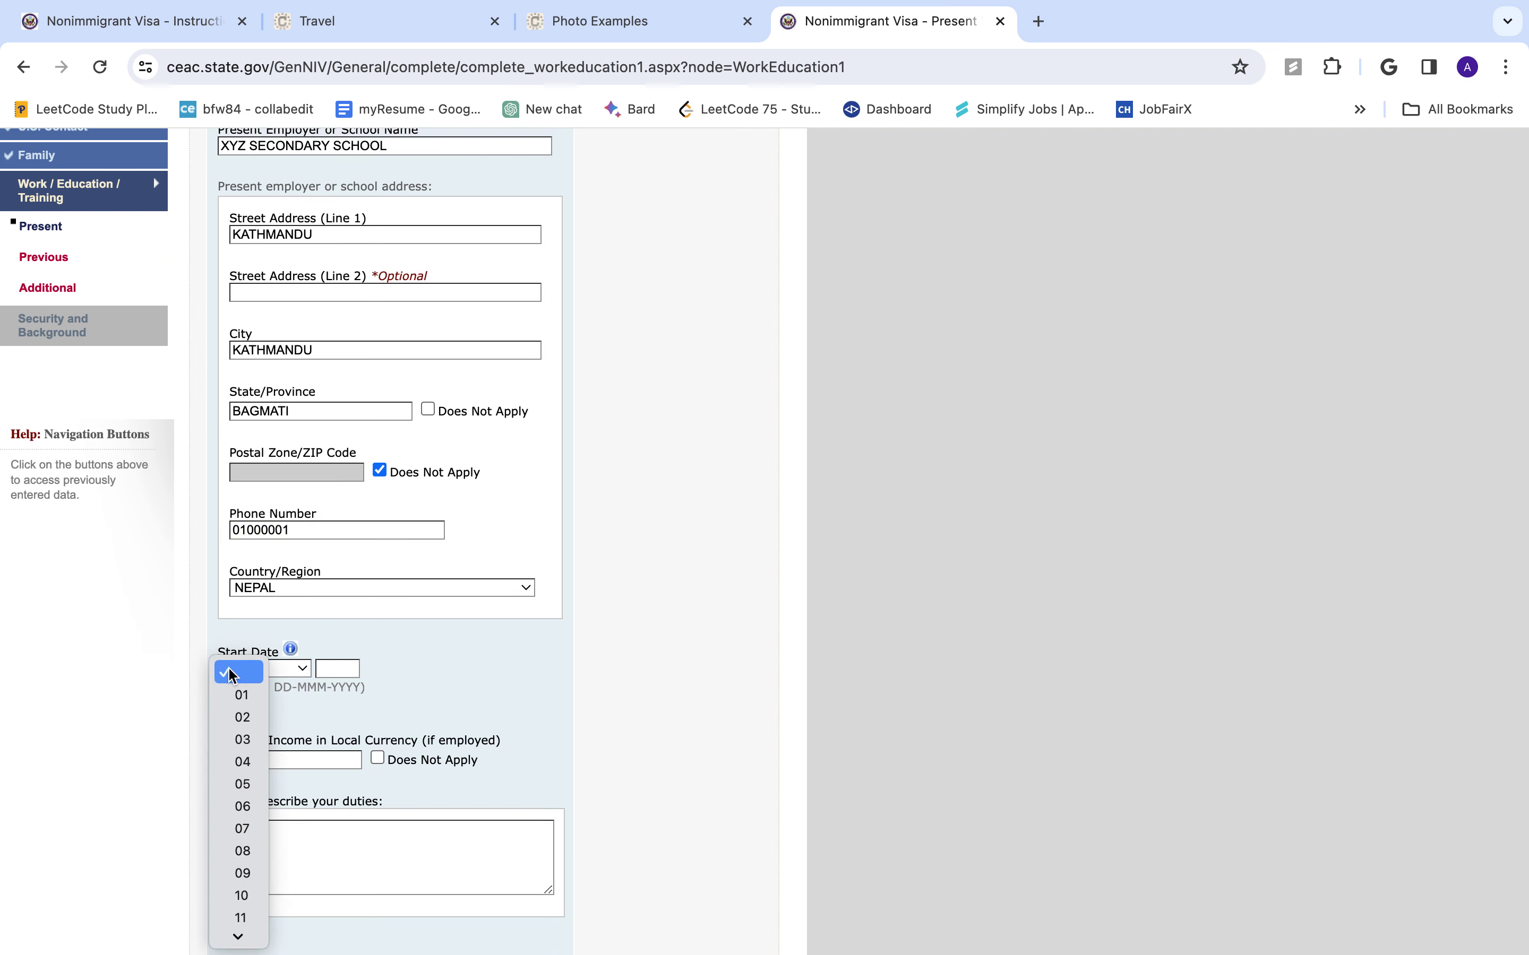
{"action": "left_click", "coordinate": [257, 674]}
{"action": "left_click", "coordinate": [248, 669]}
{"action": "left_click", "coordinate": [252, 696]}
{"action": "left_click", "coordinate": [290, 674]}
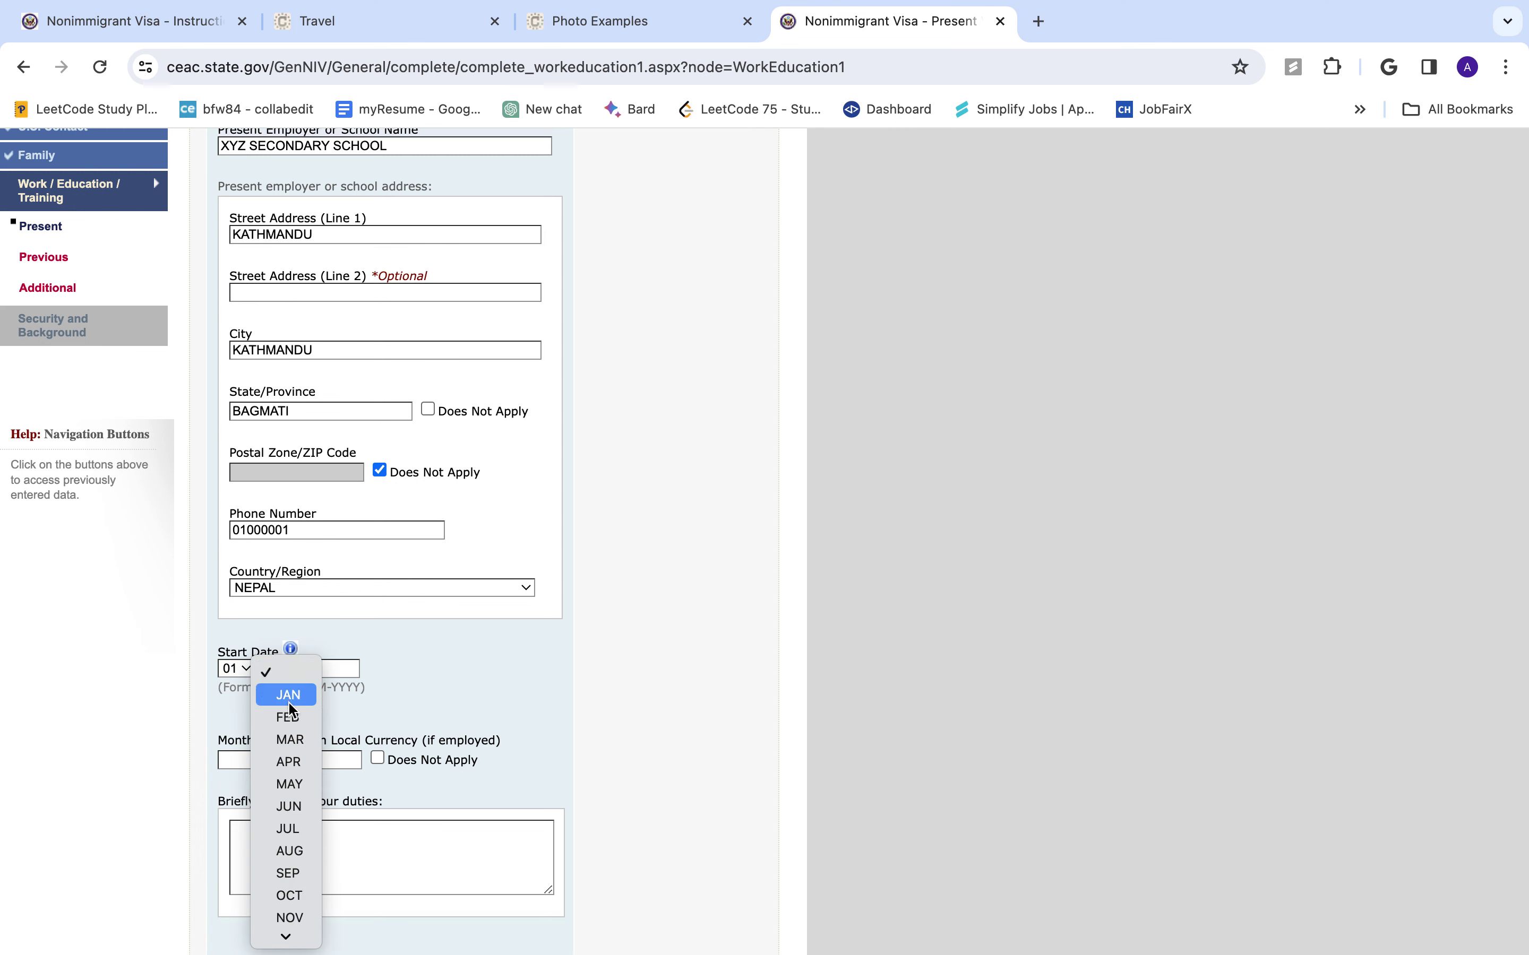
{"action": "left_click", "coordinate": [288, 695]}
{"action": "left_click", "coordinate": [345, 669]}
{"action": "type", "text": "10"}
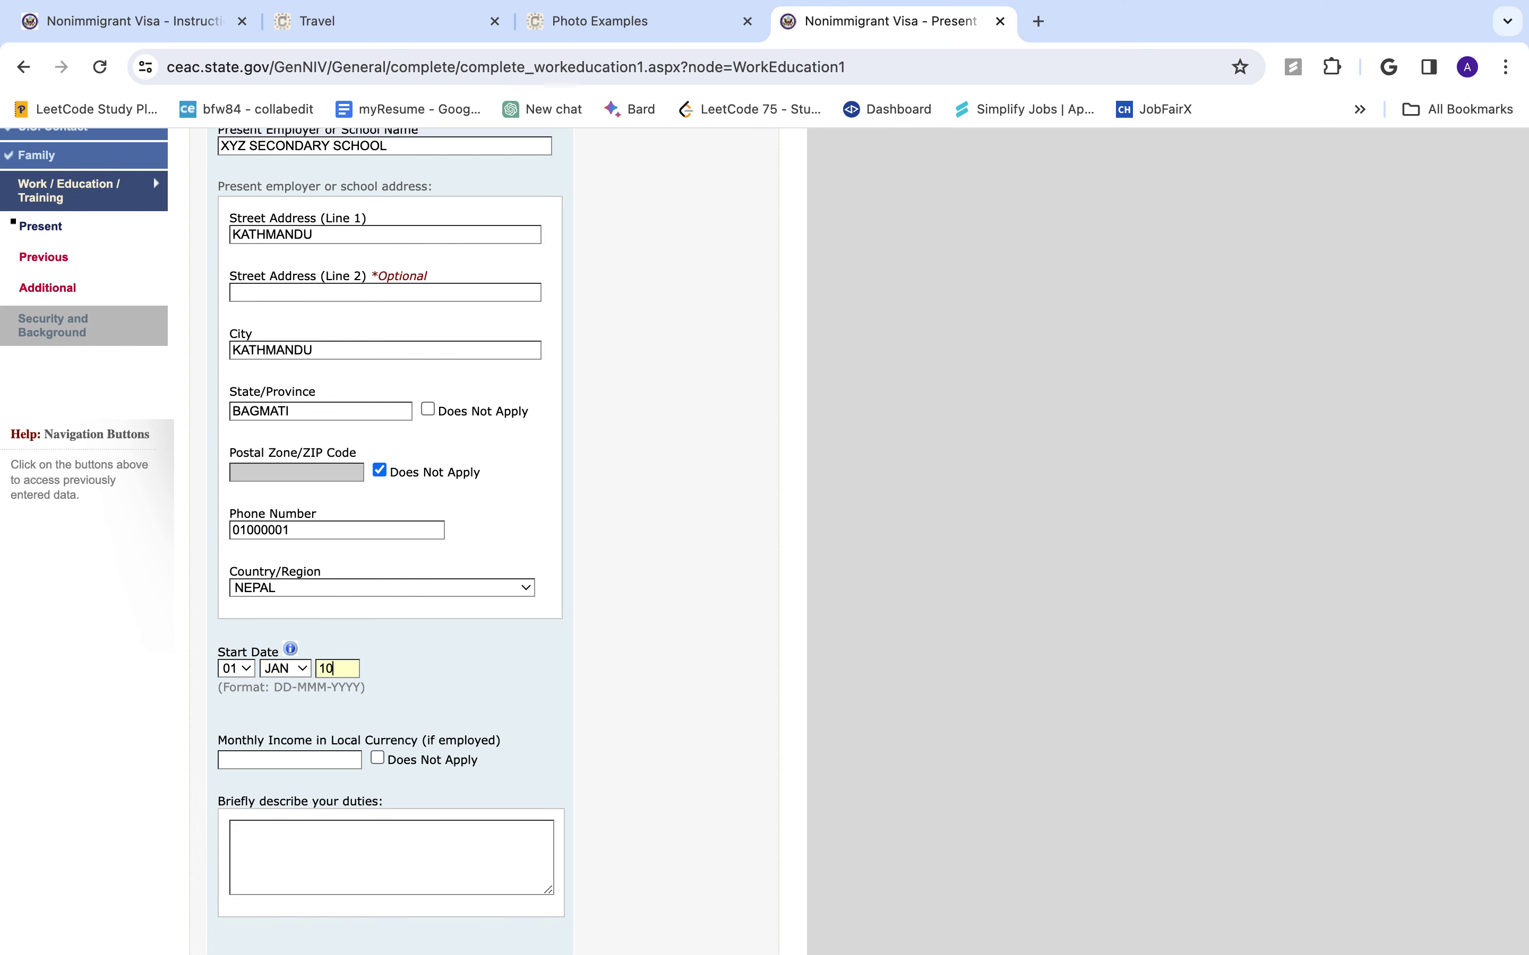
{"action": "key", "text": "BackSpace"}
{"action": "key", "text": "BackSpace"}
{"action": "type", "text": "2010"}
- Change the monthly income from 50000 to 1000 USD and enter duties TEACHER
{"action": "type", "text": "50"}
{"action": "type", "text": "000"}
{"action": "left_click", "coordinate": [310, 835]}
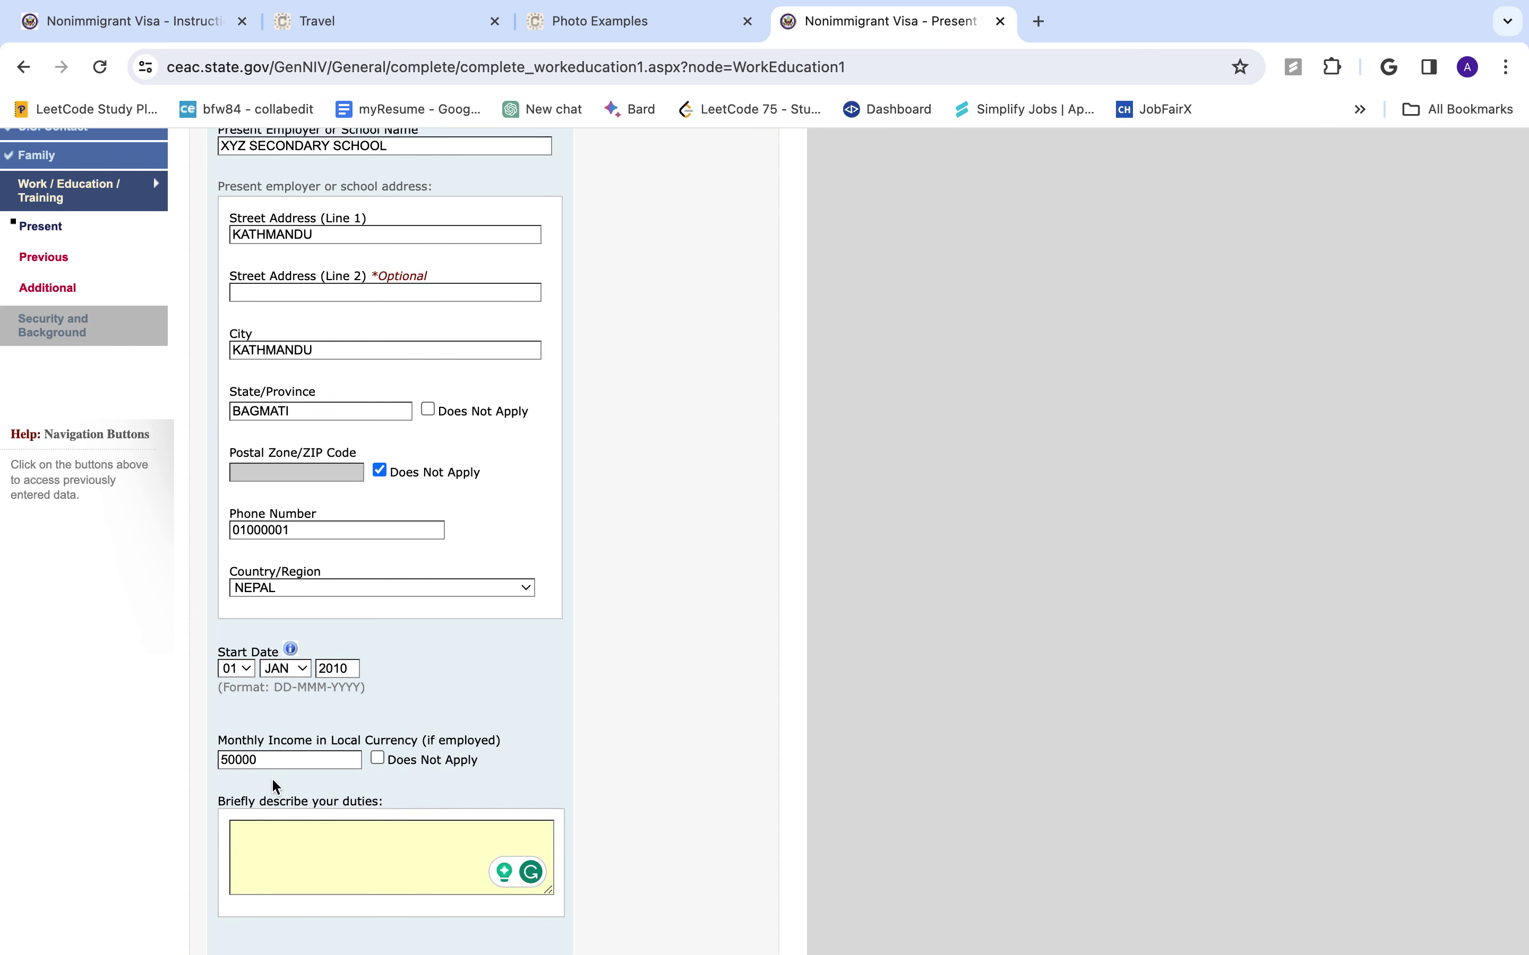
{"action": "left_click", "coordinate": [226, 762]}
{"action": "key", "text": "super+a"}
{"action": "key", "text": "BackSpace"}
{"action": "type", "text": "1000 USD"}
{"action": "left_click", "coordinate": [261, 846]}
{"action": "type", "text": "TEACHER"}
- Fix the flagged income to just 1000 and continue to the Previous Work/Education page
{"action": "scroll", "coordinate": [458, 836], "scroll_direction": "down", "scroll_amount": 4}
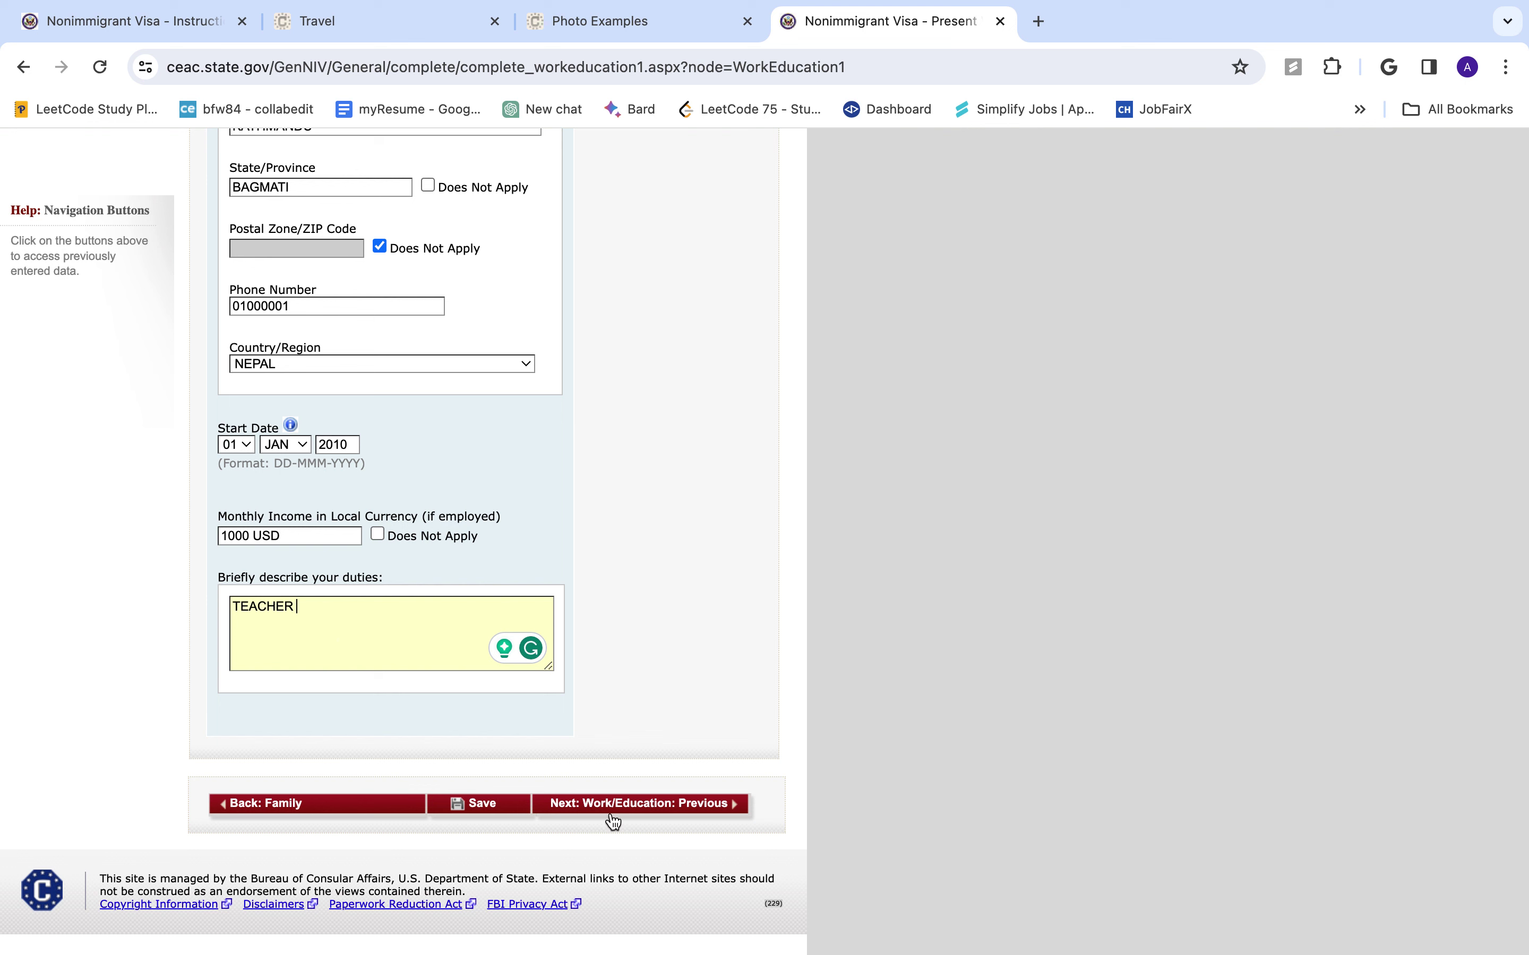
{"action": "left_click", "coordinate": [638, 814]}
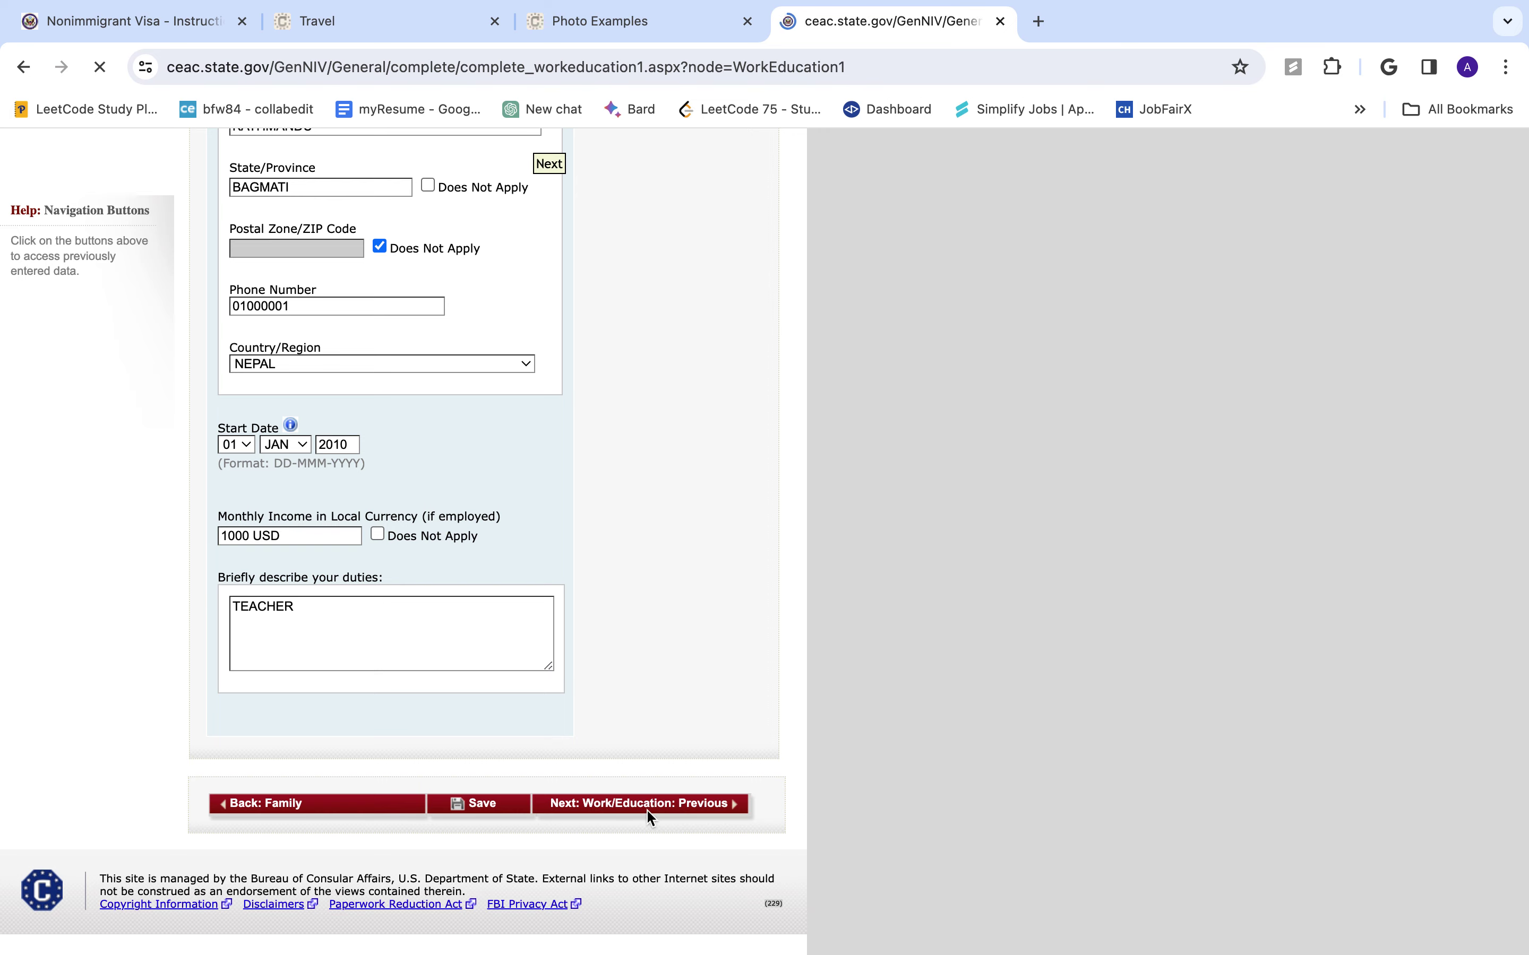
{"action": "scroll", "coordinate": [467, 714], "scroll_direction": "down", "scroll_amount": 12}
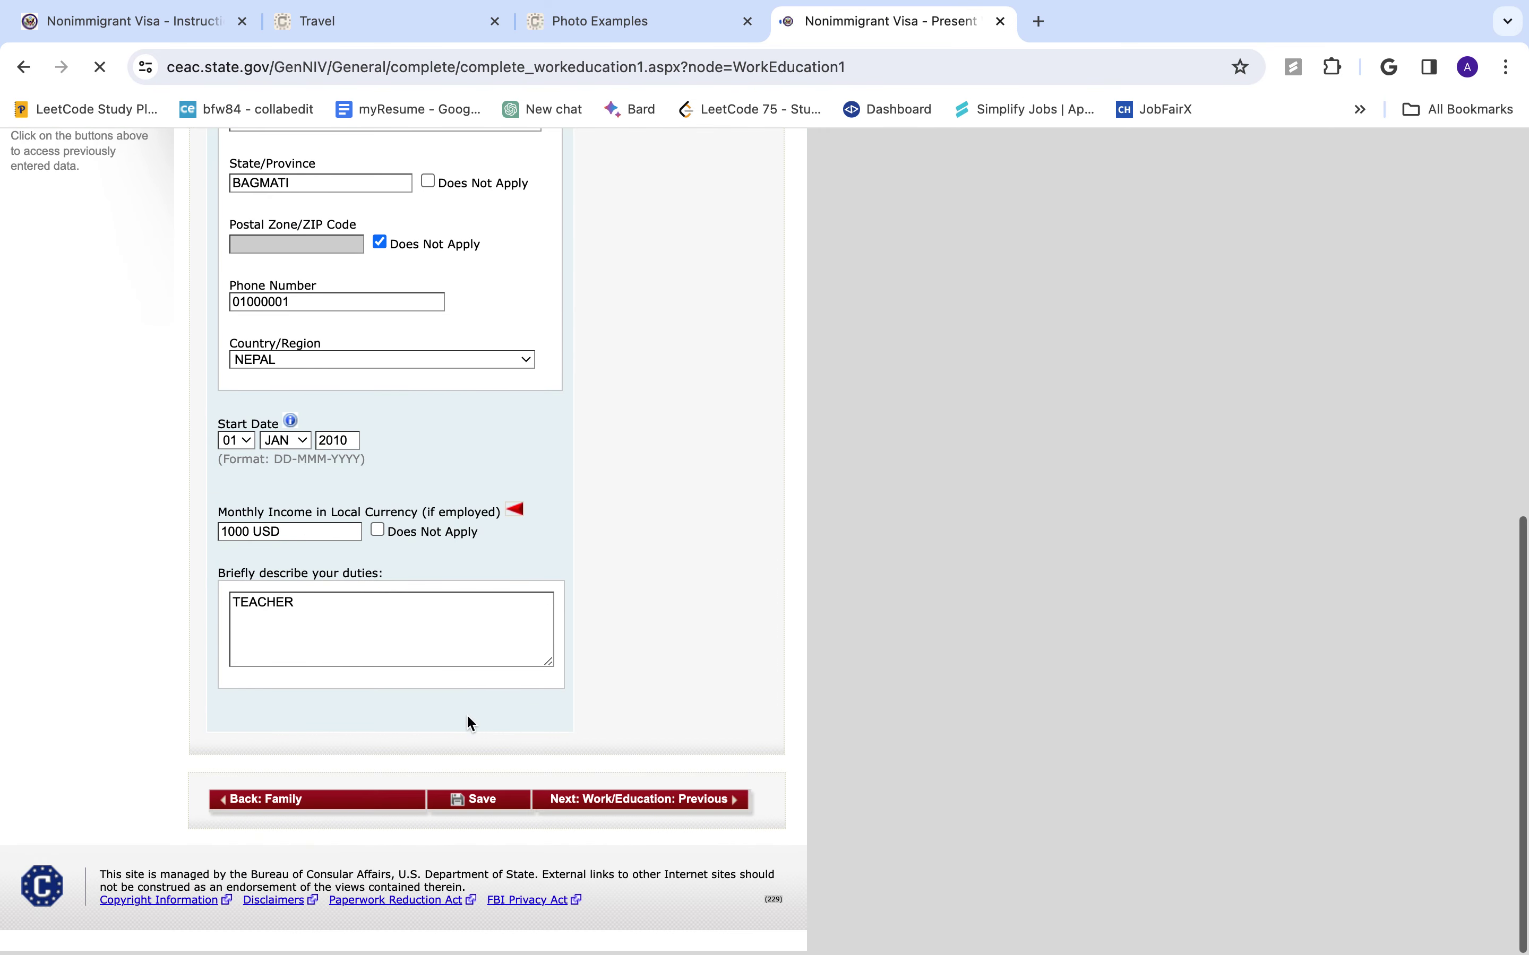
{"action": "left_click", "coordinate": [340, 531]}
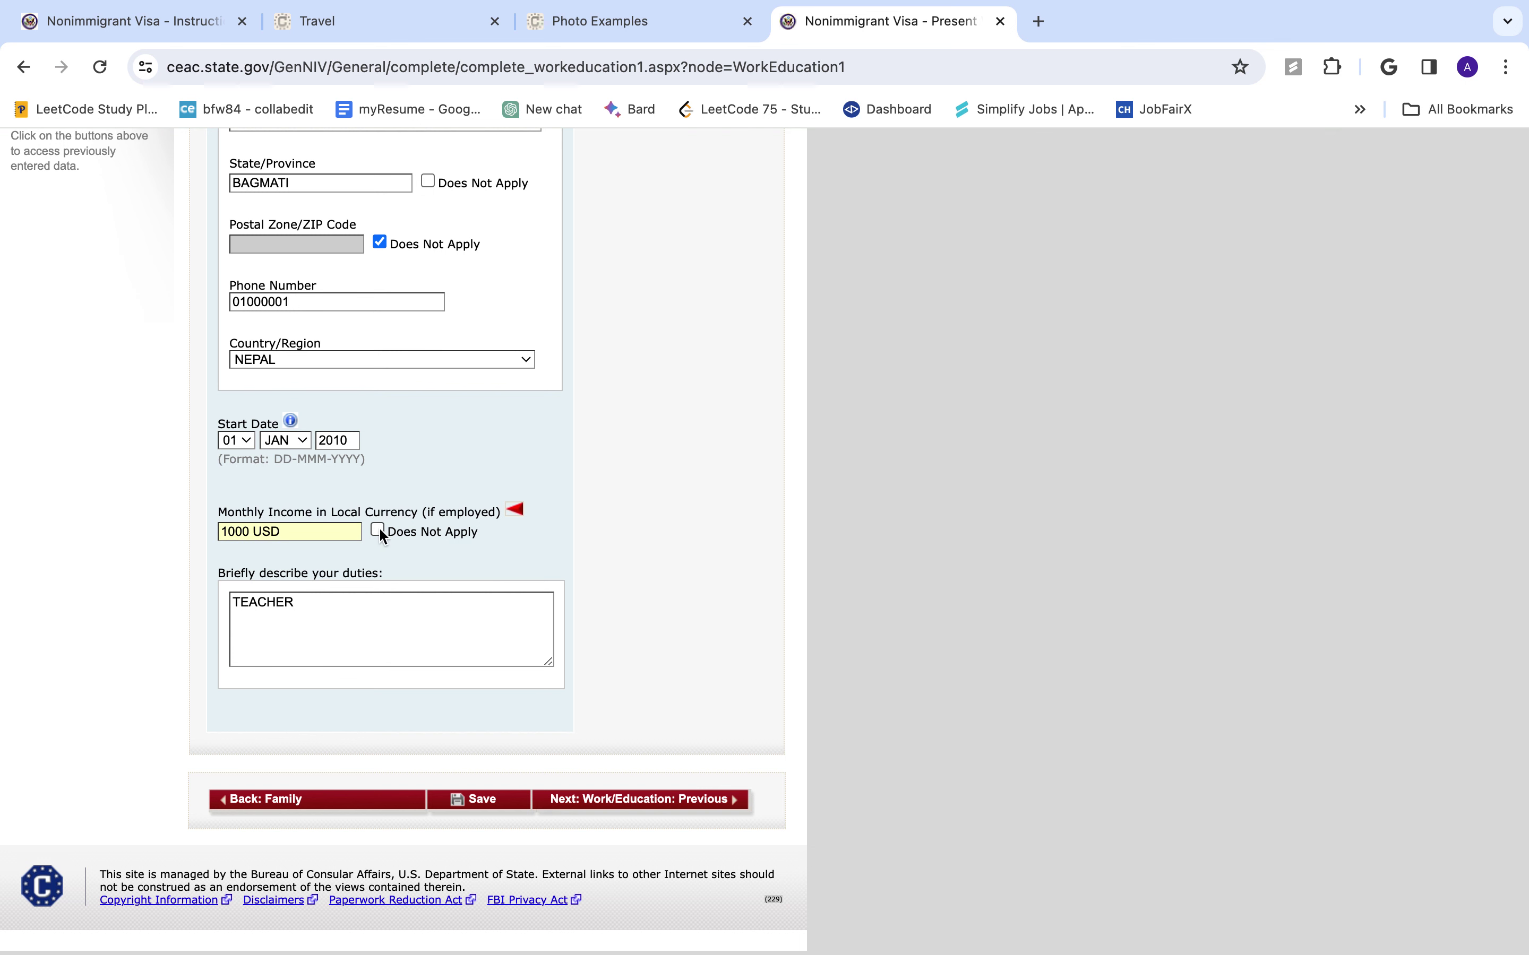
{"action": "key", "text": "shift+Left"}
{"action": "key", "text": "shift+Left"}
{"action": "key", "text": "shift+Left"}
{"action": "key", "text": "BackSpace"}
{"action": "key", "text": "BackSpace"}
{"action": "left_click", "coordinate": [625, 799]}
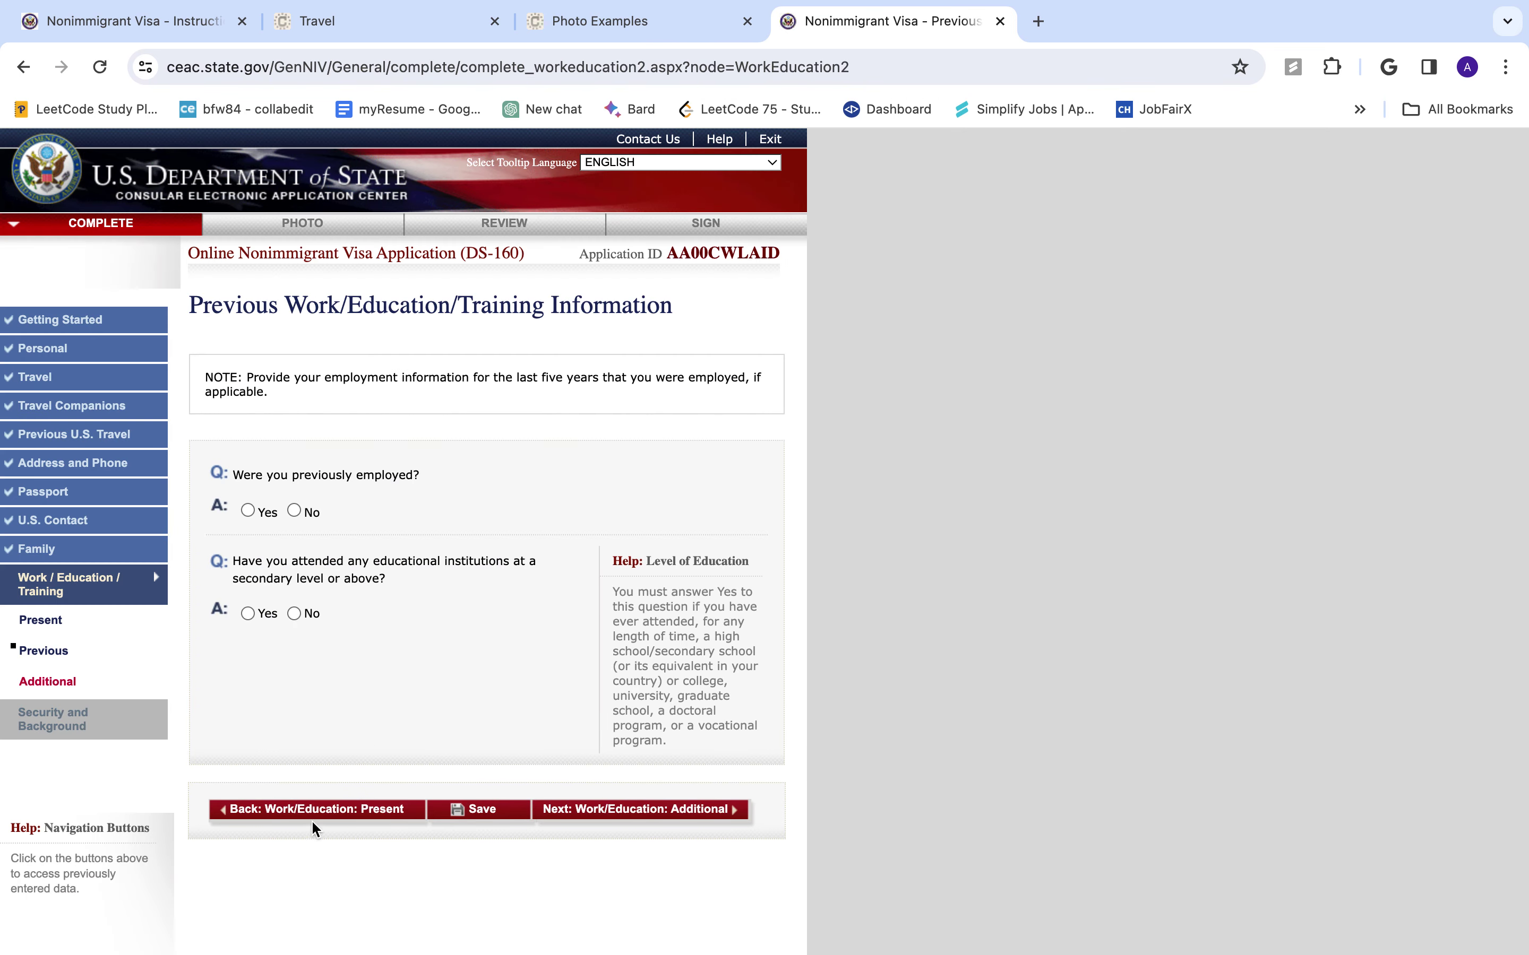
- Answer Yes to having been previously employed
{"action": "left_click", "coordinate": [336, 809]}
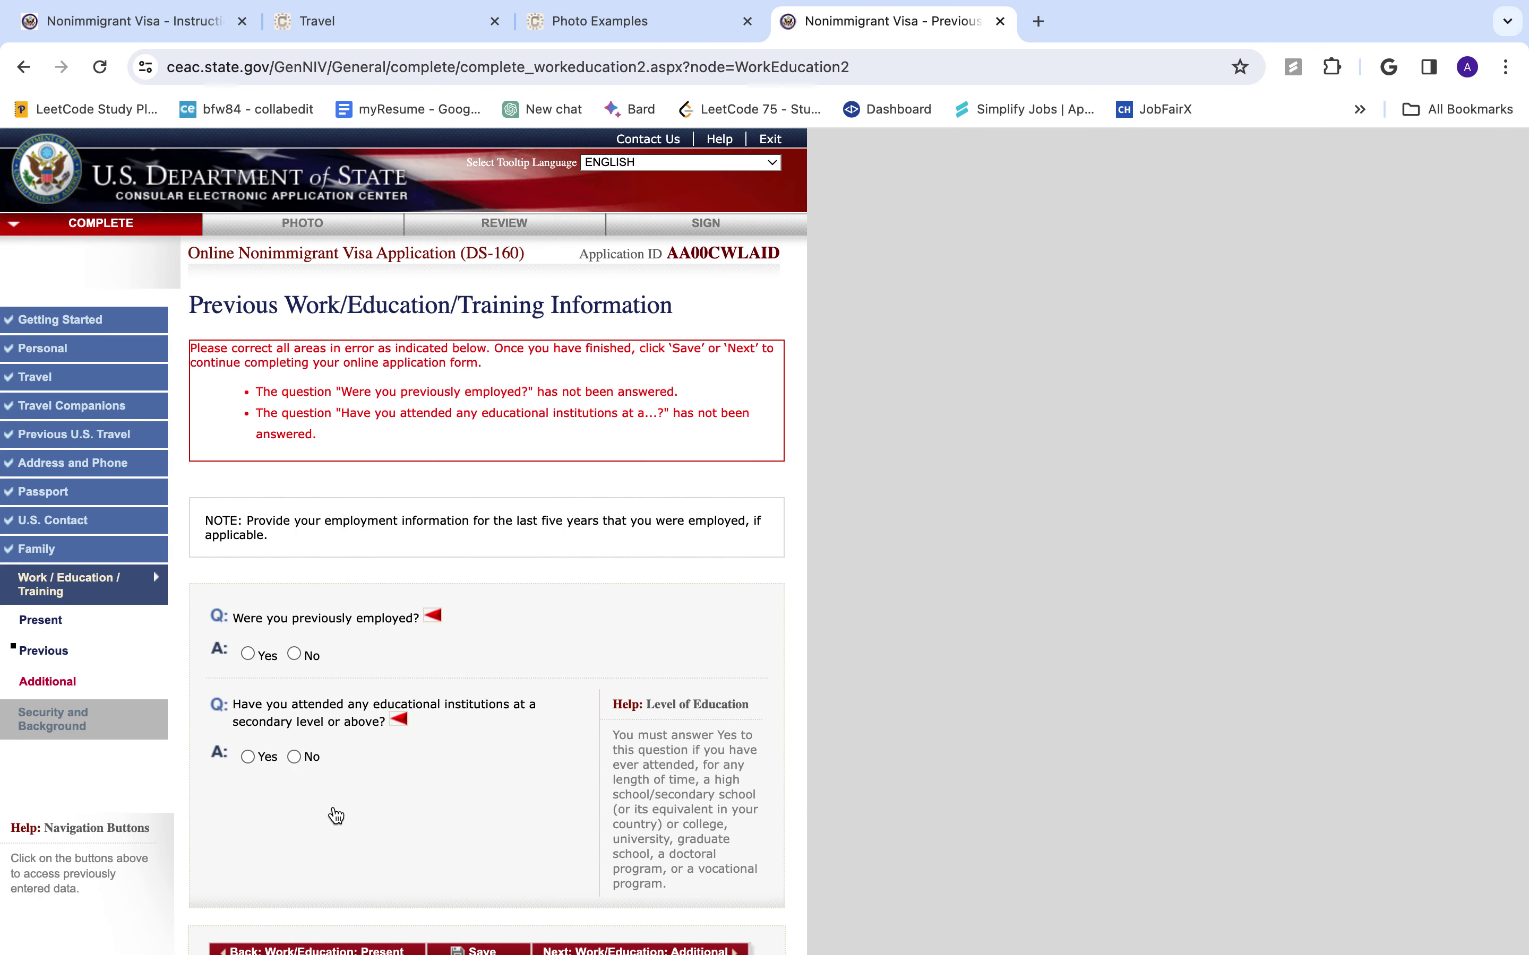
{"action": "scroll", "coordinate": [335, 815], "scroll_direction": "down", "scroll_amount": 5}
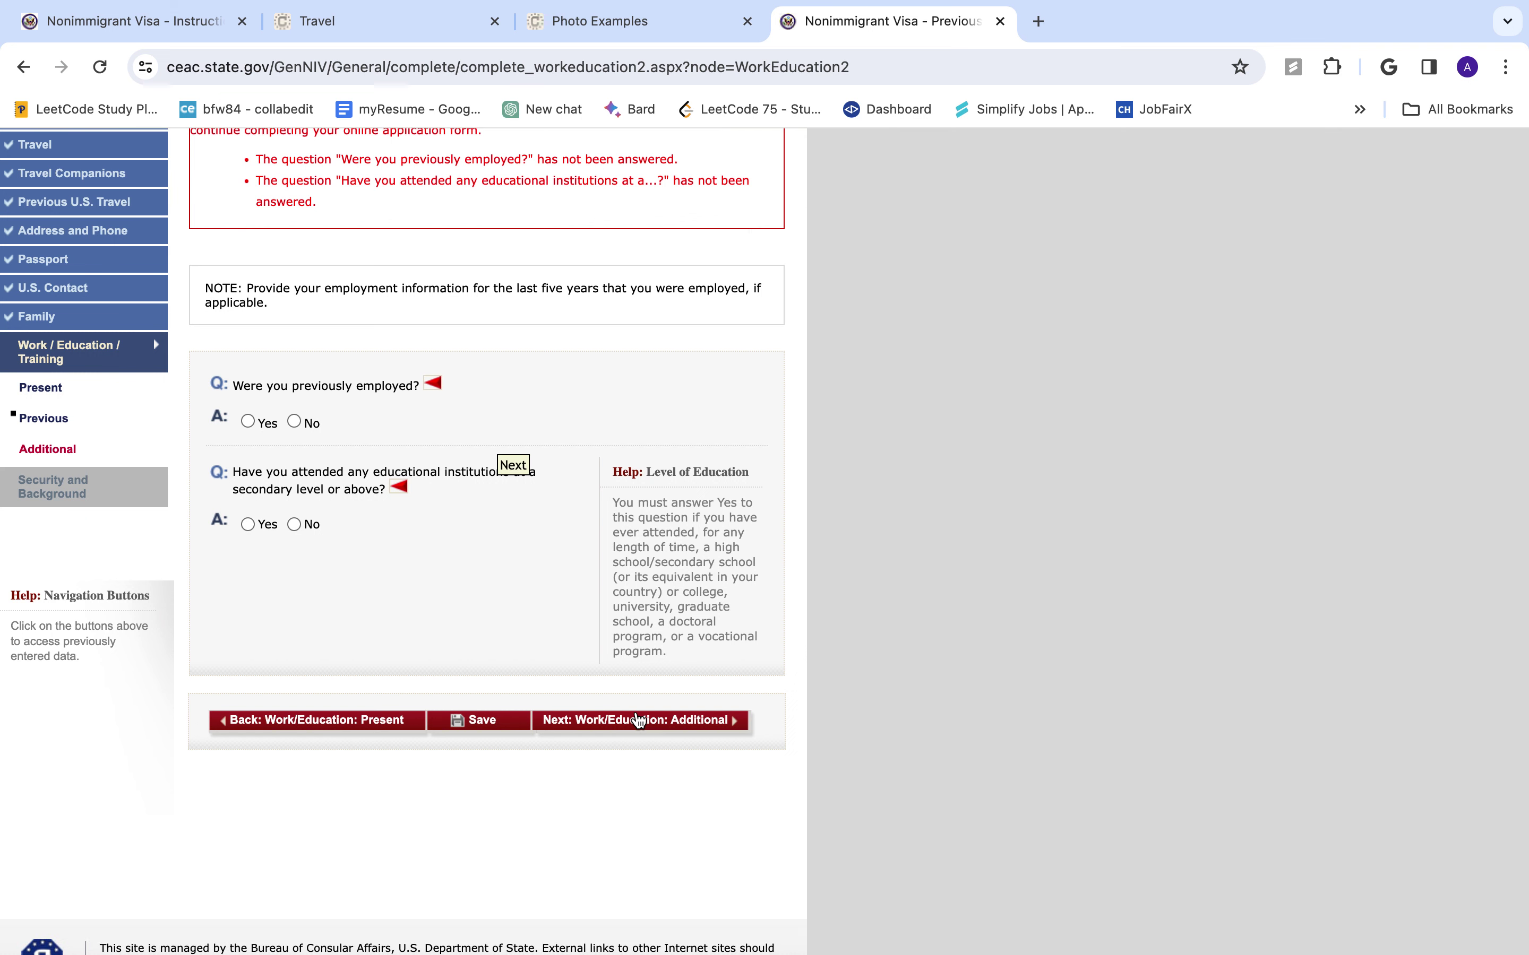
{"action": "scroll", "coordinate": [534, 682], "scroll_direction": "up", "scroll_amount": 3}
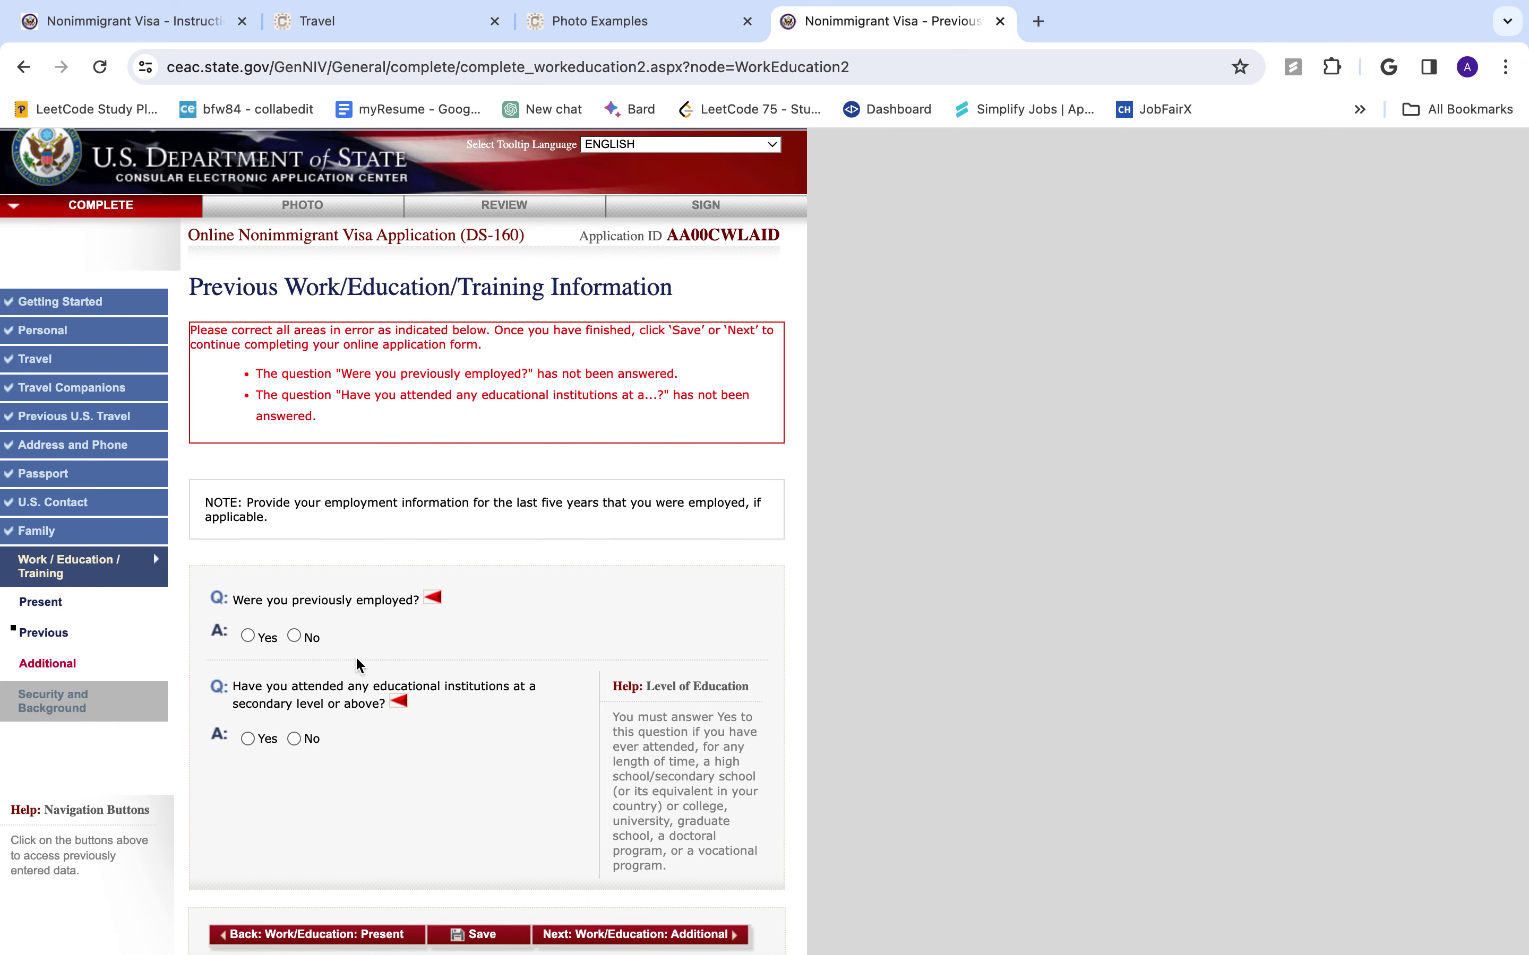
{"action": "left_click", "coordinate": [248, 636]}
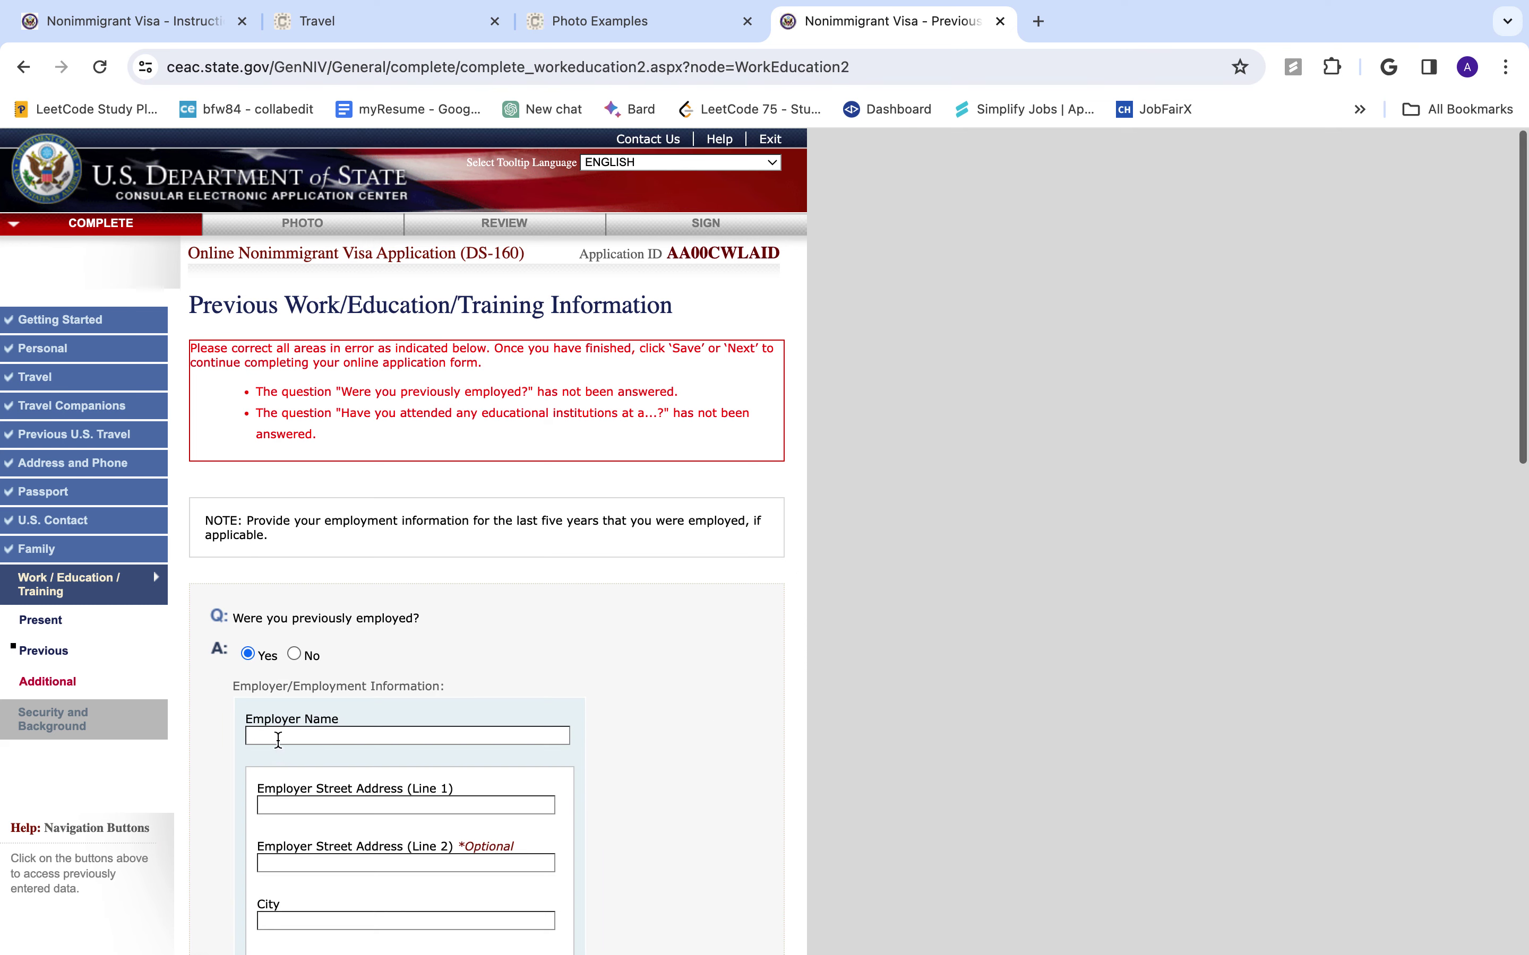
{"action": "scroll", "coordinate": [297, 720], "scroll_direction": "down", "scroll_amount": 3}
{"action": "scroll", "coordinate": [307, 705], "scroll_direction": "down", "scroll_amount": 3}
{"action": "scroll", "coordinate": [306, 704], "scroll_direction": "up", "scroll_amount": 6}
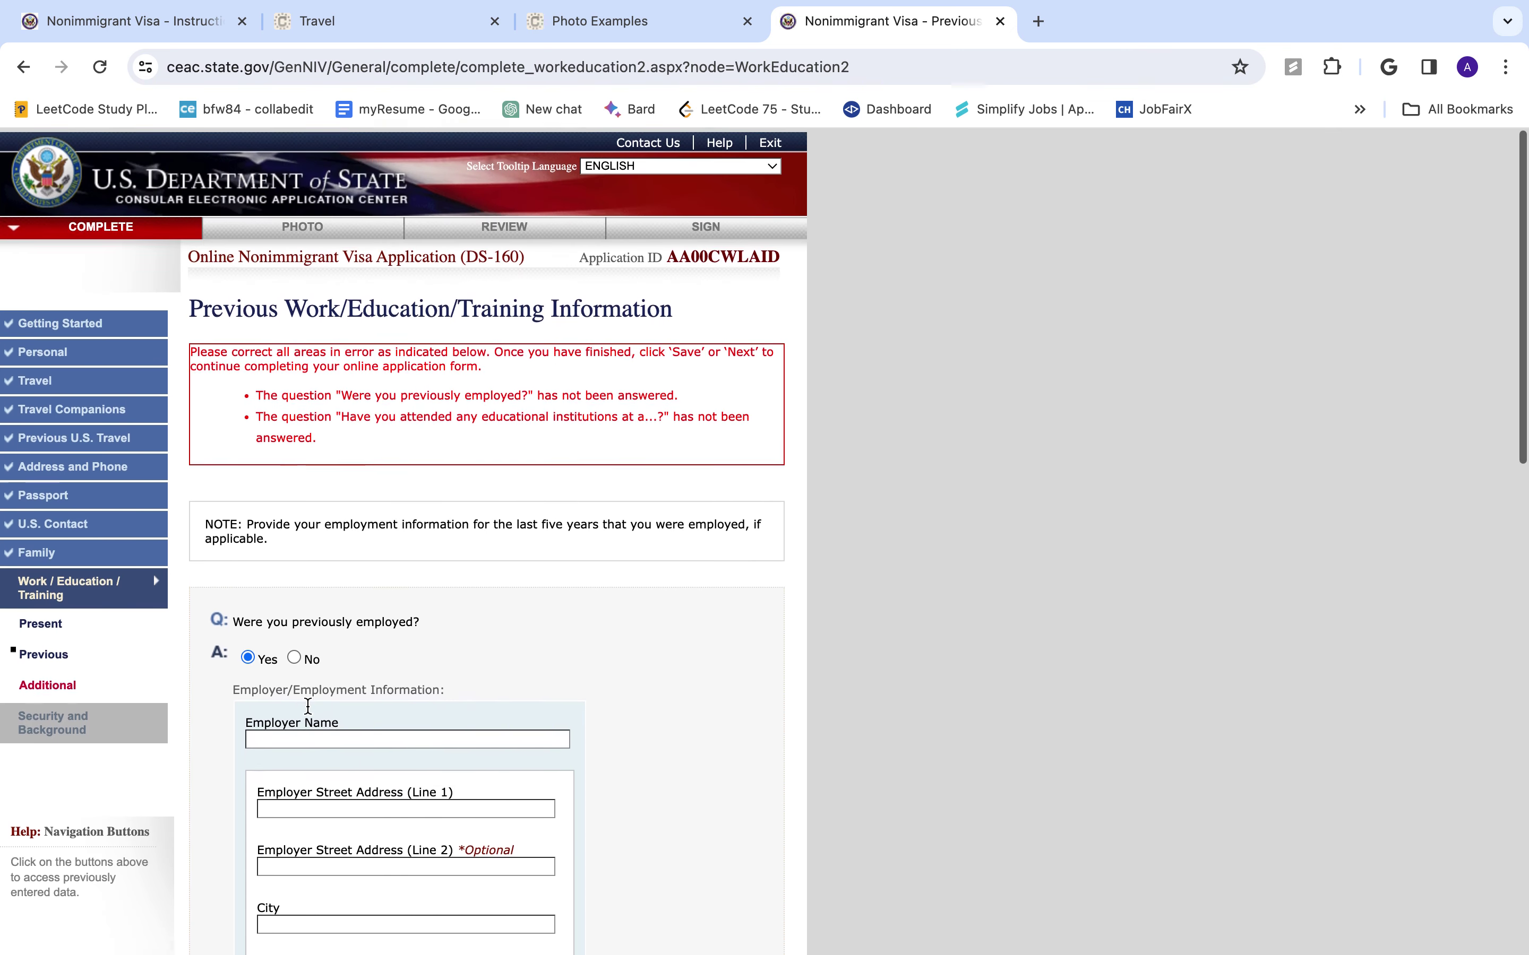
{"action": "scroll", "coordinate": [399, 629], "scroll_direction": "down", "scroll_amount": 15}
{"action": "scroll", "coordinate": [400, 630], "scroll_direction": "up", "scroll_amount": 5}
{"action": "scroll", "coordinate": [404, 638], "scroll_direction": "up", "scroll_amount": 10}
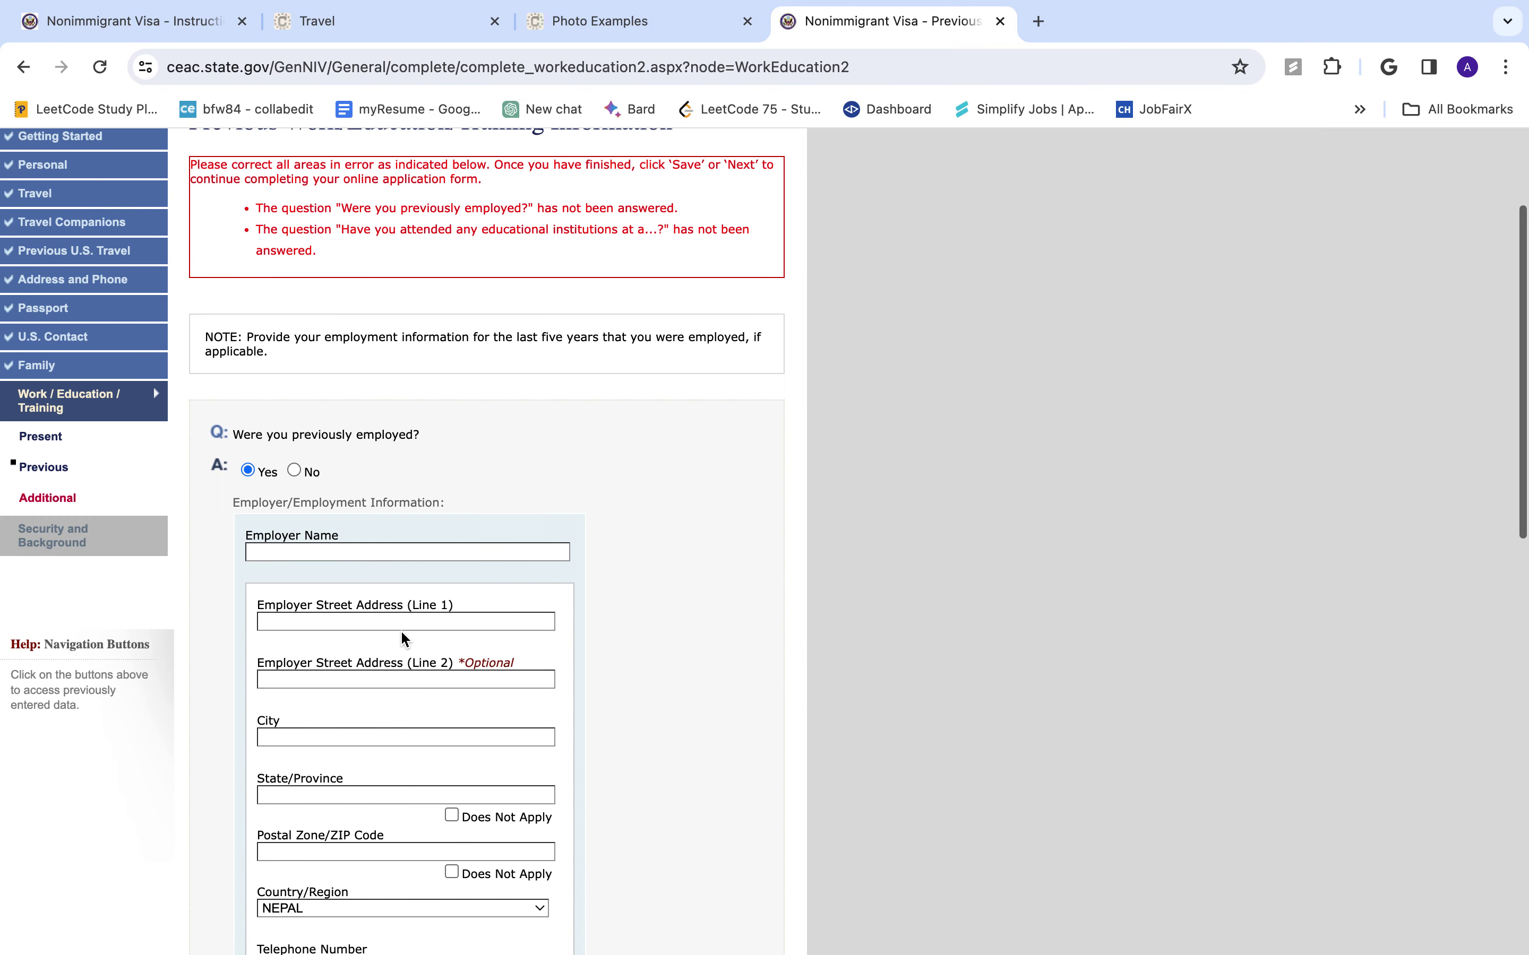
- Enter the previous employer's name as XYZKATHAMNDU
{"action": "left_click", "coordinate": [387, 551]}
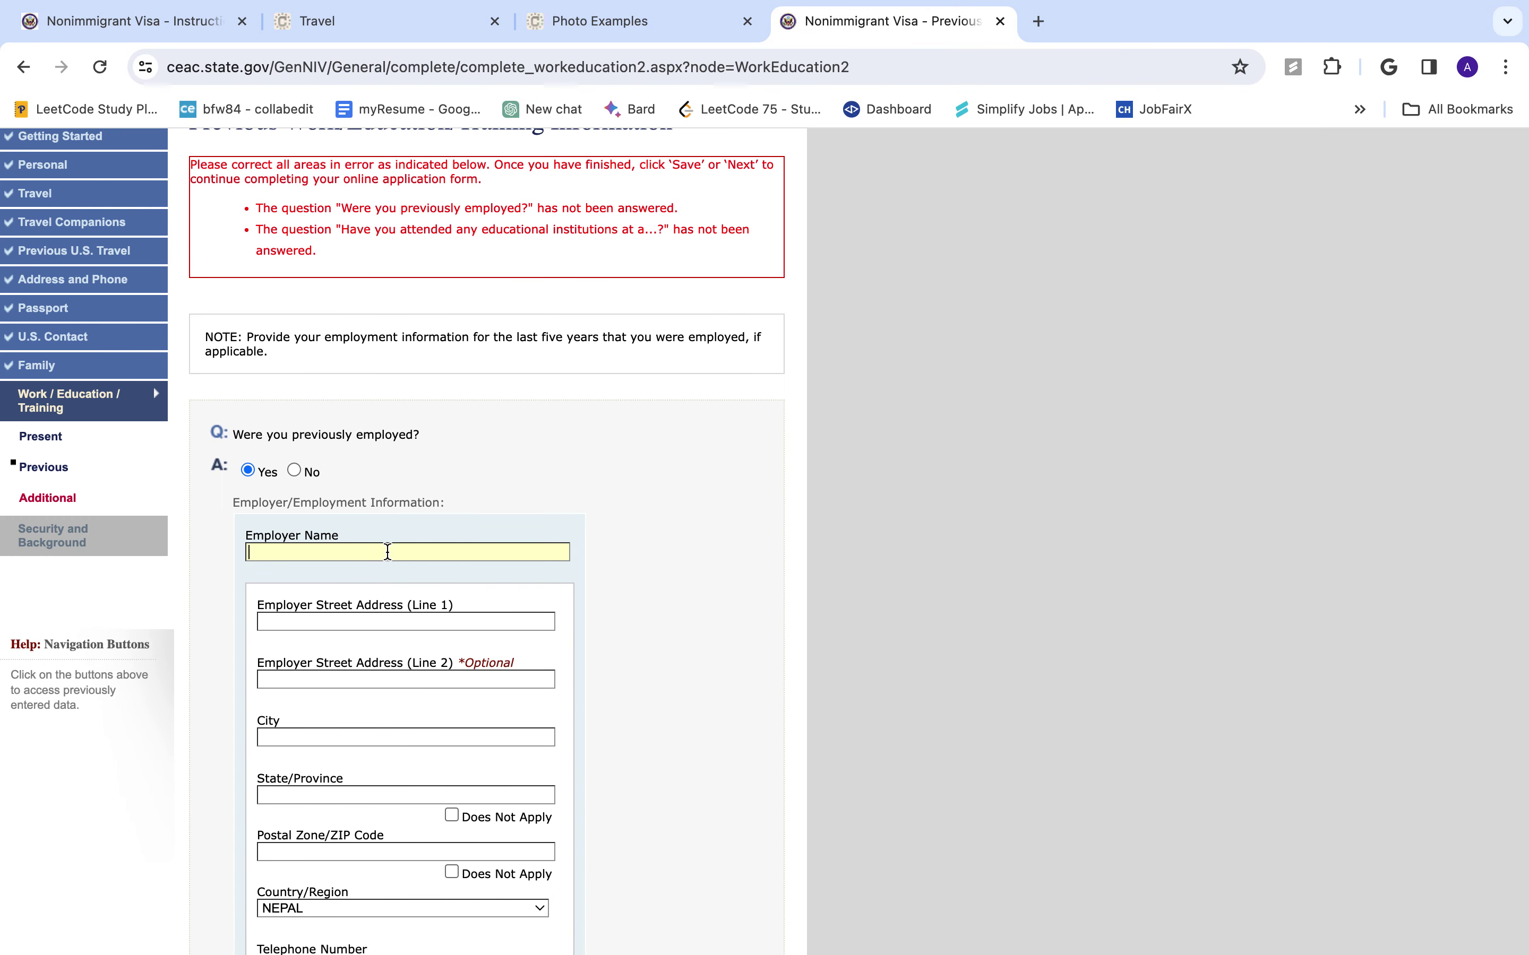
{"action": "type", "text": "XYZ"}
{"action": "type", "text": "KATHAMNDU"}
{"action": "scroll", "coordinate": [410, 614], "scroll_direction": "up", "scroll_amount": 3}
{"action": "scroll", "coordinate": [153, 386], "scroll_direction": "down", "scroll_amount": 1}
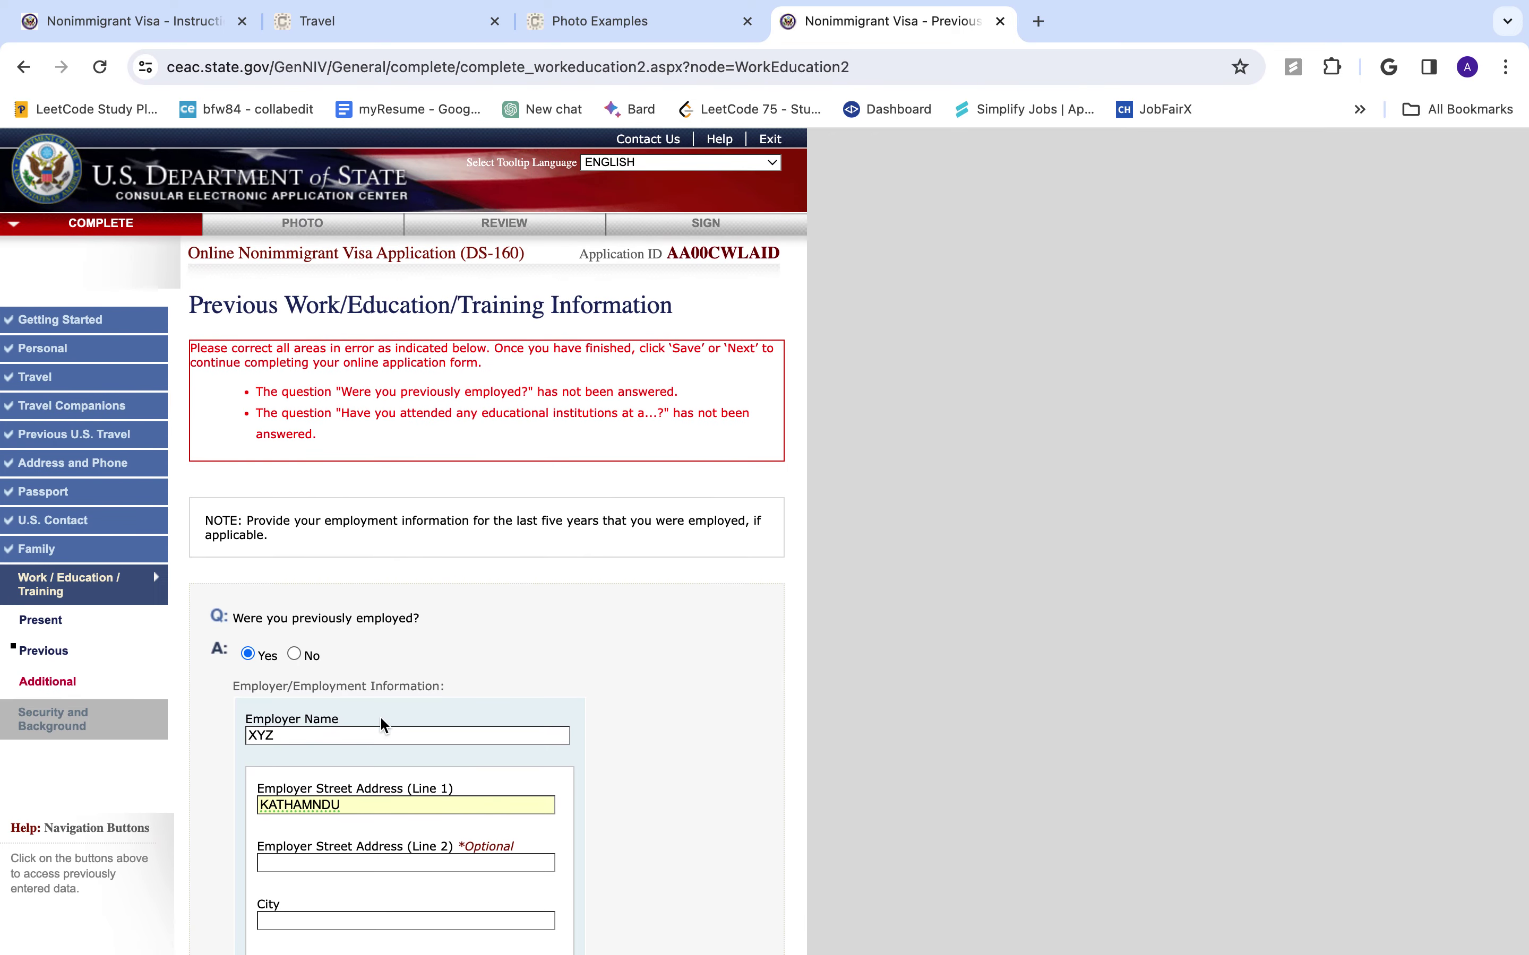
{"action": "scroll", "coordinate": [403, 728], "scroll_direction": "down", "scroll_amount": 3}
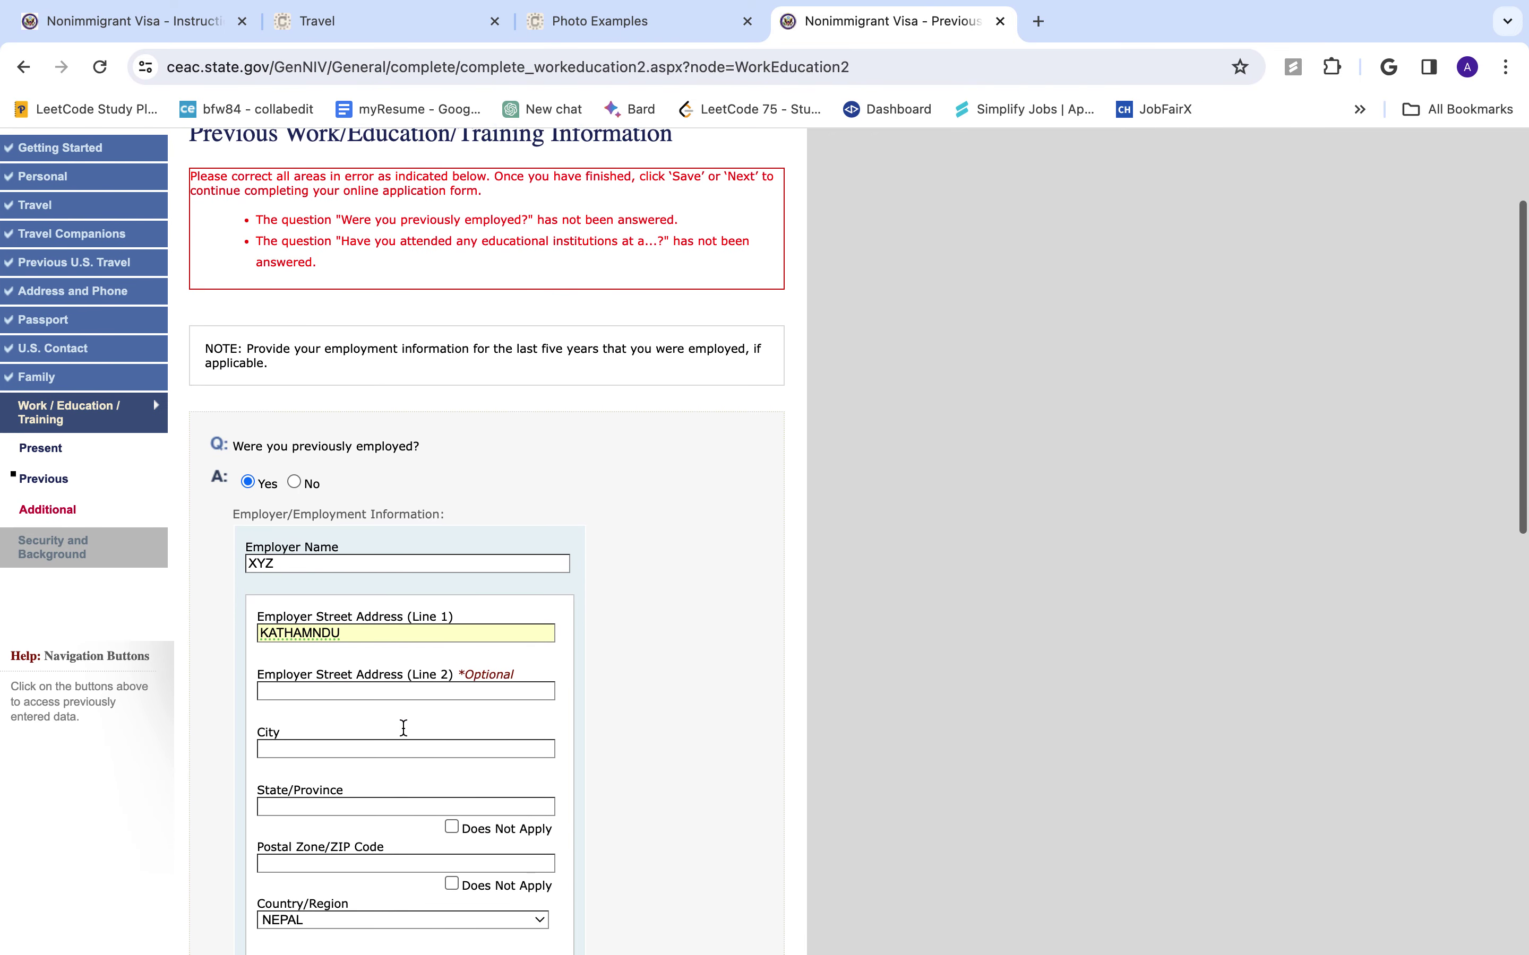
- Enter employer city KATHMADU and state BAGMATI, mark postal code not applicable, and add the phone
{"action": "left_click", "coordinate": [409, 750]}
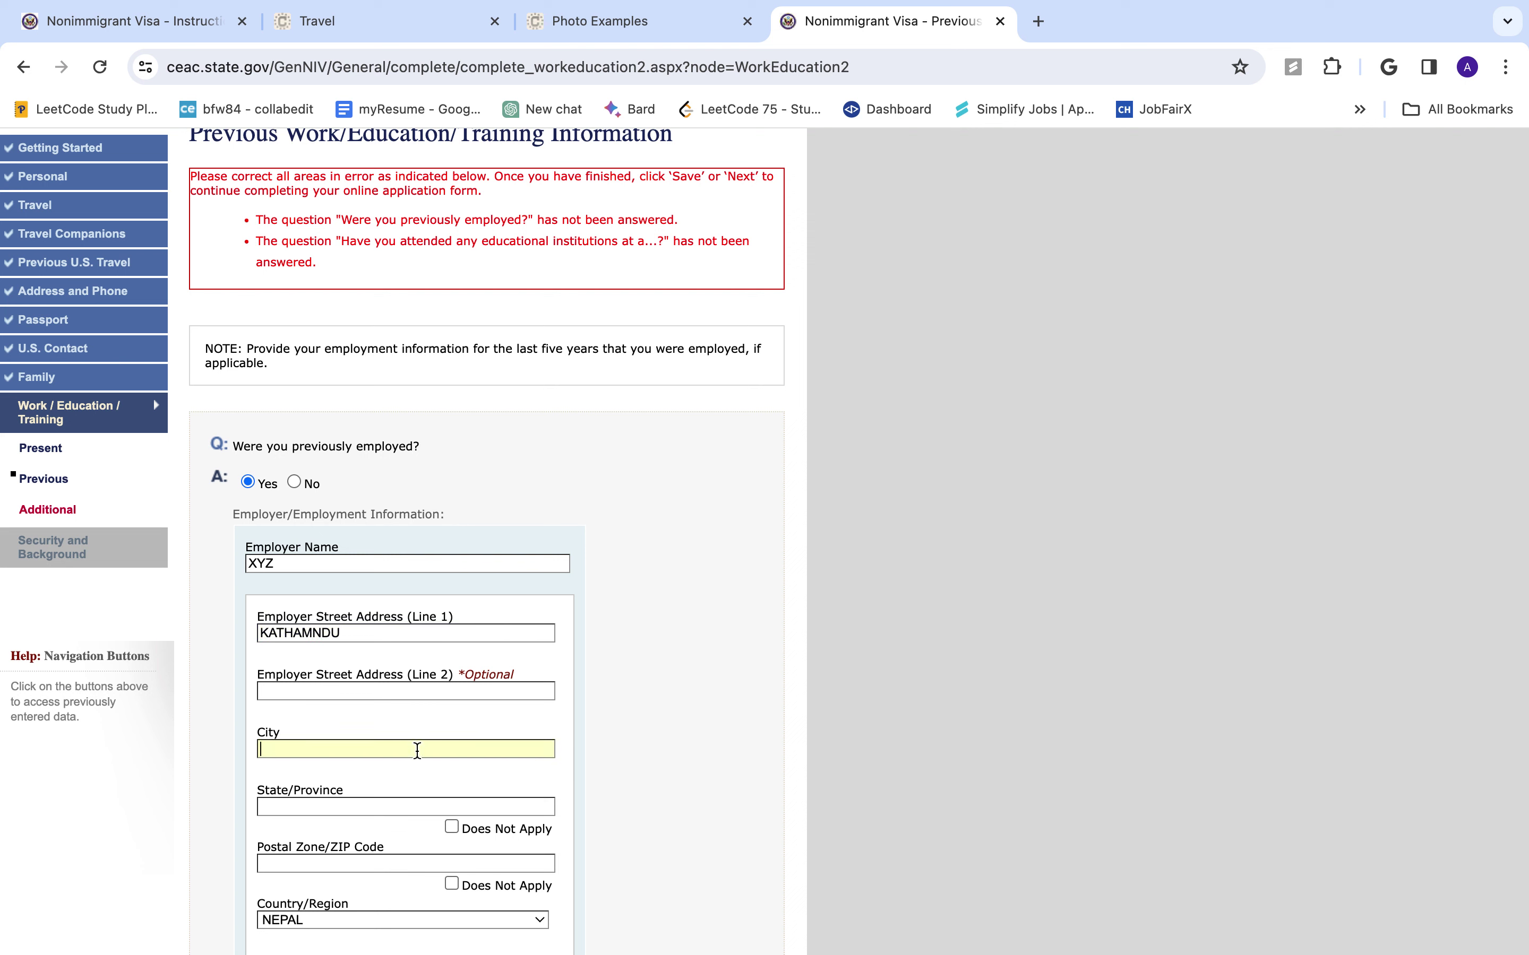
{"action": "type", "text": "KATHMADU"}
{"action": "key", "text": "Tab"}
{"action": "type", "text": "BAGMATI"}
{"action": "scroll", "coordinate": [152, 398], "scroll_direction": "down", "scroll_amount": 5}
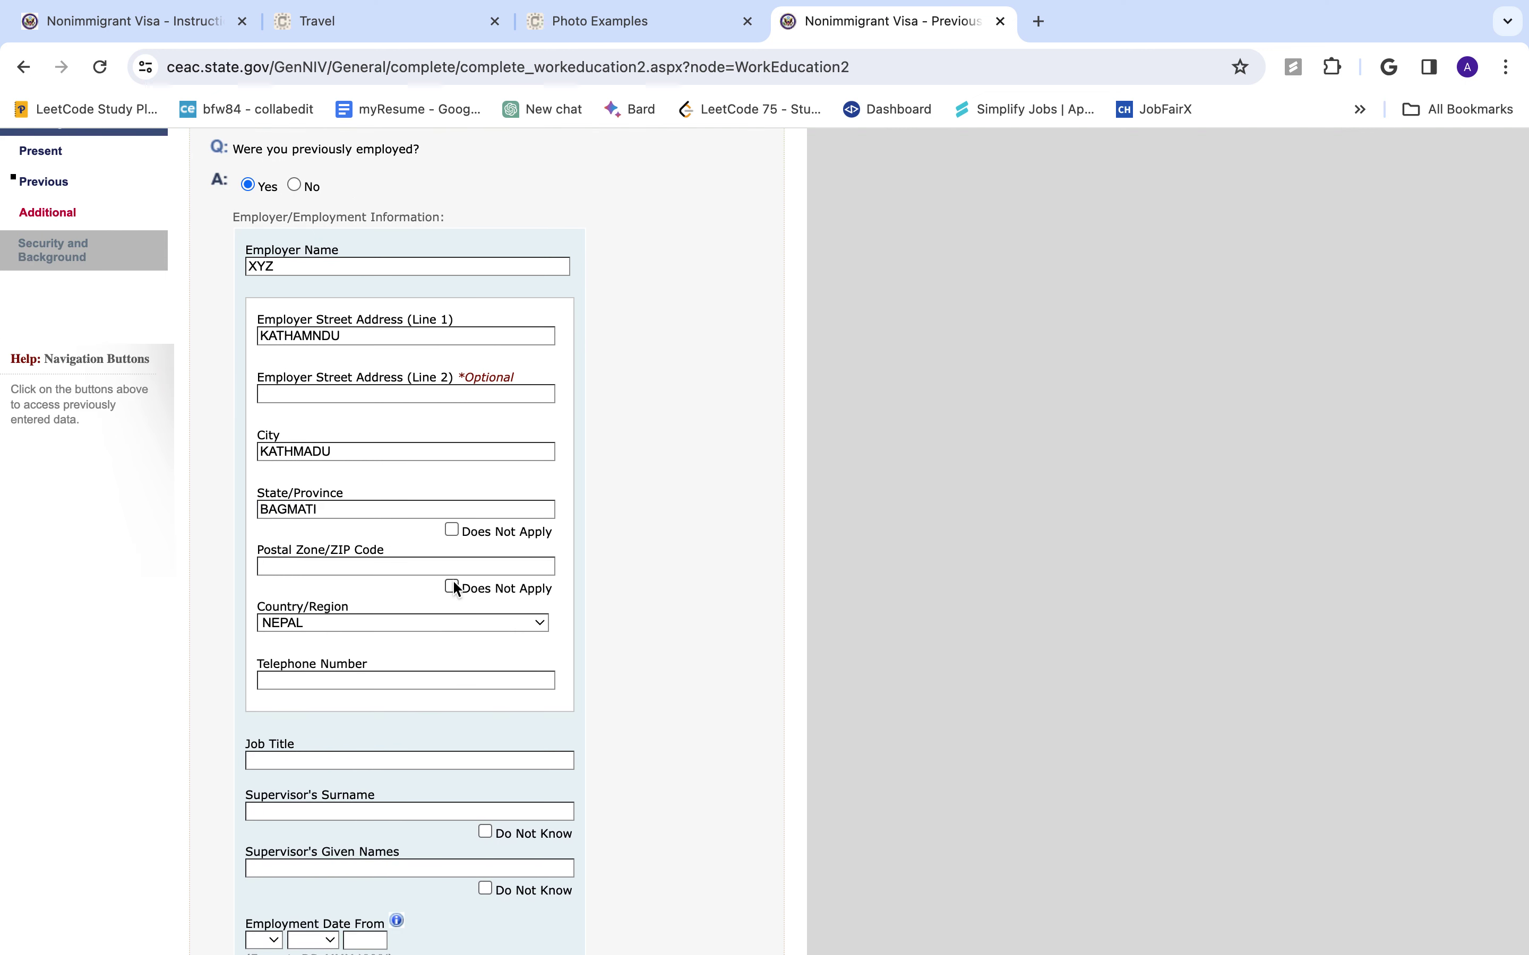
{"action": "left_click", "coordinate": [451, 586]}
{"action": "type", "text": "010000100"}
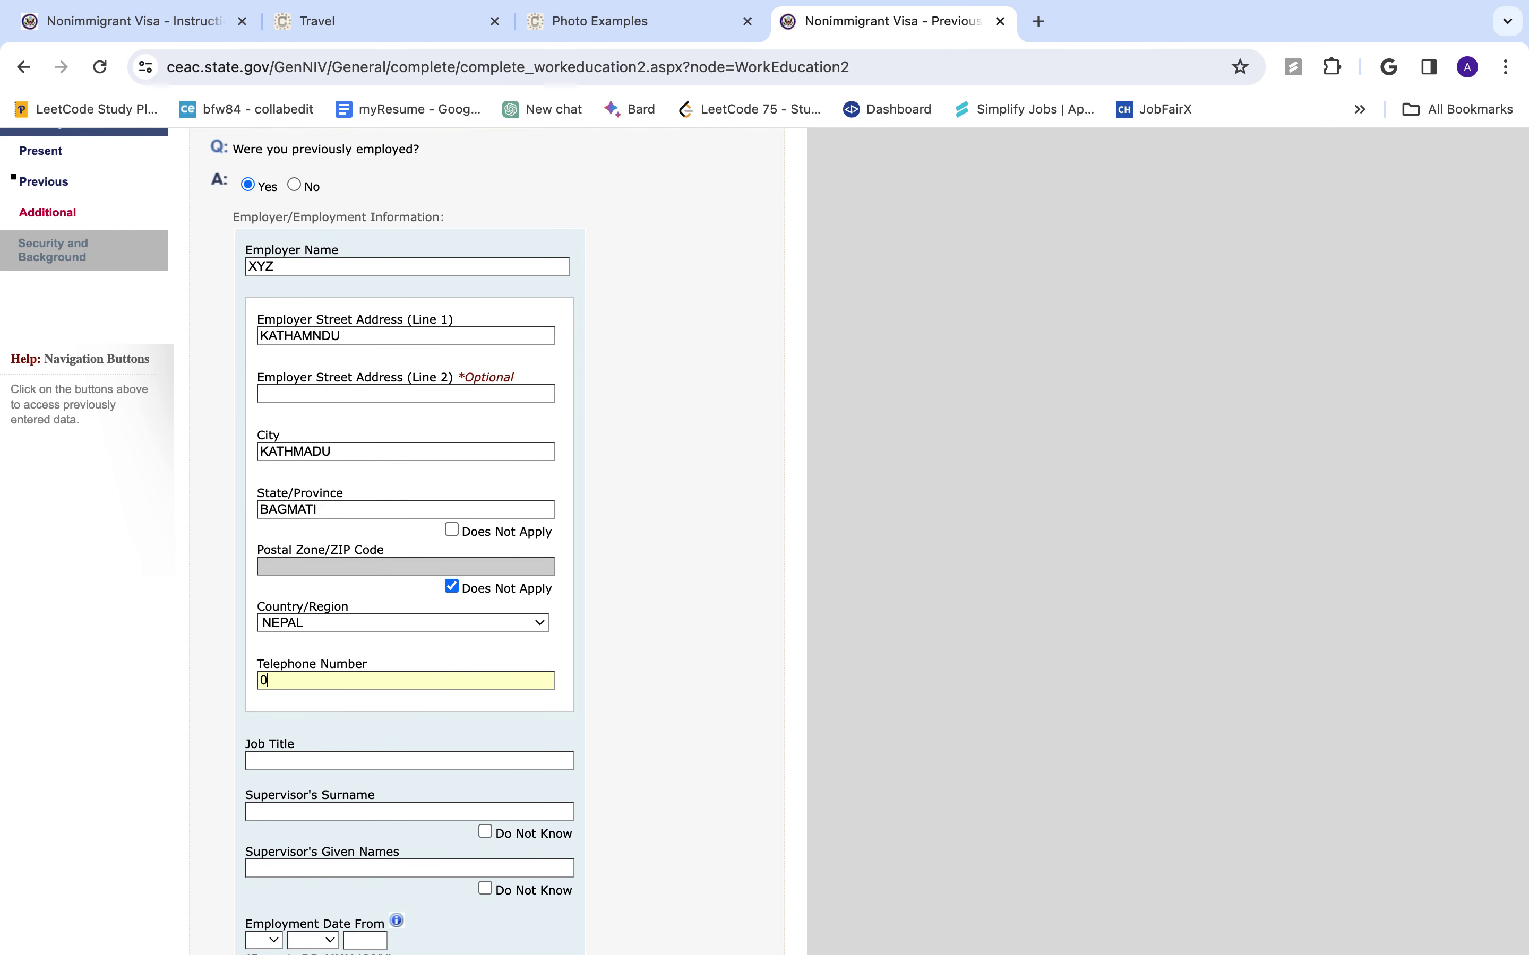
- Enter job title TEACHER and mark the supervisor's surname as unknown
{"action": "left_click", "coordinate": [432, 758]}
{"action": "type", "text": "TEACHER"}
{"action": "scroll", "coordinate": [444, 811], "scroll_direction": "down", "scroll_amount": 3}
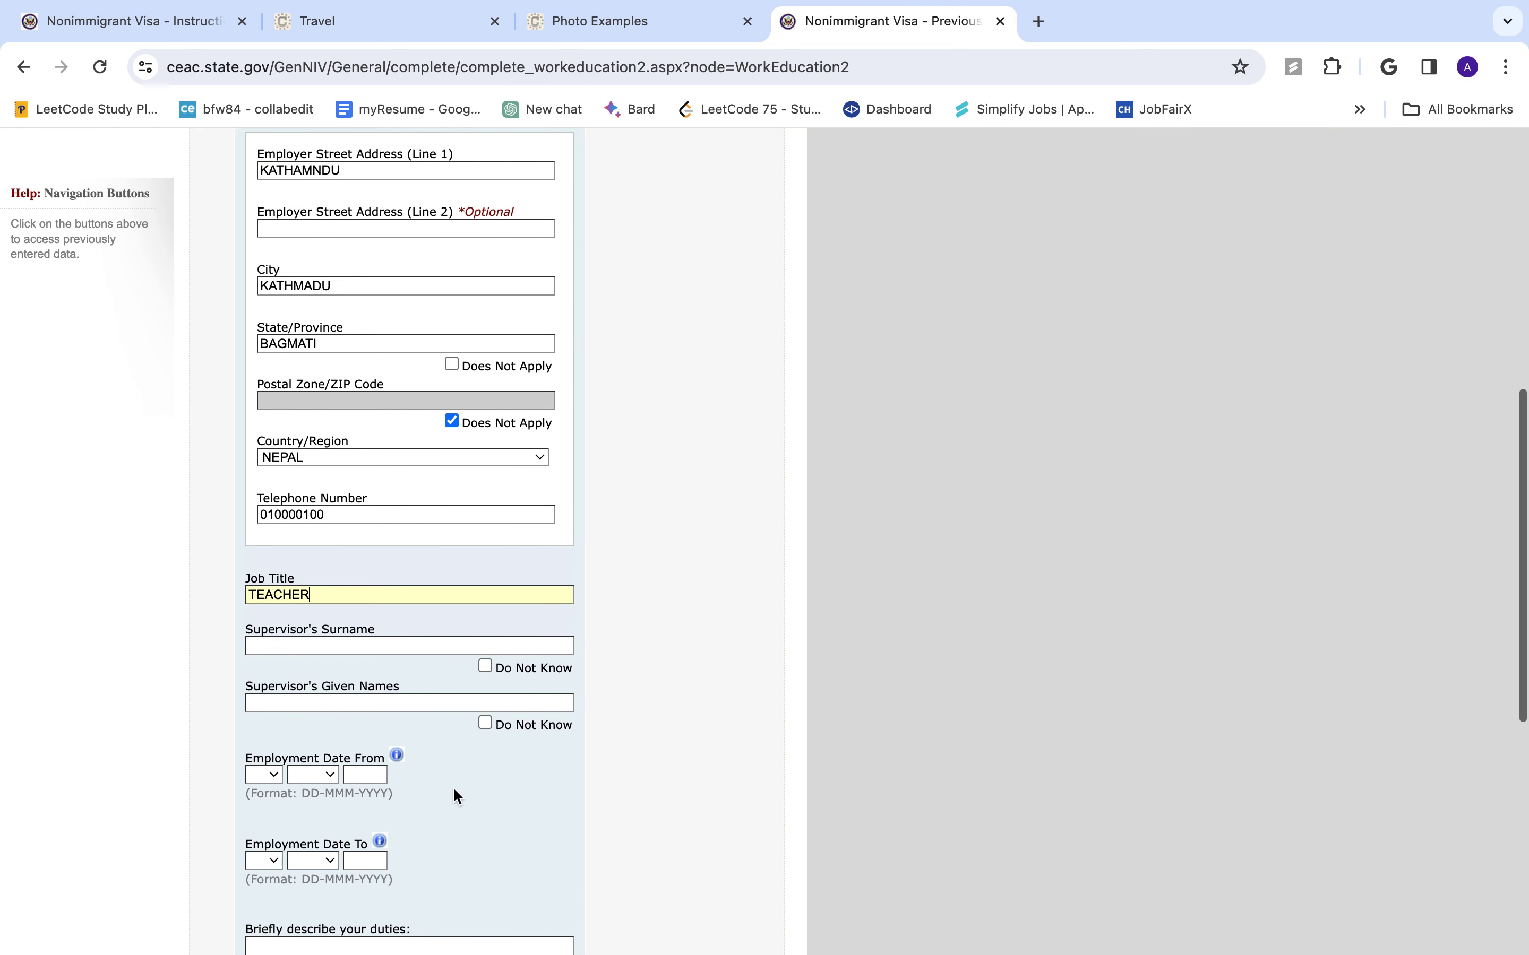
{"action": "left_click", "coordinate": [484, 667]}
{"action": "scroll", "coordinate": [484, 747], "scroll_direction": "down", "scroll_amount": 3}
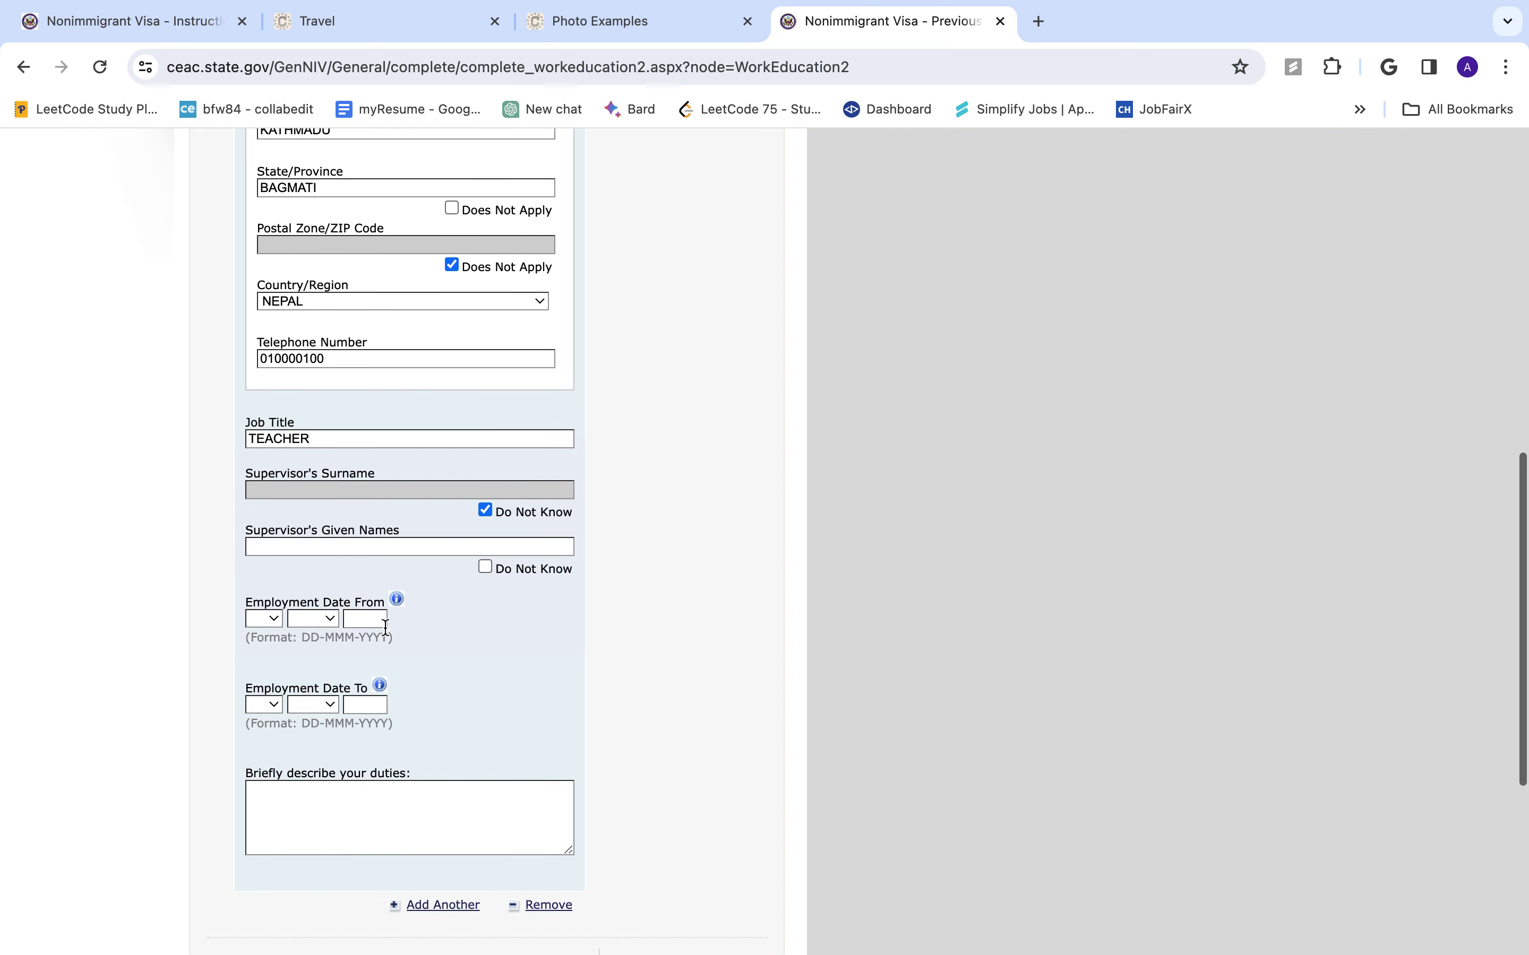
- Set the employment start date to 01 JAN 2010
{"action": "left_click", "coordinate": [265, 619]}
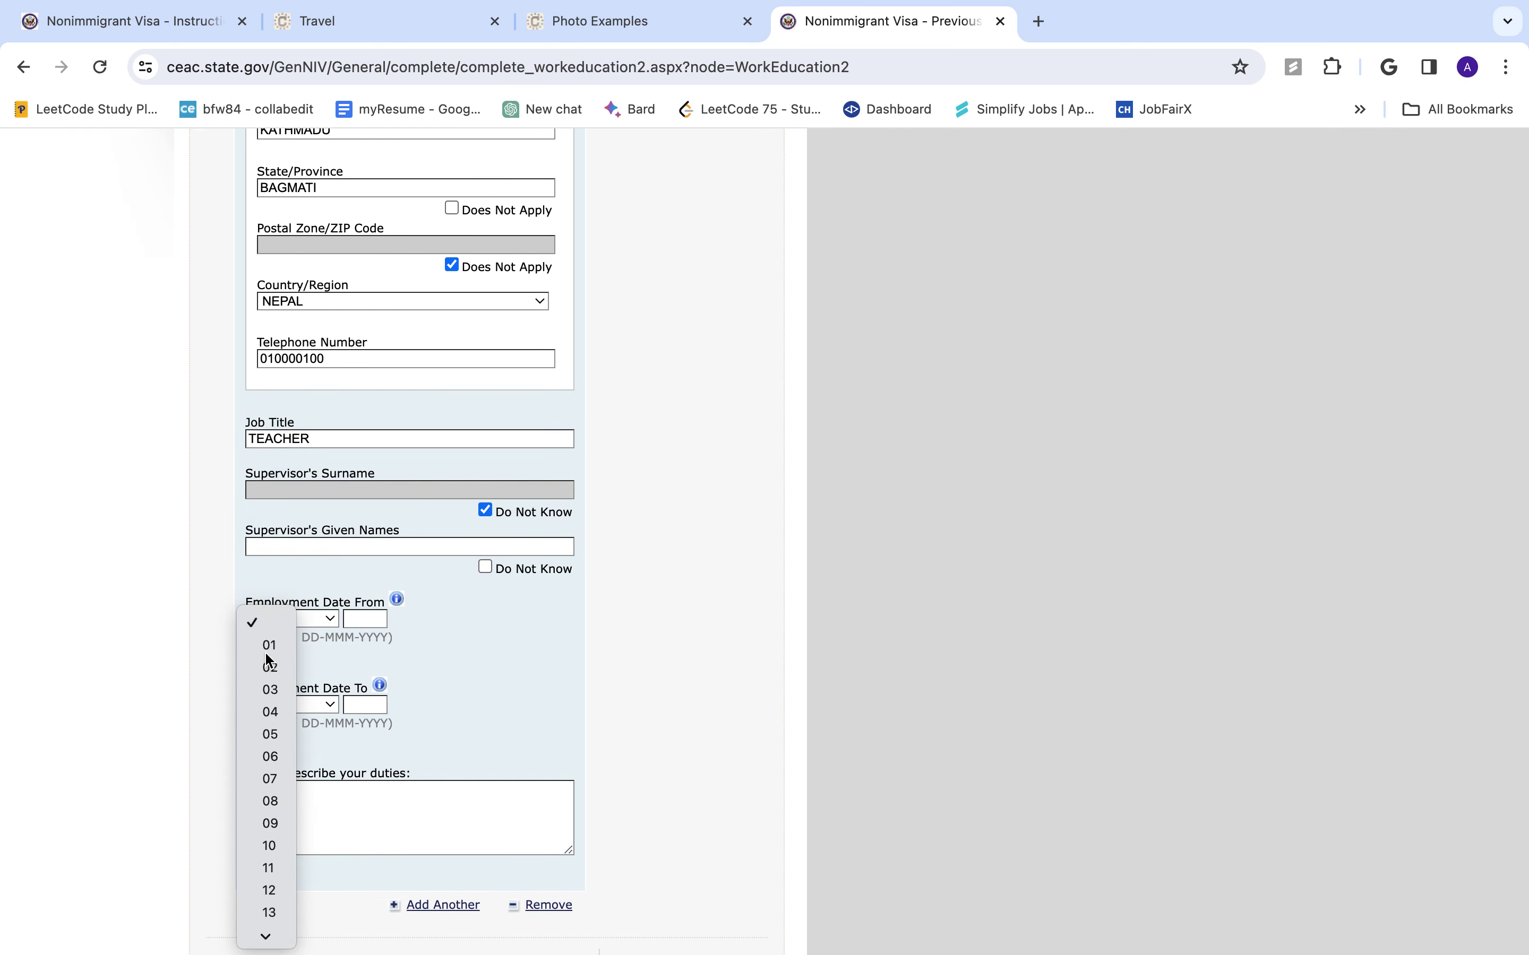
{"action": "left_click", "coordinate": [270, 644]}
{"action": "left_click", "coordinate": [306, 625]}
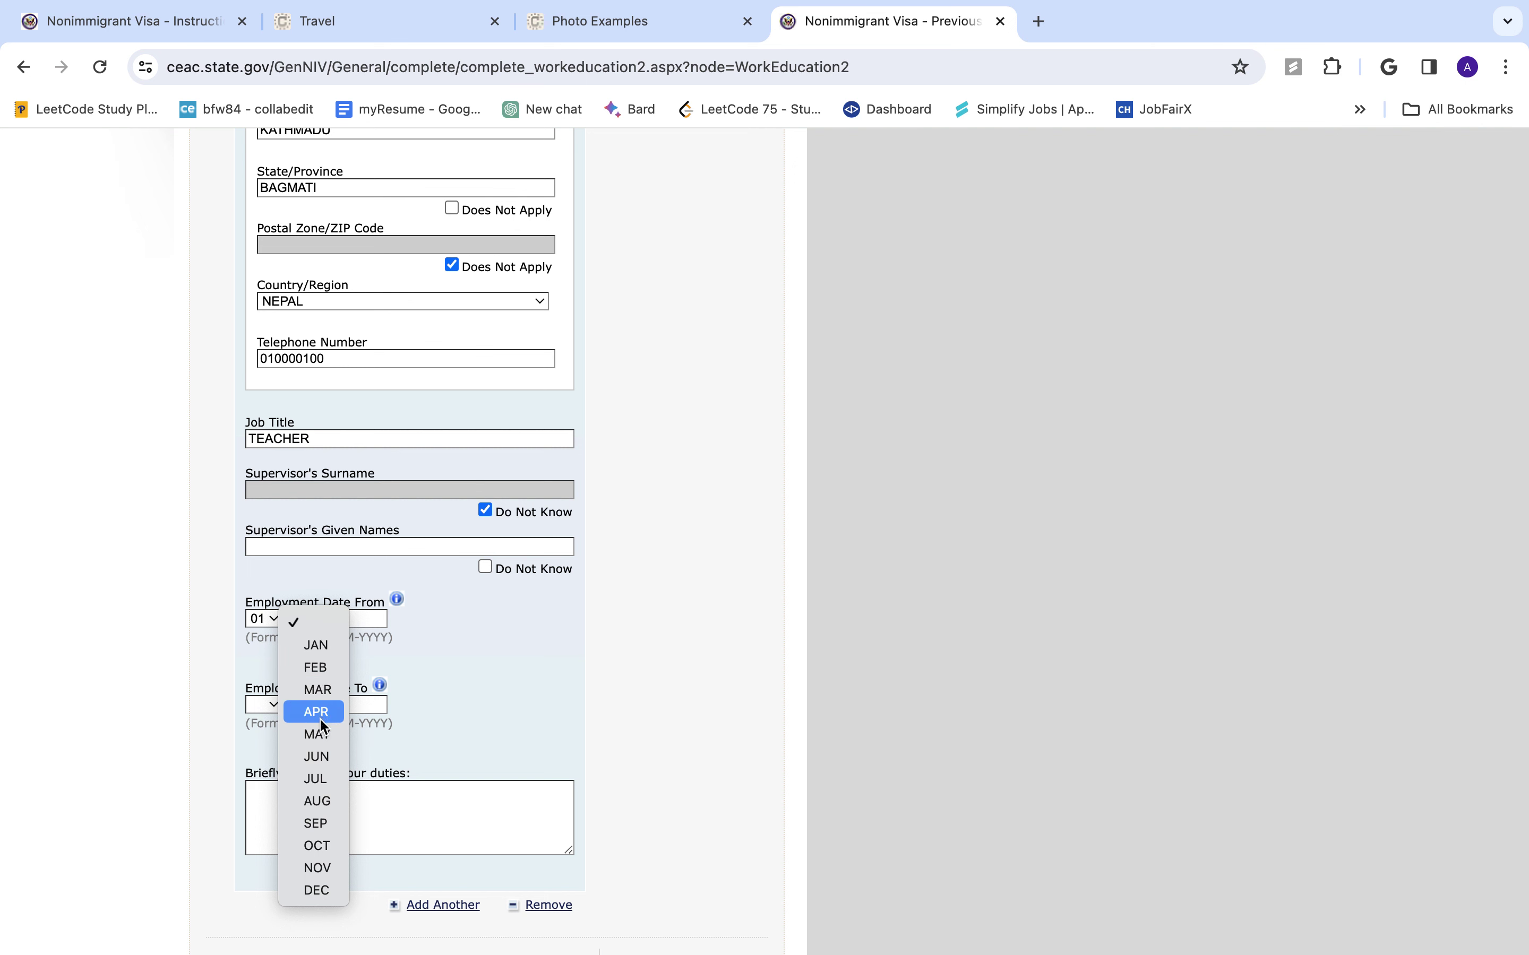
{"action": "left_click", "coordinate": [334, 655]}
{"action": "left_click", "coordinate": [358, 615]}
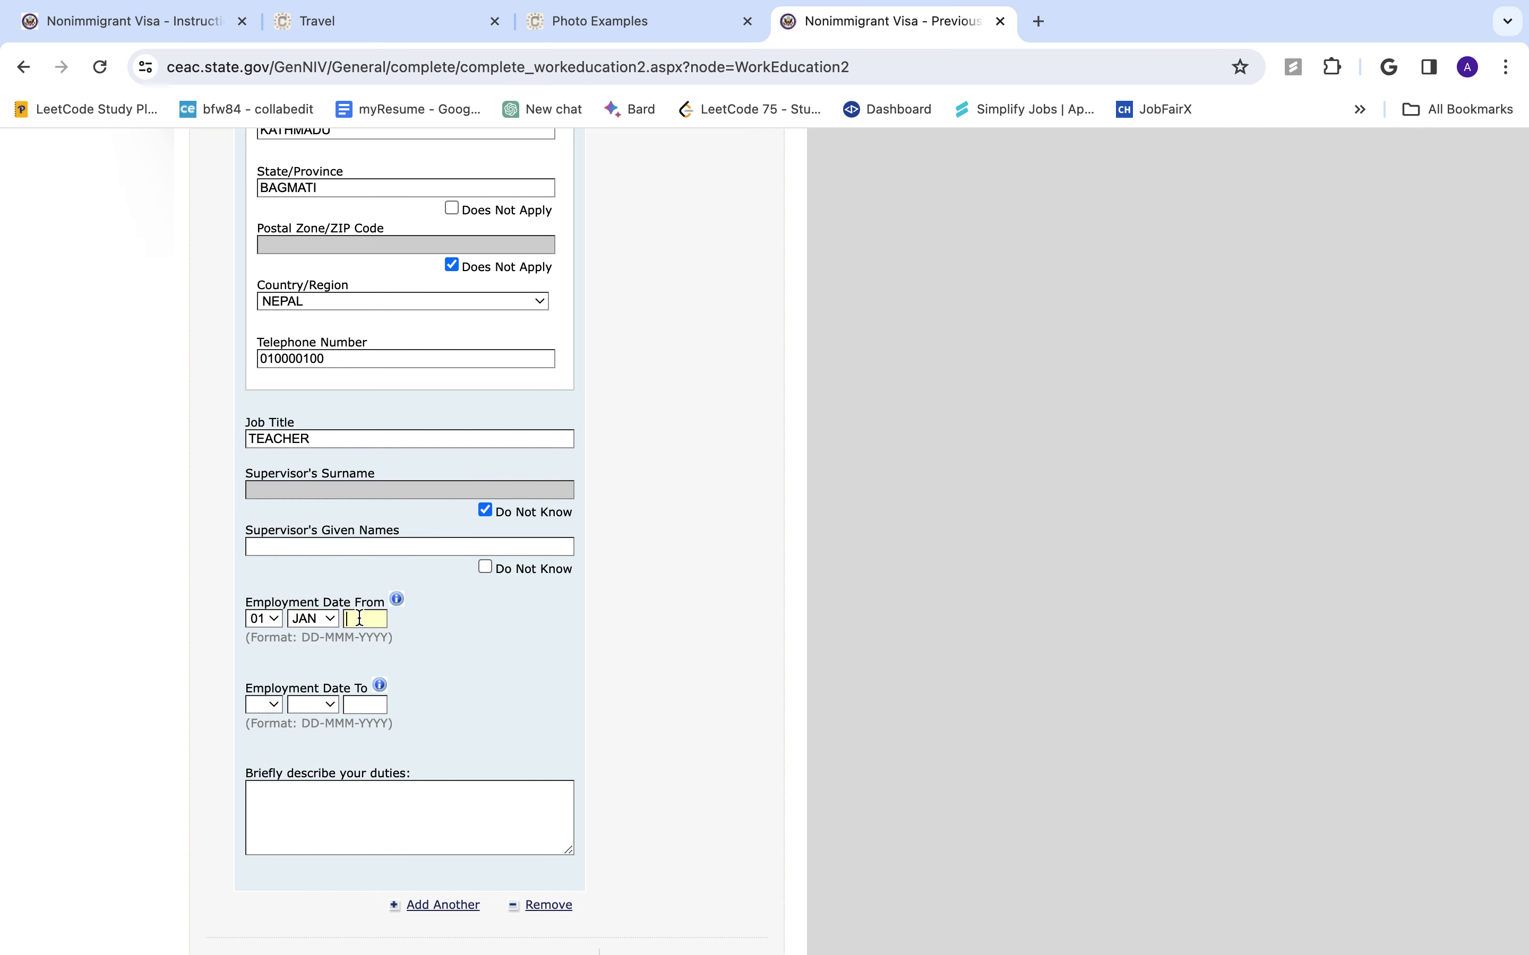
{"action": "scroll", "coordinate": [358, 616], "scroll_direction": "down", "scroll_amount": 2}
{"action": "type", "text": "2010"}
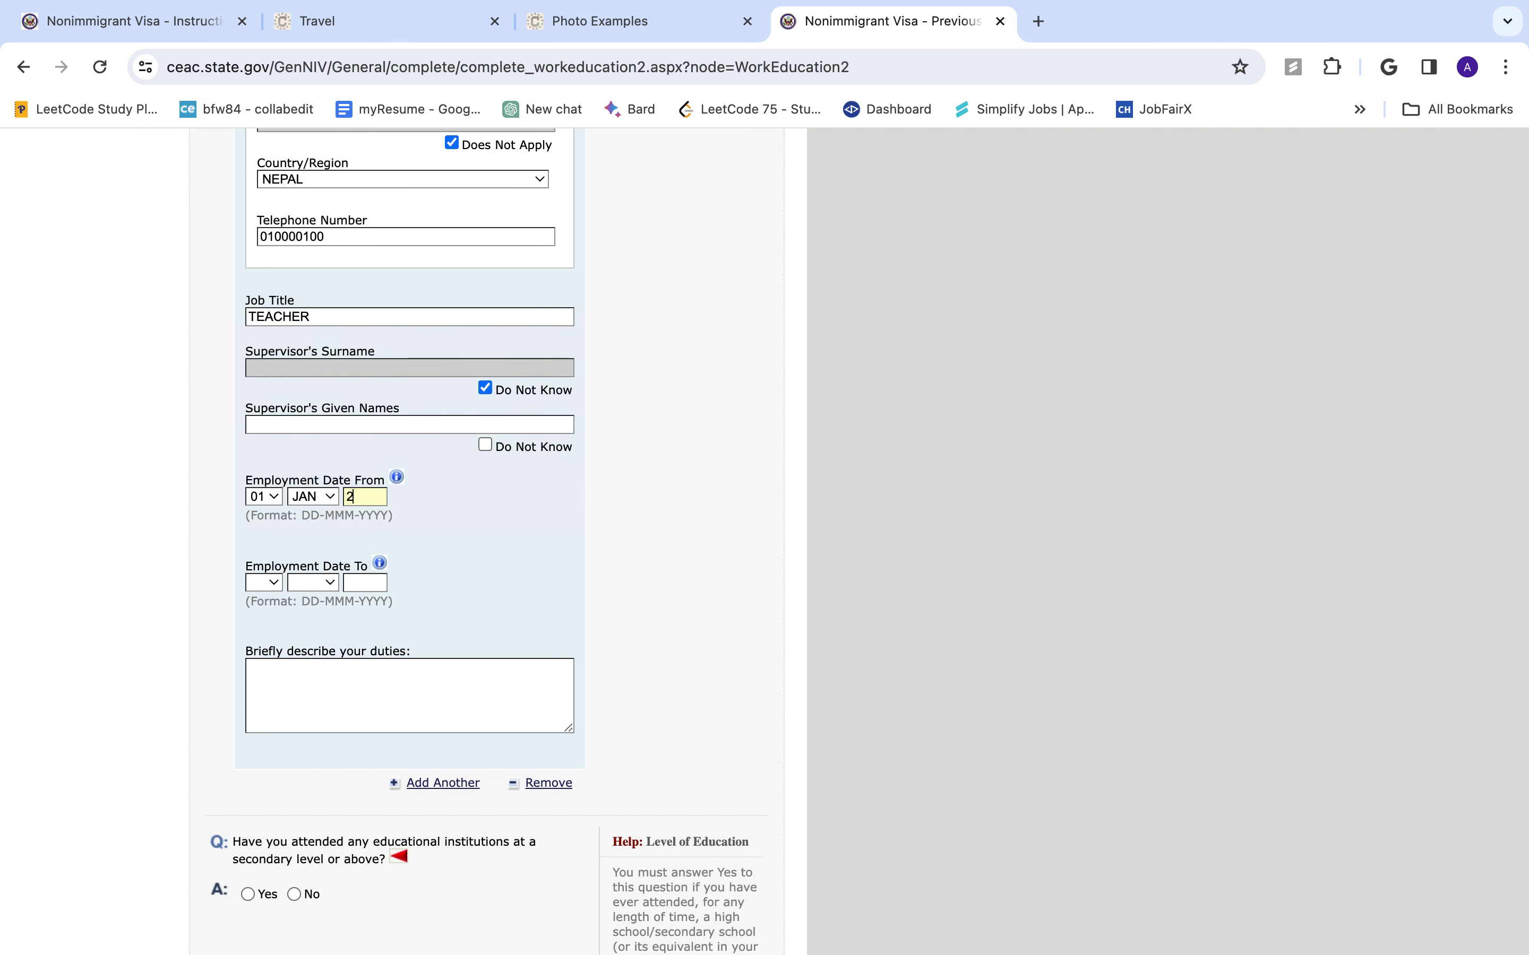
{"action": "left_click", "coordinate": [279, 633]}
- Set the employment end date to 01 JAN 2023
{"action": "left_click", "coordinate": [270, 580]}
{"action": "left_click", "coordinate": [266, 607]}
{"action": "left_click", "coordinate": [319, 582]}
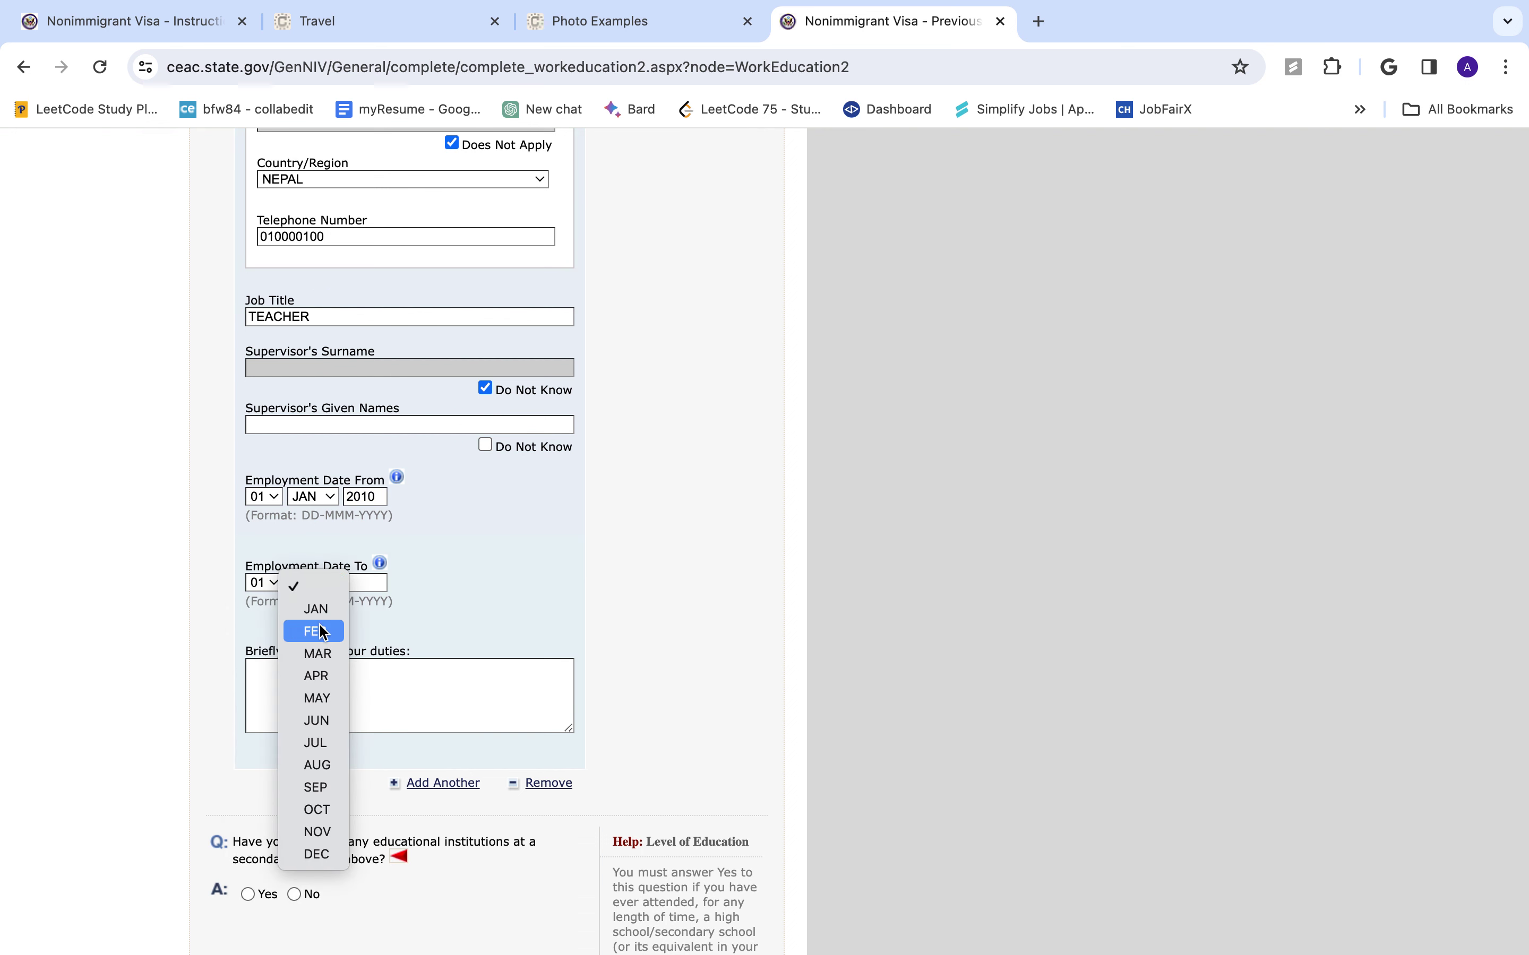
{"action": "left_click", "coordinate": [322, 608]}
{"action": "type", "text": "2023"}
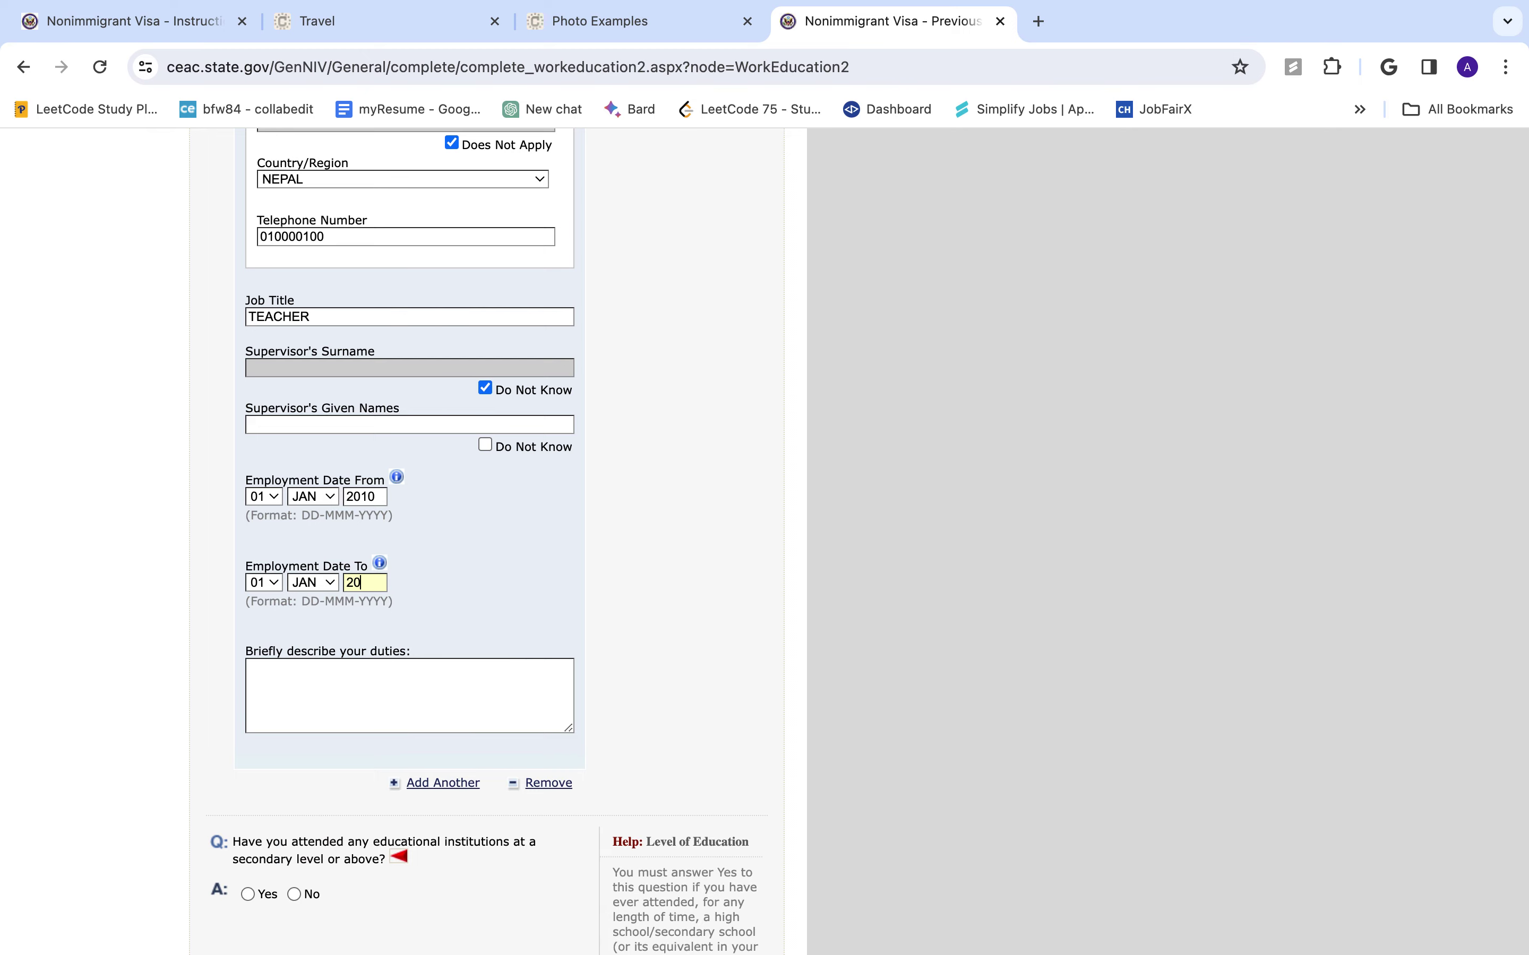
{"action": "left_click", "coordinate": [419, 679]}
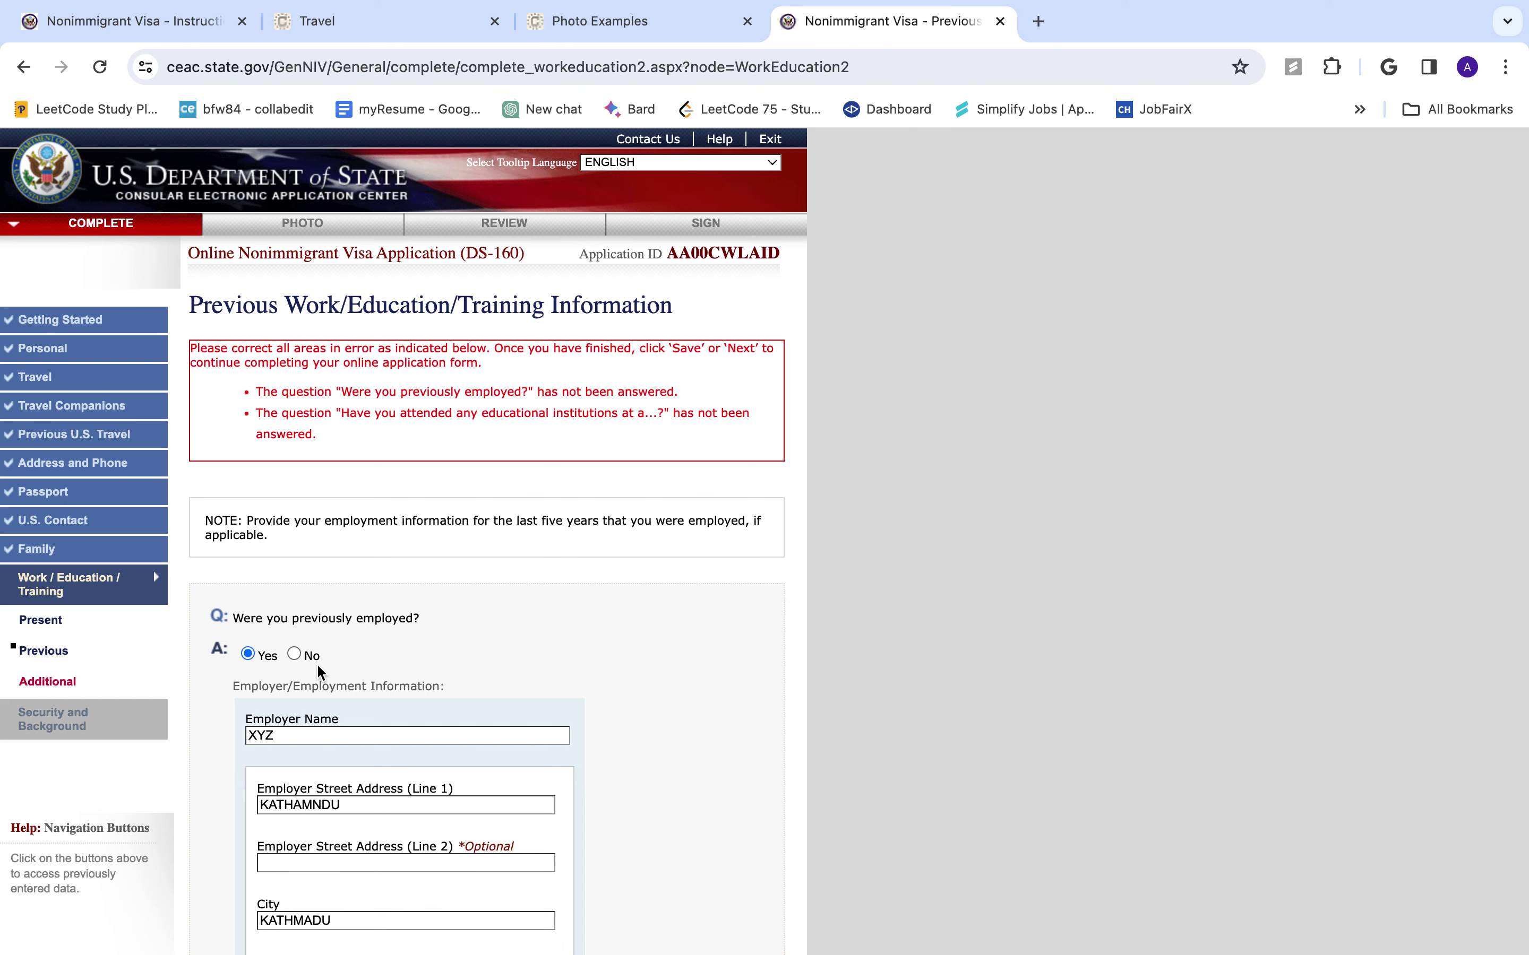
- Change the previous employment answer to No
{"action": "scroll", "coordinate": [343, 846], "scroll_direction": "down", "scroll_amount": 15}
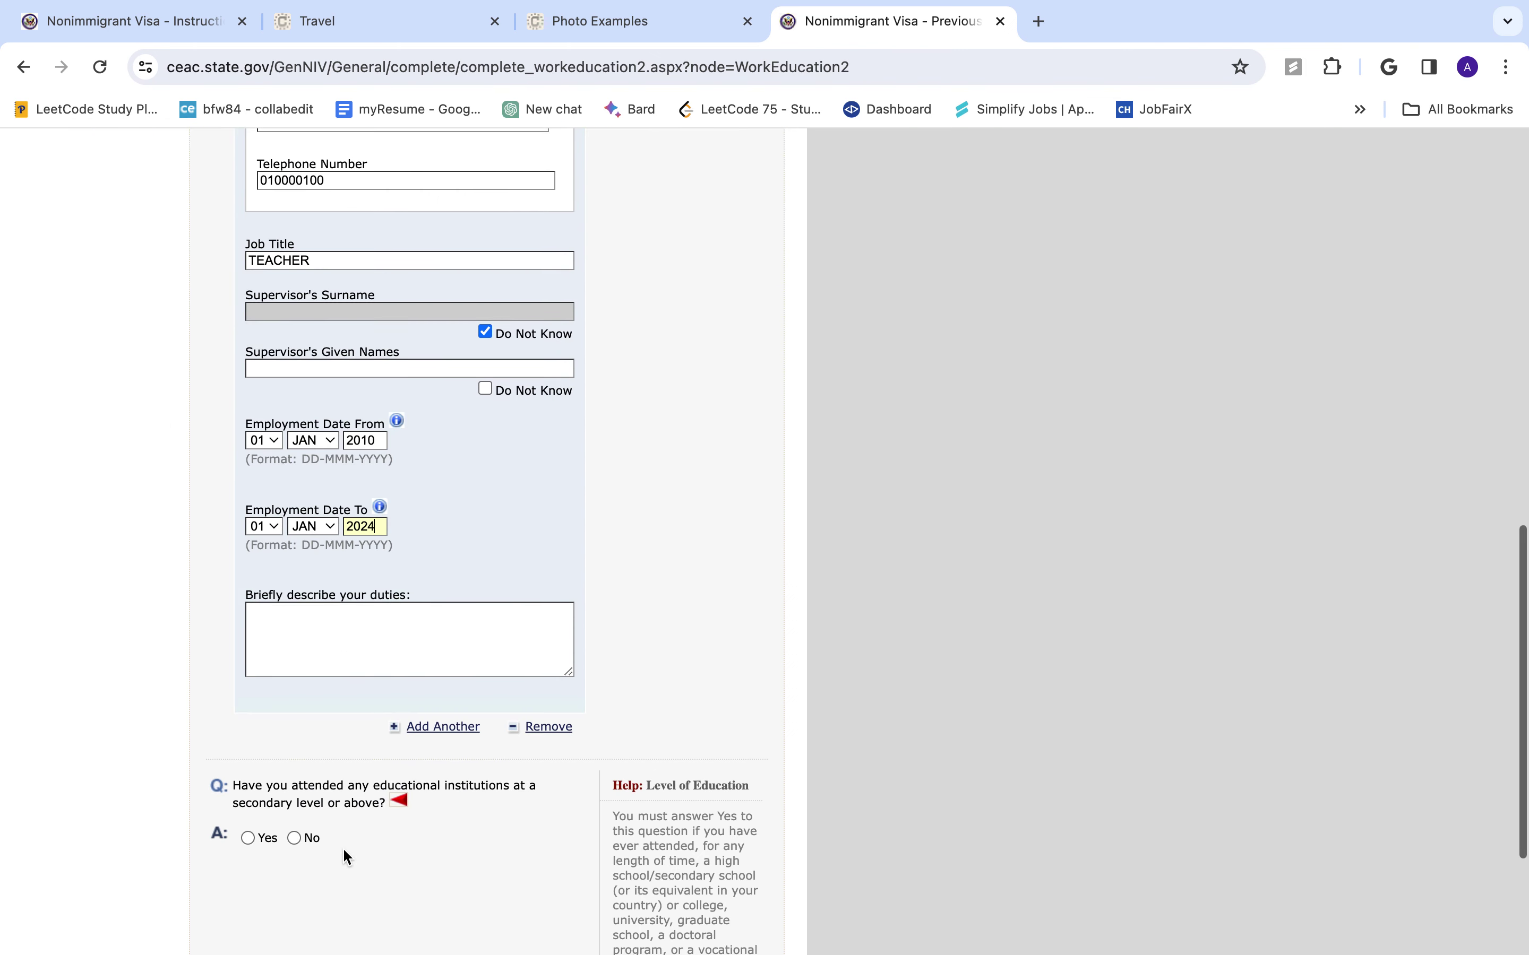
{"action": "scroll", "coordinate": [343, 847], "scroll_direction": "up", "scroll_amount": 10}
{"action": "scroll", "coordinate": [343, 846], "scroll_direction": "up", "scroll_amount": 5}
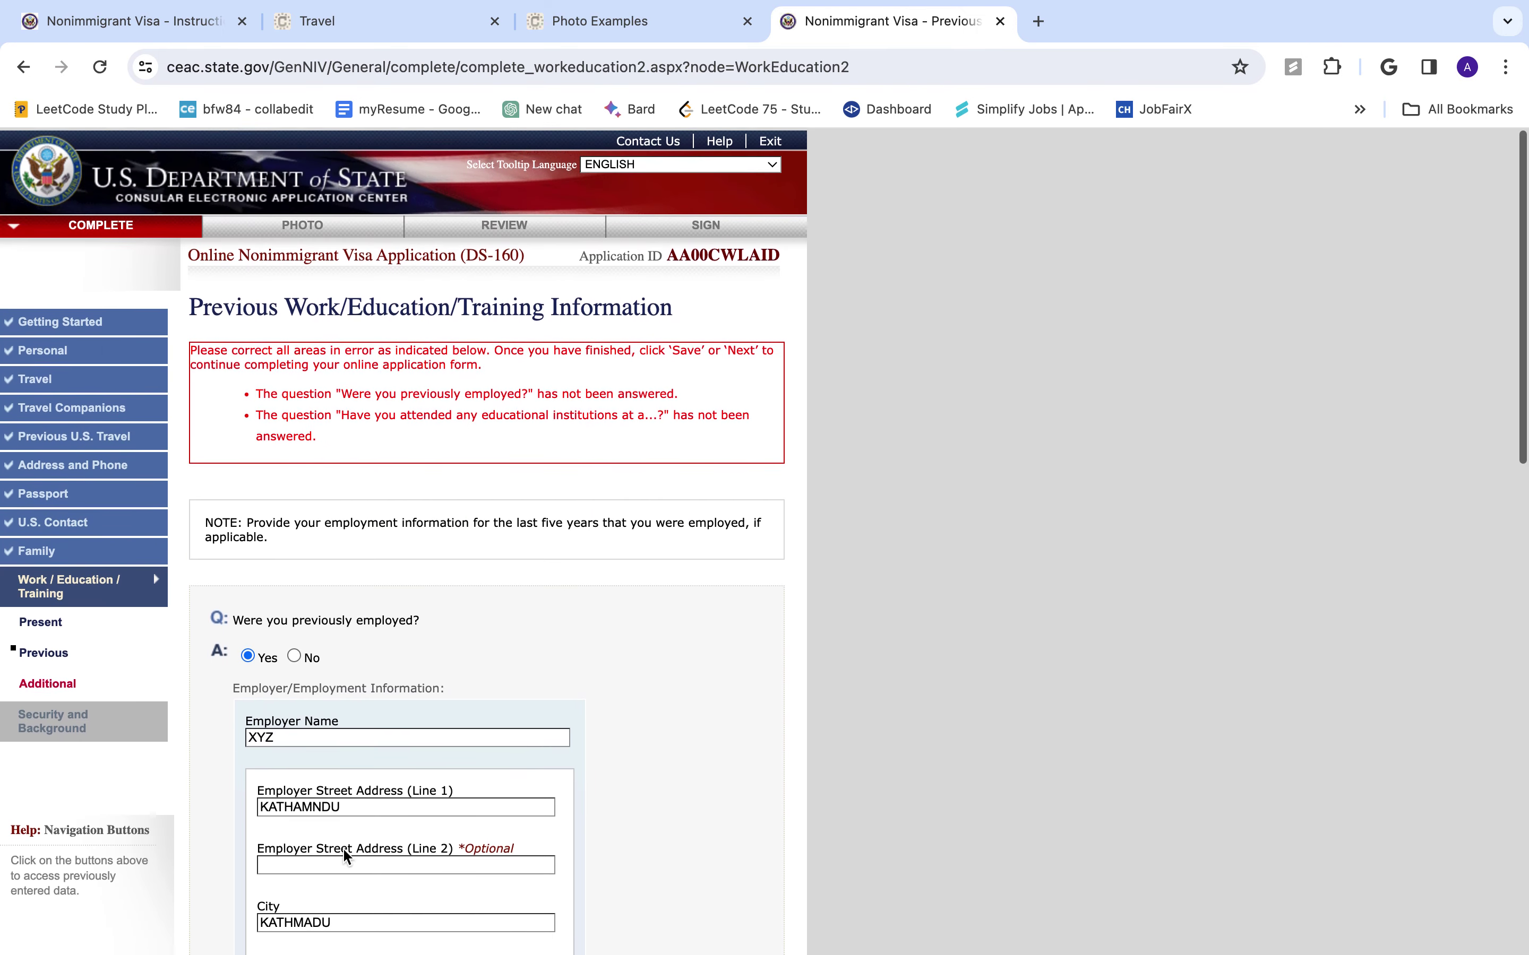
{"action": "left_click", "coordinate": [294, 653]}
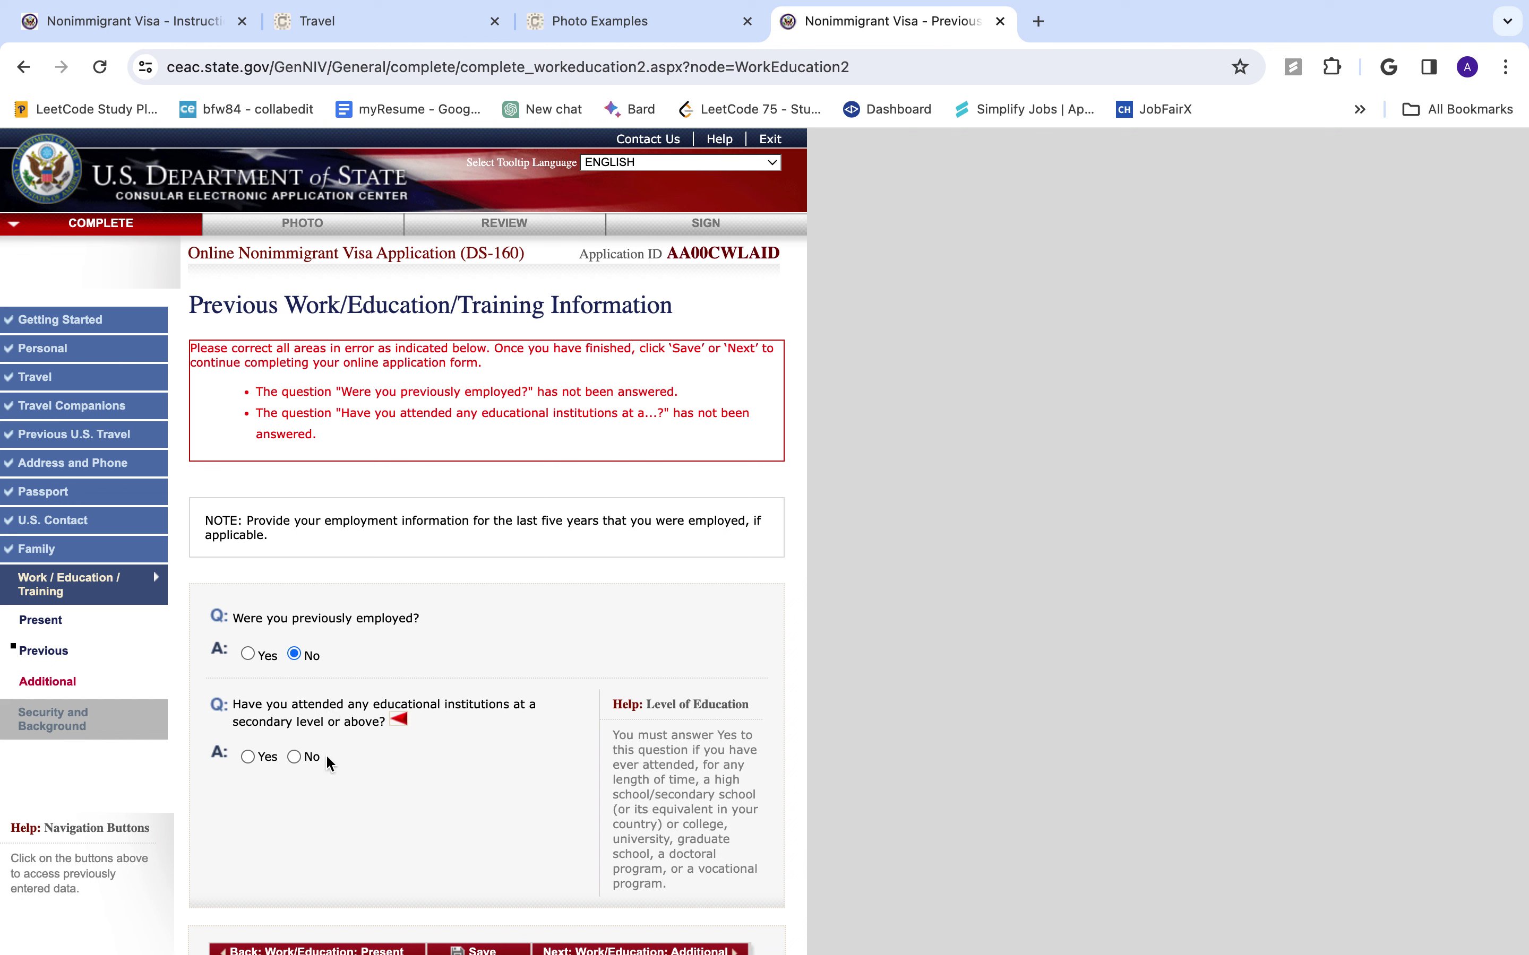
- Answer No to the secondary education question and continue to the Additional Work/Education page
{"action": "left_click", "coordinate": [294, 757]}
{"action": "left_click", "coordinate": [247, 757]}
{"action": "scroll", "coordinate": [244, 758], "scroll_direction": "down", "scroll_amount": 8}
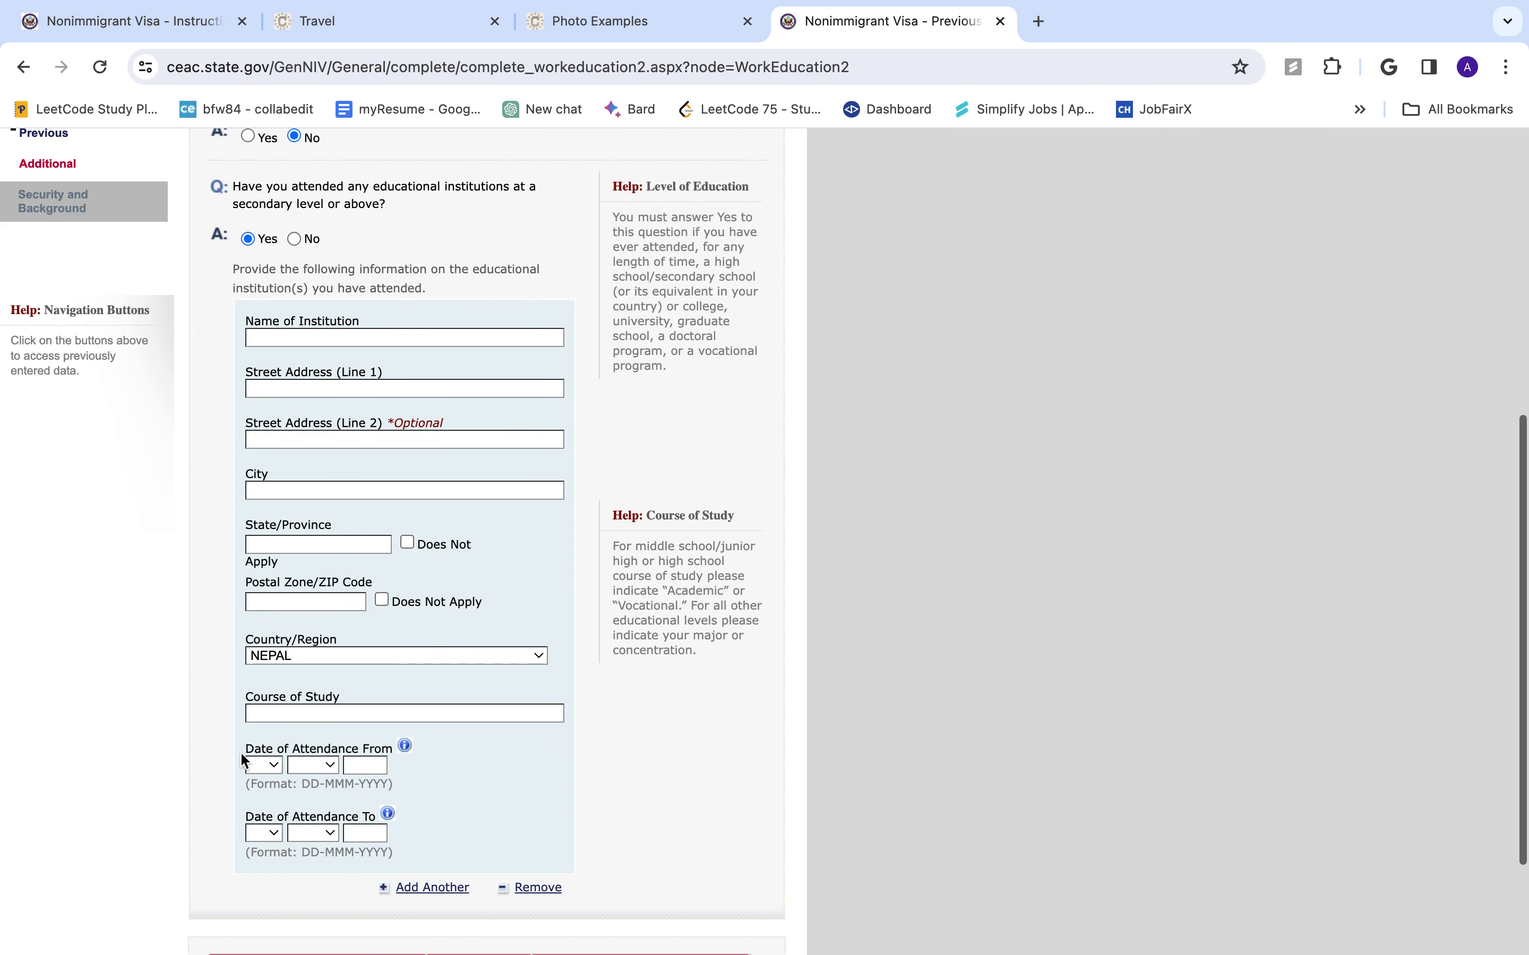
{"action": "scroll", "coordinate": [244, 758], "scroll_direction": "up", "scroll_amount": 8}
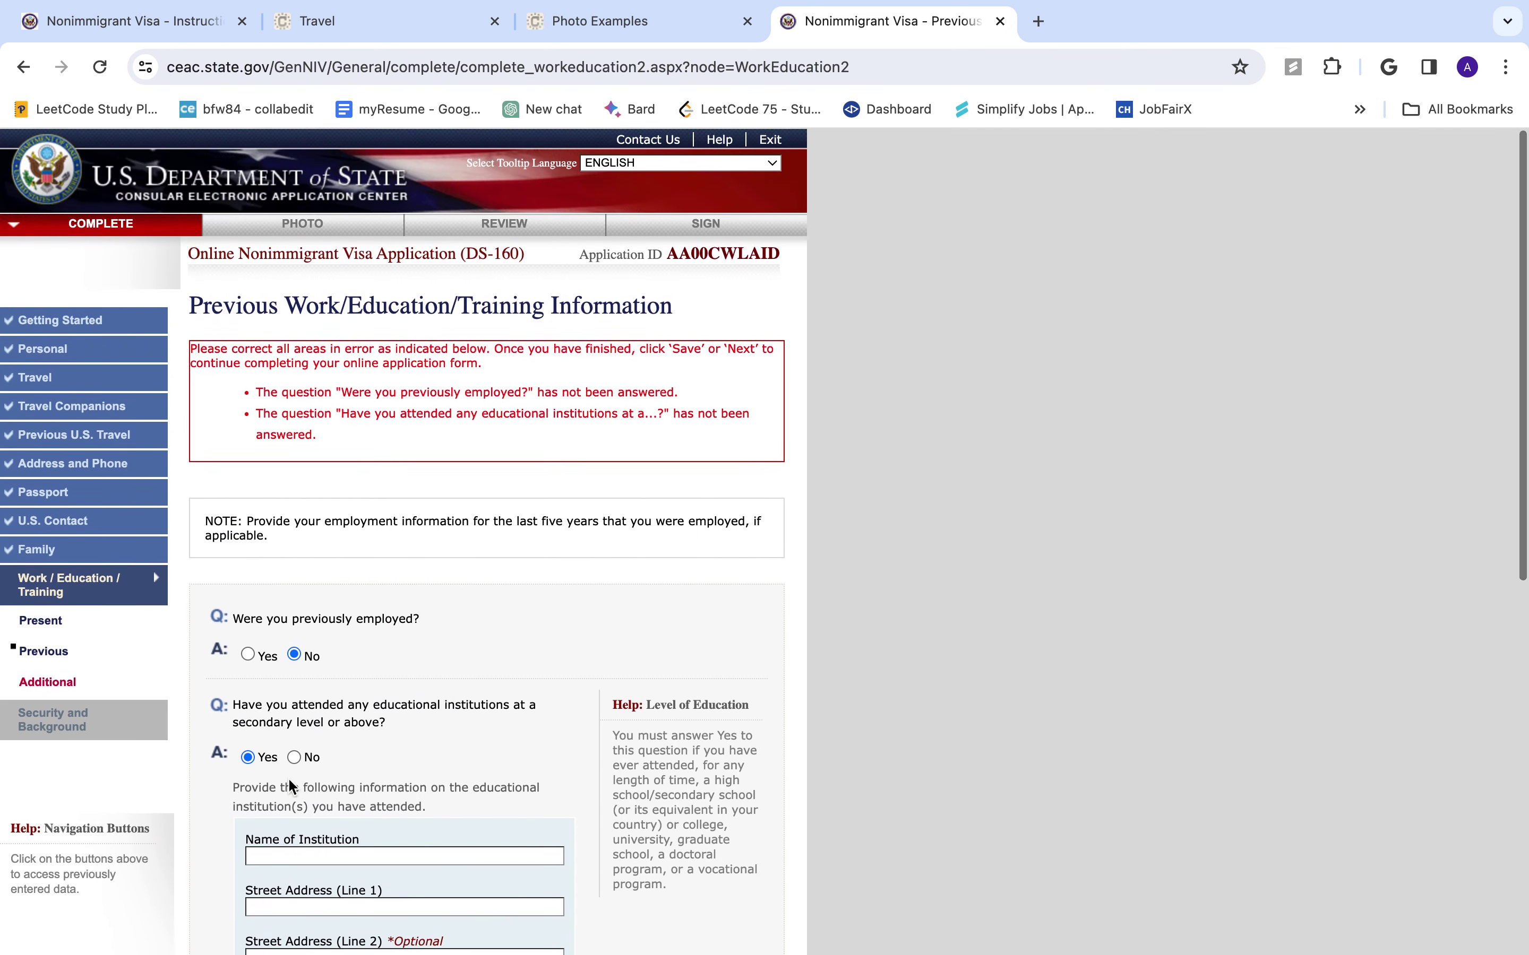
{"action": "left_click", "coordinate": [294, 757]}
{"action": "scroll", "coordinate": [358, 780], "scroll_direction": "down", "scroll_amount": 5}
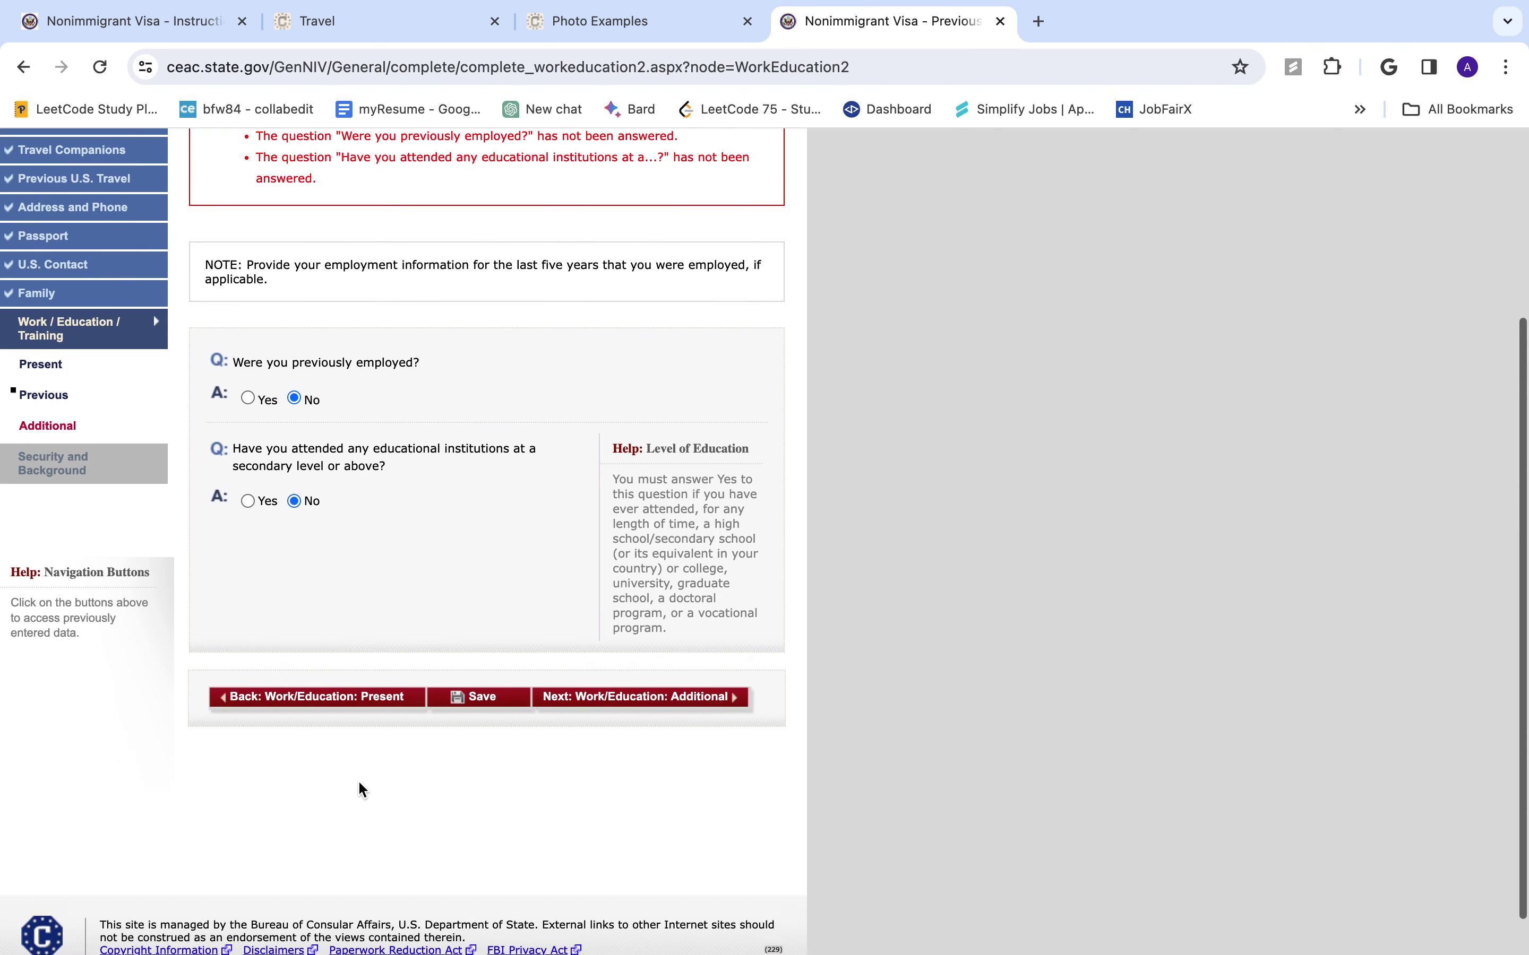
{"action": "left_click", "coordinate": [697, 650]}
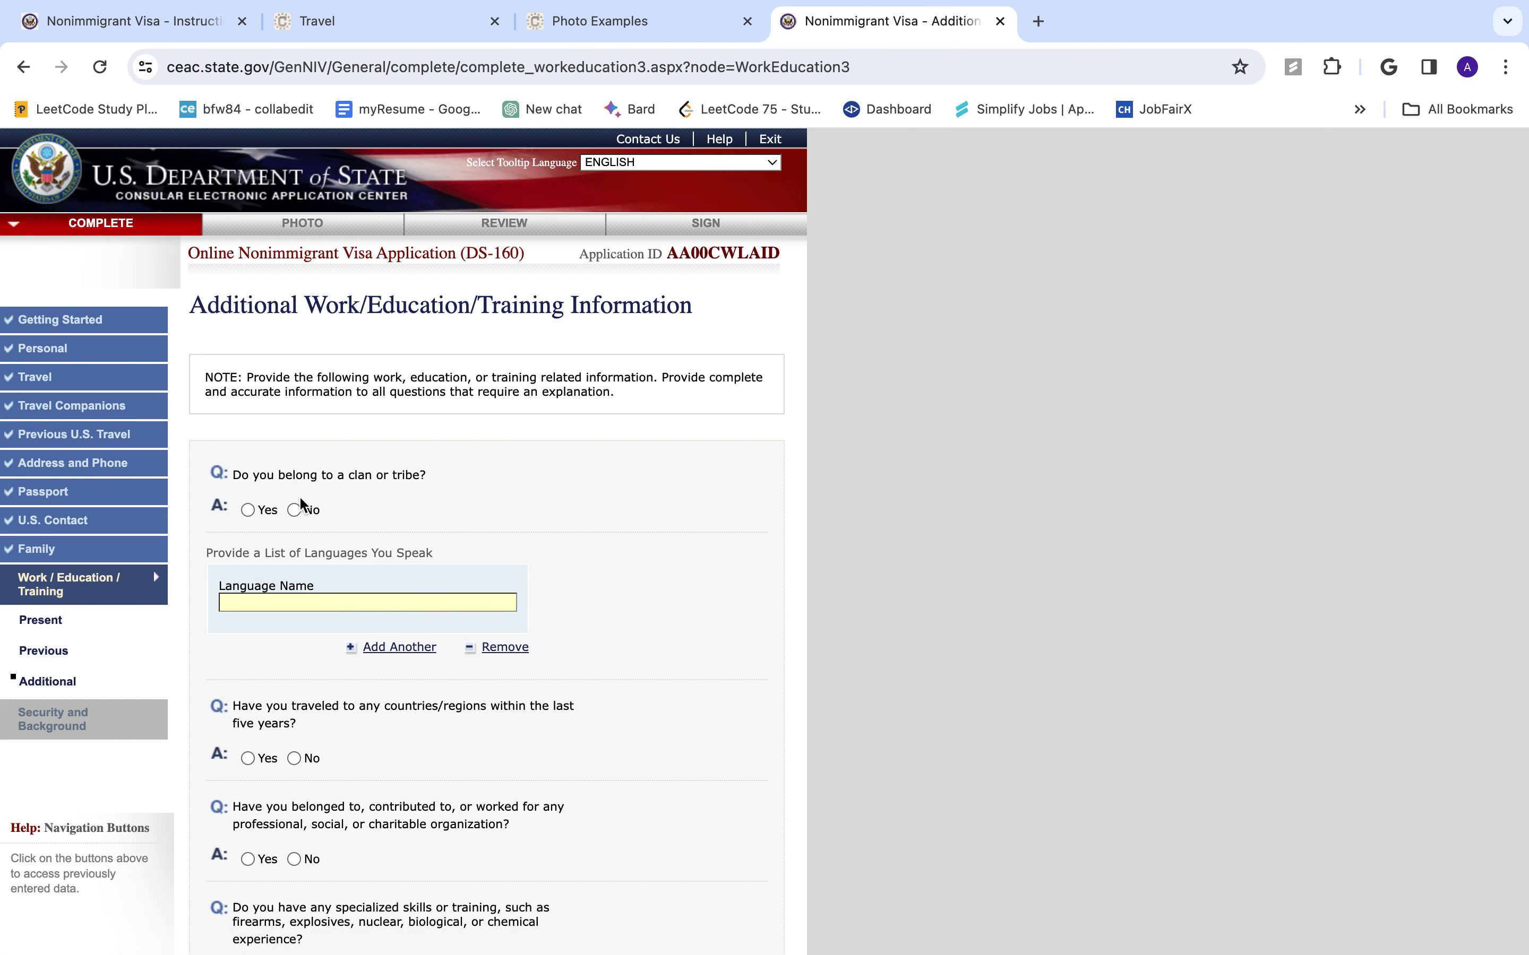
- Answer No to clan or tribe membership and enter ENGLISH as the first language
{"action": "left_click", "coordinate": [291, 512]}
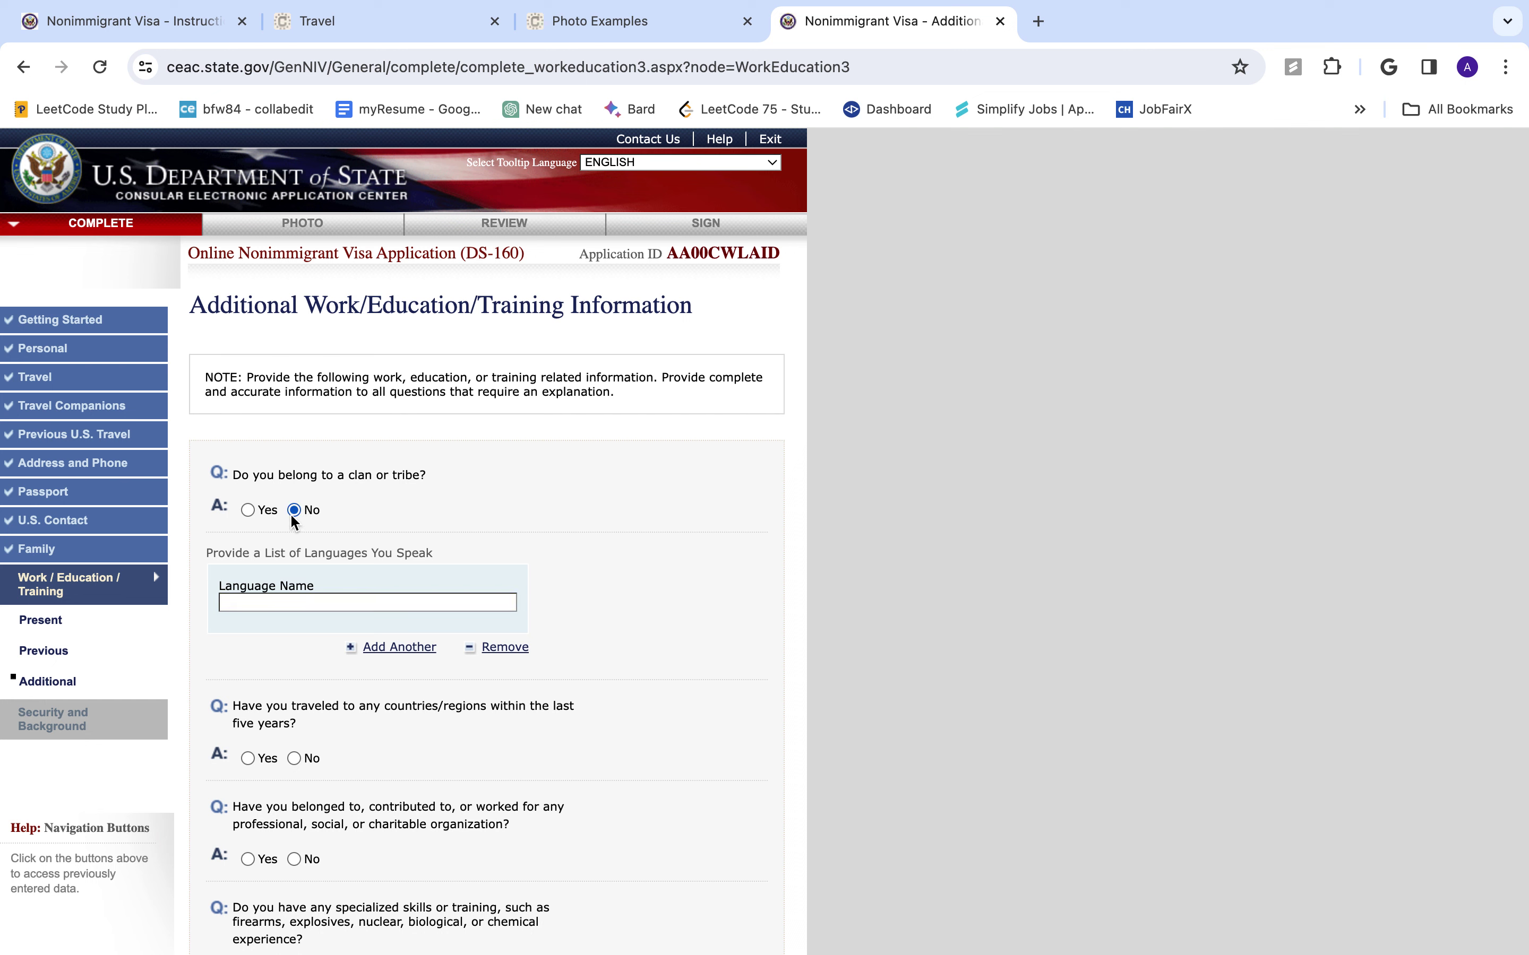
{"action": "left_click", "coordinate": [316, 601]}
{"action": "type", "text": "ENGLISH"}
{"action": "key", "text": "Return"}
{"action": "left_click", "coordinate": [727, 373]}
- Add NEPALI and HINDI as further languages and remove the empty fourth entry
{"action": "left_click", "coordinate": [399, 650]}
{"action": "left_click", "coordinate": [320, 725]}
{"action": "type", "text": "N"}
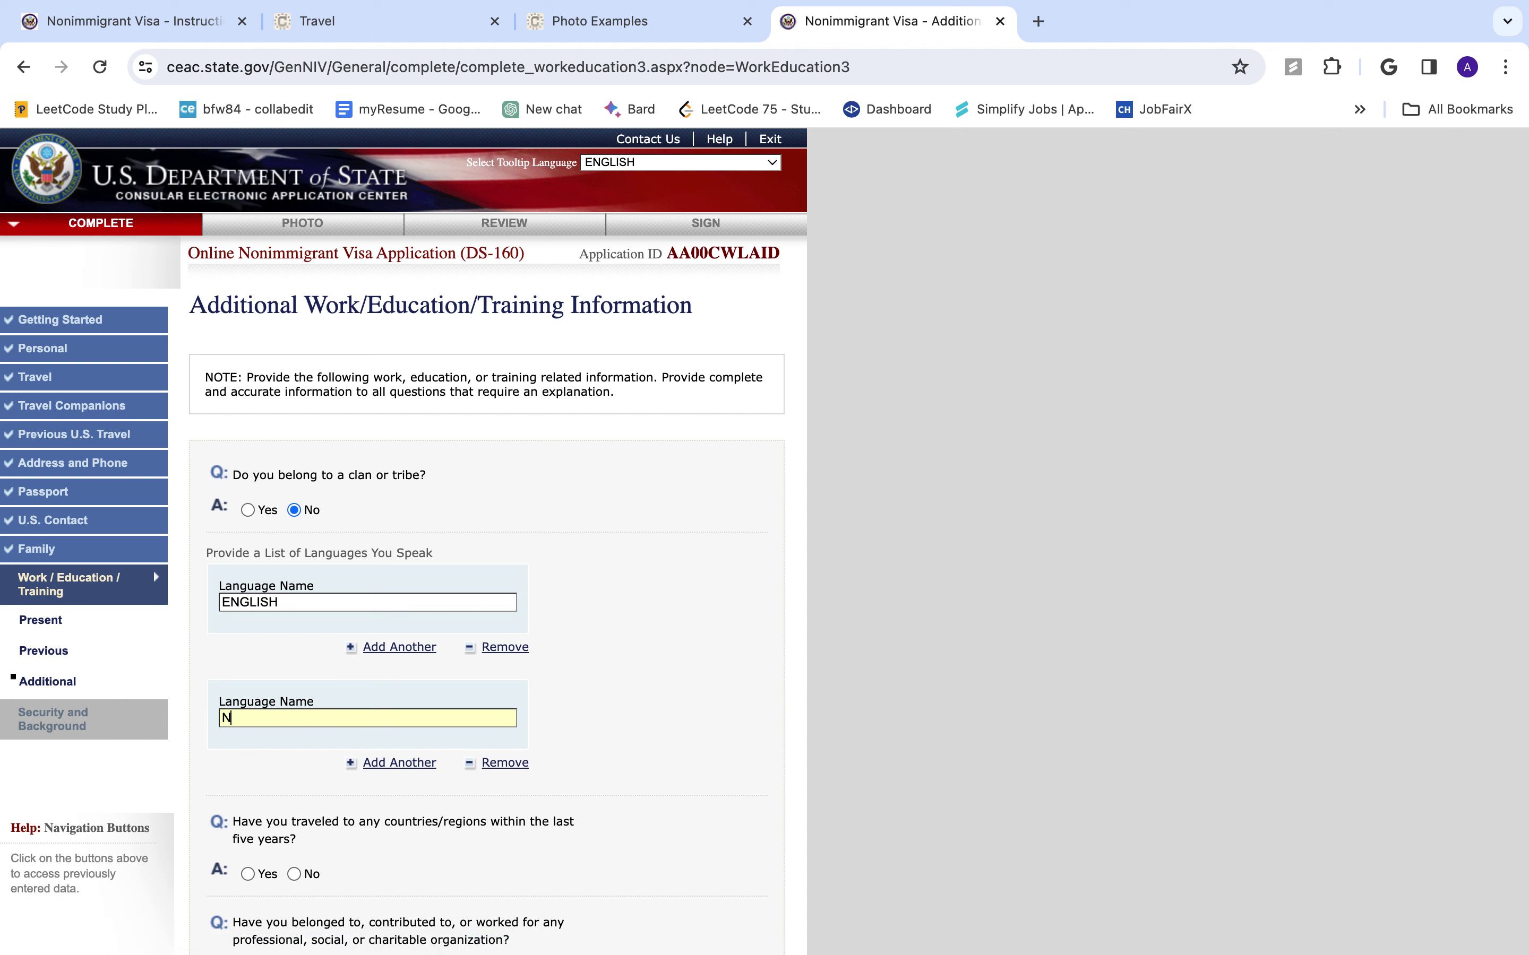
{"action": "type", "text": "EAPALI"}
{"action": "left_click", "coordinate": [398, 766]}
{"action": "type", "text": "HINDI"}
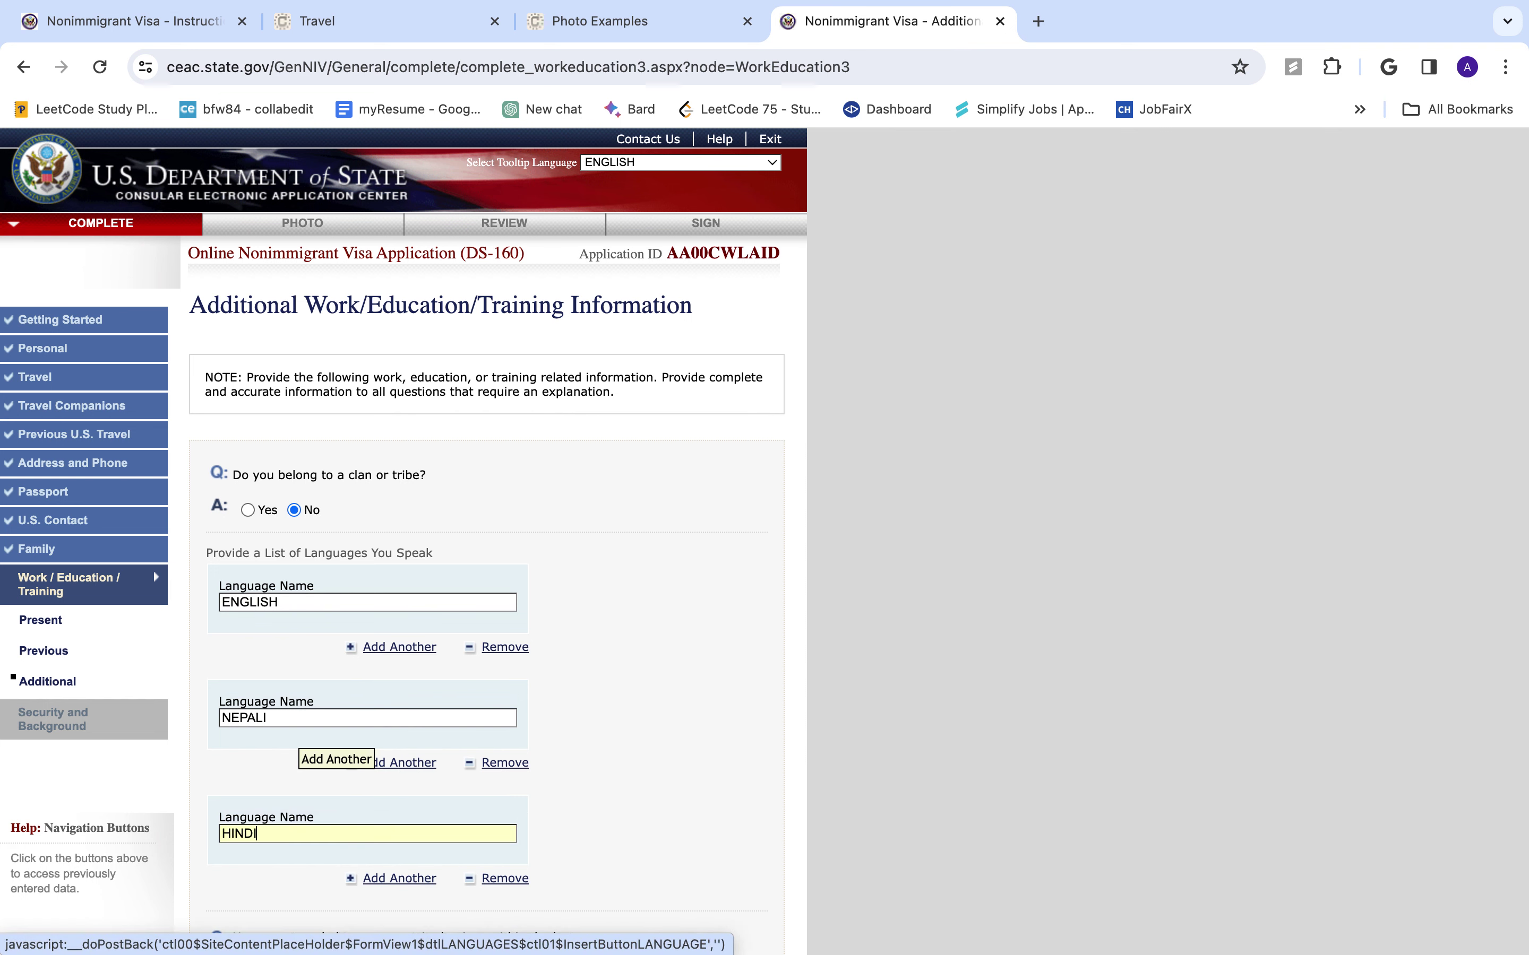
{"action": "left_click", "coordinate": [399, 878]}
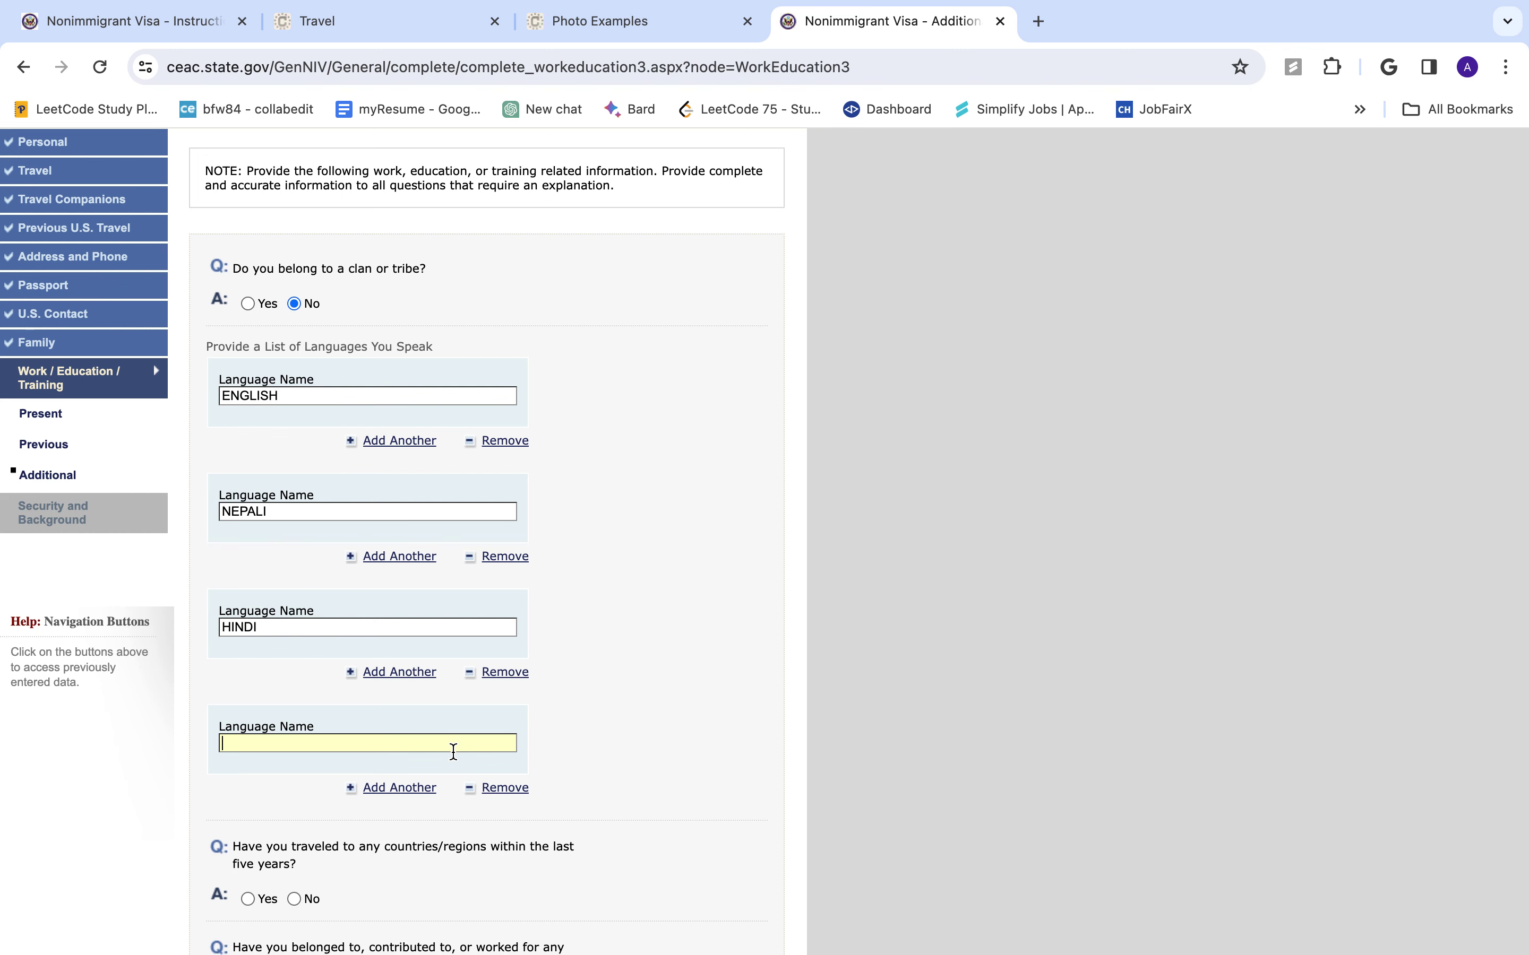
{"action": "scroll", "coordinate": [454, 751], "scroll_direction": "down", "scroll_amount": 2}
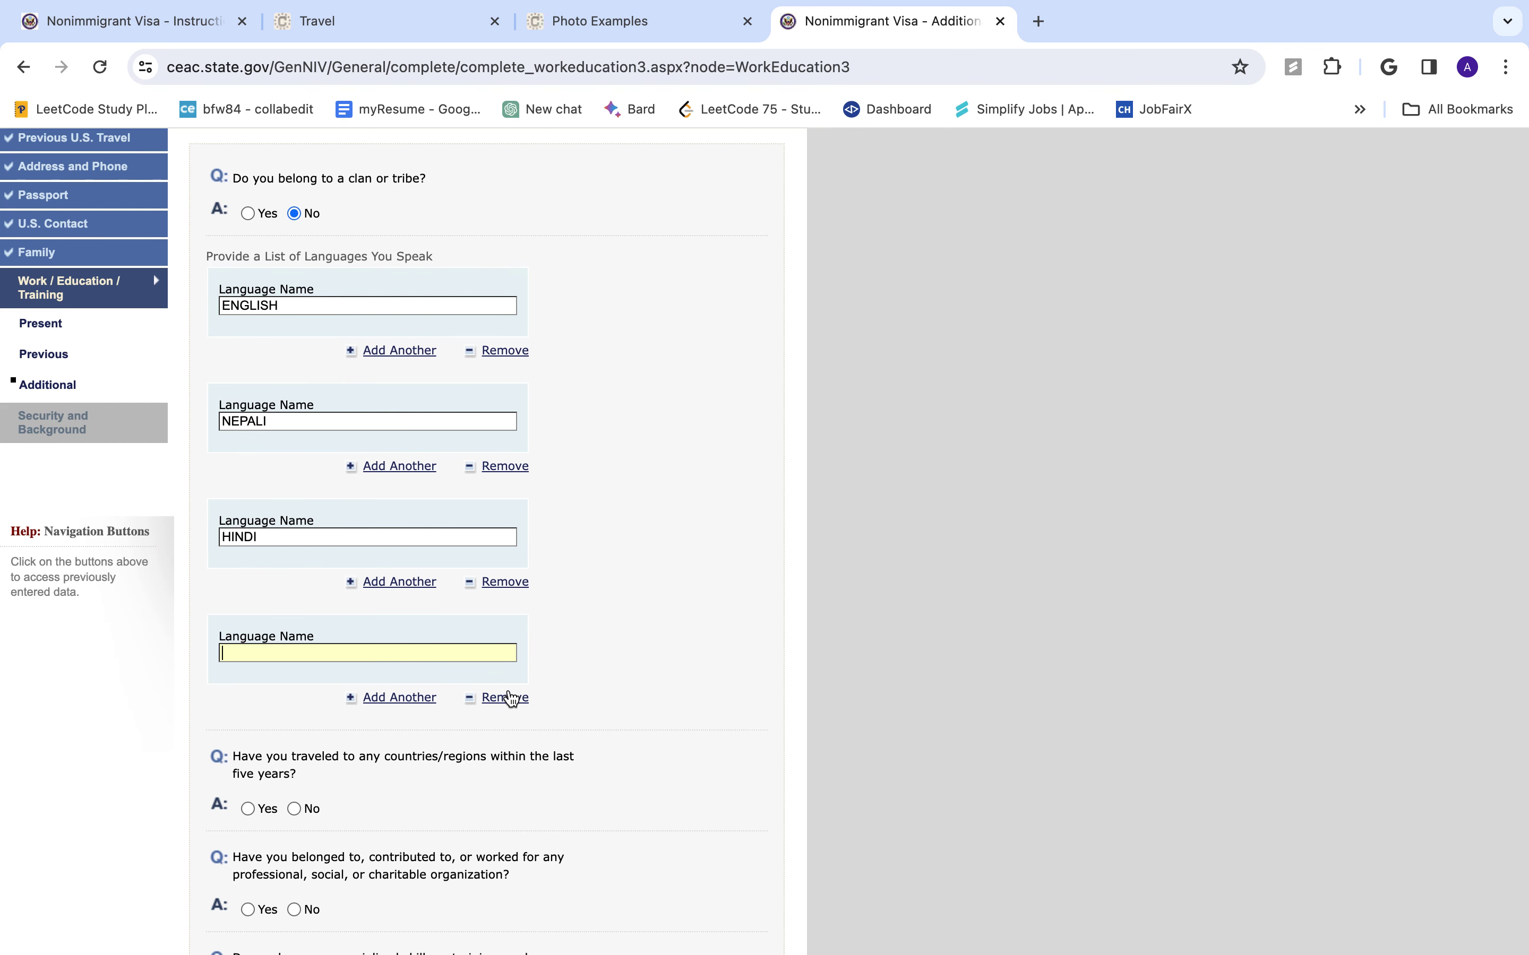
{"action": "left_click", "coordinate": [506, 698]}
{"action": "scroll", "coordinate": [470, 696], "scroll_direction": "down", "scroll_amount": 2}
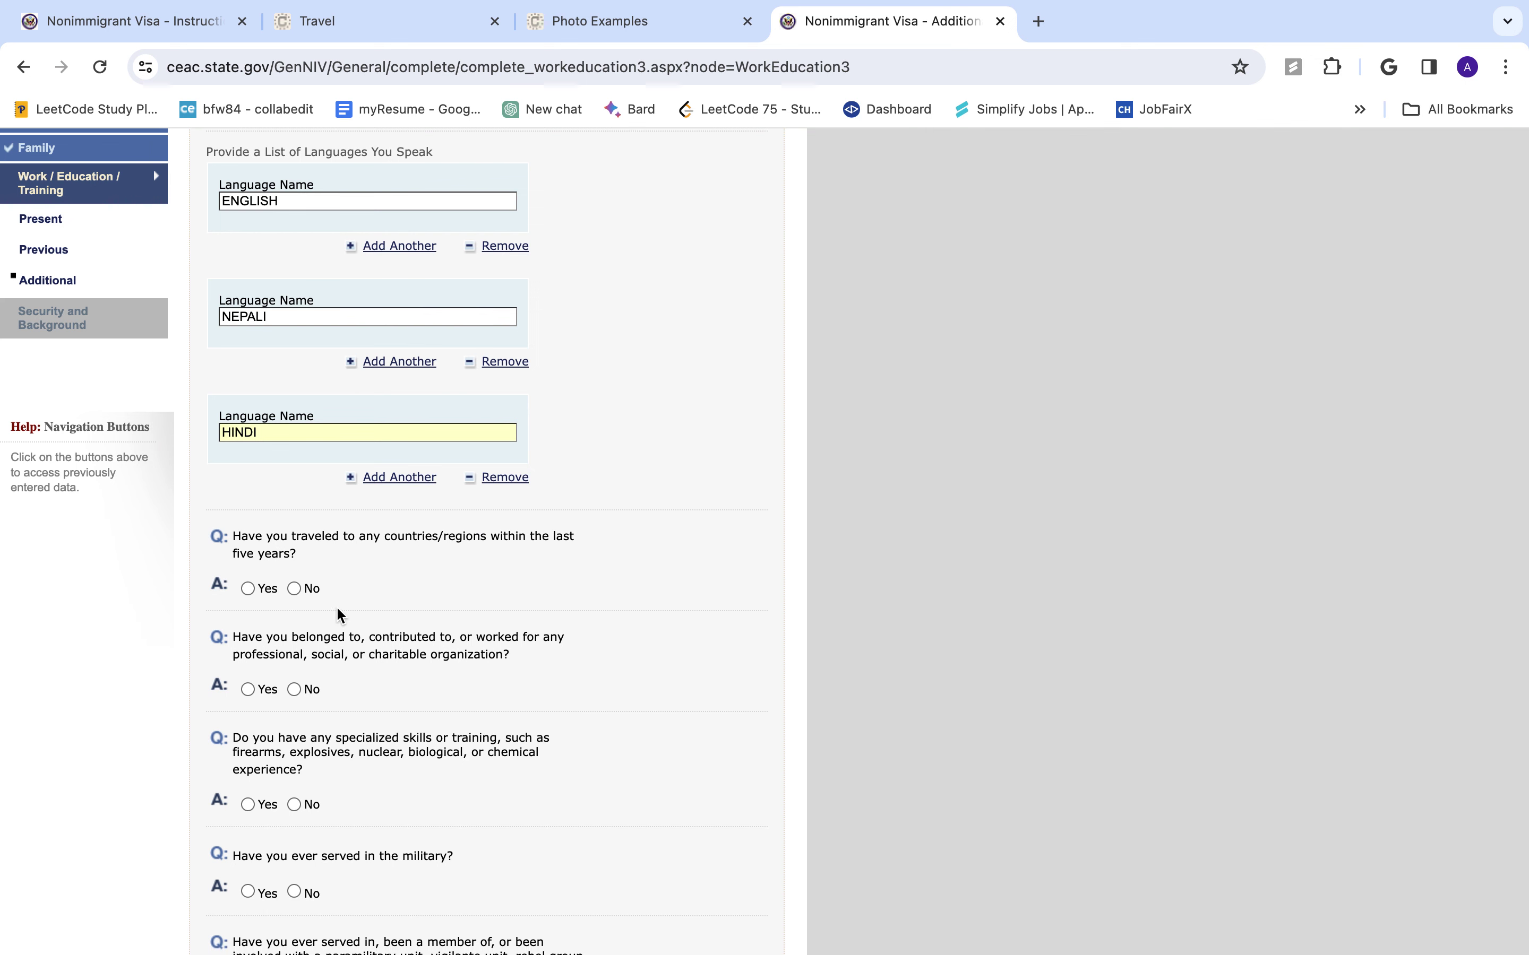
- Answer No to travel, organizations, weapons training and military service, then continue to Security Part 1
{"action": "left_click", "coordinate": [293, 590]}
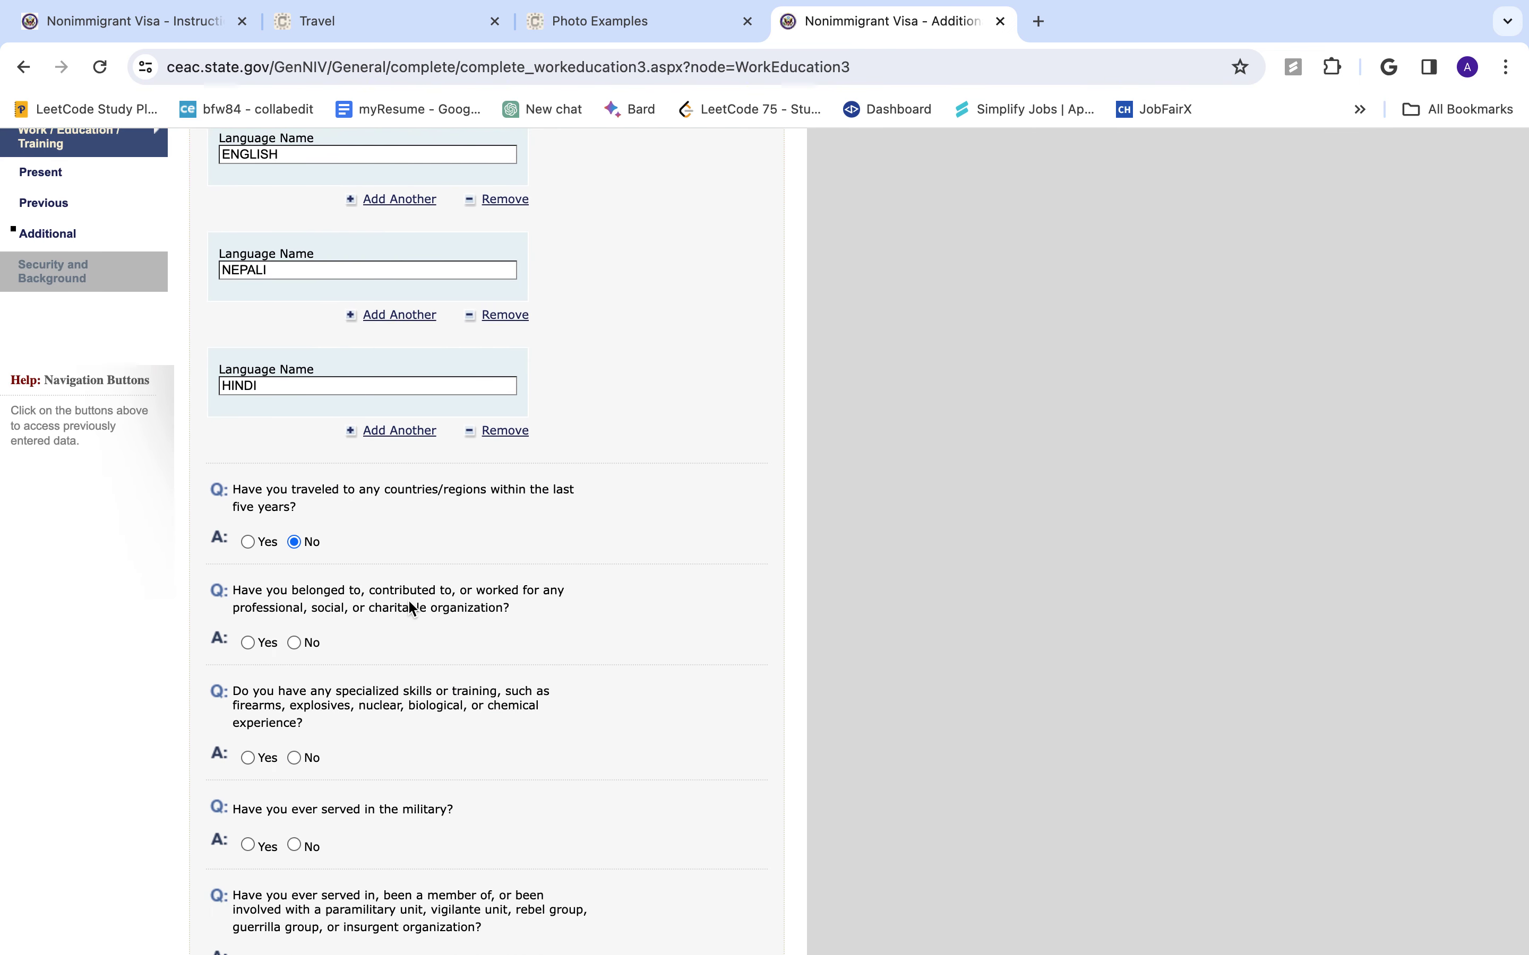
{"action": "left_click", "coordinate": [294, 643]}
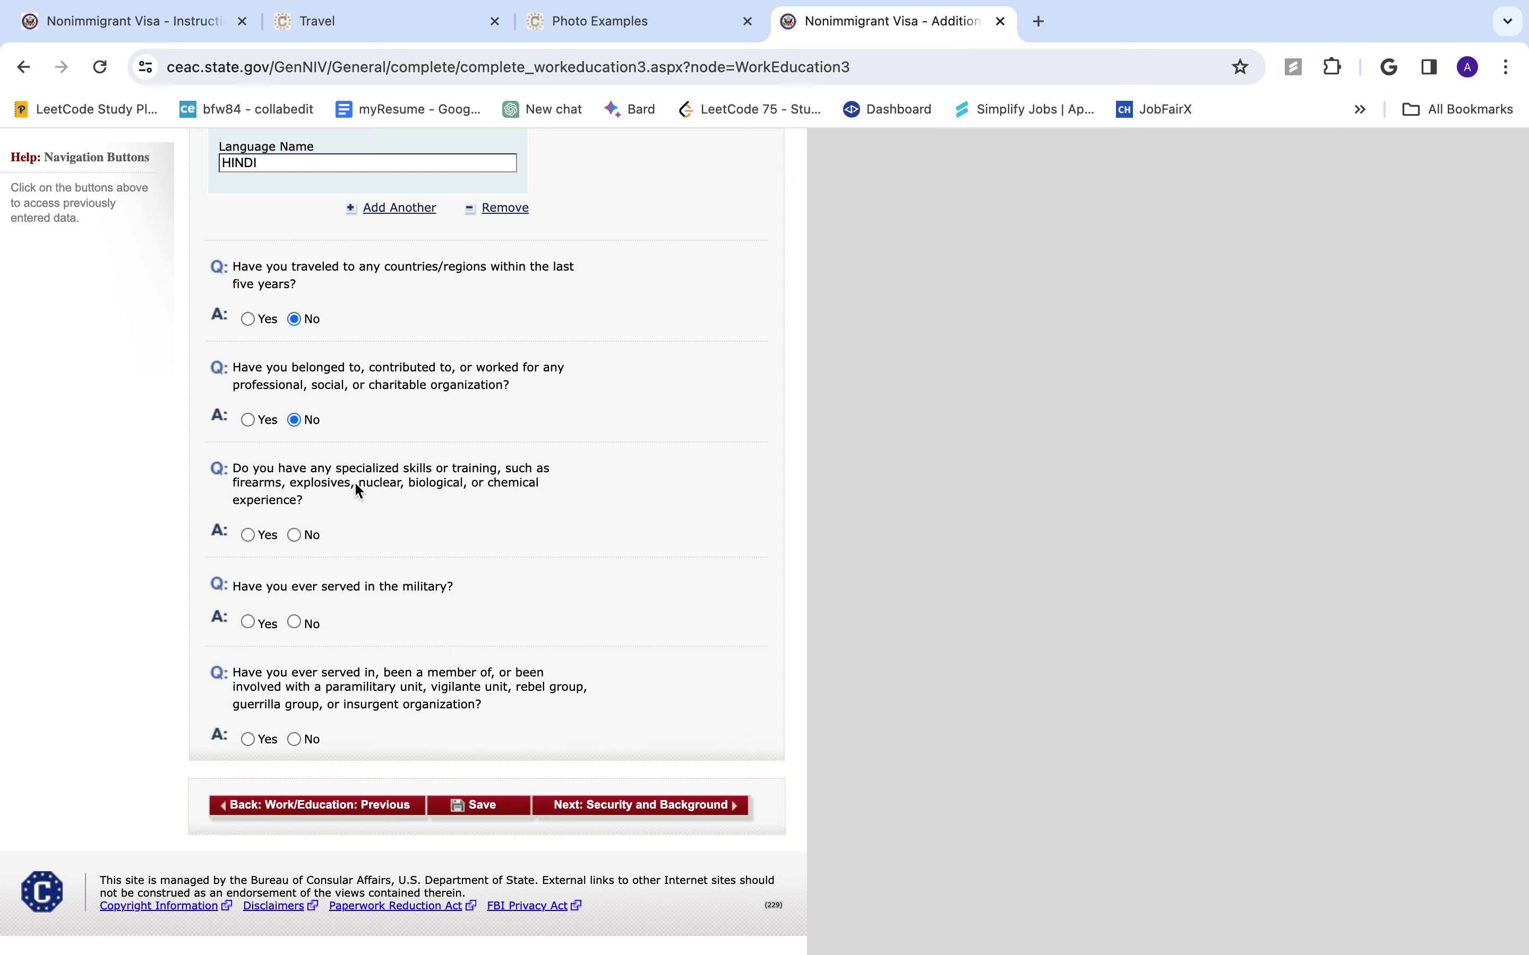
{"action": "left_click", "coordinate": [294, 534]}
{"action": "left_click", "coordinate": [294, 619]}
{"action": "scroll", "coordinate": [269, 677], "scroll_direction": "up", "scroll_amount": 1}
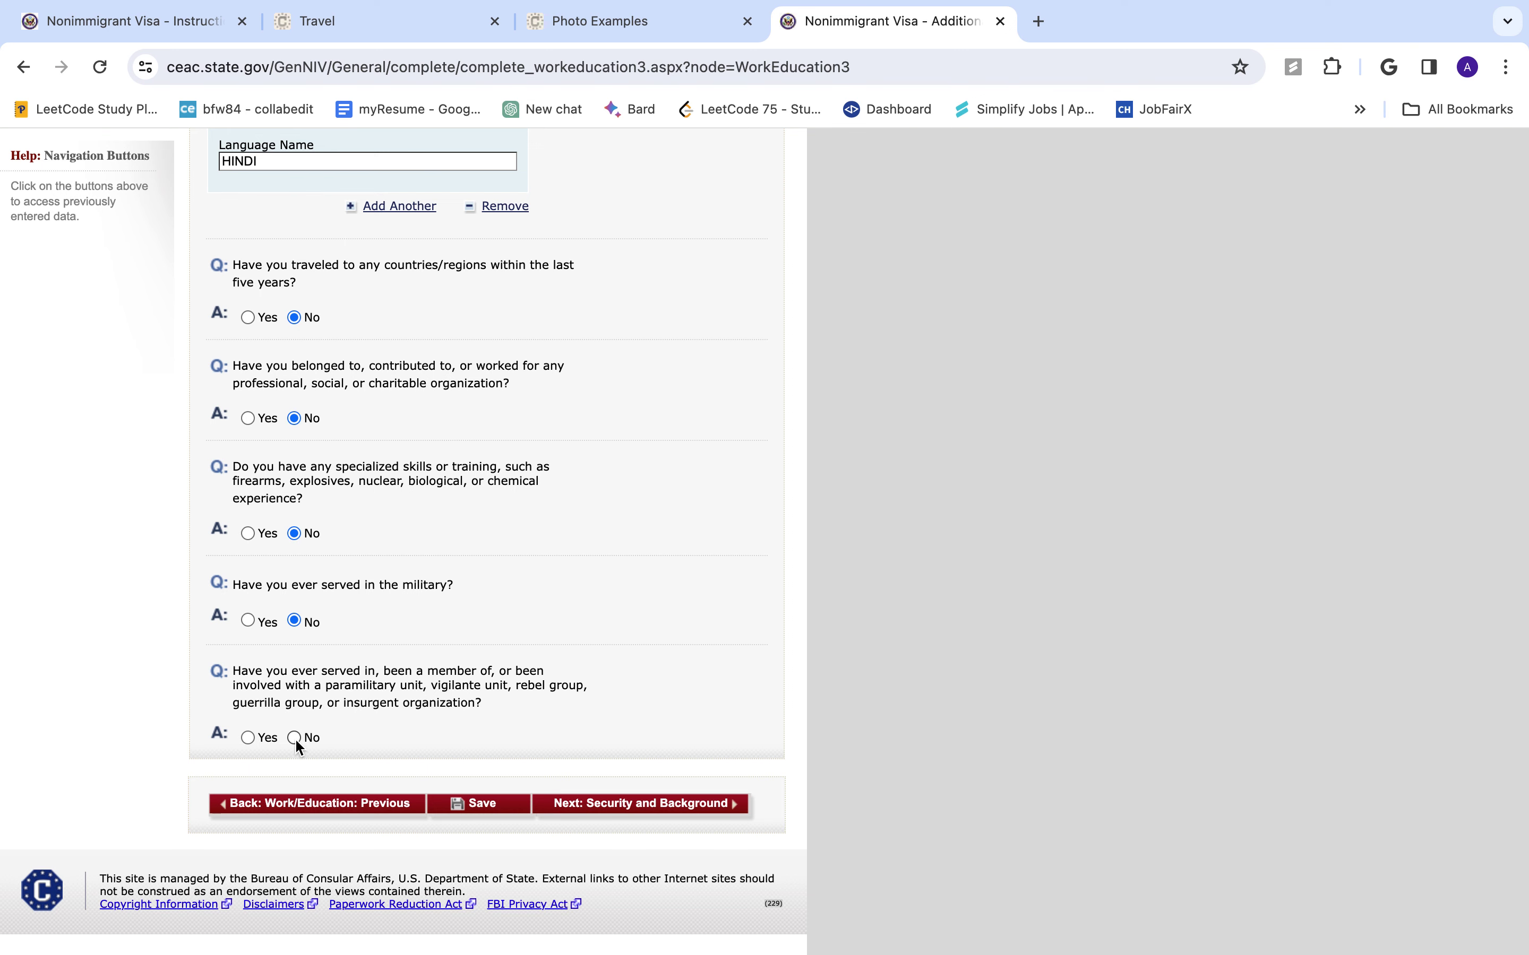
{"action": "left_click", "coordinate": [667, 811]}
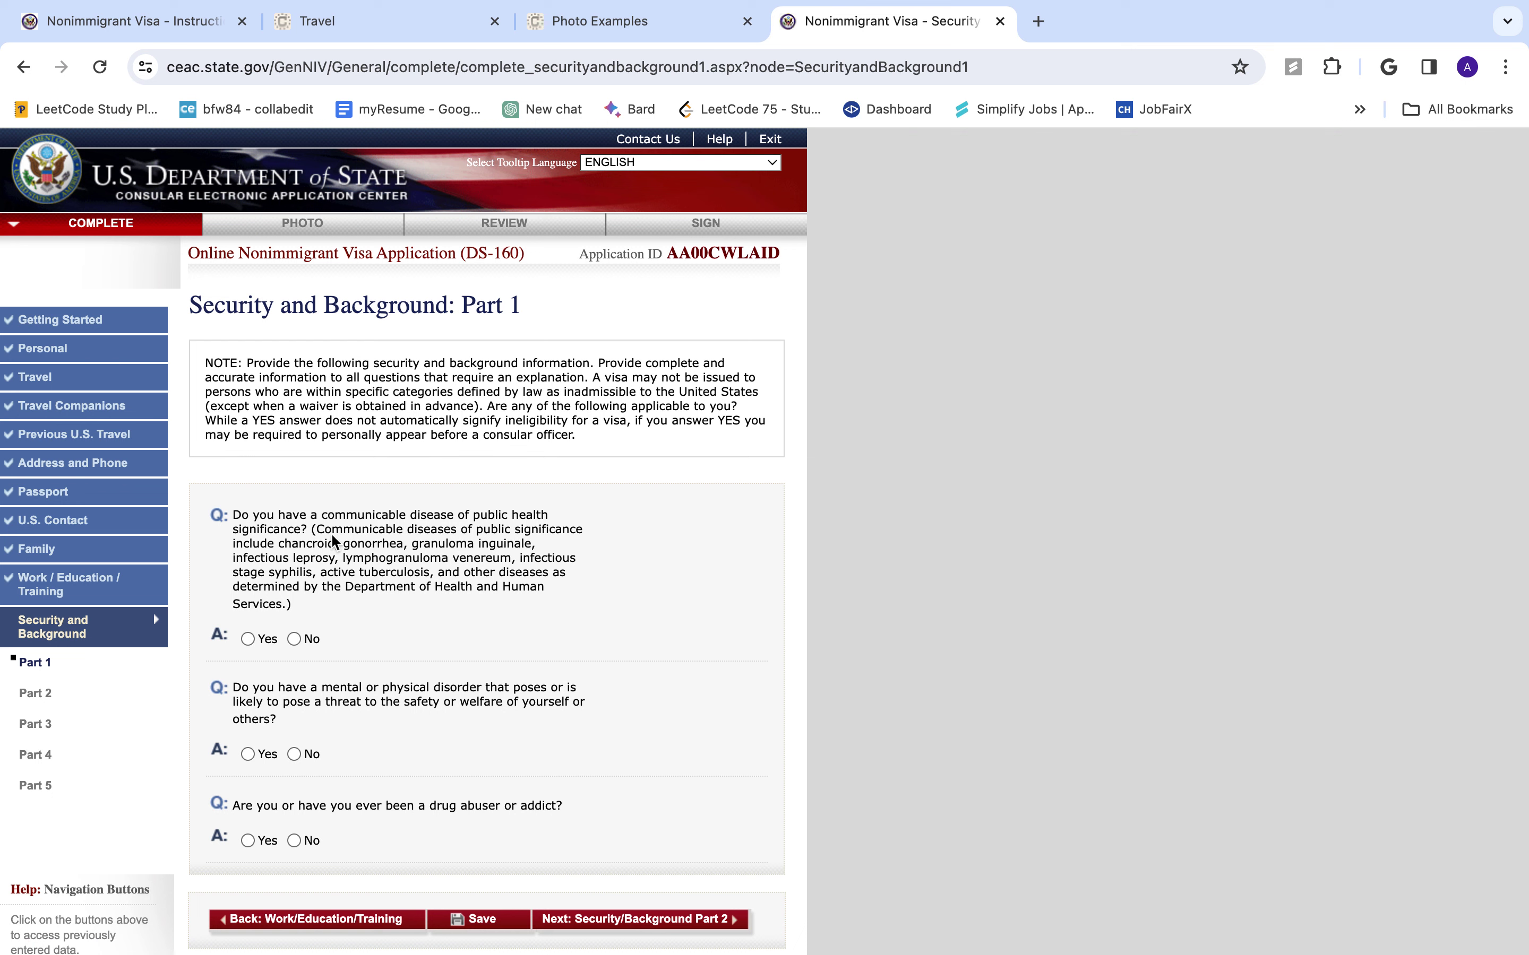
- Answer No to the communicable disease, mental disorder and drug abuse questions in Part 1
{"action": "left_click", "coordinate": [295, 640]}
{"action": "left_click", "coordinate": [295, 755]}
{"action": "left_click", "coordinate": [294, 841]}
{"action": "scroll", "coordinate": [624, 802], "scroll_direction": "down", "scroll_amount": 5}
{"action": "left_click", "coordinate": [699, 556]}
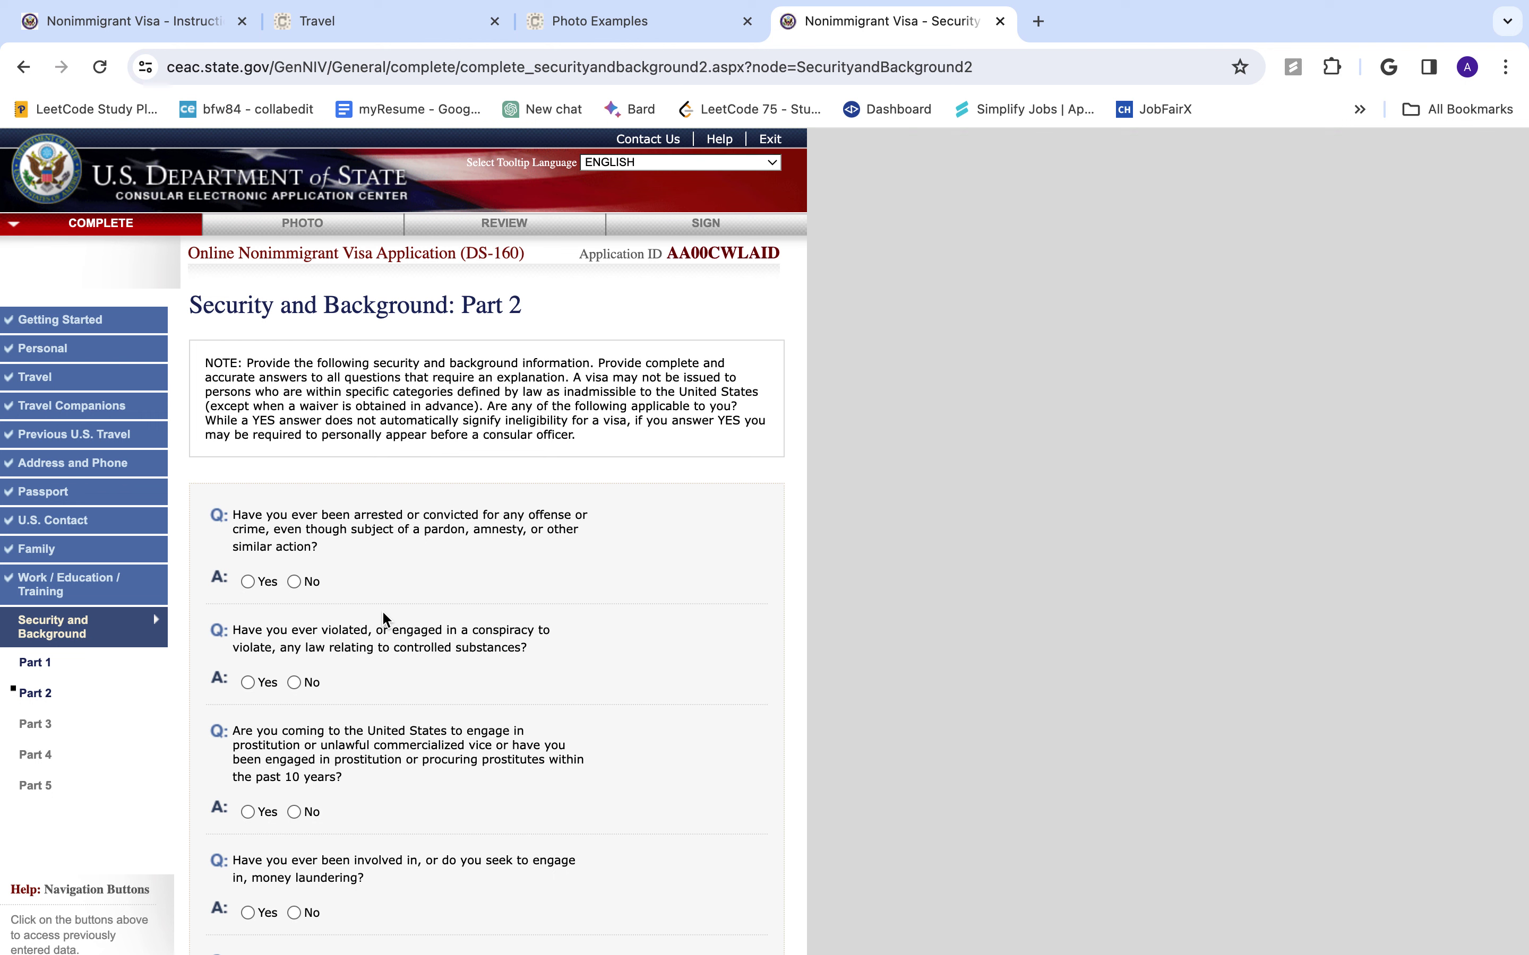
- Answer No to the arrest, controlled substance, prostitution and money-laundering questions
{"action": "left_click", "coordinate": [294, 582]}
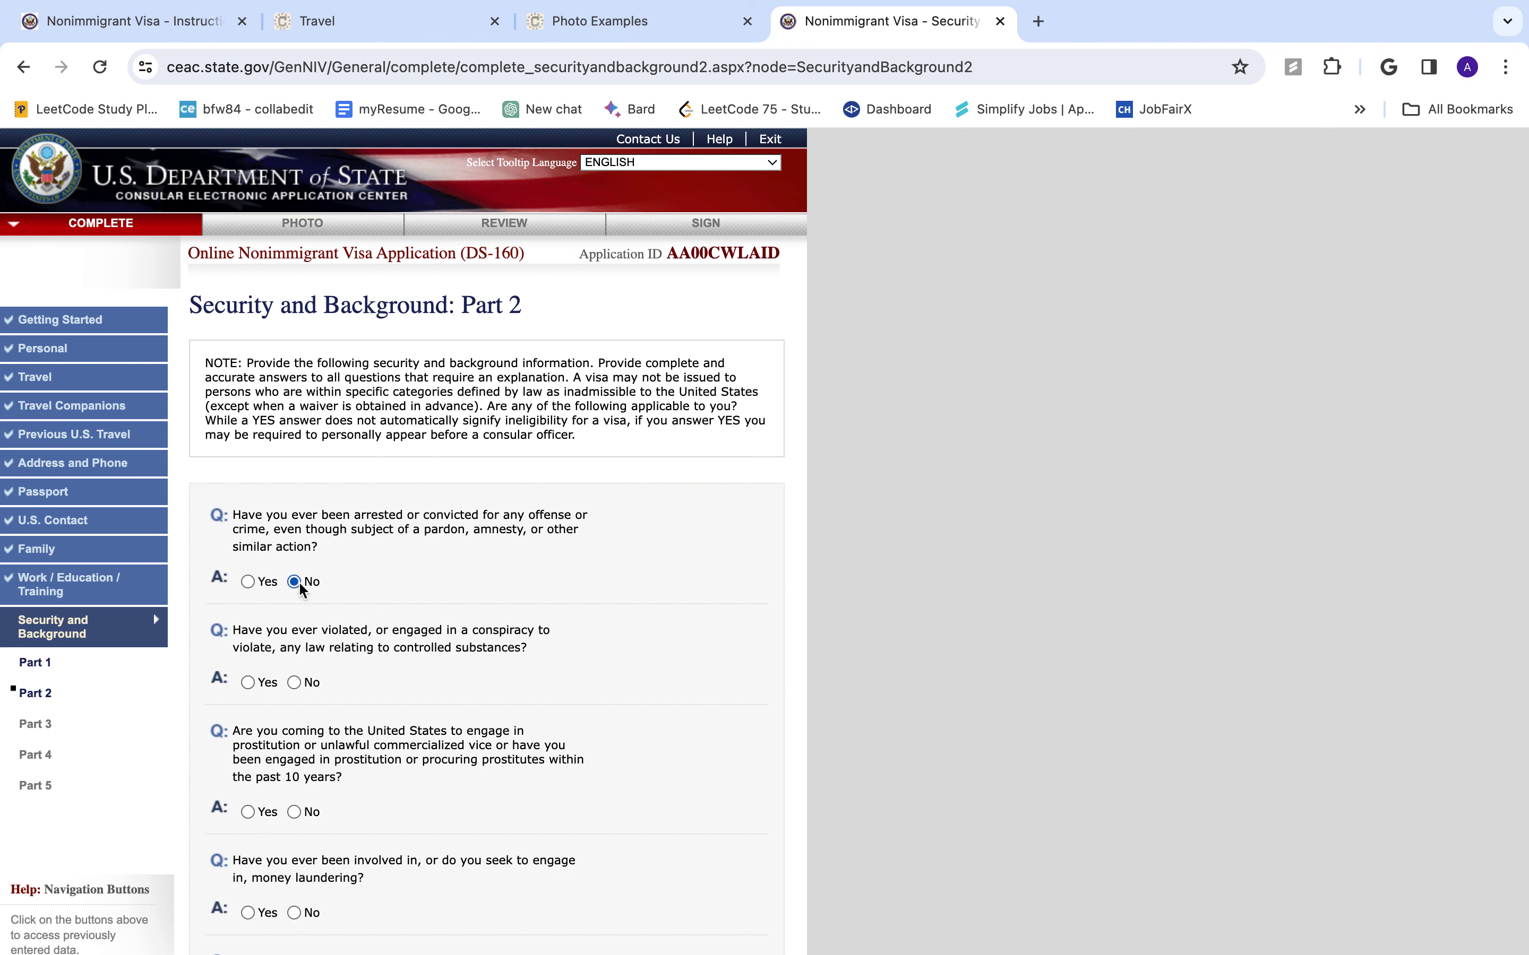
{"action": "left_click", "coordinate": [295, 683]}
{"action": "left_click", "coordinate": [294, 812]}
{"action": "scroll", "coordinate": [305, 832], "scroll_direction": "down", "scroll_amount": 4}
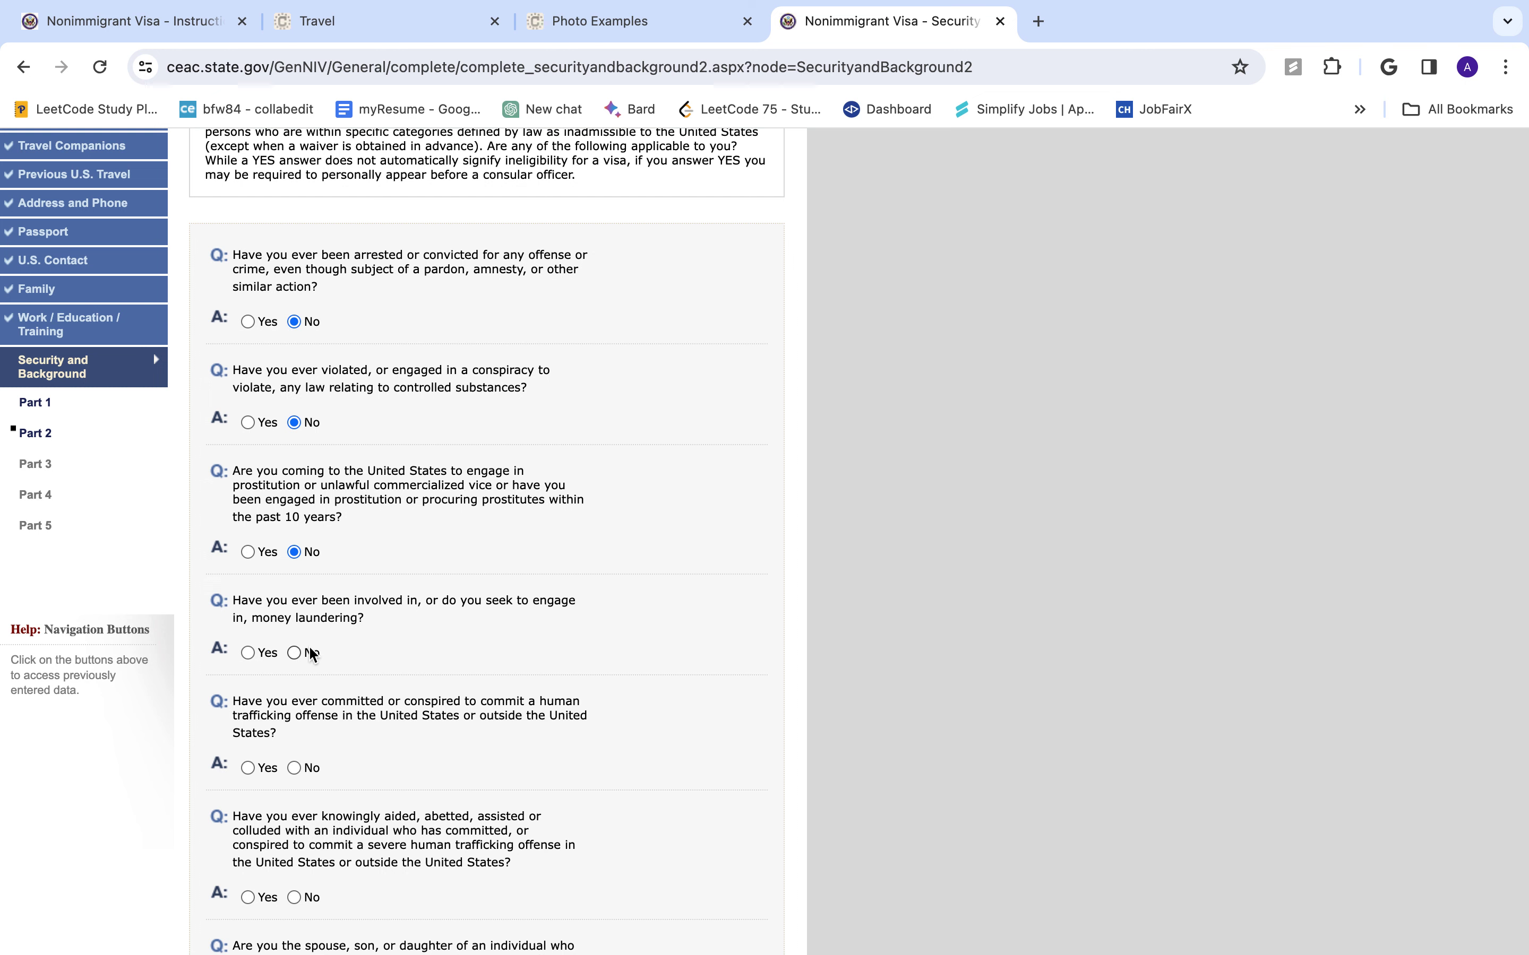
{"action": "left_click", "coordinate": [293, 653]}
{"action": "scroll", "coordinate": [316, 744], "scroll_direction": "down", "scroll_amount": 2}
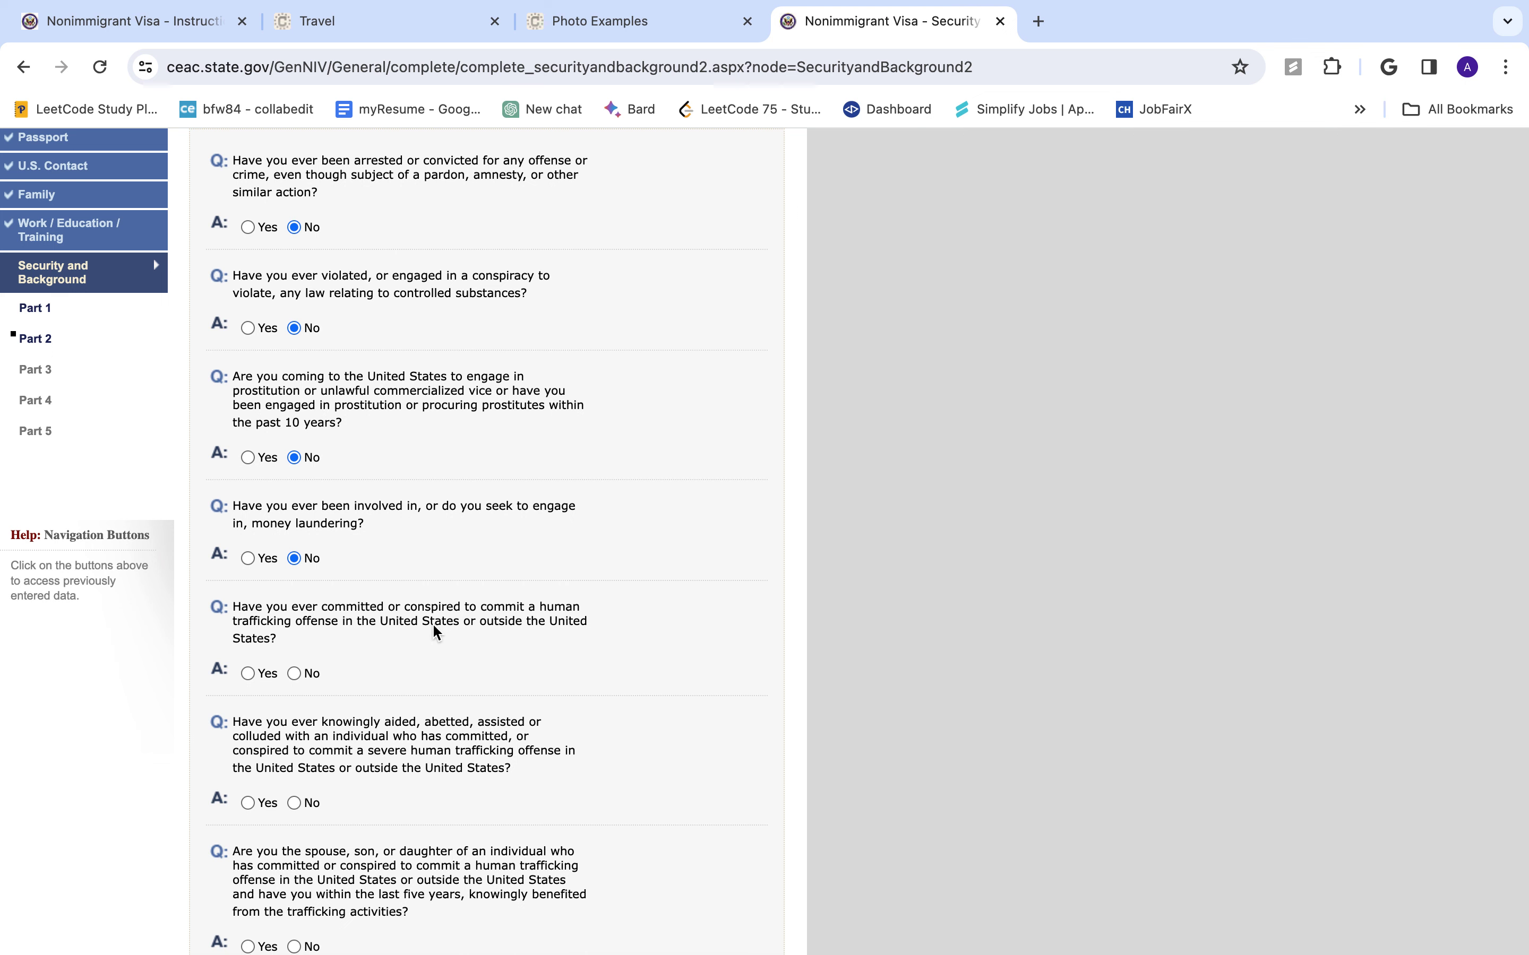
- Answer No to all three human trafficking questions and continue to Part 3
{"action": "left_click", "coordinate": [294, 673]}
{"action": "scroll", "coordinate": [335, 752], "scroll_direction": "down", "scroll_amount": 1}
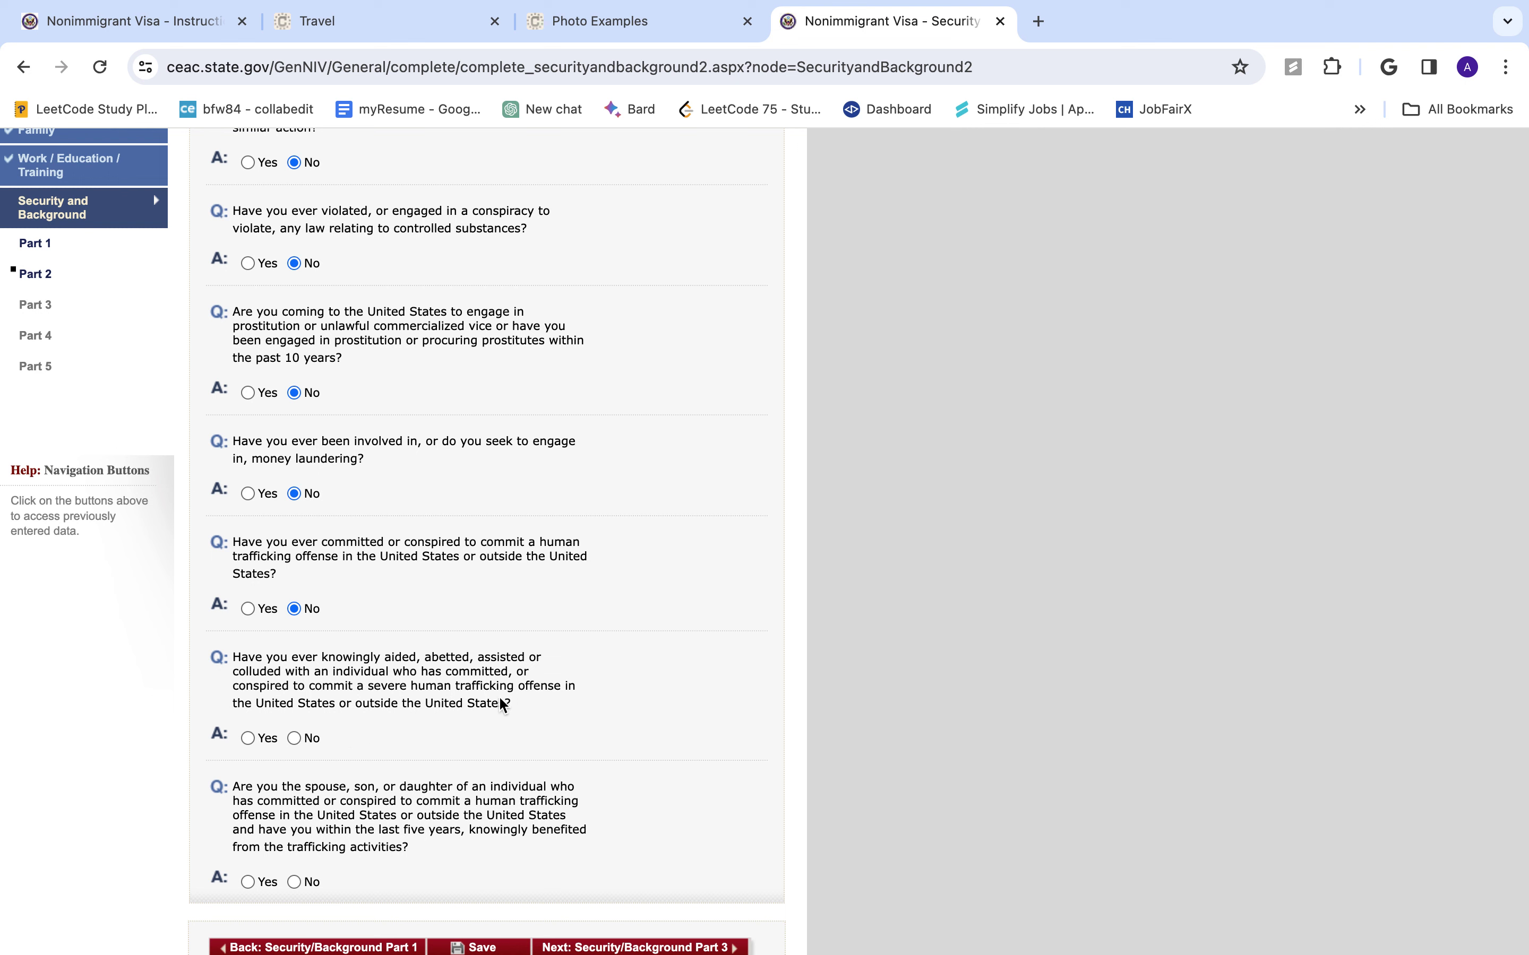
{"action": "left_click", "coordinate": [293, 738]}
{"action": "left_click", "coordinate": [294, 882]}
{"action": "scroll", "coordinate": [293, 883], "scroll_direction": "down", "scroll_amount": 3}
{"action": "left_click", "coordinate": [581, 819]}
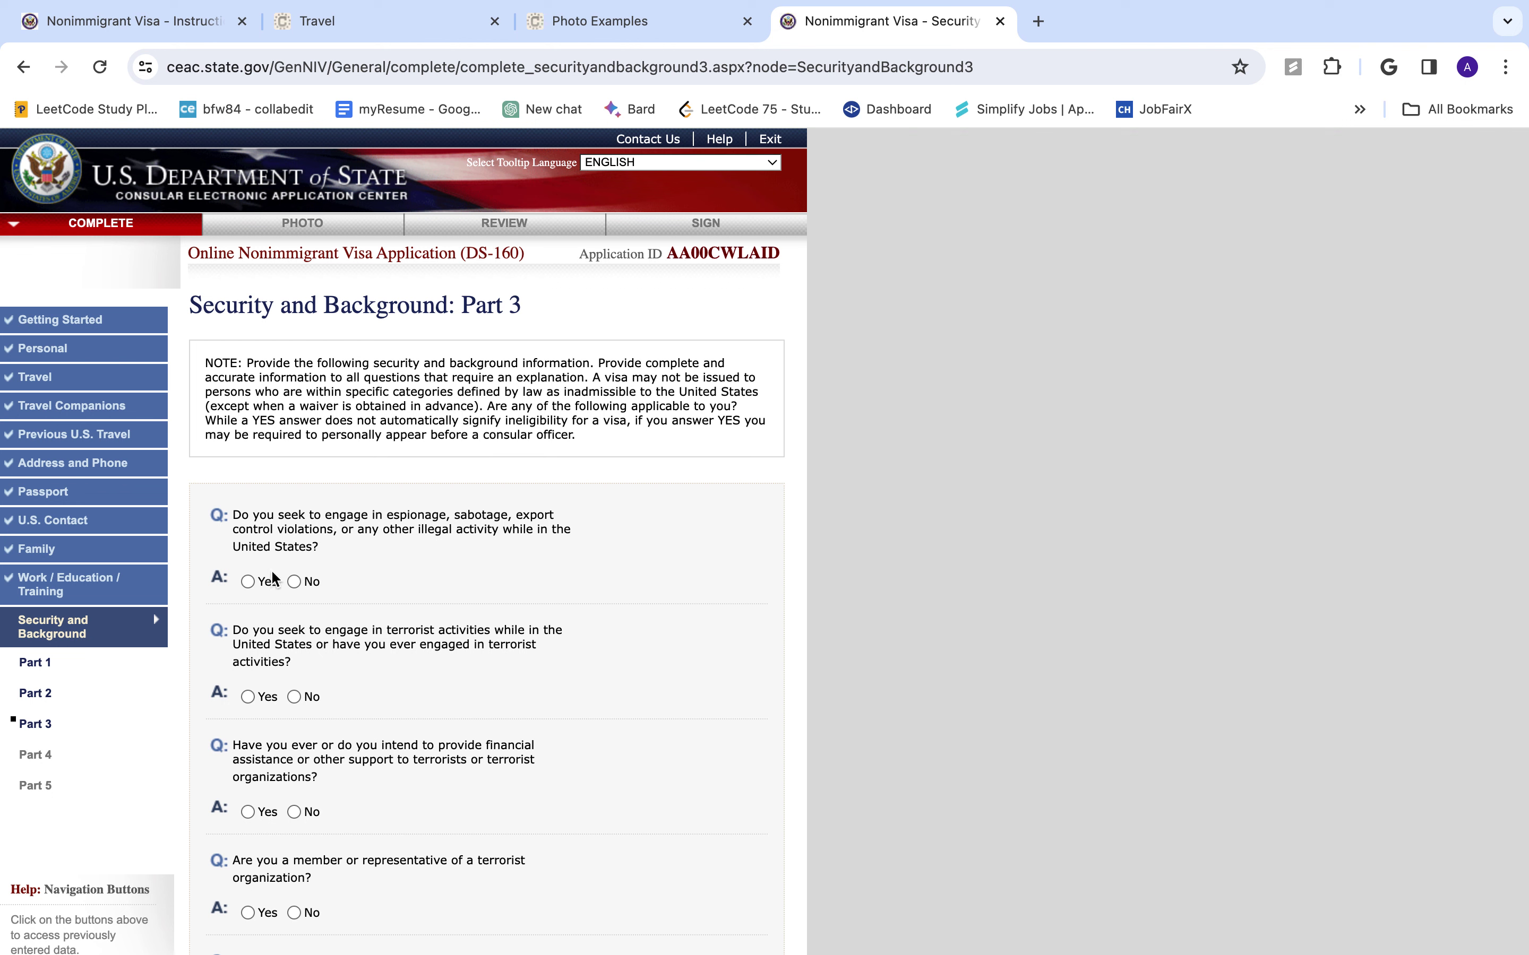
- Answer No to the espionage, terrorist activity, terrorist support and terrorist membership questions
{"action": "left_click", "coordinate": [295, 581]}
{"action": "left_click", "coordinate": [294, 697]}
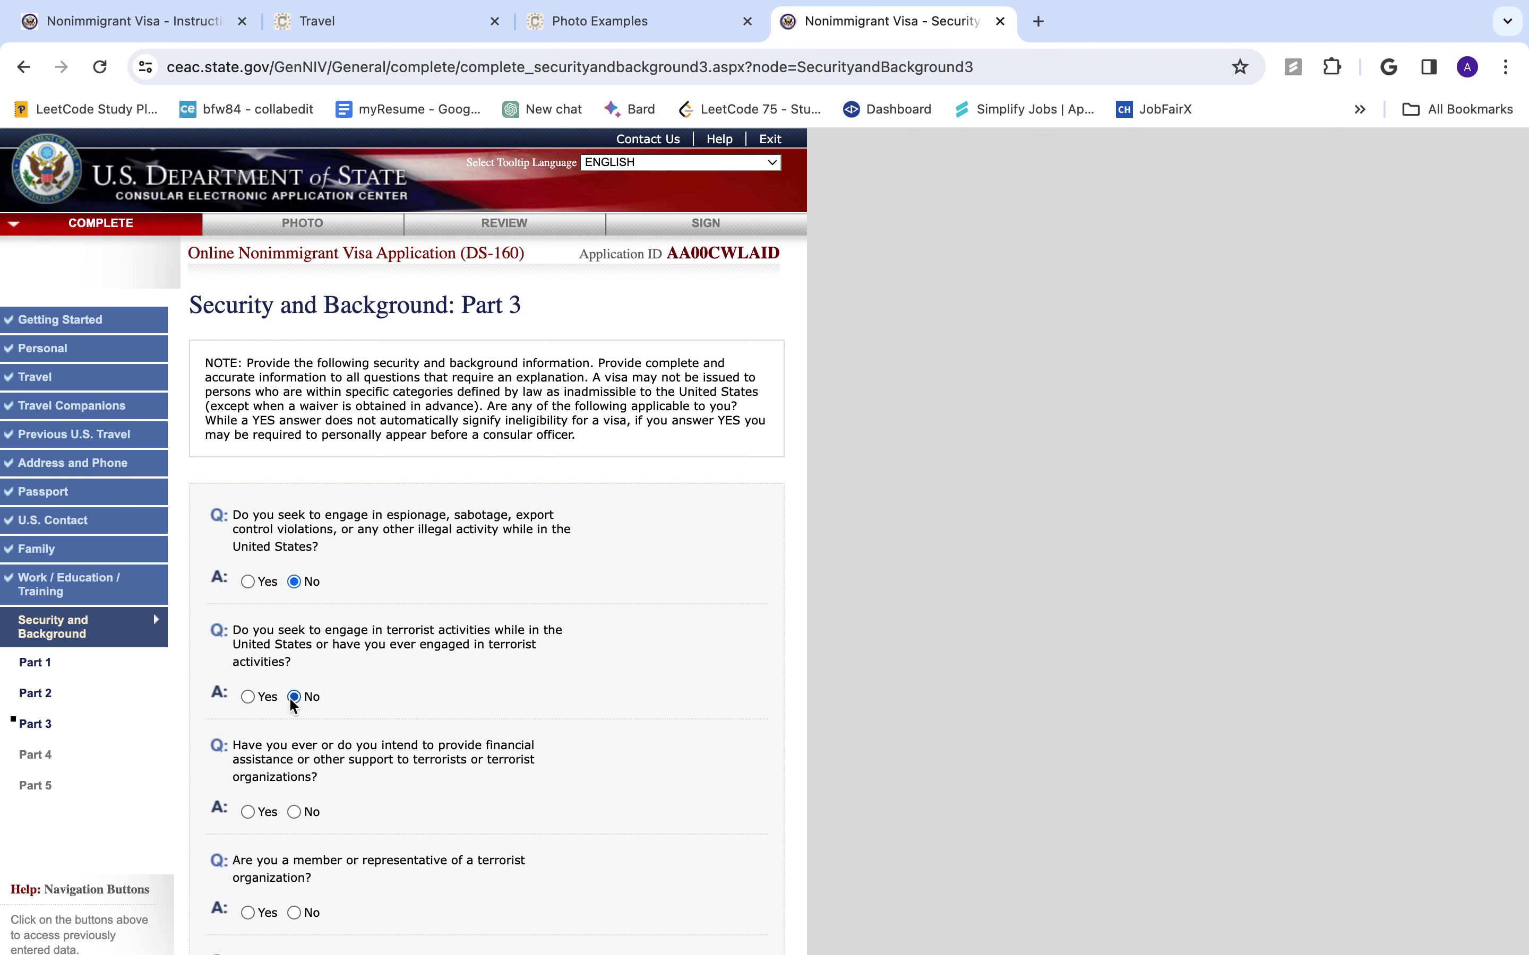
{"action": "left_click", "coordinate": [295, 813]}
{"action": "scroll", "coordinate": [295, 813], "scroll_direction": "down", "scroll_amount": 3}
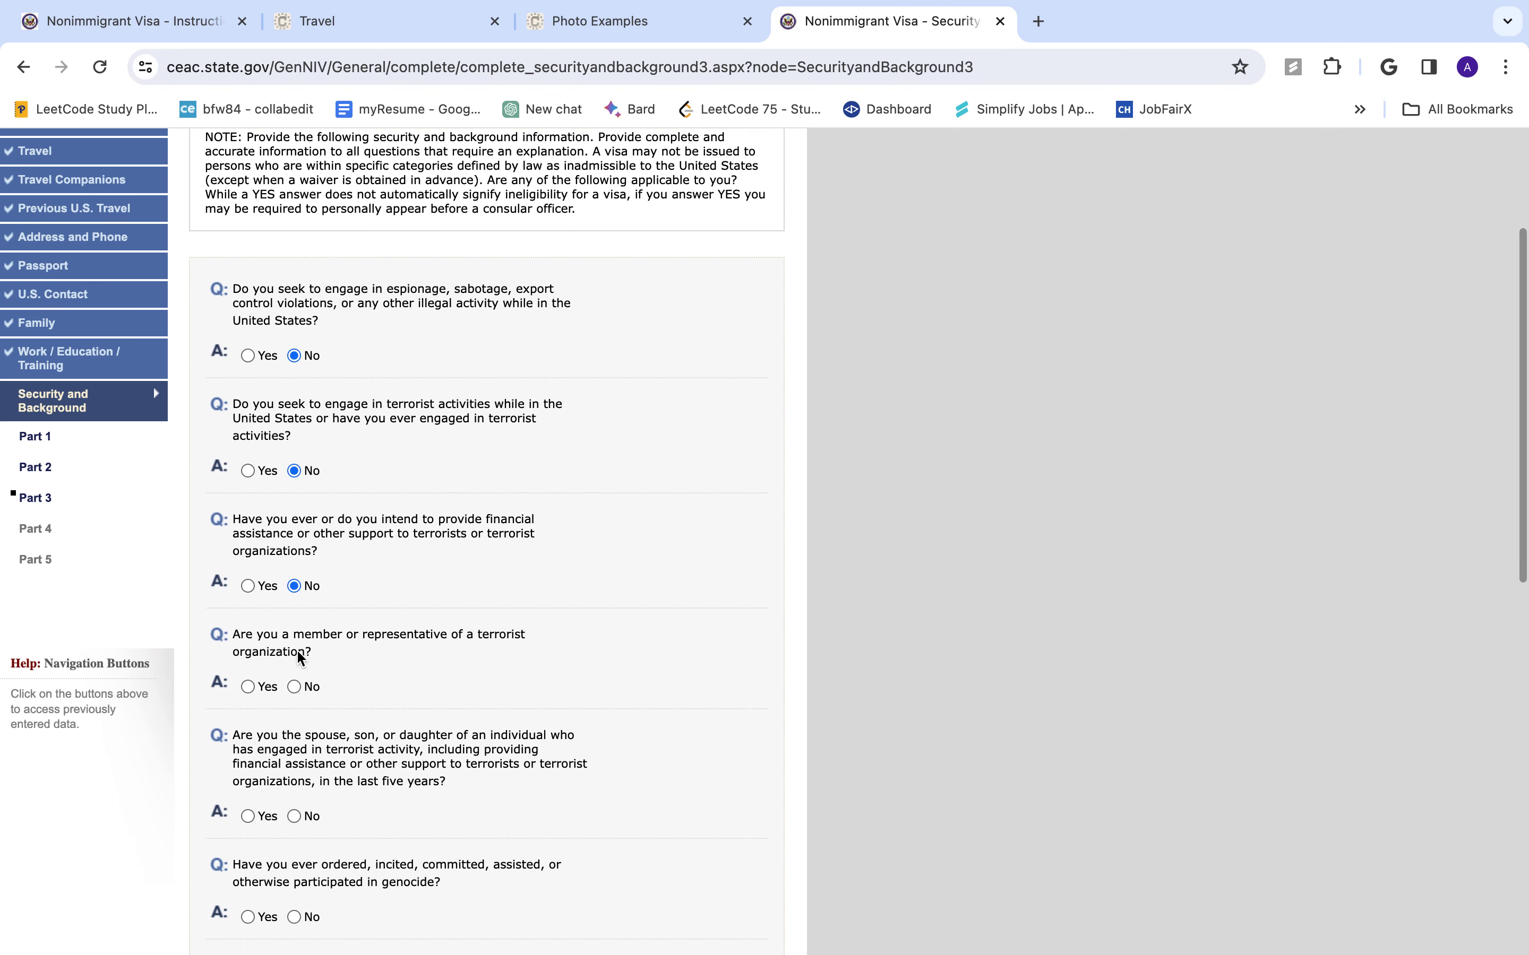
{"action": "left_click", "coordinate": [295, 687]}
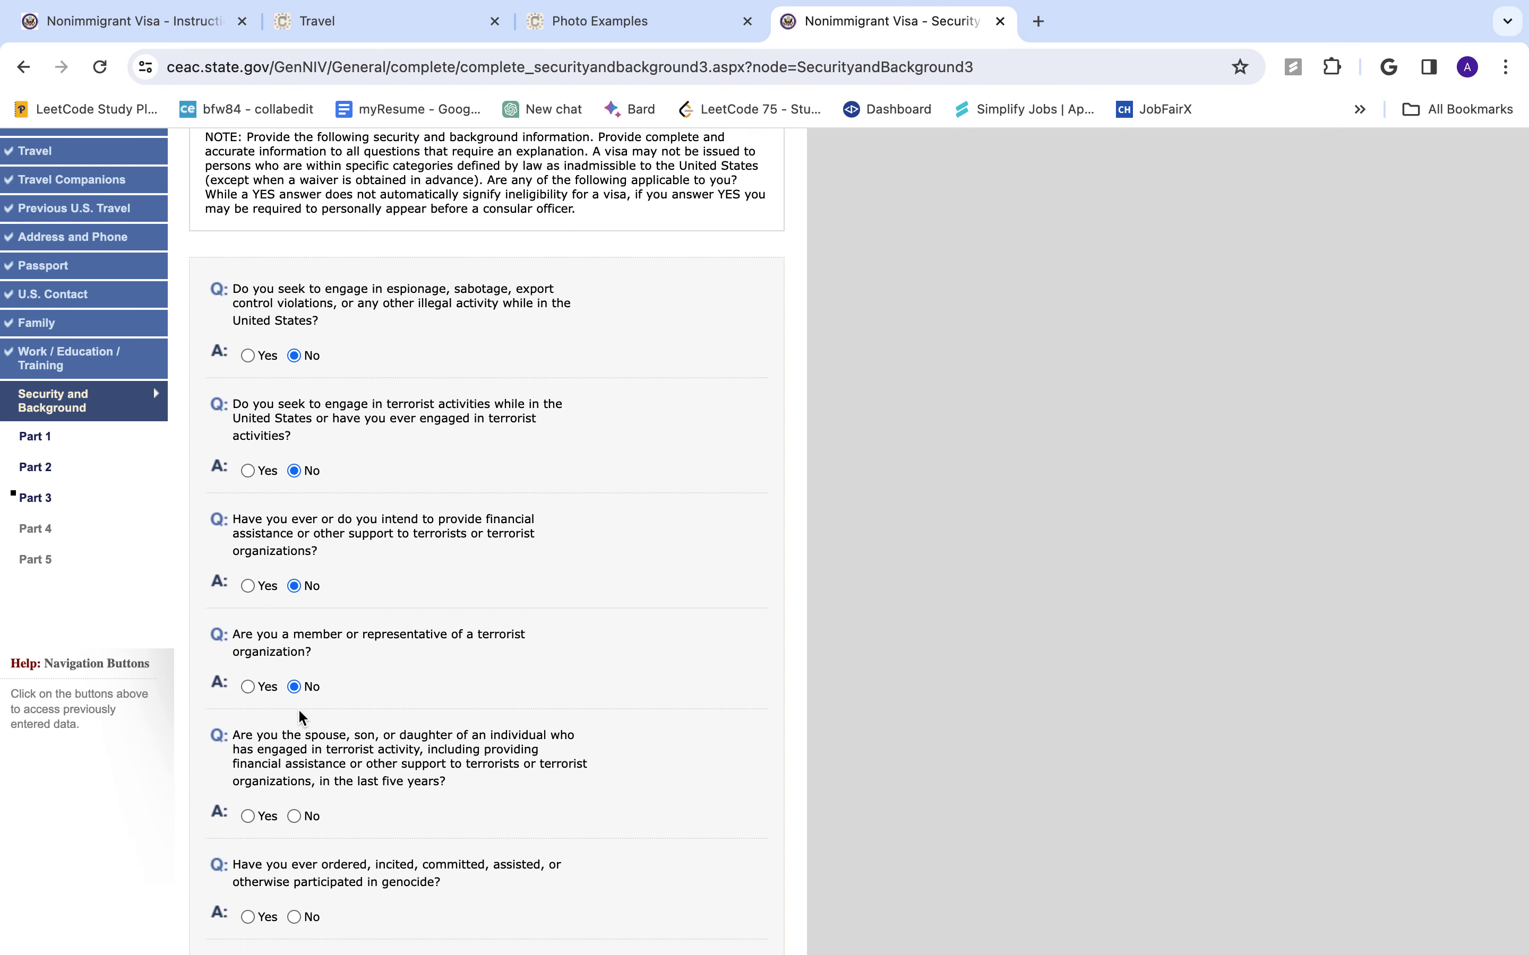
{"action": "scroll", "coordinate": [300, 708], "scroll_direction": "down", "scroll_amount": 2}
{"action": "scroll", "coordinate": [339, 632], "scroll_direction": "up", "scroll_amount": 5}
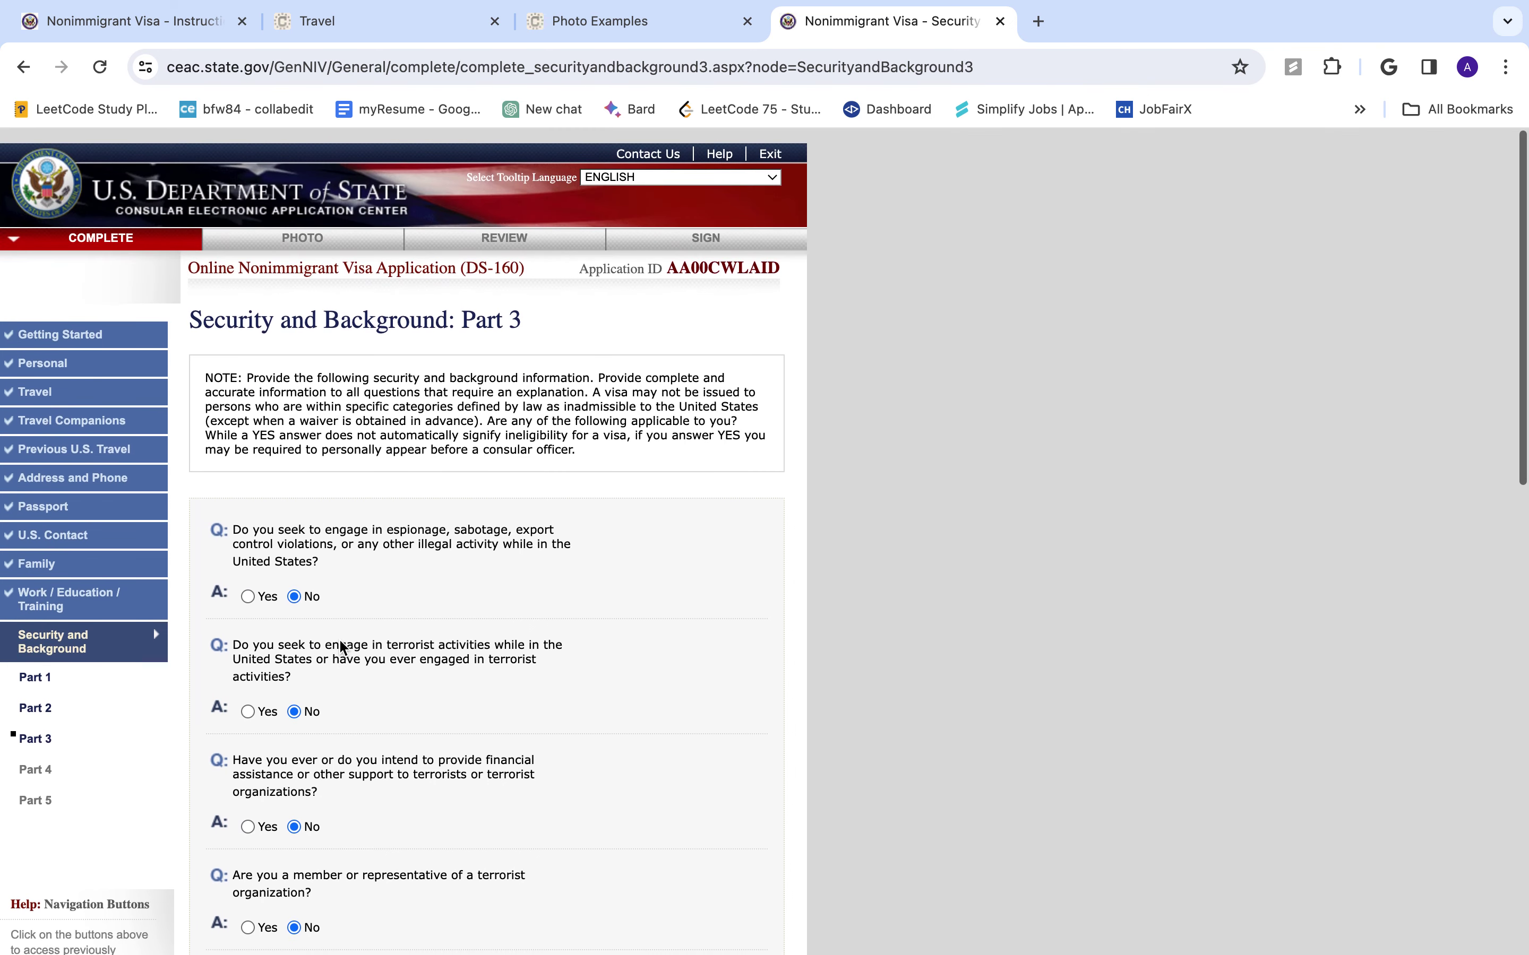
{"action": "scroll", "coordinate": [339, 638], "scroll_direction": "down", "scroll_amount": 5}
- Answer No to the relative-in-terrorism, child soldiers and population-controls questions, then proceed to Part 4
{"action": "left_click", "coordinate": [294, 693]}
{"action": "scroll", "coordinate": [299, 692], "scroll_direction": "down", "scroll_amount": 3}
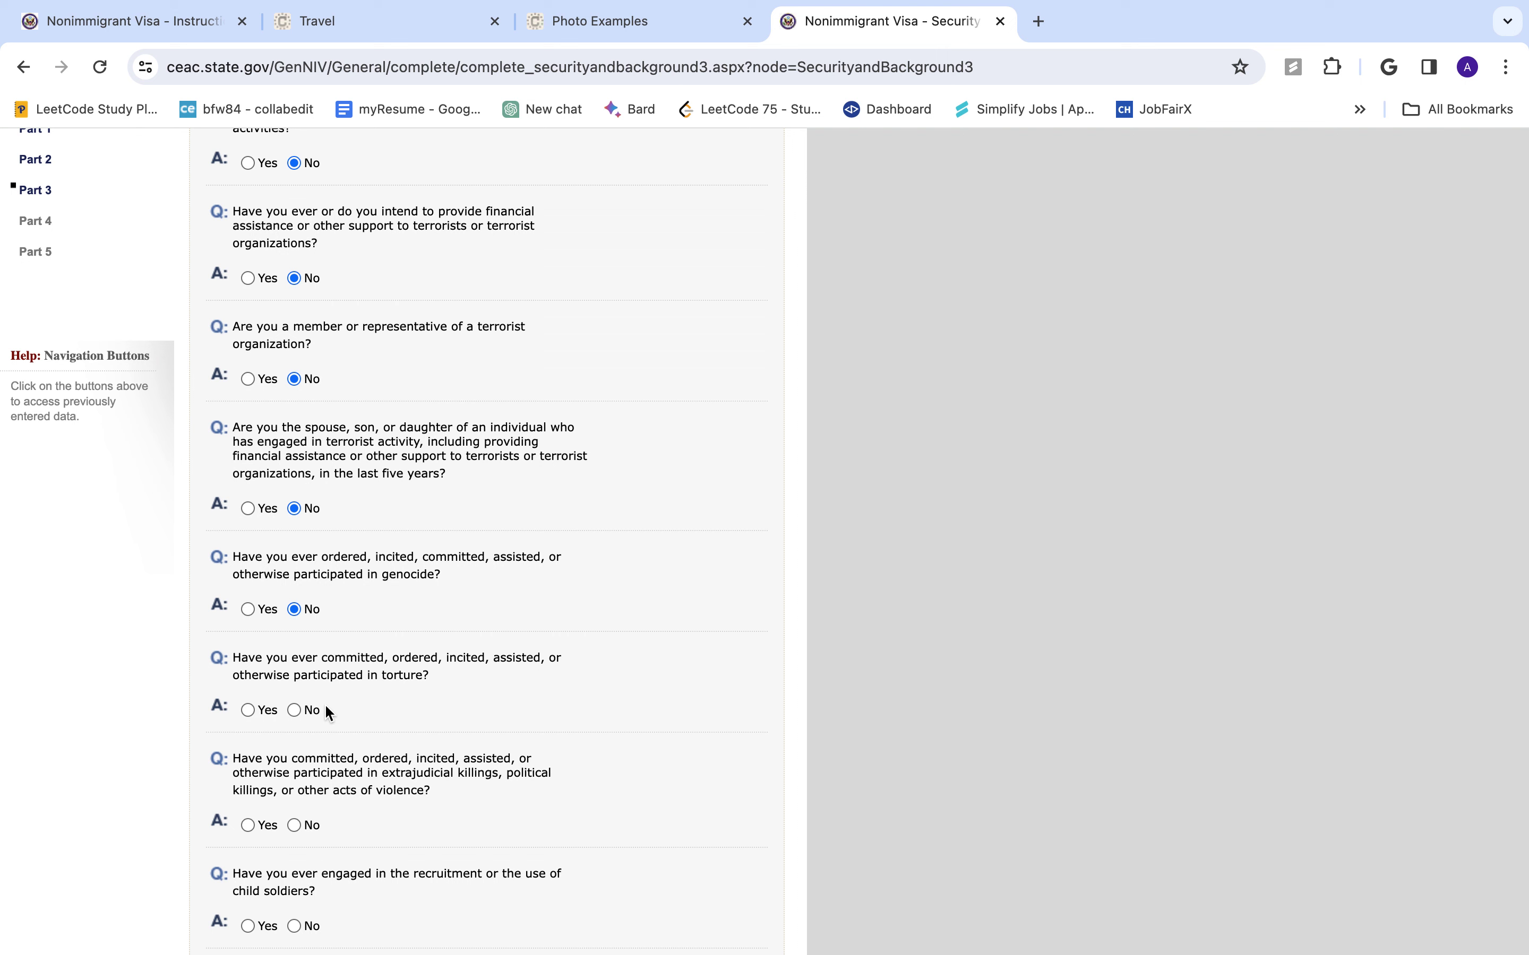
{"action": "scroll", "coordinate": [291, 797], "scroll_direction": "down", "scroll_amount": 2}
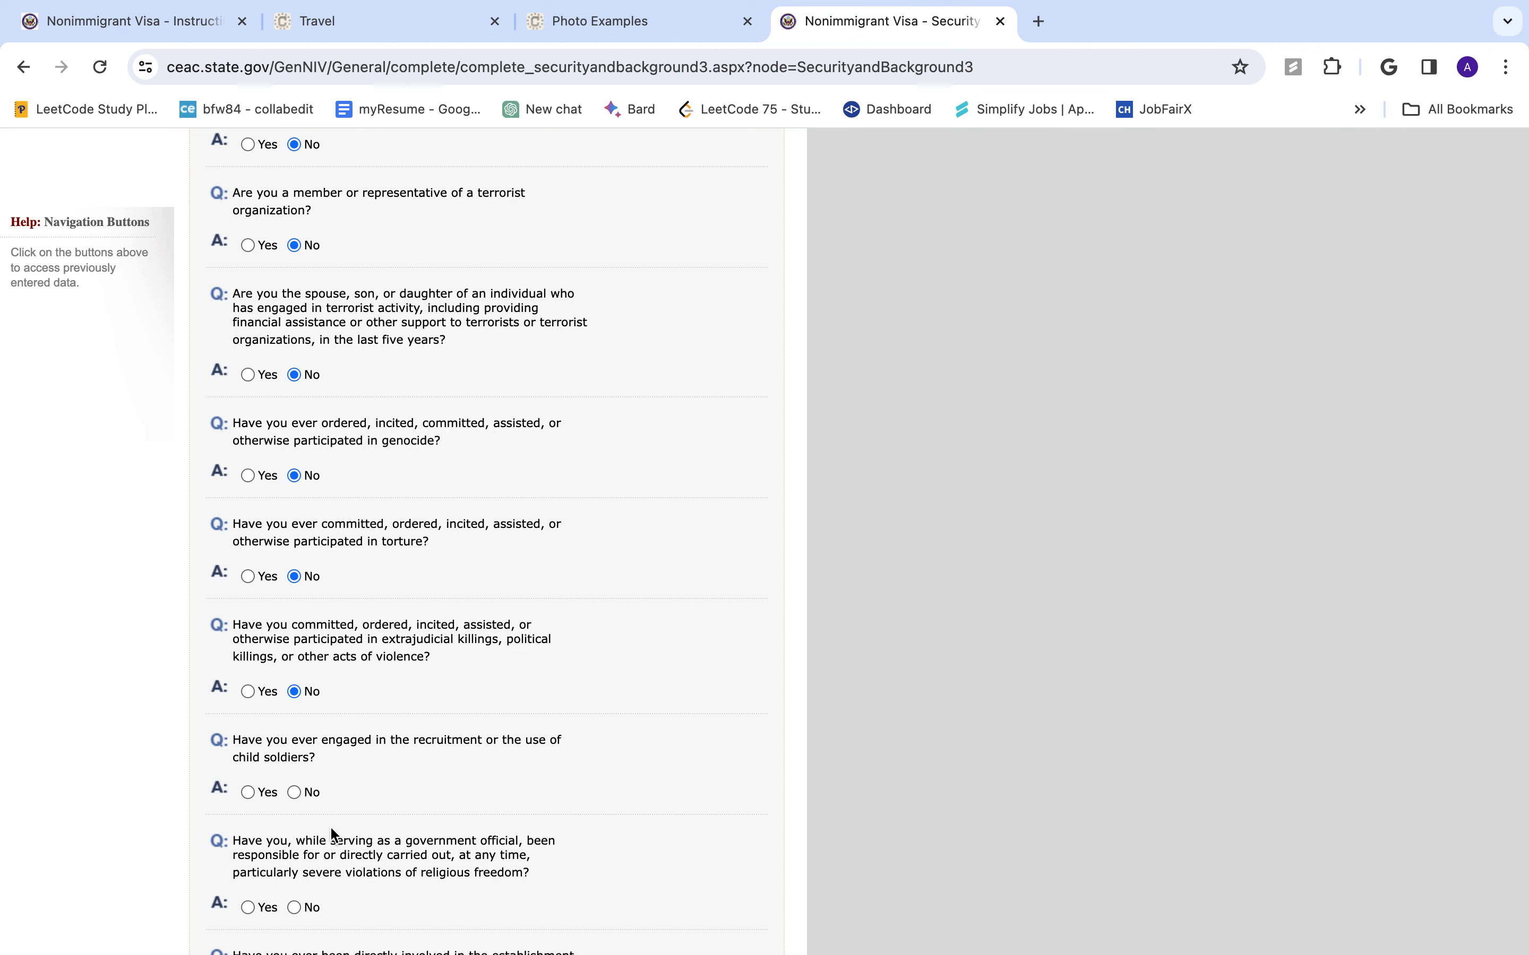
{"action": "left_click", "coordinate": [294, 793]}
{"action": "scroll", "coordinate": [296, 793], "scroll_direction": "down", "scroll_amount": 6}
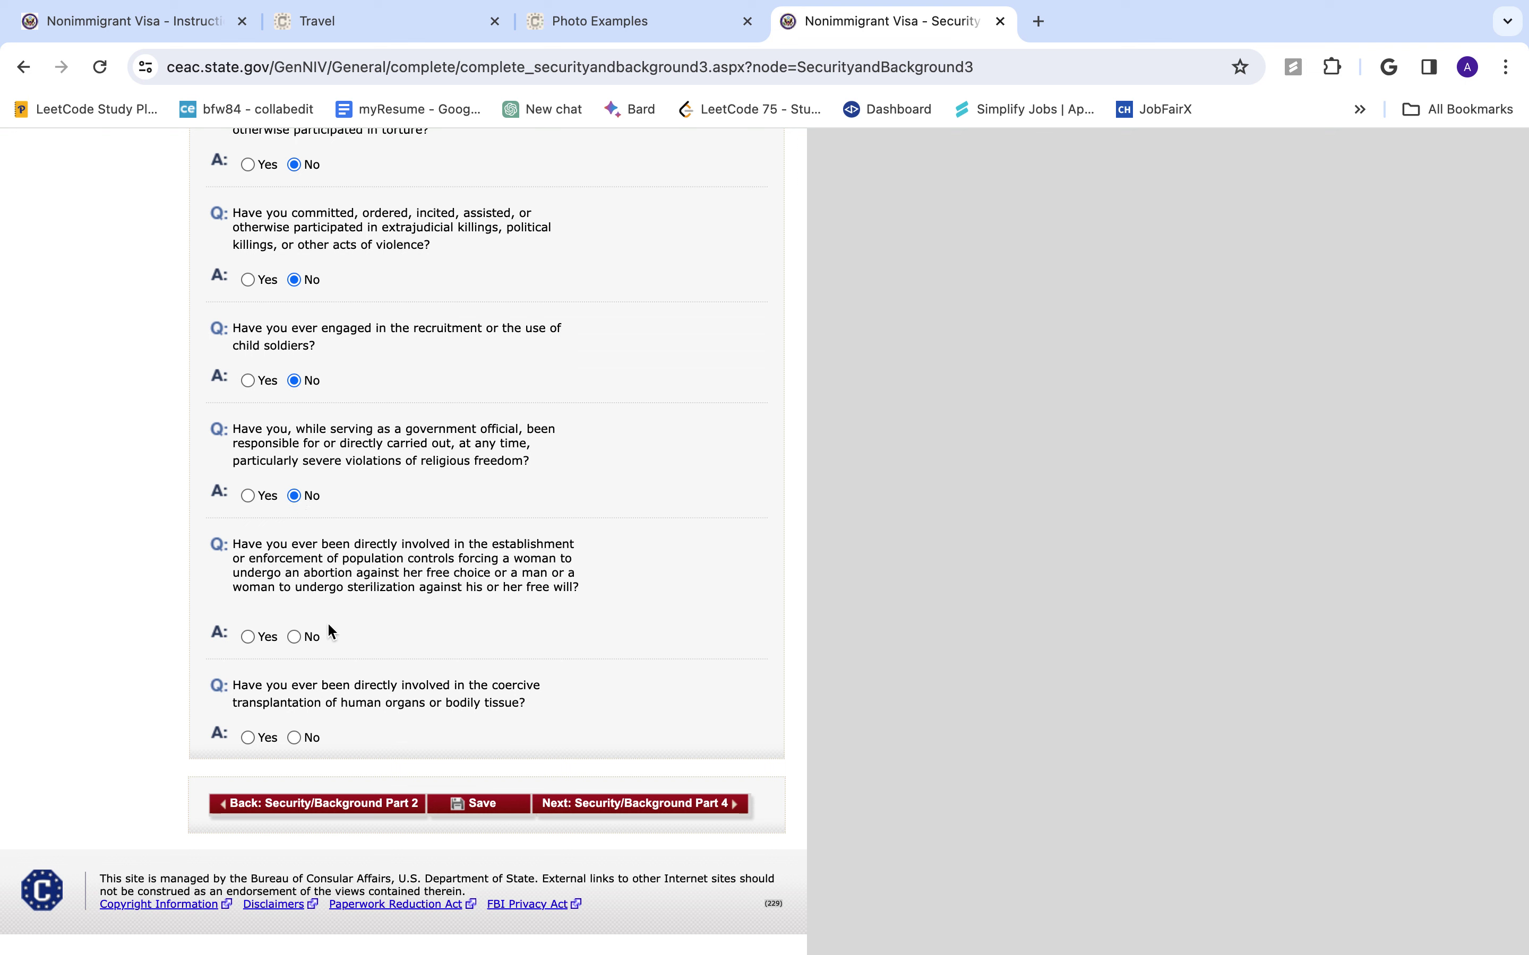
{"action": "left_click", "coordinate": [295, 637]}
{"action": "left_click", "coordinate": [666, 809]}
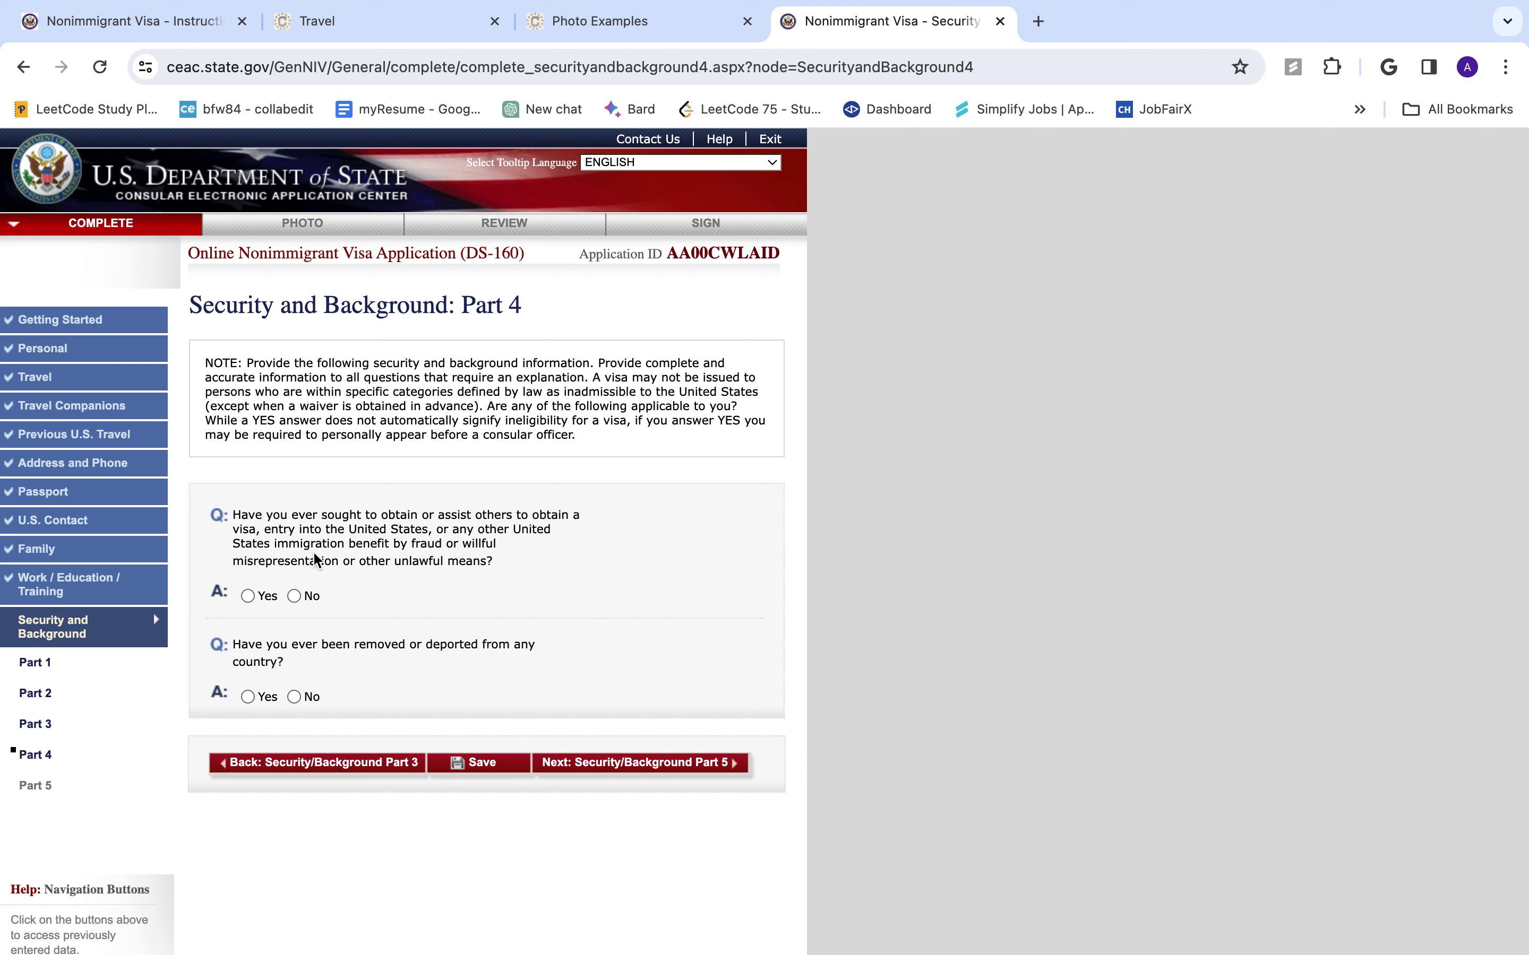
- Answer No to the Part 4 visa fraud and deportation questions and advance to Part 5
{"action": "left_click", "coordinate": [295, 597]}
{"action": "left_click", "coordinate": [295, 697]}
{"action": "left_click", "coordinate": [608, 763]}
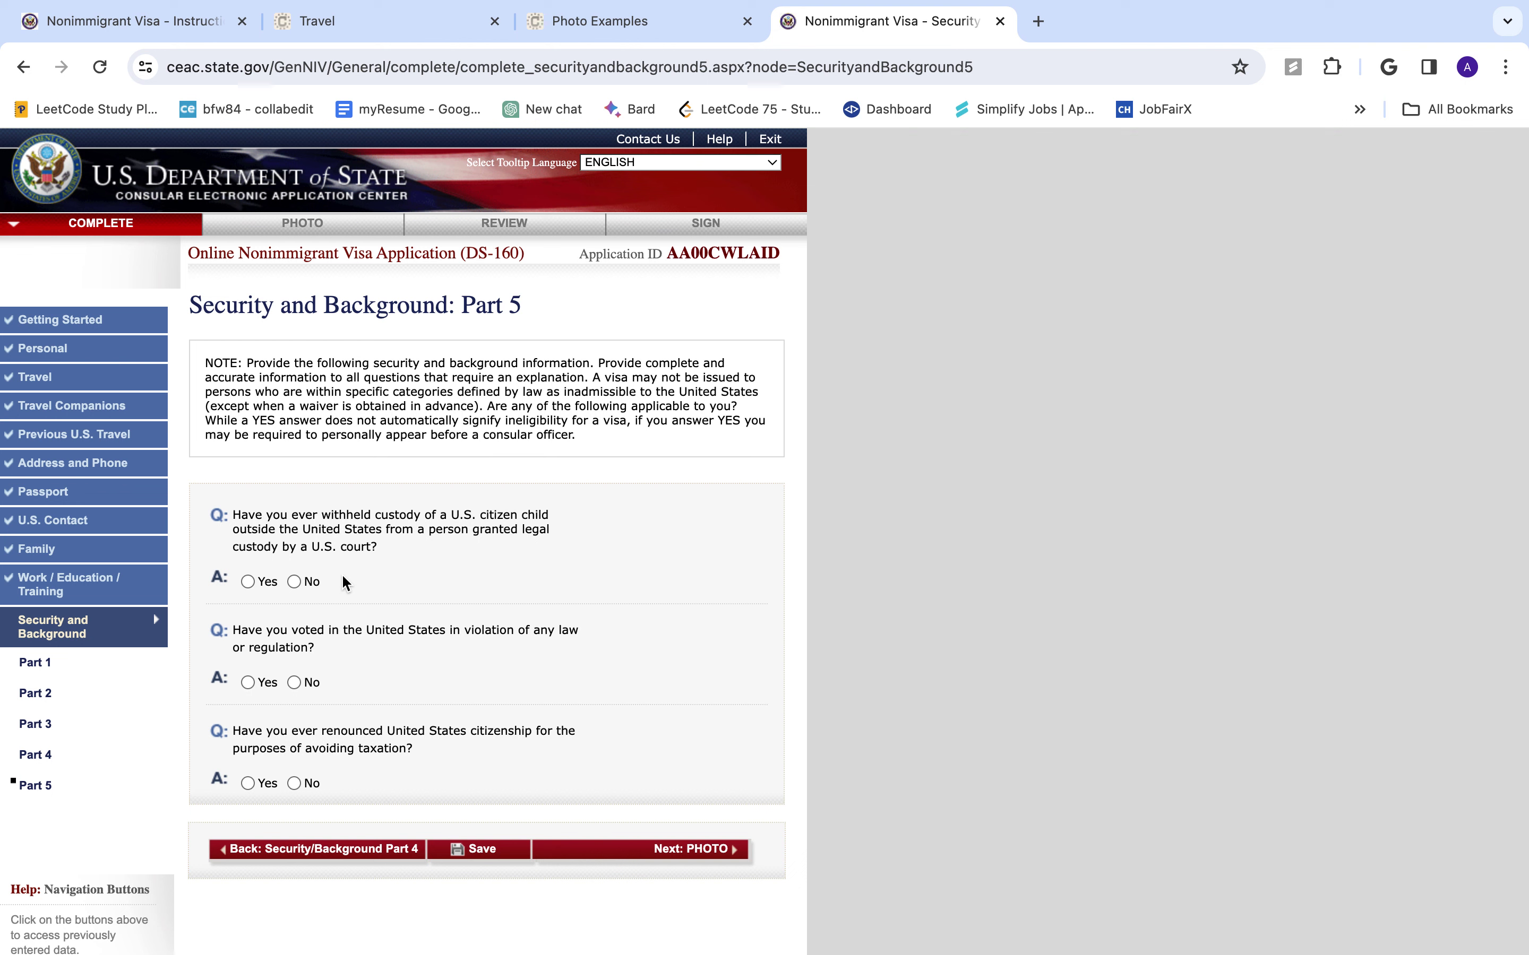
- Answer No to the Part 5 child custody, illegal voting and tax-renunciation questions
{"action": "left_click", "coordinate": [294, 584]}
{"action": "left_click", "coordinate": [294, 683]}
{"action": "left_click", "coordinate": [295, 784]}
- Advance to the Photo step and open the Upload Your Photo submission page
{"action": "left_click", "coordinate": [726, 854]}
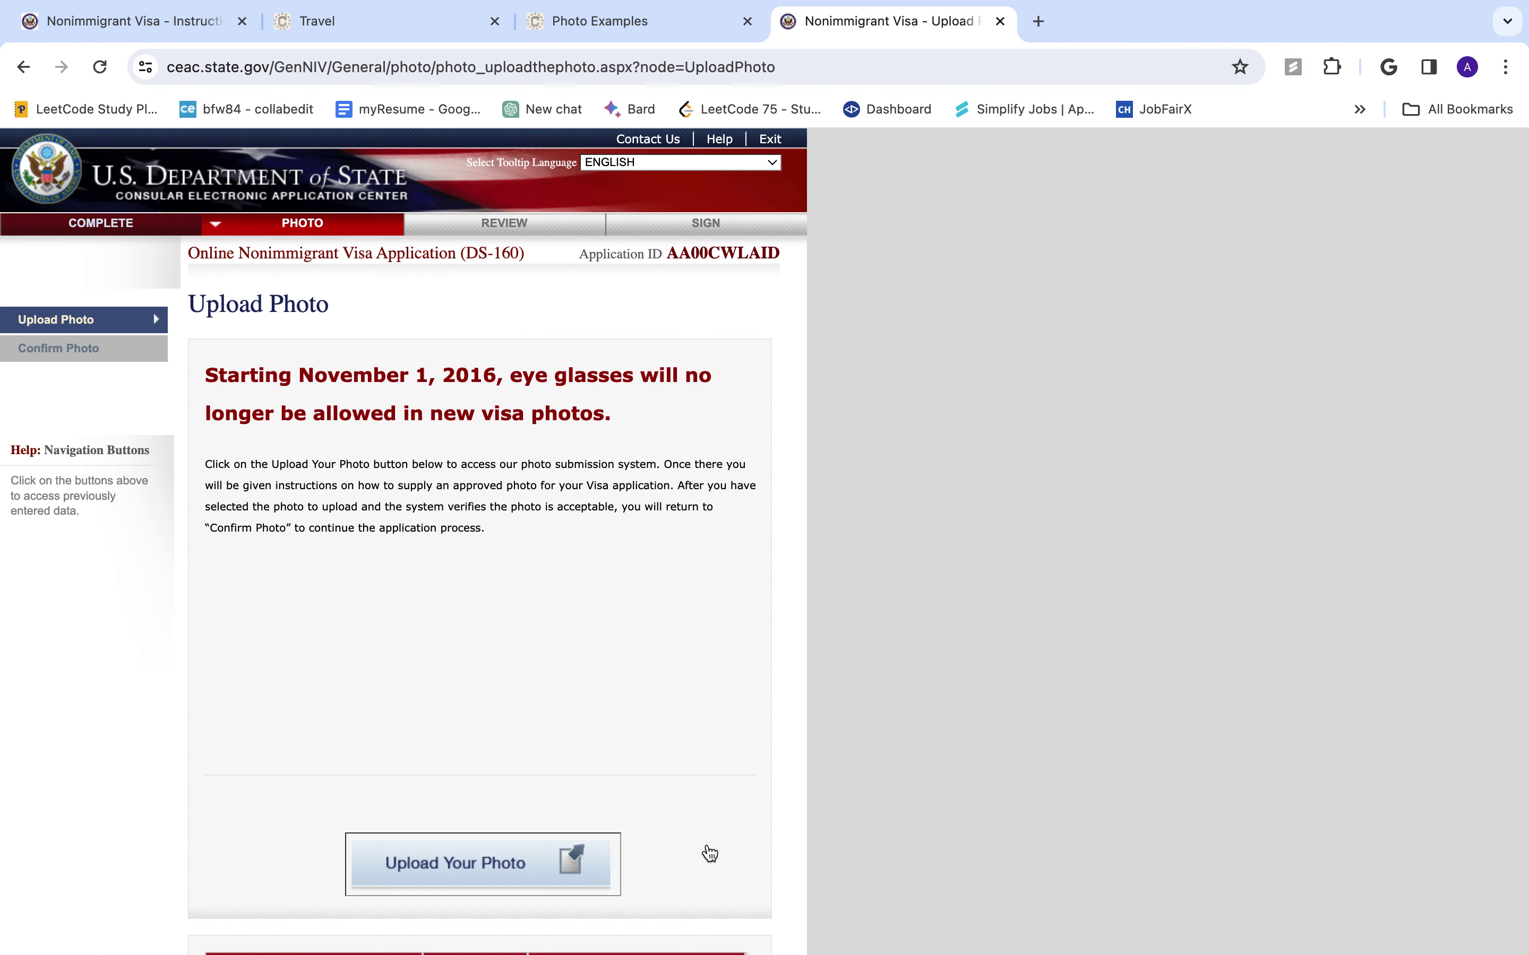
{"action": "scroll", "coordinate": [710, 855], "scroll_direction": "down", "scroll_amount": 2}
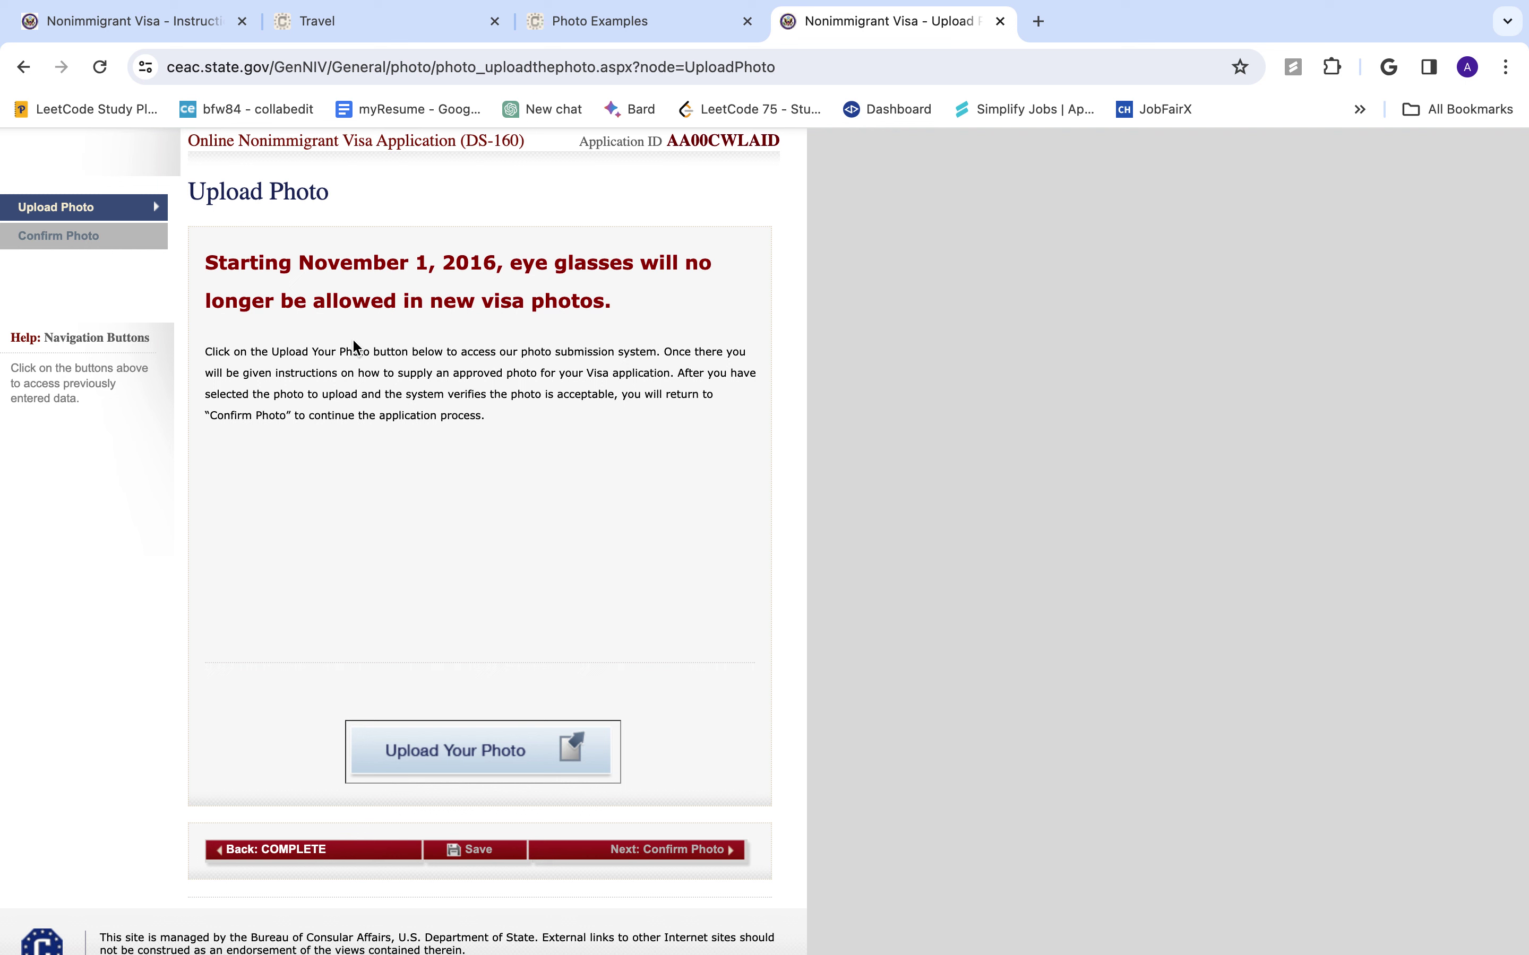
{"action": "scroll", "coordinate": [457, 537], "scroll_direction": "down", "scroll_amount": 2}
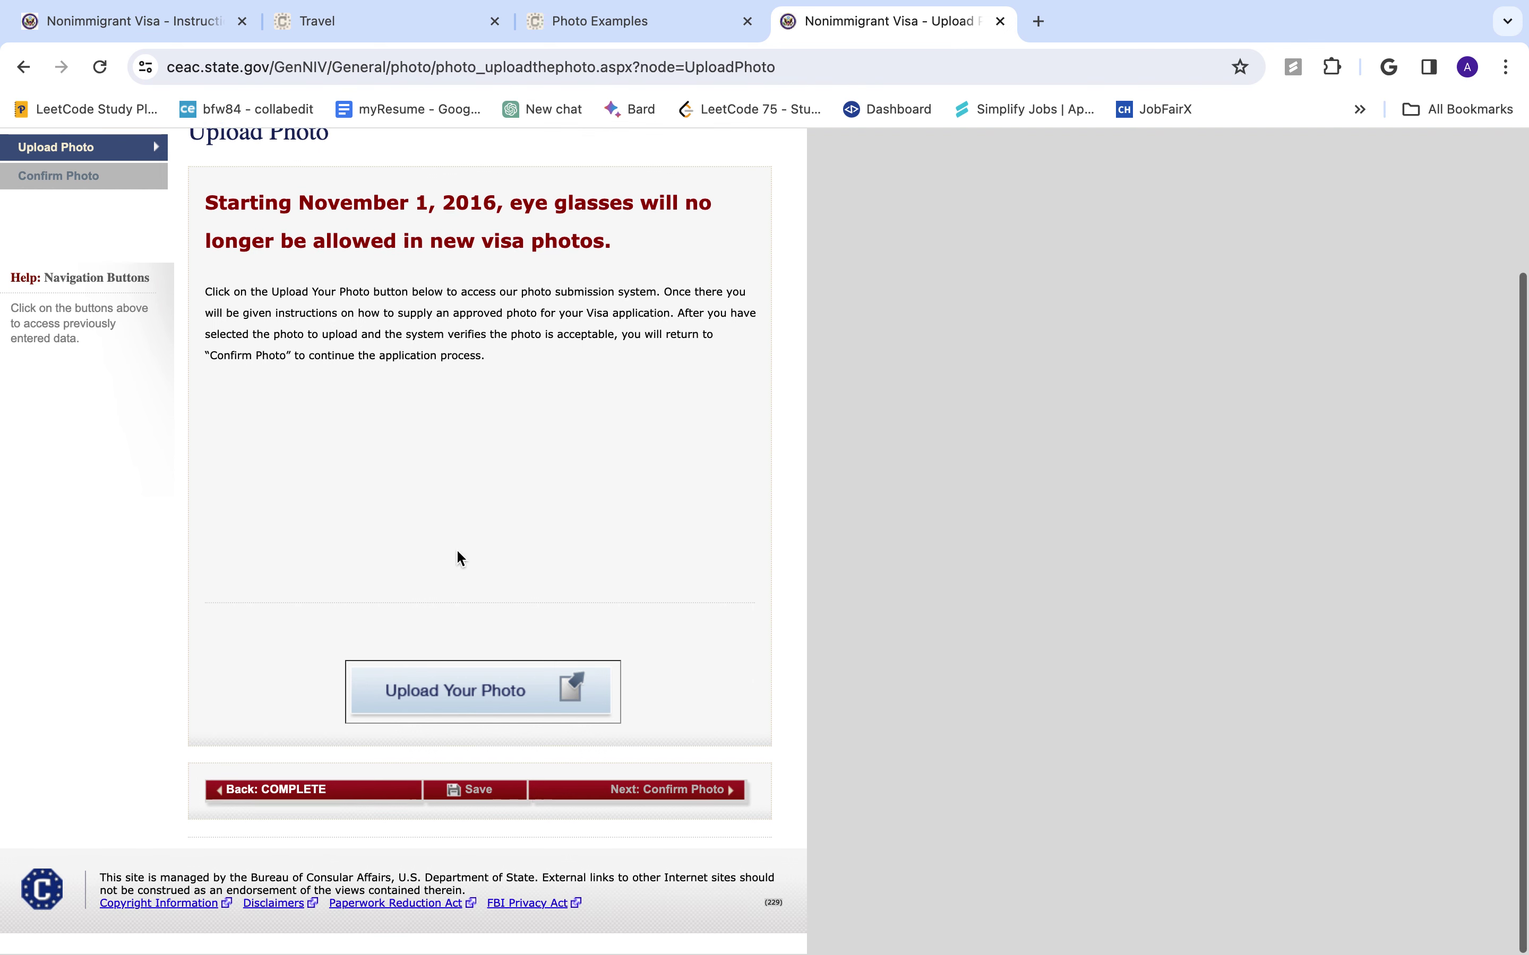
{"action": "left_click", "coordinate": [464, 689]}
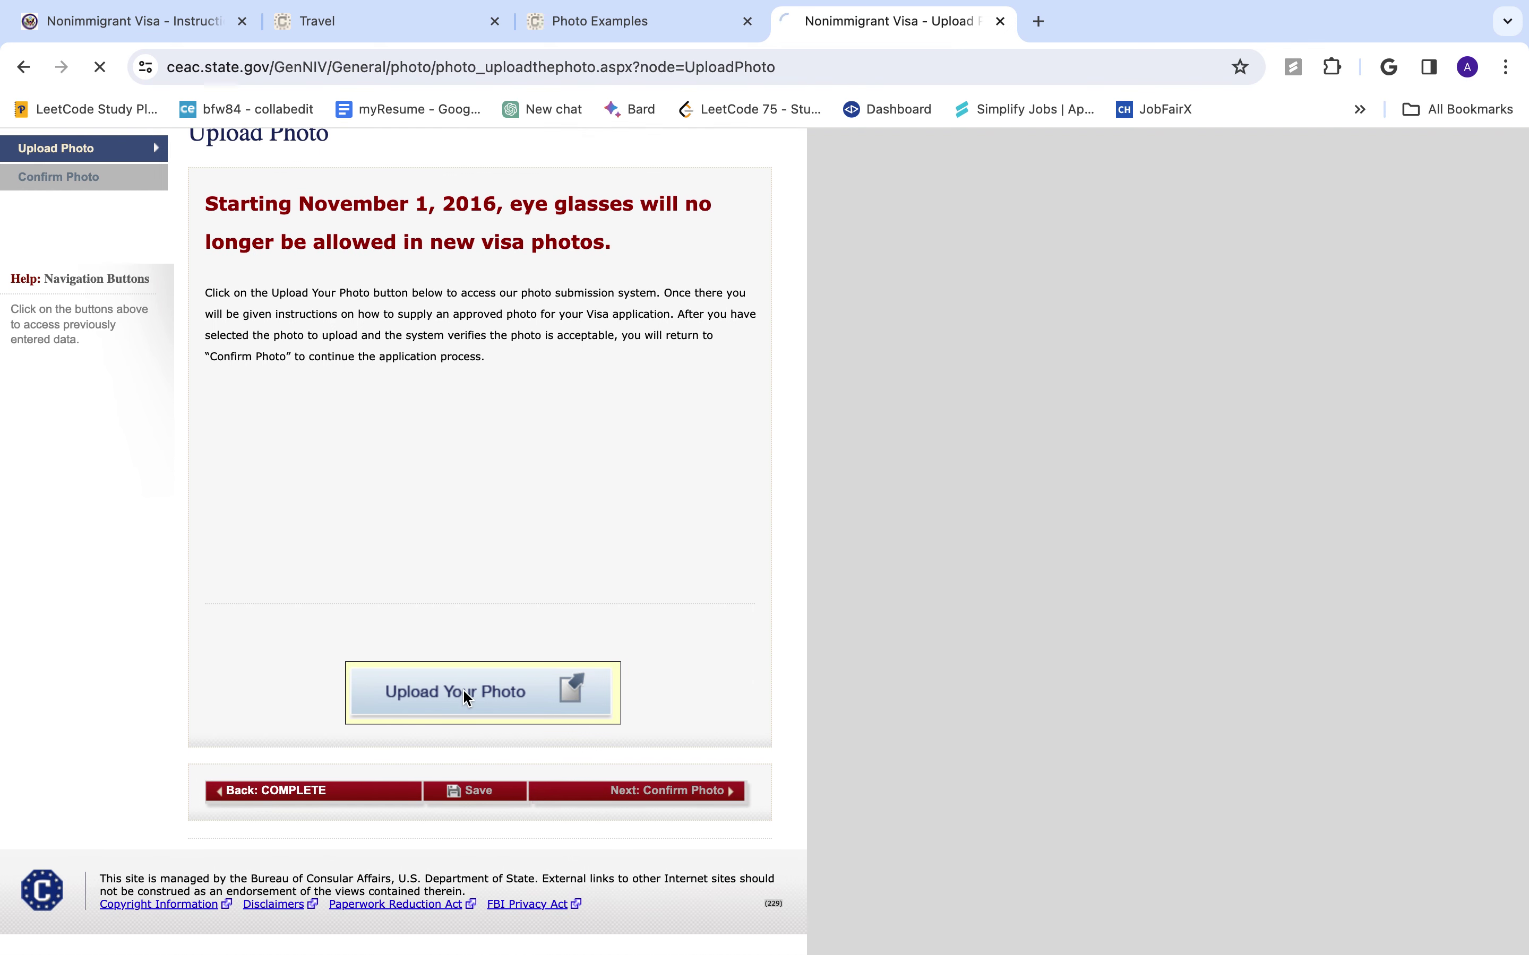
{"action": "scroll", "coordinate": [506, 691], "scroll_direction": "down", "scroll_amount": 2}
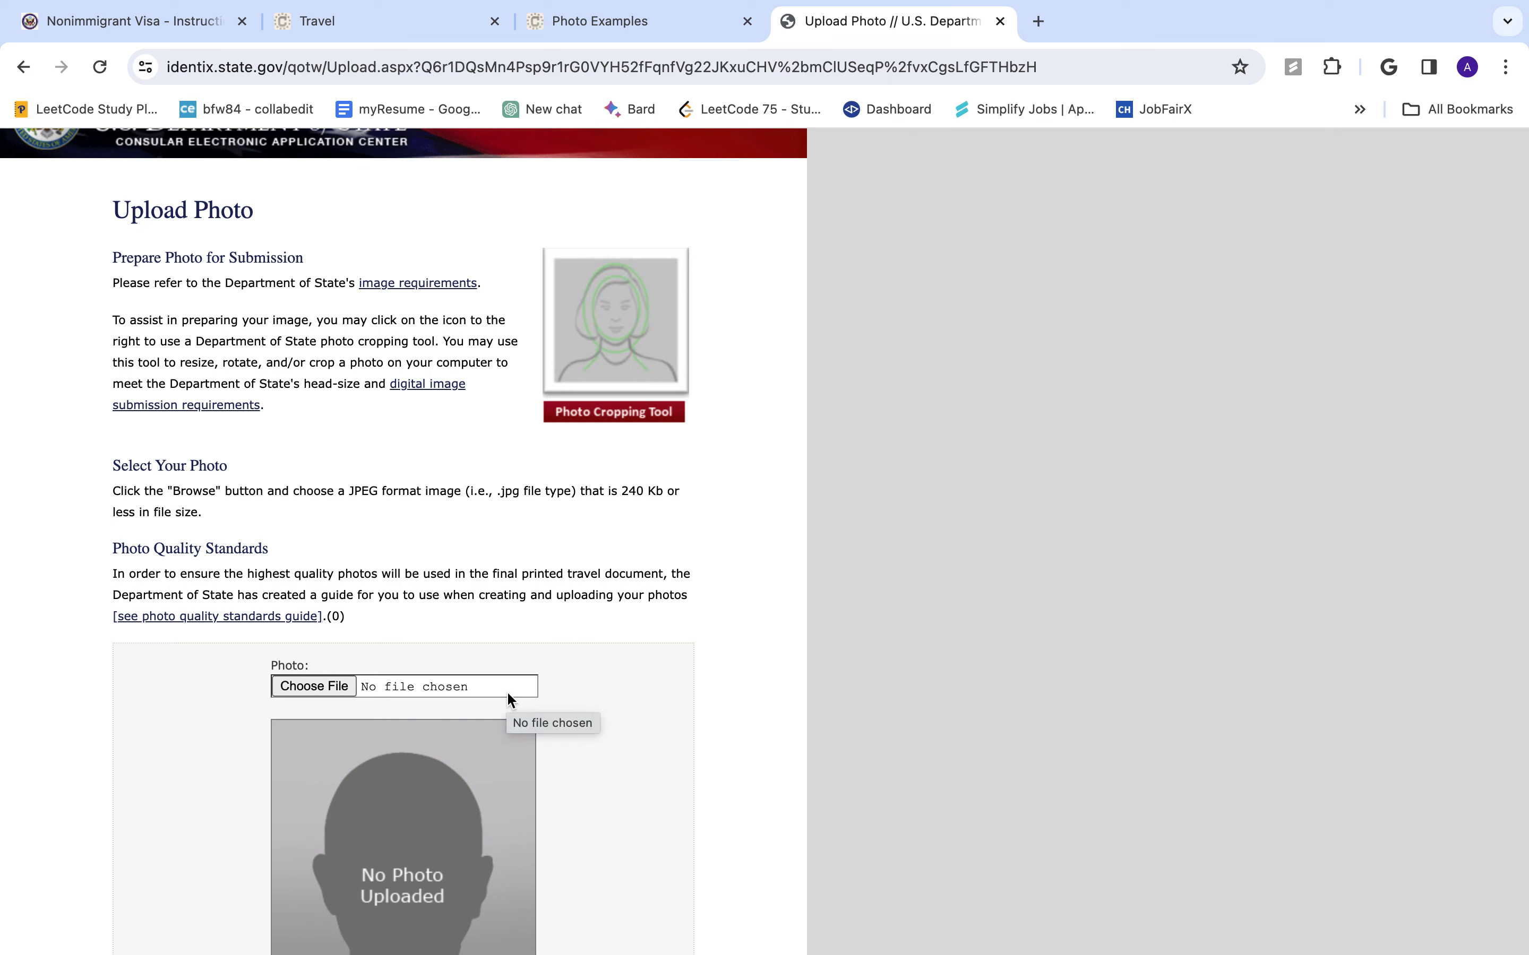
- Open the photo quality standards guide in a new tab and read through the requirements
{"action": "left_click", "coordinate": [261, 623], "text": "super"}
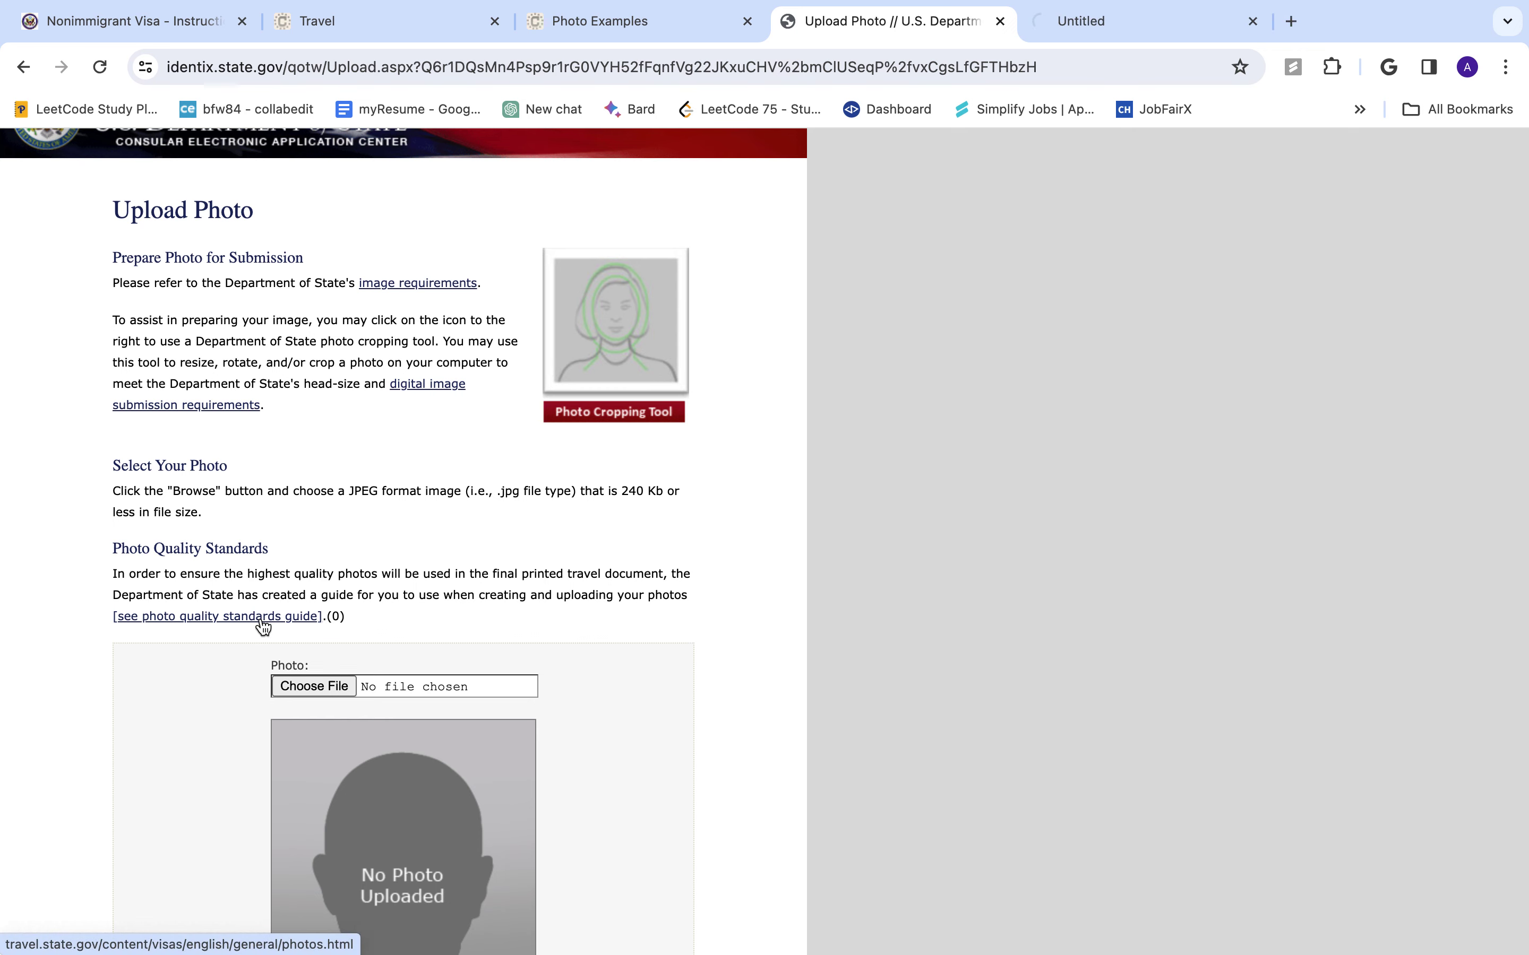
{"action": "left_click", "coordinate": [1151, 32]}
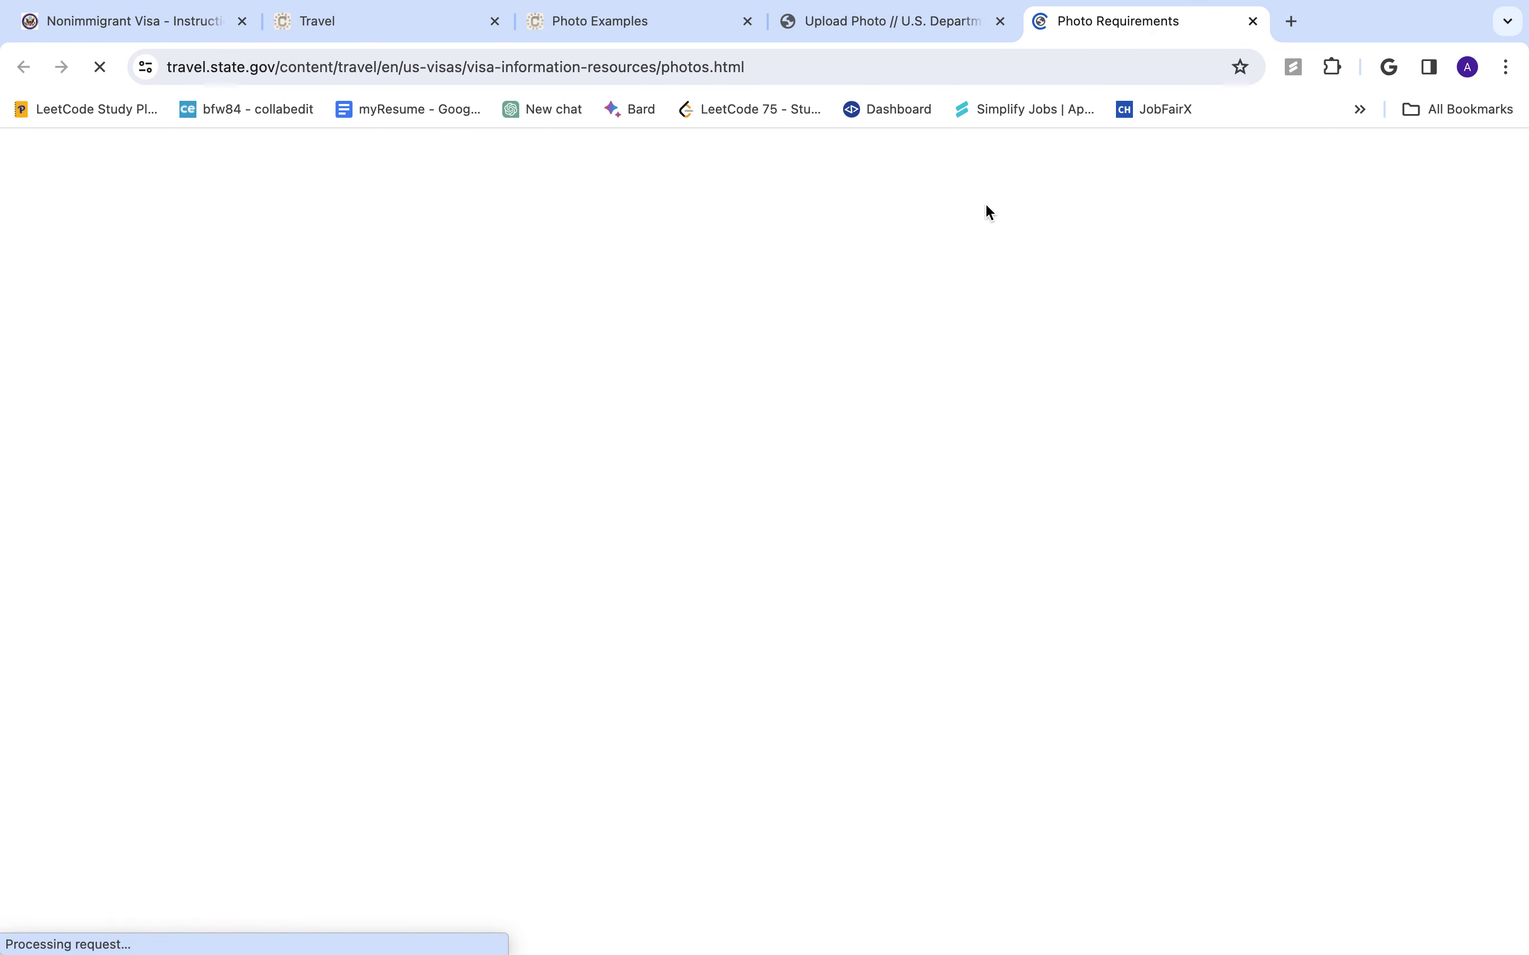
{"action": "scroll", "coordinate": [774, 681], "scroll_direction": "down", "scroll_amount": 5}
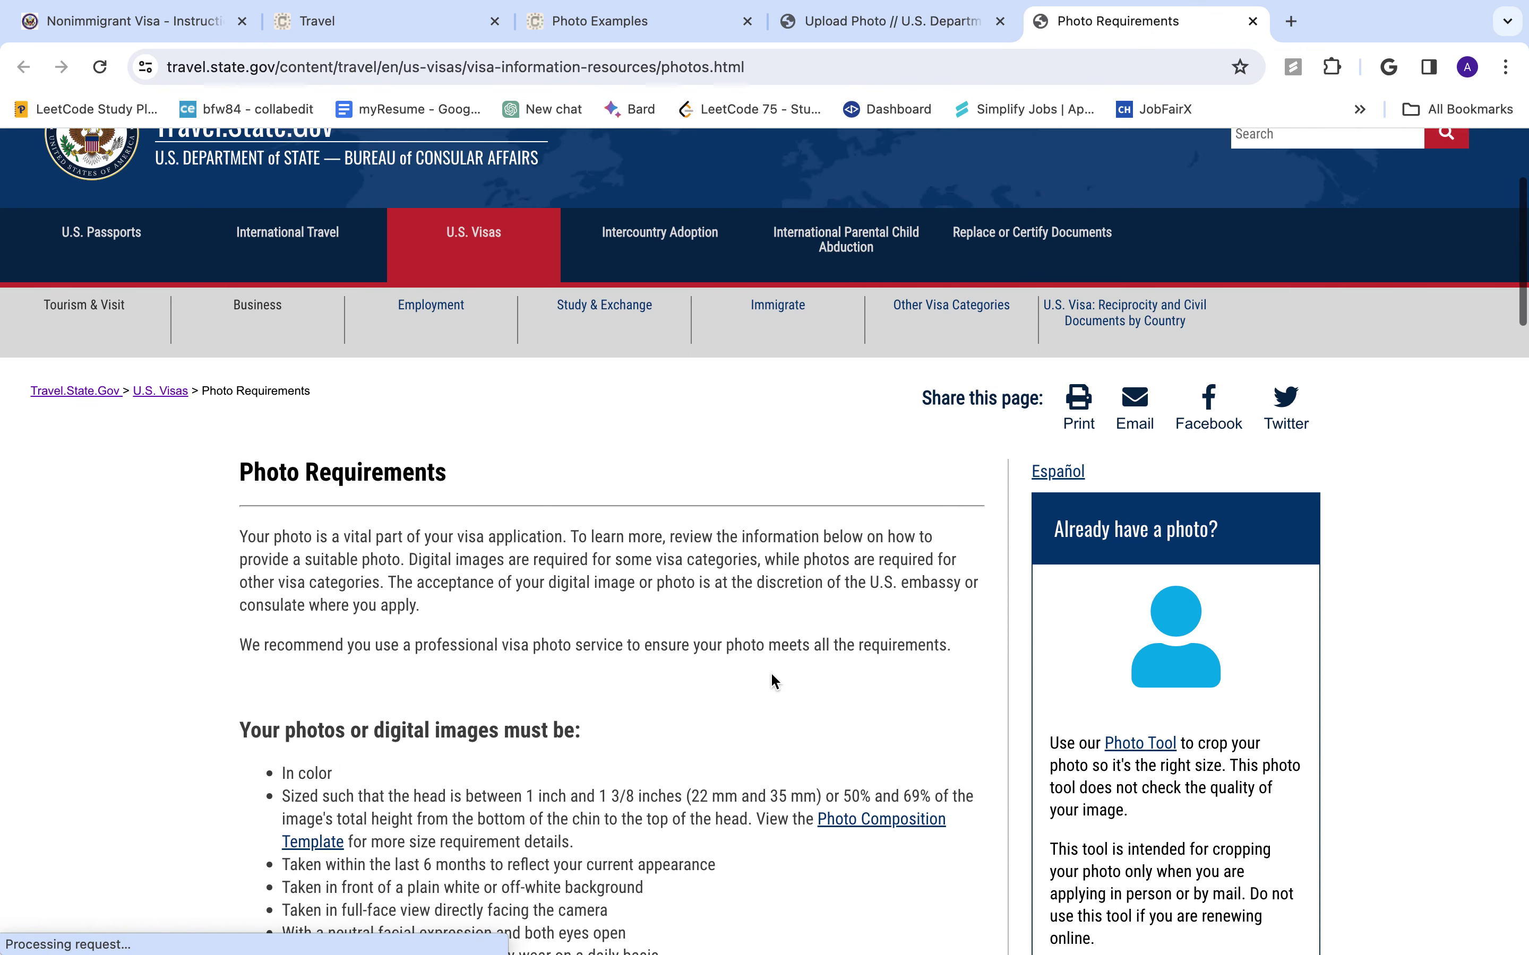
{"action": "scroll", "coordinate": [459, 657], "scroll_direction": "down", "scroll_amount": 1}
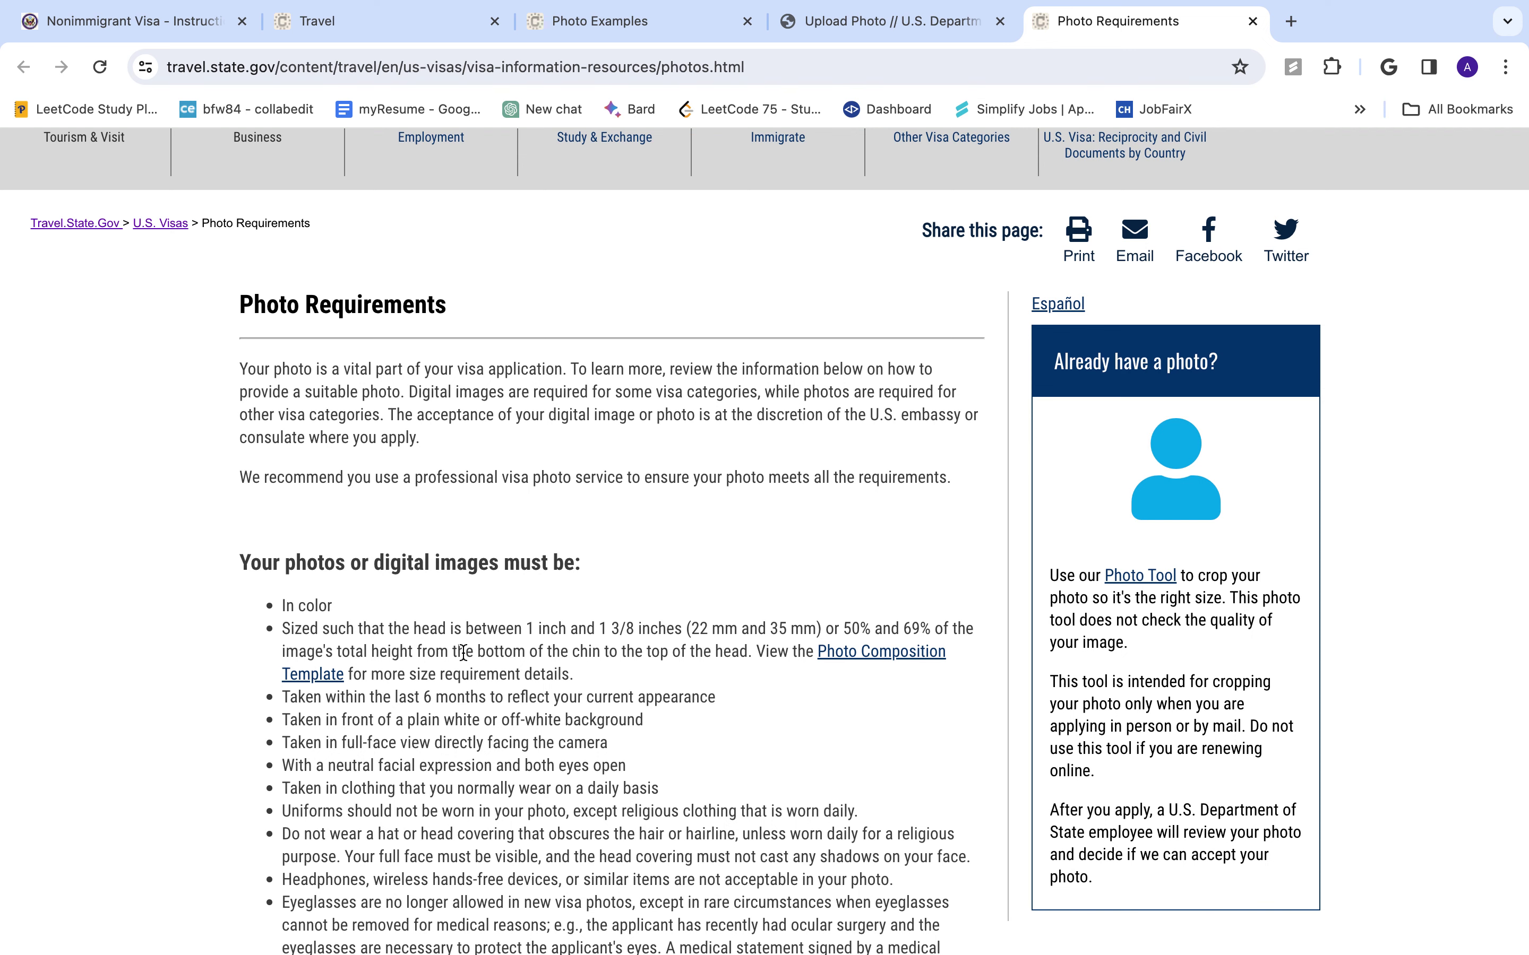
{"action": "scroll", "coordinate": [463, 653], "scroll_direction": "down", "scroll_amount": 2}
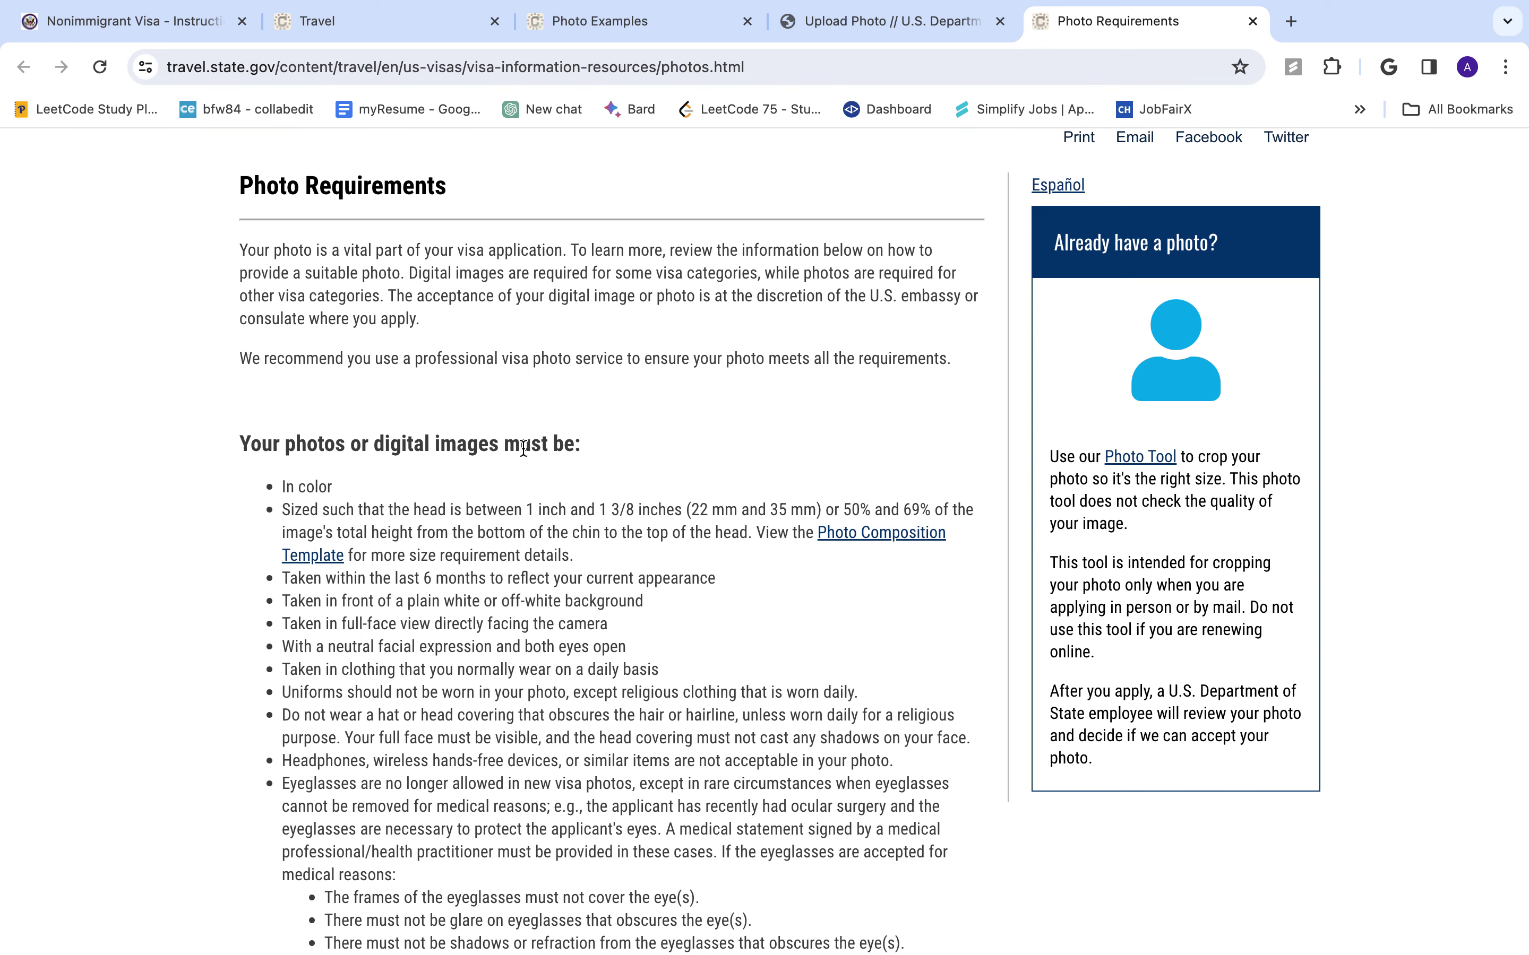
{"action": "scroll", "coordinate": [349, 647], "scroll_direction": "down", "scroll_amount": 5}
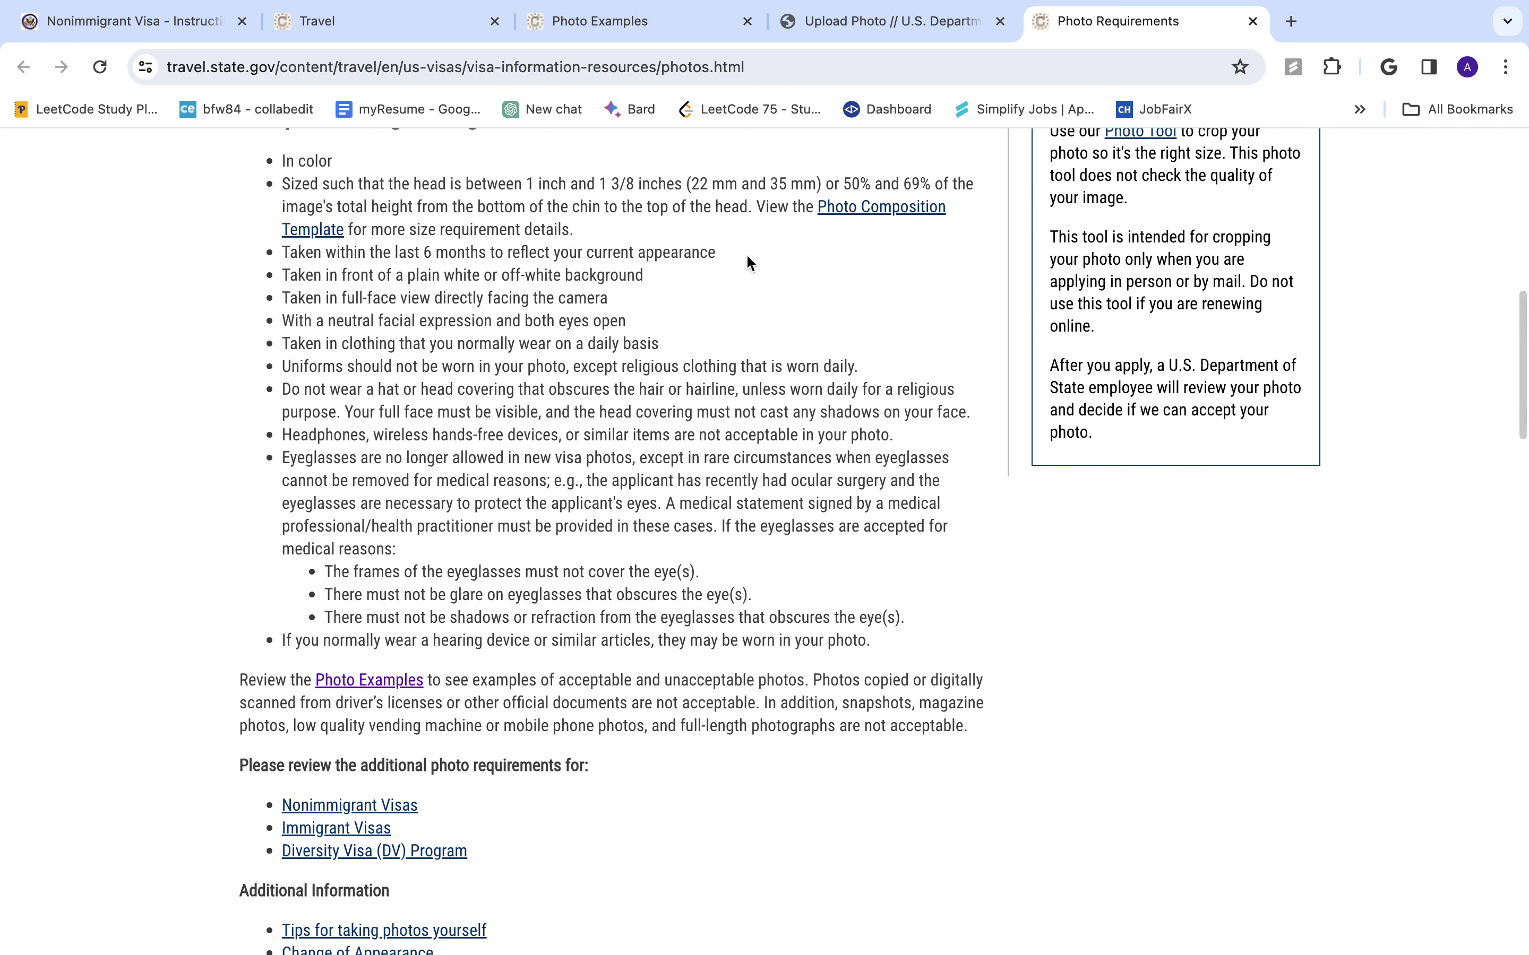
{"action": "scroll", "coordinate": [583, 790], "scroll_direction": "down", "scroll_amount": 7}
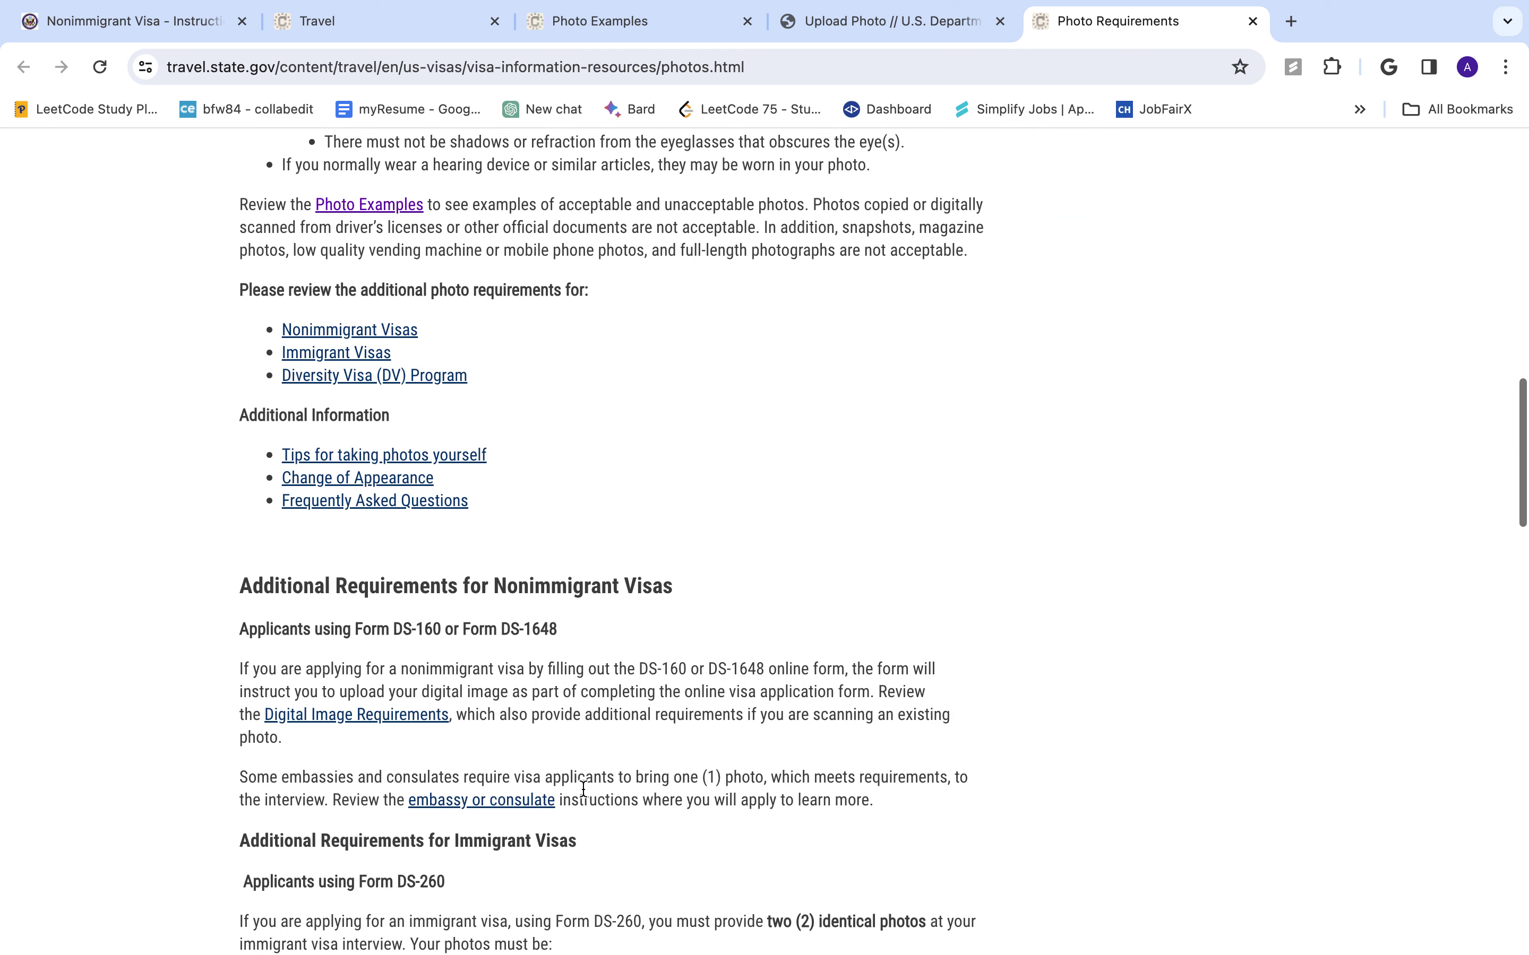
{"action": "scroll", "coordinate": [583, 790], "scroll_direction": "up", "scroll_amount": 1}
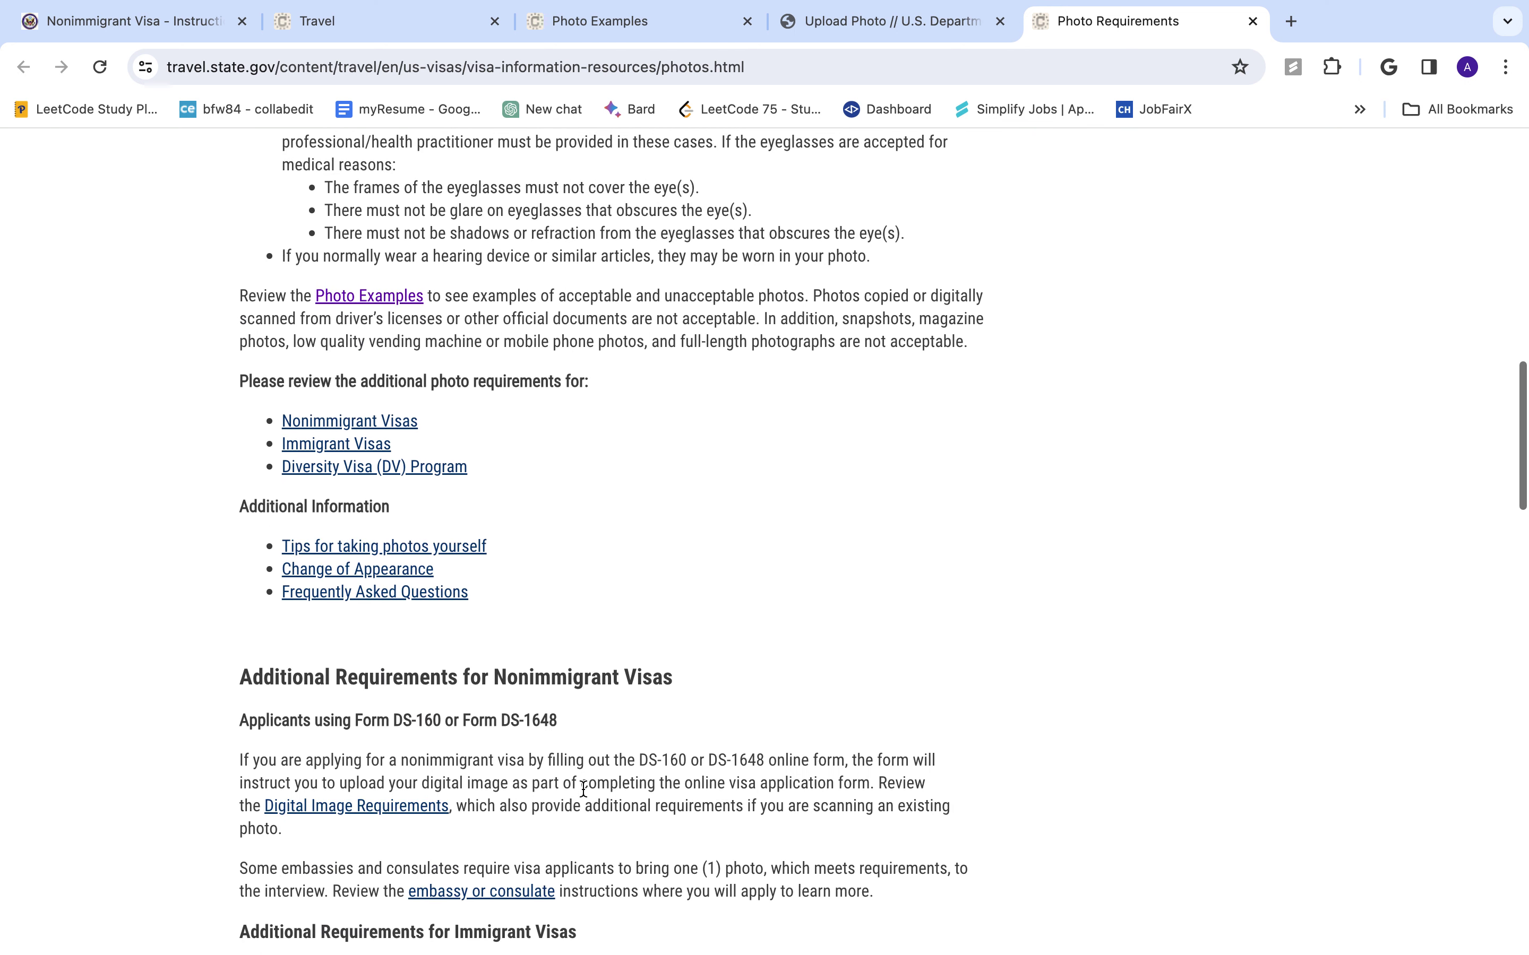
- Browse the Photo Examples page, then return to the Upload Photo tab
{"action": "left_click", "coordinate": [369, 297]}
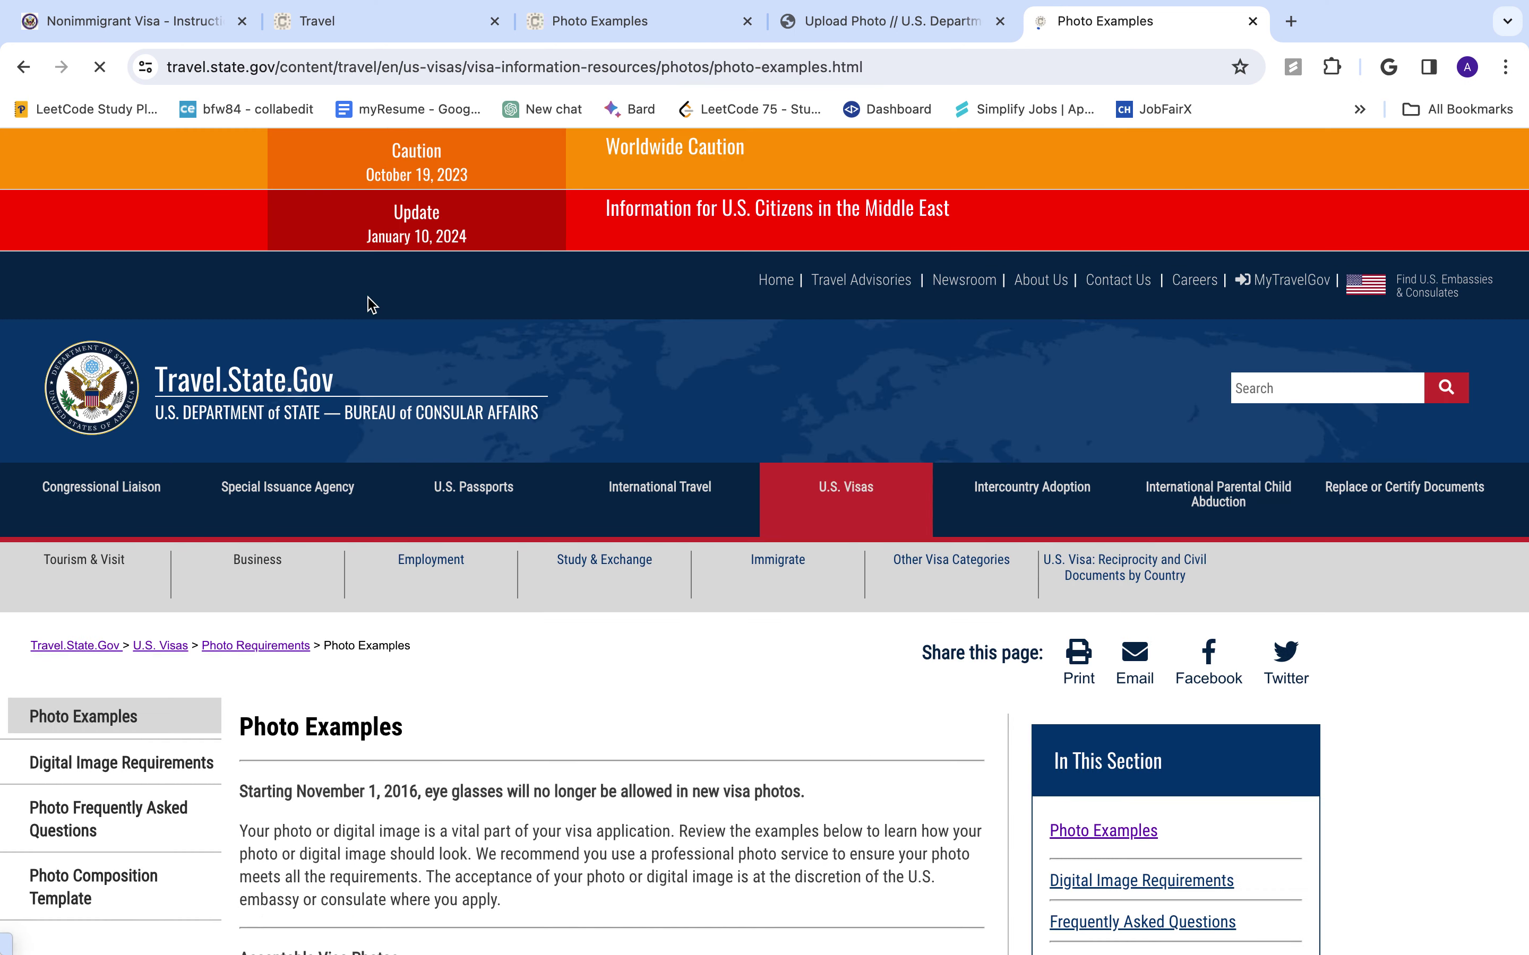
{"action": "scroll", "coordinate": [543, 611], "scroll_direction": "down", "scroll_amount": 8}
{"action": "scroll", "coordinate": [475, 764], "scroll_direction": "down", "scroll_amount": 4}
{"action": "scroll", "coordinate": [475, 764], "scroll_direction": "down", "scroll_amount": 3}
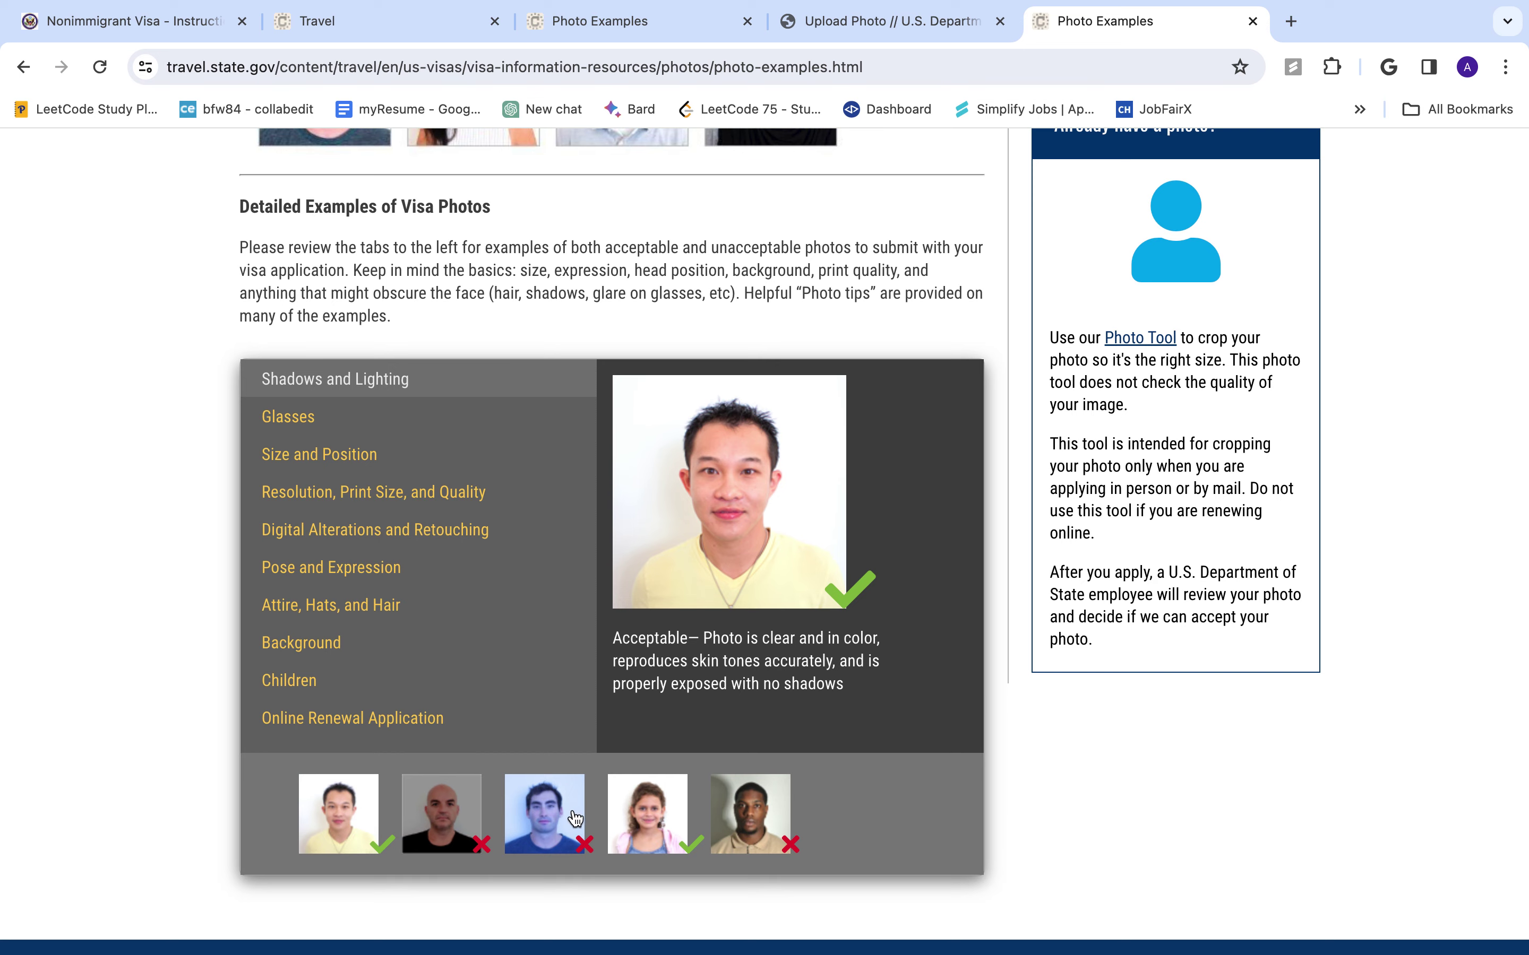
{"action": "scroll", "coordinate": [779, 831], "scroll_direction": "up", "scroll_amount": 5}
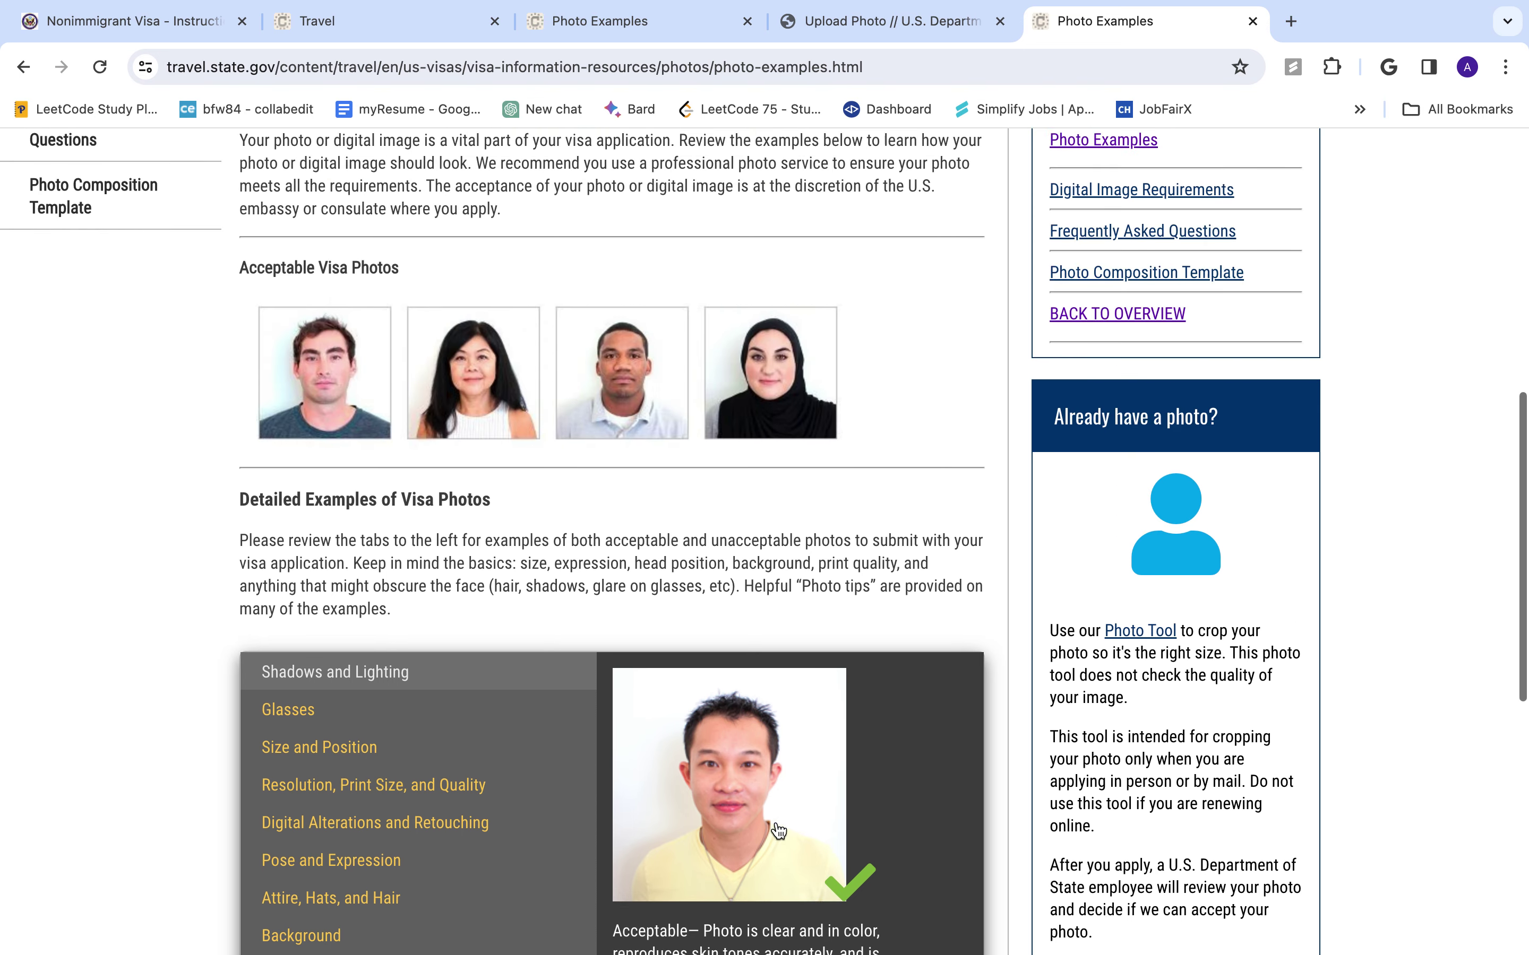
{"action": "scroll", "coordinate": [777, 825], "scroll_direction": "up", "scroll_amount": 10}
{"action": "scroll", "coordinate": [775, 821], "scroll_direction": "down", "scroll_amount": 2}
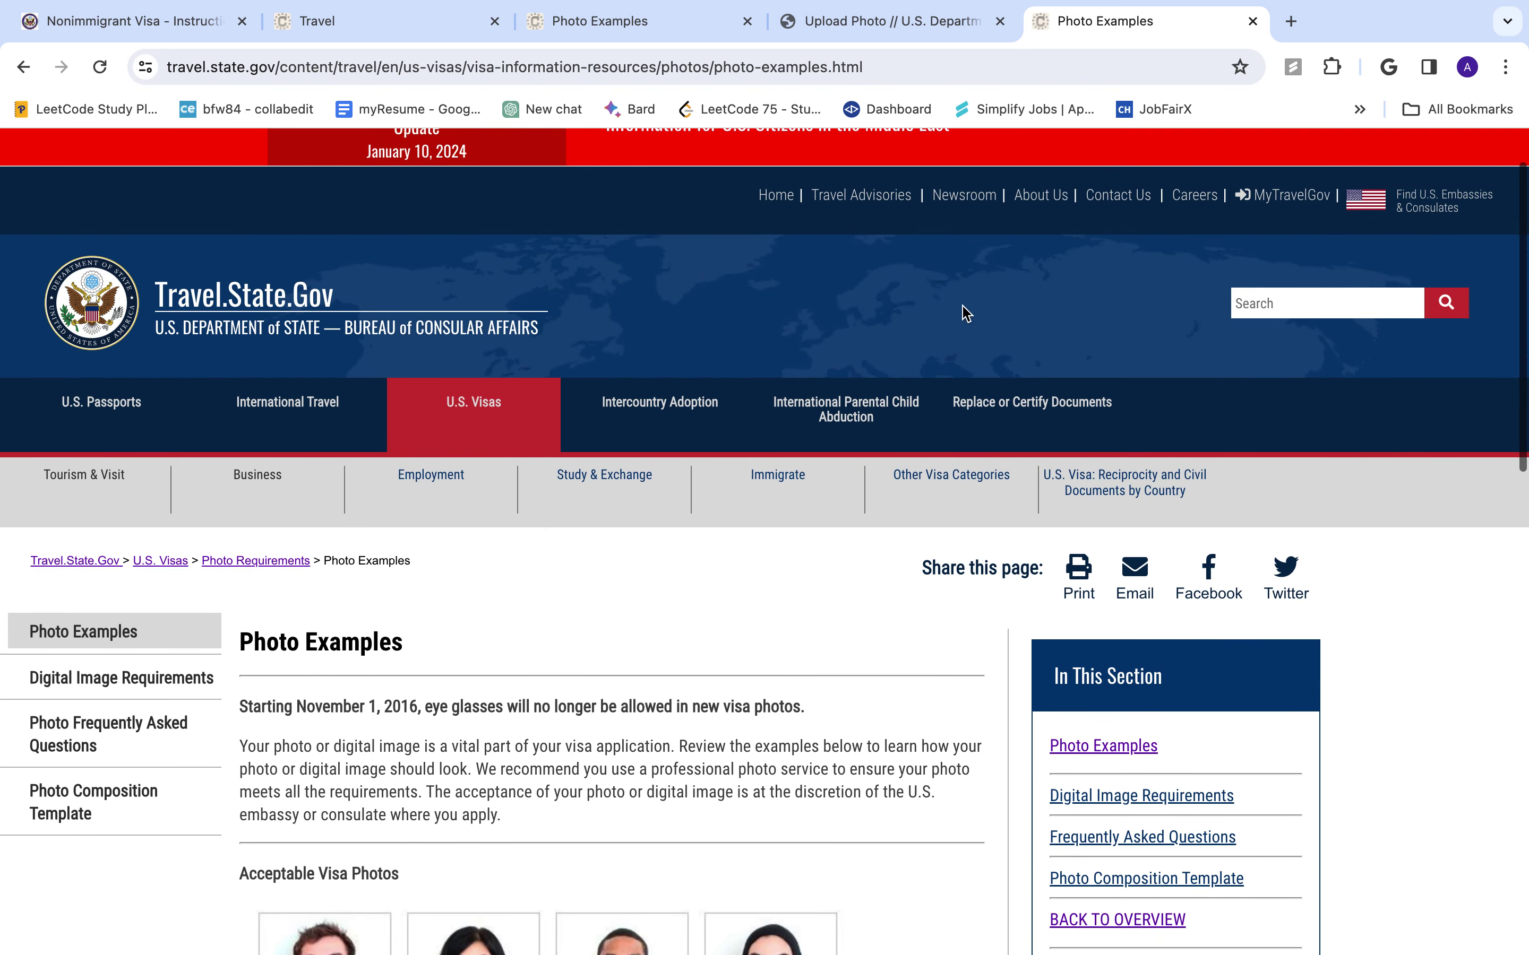
{"action": "left_click", "coordinate": [925, 38]}
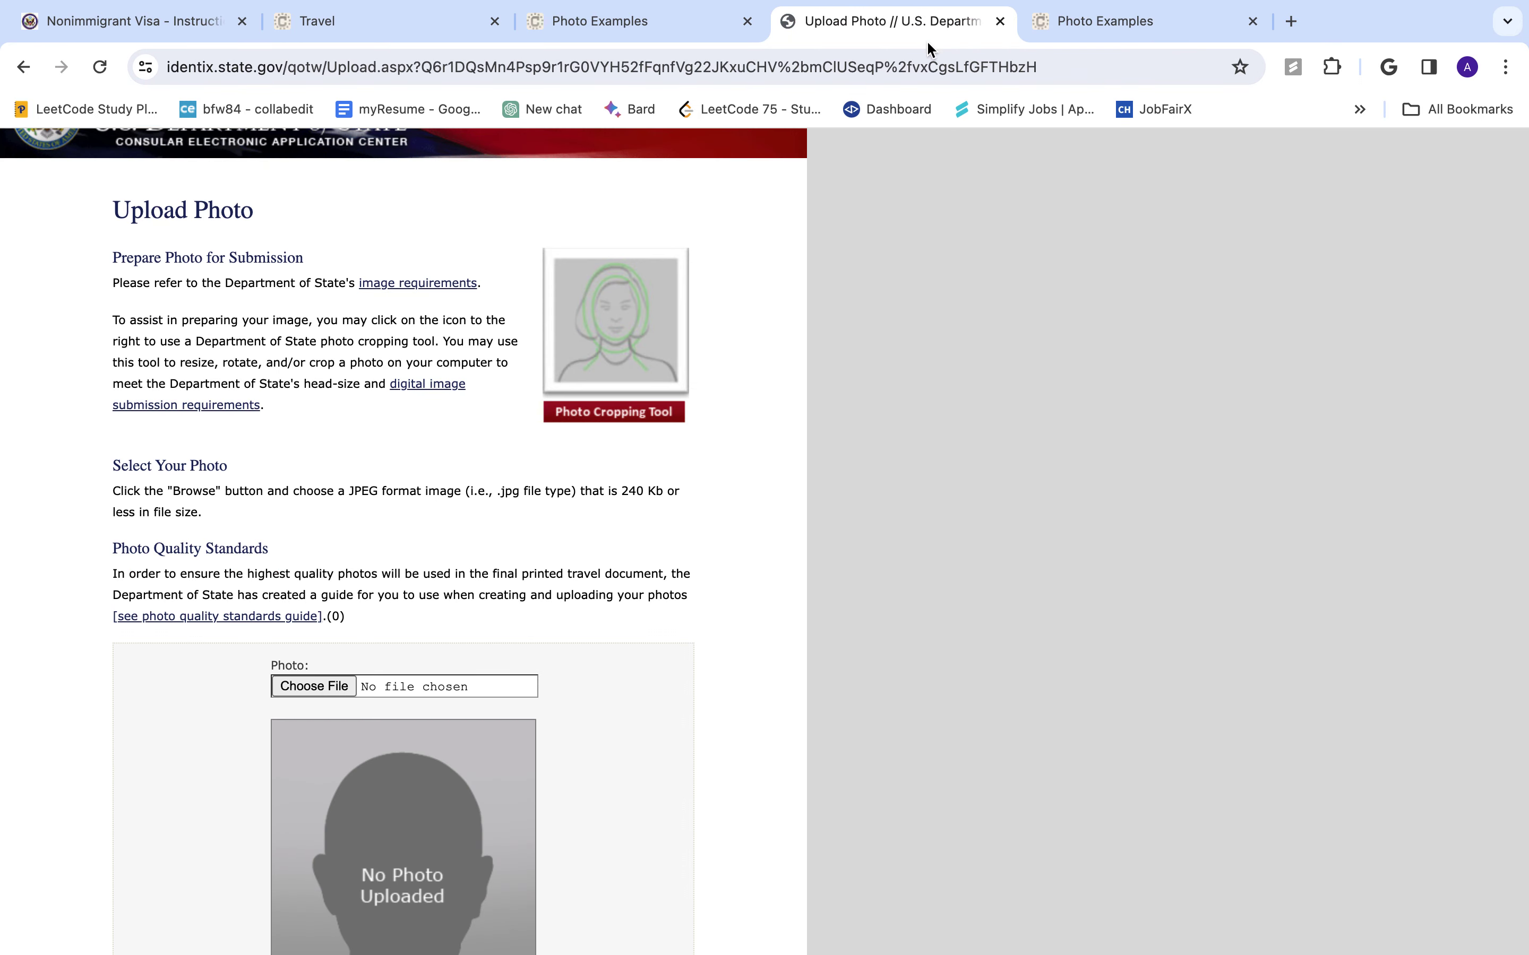
- Recheck the photo examples tab and attempt an upload with no file chosen
{"action": "scroll", "coordinate": [687, 392], "scroll_direction": "down", "scroll_amount": 5}
{"action": "scroll", "coordinate": [688, 394], "scroll_direction": "up", "scroll_amount": 5}
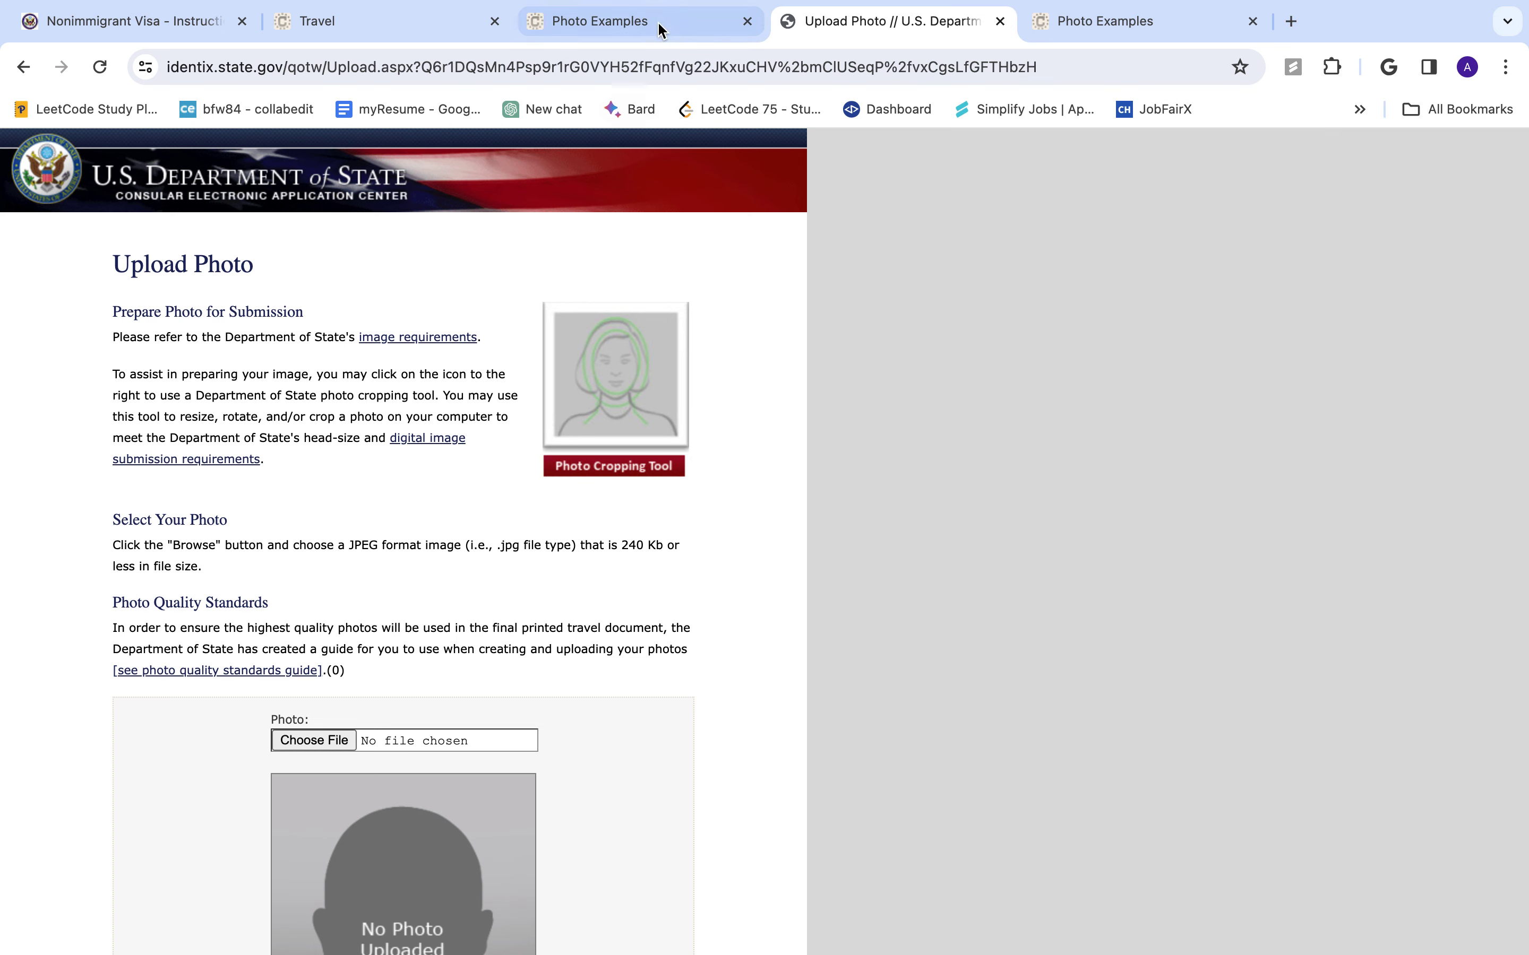
{"action": "left_click", "coordinate": [674, 21]}
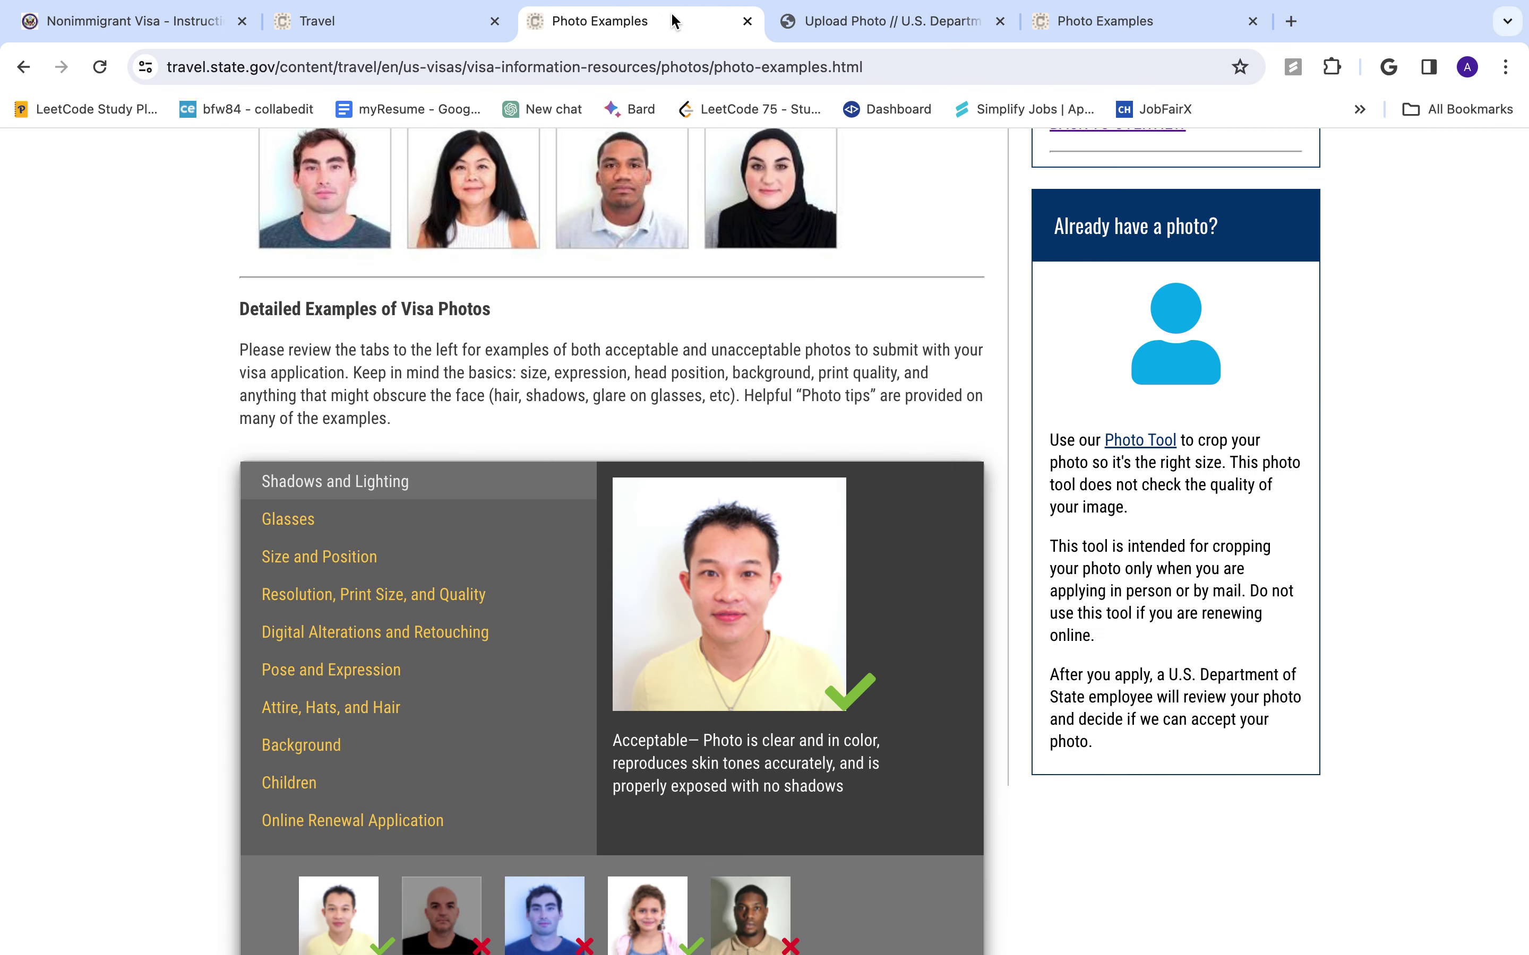
{"action": "left_click", "coordinate": [880, 21]}
{"action": "scroll", "coordinate": [611, 493], "scroll_direction": "down", "scroll_amount": 5}
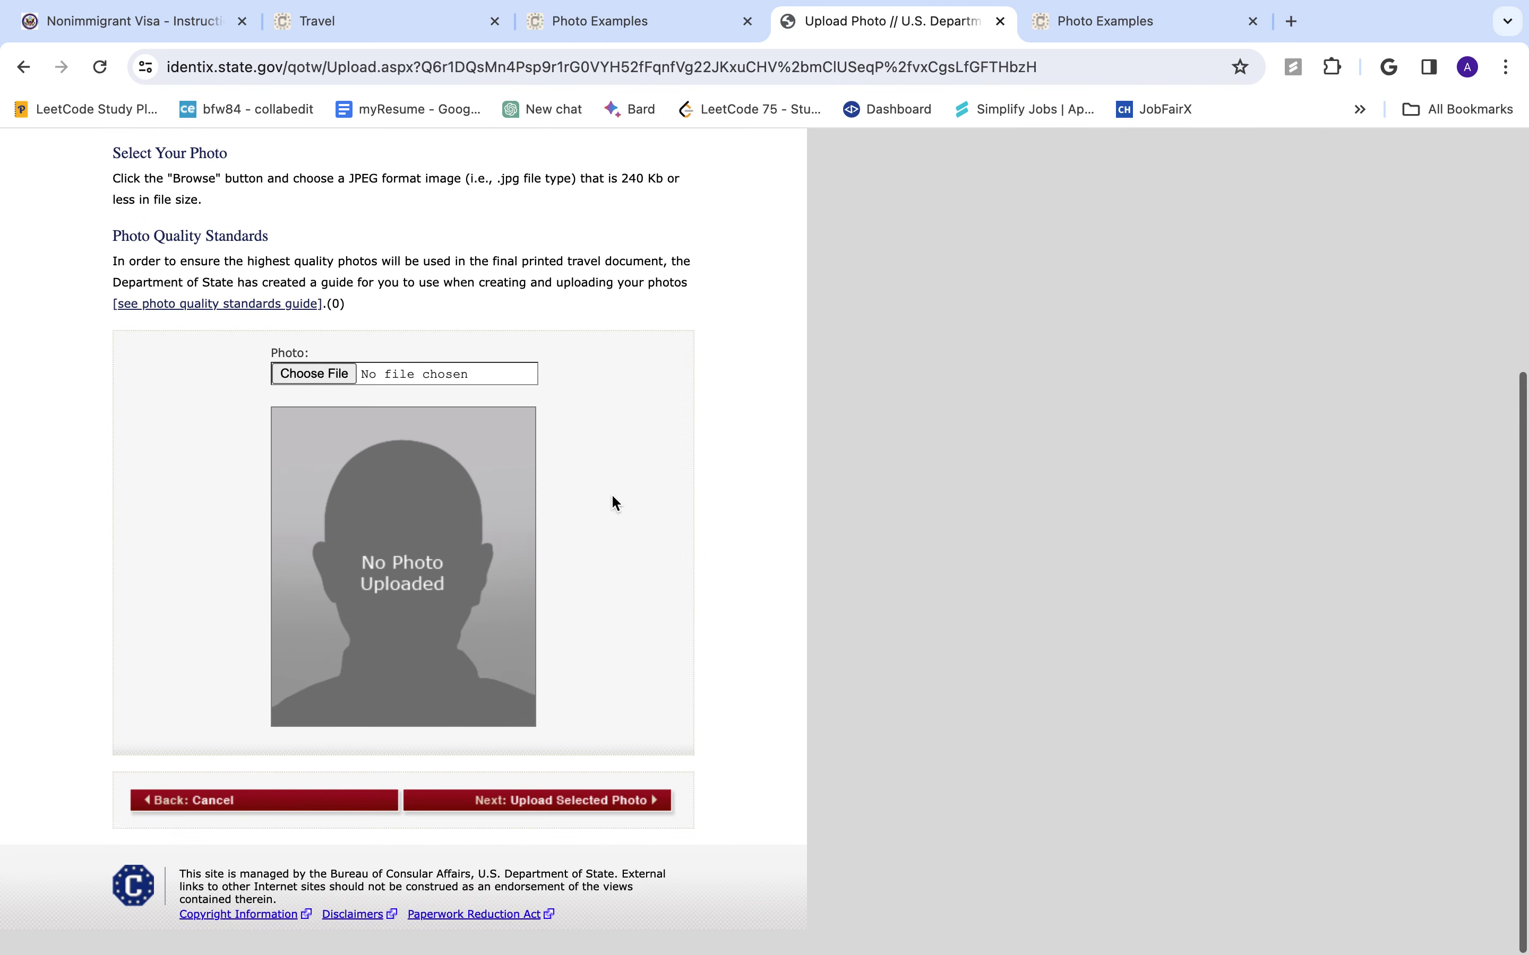
{"action": "left_click", "coordinate": [565, 833]}
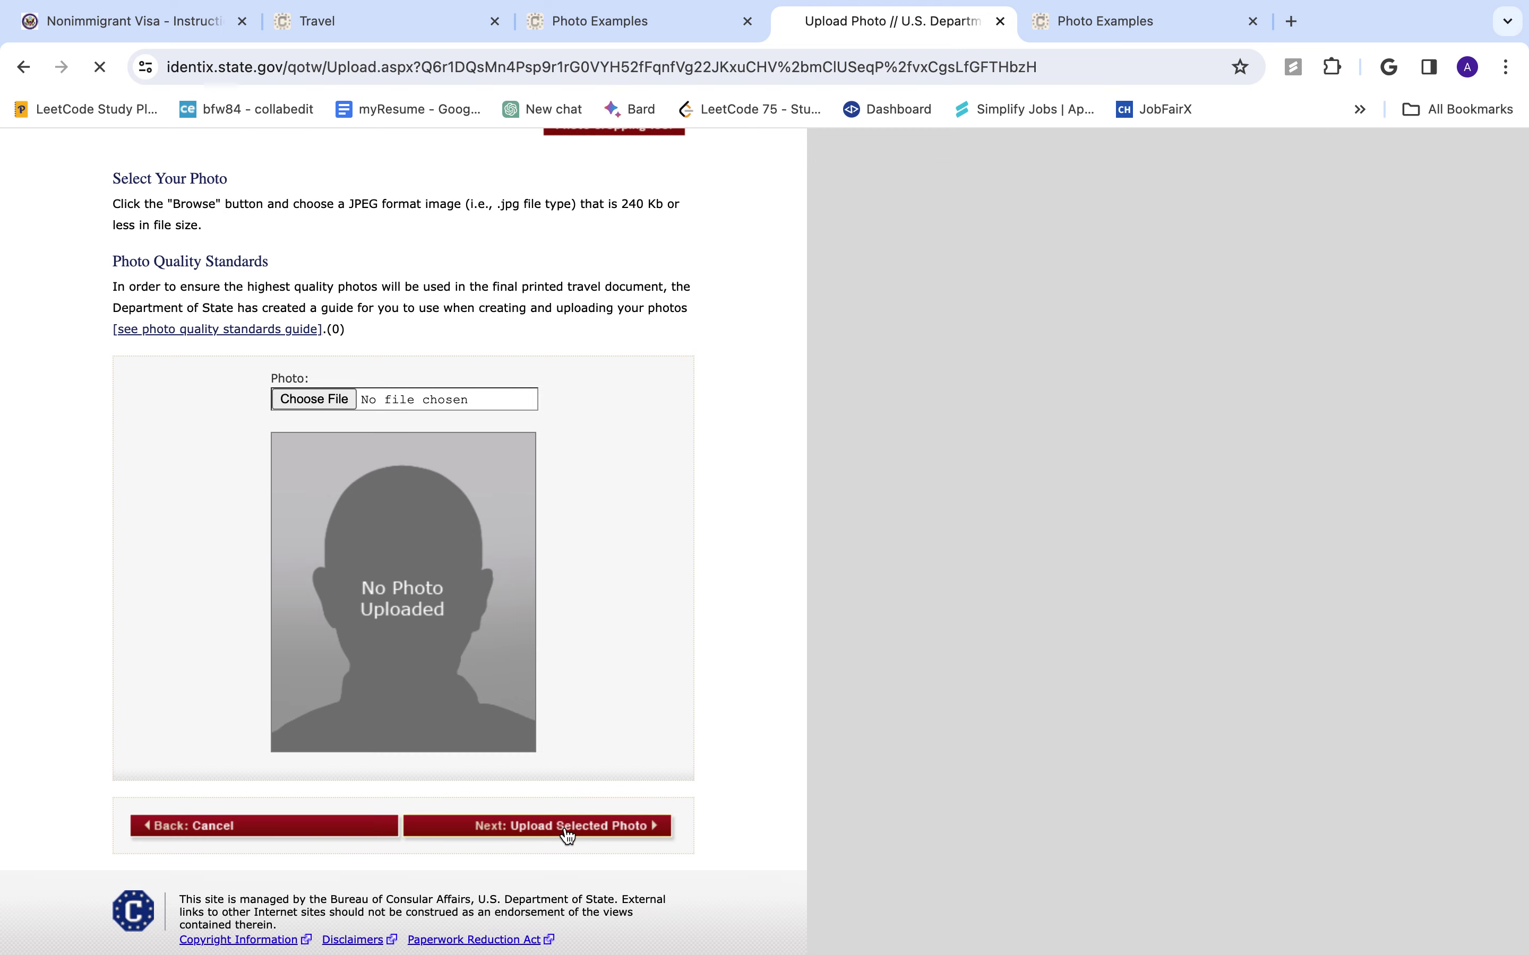
{"action": "scroll", "coordinate": [562, 825], "scroll_direction": "down", "scroll_amount": 3}
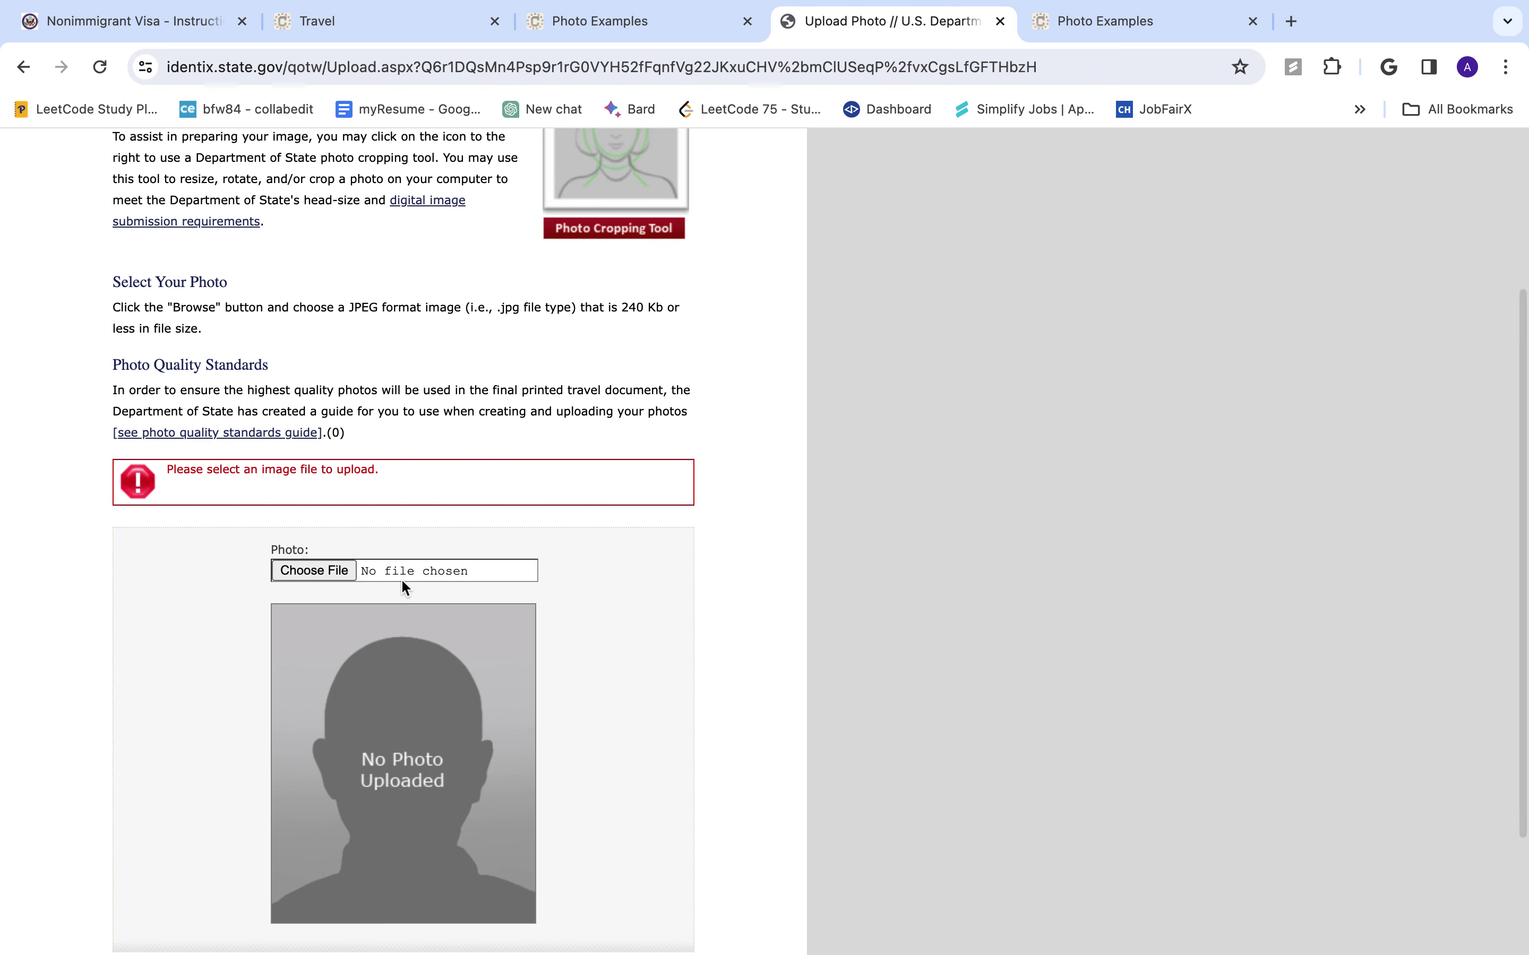
- Upload the 1.58.15 PM screenshot and, after it fails the check, continue without a photo
{"action": "left_click", "coordinate": [315, 571]}
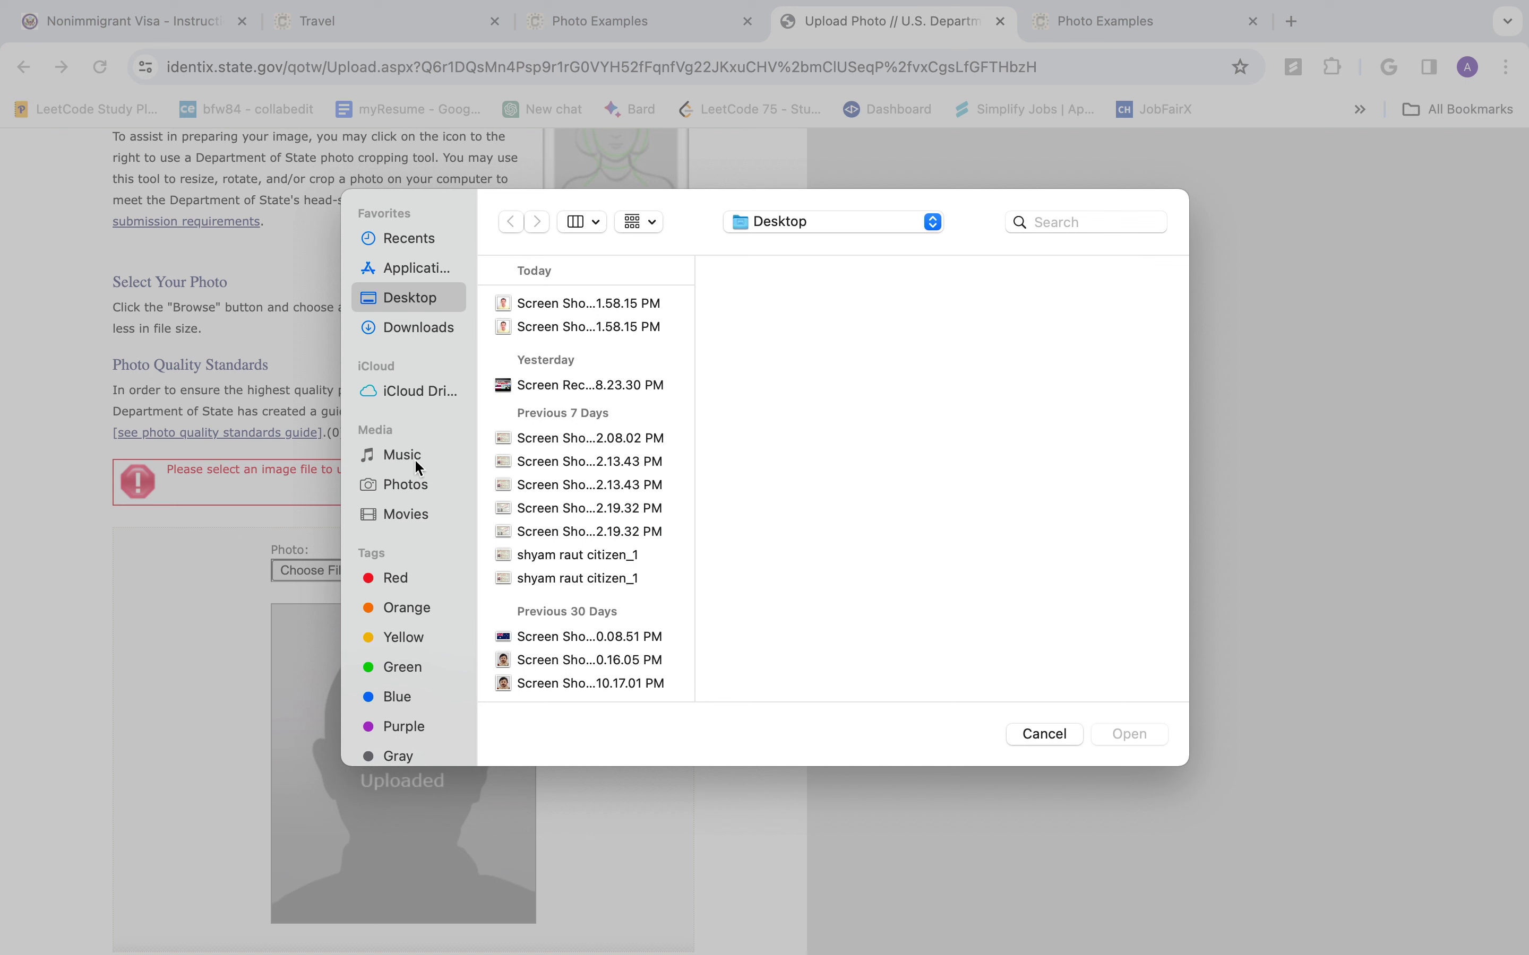
{"action": "left_click", "coordinate": [607, 304]}
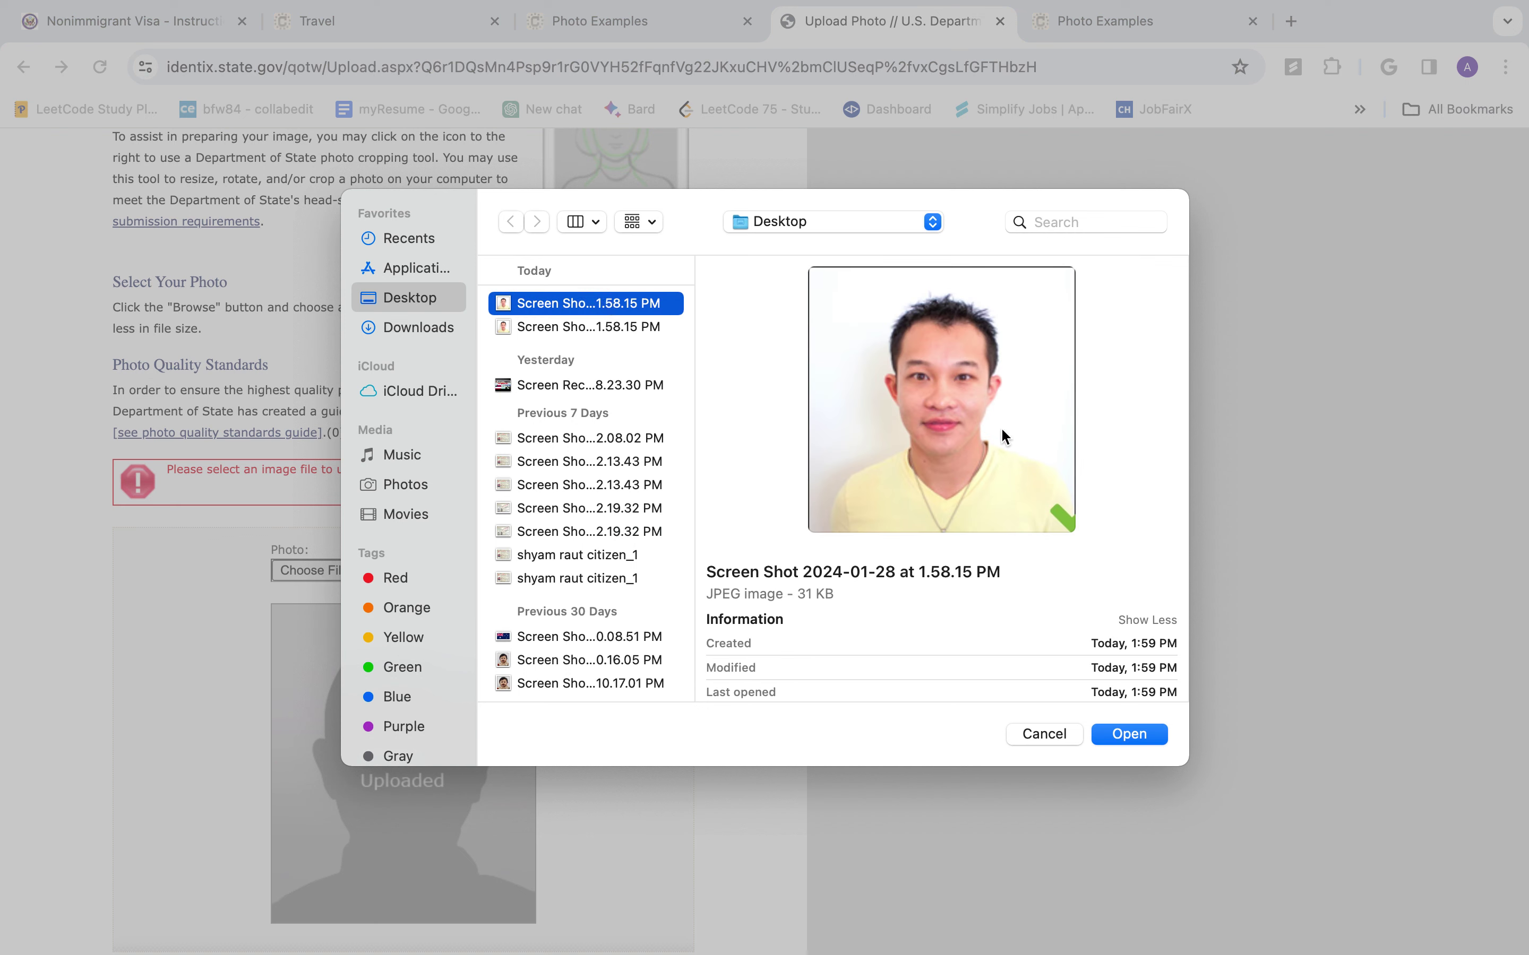
{"action": "left_click", "coordinate": [1117, 736]}
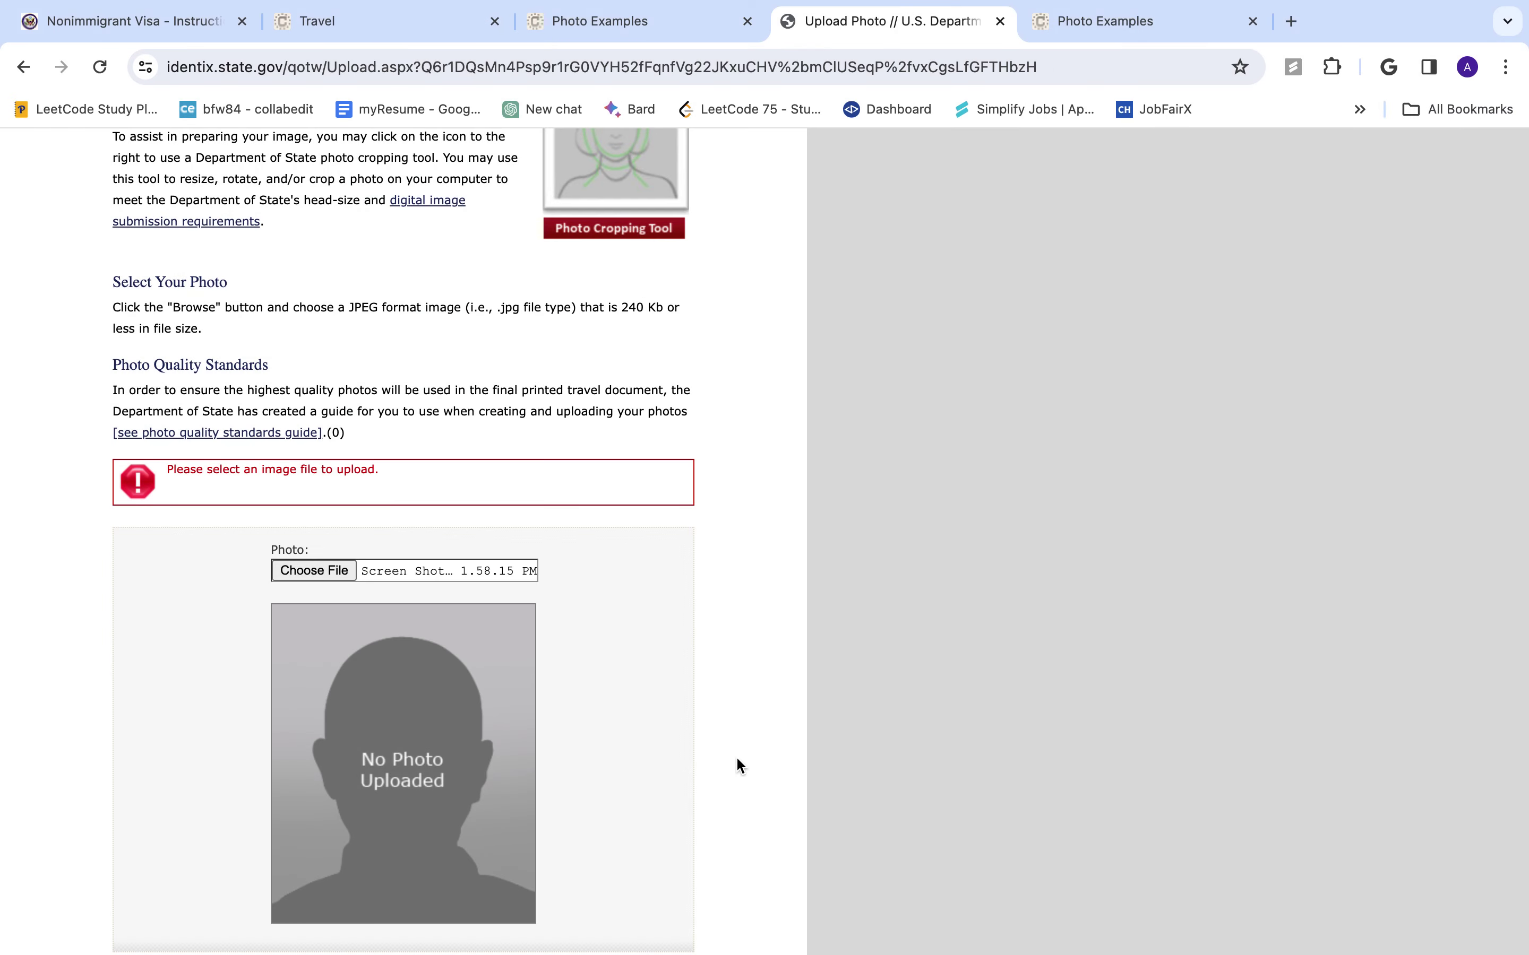
{"action": "scroll", "coordinate": [604, 730], "scroll_direction": "down", "scroll_amount": 5}
{"action": "left_click", "coordinate": [605, 832]}
{"action": "scroll", "coordinate": [604, 829], "scroll_direction": "down", "scroll_amount": 3}
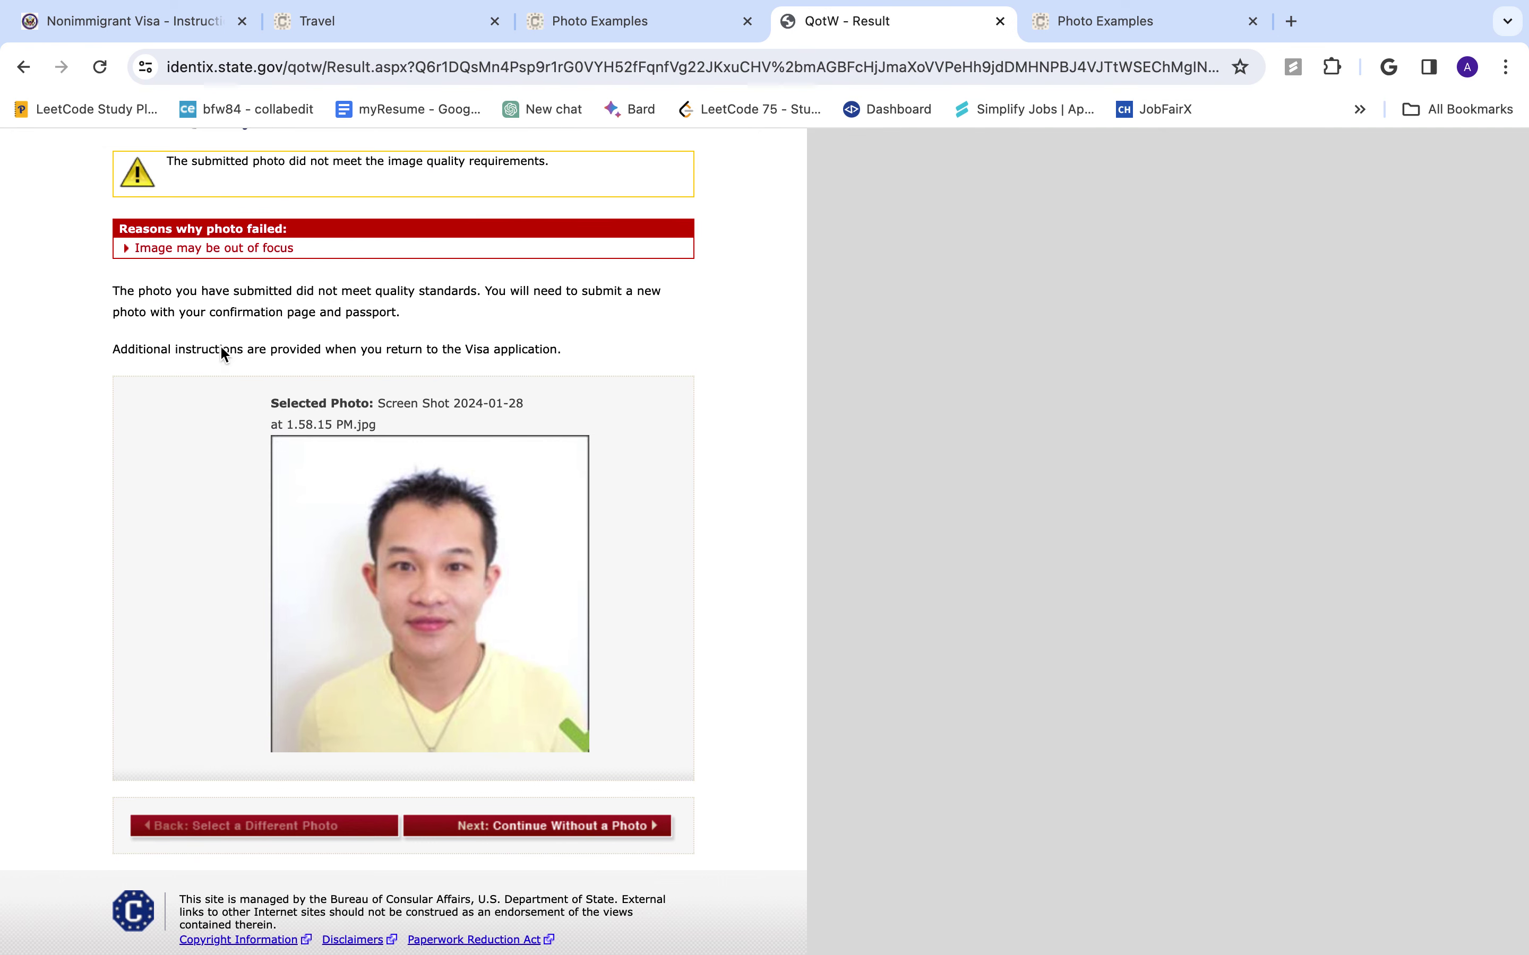
{"action": "left_click", "coordinate": [577, 826]}
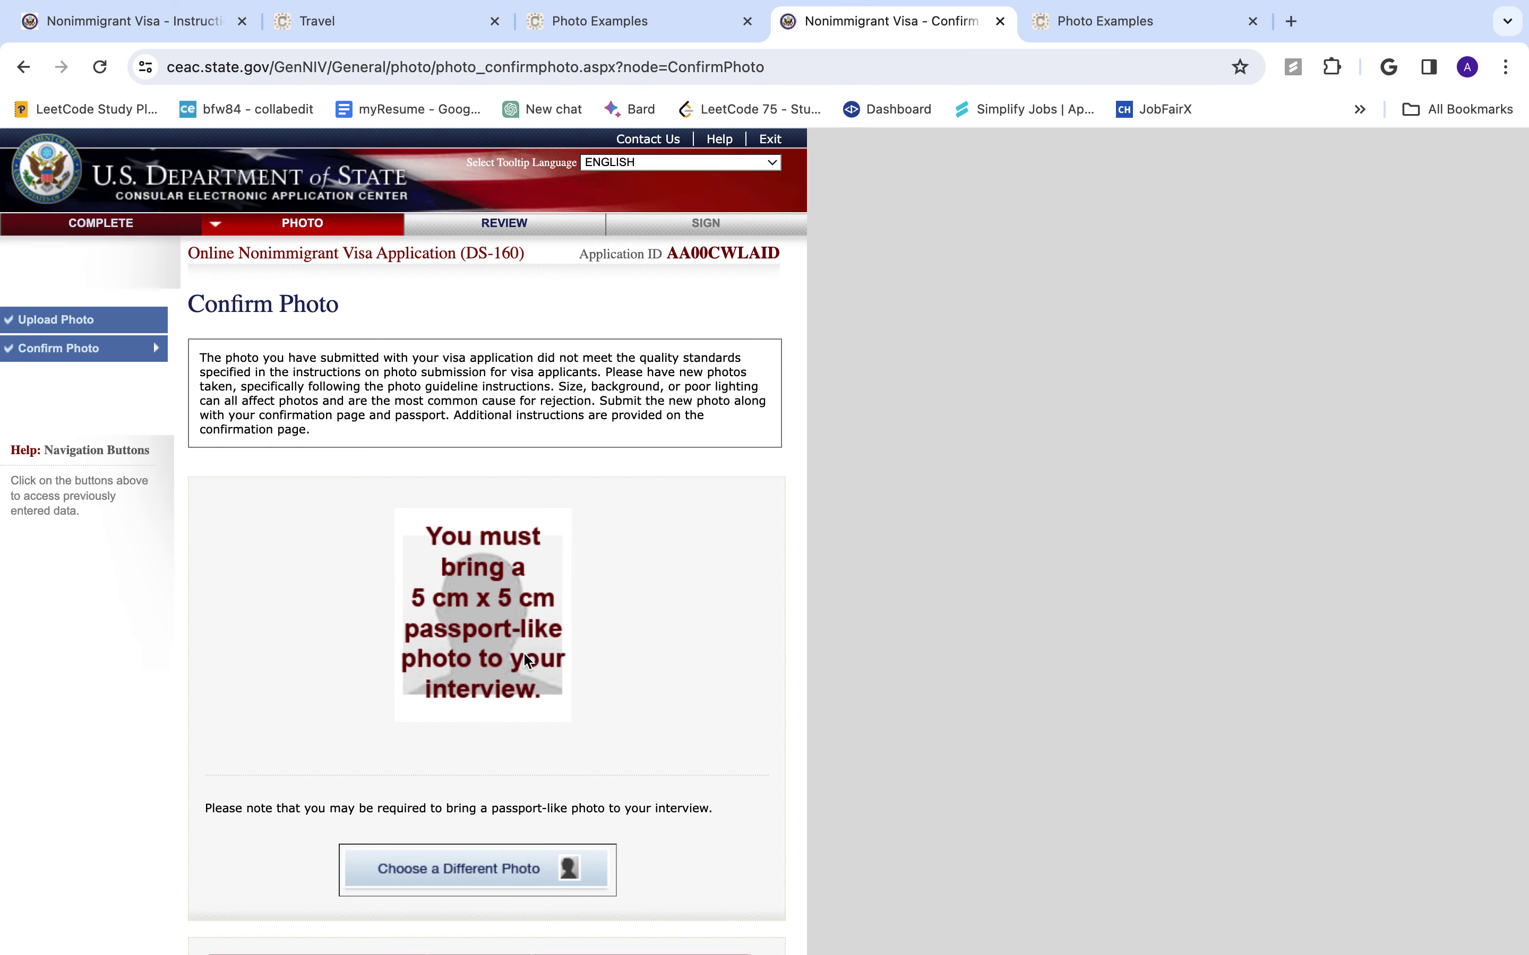
- Proceed from Confirm Photo toward Review, triggering the Leave site? warning
{"action": "scroll", "coordinate": [499, 695], "scroll_direction": "down", "scroll_amount": 3}
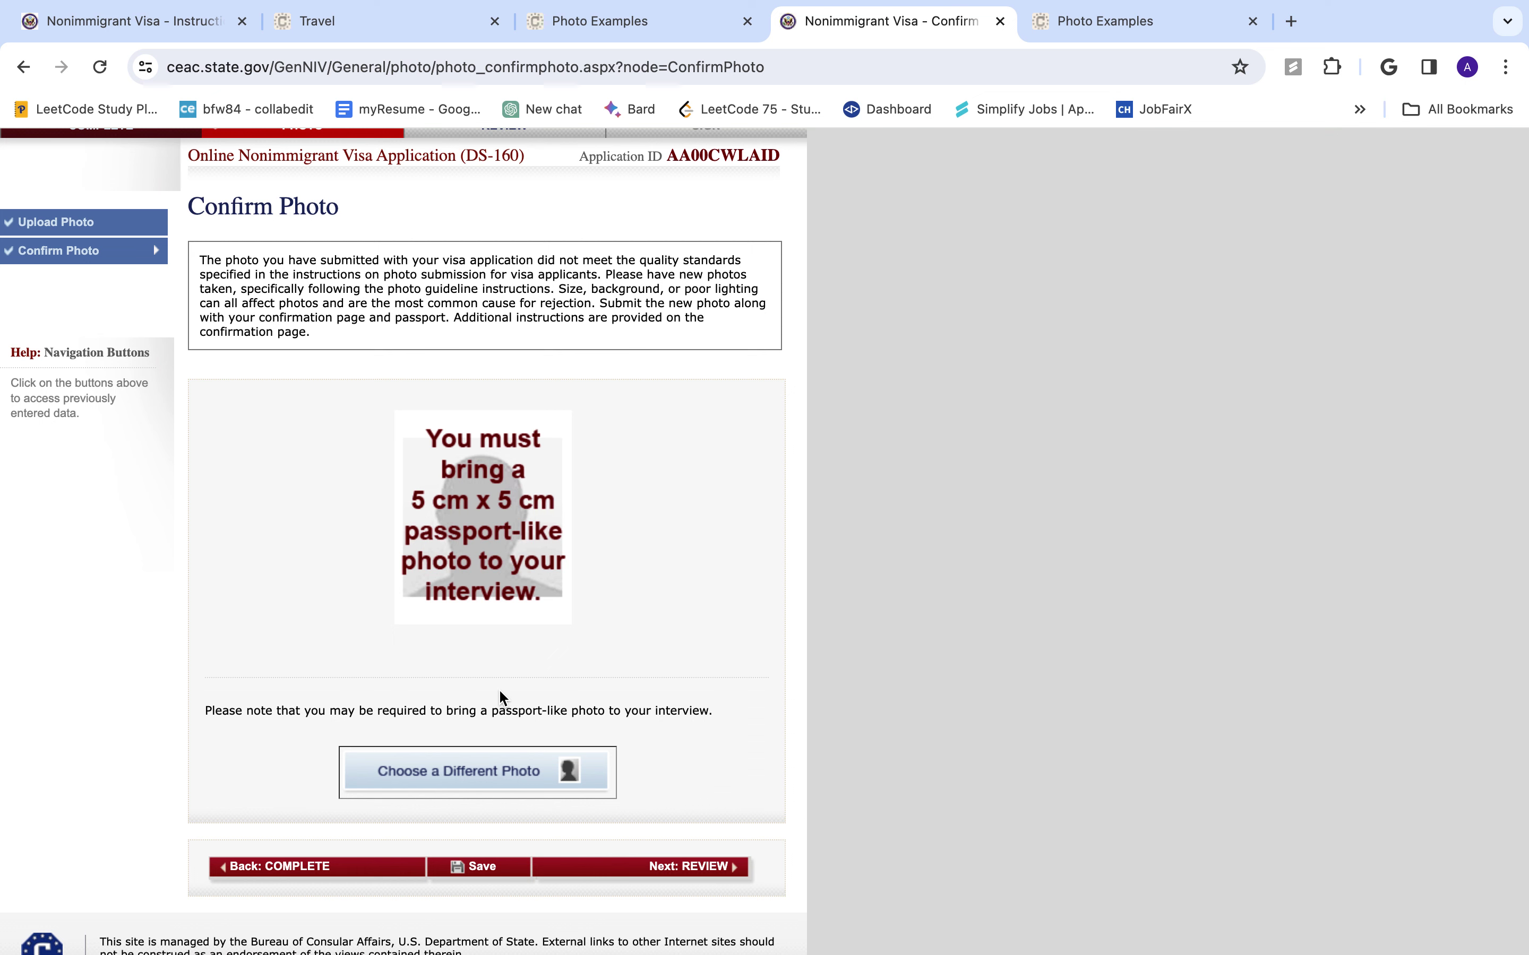
{"action": "scroll", "coordinate": [499, 691], "scroll_direction": "up", "scroll_amount": 1}
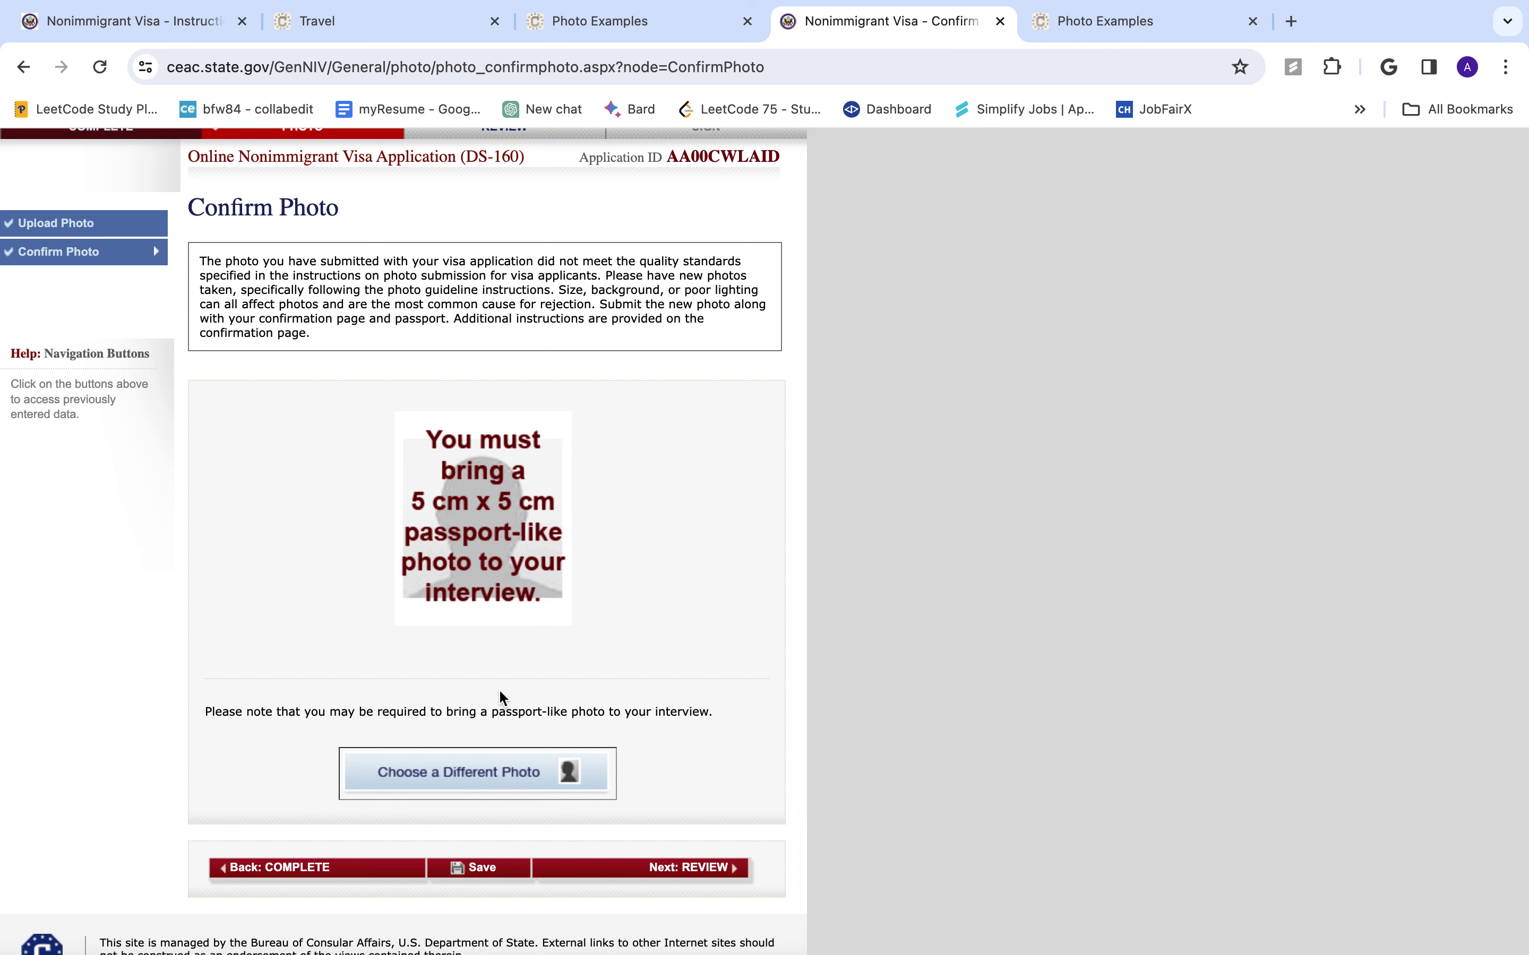
{"action": "left_click", "coordinate": [644, 870]}
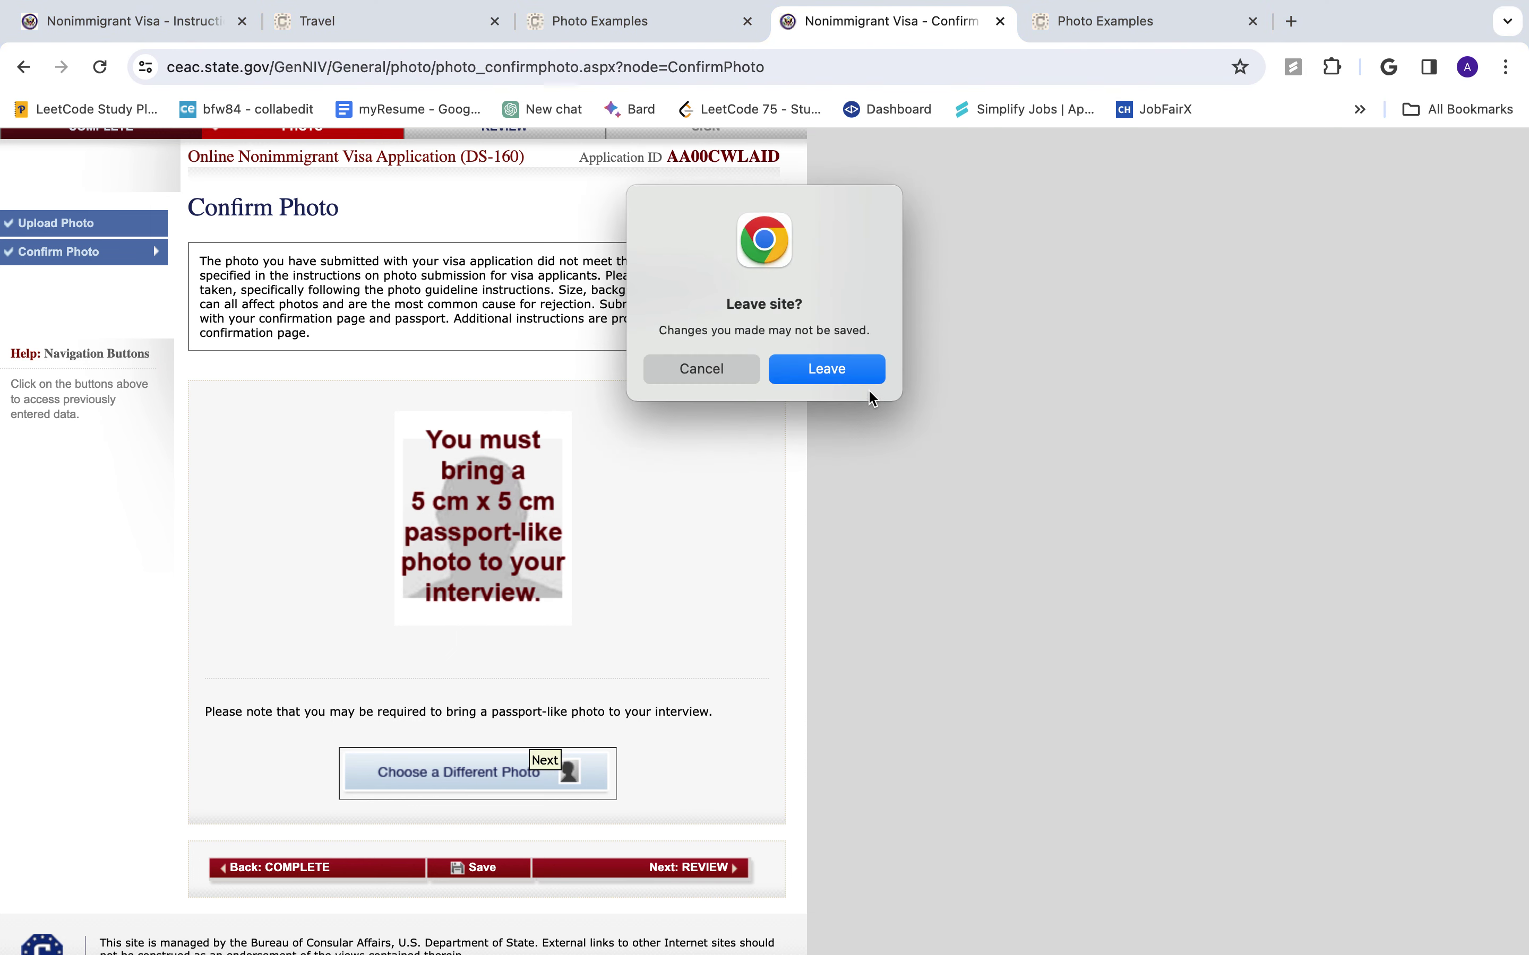
- Confirm leaving the page and step through the Travel and U.S. Contact review pages to Family
{"action": "left_click", "coordinate": [861, 374]}
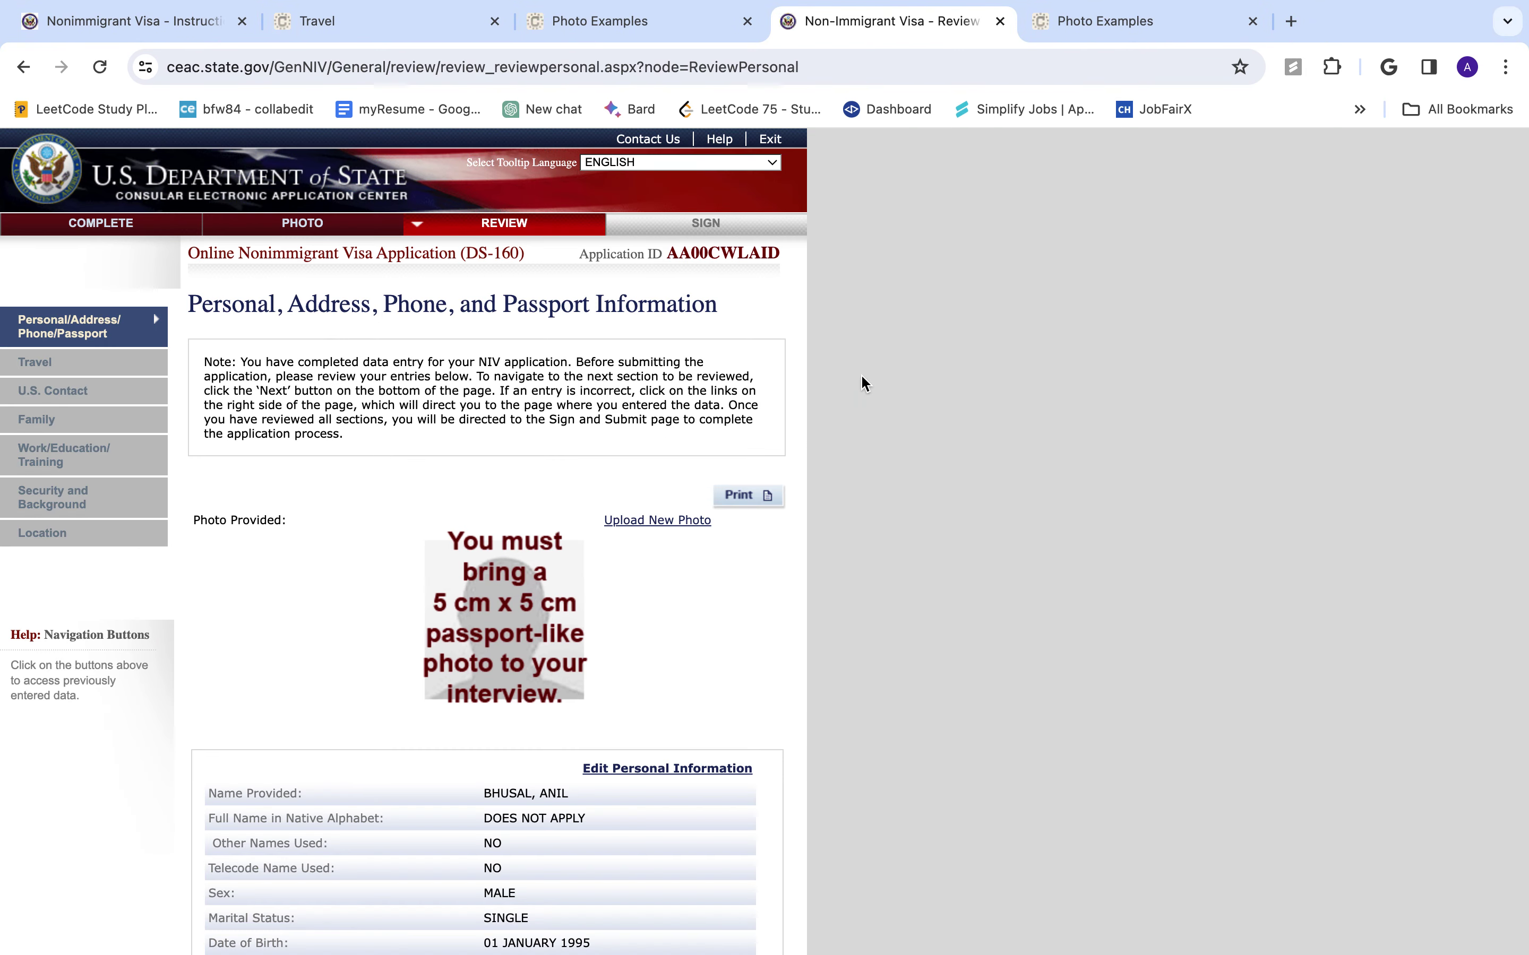
{"action": "scroll", "coordinate": [554, 598], "scroll_direction": "down", "scroll_amount": 3}
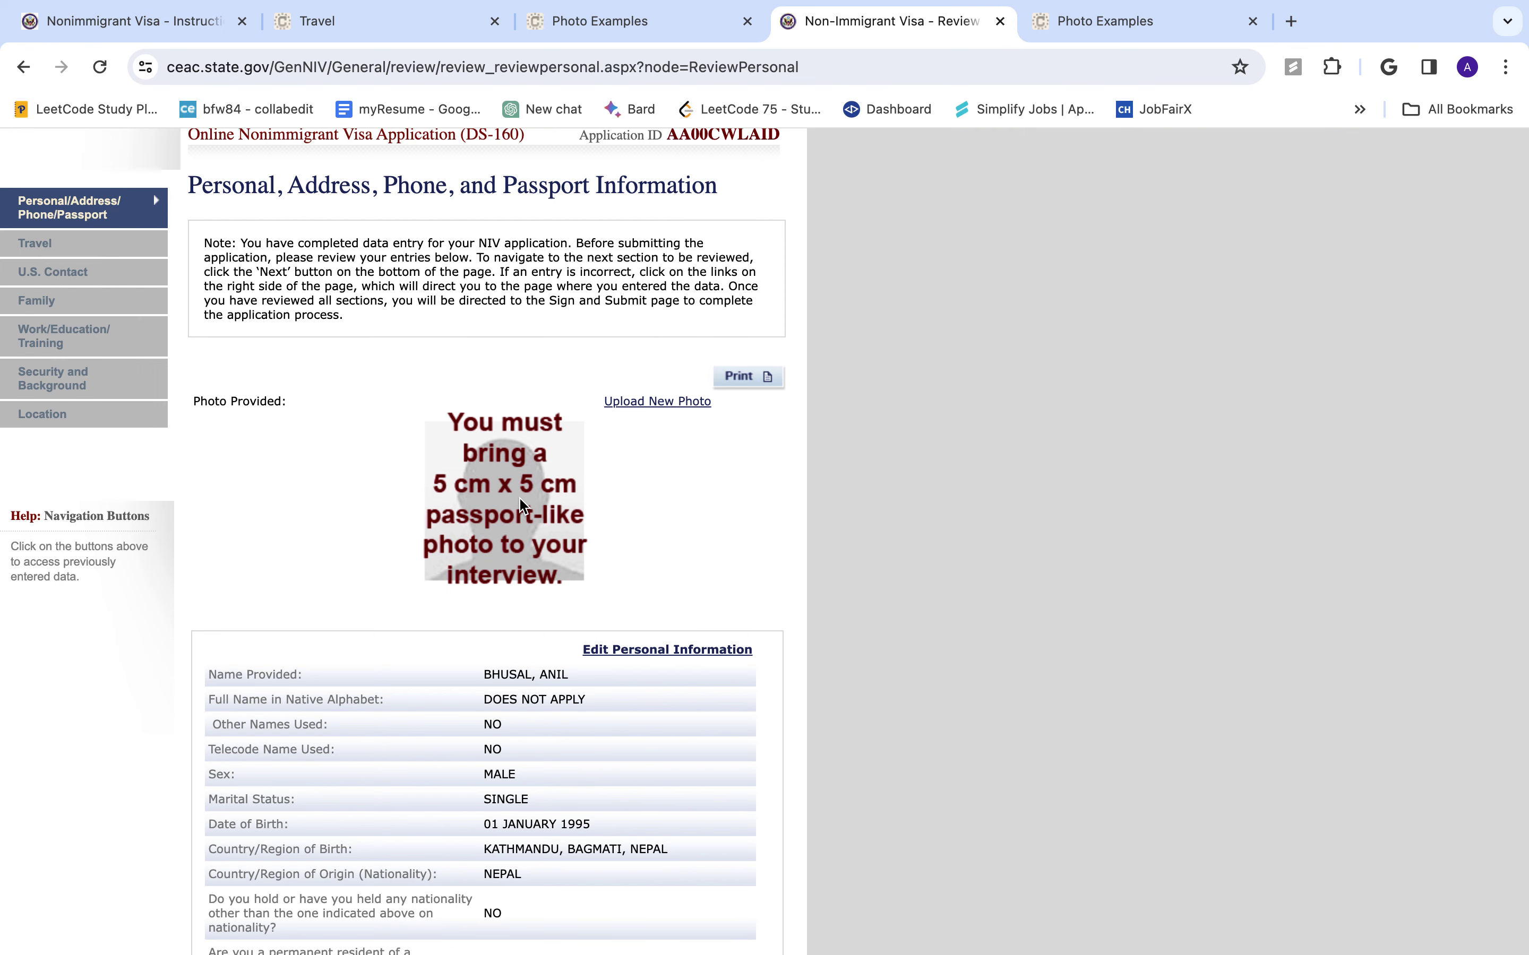
{"action": "scroll", "coordinate": [492, 640], "scroll_direction": "down", "scroll_amount": 4}
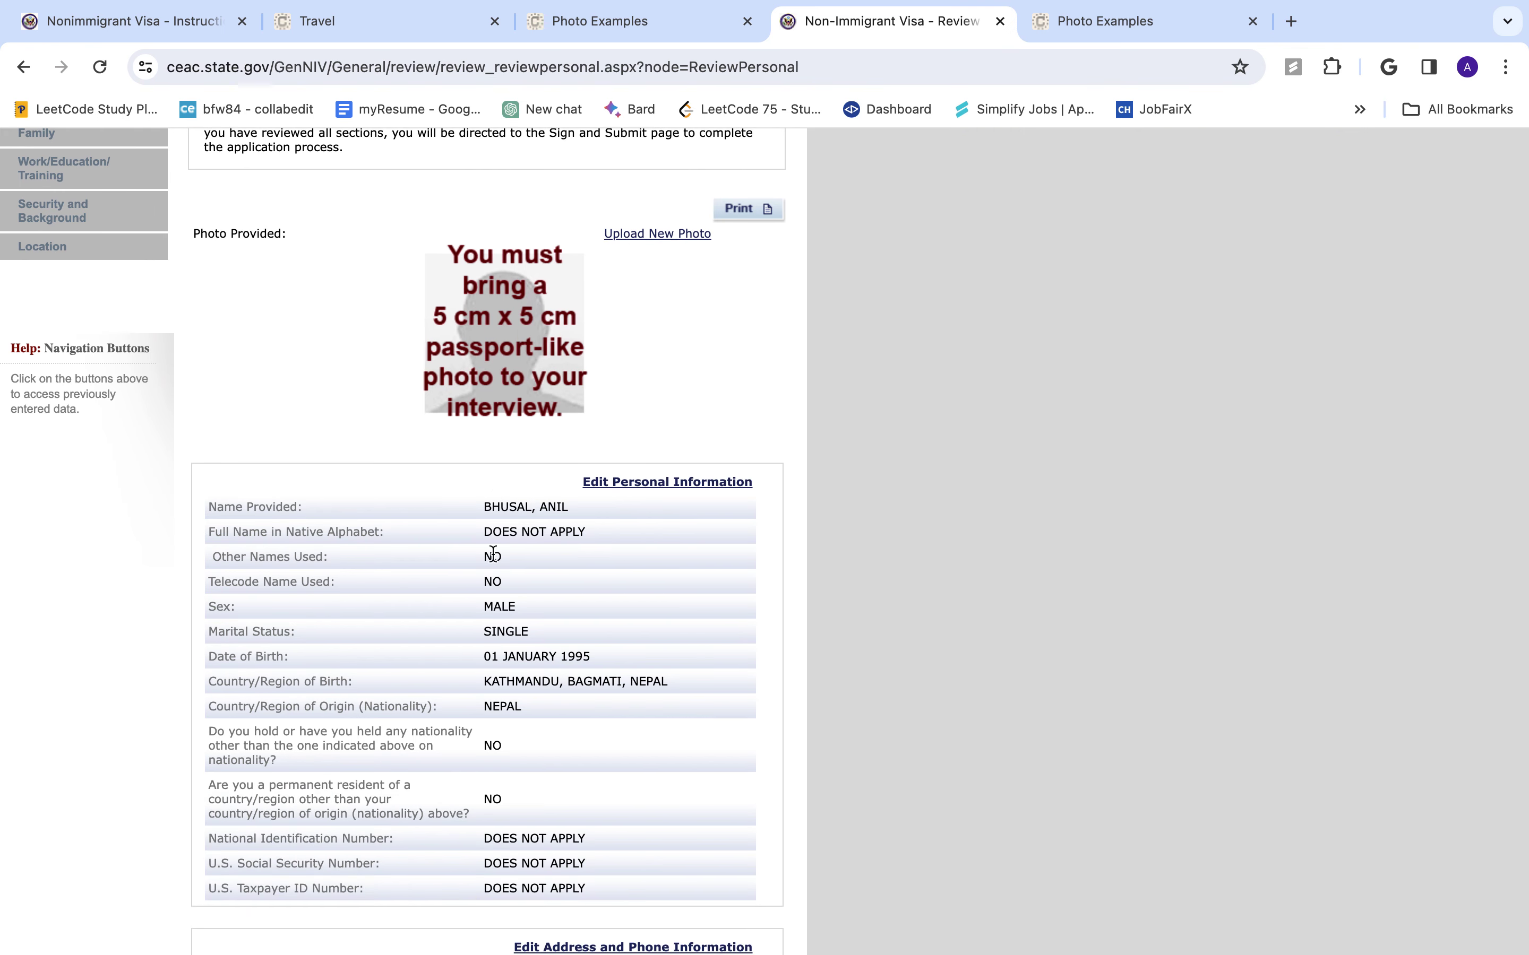
{"action": "scroll", "coordinate": [399, 726], "scroll_direction": "down", "scroll_amount": 20}
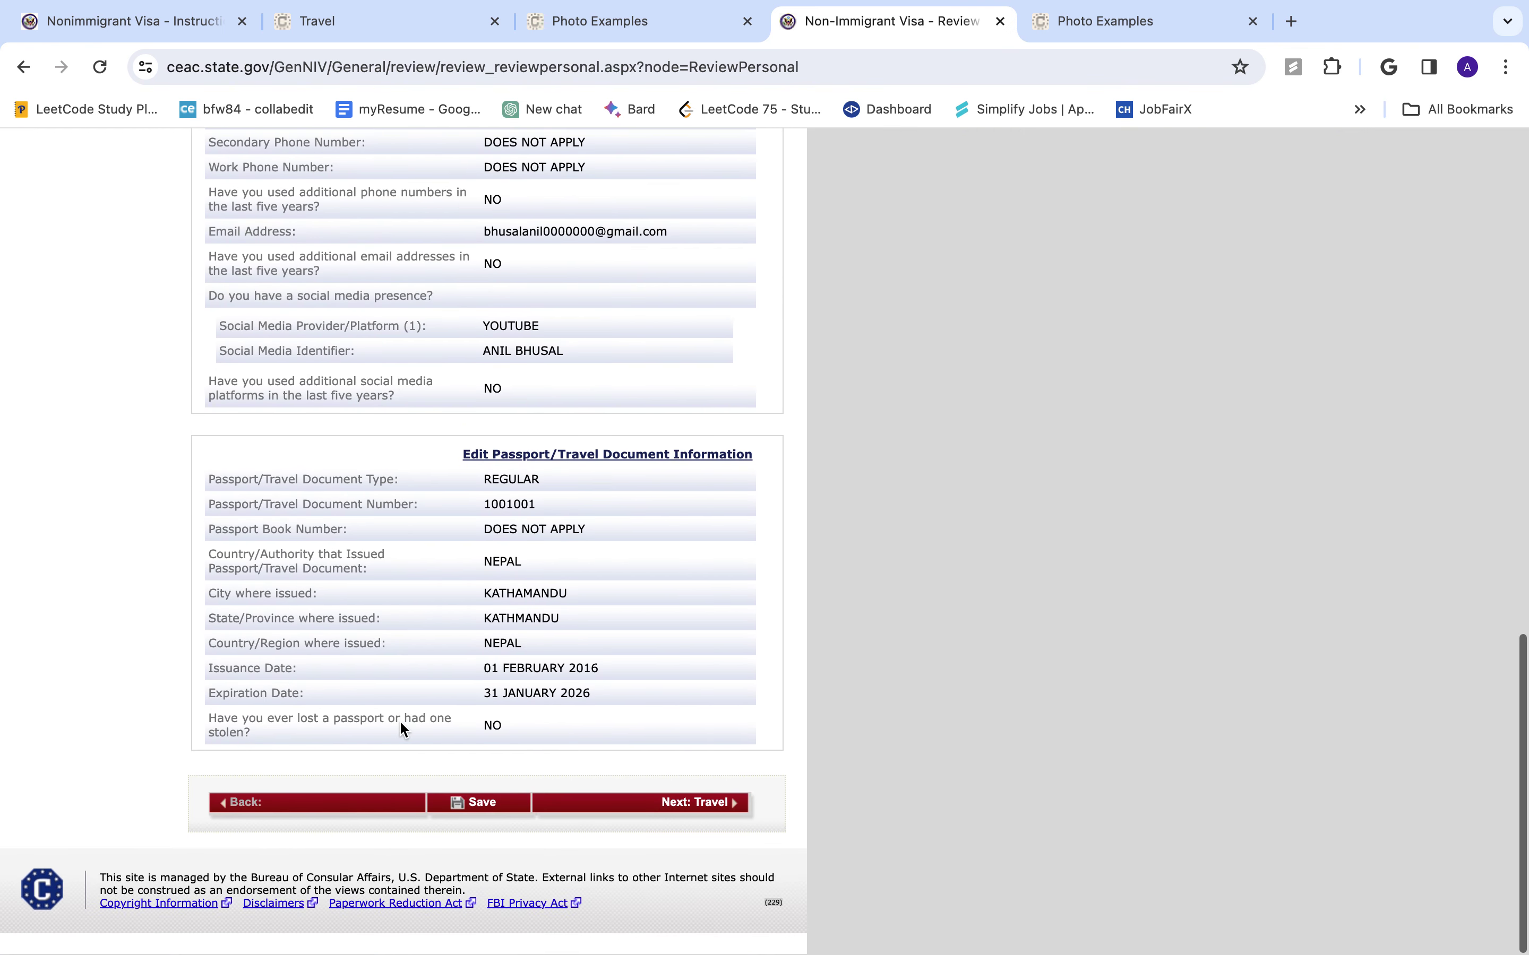
{"action": "scroll", "coordinate": [402, 728], "scroll_direction": "up", "scroll_amount": 20}
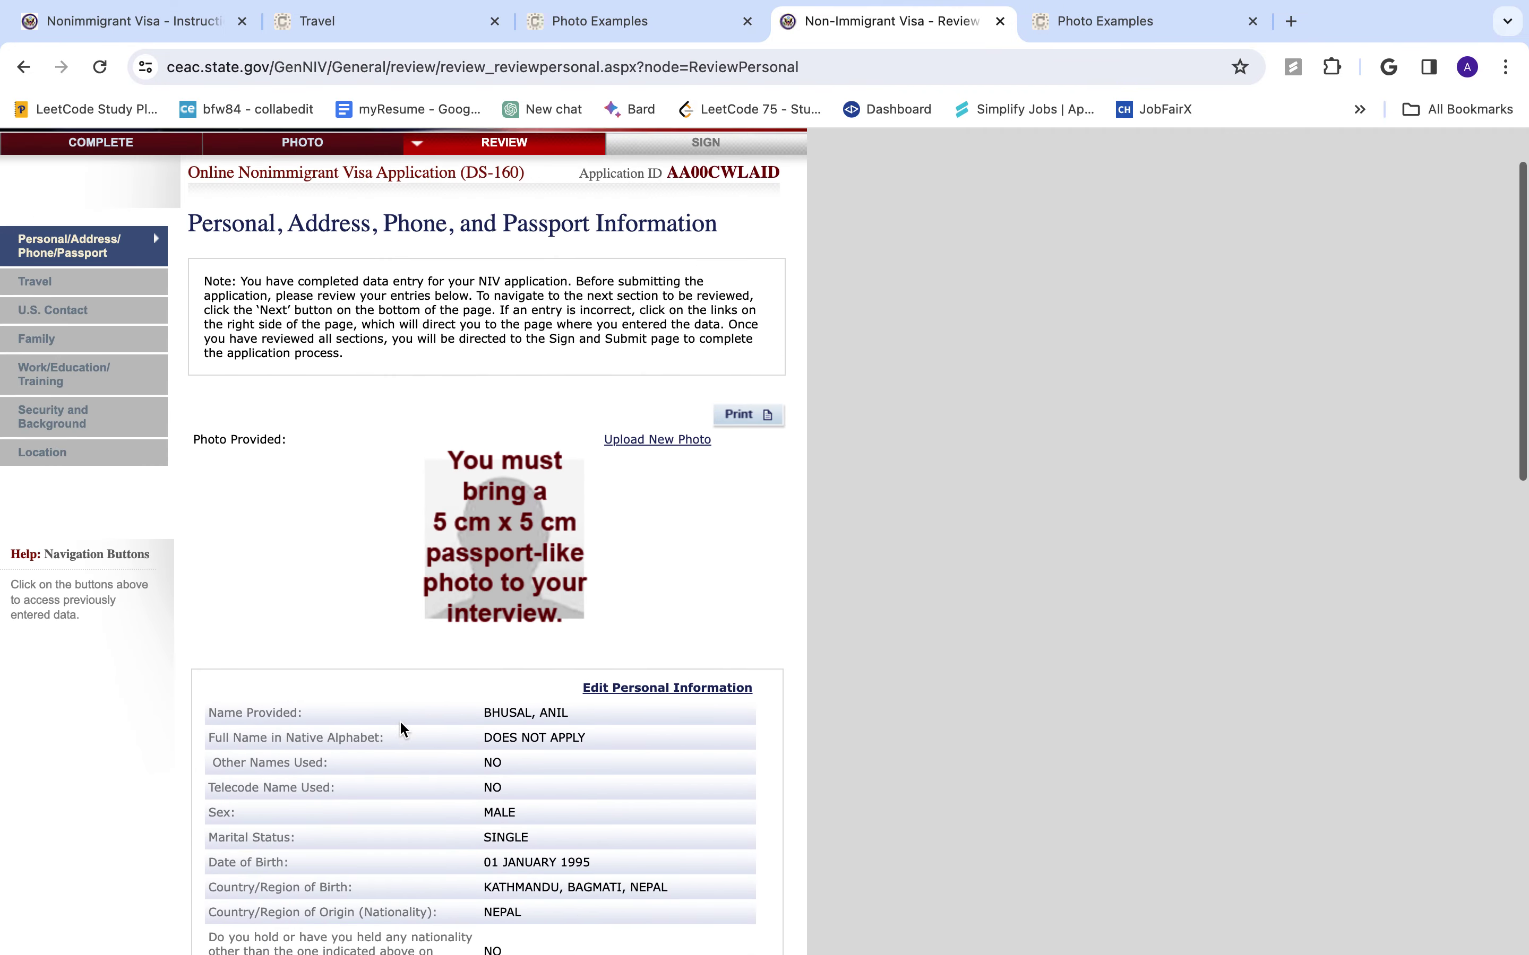
{"action": "scroll", "coordinate": [400, 727], "scroll_direction": "down", "scroll_amount": 20}
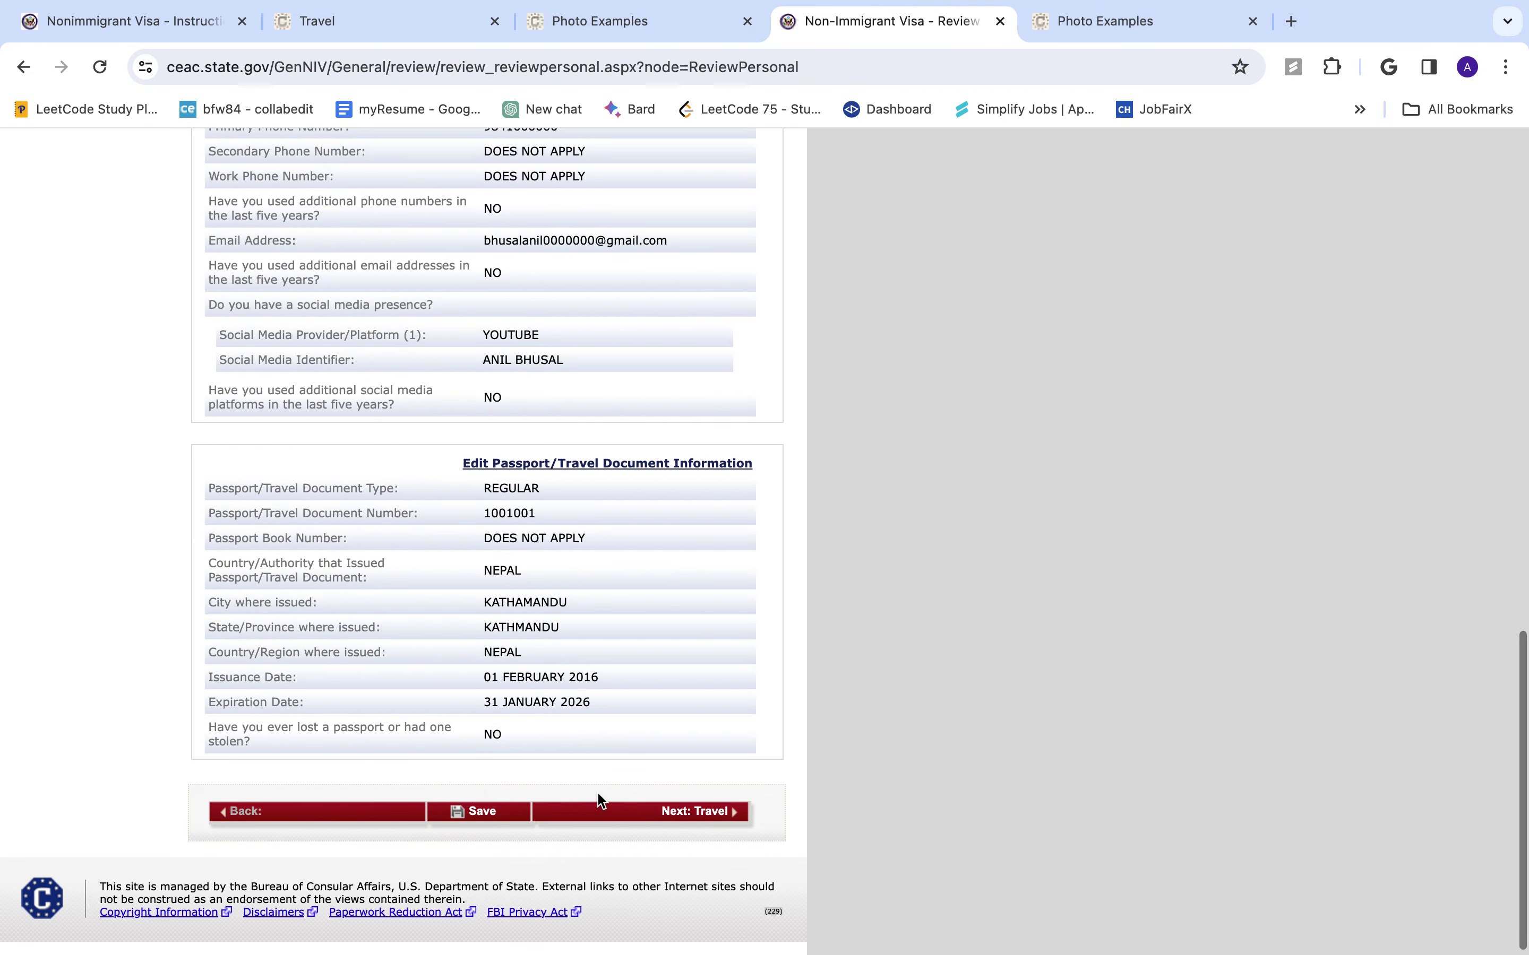
{"action": "left_click", "coordinate": [682, 812]}
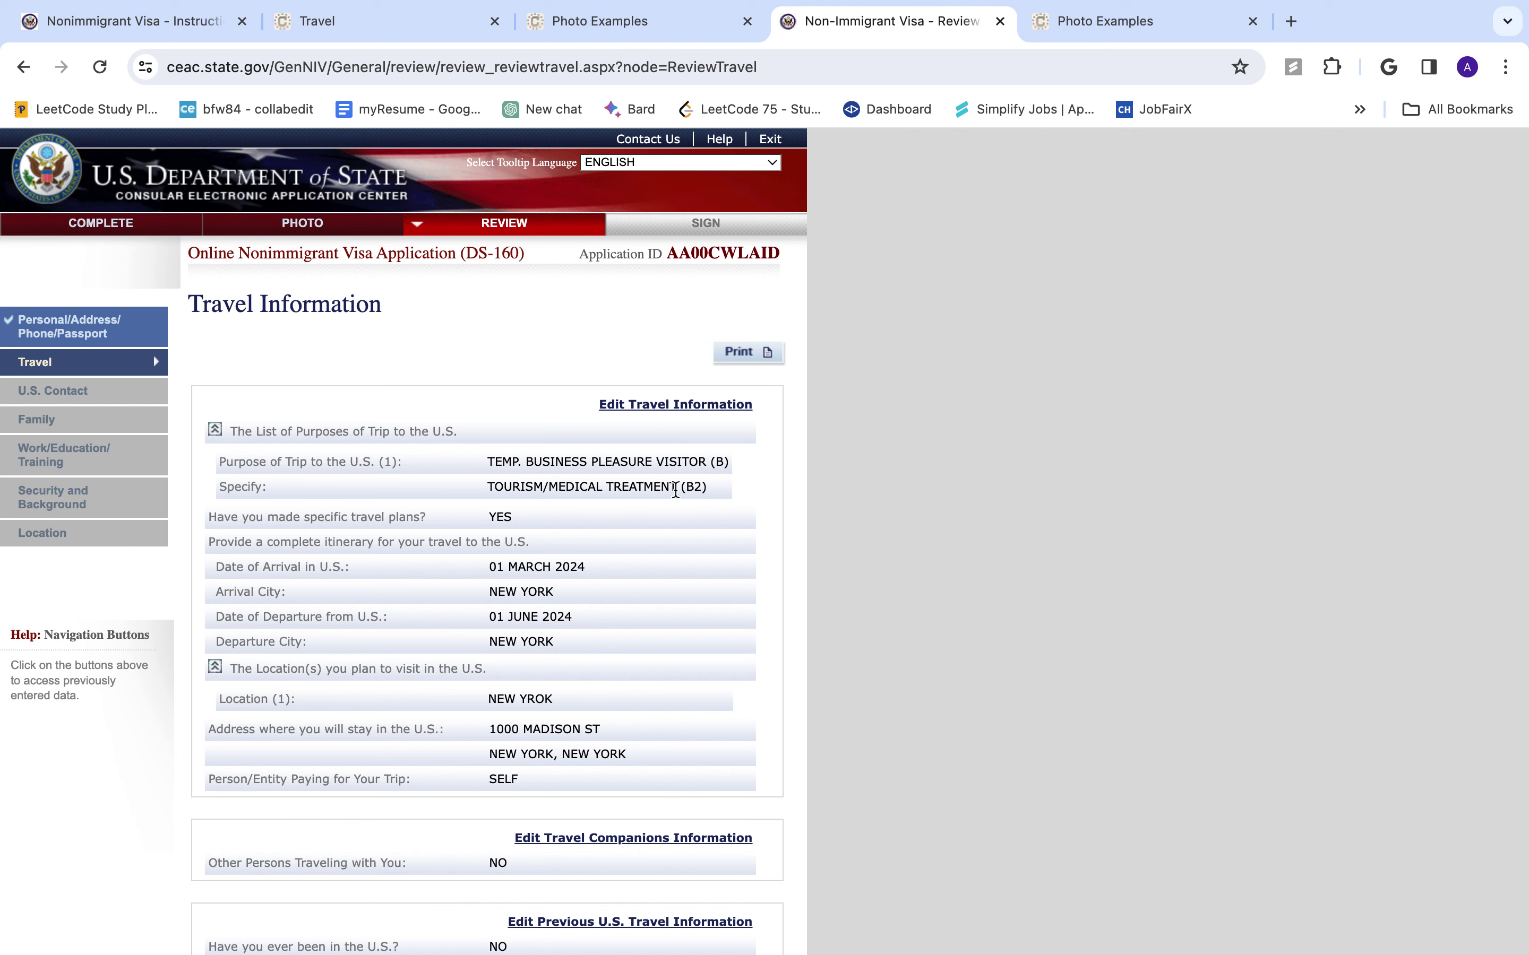
{"action": "scroll", "coordinate": [599, 630], "scroll_direction": "down", "scroll_amount": 2}
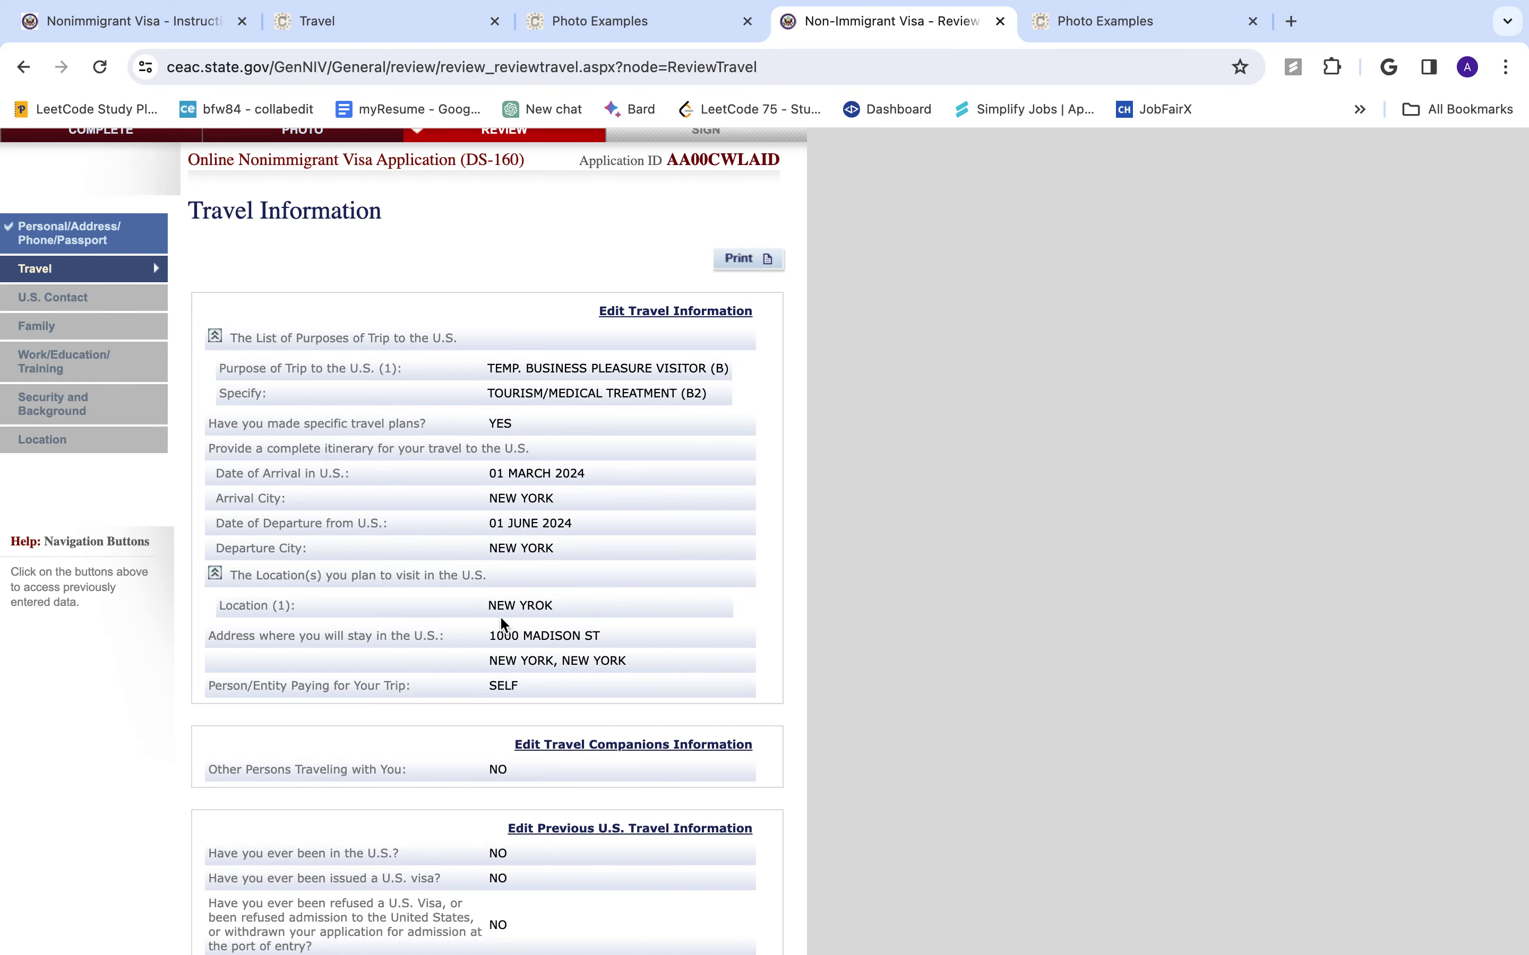
{"action": "scroll", "coordinate": [499, 615], "scroll_direction": "down", "scroll_amount": 5}
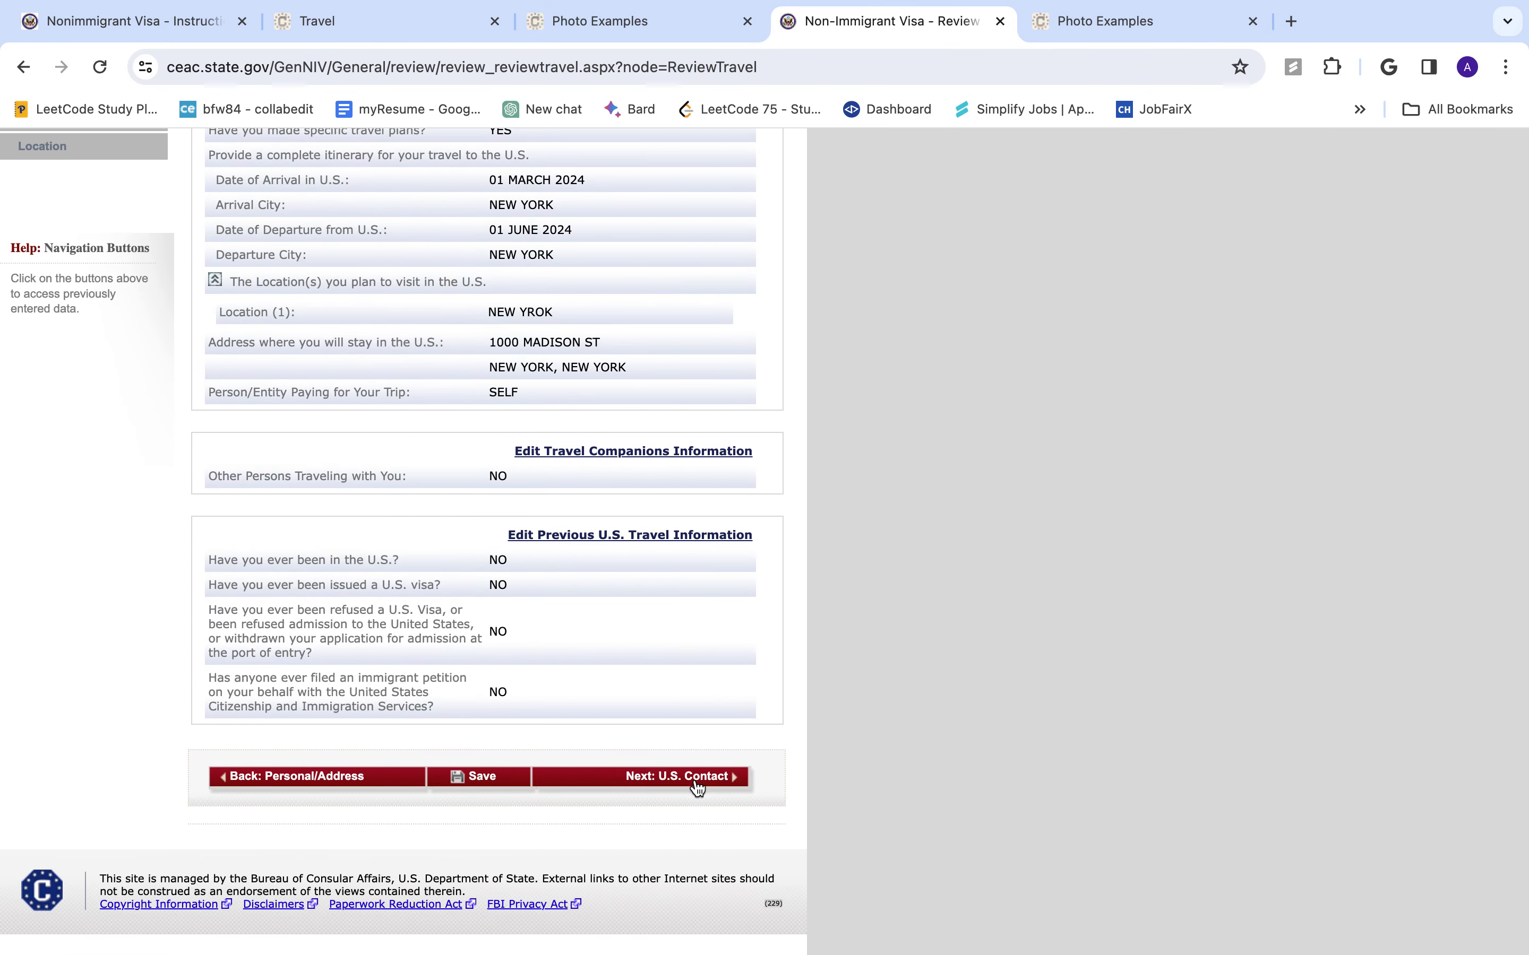
{"action": "left_click", "coordinate": [695, 782]}
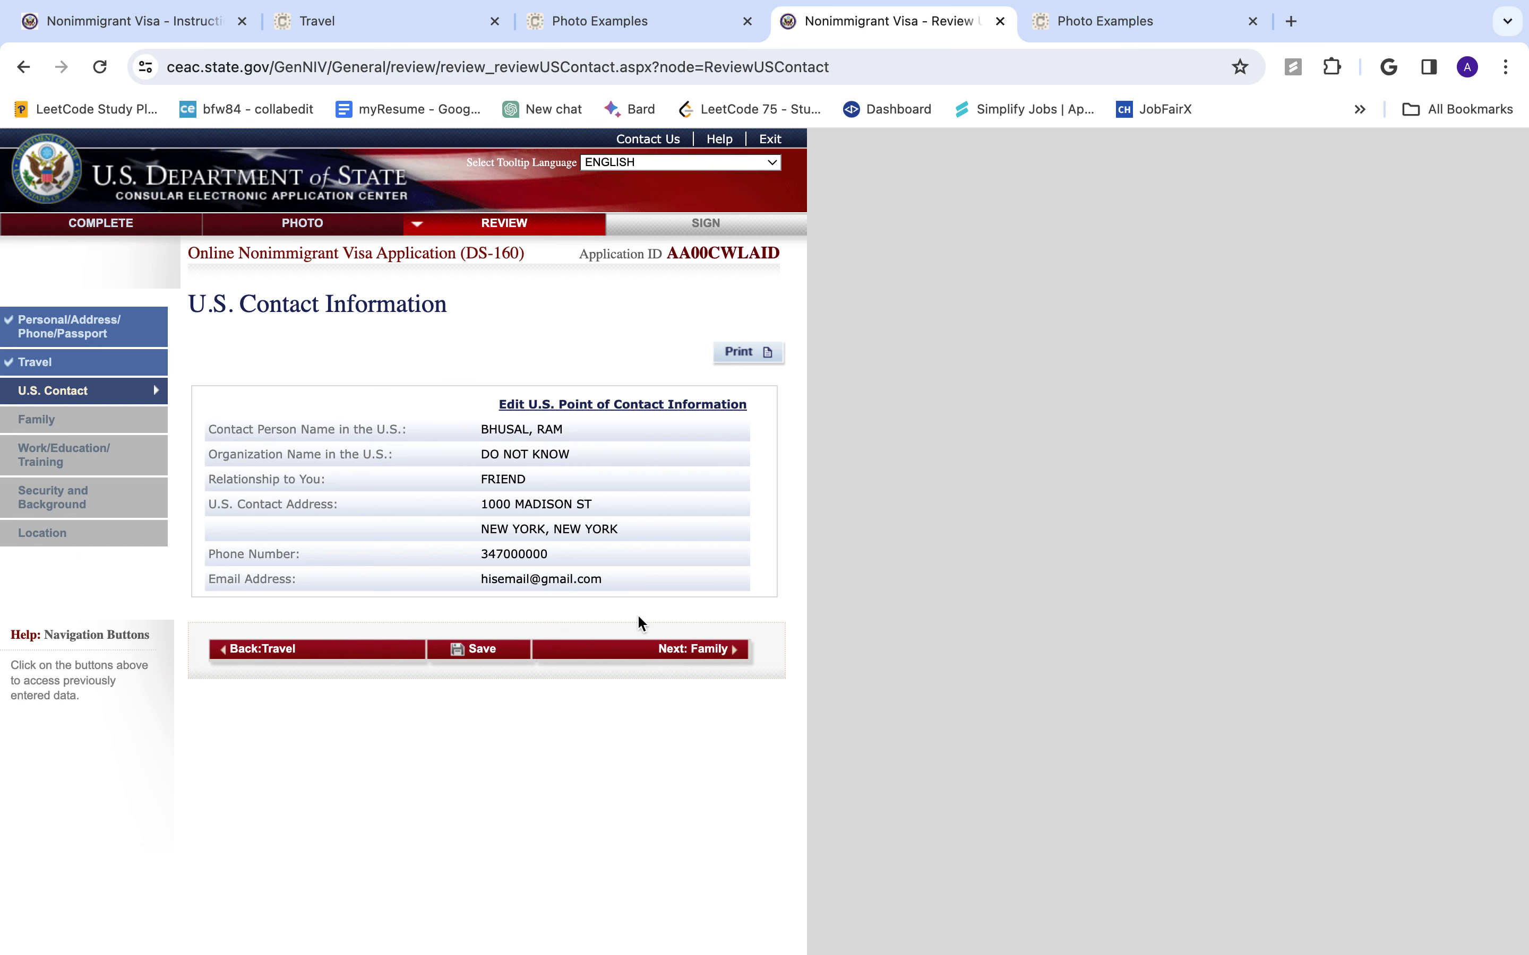
{"action": "left_click", "coordinate": [679, 648]}
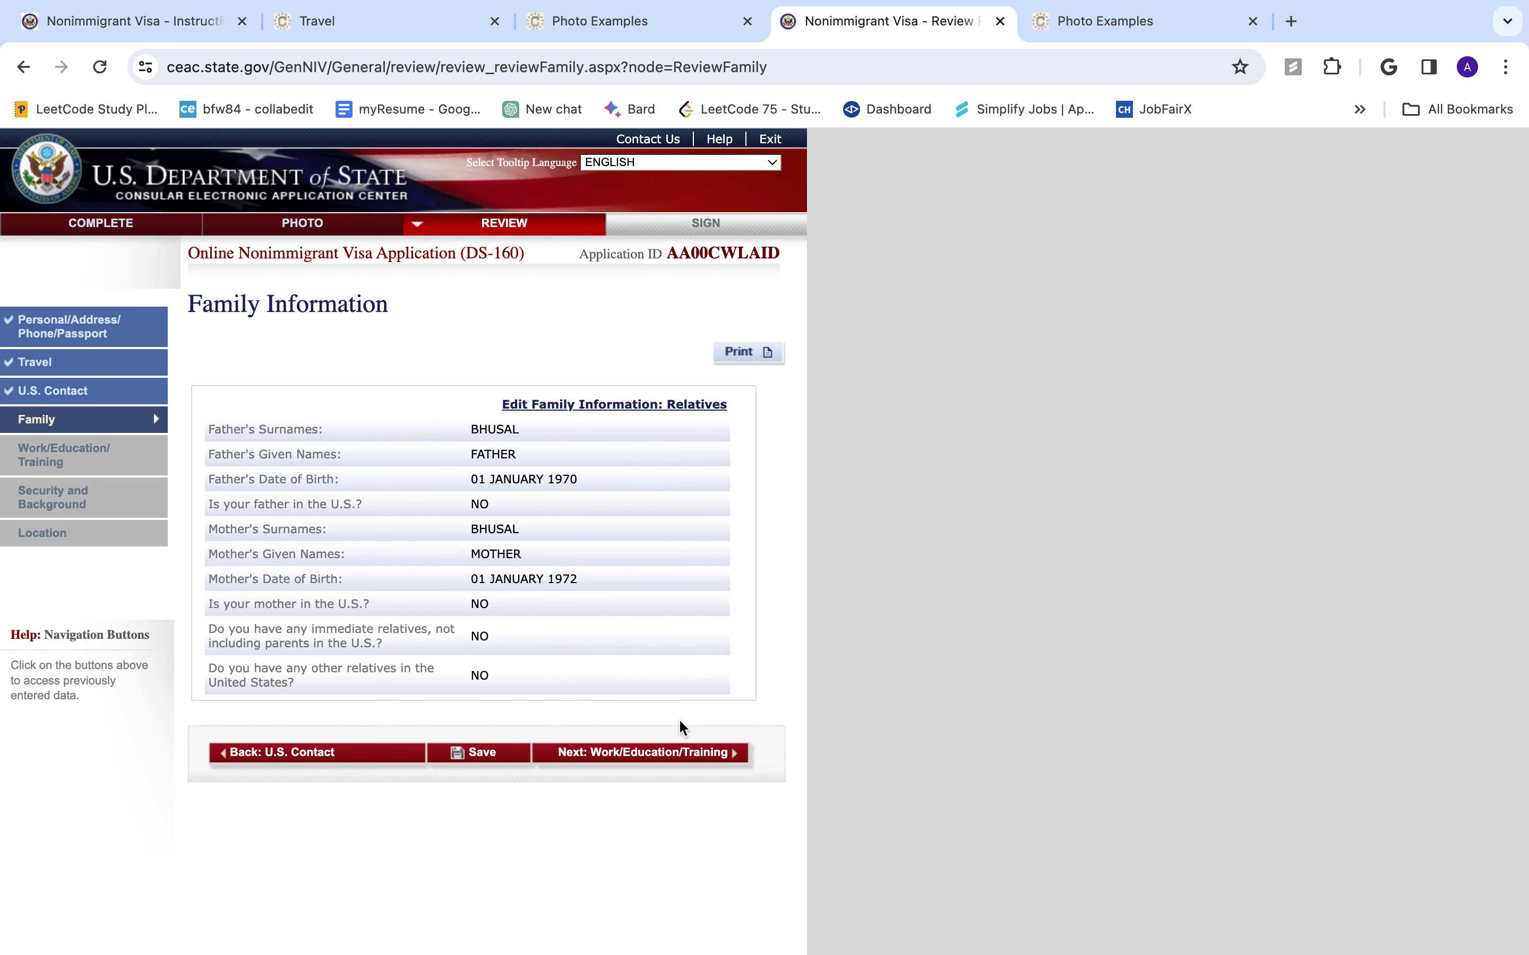
- Review Work/Education/Training, Security and Background, and Location, then continue to Sign and Submit
{"action": "left_click", "coordinate": [705, 755]}
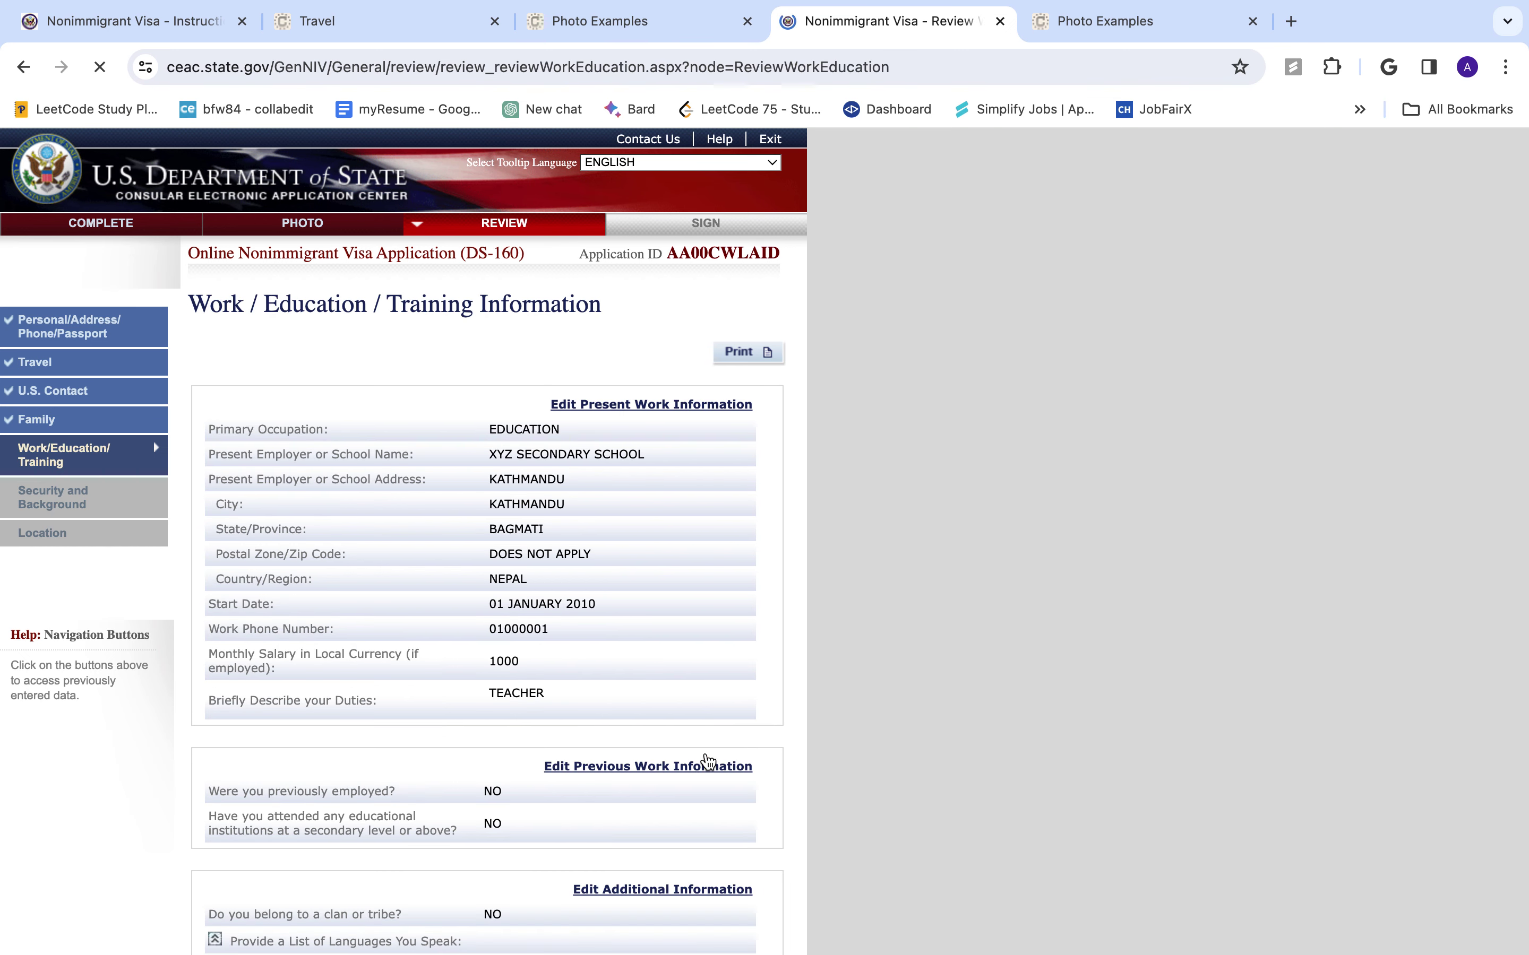
{"action": "scroll", "coordinate": [628, 597], "scroll_direction": "down", "scroll_amount": 5}
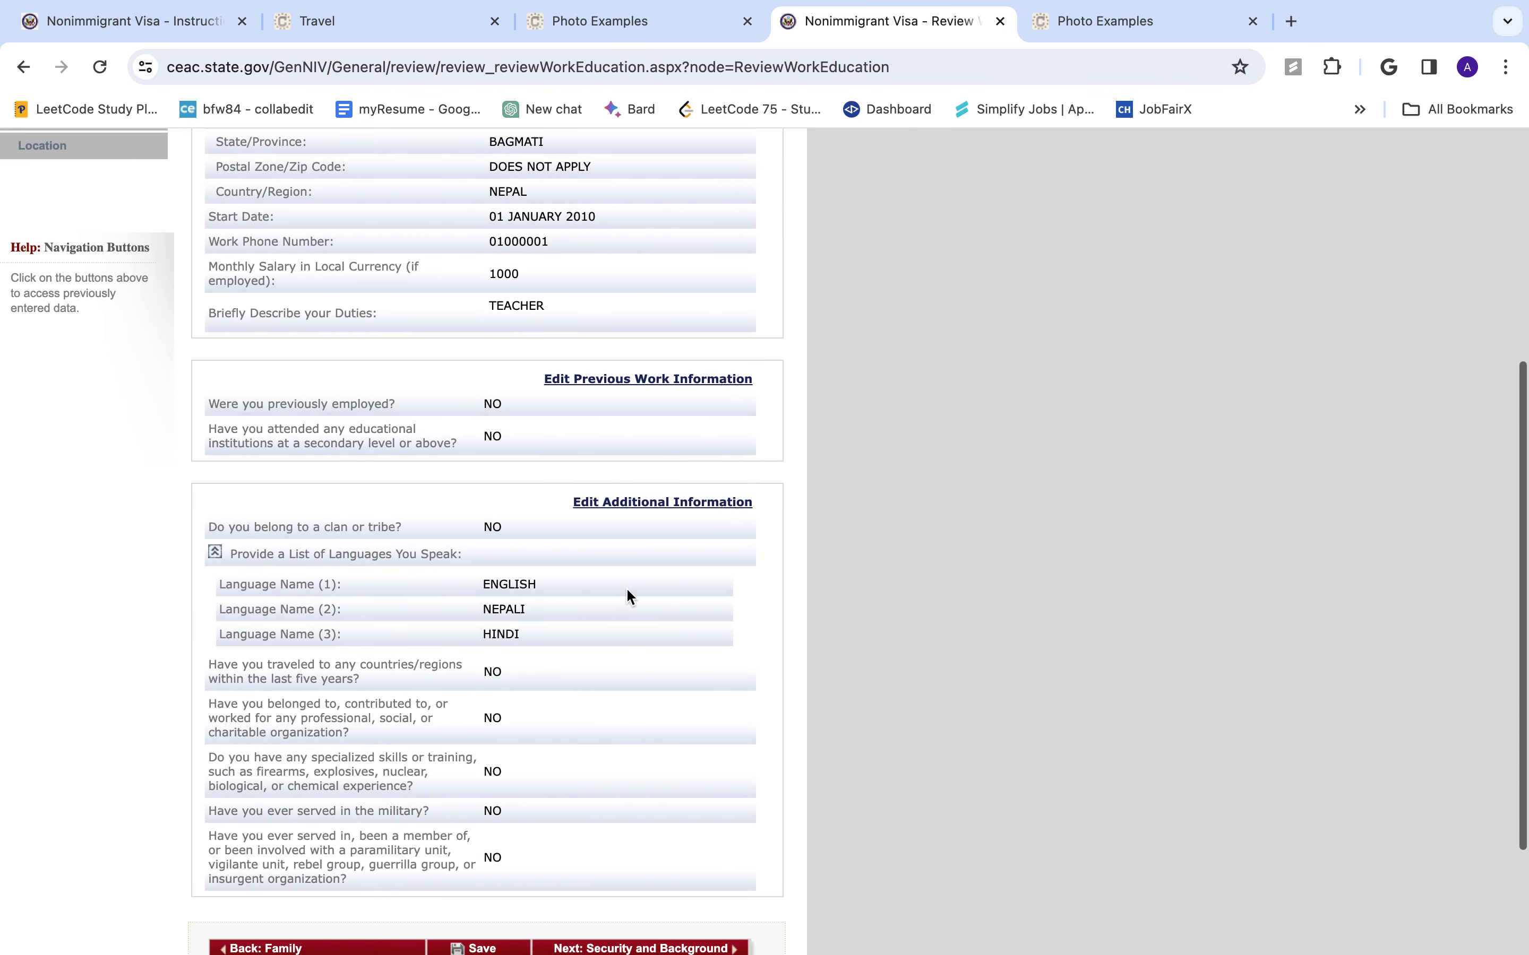
{"action": "scroll", "coordinate": [628, 597], "scroll_direction": "down", "scroll_amount": 2}
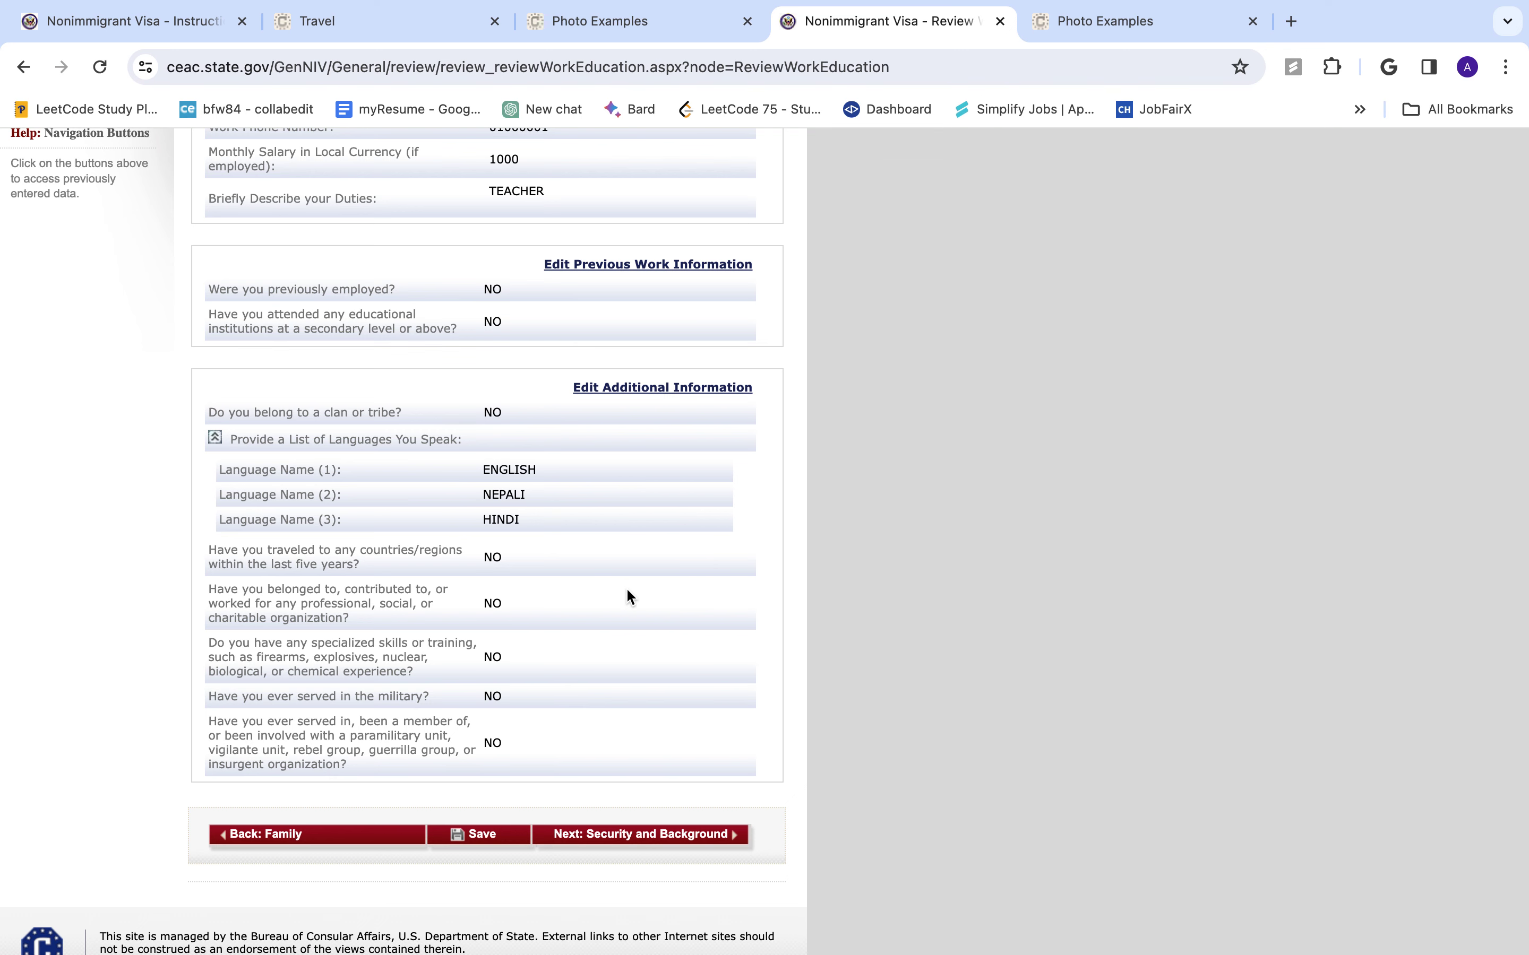
{"action": "scroll", "coordinate": [516, 523], "scroll_direction": "up", "scroll_amount": 6}
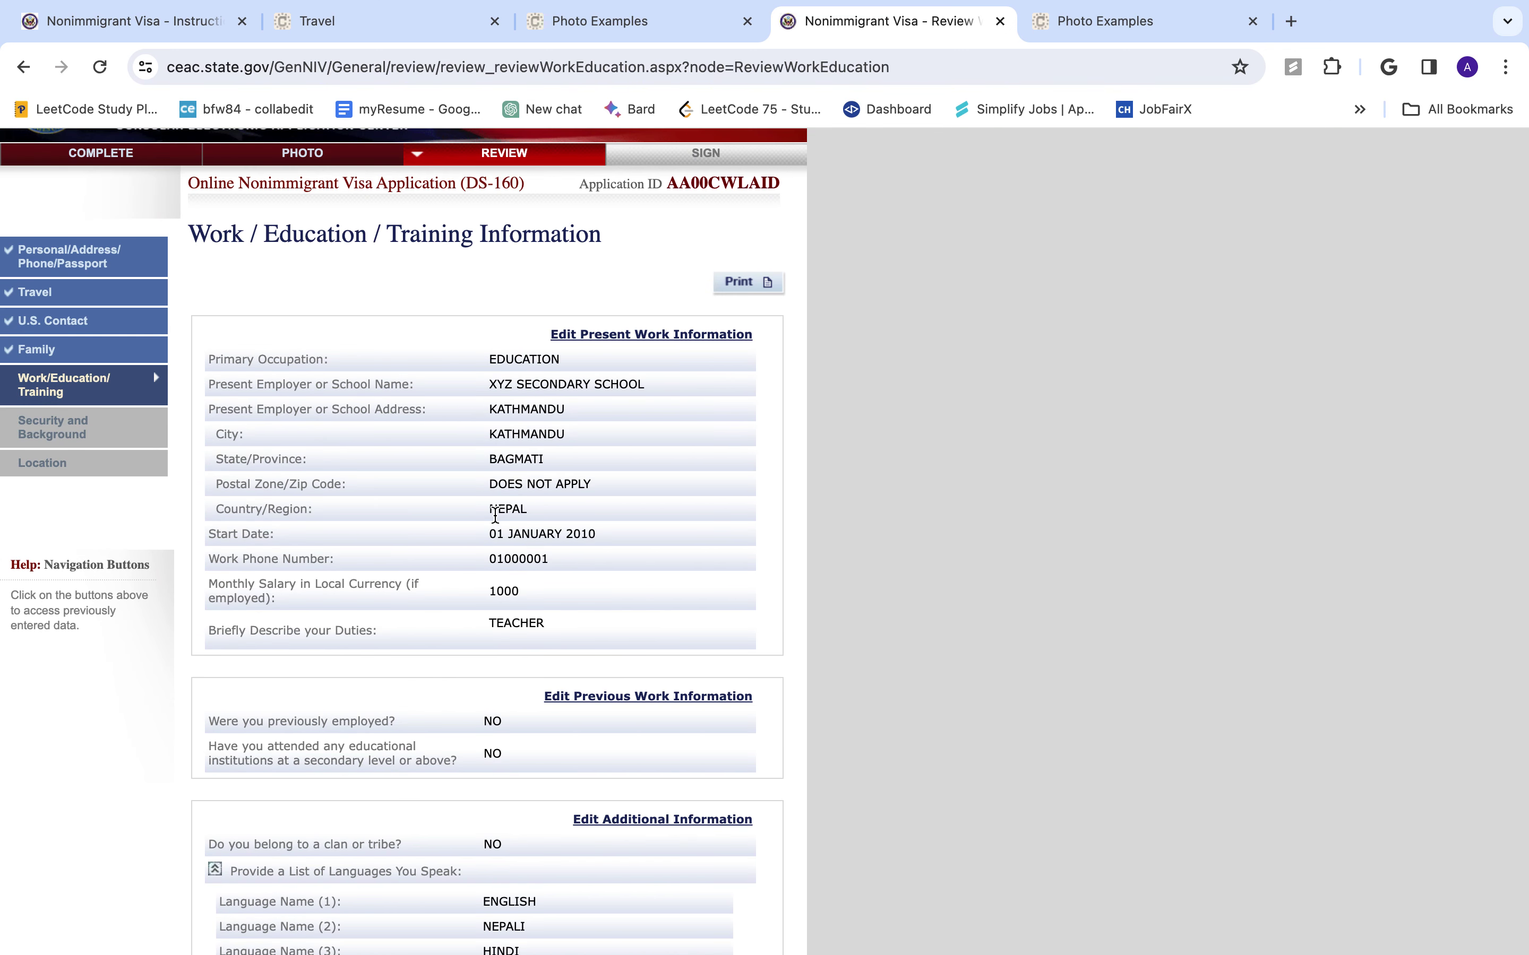
{"action": "scroll", "coordinate": [495, 515], "scroll_direction": "down", "scroll_amount": 6}
{"action": "left_click", "coordinate": [718, 802]}
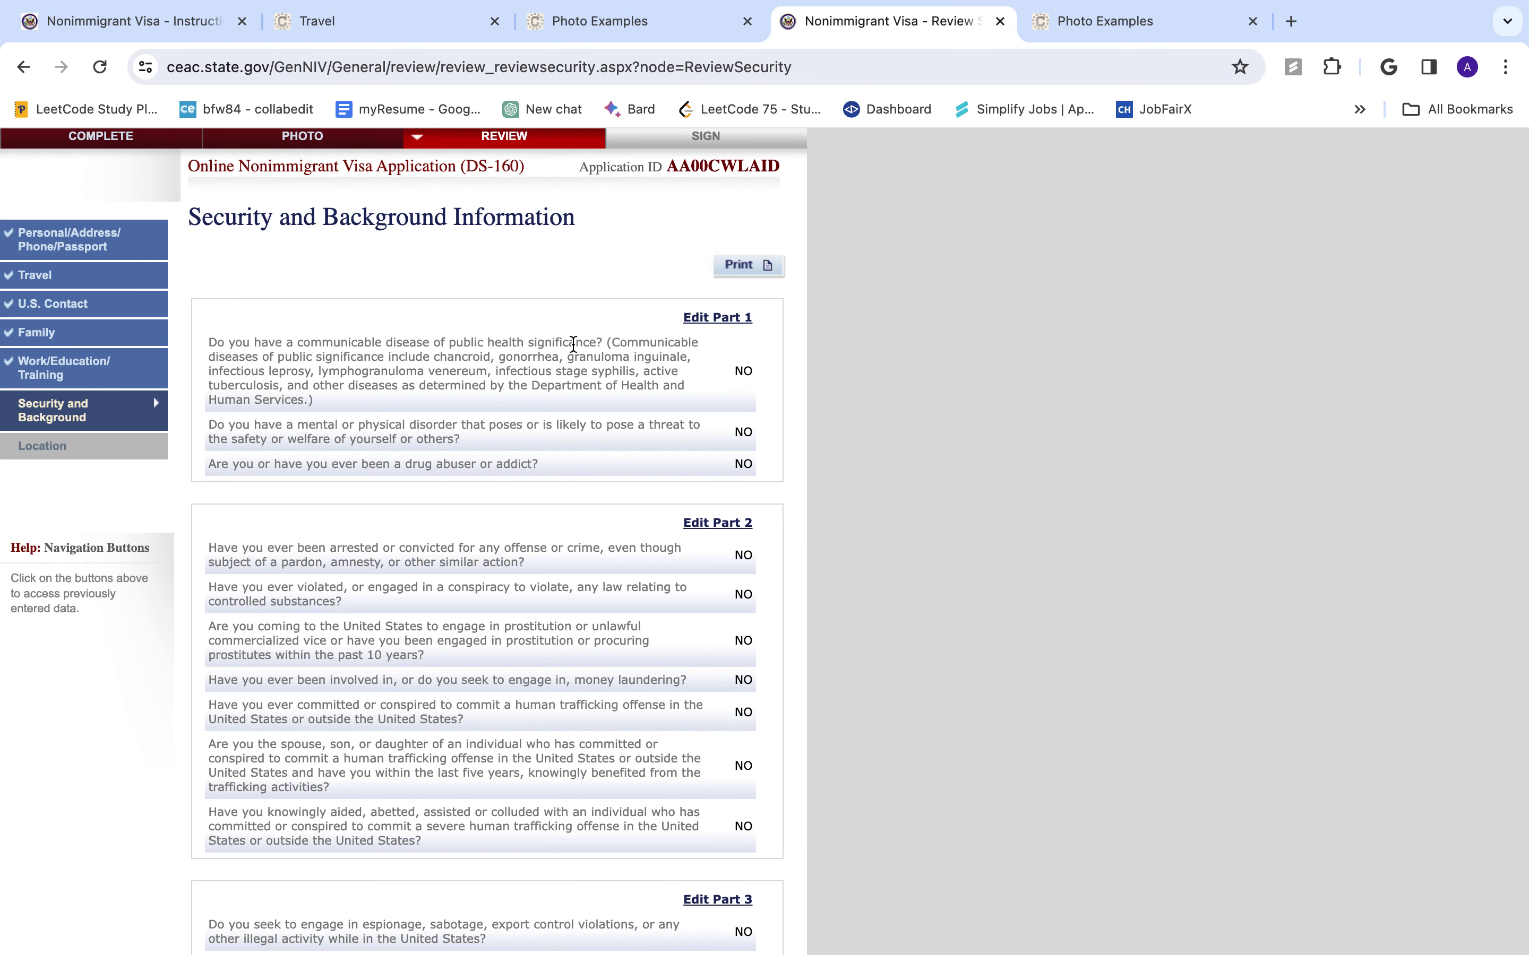
{"action": "scroll", "coordinate": [648, 587], "scroll_direction": "down", "scroll_amount": 4}
{"action": "scroll", "coordinate": [648, 592], "scroll_direction": "down", "scroll_amount": 8}
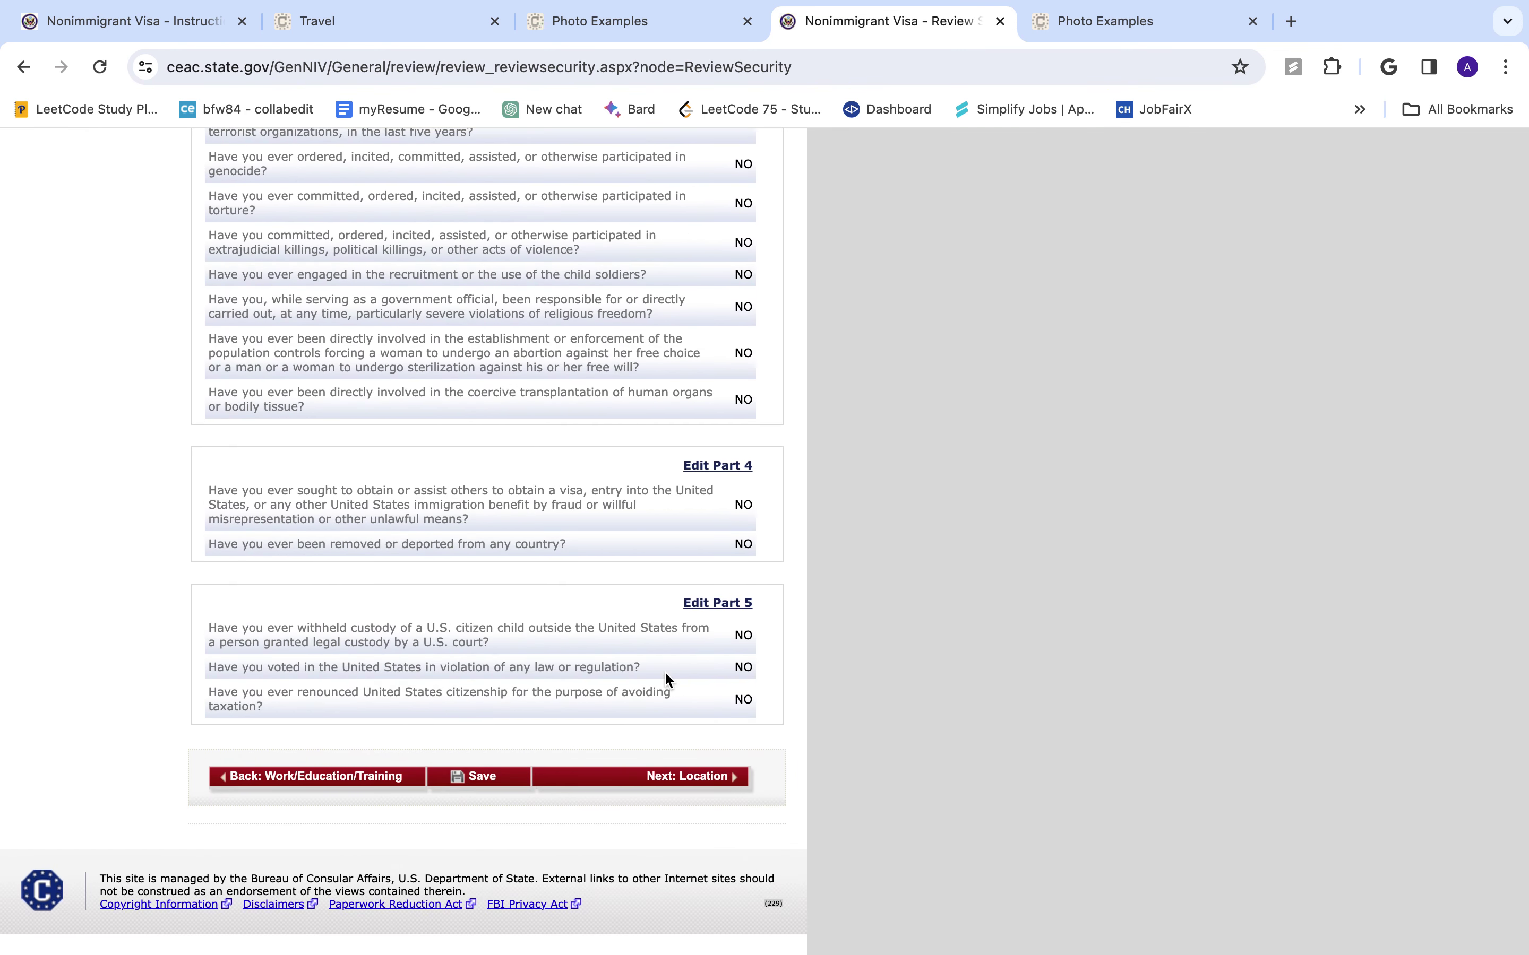
{"action": "left_click", "coordinate": [701, 778]}
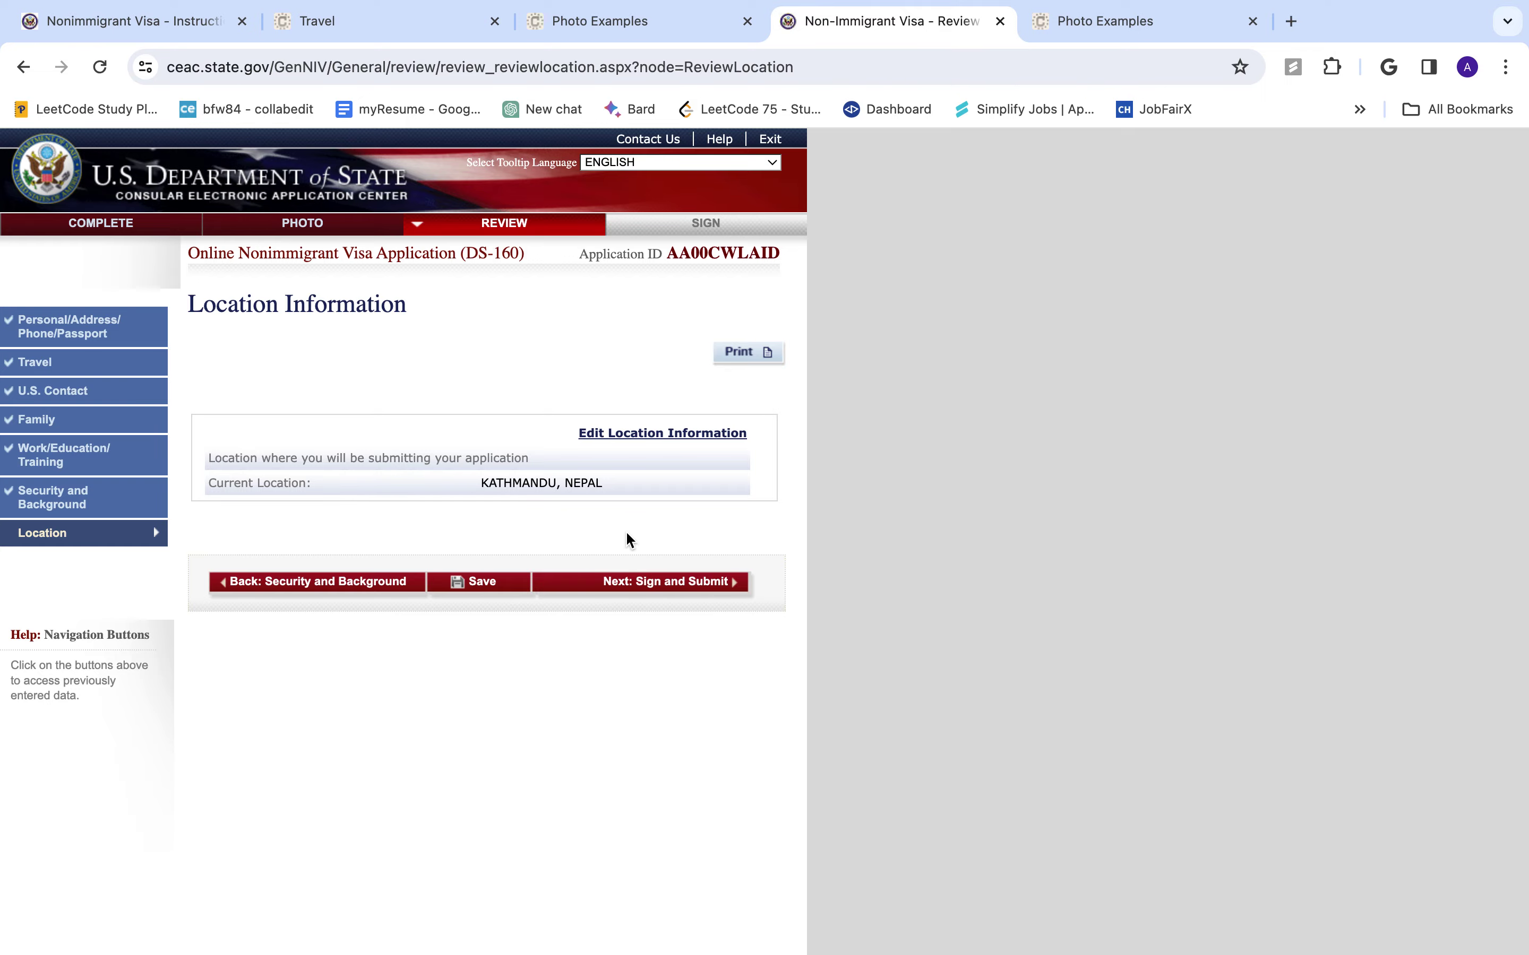
{"action": "left_click", "coordinate": [668, 581]}
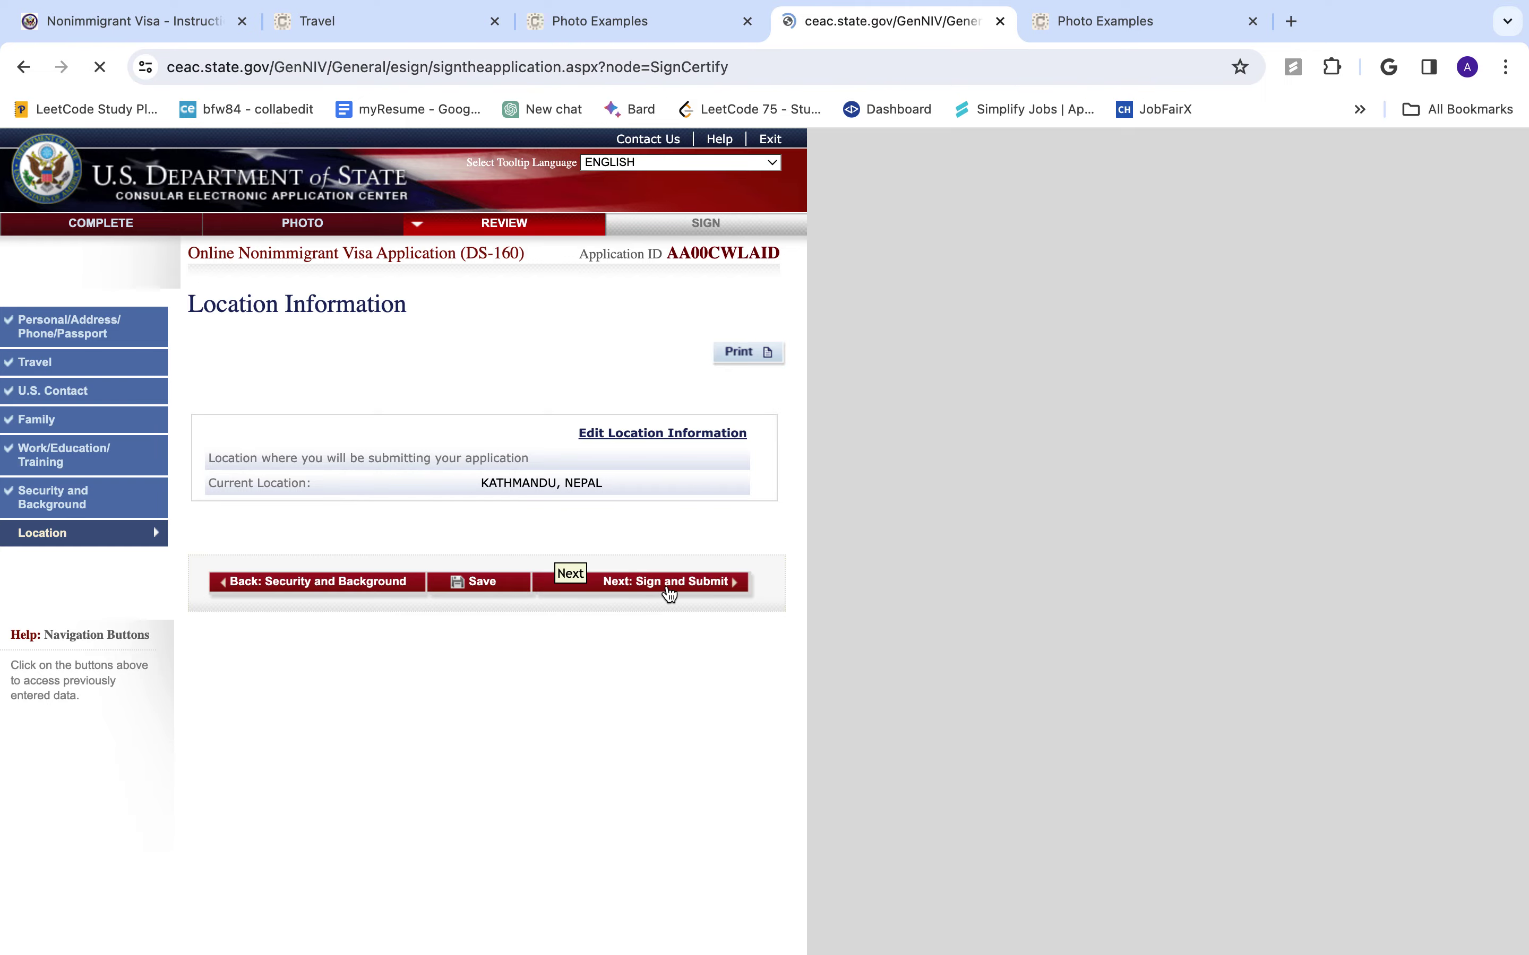
{"action": "scroll", "coordinate": [541, 779], "scroll_direction": "down", "scroll_amount": 1}
{"action": "scroll", "coordinate": [541, 779], "scroll_direction": "down", "scroll_amount": 15}
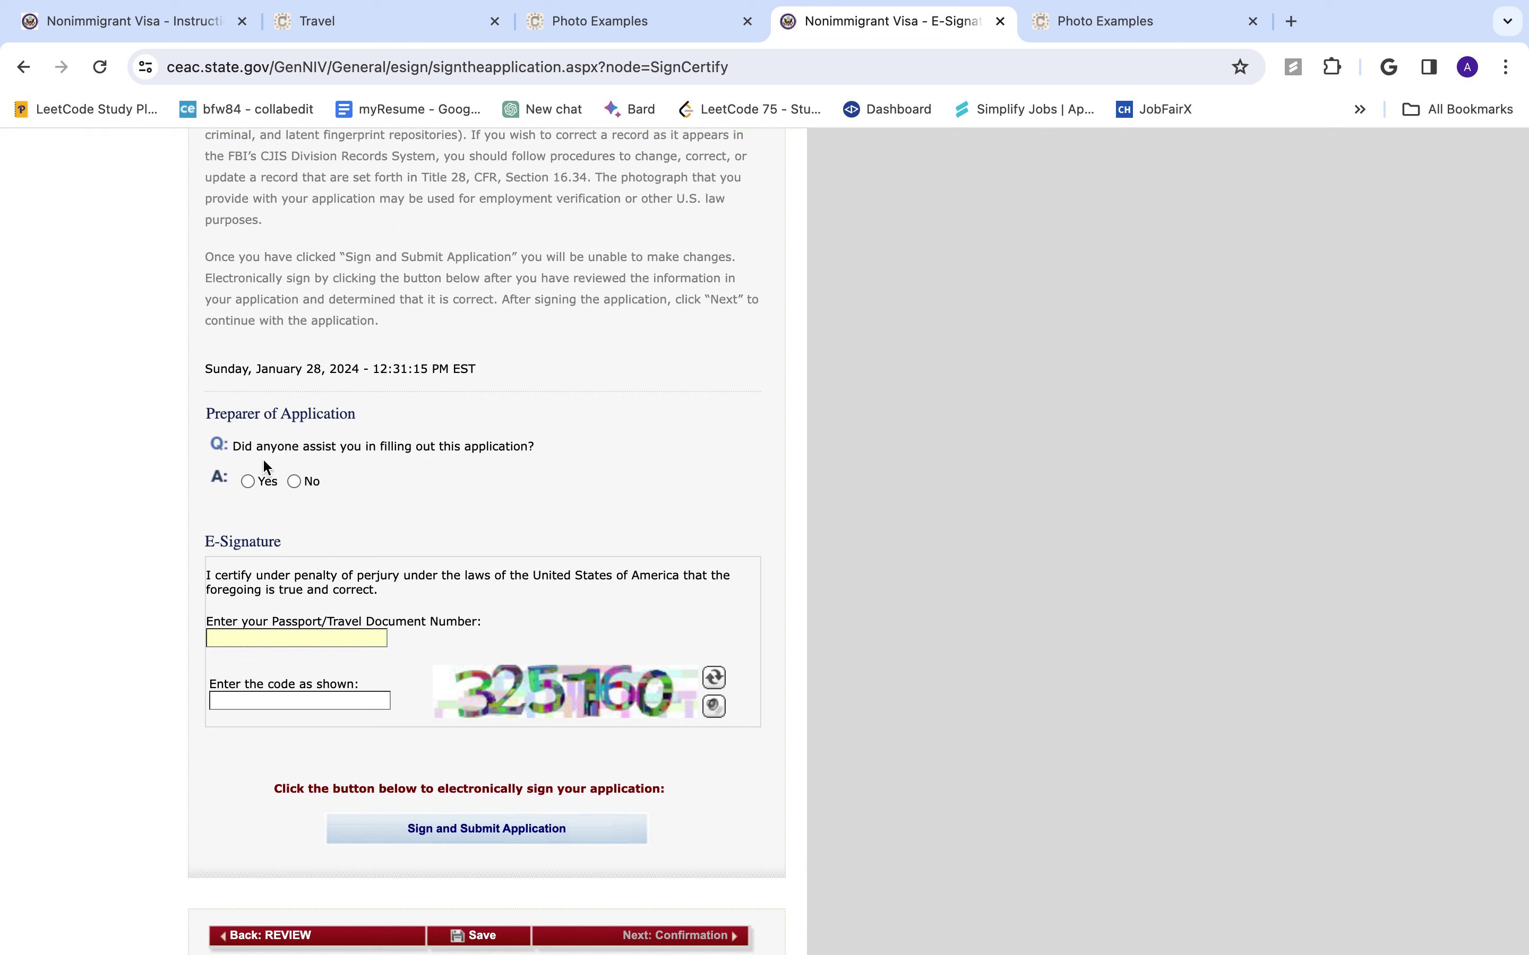
{"action": "left_click", "coordinate": [447, 464]}
{"action": "left_click", "coordinate": [283, 639]}
{"action": "left_click", "coordinate": [299, 701]}
{"action": "scroll", "coordinate": [445, 800], "scroll_direction": "up", "scroll_amount": 15}
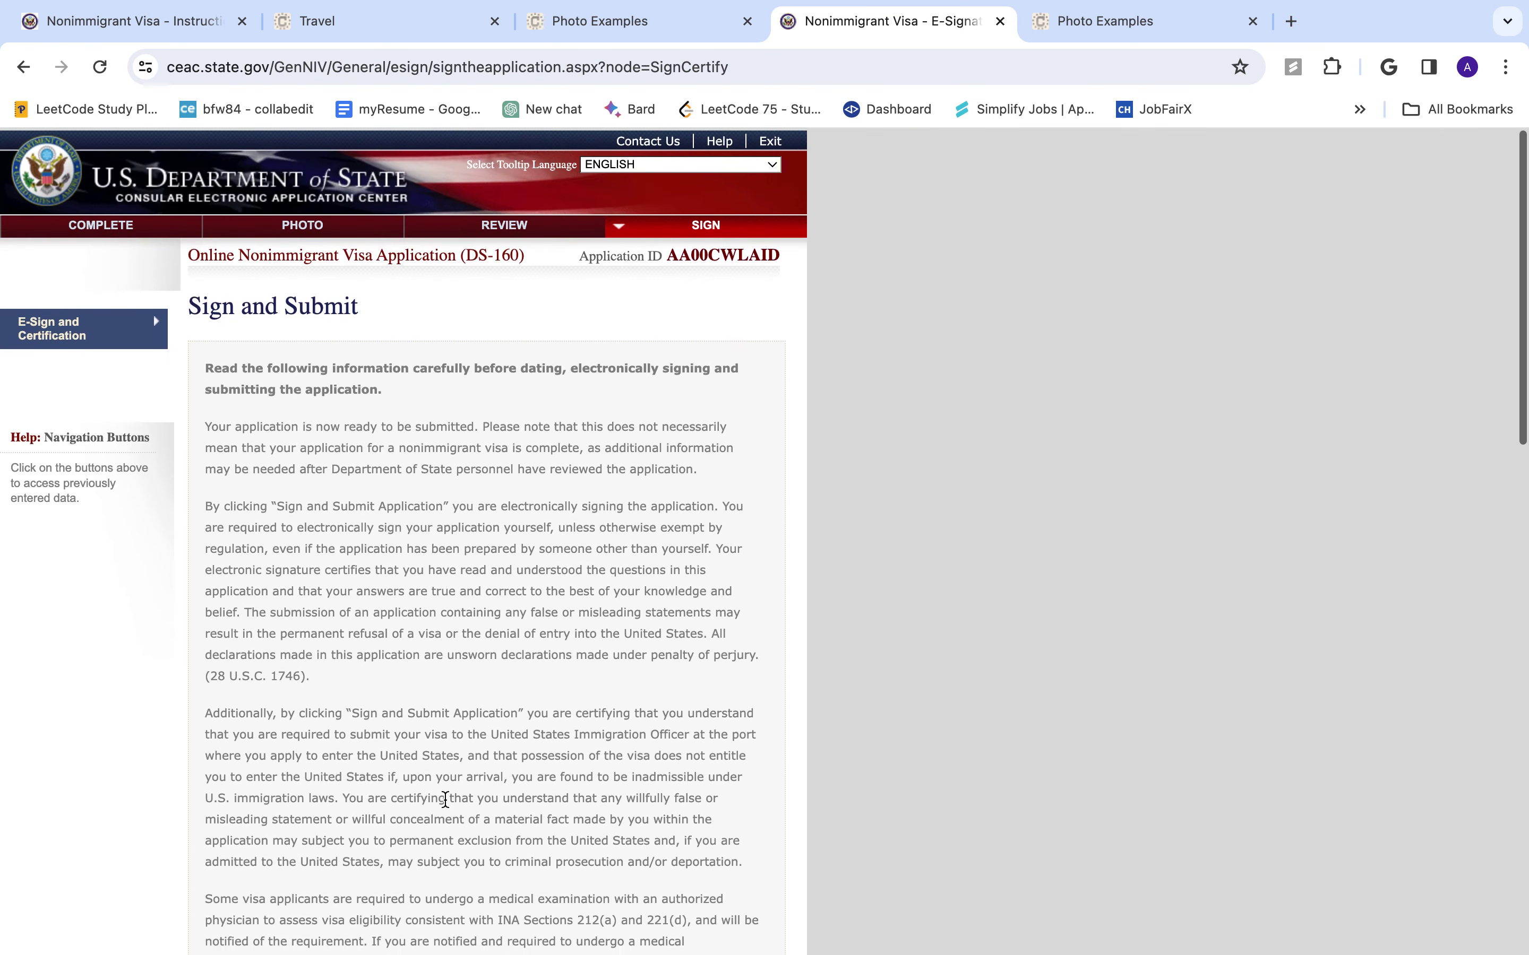
{"action": "left_click", "coordinate": [705, 224]}
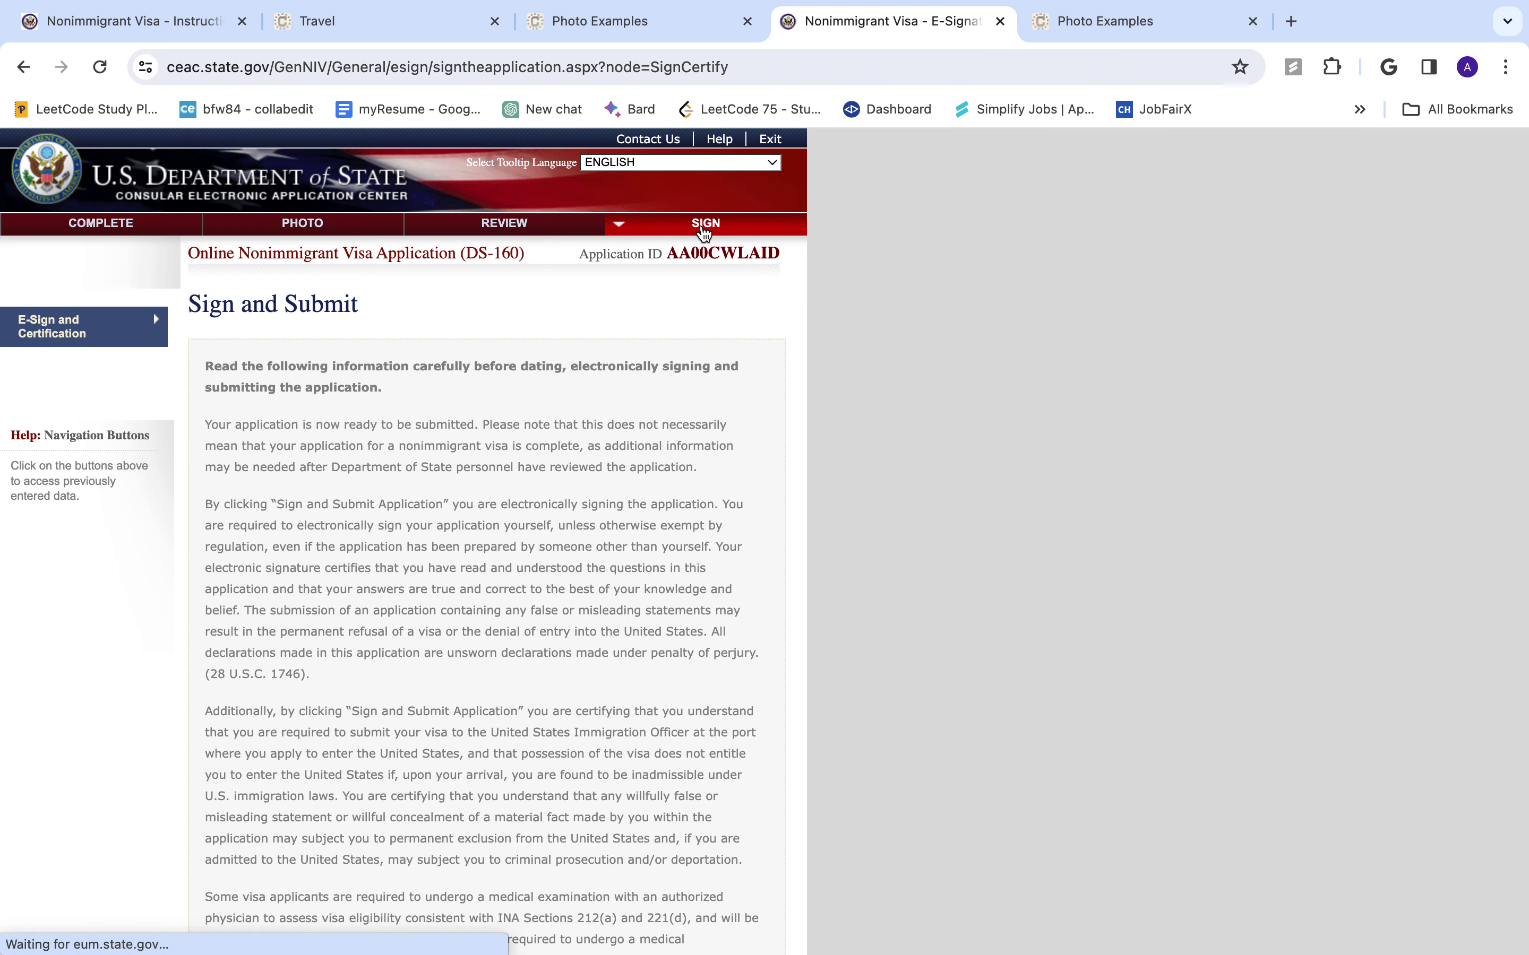
{"action": "scroll", "coordinate": [522, 631], "scroll_direction": "down", "scroll_amount": 20}
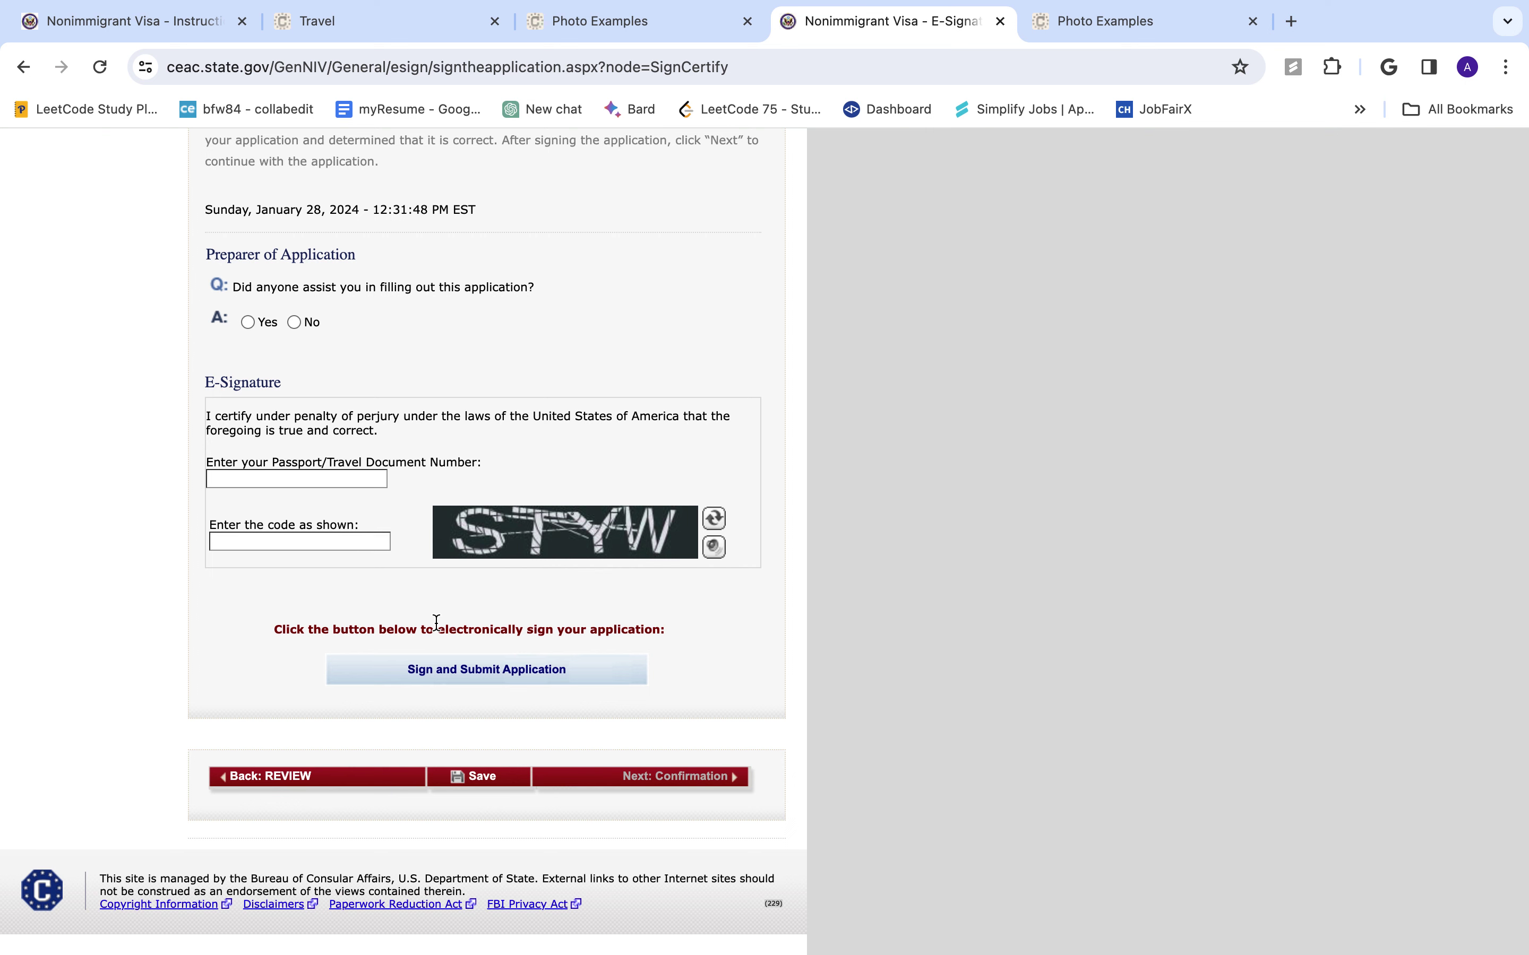
{"action": "scroll", "coordinate": [436, 623], "scroll_direction": "up", "scroll_amount": 5}
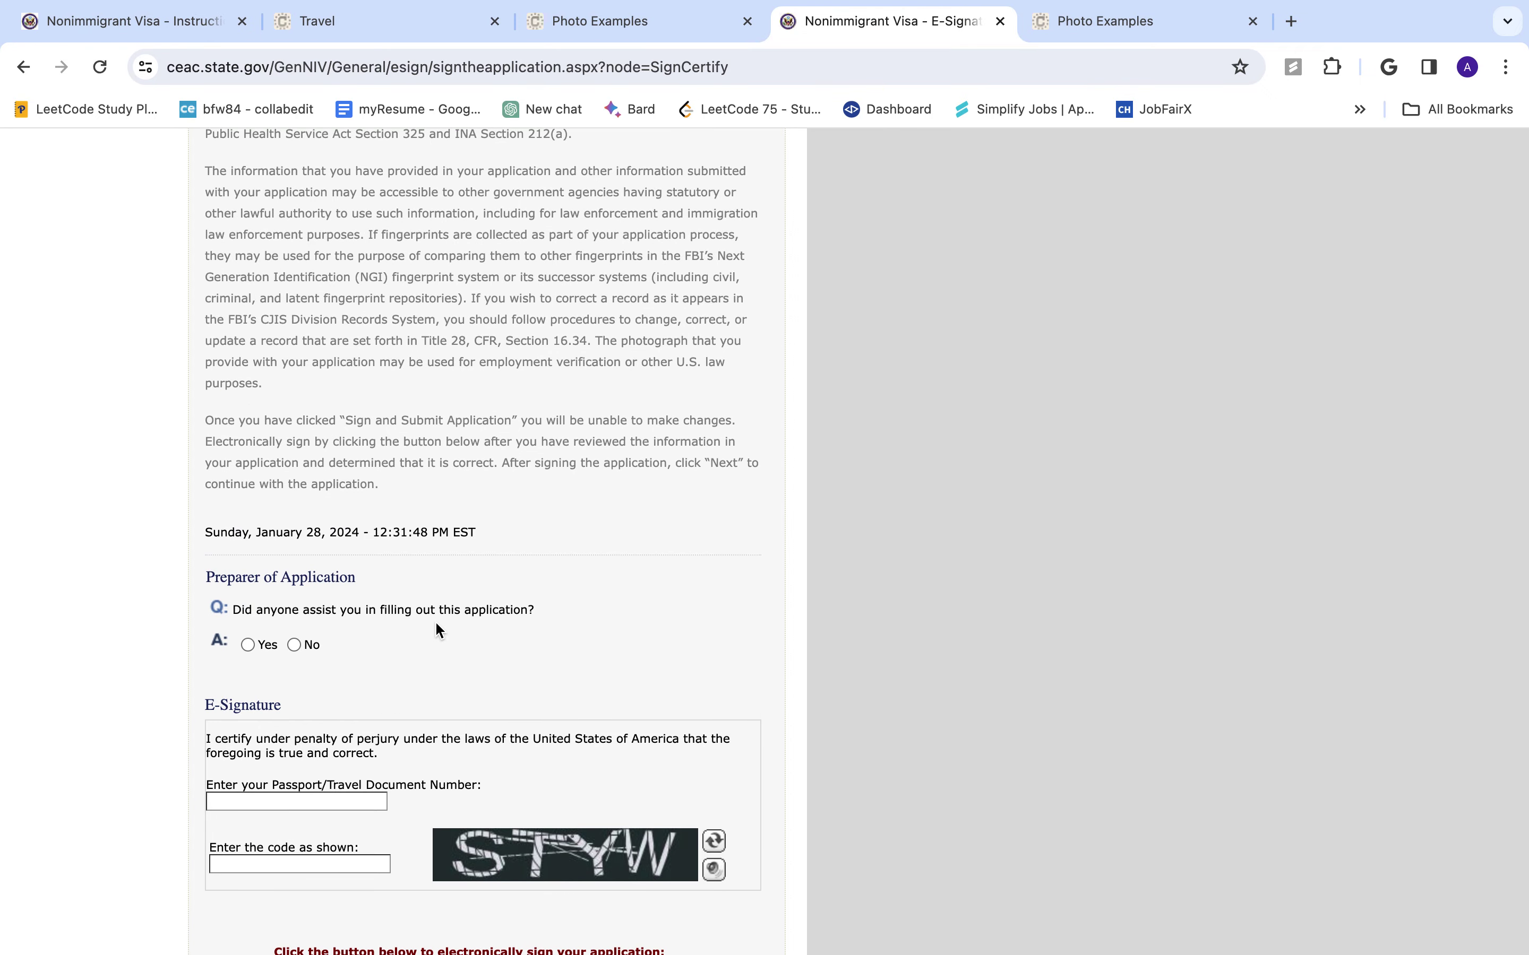
{"action": "scroll", "coordinate": [436, 624], "scroll_direction": "down", "scroll_amount": 5}
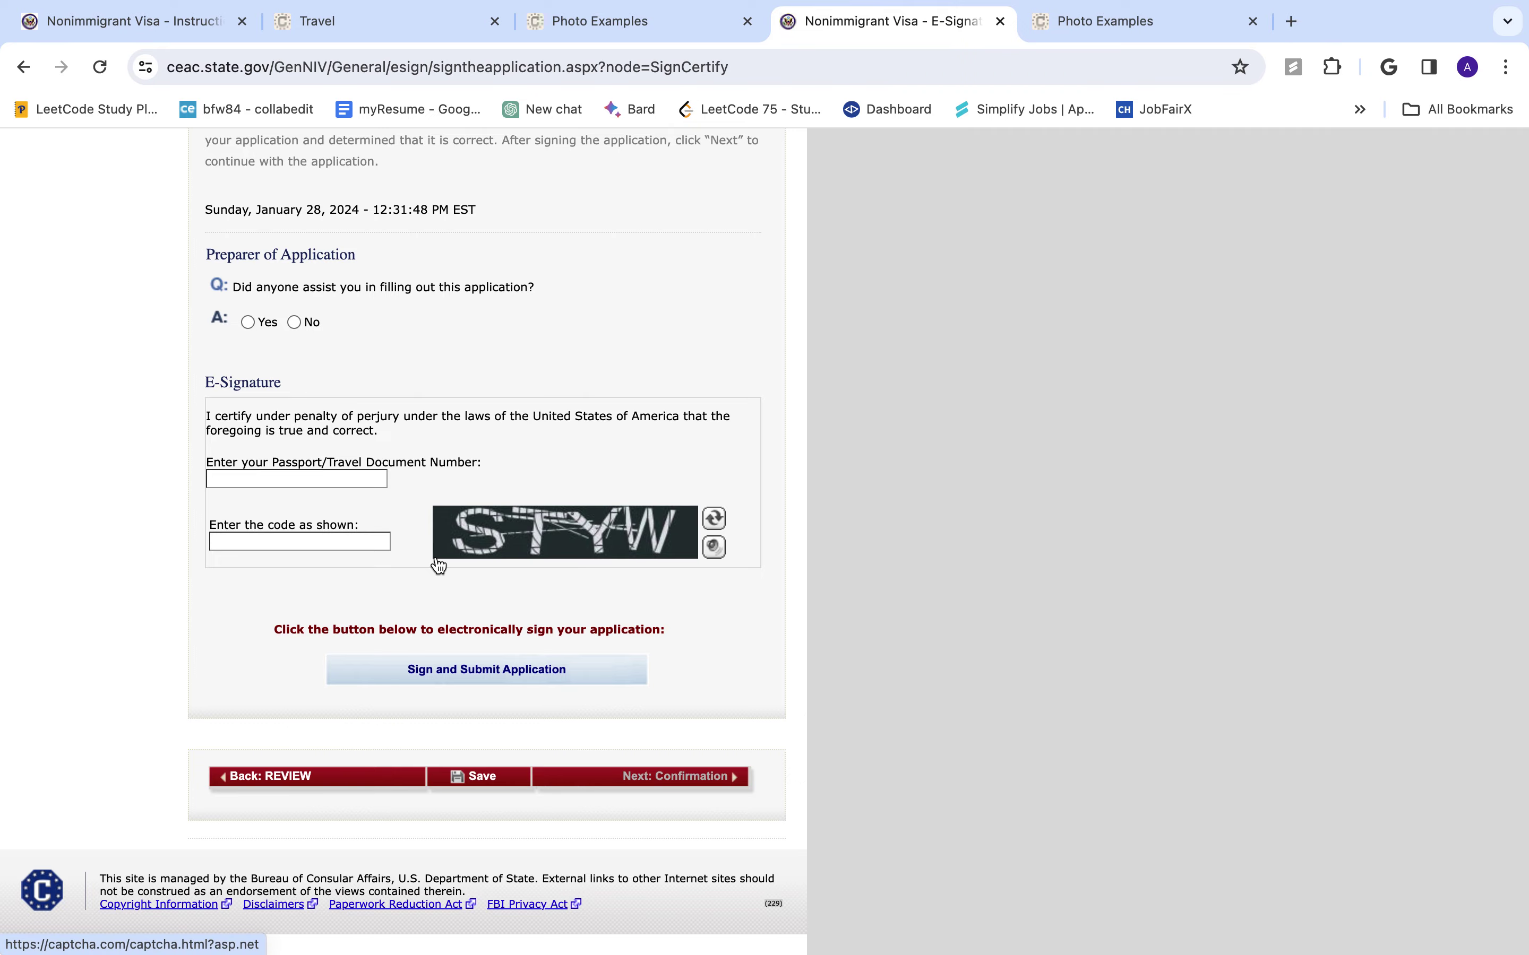
{"action": "scroll", "coordinate": [436, 557], "scroll_direction": "up", "scroll_amount": 15}
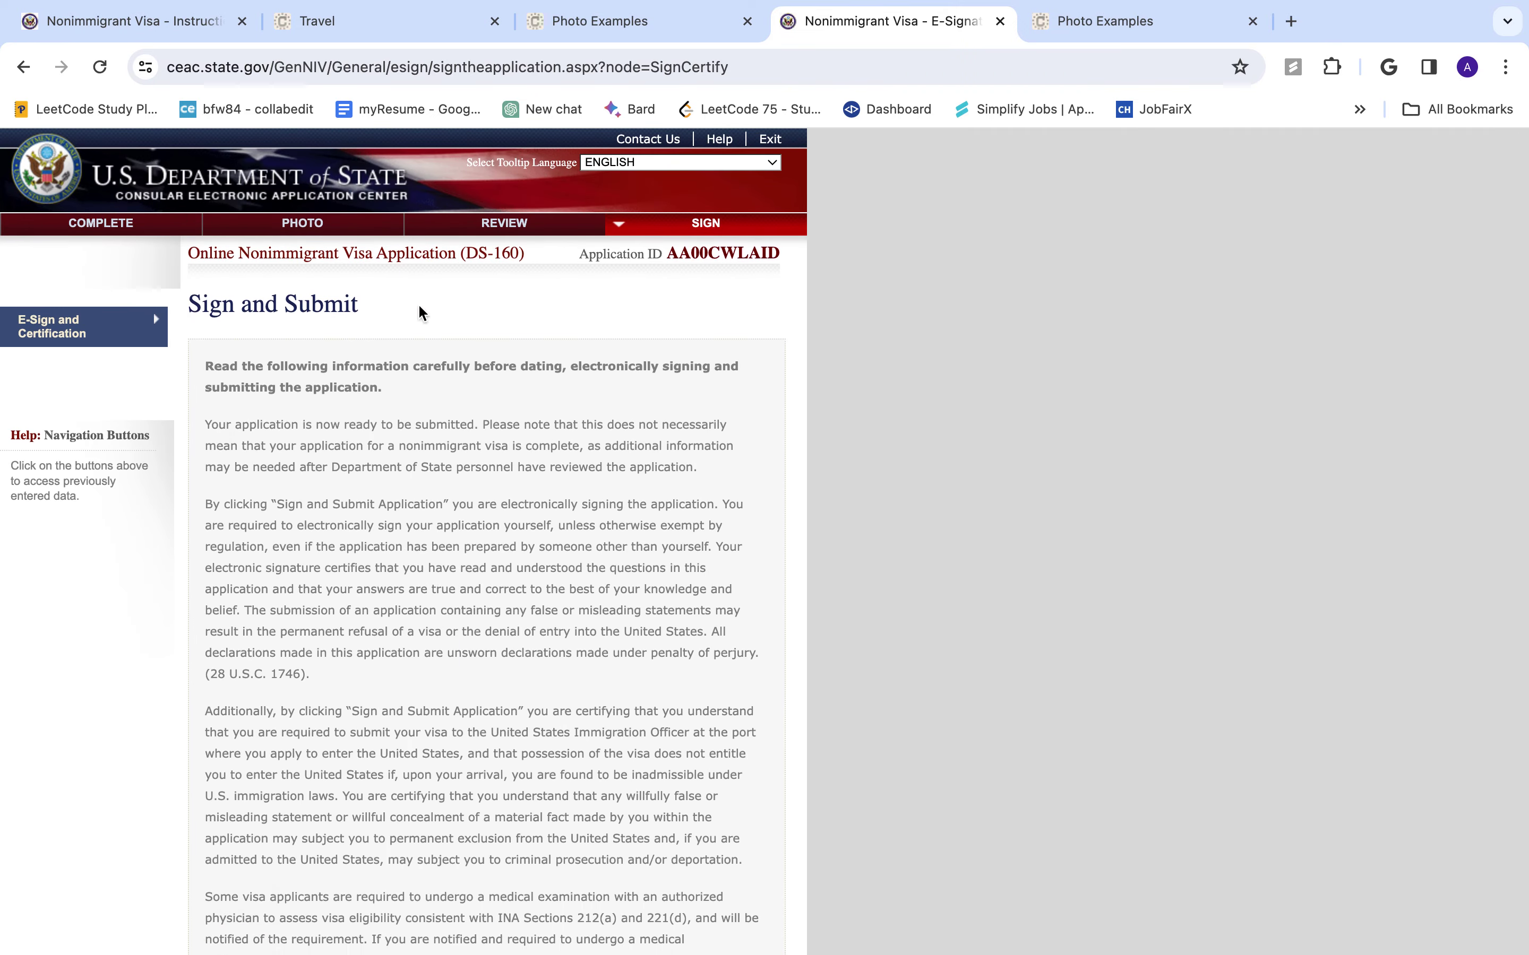
{"action": "left_click", "coordinate": [502, 226]}
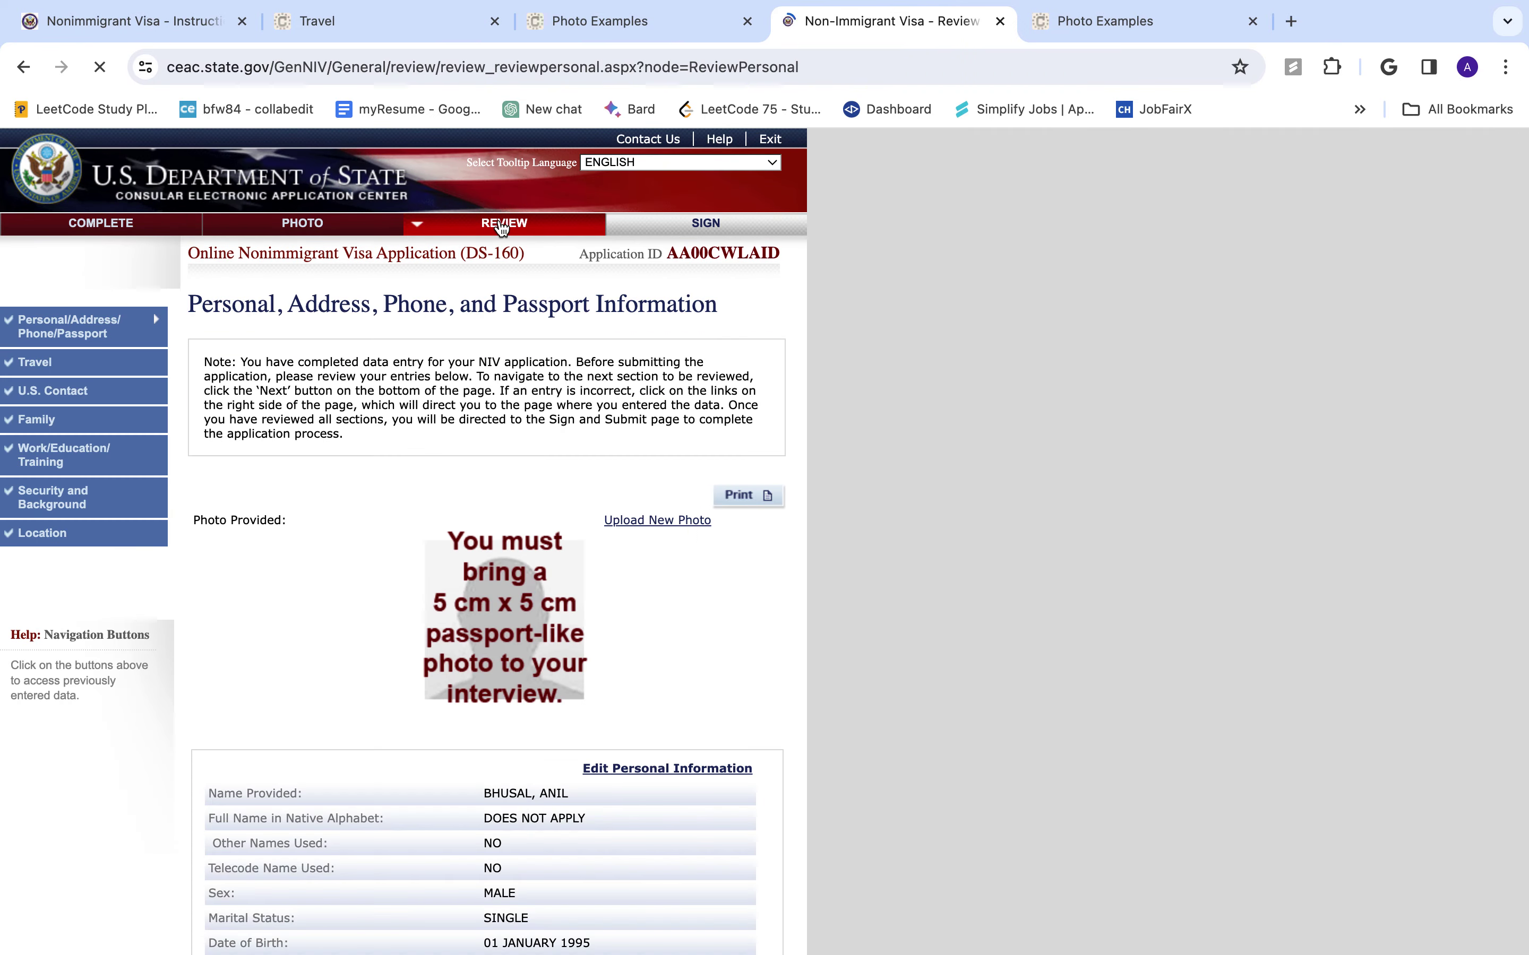
{"action": "left_click", "coordinate": [730, 223]}
{"action": "scroll", "coordinate": [499, 619], "scroll_direction": "down", "scroll_amount": 20}
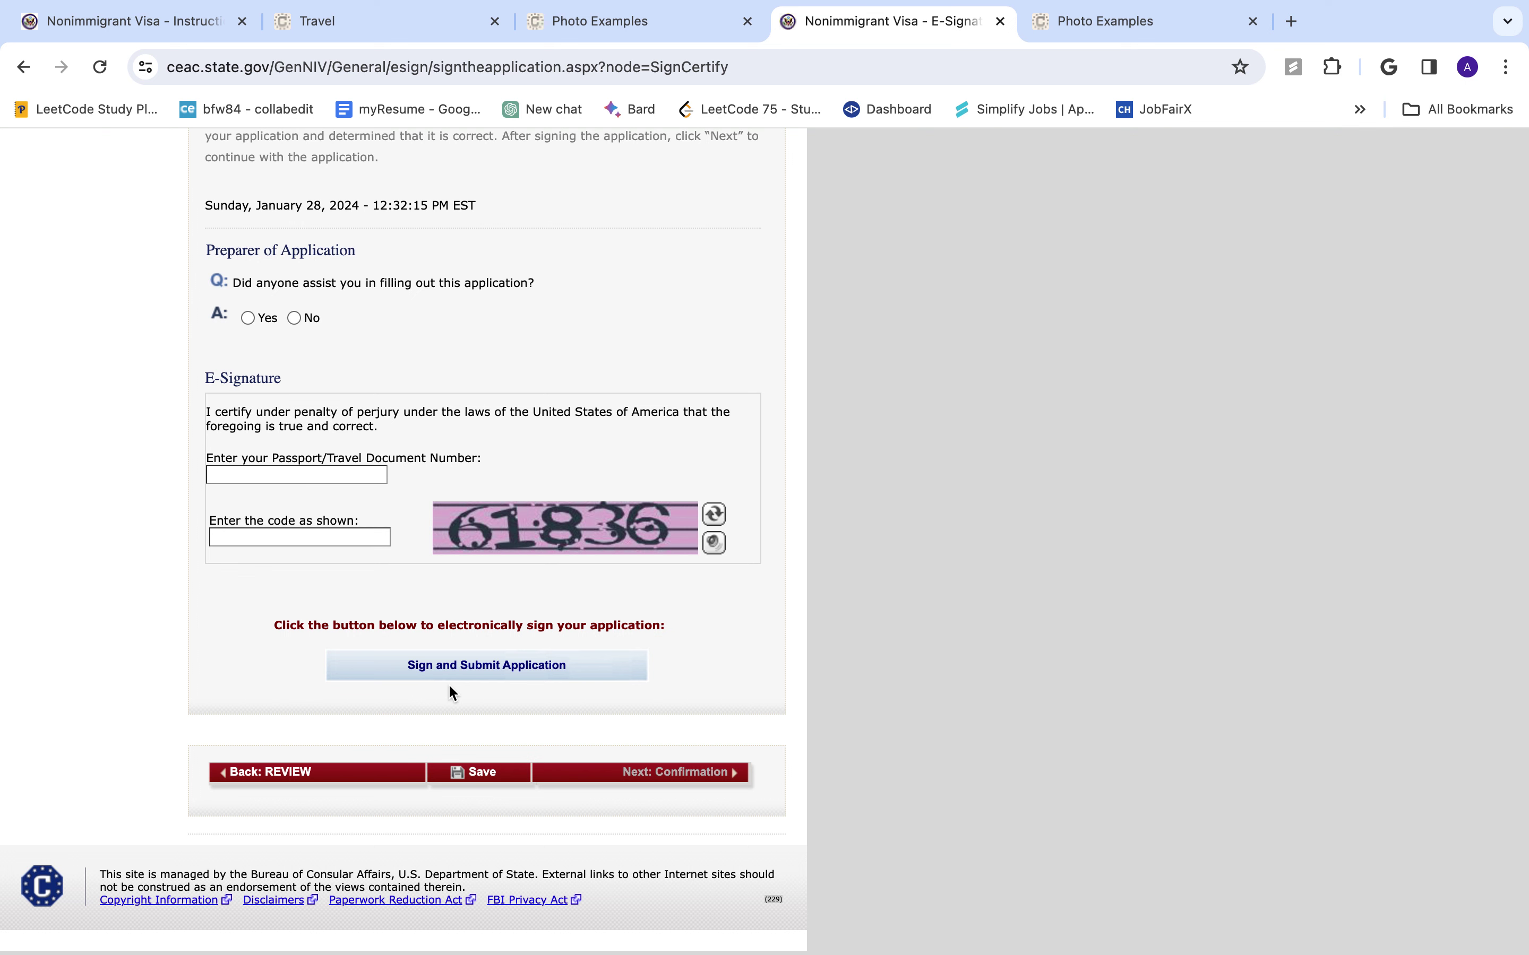
- Save the DS-160, note its application ID, and exit to the CEAC Welcome page
{"action": "left_click", "coordinate": [498, 785]}
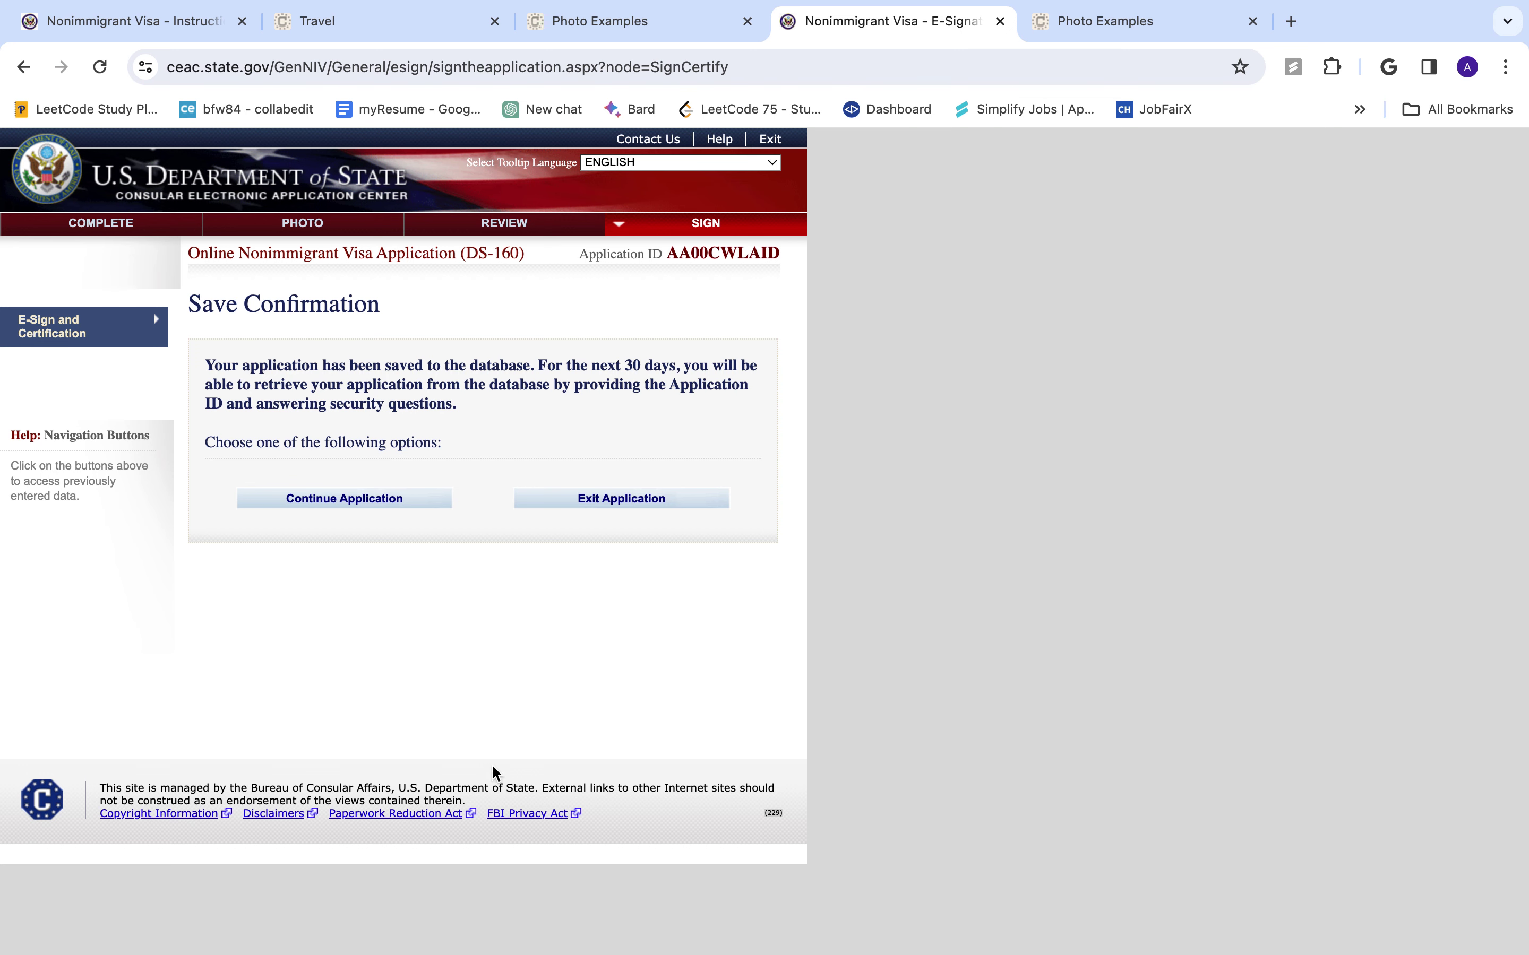
{"action": "left_click", "coordinate": [644, 507]}
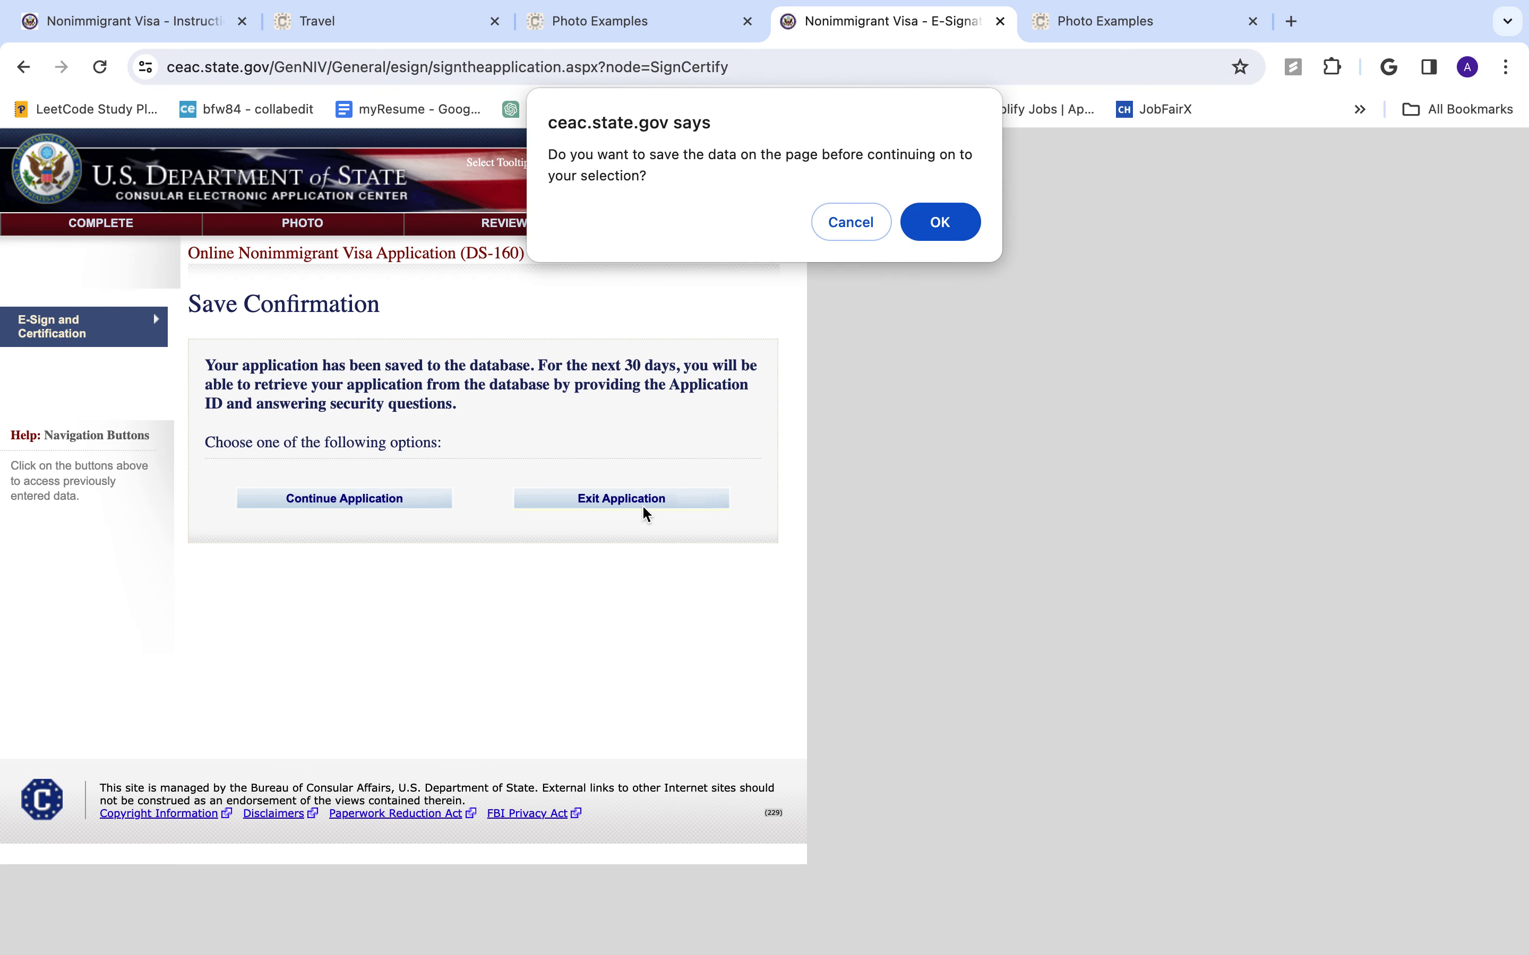
{"action": "left_click", "coordinate": [851, 224]}
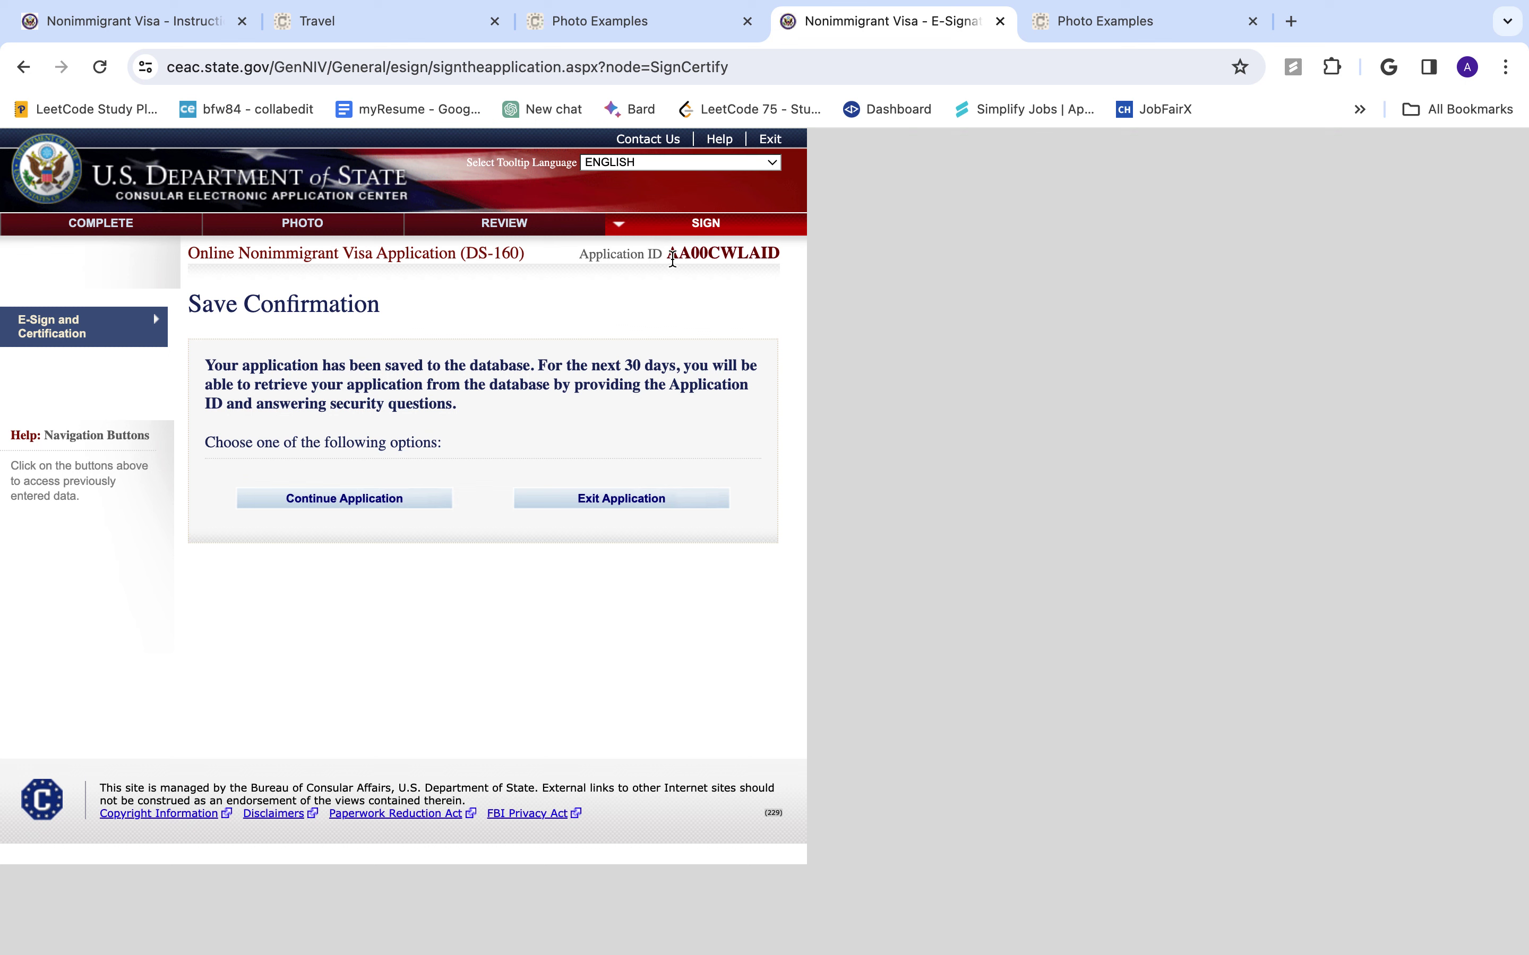
{"action": "left_click_drag", "start_coordinate": [579, 254], "coordinate": [774, 256]}
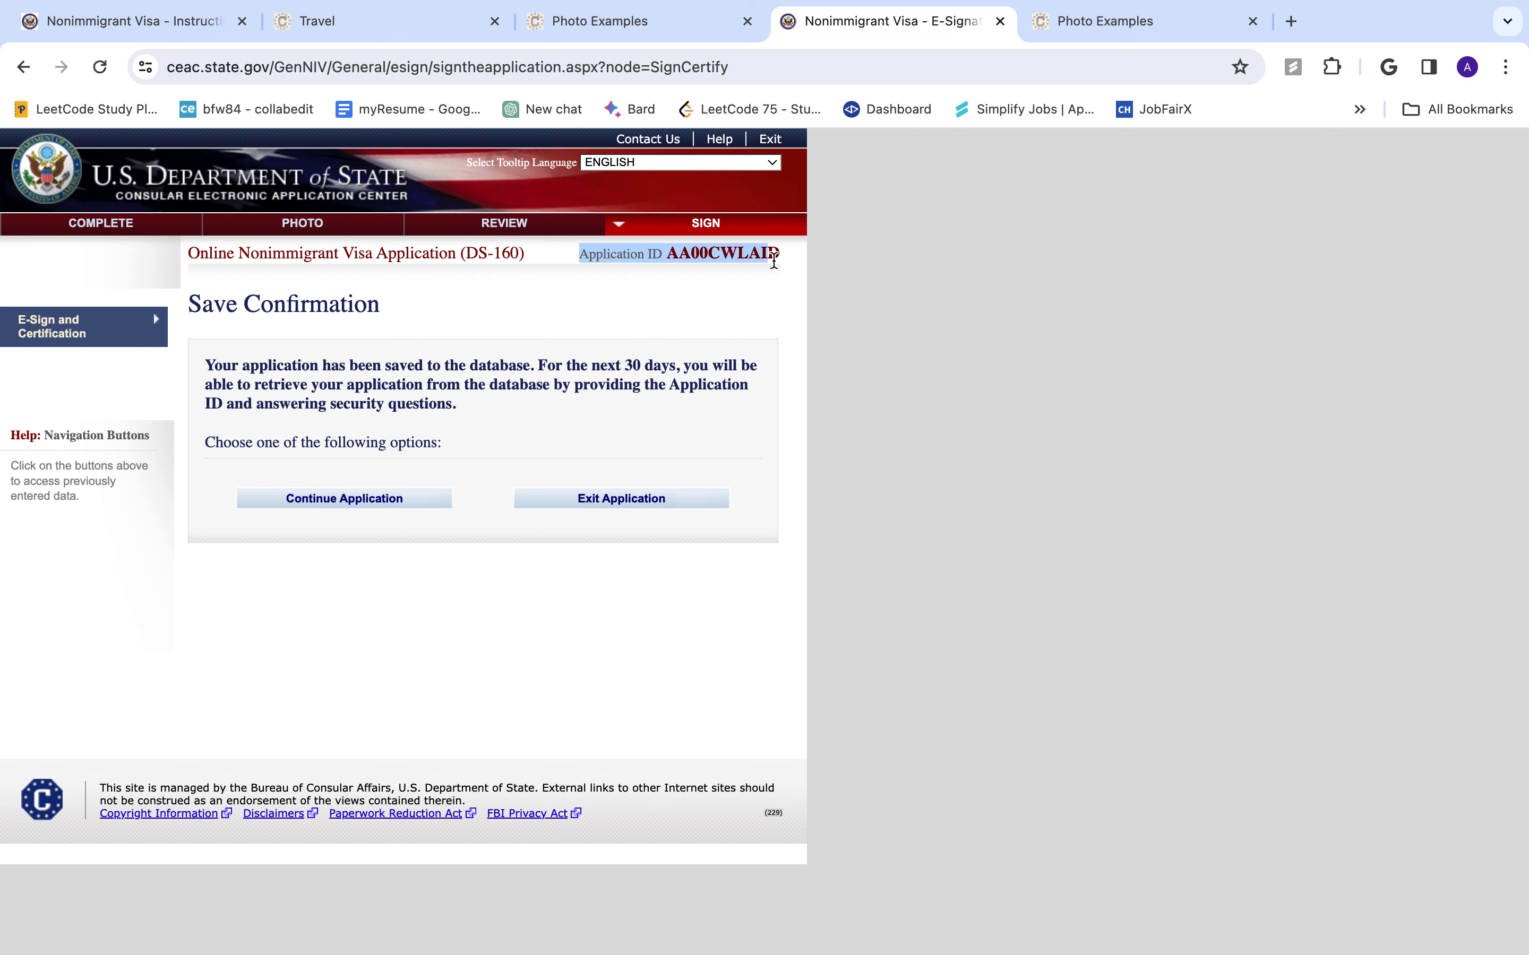
{"action": "left_click", "coordinate": [781, 265]}
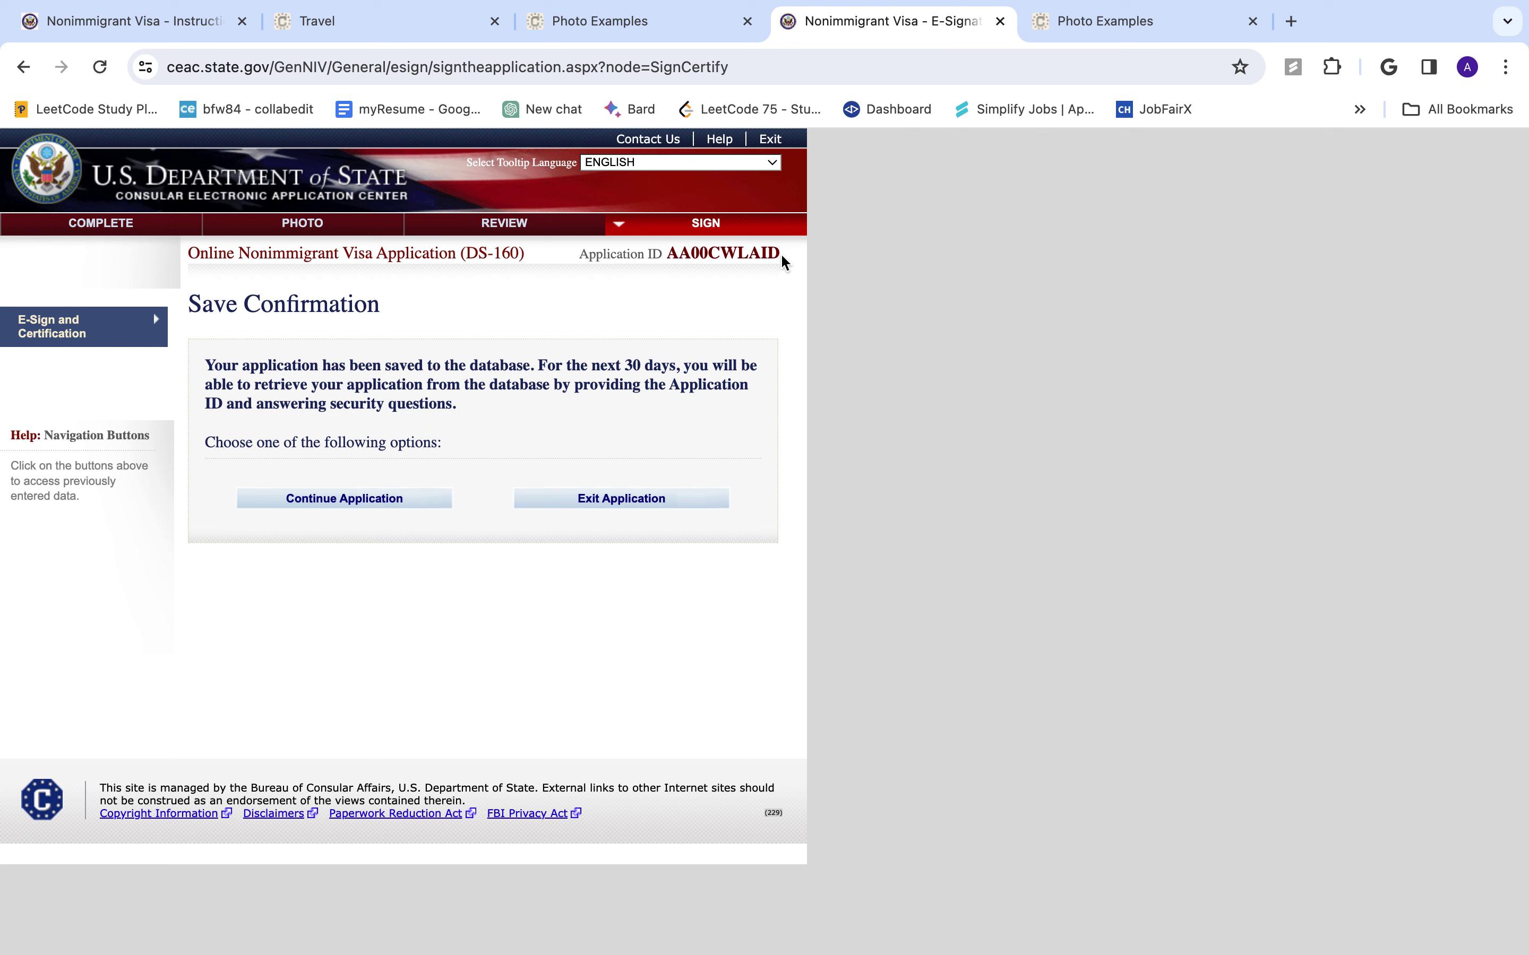
{"action": "left_click", "coordinate": [622, 505]}
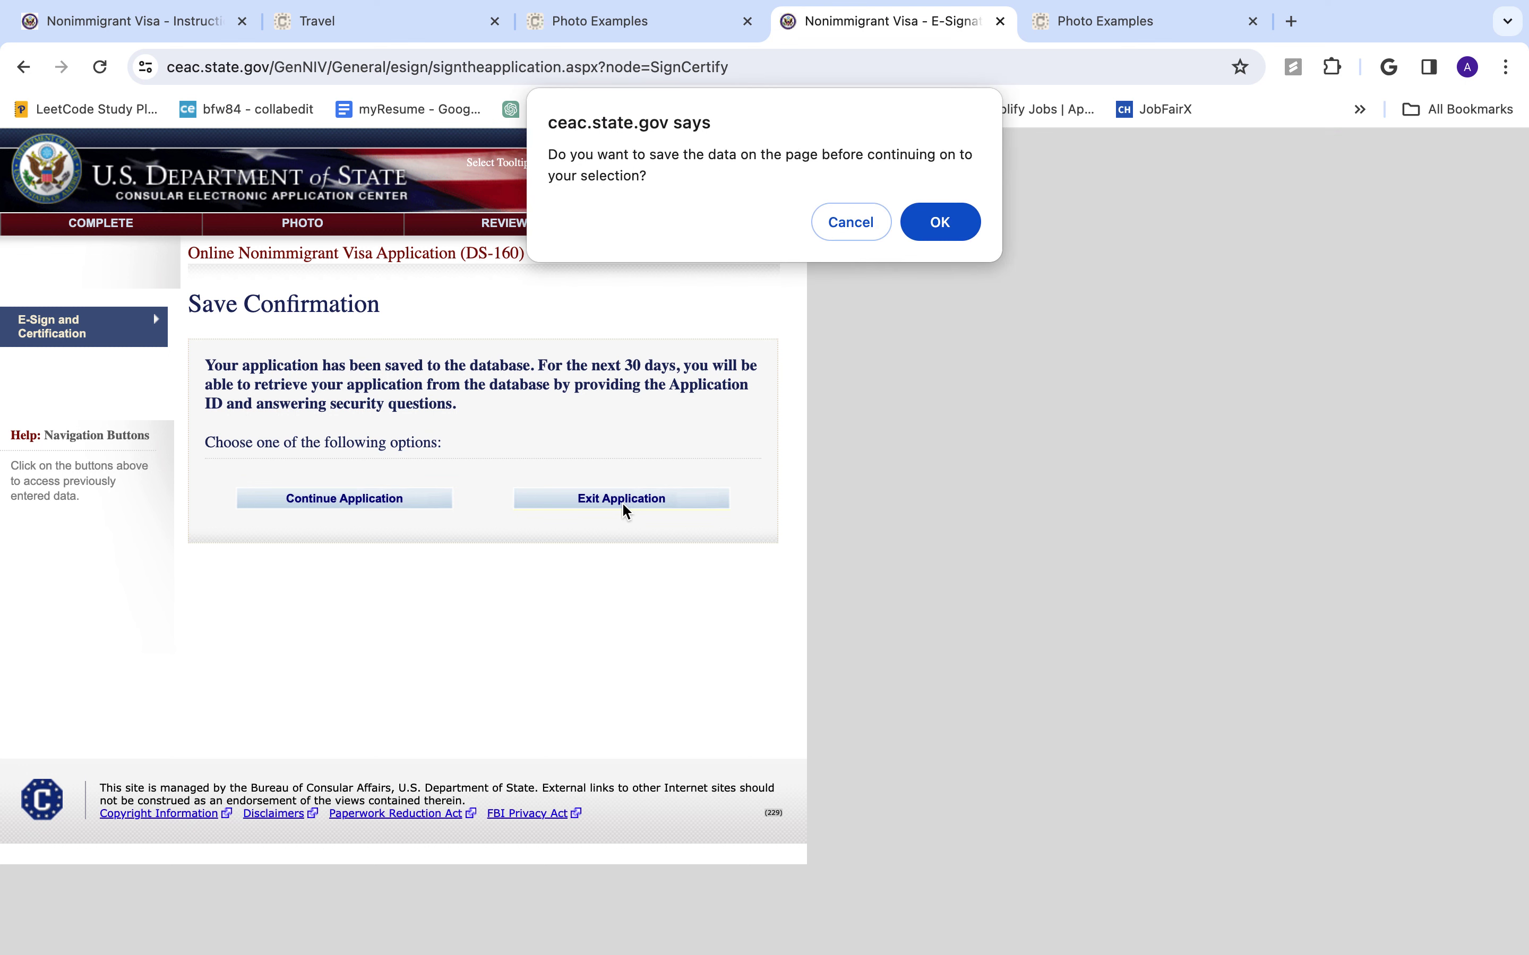
{"action": "left_click", "coordinate": [936, 223]}
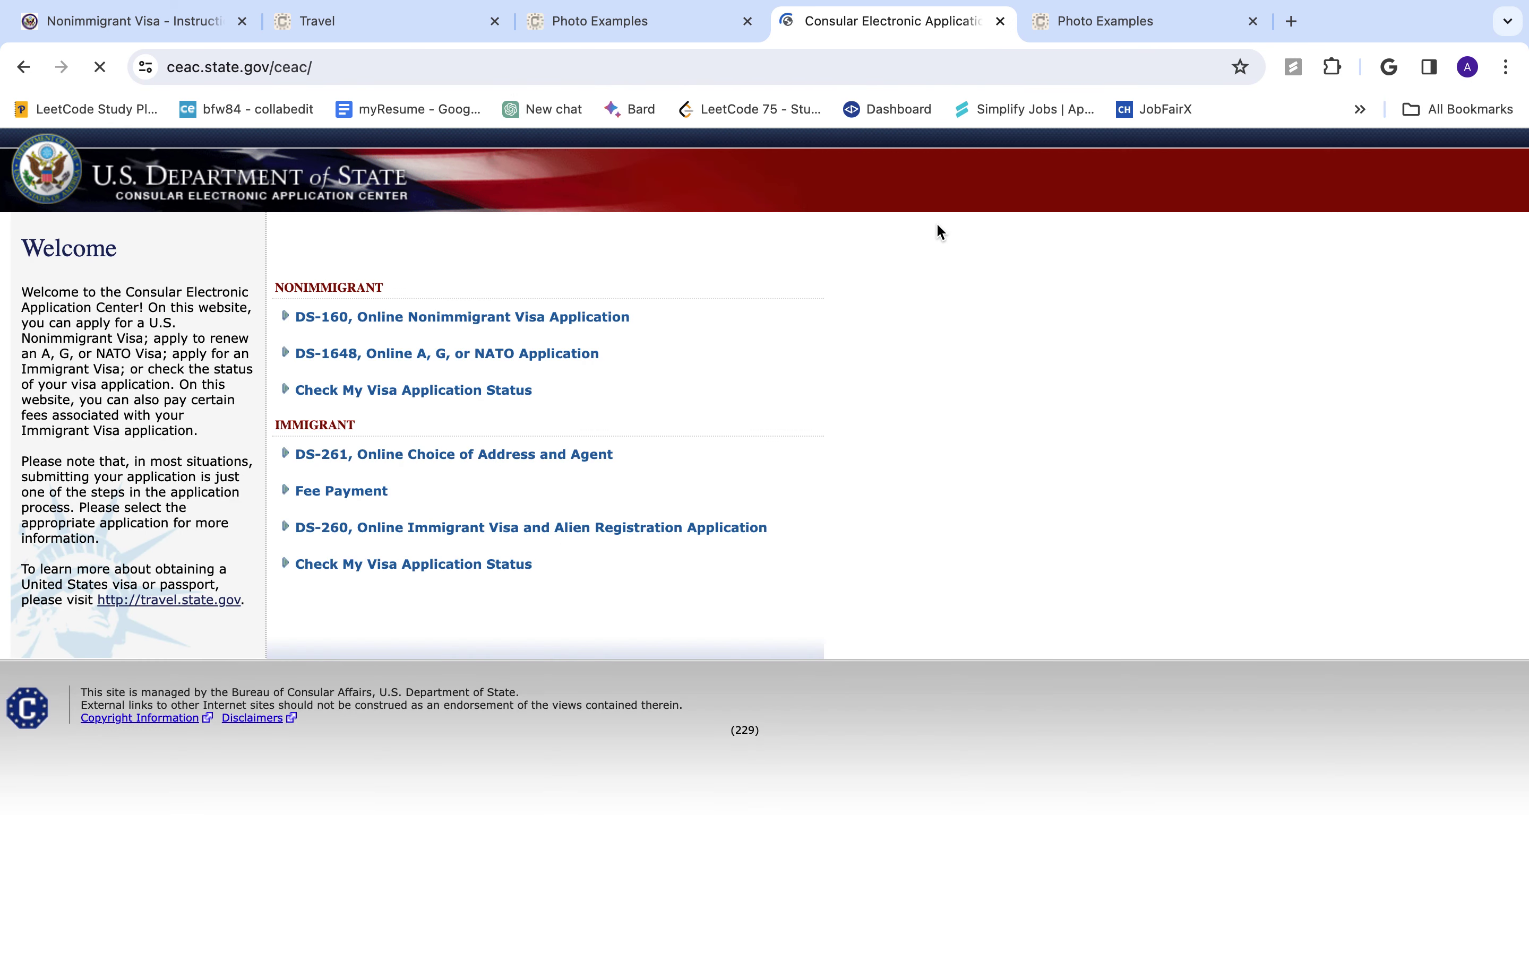